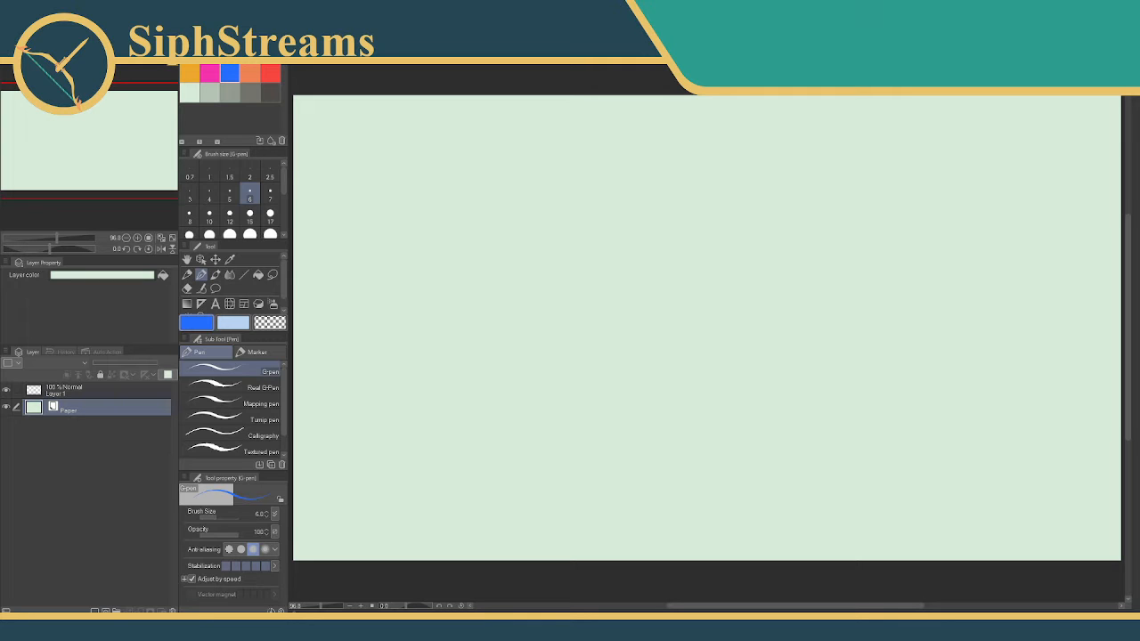
- Save the new canvas as 22.10.10 Style Revamp A in CLIP STUDIO FORMAT
{"action": "key", "text": "ctrl+s"}
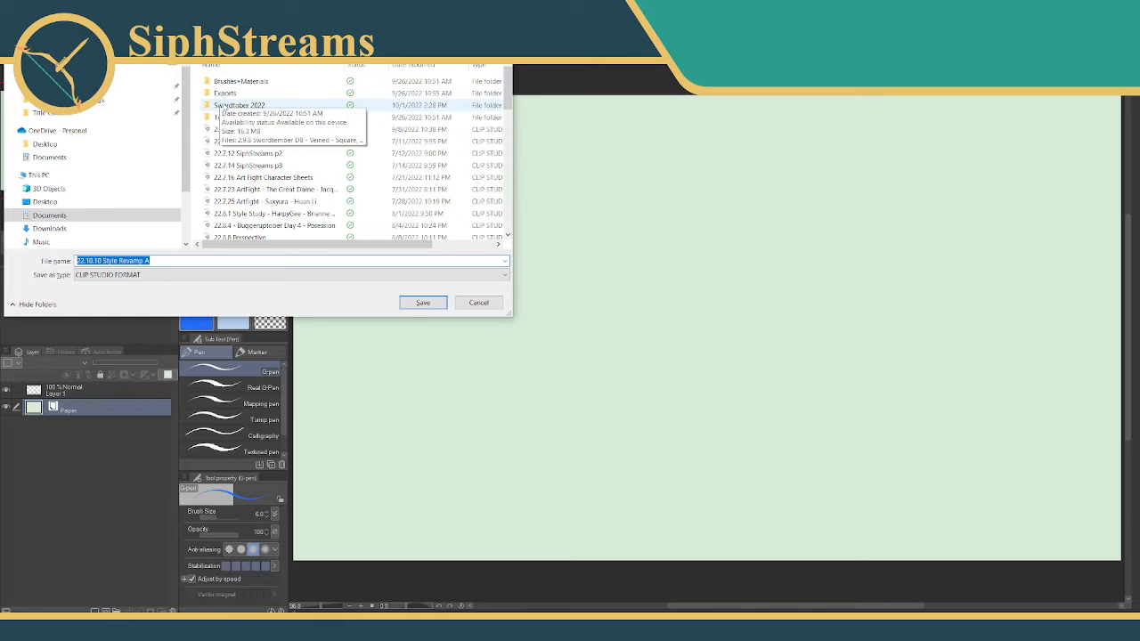
{"action": "left_click", "coordinate": [437, 303]}
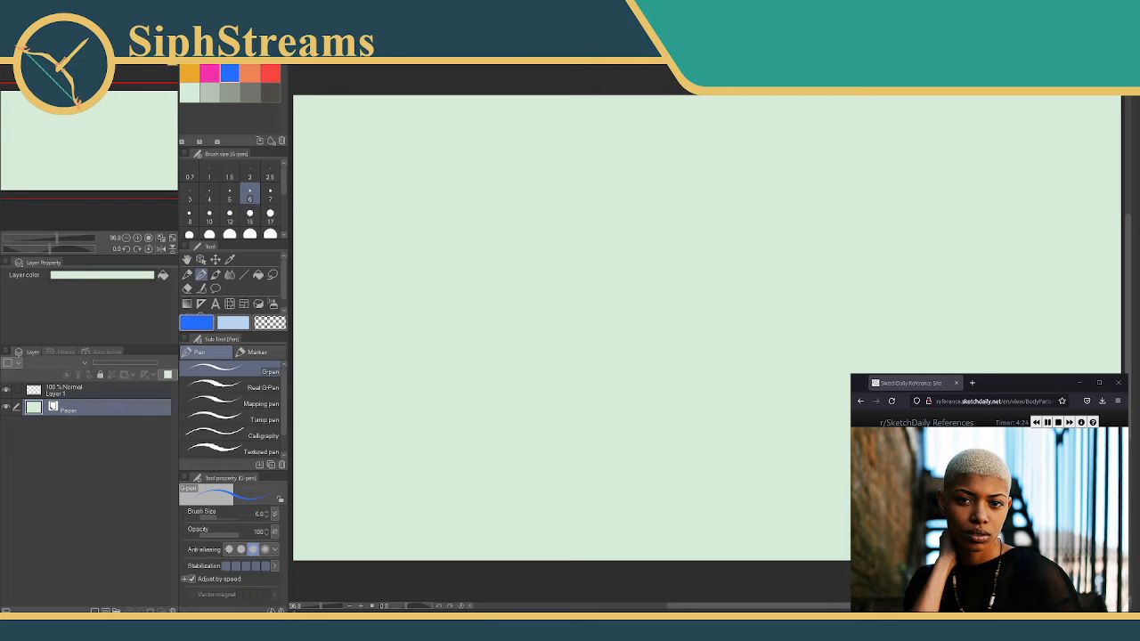
- Add a new vector layer directly above Layer 1
{"action": "left_click_drag", "start_coordinate": [991, 423], "coordinate": [1035, 423]}
{"action": "left_click", "coordinate": [117, 391]}
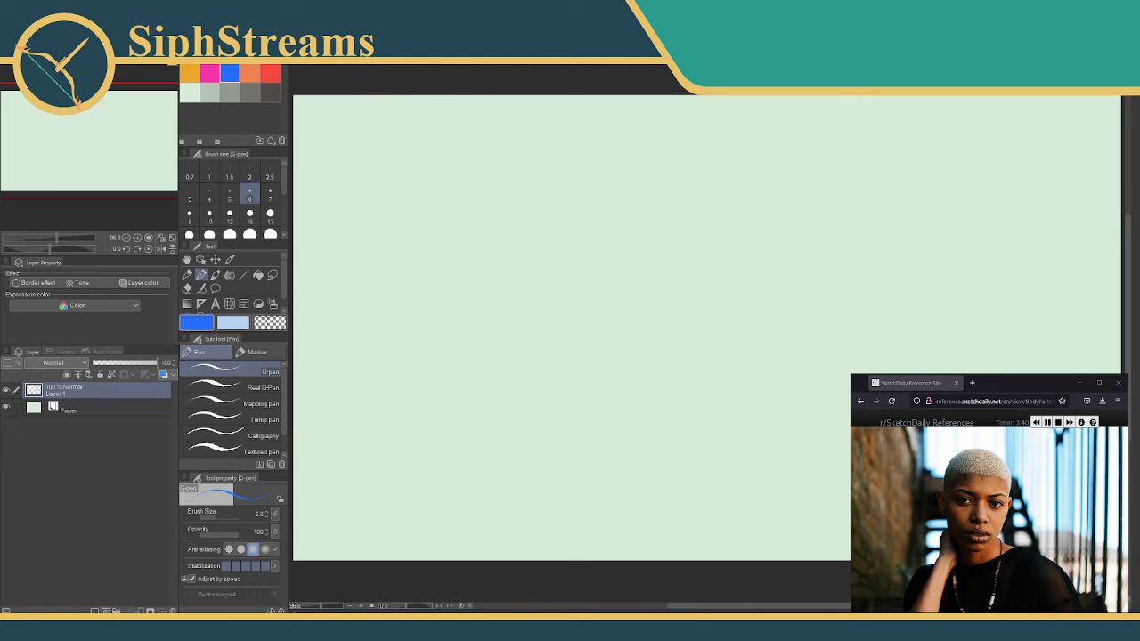
{"action": "left_click", "coordinate": [107, 610]}
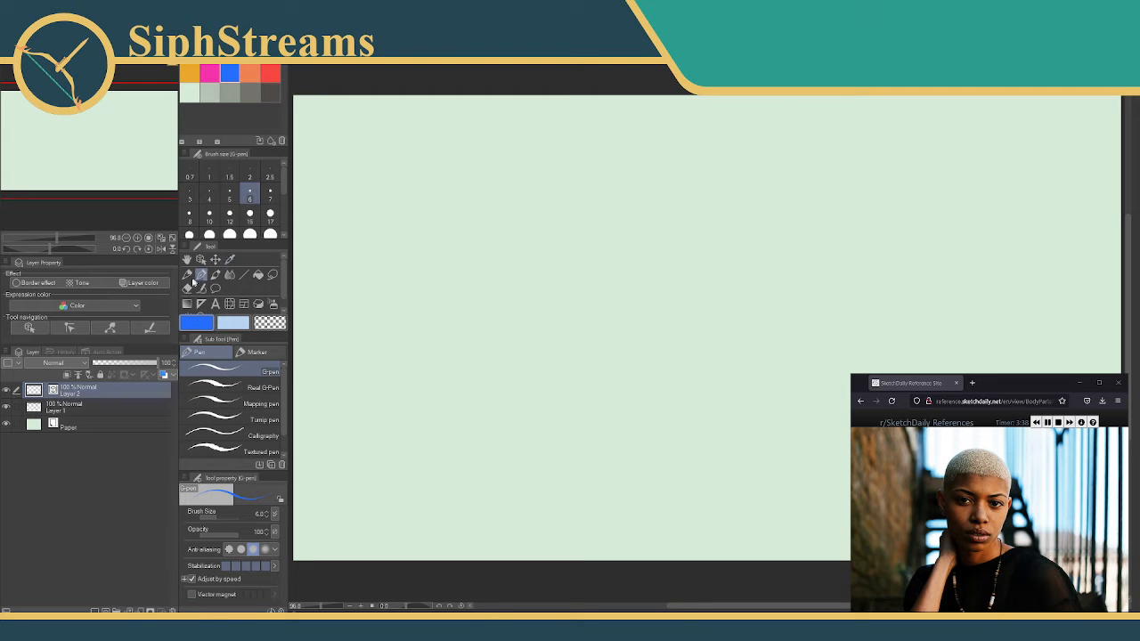
- Draw a small blue test circle with the Milli pen marker at size 4
{"action": "left_click", "coordinate": [242, 353]}
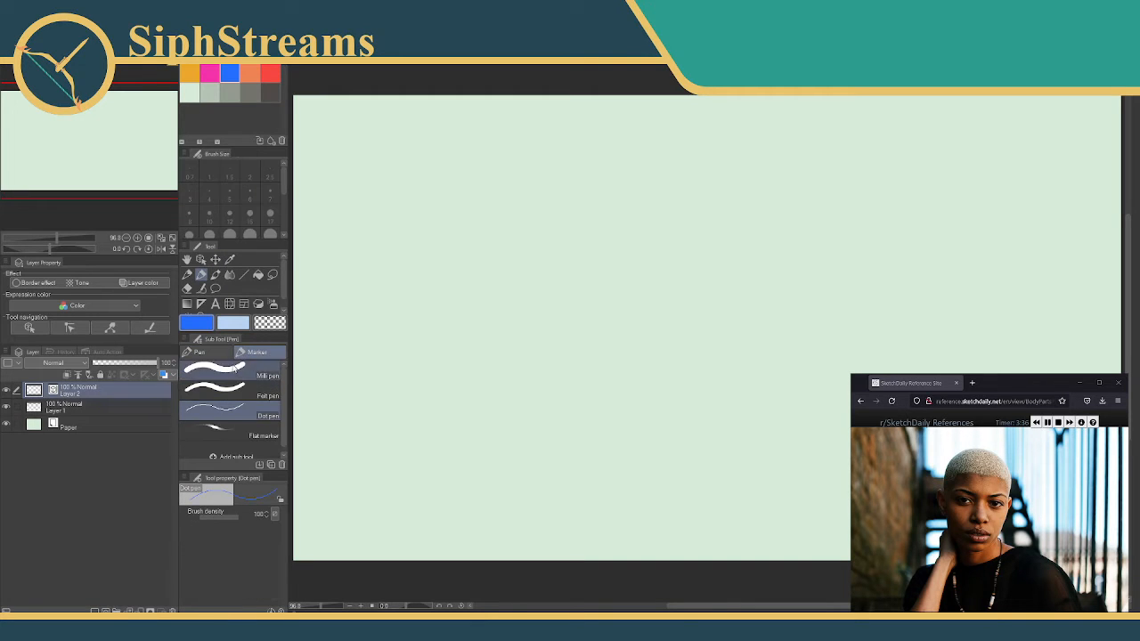
{"action": "left_click", "coordinate": [230, 372]}
{"action": "left_click", "coordinate": [210, 193]}
{"action": "mouse_move", "coordinate": [403, 189]}
{"action": "left_mouse_down"}
{"action": "mouse_move", "coordinate": [433, 205]}
{"action": "mouse_move", "coordinate": [403, 187]}
{"action": "left_mouse_up"}
- Try the Real G-Pen at size 12 with two curved test strokes below the circle
{"action": "left_click", "coordinate": [198, 352]}
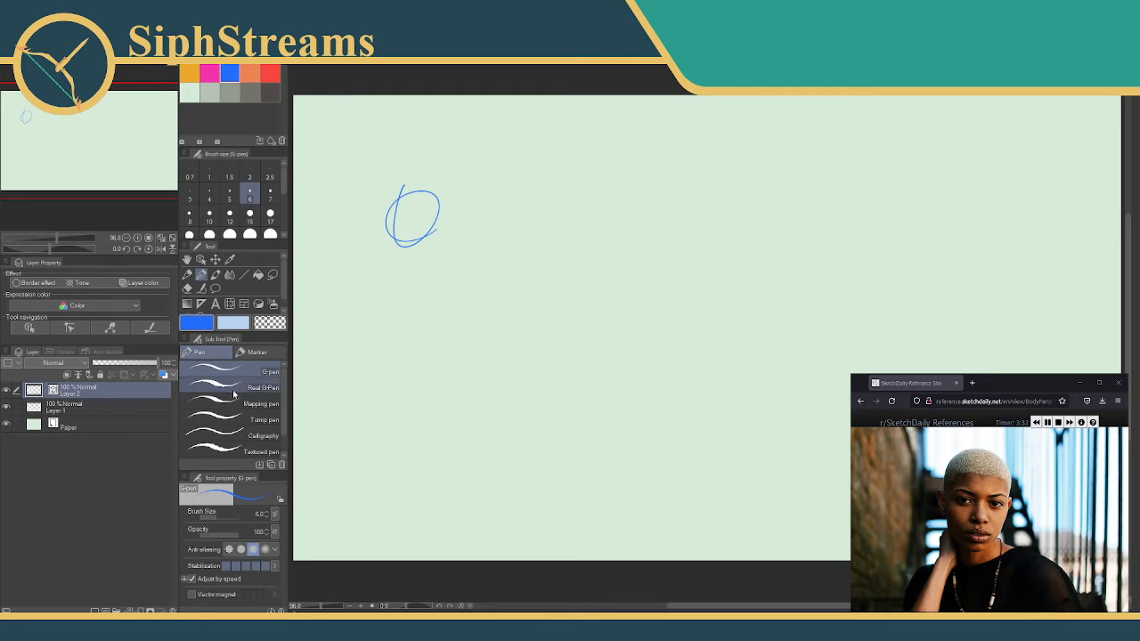
{"action": "left_click", "coordinate": [214, 387]}
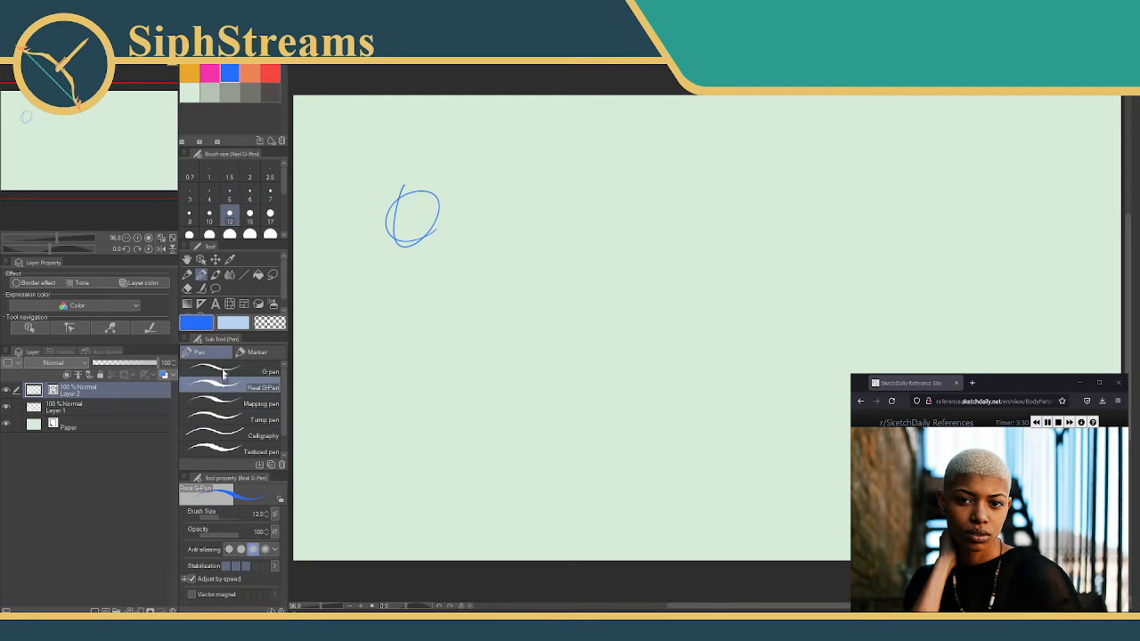
{"action": "left_click_drag", "start_coordinate": [355, 294], "coordinate": [648, 285]}
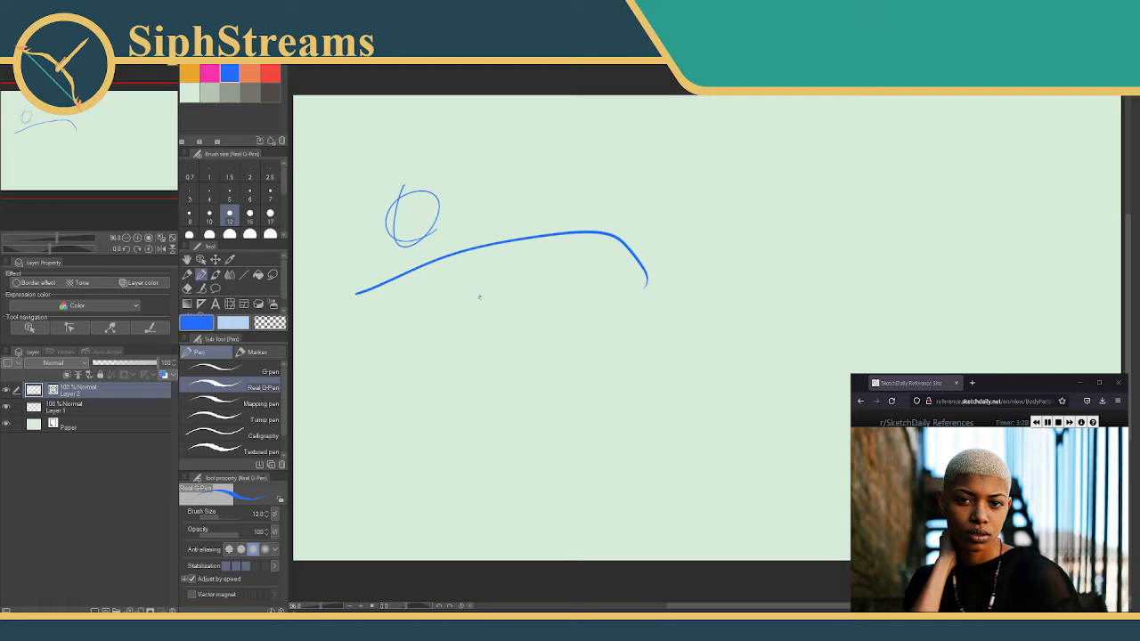
{"action": "mouse_move", "coordinate": [422, 322]}
{"action": "left_mouse_down"}
{"action": "mouse_move", "coordinate": [522, 288]}
{"action": "mouse_move", "coordinate": [506, 326]}
{"action": "left_mouse_up"}
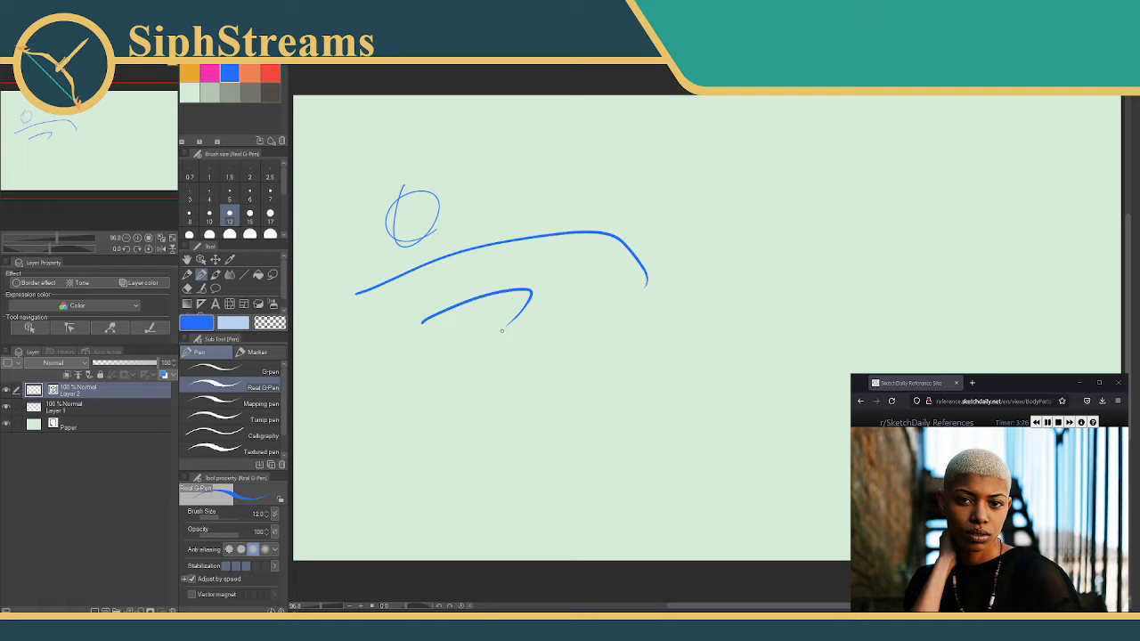
- Try a curved stroke with the Milli pen at size 12, then undo it
{"action": "left_click", "coordinate": [254, 351]}
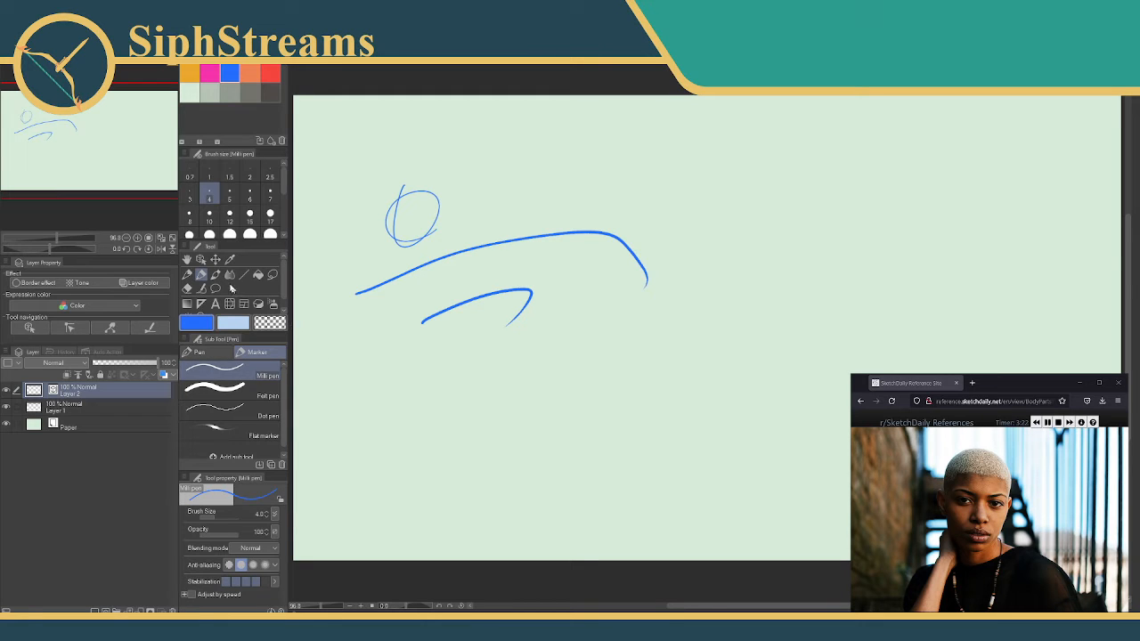
{"action": "left_click", "coordinate": [230, 214]}
{"action": "mouse_move", "coordinate": [405, 385]}
{"action": "left_mouse_down"}
{"action": "mouse_move", "coordinate": [521, 382]}
{"action": "mouse_move", "coordinate": [474, 399]}
{"action": "left_mouse_up"}
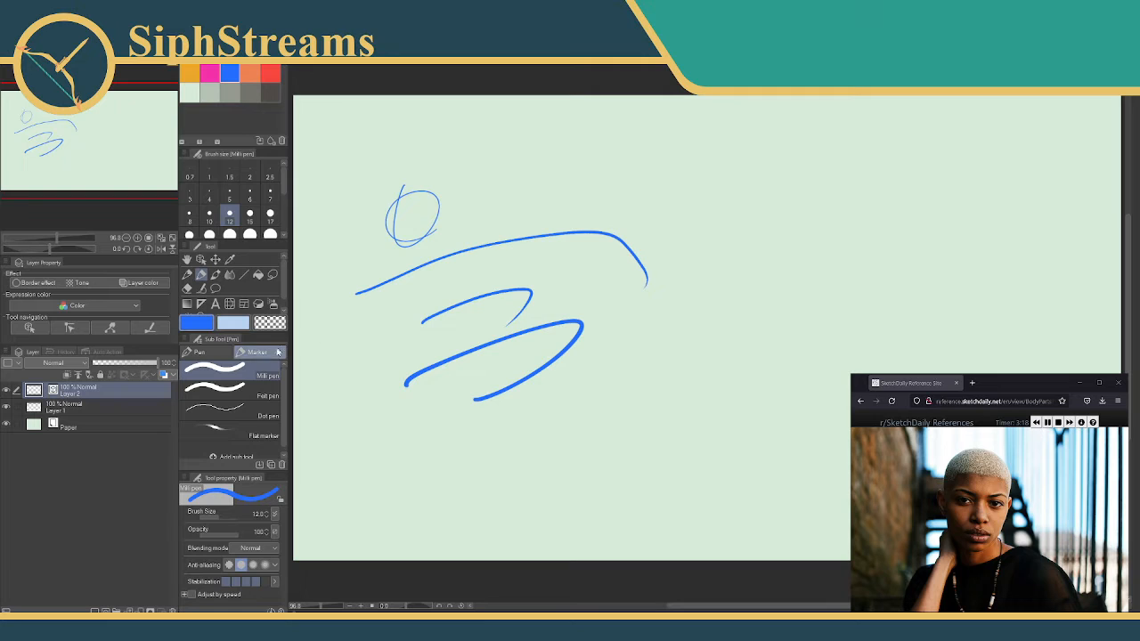
{"action": "key", "text": "ctrl+z"}
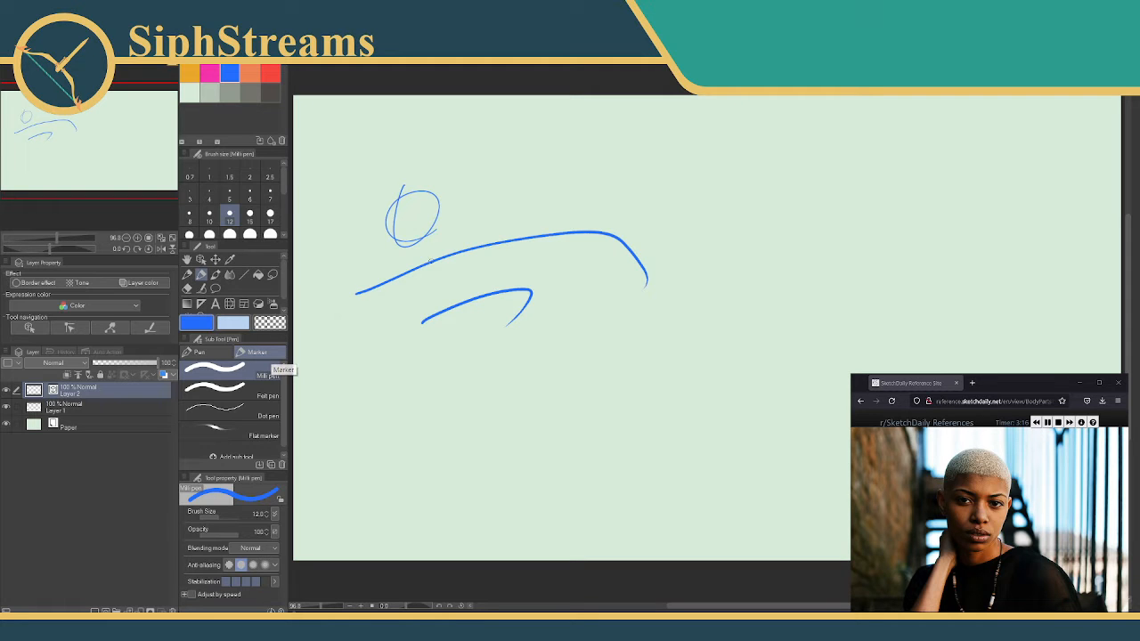
- Erase all the blue test strokes with the Vector eraser
{"action": "key", "text": "e"}
{"action": "left_click_drag", "start_coordinate": [458, 223], "coordinate": [464, 339]}
{"action": "mouse_move", "coordinate": [419, 196]}
{"action": "left_mouse_down"}
{"action": "mouse_move", "coordinate": [361, 312]}
{"action": "mouse_move", "coordinate": [395, 236]}
{"action": "left_mouse_up"}
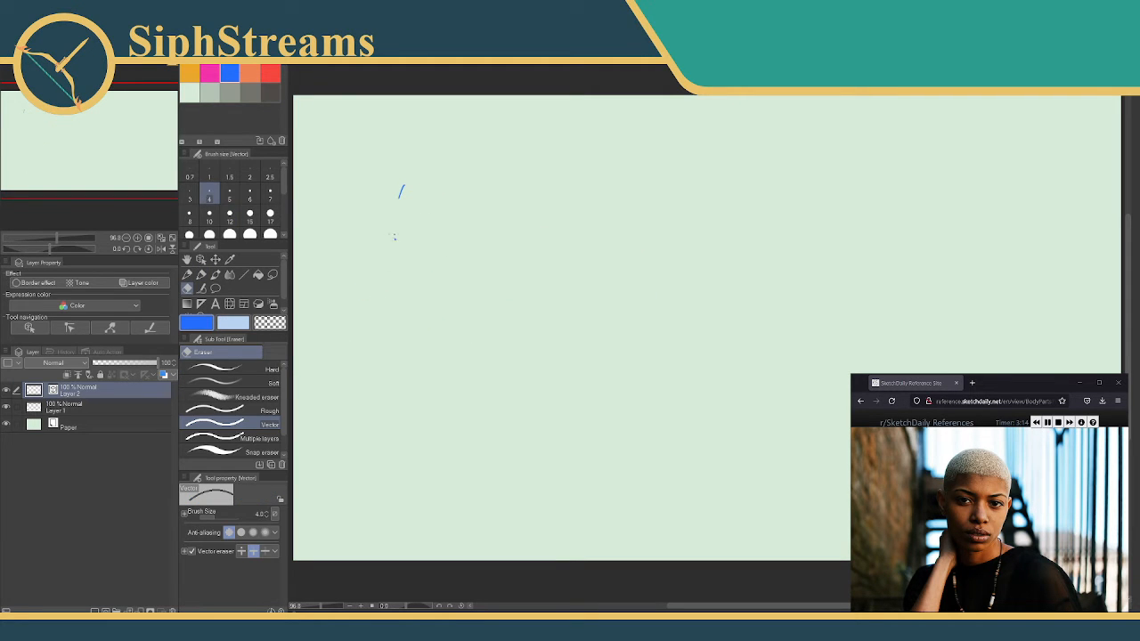
{"action": "left_click_drag", "start_coordinate": [405, 191], "coordinate": [359, 189]}
- Draw a circle for the cranium with the Milli pen at size 4 in the mid grey-green colour
{"action": "key", "text": "p"}
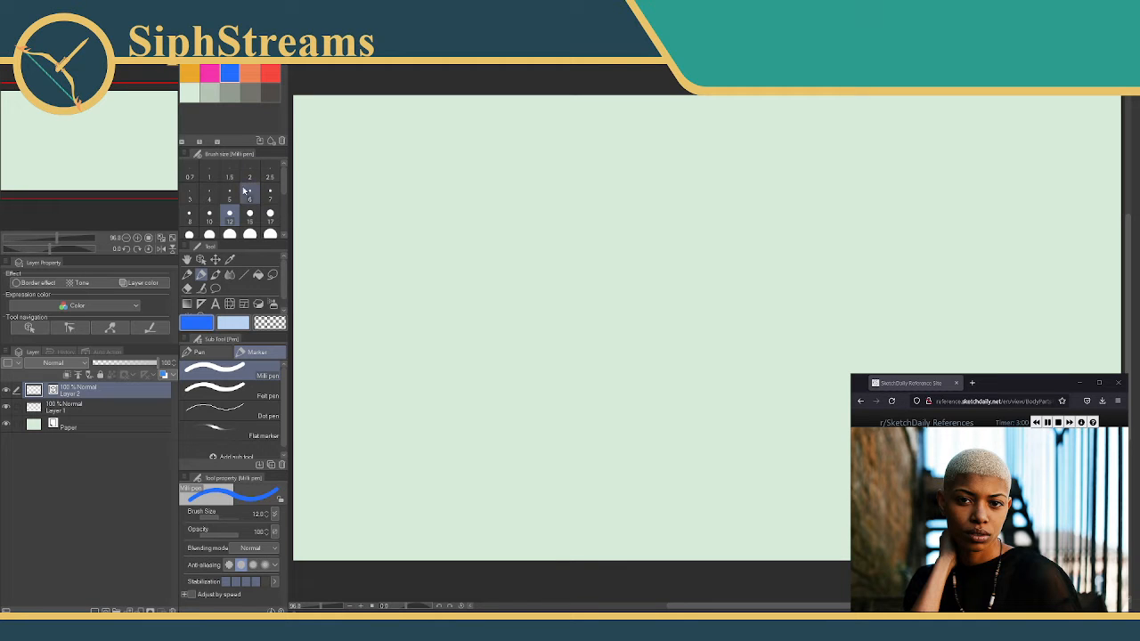
{"action": "left_click", "coordinate": [209, 198]}
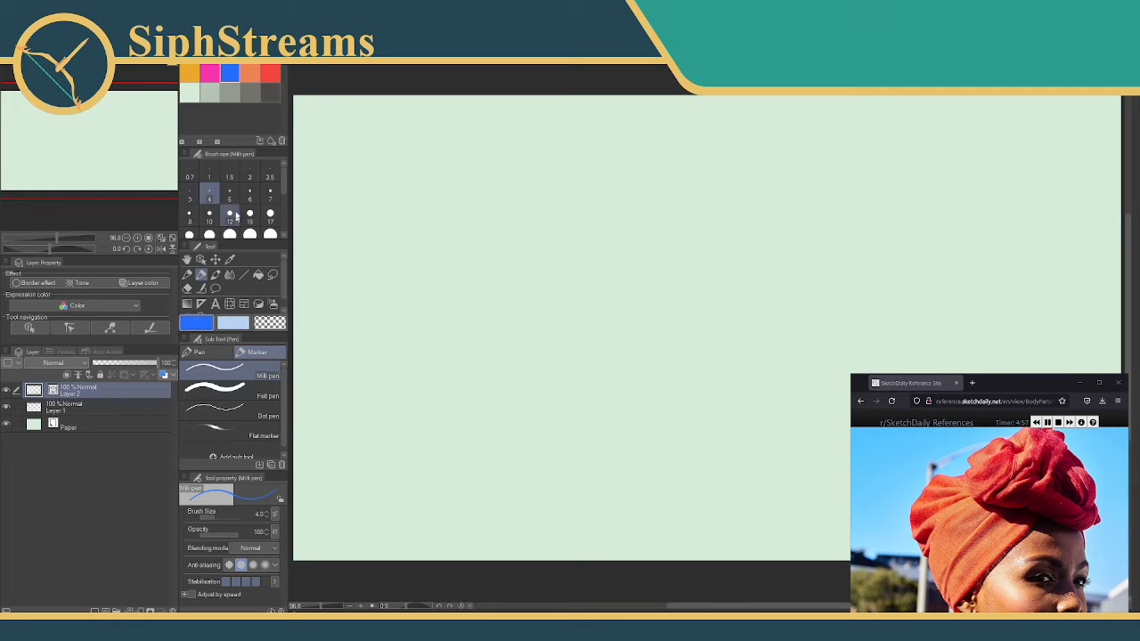
{"action": "left_click_drag", "start_coordinate": [392, 171], "coordinate": [385, 218]}
{"action": "key", "text": "ctrl+z"}
{"action": "left_click", "coordinate": [230, 91]}
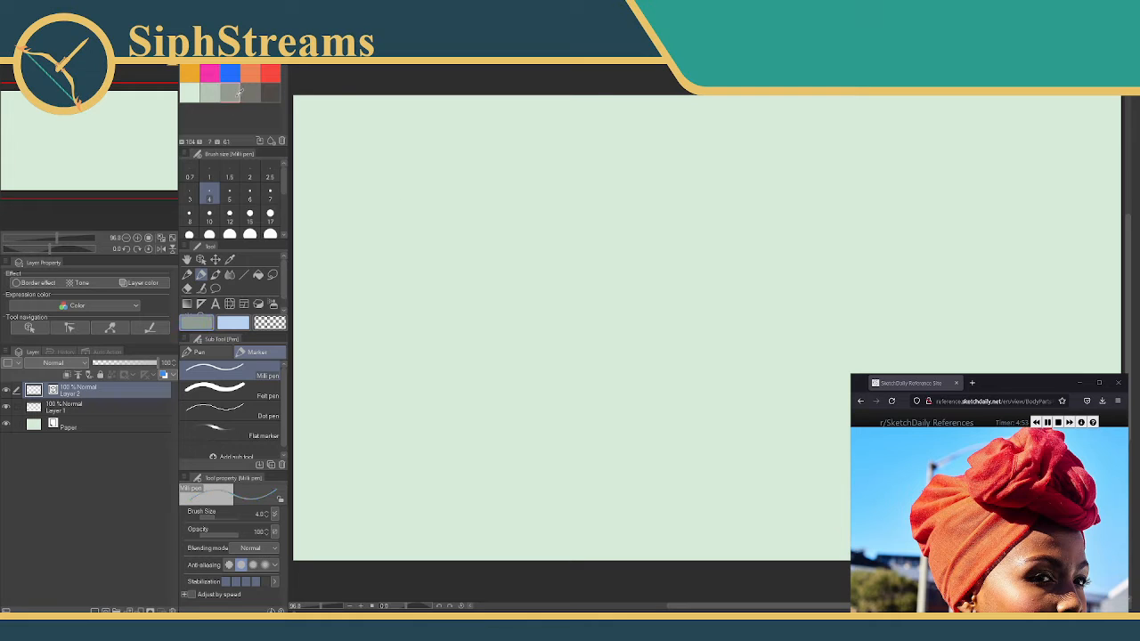
{"action": "mouse_move", "coordinate": [401, 170]}
{"action": "left_mouse_down"}
{"action": "mouse_move", "coordinate": [377, 227]}
{"action": "mouse_move", "coordinate": [377, 188]}
{"action": "left_mouse_up"}
{"action": "key", "text": "ctrl+z"}
{"action": "mouse_move", "coordinate": [416, 183]}
{"action": "left_mouse_down"}
{"action": "mouse_move", "coordinate": [390, 252]}
{"action": "mouse_move", "coordinate": [419, 277]}
{"action": "mouse_move", "coordinate": [452, 276]}
{"action": "mouse_move", "coordinate": [479, 258]}
{"action": "mouse_move", "coordinate": [492, 215]}
{"action": "mouse_move", "coordinate": [472, 183]}
{"action": "mouse_move", "coordinate": [413, 186]}
{"action": "left_mouse_up"}
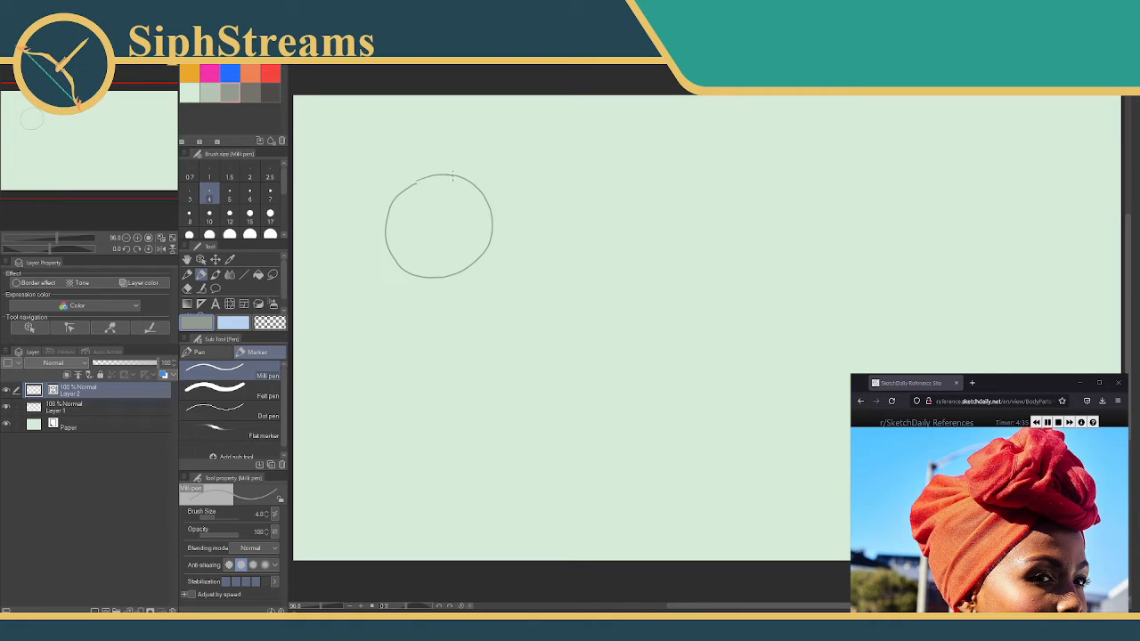
- Draw a curved facial centre line through the circle and rough in the cheek and jaw below it
{"action": "mouse_move", "coordinate": [447, 176]}
{"action": "left_mouse_down"}
{"action": "mouse_move", "coordinate": [454, 305]}
{"action": "mouse_move", "coordinate": [439, 327]}
{"action": "left_mouse_up"}
{"action": "mouse_move", "coordinate": [469, 230]}
{"action": "left_mouse_down"}
{"action": "mouse_move", "coordinate": [479, 272]}
{"action": "mouse_move", "coordinate": [452, 282]}
{"action": "mouse_move", "coordinate": [476, 268]}
{"action": "mouse_move", "coordinate": [441, 330]}
{"action": "mouse_move", "coordinate": [400, 290]}
{"action": "left_mouse_up"}
{"action": "left_click_drag", "start_coordinate": [389, 244], "coordinate": [390, 358]}
{"action": "key", "text": "ctrl+z"}
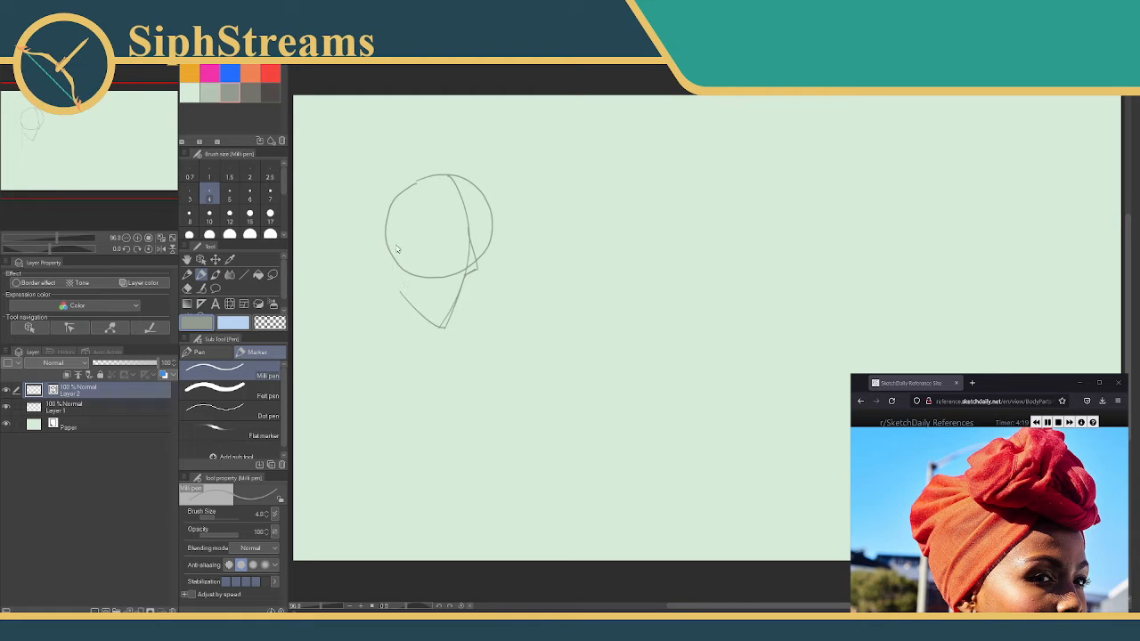
- Draw the back of the neck and a shorter chin, and erase the surplus jaw lines
{"action": "left_click_drag", "start_coordinate": [397, 260], "coordinate": [412, 353]}
{"action": "left_click_drag", "start_coordinate": [451, 313], "coordinate": [423, 308]}
{"action": "key", "text": "e"}
{"action": "left_click", "coordinate": [436, 325]}
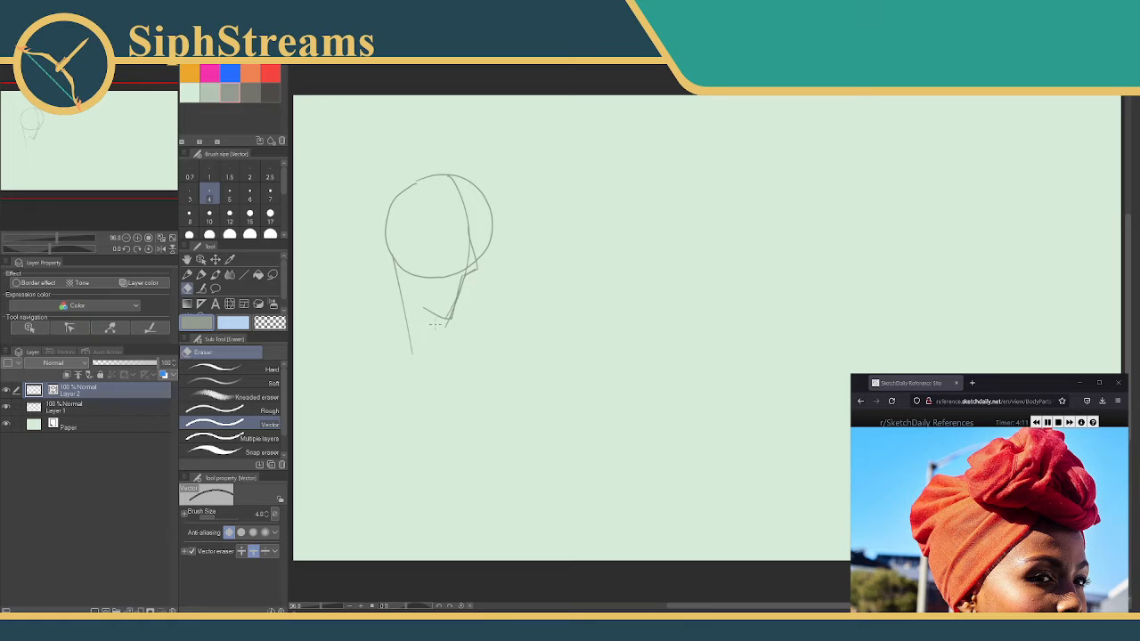
{"action": "left_click", "coordinate": [449, 313]}
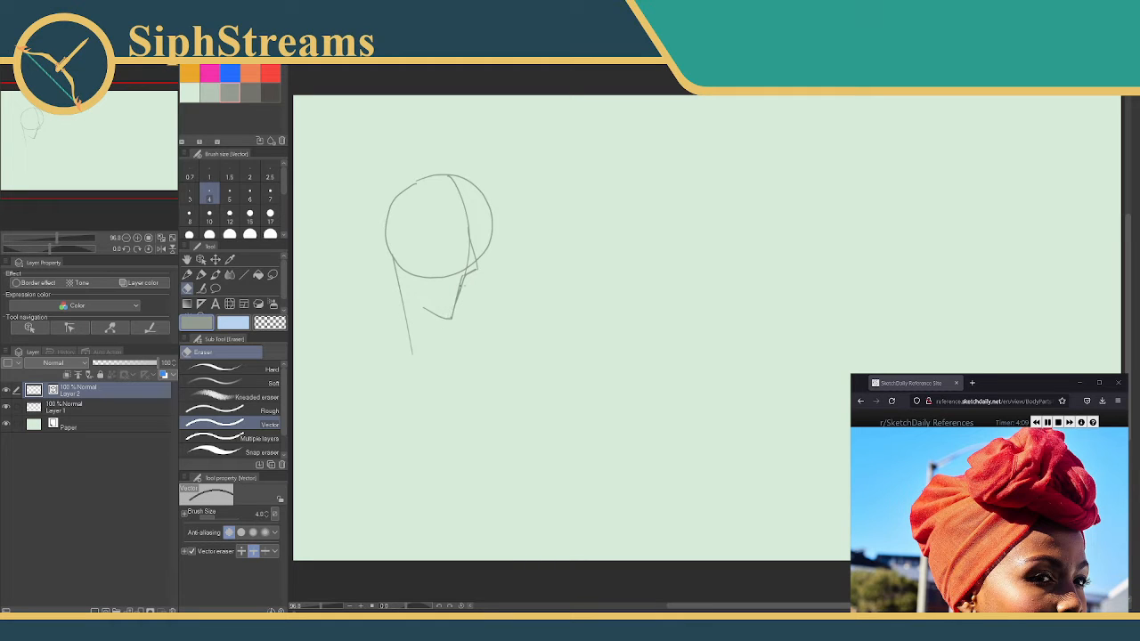
{"action": "left_click", "coordinate": [461, 287]}
{"action": "key", "text": "p"}
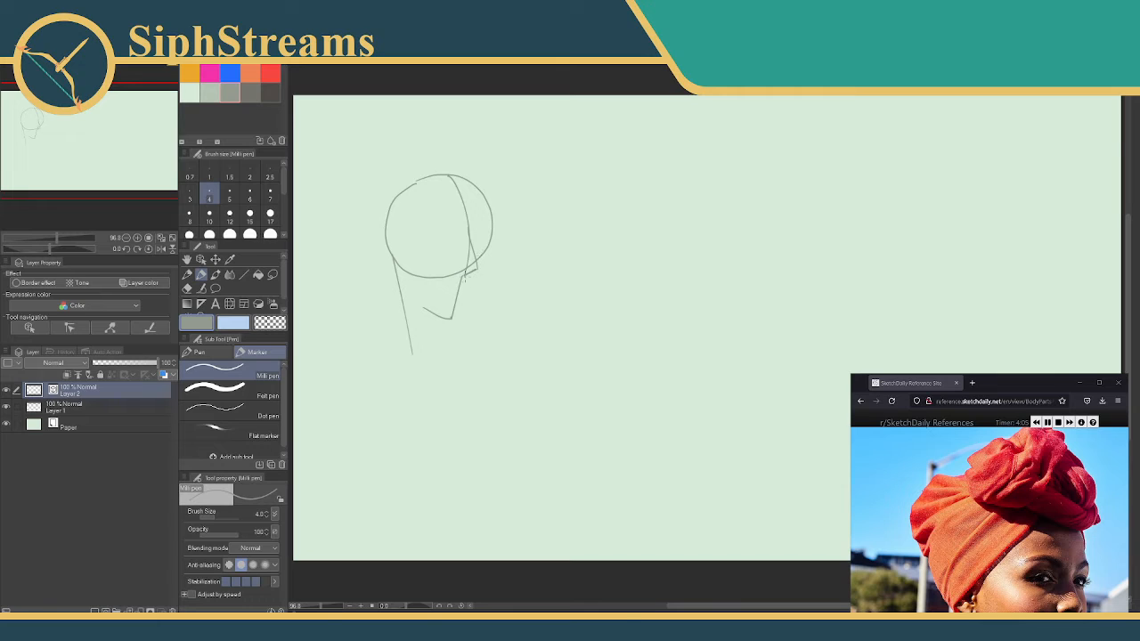
- Try several alternative jaw, chin and neck lines below the circle, undoing each attempt
{"action": "left_click_drag", "start_coordinate": [464, 281], "coordinate": [454, 319]}
{"action": "key", "text": "ctrl+z"}
{"action": "left_click_drag", "start_coordinate": [443, 317], "coordinate": [443, 333]}
{"action": "left_click_drag", "start_coordinate": [394, 261], "coordinate": [414, 353]}
{"action": "left_click_drag", "start_coordinate": [408, 401], "coordinate": [442, 356]}
{"action": "key", "text": "ctrl+z"}
{"action": "key", "text": "ctrl+z"}
{"action": "key", "text": "ctrl+z"}
{"action": "key", "text": "ctrl+z"}
{"action": "left_click_drag", "start_coordinate": [464, 281], "coordinate": [448, 323]}
{"action": "left_click_drag", "start_coordinate": [401, 293], "coordinate": [446, 328]}
{"action": "key", "text": "ctrl+z"}
{"action": "key", "text": "ctrl+z"}
- Sketch a smaller second head facing the opposite way beside the first, then erase it with the Vector eraser
{"action": "left_click_drag", "start_coordinate": [660, 167], "coordinate": [650, 283]}
{"action": "mouse_move", "coordinate": [647, 217]}
{"action": "left_mouse_down"}
{"action": "mouse_move", "coordinate": [650, 286]}
{"action": "mouse_move", "coordinate": [684, 283]}
{"action": "left_mouse_up"}
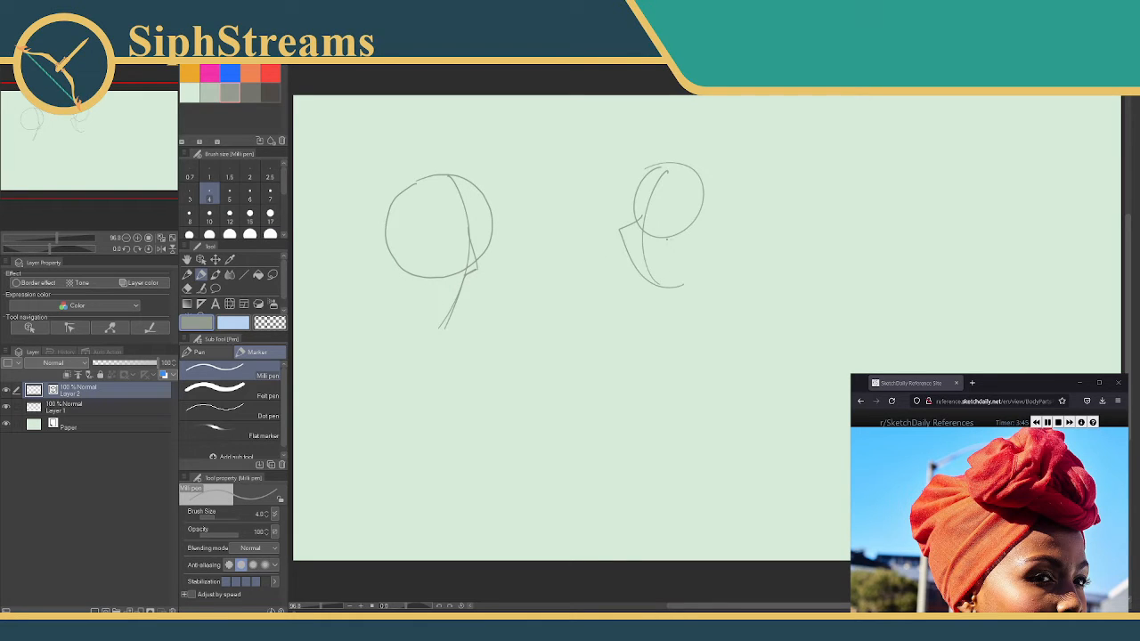
{"action": "mouse_move", "coordinate": [689, 225]}
{"action": "left_mouse_down"}
{"action": "mouse_move", "coordinate": [709, 317]}
{"action": "mouse_move", "coordinate": [656, 336]}
{"action": "mouse_move", "coordinate": [709, 314]}
{"action": "left_mouse_up"}
{"action": "key", "text": "e"}
{"action": "mouse_move", "coordinate": [607, 234]}
{"action": "left_mouse_down"}
{"action": "mouse_move", "coordinate": [719, 198]}
{"action": "mouse_move", "coordinate": [581, 287]}
{"action": "mouse_move", "coordinate": [722, 283]}
{"action": "left_mouse_up"}
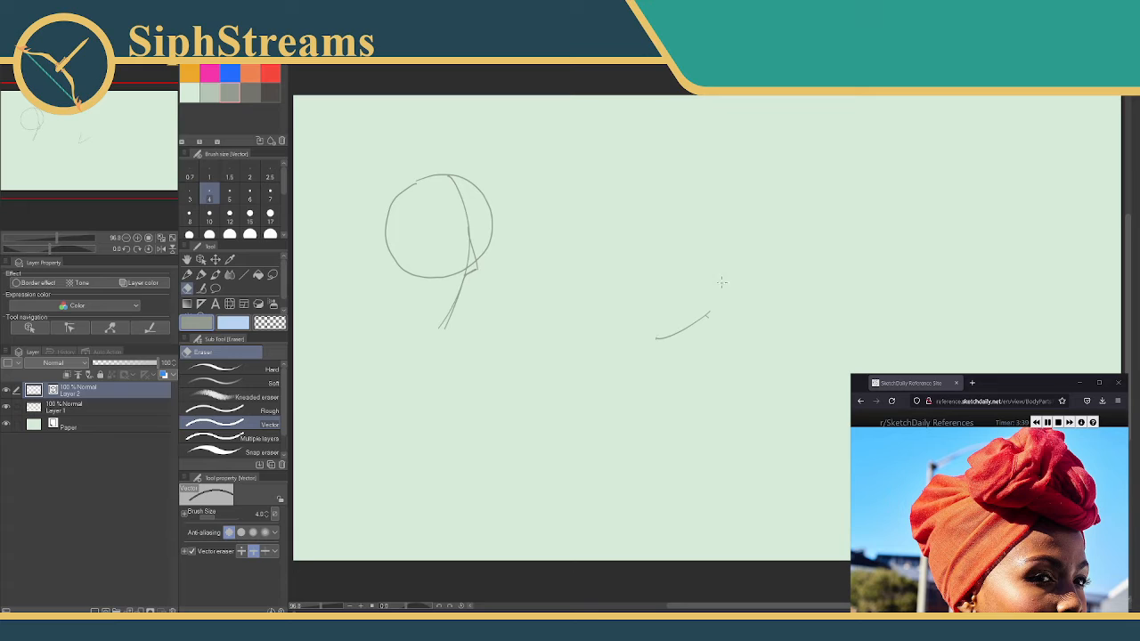
{"action": "left_click_drag", "start_coordinate": [682, 327], "coordinate": [686, 321]}
- Erase the first head's lower jaw lines and redraw the jaw from the cheek down to the chin
{"action": "left_click_drag", "start_coordinate": [485, 326], "coordinate": [515, 274]}
{"action": "key", "text": "p"}
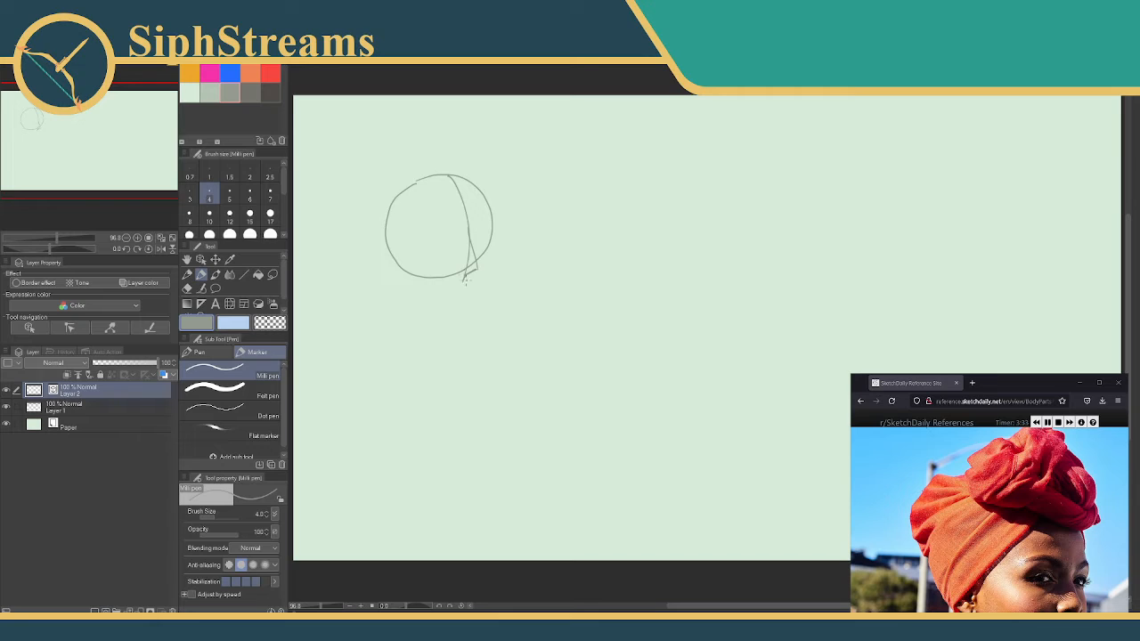
{"action": "mouse_move", "coordinate": [471, 243]}
{"action": "left_mouse_down"}
{"action": "mouse_move", "coordinate": [478, 263]}
{"action": "mouse_move", "coordinate": [439, 329]}
{"action": "left_mouse_up"}
- Erase the cheek and jaw lines from the lower end of the facial centre line downwards
{"action": "key", "text": "e"}
{"action": "left_click_drag", "start_coordinate": [465, 256], "coordinate": [464, 276]}
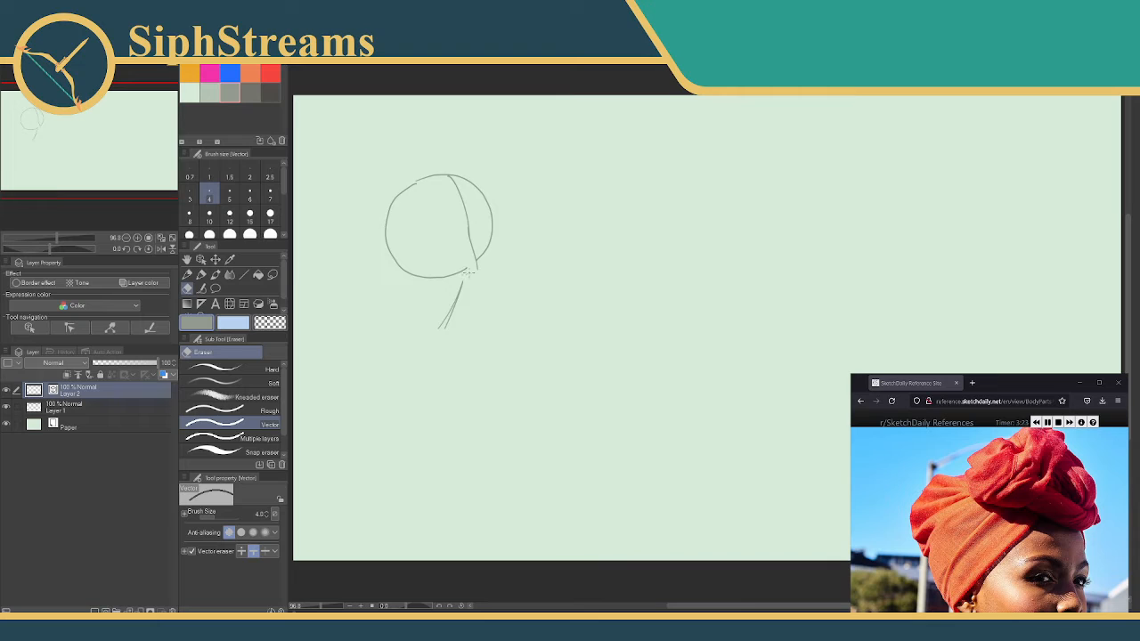
{"action": "left_click", "coordinate": [456, 292]}
{"action": "key", "text": "p"}
{"action": "key", "text": "e"}
{"action": "left_click", "coordinate": [470, 241]}
{"action": "key", "text": "ctrl+z"}
- Draw a new cheek and jaw line from the centre line down to a short chin with its underside
{"action": "key", "text": "p"}
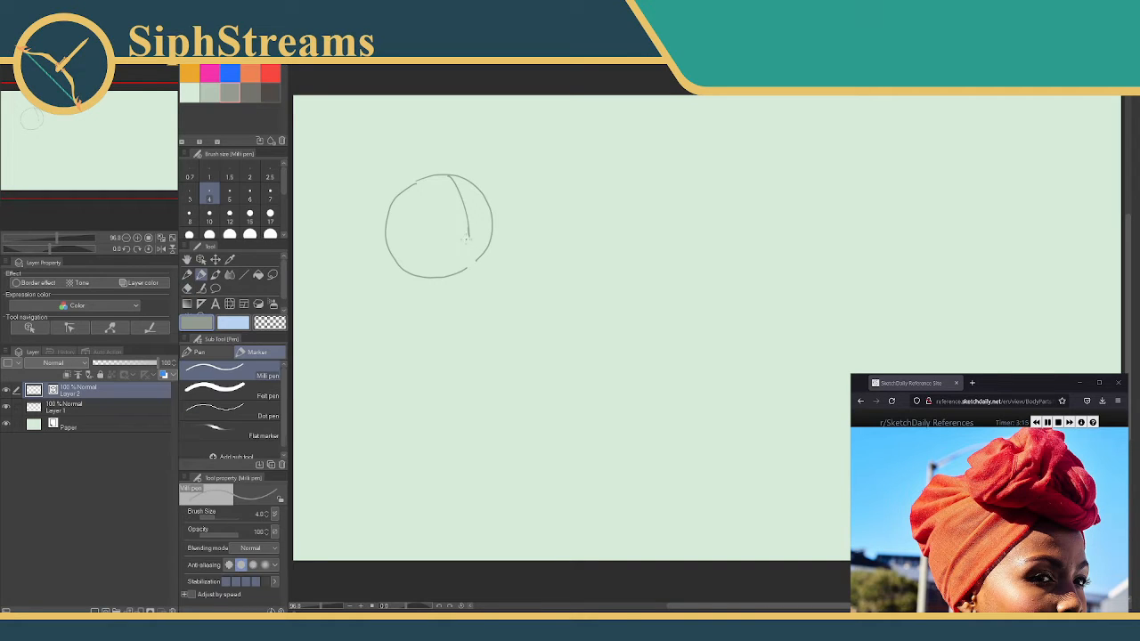
{"action": "mouse_move", "coordinate": [470, 238]}
{"action": "left_mouse_down"}
{"action": "mouse_move", "coordinate": [488, 265]}
{"action": "mouse_move", "coordinate": [478, 266]}
{"action": "left_mouse_up"}
{"action": "key", "text": "ctrl+z"}
{"action": "key", "text": "ctrl+z"}
{"action": "mouse_move", "coordinate": [470, 238]}
{"action": "left_mouse_down"}
{"action": "mouse_move", "coordinate": [480, 265]}
{"action": "mouse_move", "coordinate": [460, 317]}
{"action": "left_mouse_up"}
{"action": "mouse_move", "coordinate": [454, 311]}
{"action": "left_mouse_down"}
{"action": "mouse_move", "coordinate": [422, 321]}
{"action": "mouse_move", "coordinate": [429, 311]}
{"action": "left_mouse_up"}
{"action": "key", "text": "ctrl+z"}
- Draw the back and front lines of the neck and close them with a curved base line
{"action": "left_click_drag", "start_coordinate": [392, 260], "coordinate": [401, 358]}
{"action": "key", "text": "ctrl+z"}
{"action": "left_click_drag", "start_coordinate": [397, 261], "coordinate": [408, 368]}
{"action": "left_click_drag", "start_coordinate": [450, 320], "coordinate": [459, 350]}
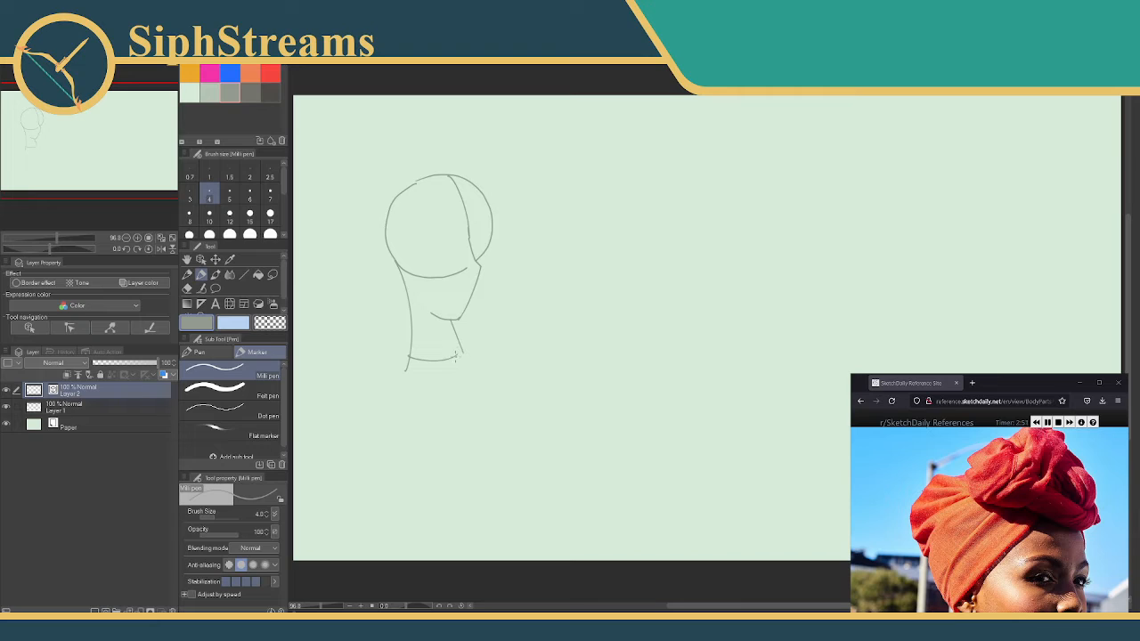
{"action": "key", "text": "ctrl+z"}
{"action": "left_click_drag", "start_coordinate": [411, 334], "coordinate": [459, 351]}
{"action": "key", "text": "ctrl+z"}
{"action": "left_click_drag", "start_coordinate": [411, 342], "coordinate": [464, 349]}
{"action": "key", "text": "ctrl+z"}
{"action": "left_click_drag", "start_coordinate": [412, 344], "coordinate": [456, 352]}
{"action": "key", "text": "ctrl+z"}
- Sketch both eyes as simple lid lines, the far one overlapping the face's outer edge
{"action": "mouse_move", "coordinate": [456, 238]}
{"action": "left_mouse_down"}
{"action": "mouse_move", "coordinate": [427, 245]}
{"action": "mouse_move", "coordinate": [441, 231]}
{"action": "mouse_move", "coordinate": [430, 241]}
{"action": "mouse_move", "coordinate": [446, 245]}
{"action": "left_mouse_up"}
{"action": "key", "text": "ctrl+z"}
{"action": "key", "text": "ctrl+z"}
{"action": "key", "text": "ctrl+y"}
{"action": "key", "text": "ctrl+z"}
{"action": "left_click_drag", "start_coordinate": [430, 246], "coordinate": [452, 242]}
{"action": "left_click_drag", "start_coordinate": [474, 230], "coordinate": [485, 232]}
- Sketch the head wrap's front edge across the forehead and down to the ear
{"action": "mouse_move", "coordinate": [440, 197]}
{"action": "left_mouse_down"}
{"action": "mouse_move", "coordinate": [491, 198]}
{"action": "mouse_move", "coordinate": [389, 259]}
{"action": "mouse_move", "coordinate": [419, 285]}
{"action": "left_mouse_up"}
{"action": "key", "text": "ctrl+z"}
{"action": "left_click_drag", "start_coordinate": [401, 246], "coordinate": [408, 280]}
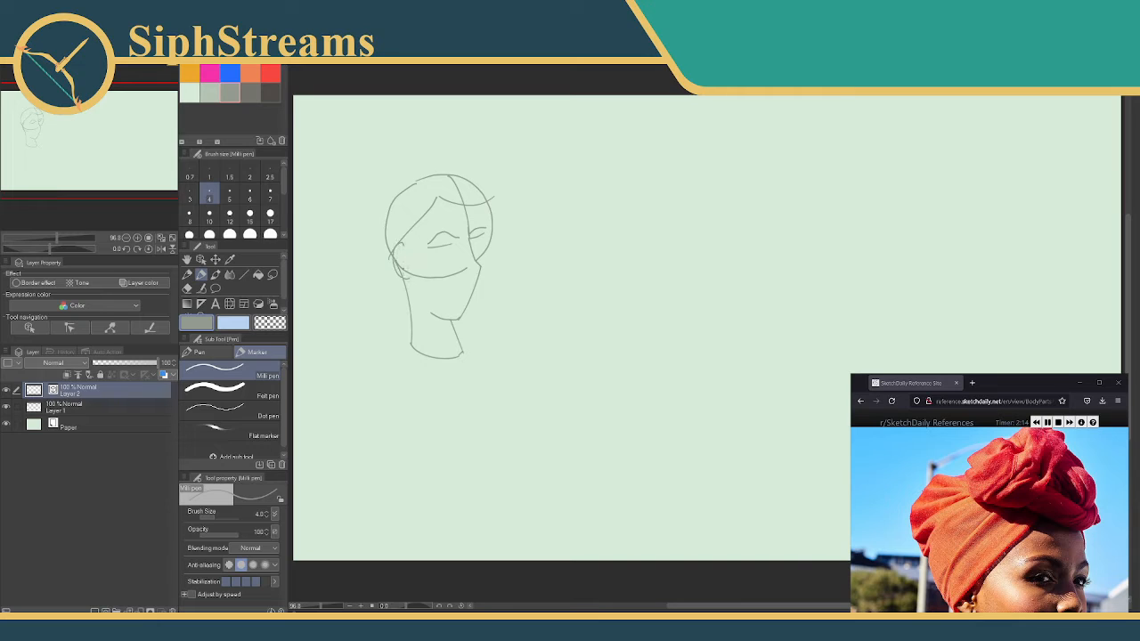
{"action": "key", "text": "ctrl+z"}
- Draw the head wrap's back folds and the looped knot above the forehead
{"action": "mouse_move", "coordinate": [395, 236]}
{"action": "left_mouse_down"}
{"action": "mouse_move", "coordinate": [408, 274]}
{"action": "mouse_move", "coordinate": [414, 184]}
{"action": "left_mouse_up"}
{"action": "key", "text": "e"}
{"action": "key", "text": "p"}
{"action": "mouse_move", "coordinate": [390, 254]}
{"action": "left_mouse_down"}
{"action": "mouse_move", "coordinate": [402, 285]}
{"action": "mouse_move", "coordinate": [380, 259]}
{"action": "mouse_move", "coordinate": [408, 210]}
{"action": "mouse_move", "coordinate": [393, 203]}
{"action": "mouse_move", "coordinate": [452, 160]}
{"action": "mouse_move", "coordinate": [409, 174]}
{"action": "mouse_move", "coordinate": [370, 220]}
{"action": "left_mouse_up"}
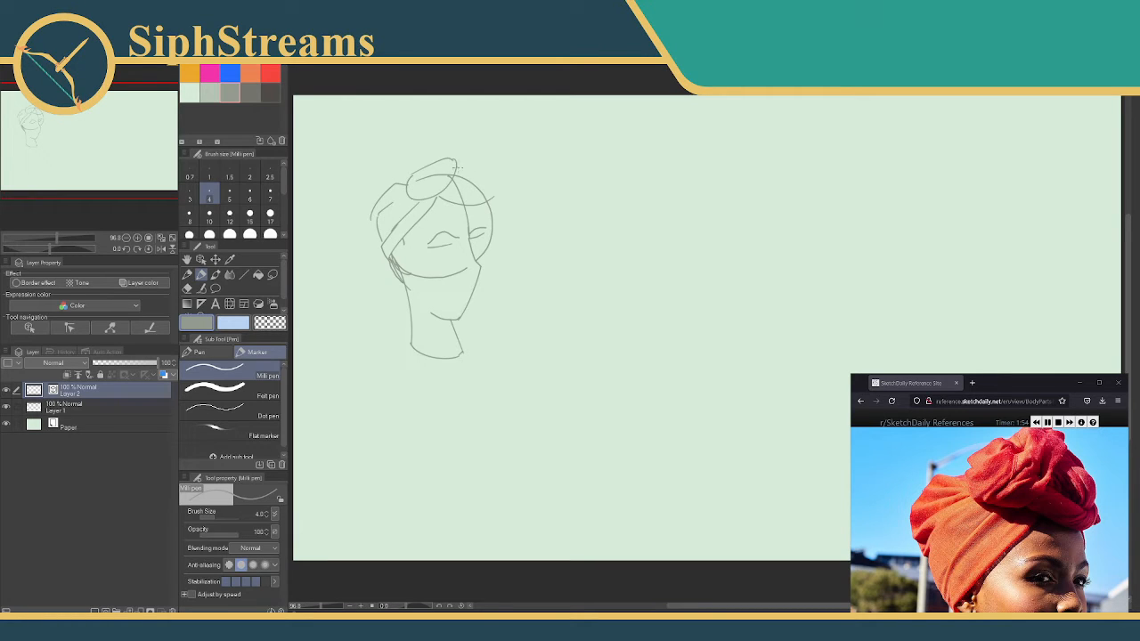
{"action": "mouse_move", "coordinate": [458, 168]}
{"action": "left_mouse_down"}
{"action": "mouse_move", "coordinate": [487, 194]}
{"action": "mouse_move", "coordinate": [417, 178]}
{"action": "left_mouse_up"}
{"action": "key", "text": "ctrl+z"}
- Erase the leftover construction circle lines around the far eye and across the lower face
{"action": "key", "text": "e"}
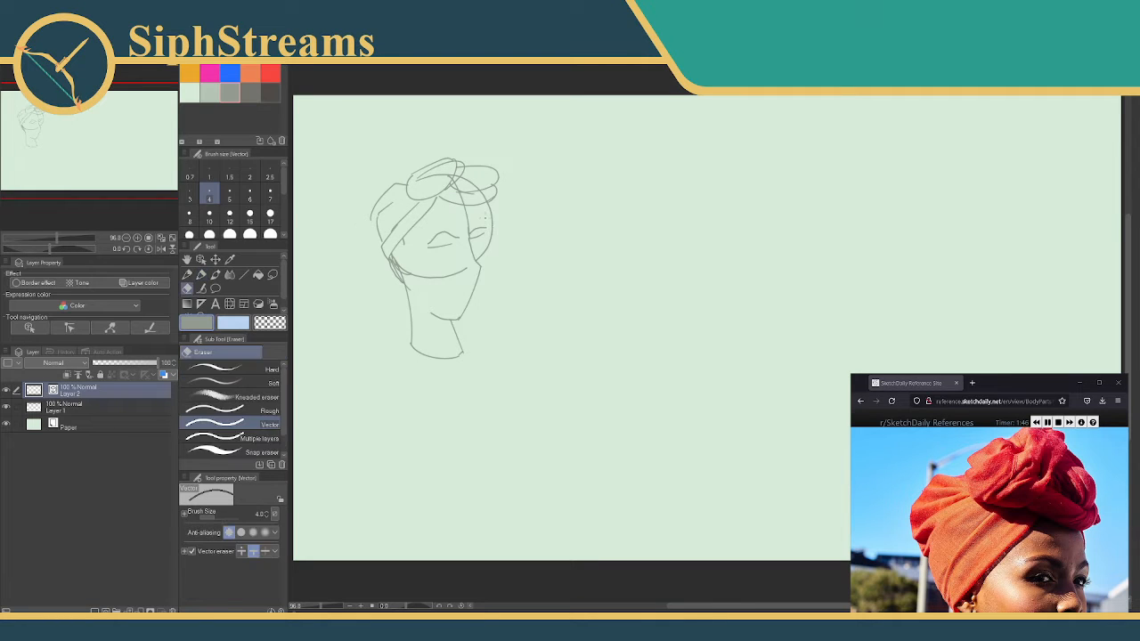
{"action": "mouse_move", "coordinate": [487, 212]}
{"action": "left_mouse_down"}
{"action": "mouse_move", "coordinate": [478, 260]}
{"action": "mouse_move", "coordinate": [426, 272]}
{"action": "left_mouse_up"}
{"action": "key", "text": "p"}
{"action": "key", "text": "e"}
{"action": "key", "text": "p"}
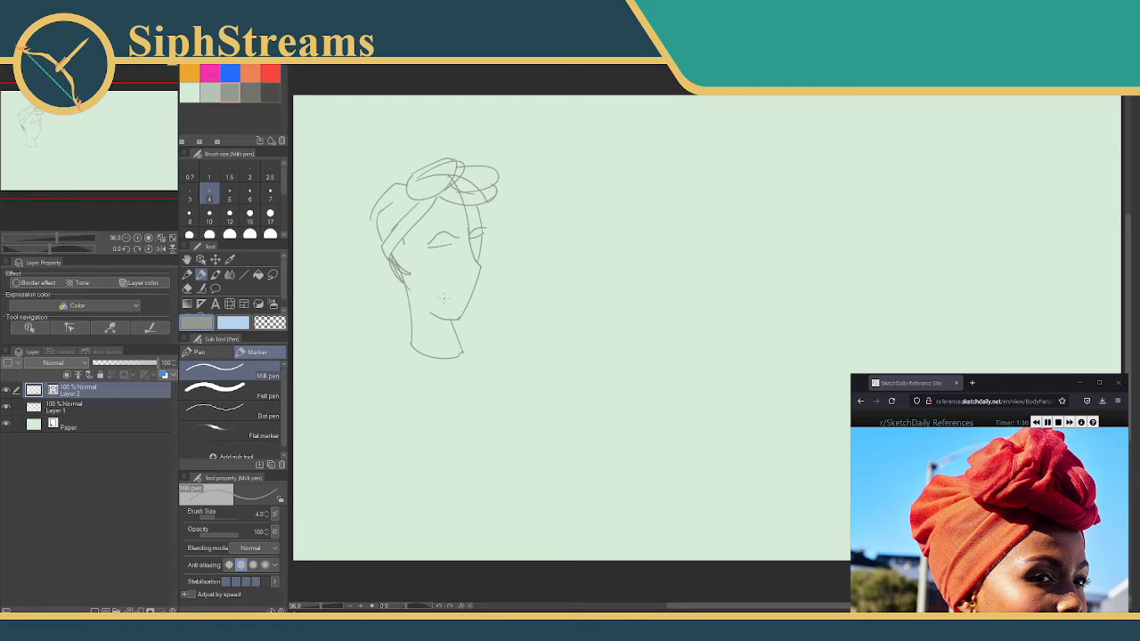
- Sketch the mouth as a short line above the chin
{"action": "left_click_drag", "start_coordinate": [449, 290], "coordinate": [452, 299]}
{"action": "key", "text": "ctrl+z"}
{"action": "left_click_drag", "start_coordinate": [464, 300], "coordinate": [469, 293]}
{"action": "left_click_drag", "start_coordinate": [447, 284], "coordinate": [474, 285]}
{"action": "key", "text": "ctrl+z"}
- Redraw the chin slightly higher and add an iris to each eye
{"action": "left_click_drag", "start_coordinate": [461, 311], "coordinate": [426, 302]}
{"action": "key", "text": "ctrl+z"}
{"action": "key", "text": "ctrl+z"}
{"action": "mouse_move", "coordinate": [442, 236]}
{"action": "left_mouse_down"}
{"action": "mouse_move", "coordinate": [440, 247]}
{"action": "mouse_move", "coordinate": [475, 238]}
{"action": "left_mouse_up"}
{"action": "key", "text": "ctrl+z"}
- Clean up the lines behind the ear and draw the ear with a round hoop earring hanging from it
{"action": "key", "text": "e"}
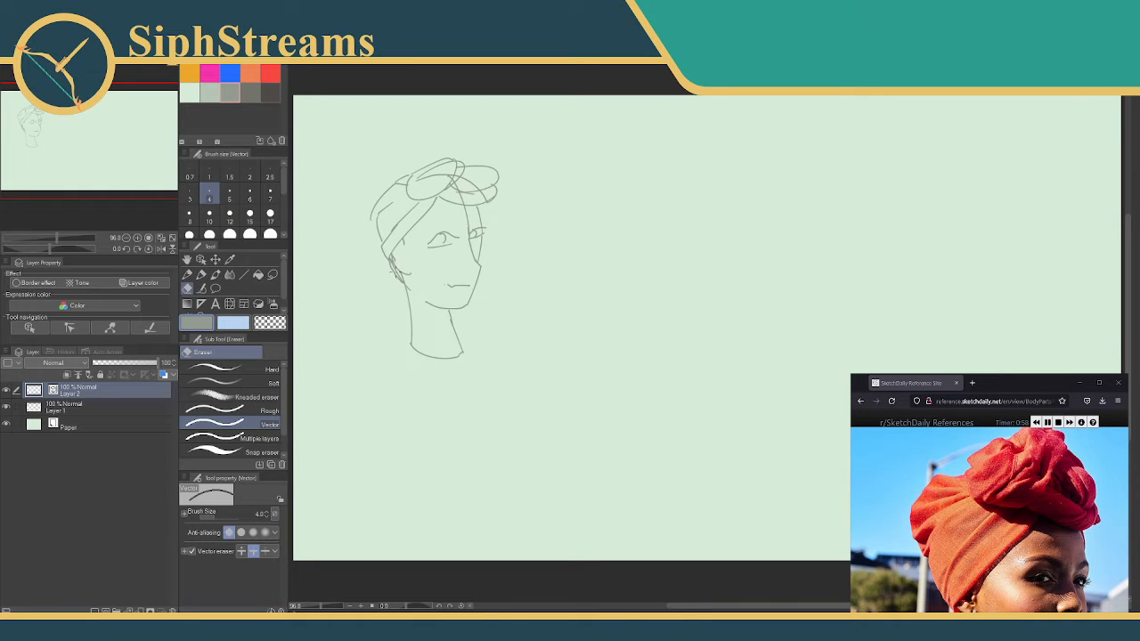
{"action": "left_click_drag", "start_coordinate": [395, 267], "coordinate": [399, 276]}
{"action": "key", "text": "p"}
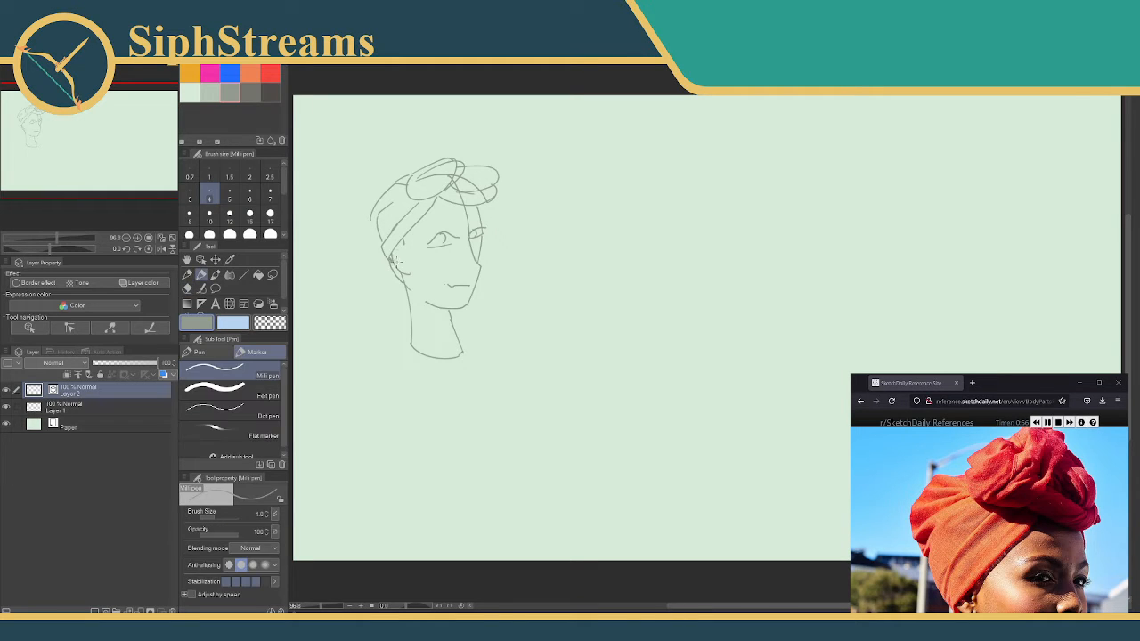
{"action": "mouse_move", "coordinate": [398, 253]}
{"action": "left_mouse_down"}
{"action": "mouse_move", "coordinate": [408, 264]}
{"action": "mouse_move", "coordinate": [393, 315]}
{"action": "mouse_move", "coordinate": [401, 296]}
{"action": "left_mouse_up"}
{"action": "key", "text": "ctrl+z"}
- Sketch a curved neckline around the base of the woman's neck in light grey-green
{"action": "left_click", "coordinate": [251, 73]}
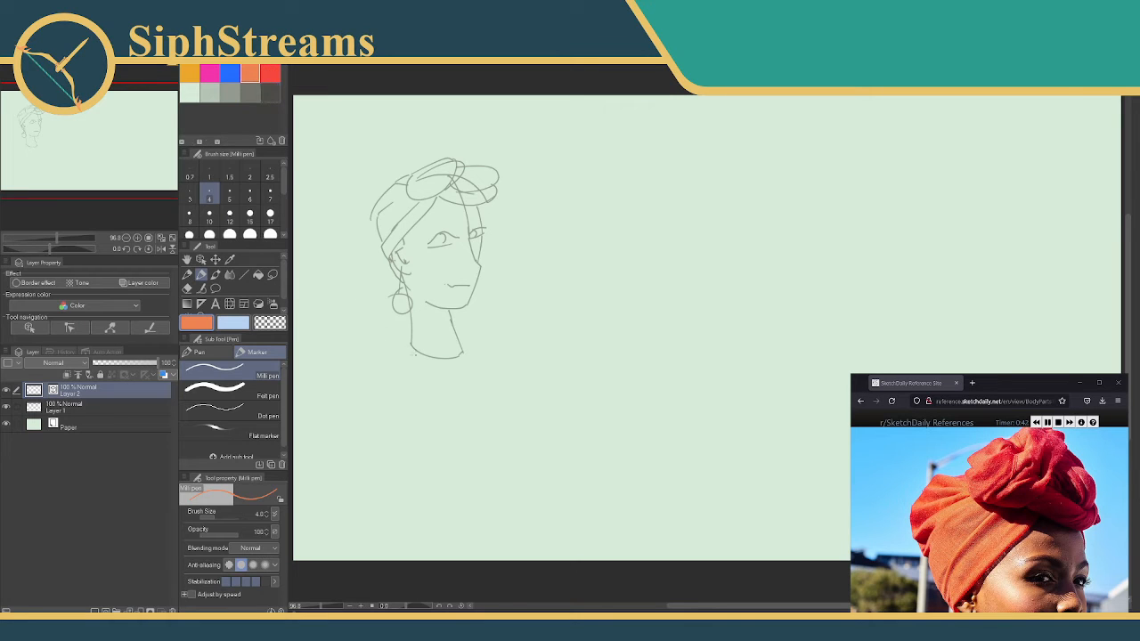
{"action": "left_click", "coordinate": [189, 93]}
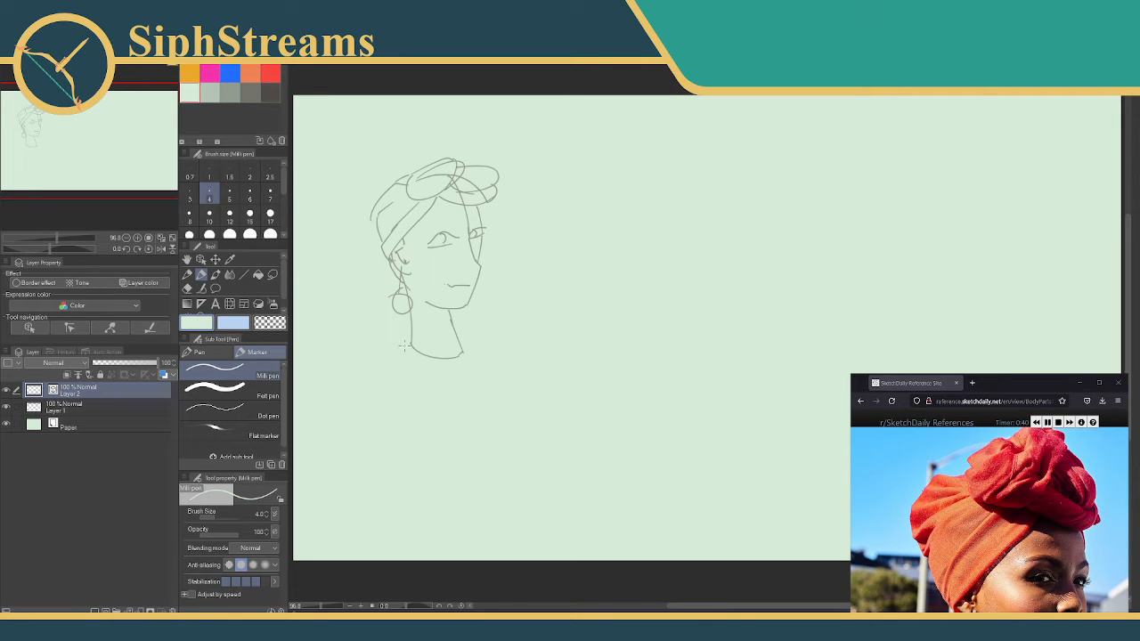
{"action": "left_click", "coordinate": [210, 92]}
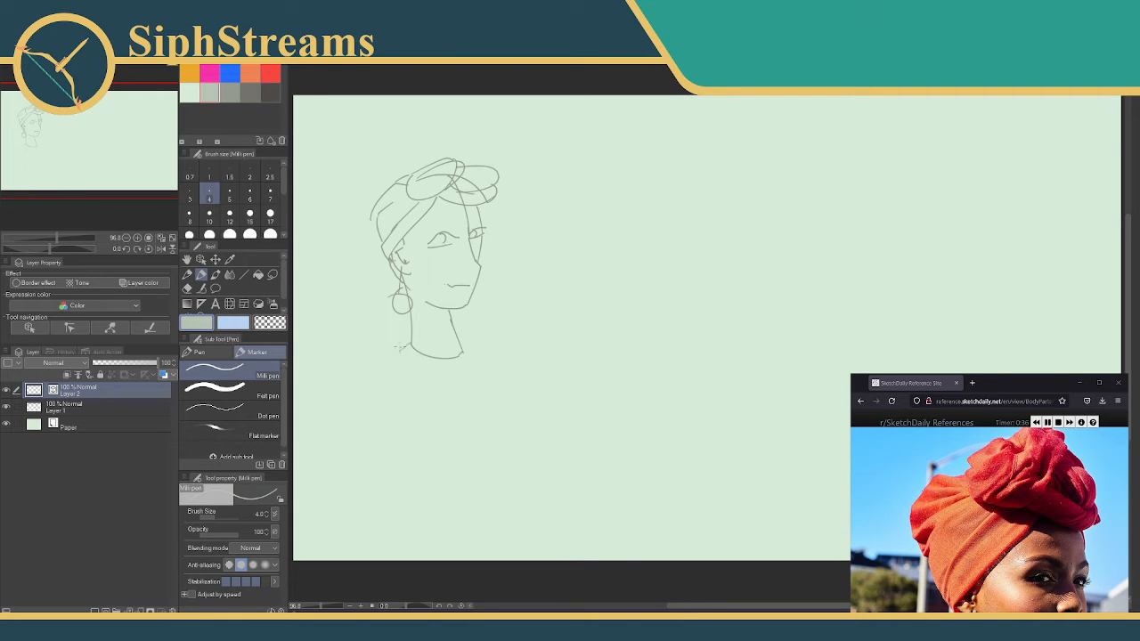
{"action": "mouse_move", "coordinate": [397, 355]}
{"action": "left_mouse_down"}
{"action": "mouse_move", "coordinate": [434, 382]}
{"action": "mouse_move", "coordinate": [457, 382]}
{"action": "mouse_move", "coordinate": [465, 346]}
{"action": "left_mouse_up"}
- Draw the woman's sloping shoulders and the outer lines of her top in orange
{"action": "left_click", "coordinate": [257, 76]}
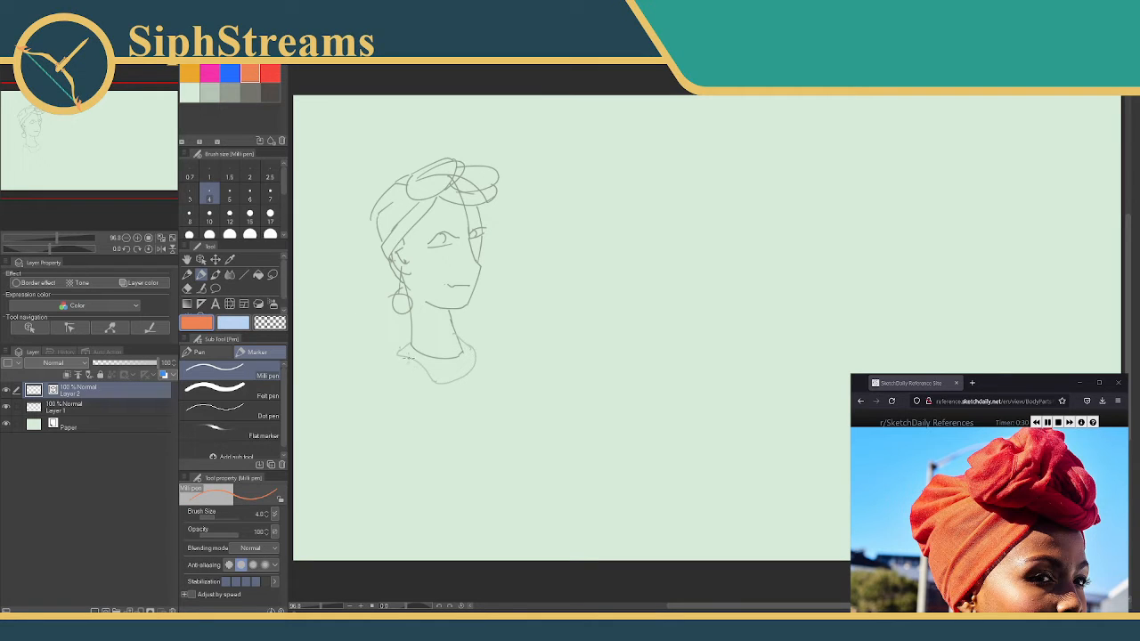
{"action": "mouse_move", "coordinate": [404, 357]}
{"action": "left_mouse_down"}
{"action": "mouse_move", "coordinate": [385, 392]}
{"action": "mouse_move", "coordinate": [410, 470]}
{"action": "left_mouse_up"}
{"action": "left_click_drag", "start_coordinate": [386, 389], "coordinate": [360, 430]}
{"action": "left_click_drag", "start_coordinate": [397, 353], "coordinate": [365, 398]}
{"action": "mouse_move", "coordinate": [468, 336]}
{"action": "left_mouse_down"}
{"action": "mouse_move", "coordinate": [489, 361]}
{"action": "mouse_move", "coordinate": [487, 341]}
{"action": "mouse_move", "coordinate": [519, 413]}
{"action": "left_mouse_up"}
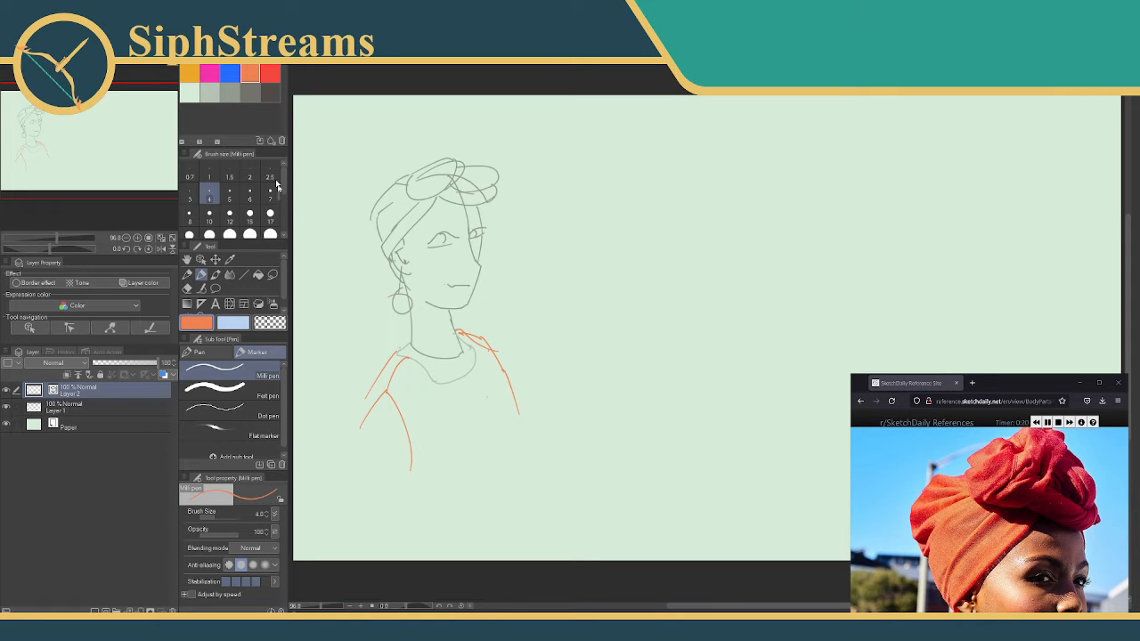
- Add faint grey-green arm lines beneath the woman's near shoulder
{"action": "left_click", "coordinate": [209, 92]}
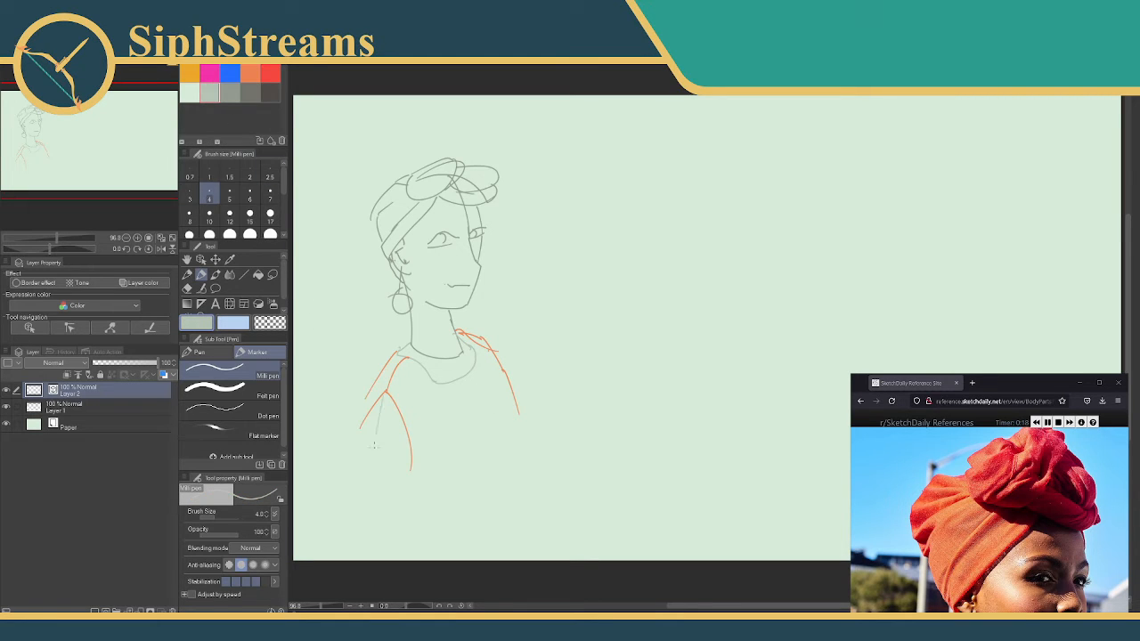
{"action": "key", "text": "ctrl+z"}
{"action": "left_click_drag", "start_coordinate": [375, 421], "coordinate": [374, 455]}
- Accent the folds of the woman's head wrap with short curved orange strokes
{"action": "left_click", "coordinate": [250, 74]}
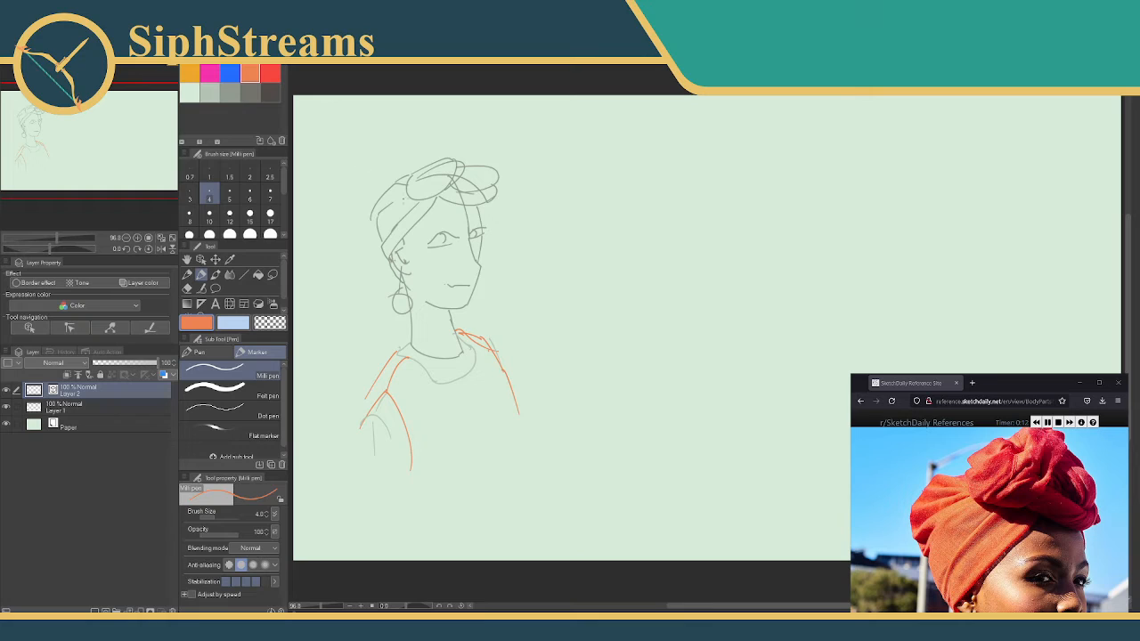
{"action": "left_click_drag", "start_coordinate": [428, 167], "coordinate": [422, 193]}
{"action": "left_click_drag", "start_coordinate": [403, 180], "coordinate": [375, 205]}
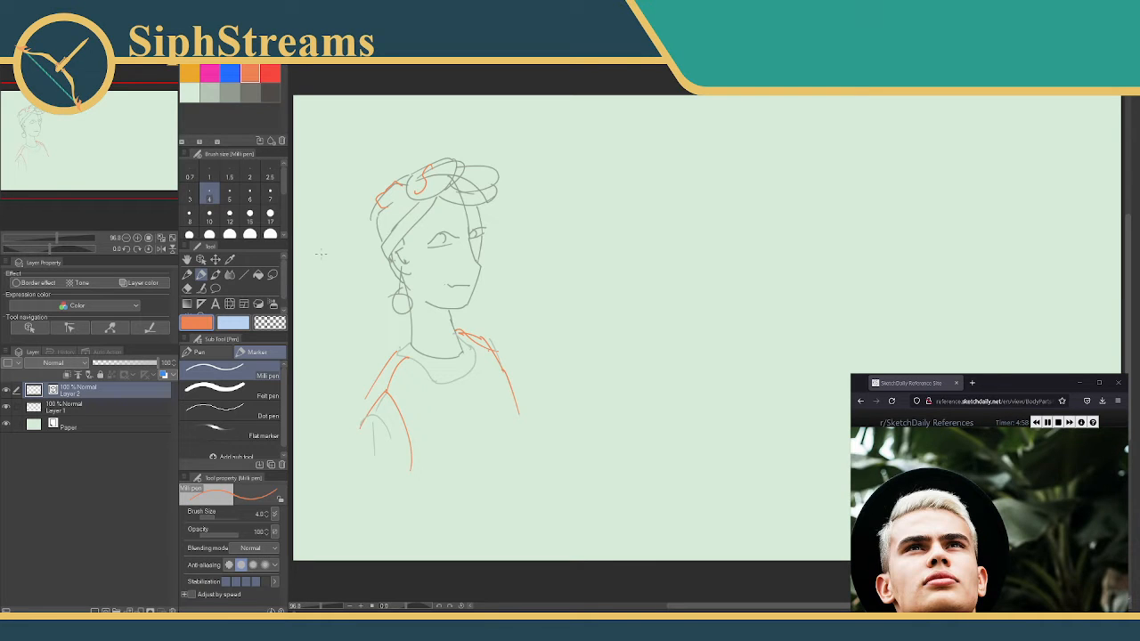
- Sketch a mid-grey circle beside the first portrait as the skull of the man in the new reference
{"action": "mouse_move", "coordinate": [643, 223]}
{"action": "left_mouse_down"}
{"action": "mouse_move", "coordinate": [596, 209]}
{"action": "mouse_move", "coordinate": [603, 234]}
{"action": "left_mouse_up"}
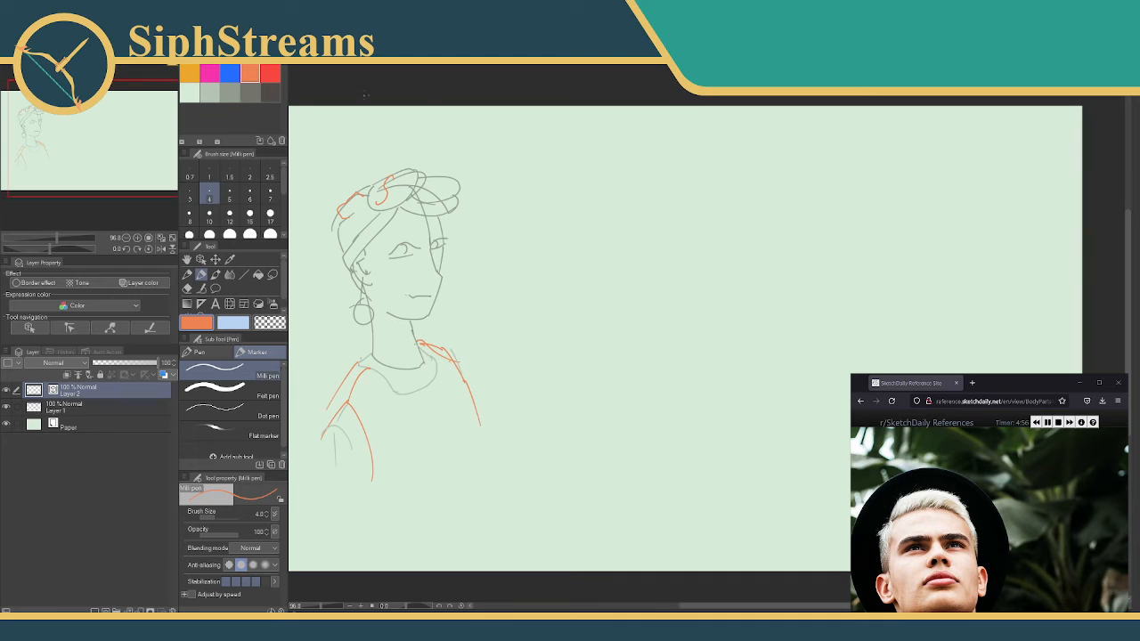
{"action": "left_click", "coordinate": [210, 93]}
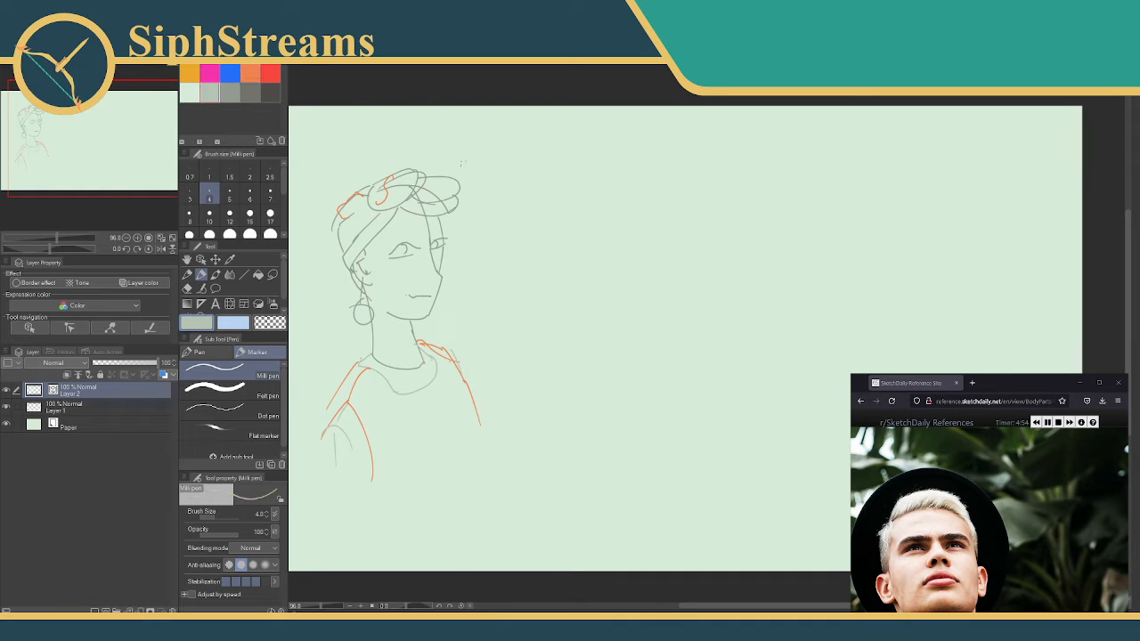
{"action": "left_click", "coordinate": [234, 91]}
{"action": "mouse_move", "coordinate": [694, 183]}
{"action": "left_mouse_down"}
{"action": "mouse_move", "coordinate": [643, 253]}
{"action": "mouse_move", "coordinate": [750, 227]}
{"action": "mouse_move", "coordinate": [684, 184]}
{"action": "mouse_move", "coordinate": [700, 264]}
{"action": "left_mouse_up"}
{"action": "key", "text": "ctrl+z"}
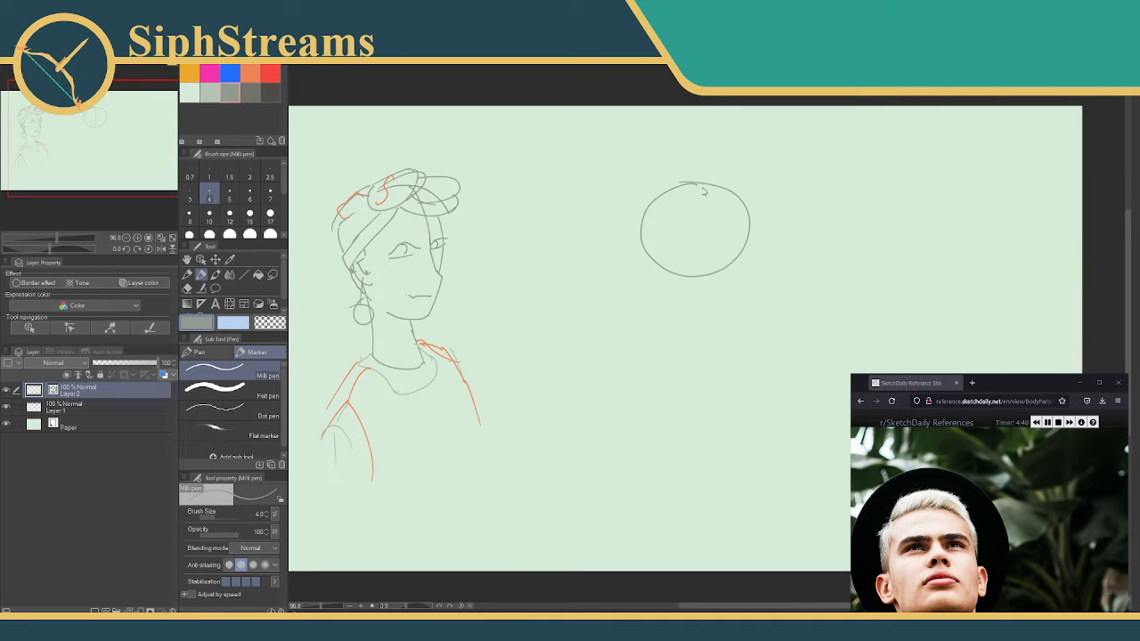
- Draw the upper centre line and an upward-arching horizontal guide across the circle for the raised head tilt
{"action": "left_click_drag", "start_coordinate": [691, 185], "coordinate": [704, 321]}
{"action": "mouse_move", "coordinate": [699, 205]}
{"action": "left_mouse_down"}
{"action": "mouse_move", "coordinate": [711, 238]}
{"action": "mouse_move", "coordinate": [701, 248]}
{"action": "left_mouse_up"}
{"action": "key", "text": "ctrl+z"}
{"action": "mouse_move", "coordinate": [658, 245]}
{"action": "left_mouse_down"}
{"action": "mouse_move", "coordinate": [723, 217]}
{"action": "mouse_move", "coordinate": [732, 231]}
{"action": "left_mouse_up"}
{"action": "key", "text": "ctrl+z"}
{"action": "left_click_drag", "start_coordinate": [672, 264], "coordinate": [730, 257]}
{"action": "key", "text": "ctrl+z"}
{"action": "mouse_move", "coordinate": [660, 258]}
{"action": "left_mouse_down"}
{"action": "mouse_move", "coordinate": [731, 258]}
{"action": "mouse_move", "coordinate": [736, 236]}
{"action": "mouse_move", "coordinate": [753, 261]}
{"action": "left_mouse_up"}
{"action": "key", "text": "ctrl+z"}
{"action": "key", "text": "ctrl+z"}
{"action": "mouse_move", "coordinate": [660, 253]}
{"action": "left_mouse_down"}
{"action": "mouse_move", "coordinate": [715, 230]}
{"action": "mouse_move", "coordinate": [747, 242]}
{"action": "left_mouse_up"}
- Sketch the lower centre line from the horizontal guide down to the chin, redoing it until its curve fits
{"action": "mouse_move", "coordinate": [695, 230]}
{"action": "left_mouse_down"}
{"action": "mouse_move", "coordinate": [702, 218]}
{"action": "mouse_move", "coordinate": [701, 304]}
{"action": "left_mouse_up"}
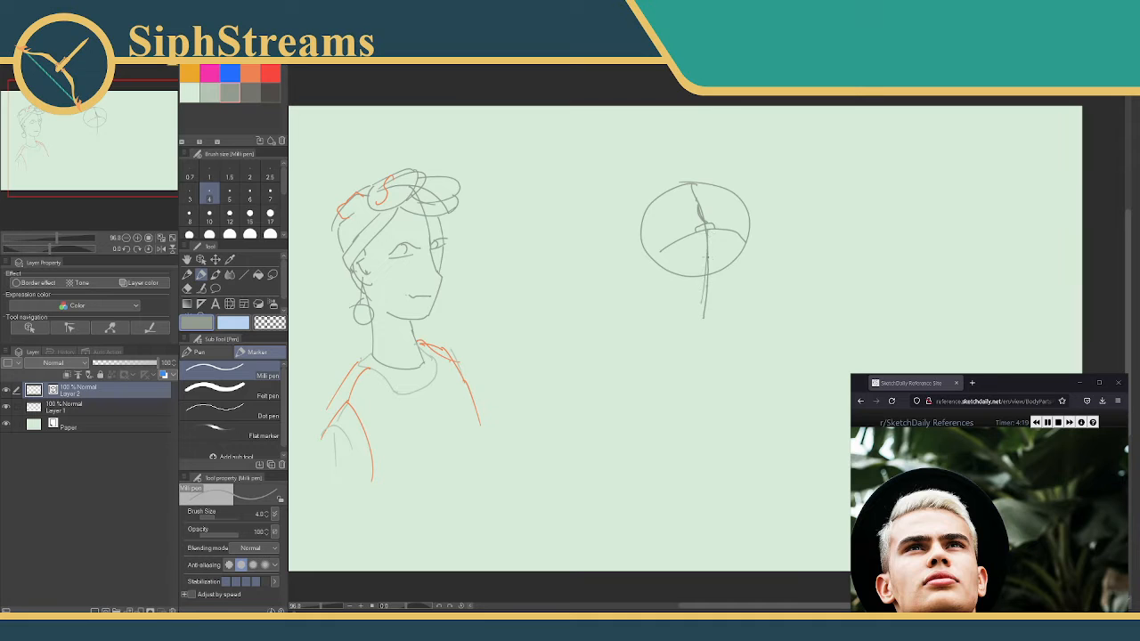
{"action": "key", "text": "ctrl+z"}
{"action": "left_click_drag", "start_coordinate": [709, 233], "coordinate": [703, 305]}
{"action": "key", "text": "ctrl+z"}
{"action": "left_click_drag", "start_coordinate": [707, 230], "coordinate": [717, 312]}
{"action": "key", "text": "ctrl+z"}
{"action": "key", "text": "ctrl+z"}
- Sketch the squared chin and both sides of the jaw below the circle
{"action": "left_click_drag", "start_coordinate": [677, 312], "coordinate": [741, 304]}
{"action": "left_click_drag", "start_coordinate": [747, 238], "coordinate": [743, 294]}
{"action": "left_click_drag", "start_coordinate": [747, 243], "coordinate": [743, 302]}
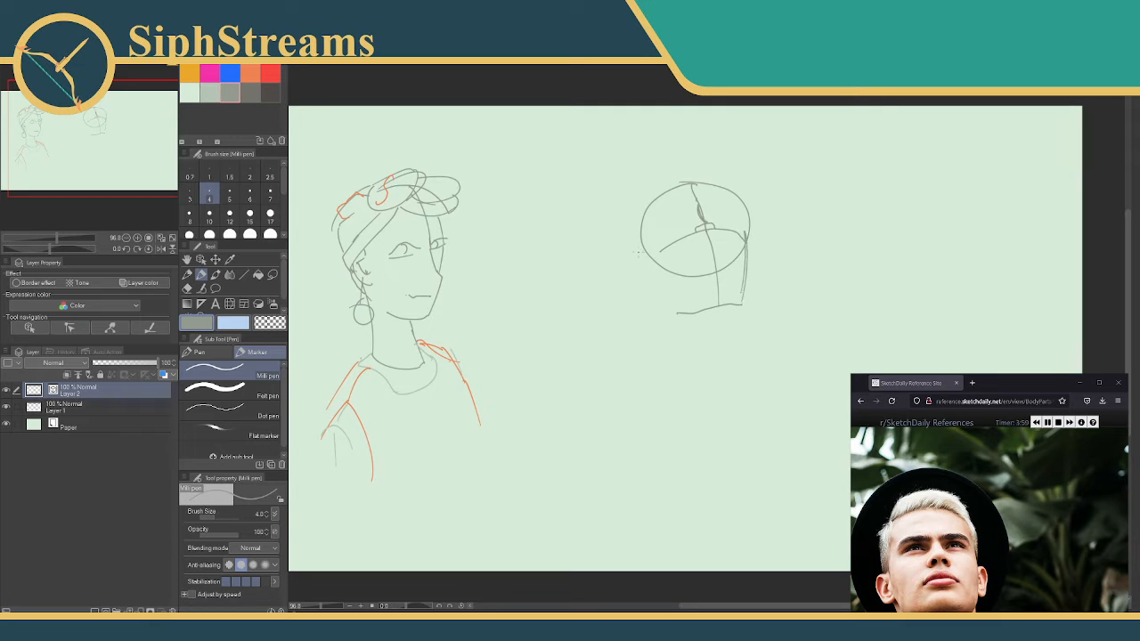
{"action": "left_click_drag", "start_coordinate": [640, 243], "coordinate": [678, 317]}
- Draw an ear on each side of the man's head, redoing the first attempts
{"action": "left_click_drag", "start_coordinate": [639, 254], "coordinate": [646, 280]}
{"action": "mouse_move", "coordinate": [745, 236]}
{"action": "left_mouse_down"}
{"action": "mouse_move", "coordinate": [748, 265]}
{"action": "mouse_move", "coordinate": [757, 251]}
{"action": "mouse_move", "coordinate": [744, 265]}
{"action": "left_mouse_up"}
{"action": "key", "text": "ctrl+z"}
{"action": "key", "text": "ctrl+z"}
{"action": "left_click_drag", "start_coordinate": [643, 256], "coordinate": [649, 284]}
{"action": "left_click_drag", "start_coordinate": [748, 242], "coordinate": [752, 258]}
- Sketch both eyes as short arcs and add a downward-curving mouth line
{"action": "left_click_drag", "start_coordinate": [692, 219], "coordinate": [675, 221]}
{"action": "left_click_drag", "start_coordinate": [679, 222], "coordinate": [666, 232]}
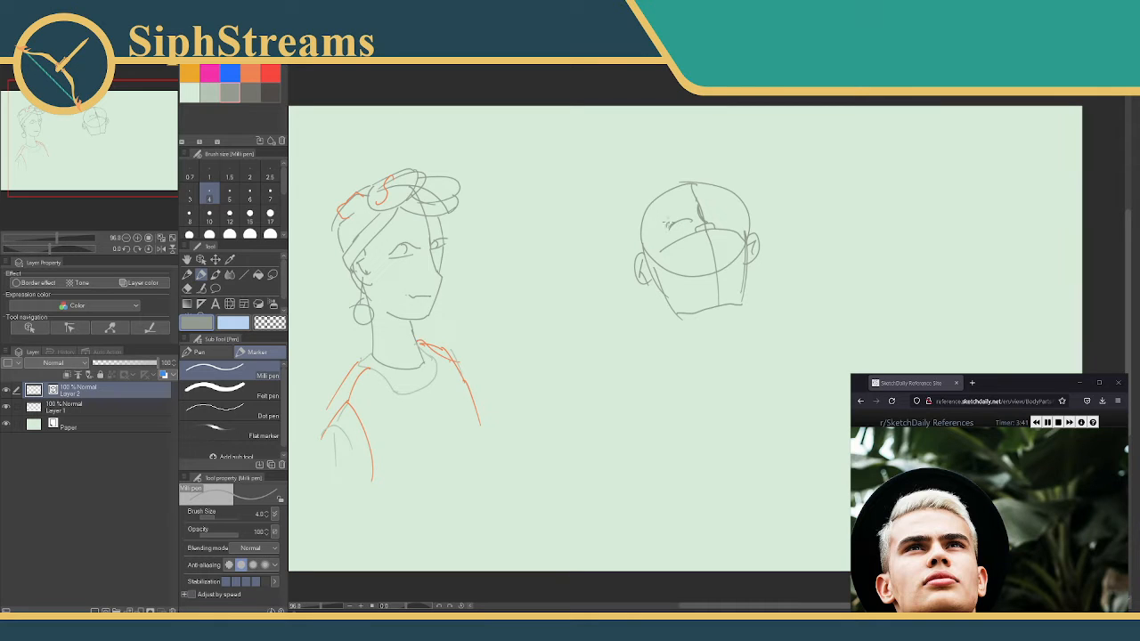
{"action": "left_click_drag", "start_coordinate": [664, 226], "coordinate": [729, 216]}
{"action": "key", "text": "ctrl+z"}
{"action": "left_click_drag", "start_coordinate": [692, 271], "coordinate": [731, 264]}
- Sketch the hairline and top of the hair, and bring the hair down both sides towards the ears
{"action": "mouse_move", "coordinate": [655, 201]}
{"action": "left_mouse_down"}
{"action": "mouse_move", "coordinate": [709, 186]}
{"action": "mouse_move", "coordinate": [663, 182]}
{"action": "mouse_move", "coordinate": [672, 176]}
{"action": "mouse_move", "coordinate": [725, 173]}
{"action": "mouse_move", "coordinate": [750, 220]}
{"action": "mouse_move", "coordinate": [719, 195]}
{"action": "mouse_move", "coordinate": [732, 206]}
{"action": "left_mouse_up"}
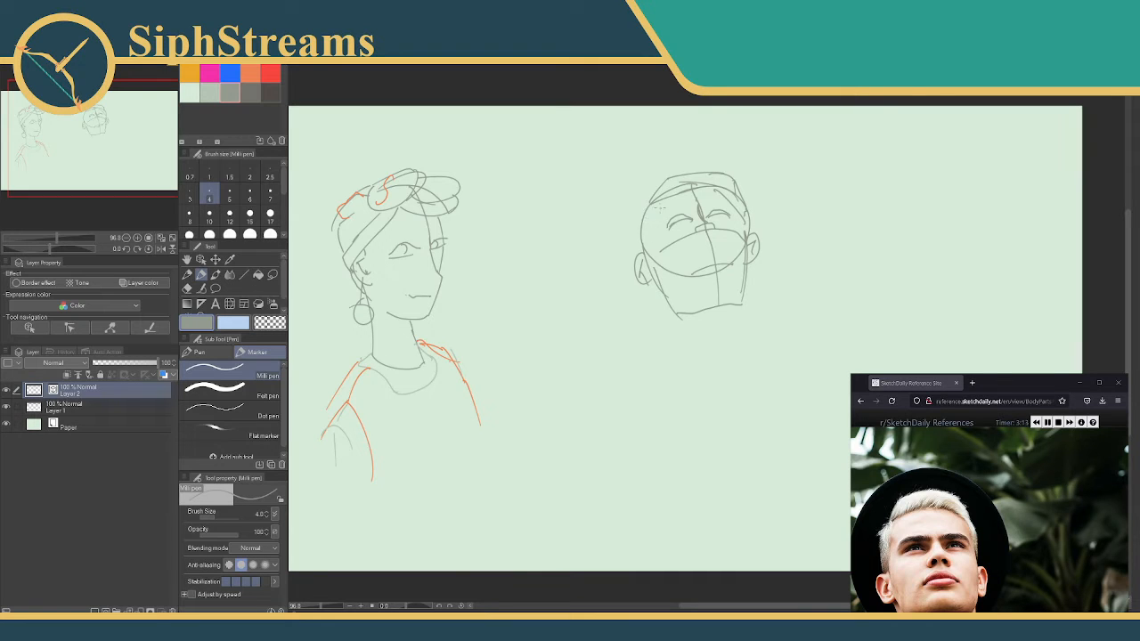
{"action": "left_click_drag", "start_coordinate": [650, 213], "coordinate": [637, 252]}
{"action": "key", "text": "ctrl+z"}
{"action": "left_click_drag", "start_coordinate": [649, 209], "coordinate": [643, 253]}
{"action": "key", "text": "ctrl+z"}
{"action": "left_click_drag", "start_coordinate": [651, 204], "coordinate": [642, 246]}
{"action": "mouse_move", "coordinate": [651, 202]}
{"action": "left_mouse_down"}
{"action": "mouse_move", "coordinate": [638, 210]}
{"action": "mouse_move", "coordinate": [639, 248]}
{"action": "left_mouse_up"}
{"action": "left_click_drag", "start_coordinate": [736, 196], "coordinate": [746, 224]}
- Erase the leftover circle and guide lines across the man's lower face, cheeks and forehead
{"action": "key", "text": "e"}
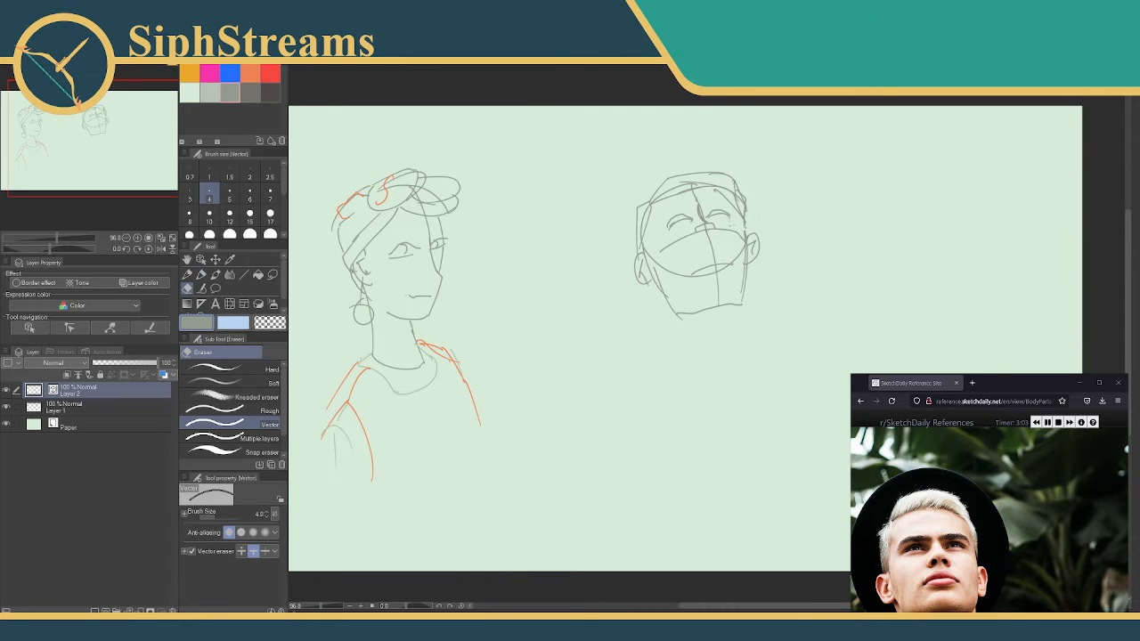
{"action": "mouse_move", "coordinate": [645, 258]}
{"action": "left_mouse_down"}
{"action": "mouse_move", "coordinate": [715, 250]}
{"action": "mouse_move", "coordinate": [741, 264]}
{"action": "left_mouse_up"}
{"action": "left_click_drag", "start_coordinate": [720, 302], "coordinate": [726, 271]}
{"action": "left_click_drag", "start_coordinate": [743, 230], "coordinate": [686, 237]}
{"action": "left_click_drag", "start_coordinate": [675, 242], "coordinate": [661, 250]}
{"action": "left_click_drag", "start_coordinate": [700, 190], "coordinate": [695, 217]}
- Try a dark grey curve for one side of the hat brim around the man's head
{"action": "key", "text": "p"}
{"action": "left_click", "coordinate": [270, 92]}
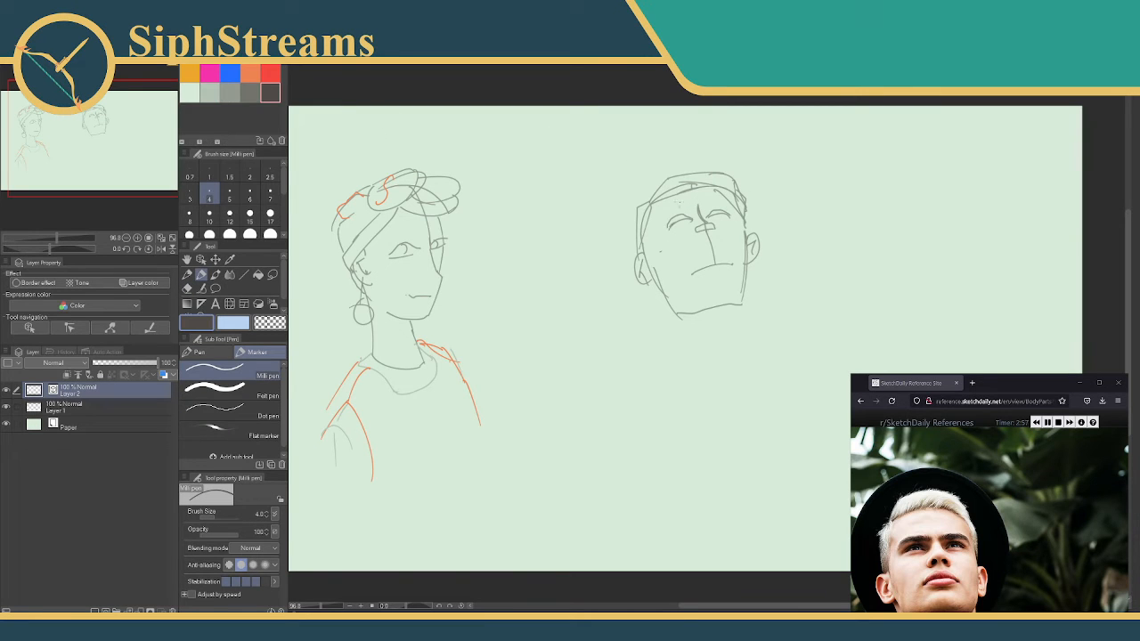
{"action": "mouse_move", "coordinate": [679, 159]}
{"action": "left_mouse_down"}
{"action": "mouse_move", "coordinate": [629, 192]}
{"action": "mouse_move", "coordinate": [601, 260]}
{"action": "mouse_move", "coordinate": [612, 309]}
{"action": "mouse_move", "coordinate": [658, 344]}
{"action": "left_mouse_up"}
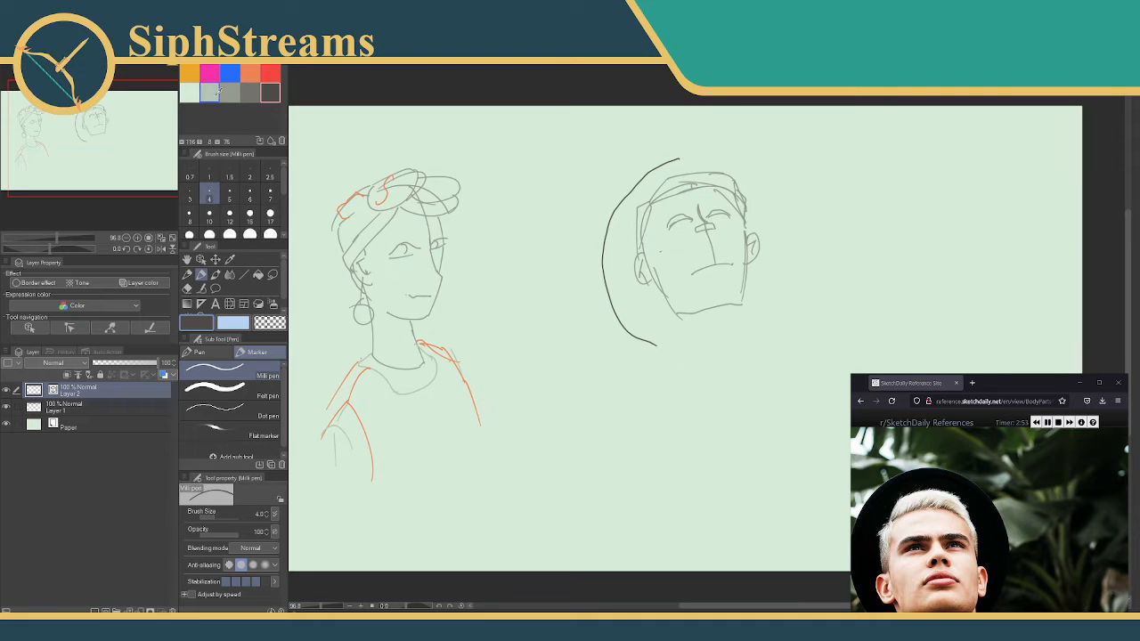
- Draw both sides of the man's neck down from the jaw in mid-grey
{"action": "left_click", "coordinate": [230, 93]}
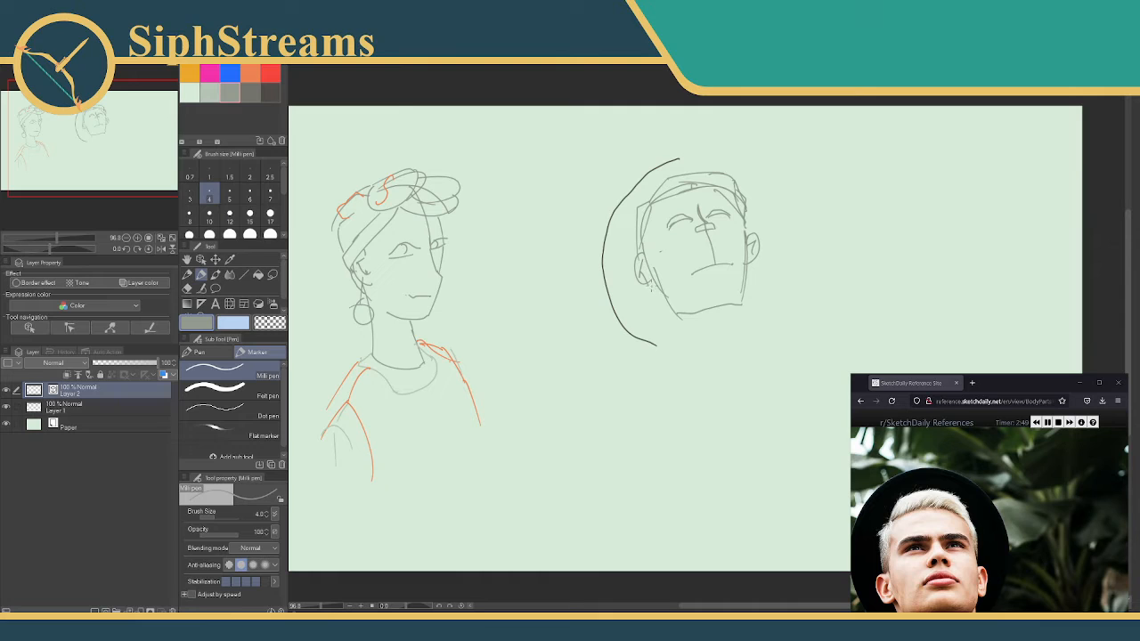
{"action": "left_click_drag", "start_coordinate": [650, 282], "coordinate": [675, 377]}
{"action": "left_click_drag", "start_coordinate": [737, 306], "coordinate": [745, 364]}
{"action": "key", "text": "ctrl+z"}
{"action": "left_click_drag", "start_coordinate": [747, 301], "coordinate": [758, 361]}
- Draw the neck base with the shoulder lines and add angled eyebrows in a darker grey
{"action": "left_click", "coordinate": [250, 91]}
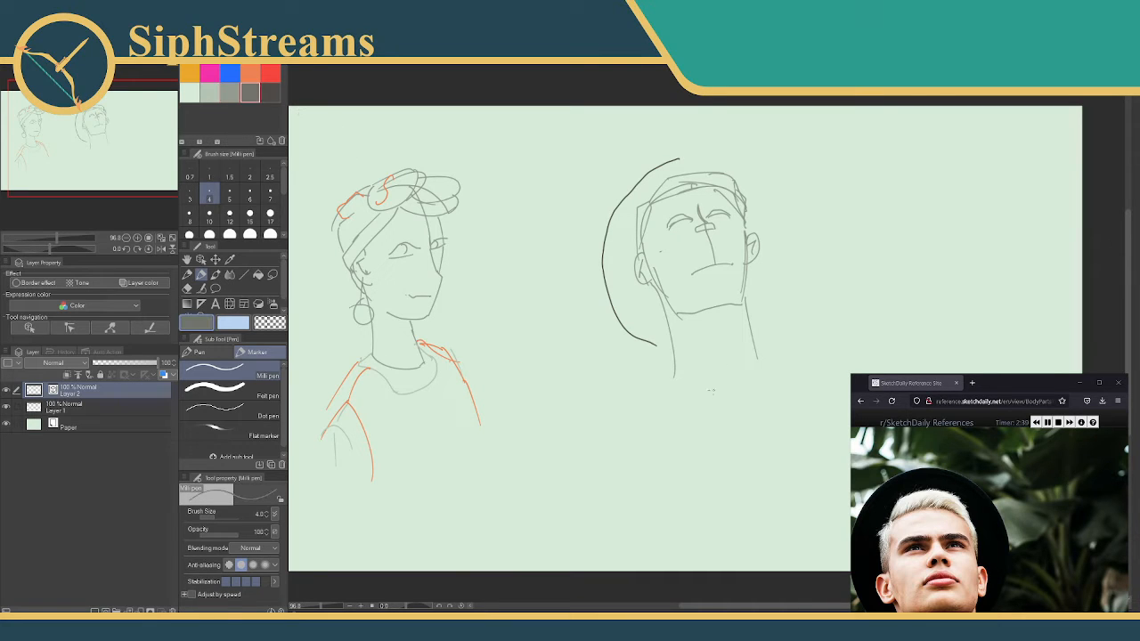
{"action": "mouse_move", "coordinate": [674, 379]}
{"action": "left_mouse_down"}
{"action": "mouse_move", "coordinate": [726, 377]}
{"action": "mouse_move", "coordinate": [757, 359]}
{"action": "mouse_move", "coordinate": [845, 364]}
{"action": "left_mouse_up"}
{"action": "left_click_drag", "start_coordinate": [674, 381], "coordinate": [647, 391]}
{"action": "left_click_drag", "start_coordinate": [660, 221], "coordinate": [694, 209]}
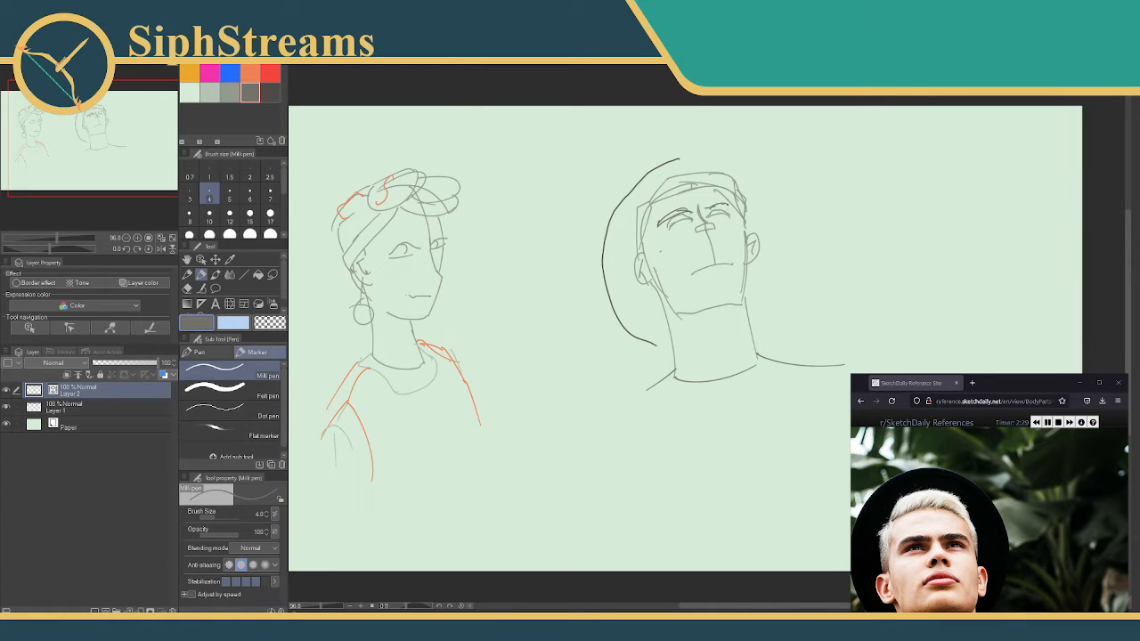
- Draw the large round hat brim around the man's head in the darkest grey, ending at the neck
{"action": "left_click", "coordinate": [272, 91]}
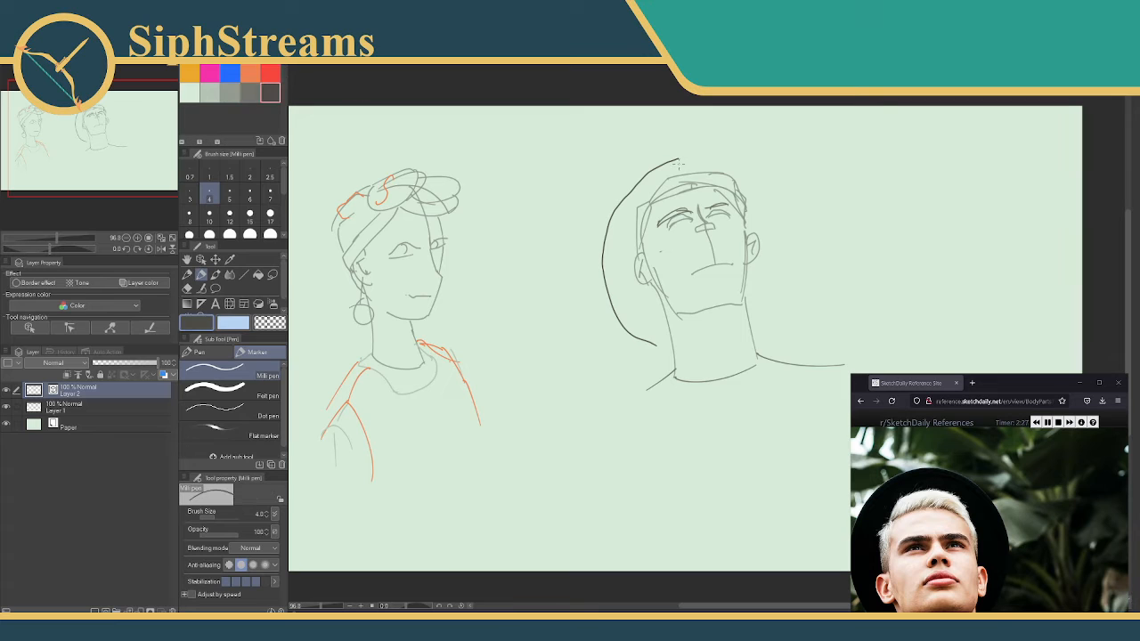
{"action": "mouse_move", "coordinate": [671, 159]}
{"action": "left_mouse_down"}
{"action": "mouse_move", "coordinate": [732, 162]}
{"action": "mouse_move", "coordinate": [759, 183]}
{"action": "mouse_move", "coordinate": [768, 321]}
{"action": "left_mouse_up"}
{"action": "key", "text": "ctrl+z"}
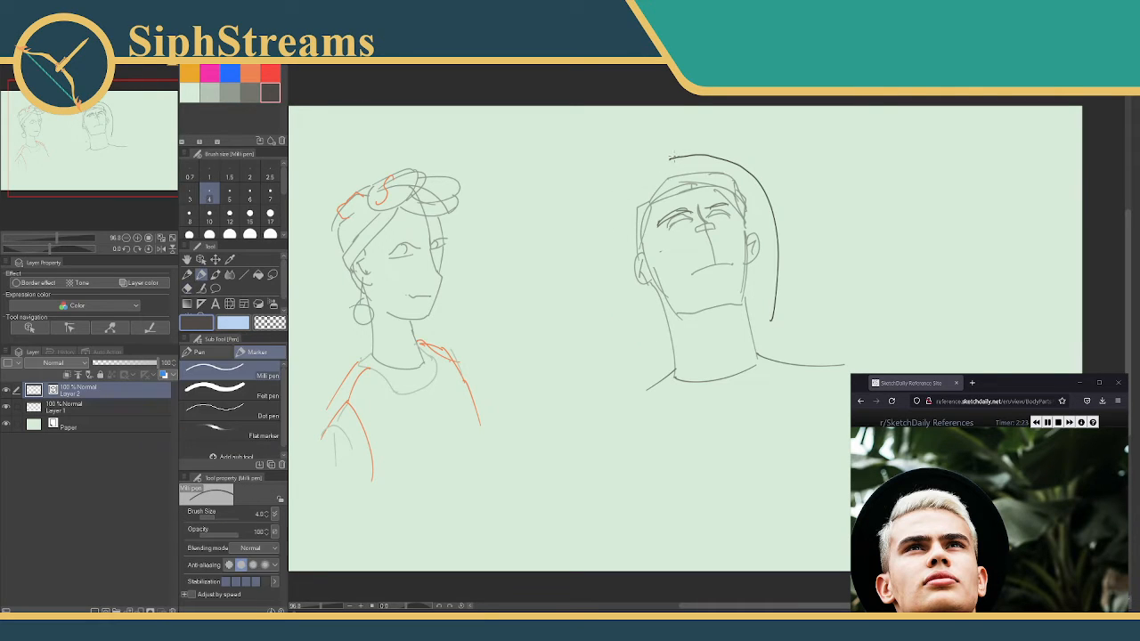
{"action": "mouse_move", "coordinate": [671, 158]}
{"action": "left_mouse_down"}
{"action": "mouse_move", "coordinate": [639, 177]}
{"action": "mouse_move", "coordinate": [619, 312]}
{"action": "mouse_move", "coordinate": [650, 338]}
{"action": "left_mouse_up"}
{"action": "left_click_drag", "start_coordinate": [771, 319], "coordinate": [754, 341]}
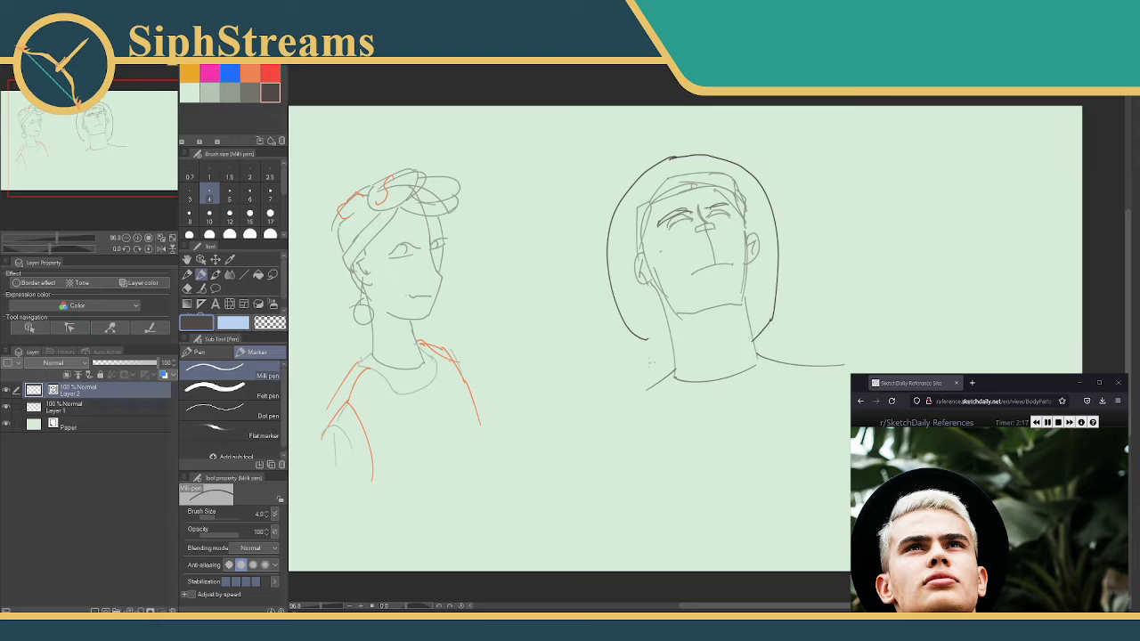
{"action": "left_click_drag", "start_coordinate": [632, 336], "coordinate": [674, 356]}
{"action": "key", "text": "e"}
{"action": "key", "text": "p"}
- Reshape the underside of the chin and add short muscle lines on the neck in mid-grey
{"action": "left_click", "coordinate": [229, 92]}
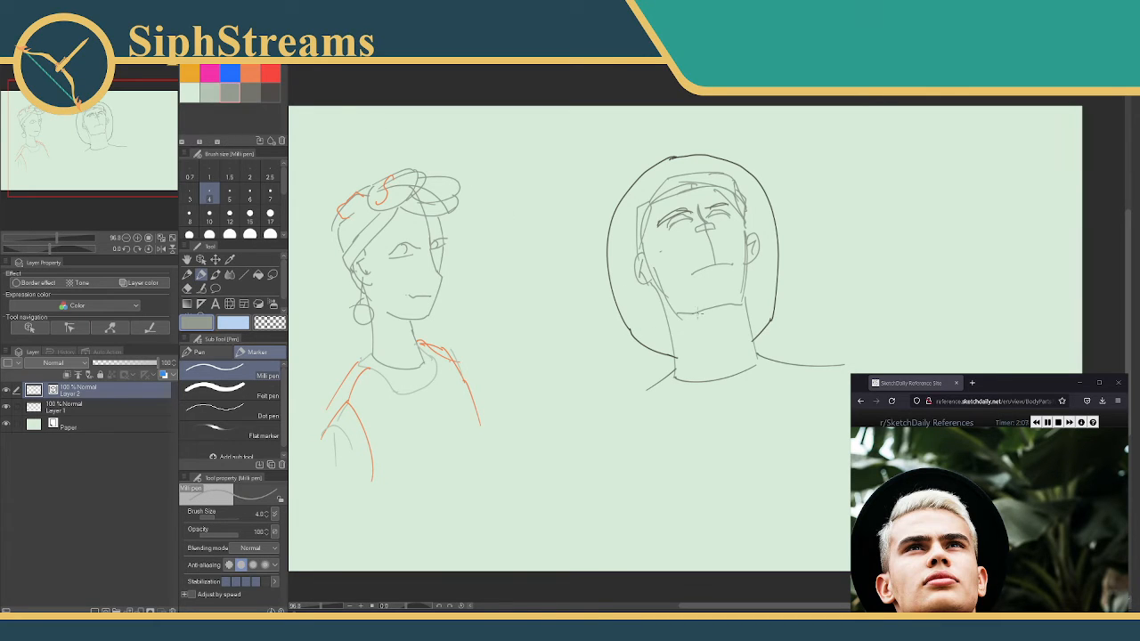
{"action": "mouse_move", "coordinate": [700, 313]}
{"action": "left_mouse_down"}
{"action": "mouse_move", "coordinate": [748, 307]}
{"action": "mouse_move", "coordinate": [713, 314]}
{"action": "left_mouse_up"}
{"action": "key", "text": "e"}
{"action": "key", "text": "p"}
{"action": "mouse_move", "coordinate": [691, 315]}
{"action": "left_mouse_down"}
{"action": "mouse_move", "coordinate": [705, 374]}
{"action": "mouse_move", "coordinate": [690, 331]}
{"action": "mouse_move", "coordinate": [711, 342]}
{"action": "mouse_move", "coordinate": [682, 353]}
{"action": "mouse_move", "coordinate": [740, 336]}
{"action": "left_mouse_up"}
- Define the eyes under the brows in darker grey and erase the overlapping line across the upper forehead
{"action": "left_click", "coordinate": [250, 93]}
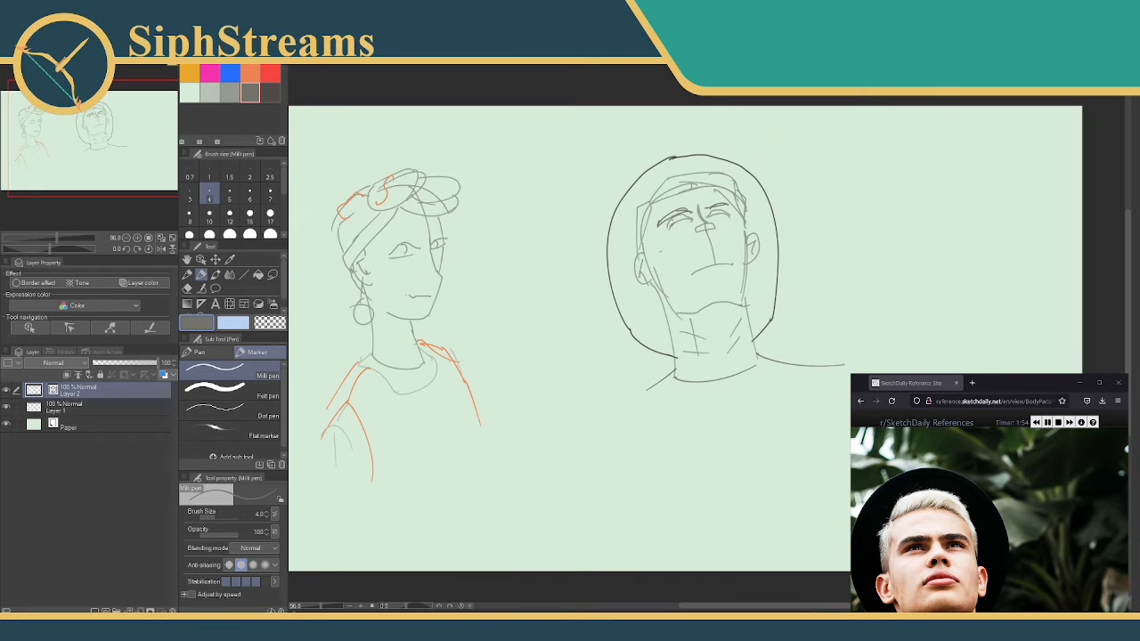
{"action": "left_click_drag", "start_coordinate": [669, 223], "coordinate": [727, 209]}
{"action": "key", "text": "e"}
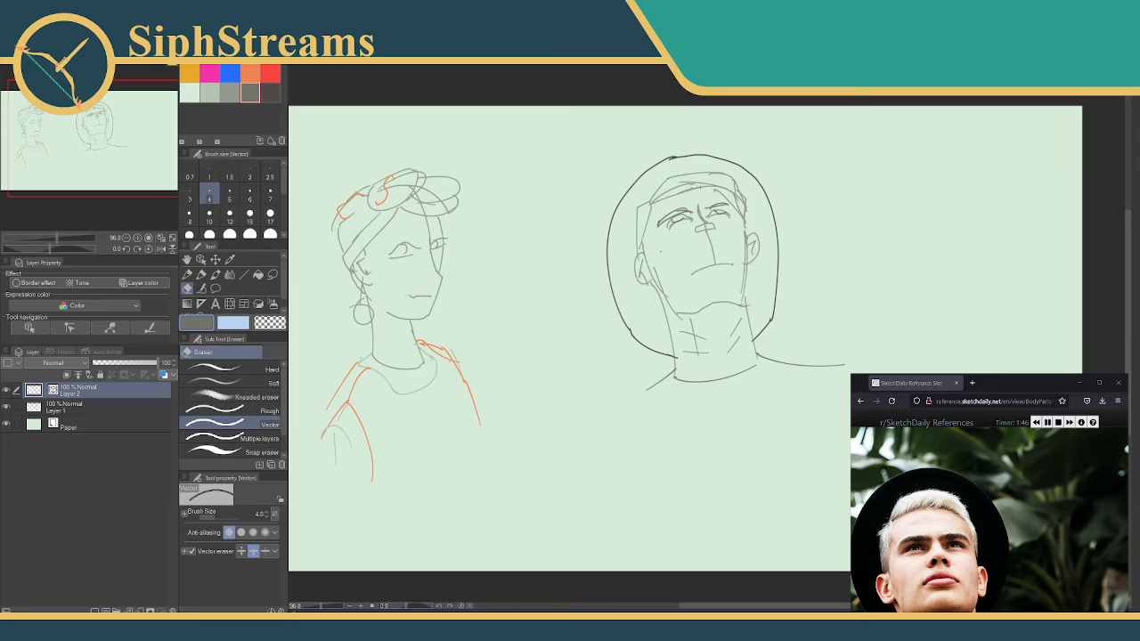
{"action": "mouse_move", "coordinate": [699, 187]}
{"action": "left_mouse_down"}
{"action": "mouse_move", "coordinate": [686, 185]}
{"action": "mouse_move", "coordinate": [743, 203]}
{"action": "left_mouse_up"}
- Redraw the corner of the hairline and add a lower lip line beneath the mouth in mid-grey
{"action": "key", "text": "p"}
{"action": "left_click", "coordinate": [230, 92]}
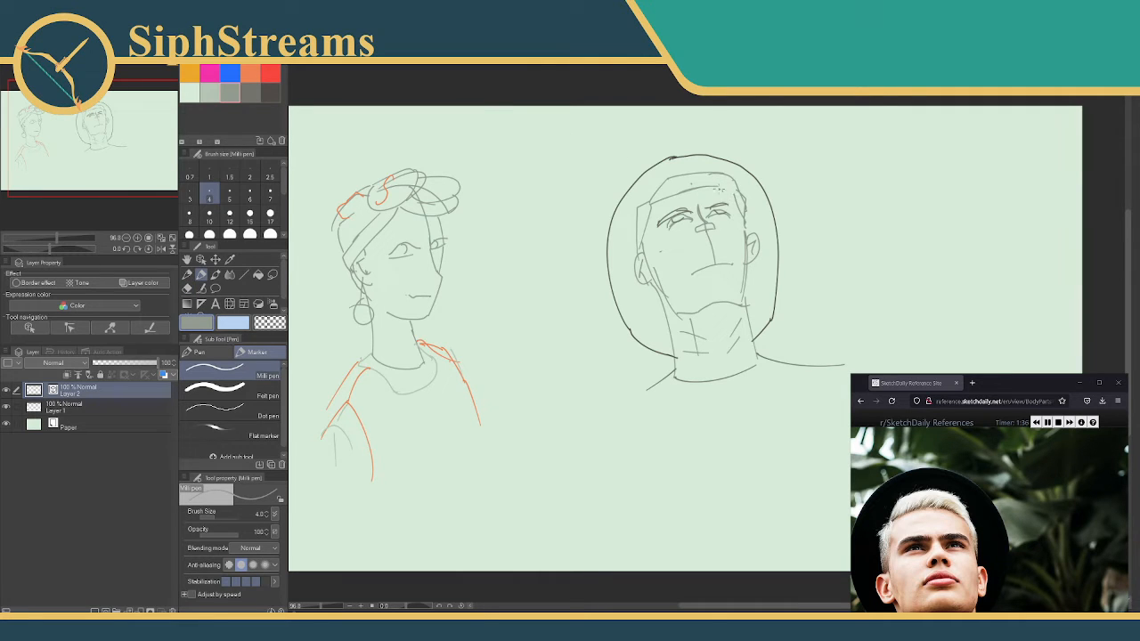
{"action": "left_click_drag", "start_coordinate": [727, 187], "coordinate": [733, 200]}
{"action": "left_click_drag", "start_coordinate": [706, 275], "coordinate": [727, 266]}
- Add short slanted hair strokes along the top of the man's head, above the hairline
{"action": "mouse_move", "coordinate": [651, 200]}
{"action": "left_mouse_down"}
{"action": "mouse_move", "coordinate": [695, 168]}
{"action": "mouse_move", "coordinate": [710, 175]}
{"action": "left_mouse_up"}
{"action": "key", "text": "ctrl+z"}
{"action": "left_click_drag", "start_coordinate": [706, 182], "coordinate": [726, 166]}
{"action": "mouse_move", "coordinate": [722, 177]}
{"action": "left_mouse_down"}
{"action": "mouse_move", "coordinate": [740, 171]}
{"action": "mouse_move", "coordinate": [743, 187]}
{"action": "left_mouse_up"}
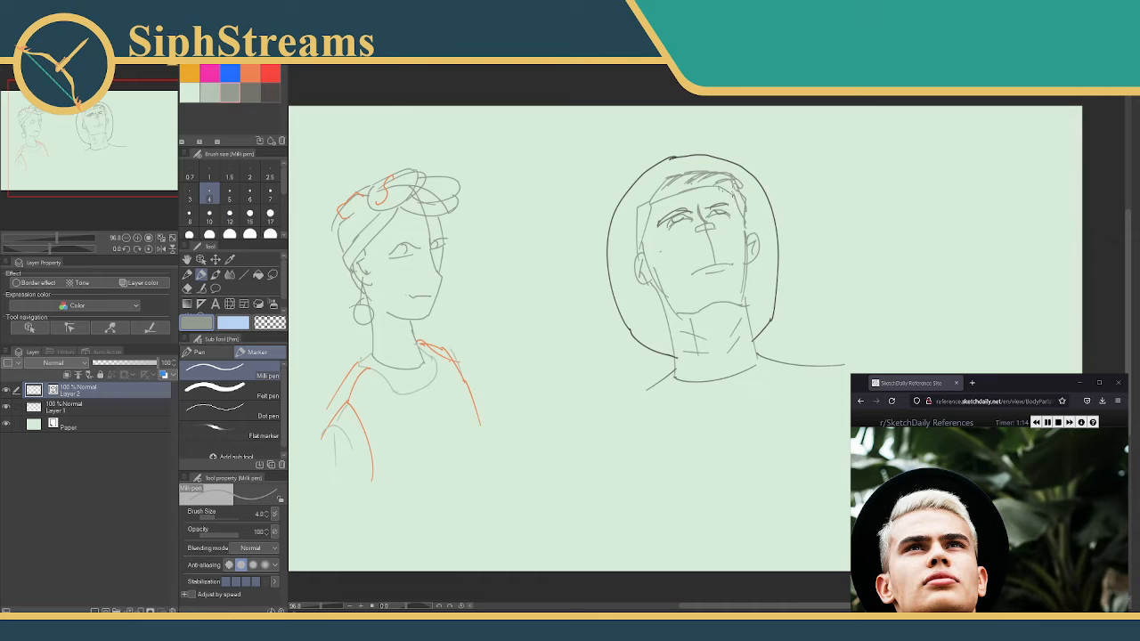
{"action": "mouse_move", "coordinate": [748, 194]}
{"action": "left_mouse_down"}
{"action": "mouse_move", "coordinate": [743, 219]}
{"action": "mouse_move", "coordinate": [732, 218]}
{"action": "mouse_move", "coordinate": [726, 188]}
{"action": "left_mouse_up"}
- Add hair strokes down the side of the head and strengthen the underside of the nose
{"action": "mouse_move", "coordinate": [656, 204]}
{"action": "left_mouse_down"}
{"action": "mouse_move", "coordinate": [630, 221]}
{"action": "mouse_move", "coordinate": [632, 238]}
{"action": "left_mouse_up"}
{"action": "mouse_move", "coordinate": [642, 231]}
{"action": "left_mouse_down"}
{"action": "mouse_move", "coordinate": [638, 254]}
{"action": "mouse_move", "coordinate": [643, 242]}
{"action": "mouse_move", "coordinate": [664, 251]}
{"action": "left_mouse_up"}
{"action": "mouse_move", "coordinate": [701, 225]}
{"action": "left_mouse_down"}
{"action": "mouse_move", "coordinate": [693, 240]}
{"action": "mouse_move", "coordinate": [717, 221]}
{"action": "left_mouse_up"}
{"action": "left_click_drag", "start_coordinate": [647, 205], "coordinate": [641, 220]}
{"action": "key", "text": "e"}
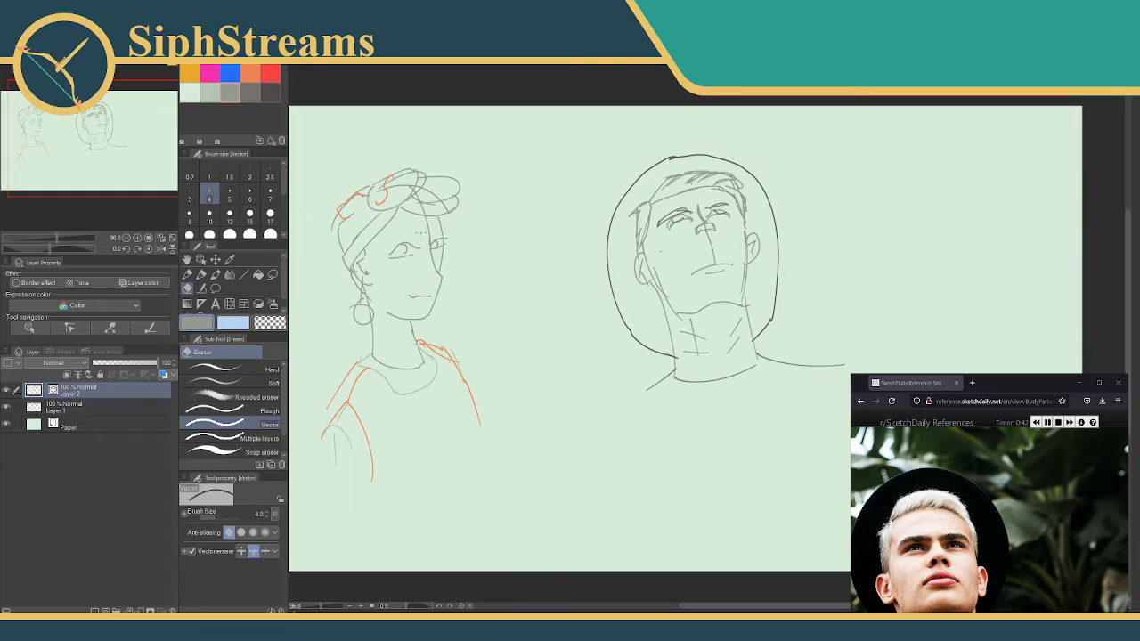
{"action": "key", "text": "p"}
{"action": "key", "text": "e"}
{"action": "key", "text": "p"}
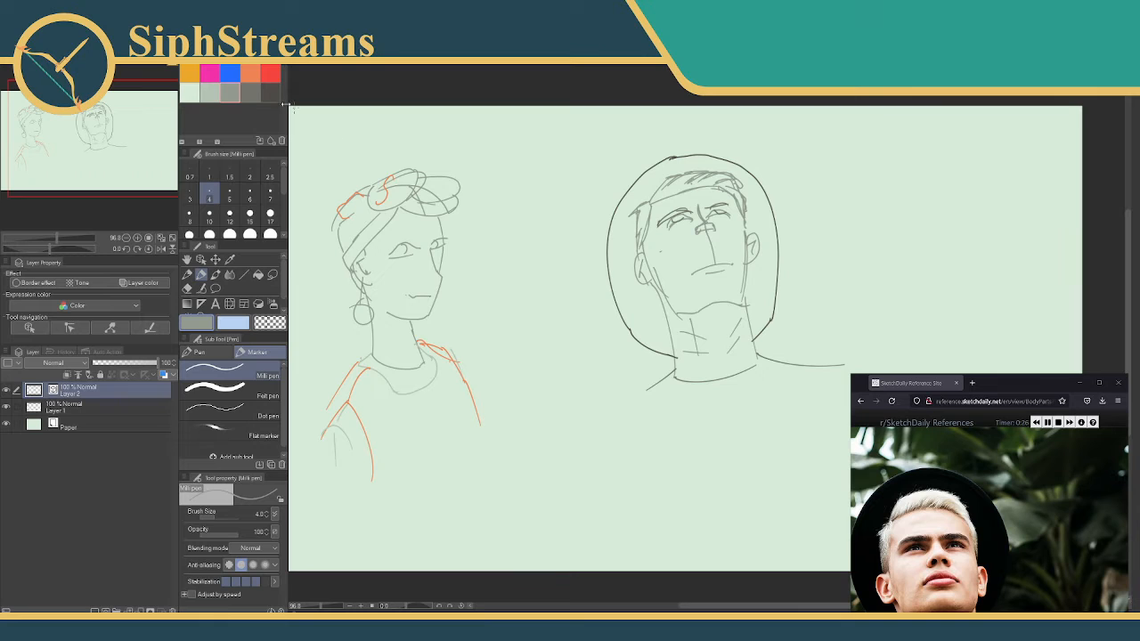
- Hide the layer with the two finished portraits and add a new vector layer above it
{"action": "left_click", "coordinate": [6, 391]}
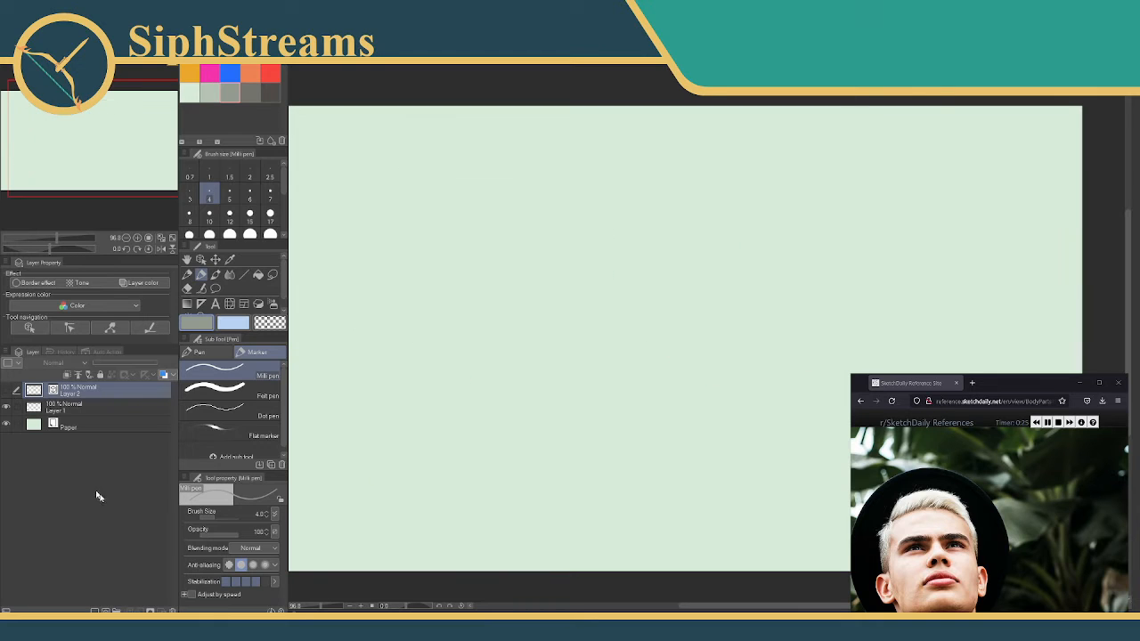
{"action": "left_click", "coordinate": [106, 611]}
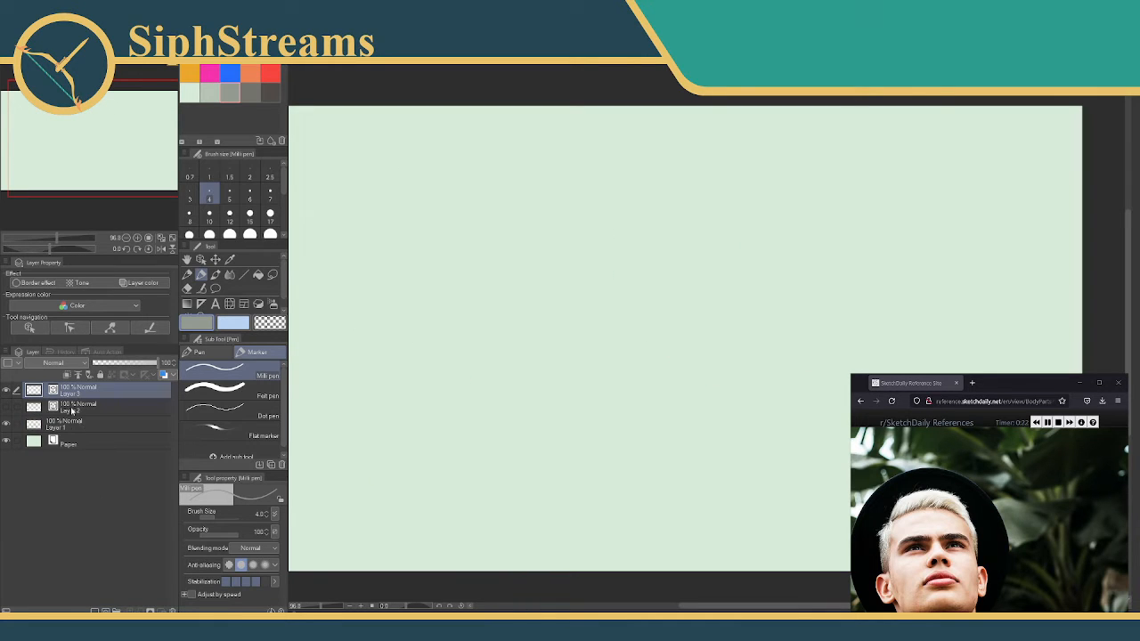
- Rename the hidden portrait layer "Ball Style" and make the new empty layer above it active
{"action": "left_click", "coordinate": [73, 412]}
{"action": "double_click", "coordinate": [73, 408]}
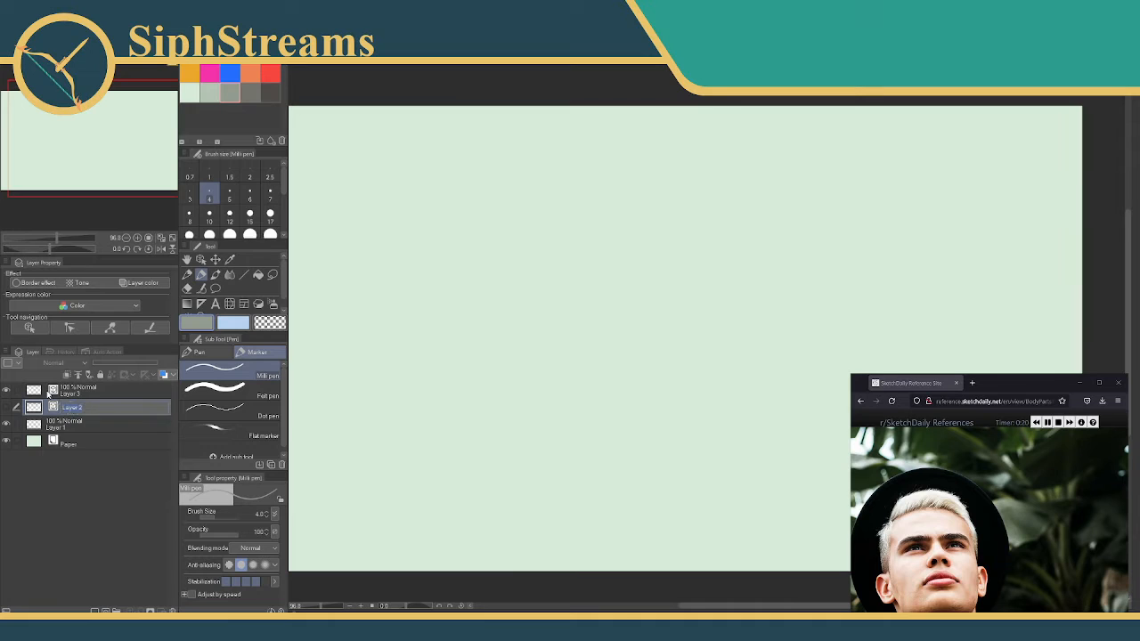
{"action": "type", "text": "Ball Style"}
{"action": "key", "text": "Return"}
{"action": "key", "text": "alt+bracketright"}
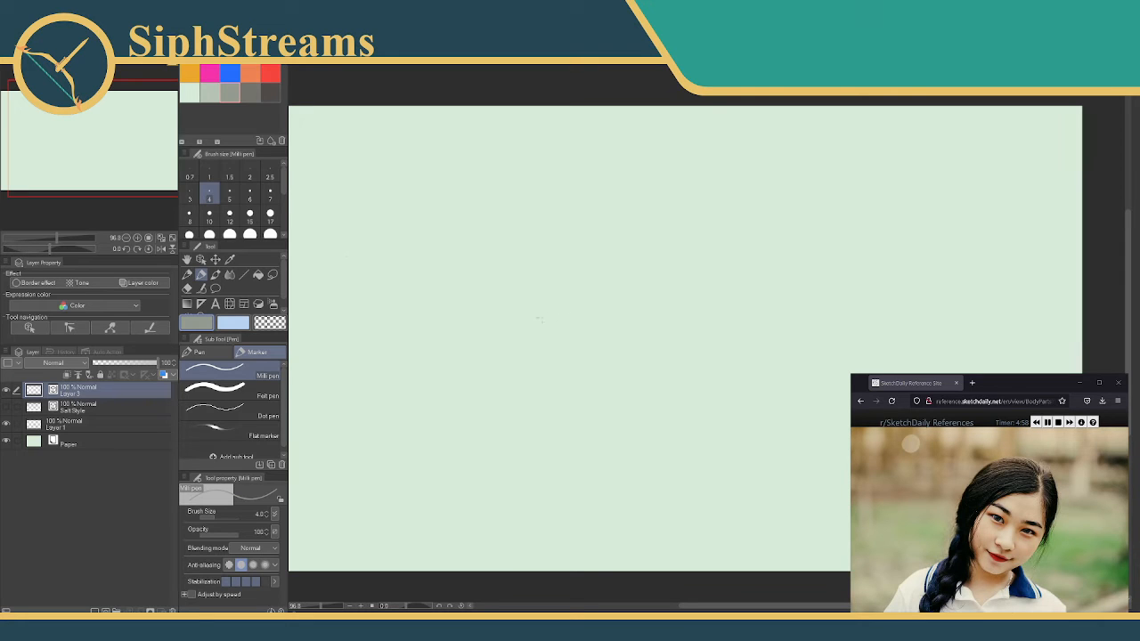
{"action": "left_click_drag", "start_coordinate": [318, 609], "coordinate": [327, 609]}
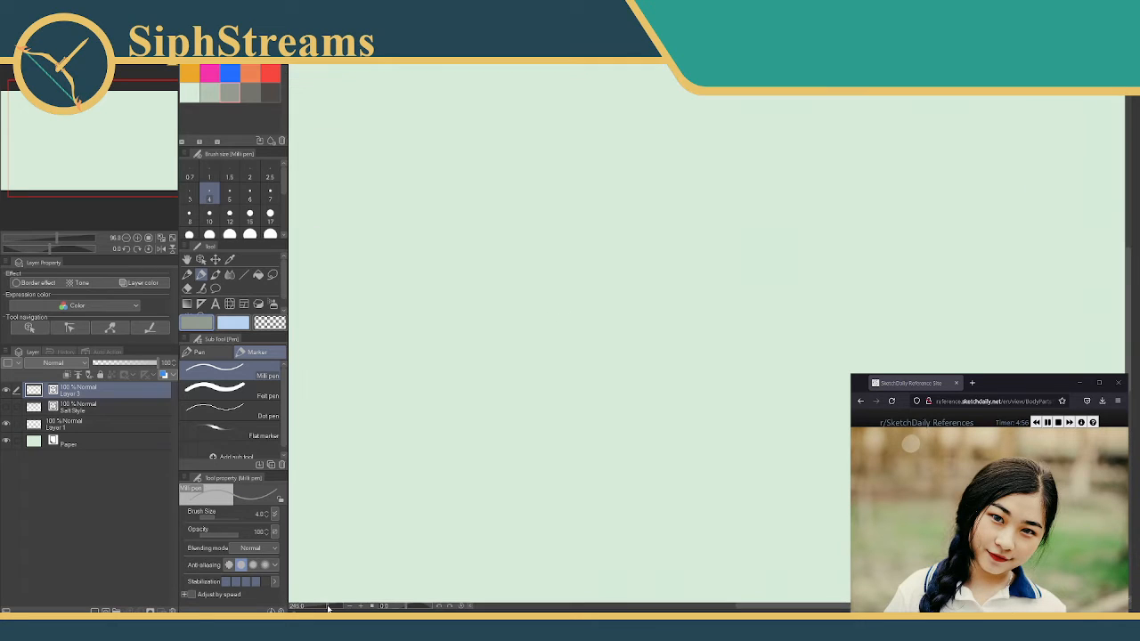
{"action": "left_click_drag", "start_coordinate": [677, 209], "coordinate": [636, 262]}
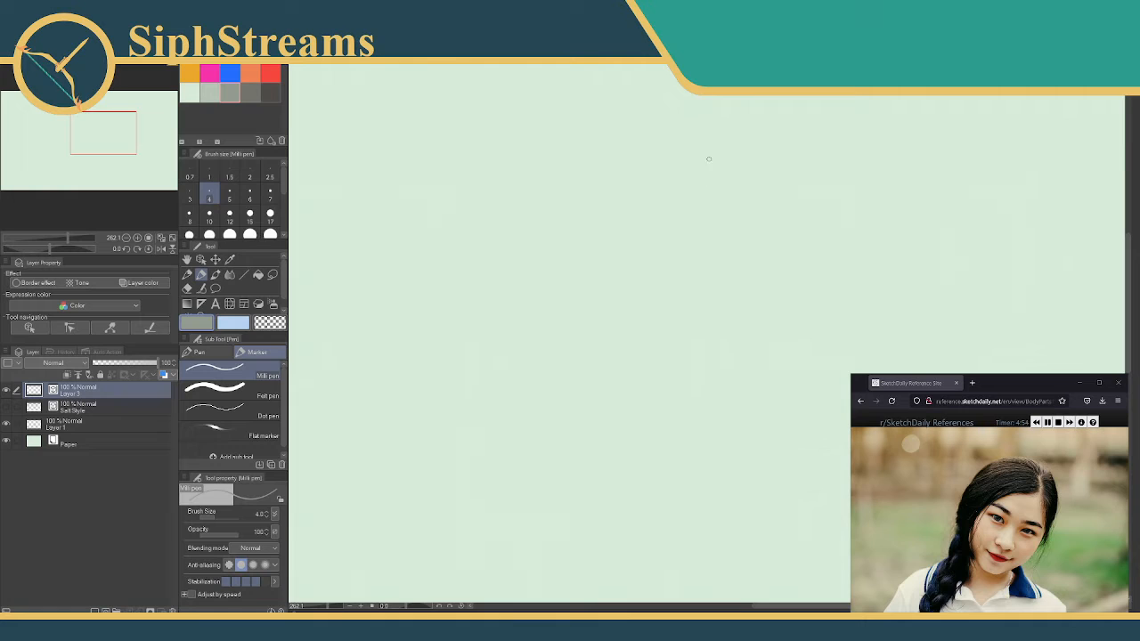
{"action": "mouse_move", "coordinate": [709, 159]}
{"action": "left_mouse_down"}
{"action": "mouse_move", "coordinate": [673, 158]}
{"action": "mouse_move", "coordinate": [587, 223]}
{"action": "mouse_move", "coordinate": [595, 338]}
{"action": "mouse_move", "coordinate": [759, 371]}
{"action": "mouse_move", "coordinate": [844, 256]}
{"action": "mouse_move", "coordinate": [696, 133]}
{"action": "mouse_move", "coordinate": [671, 138]}
{"action": "mouse_move", "coordinate": [556, 262]}
{"action": "mouse_move", "coordinate": [557, 308]}
{"action": "left_mouse_up"}
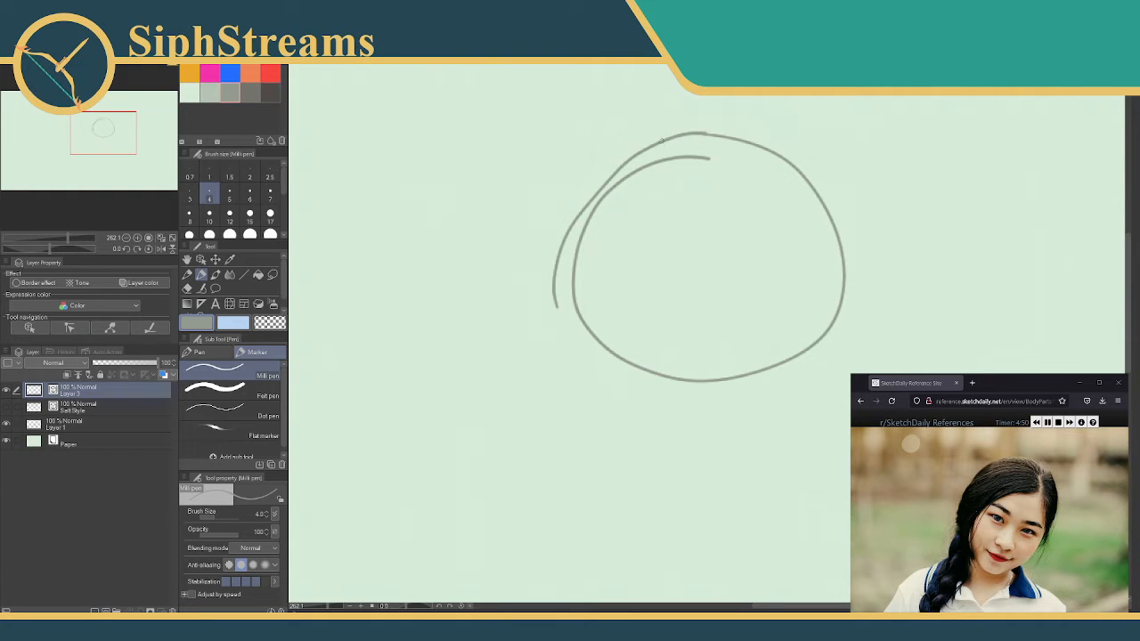
{"action": "key", "text": "ctrl+z"}
{"action": "mouse_move", "coordinate": [705, 134]}
{"action": "left_mouse_down"}
{"action": "mouse_move", "coordinate": [618, 176]}
{"action": "mouse_move", "coordinate": [575, 234]}
{"action": "mouse_move", "coordinate": [578, 271]}
{"action": "left_mouse_up"}
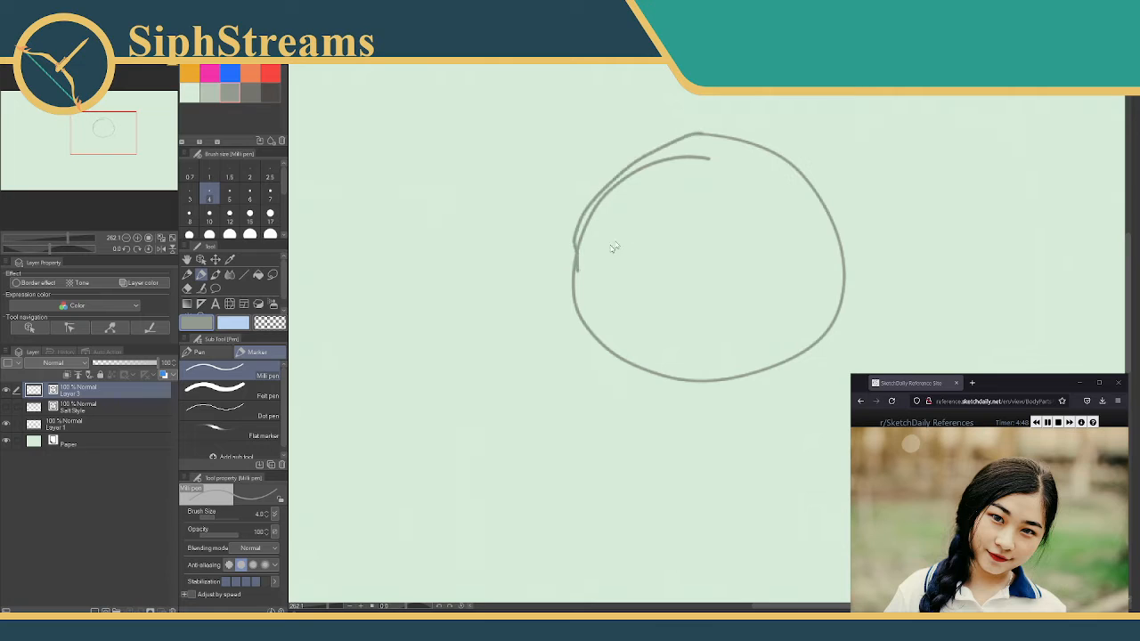
{"action": "key", "text": "ctrl+z"}
{"action": "key", "text": "ctrl+z"}
{"action": "mouse_move", "coordinate": [673, 130]}
{"action": "left_mouse_down"}
{"action": "mouse_move", "coordinate": [605, 171]}
{"action": "mouse_move", "coordinate": [846, 470]}
{"action": "mouse_move", "coordinate": [918, 95]}
{"action": "left_mouse_up"}
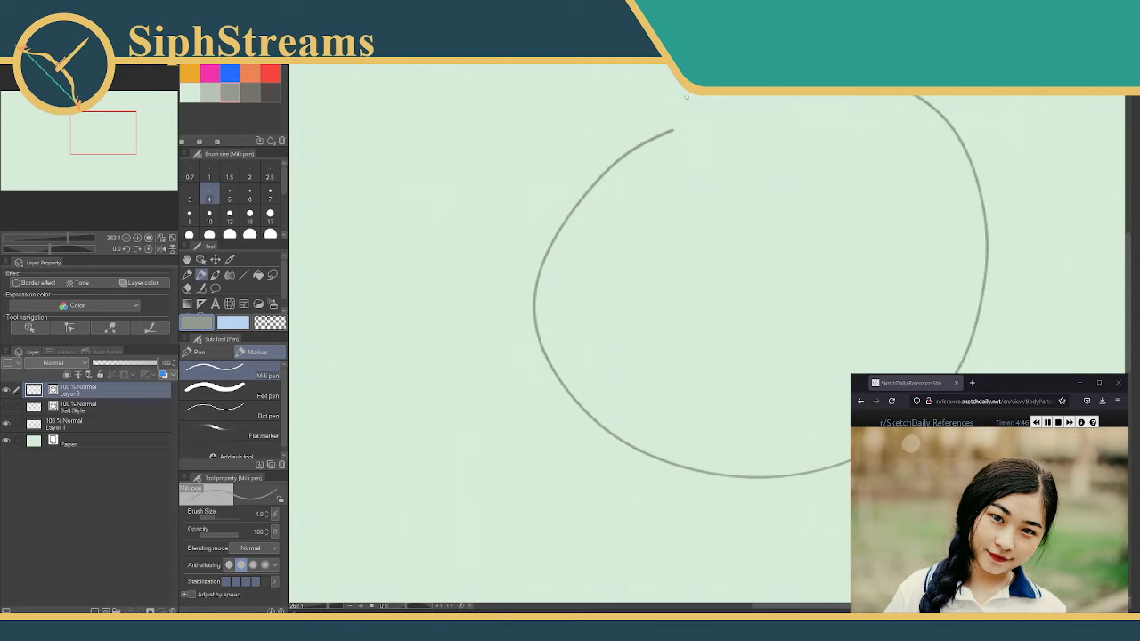
{"action": "left_click_drag", "start_coordinate": [686, 96], "coordinate": [531, 322]}
{"action": "key", "text": "ctrl+z"}
{"action": "key", "text": "ctrl+z"}
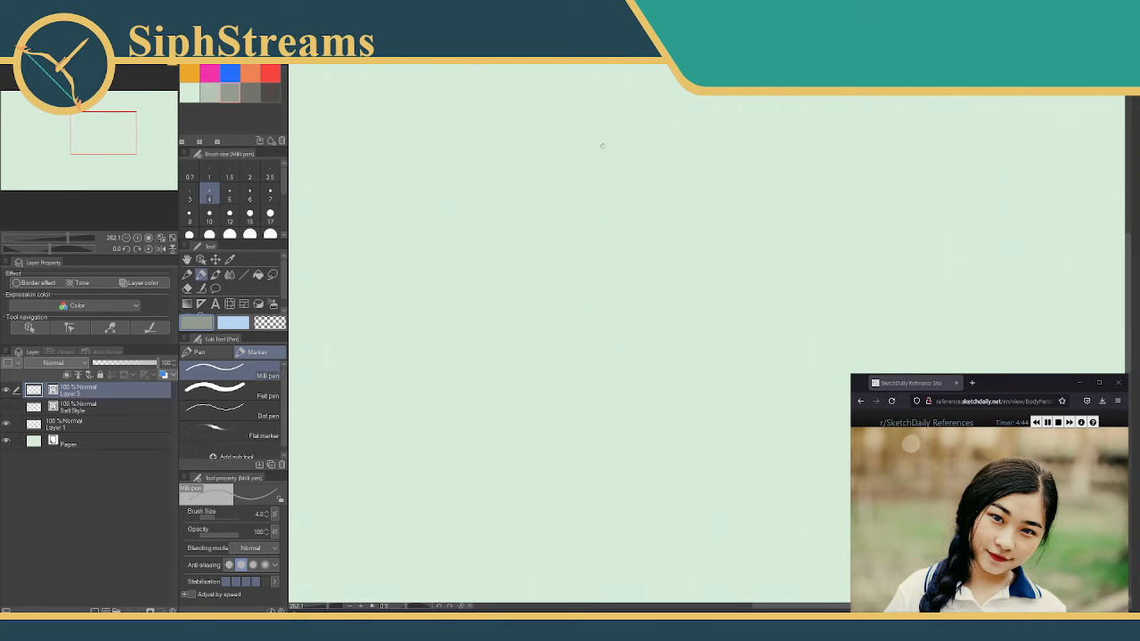
{"action": "mouse_move", "coordinate": [597, 155]}
{"action": "left_mouse_down"}
{"action": "mouse_move", "coordinate": [700, 440]}
{"action": "mouse_move", "coordinate": [811, 97]}
{"action": "mouse_move", "coordinate": [578, 194]}
{"action": "left_mouse_up"}
{"action": "key", "text": "ctrl+z"}
- Draw a single grey freehand circle as the cranium on the empty top layer
{"action": "left_click_drag", "start_coordinate": [329, 607], "coordinate": [322, 608]}
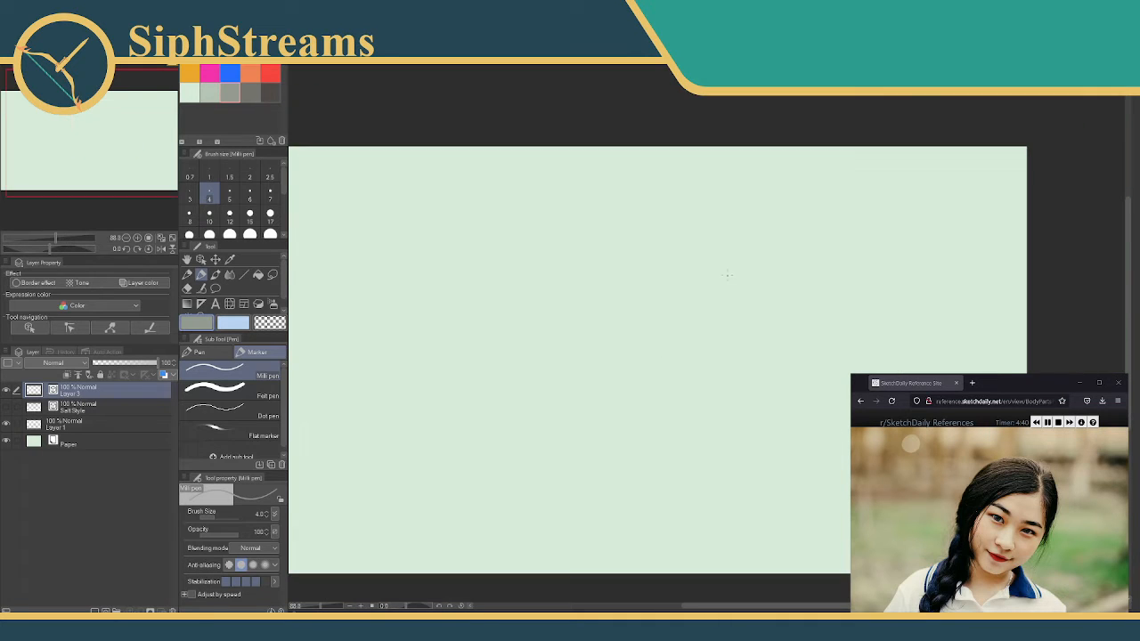
{"action": "mouse_move", "coordinate": [736, 265]}
{"action": "left_mouse_down"}
{"action": "mouse_move", "coordinate": [767, 360]}
{"action": "mouse_move", "coordinate": [734, 262]}
{"action": "mouse_move", "coordinate": [692, 307]}
{"action": "mouse_move", "coordinate": [697, 281]}
{"action": "left_mouse_up"}
{"action": "key", "text": "ctrl+z"}
{"action": "key", "text": "ctrl+z"}
{"action": "key", "text": "ctrl+z"}
{"action": "left_click_drag", "start_coordinate": [321, 608], "coordinate": [327, 607]}
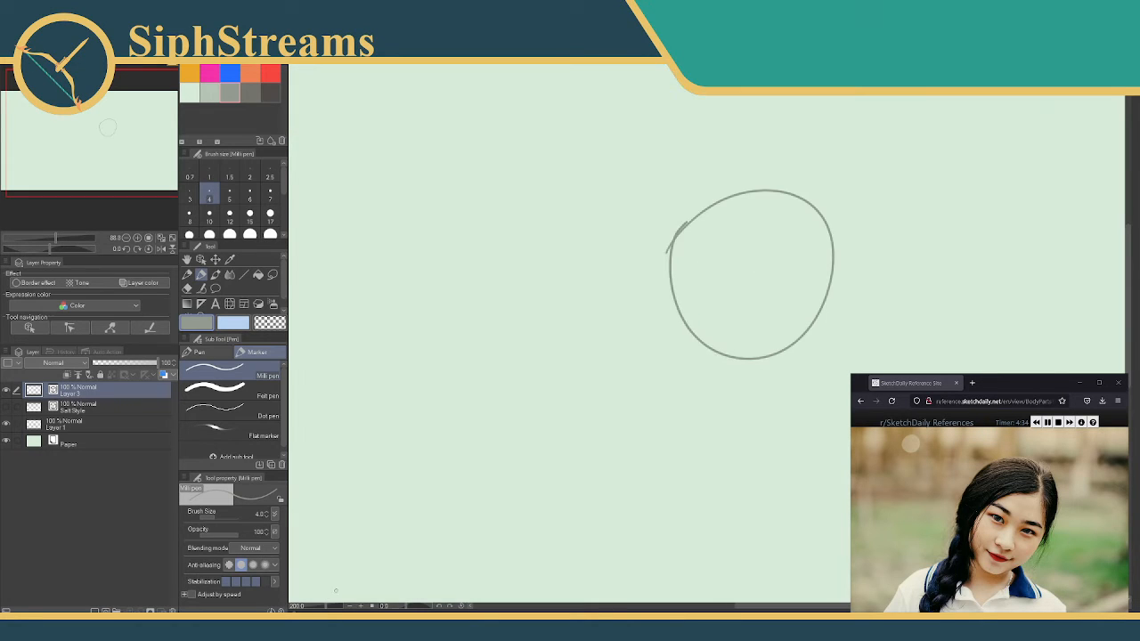
{"action": "left_click_drag", "start_coordinate": [506, 397], "coordinate": [468, 402]}
{"action": "left_click_drag", "start_coordinate": [327, 608], "coordinate": [324, 606]}
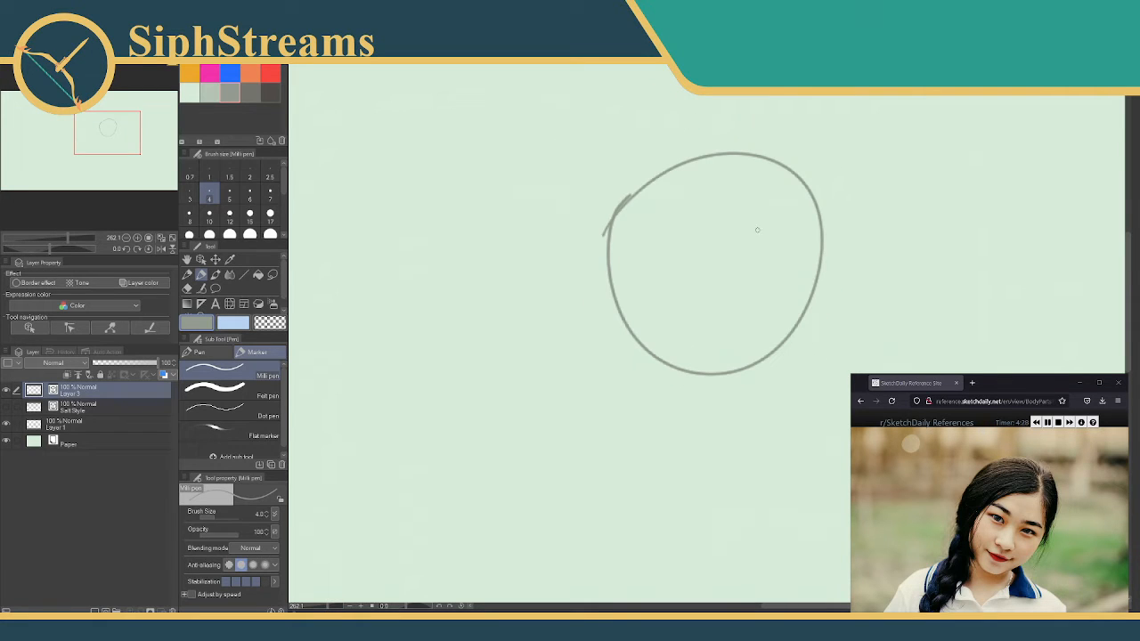
- Draw three short slanted strokes beside and below the circle to mark the tilt angle of the head
{"action": "left_click_drag", "start_coordinate": [1057, 152], "coordinate": [999, 245]}
{"action": "left_click_drag", "start_coordinate": [1006, 357], "coordinate": [995, 374]}
{"action": "left_click_drag", "start_coordinate": [807, 462], "coordinate": [762, 533]}
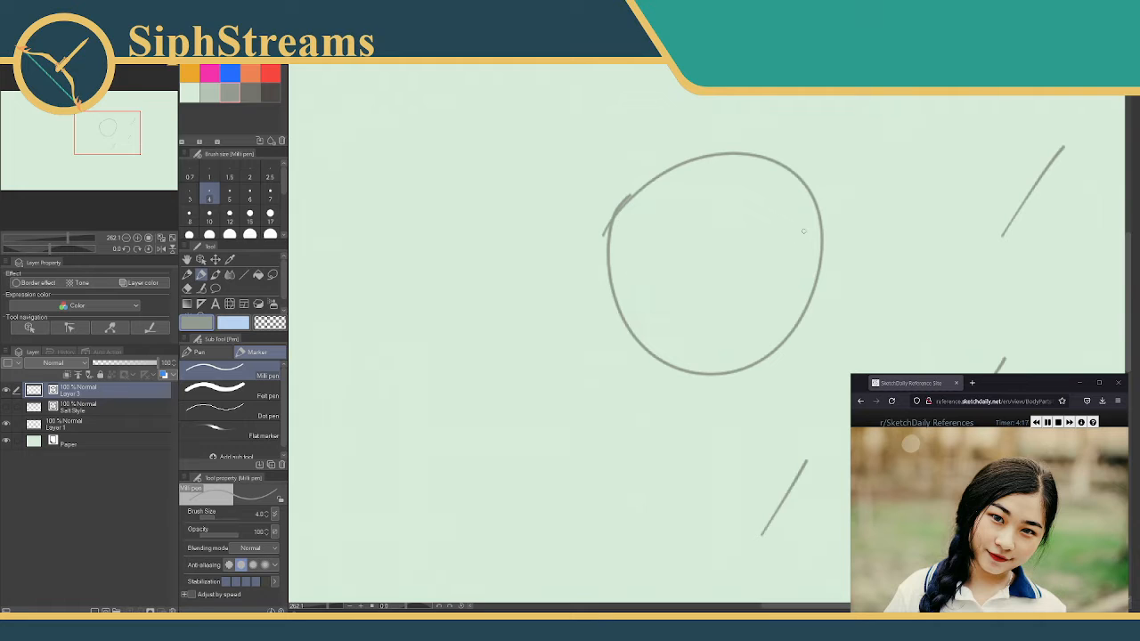
- Draw a slanted centre line from the middle of the circle down past its lower edge, following the head's tilt
{"action": "left_click_drag", "start_coordinate": [736, 235], "coordinate": [682, 361]}
{"action": "key", "text": "ctrl+z"}
{"action": "left_click_drag", "start_coordinate": [724, 239], "coordinate": [601, 427]}
{"action": "left_click_drag", "start_coordinate": [522, 204], "coordinate": [495, 356]}
{"action": "key", "text": "ctrl+z"}
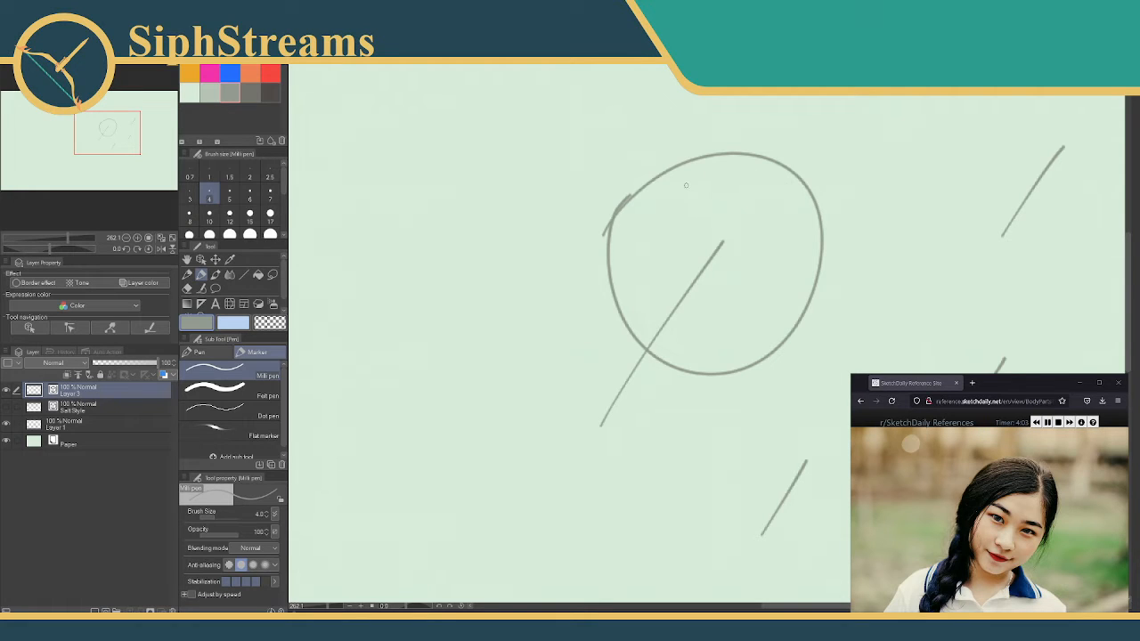
- Slice off the circle's upper-left and lower-right edges with short curves to form the side planes of the head
{"action": "mouse_move", "coordinate": [680, 167]}
{"action": "left_mouse_down"}
{"action": "mouse_move", "coordinate": [637, 227]}
{"action": "mouse_move", "coordinate": [606, 241]}
{"action": "left_mouse_up"}
{"action": "mouse_move", "coordinate": [819, 278]}
{"action": "left_mouse_down"}
{"action": "mouse_move", "coordinate": [777, 344]}
{"action": "mouse_move", "coordinate": [730, 372]}
{"action": "mouse_move", "coordinate": [821, 289]}
{"action": "left_mouse_up"}
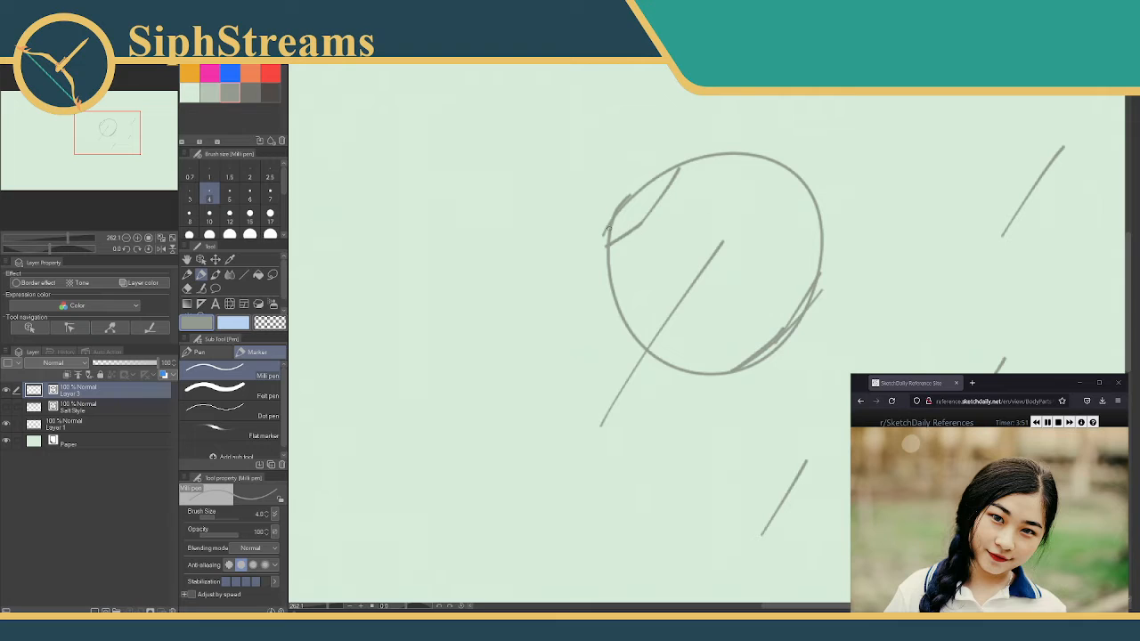
{"action": "left_click_drag", "start_coordinate": [606, 250], "coordinate": [661, 216]}
{"action": "key", "text": "ctrl+z"}
{"action": "left_click_drag", "start_coordinate": [605, 257], "coordinate": [682, 169]}
{"action": "key", "text": "ctrl+z"}
- Erase the part of the slanted centre line inside the circle with the Vector eraser
{"action": "key", "text": "e"}
{"action": "left_click_drag", "start_coordinate": [680, 284], "coordinate": [696, 294]}
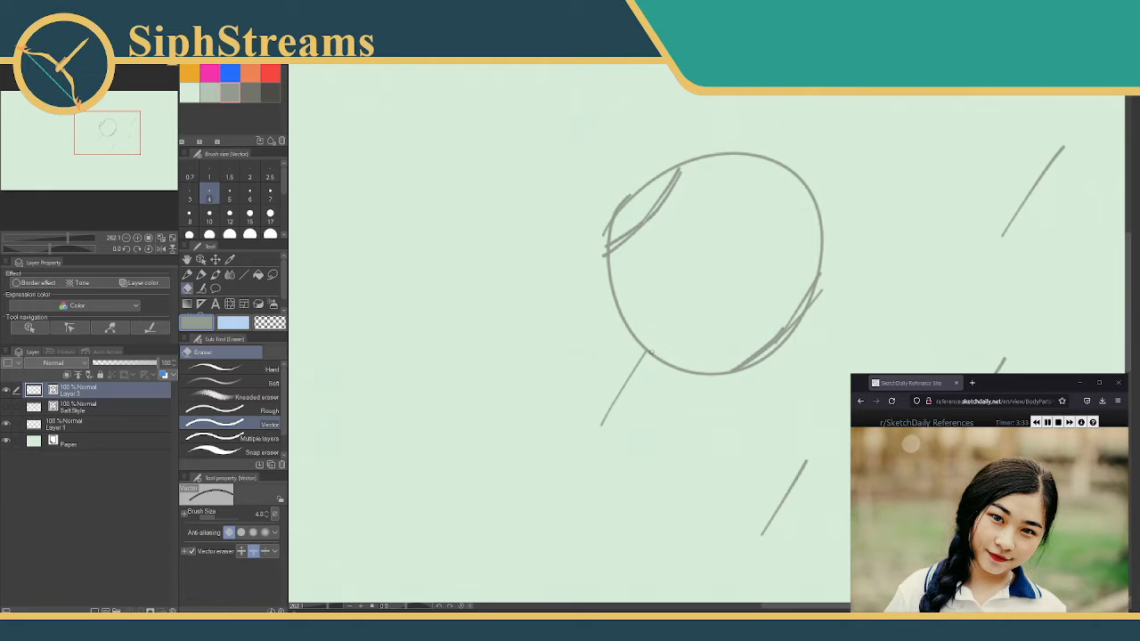
{"action": "key", "text": "p"}
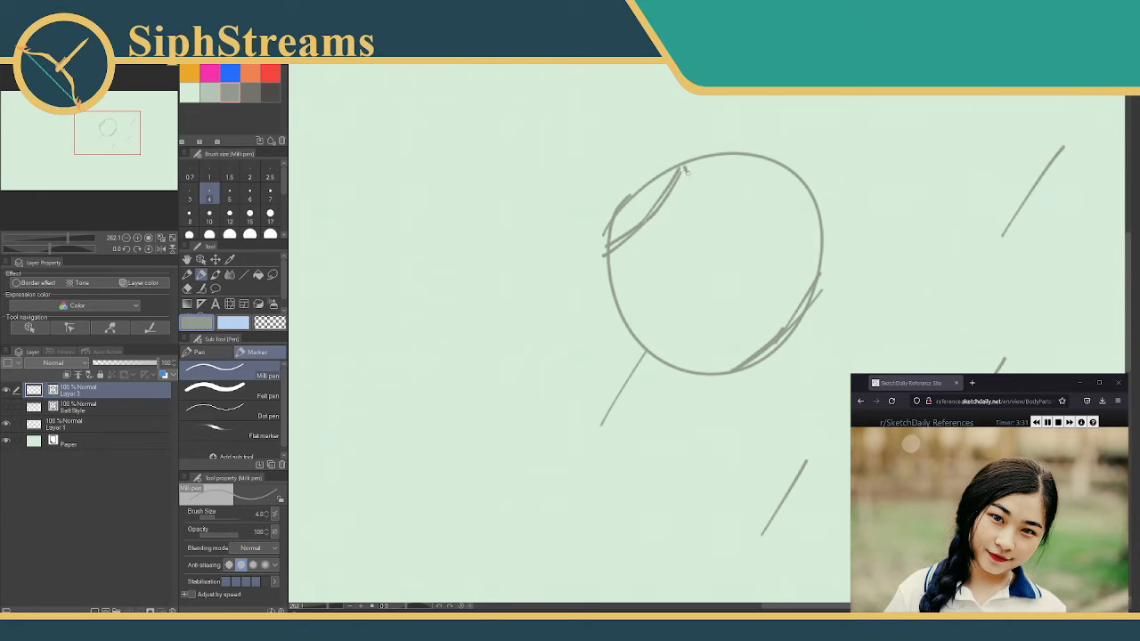
- Connect the two side planes with curved hairline and nose-base lines across the circle, and reinforce the upper-left side plane
{"action": "left_click_drag", "start_coordinate": [685, 170], "coordinate": [820, 270]}
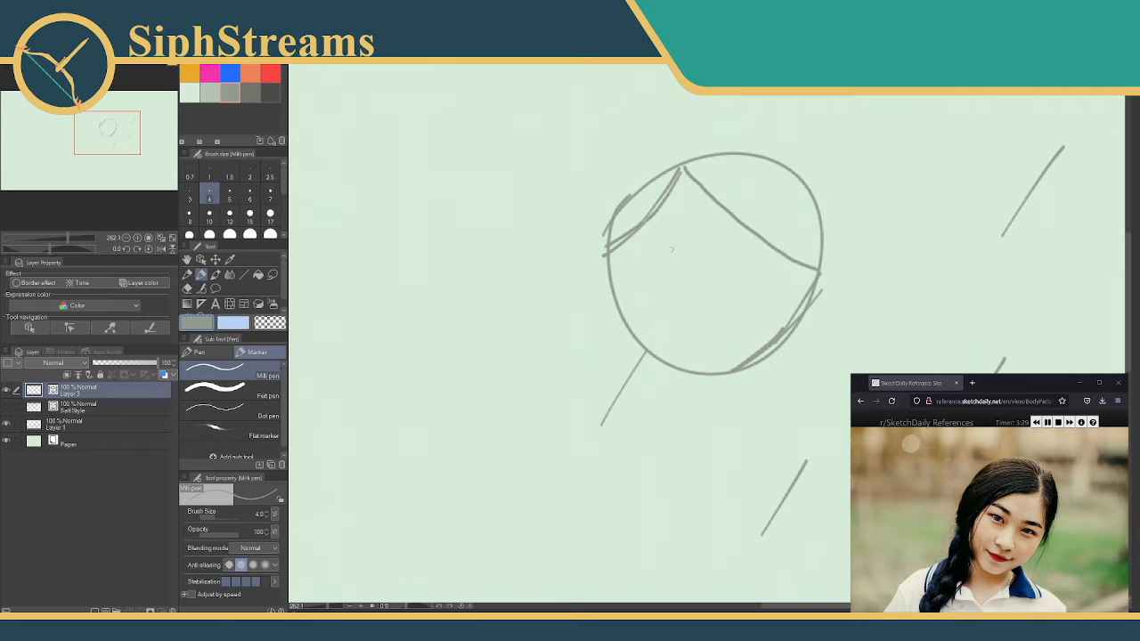
{"action": "mouse_move", "coordinate": [630, 196]}
{"action": "left_mouse_down"}
{"action": "mouse_move", "coordinate": [658, 250]}
{"action": "mouse_move", "coordinate": [624, 290]}
{"action": "mouse_move", "coordinate": [680, 347]}
{"action": "mouse_move", "coordinate": [730, 370]}
{"action": "left_mouse_up"}
{"action": "key", "text": "ctrl+z"}
{"action": "key", "text": "ctrl+z"}
{"action": "left_click_drag", "start_coordinate": [685, 169], "coordinate": [634, 214]}
{"action": "left_click_drag", "start_coordinate": [680, 166], "coordinate": [621, 239]}
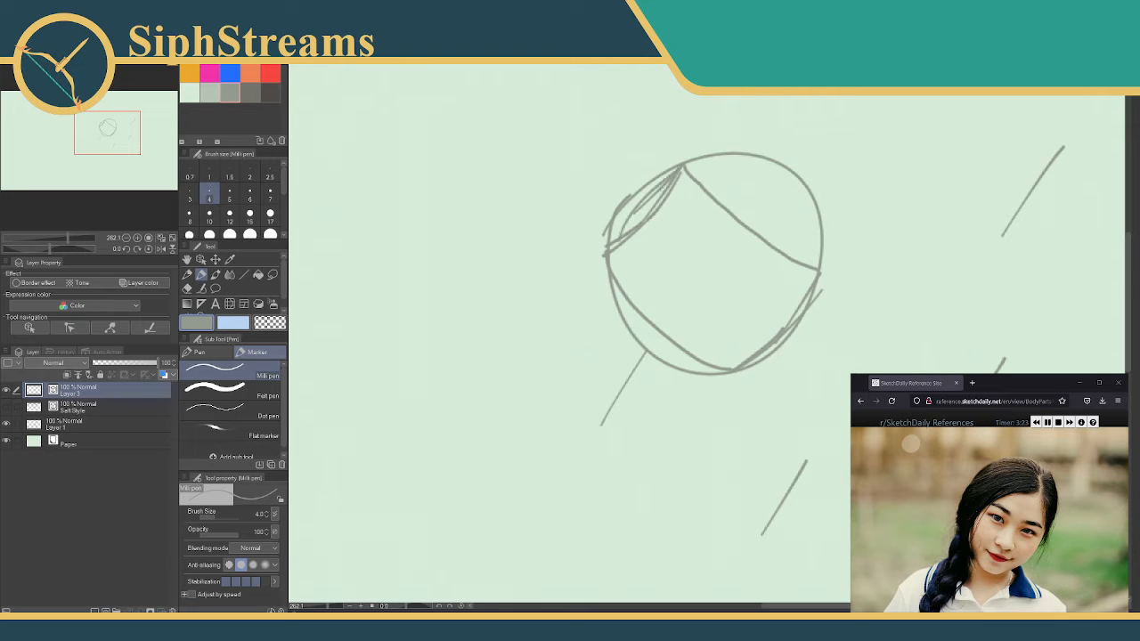
{"action": "left_click_drag", "start_coordinate": [661, 186], "coordinate": [603, 252]}
- Draw a new centre line from the hairline curve past the circle, mark the chin with a short cross stroke, and trim the excess
{"action": "left_click_drag", "start_coordinate": [741, 227], "coordinate": [554, 425]}
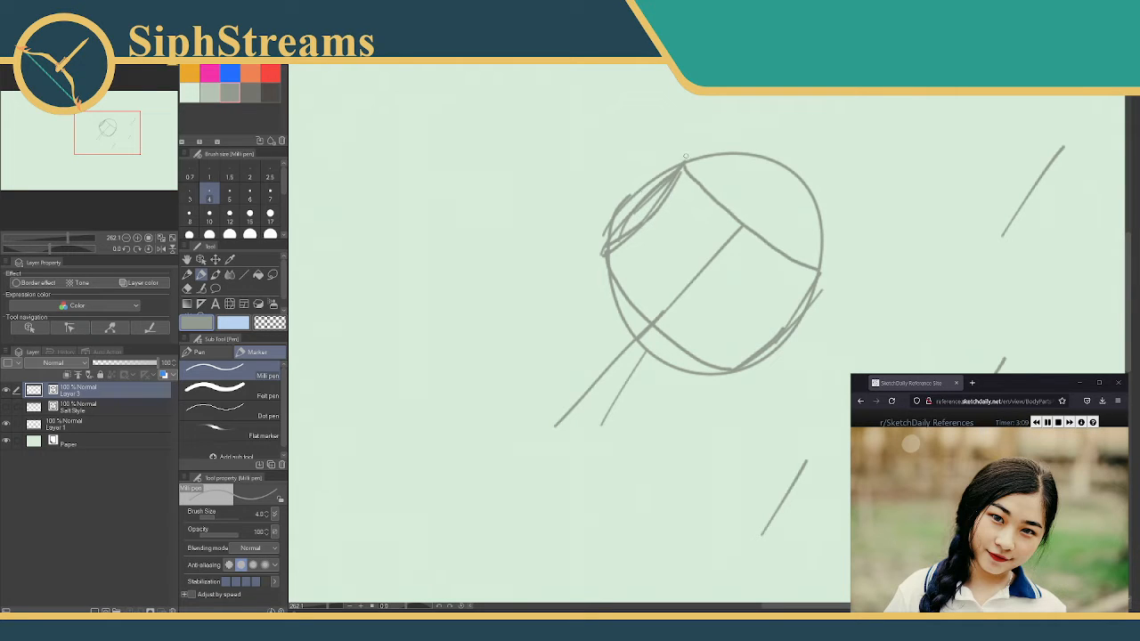
{"action": "left_click_drag", "start_coordinate": [684, 152], "coordinate": [677, 162]}
{"action": "left_click_drag", "start_coordinate": [574, 229], "coordinate": [670, 162]}
{"action": "key", "text": "ctrl+z"}
{"action": "key", "text": "ctrl+z"}
{"action": "left_click_drag", "start_coordinate": [575, 386], "coordinate": [593, 412]}
{"action": "left_click_drag", "start_coordinate": [553, 403], "coordinate": [563, 422]}
{"action": "key", "text": "p"}
- Draw the two jaw curves joining the ends of the chin mark to the side planes of the head
{"action": "left_click_drag", "start_coordinate": [606, 249], "coordinate": [569, 329]}
{"action": "key", "text": "ctrl+z"}
{"action": "mouse_move", "coordinate": [603, 251]}
{"action": "left_mouse_down"}
{"action": "mouse_move", "coordinate": [561, 298]}
{"action": "mouse_move", "coordinate": [557, 368]}
{"action": "left_mouse_up"}
{"action": "key", "text": "ctrl+z"}
{"action": "left_click_drag", "start_coordinate": [579, 392], "coordinate": [592, 305]}
{"action": "key", "text": "ctrl+z"}
{"action": "mouse_move", "coordinate": [576, 386]}
{"action": "left_mouse_down"}
{"action": "mouse_move", "coordinate": [600, 254]}
{"action": "mouse_move", "coordinate": [595, 278]}
{"action": "mouse_move", "coordinate": [613, 256]}
{"action": "left_mouse_up"}
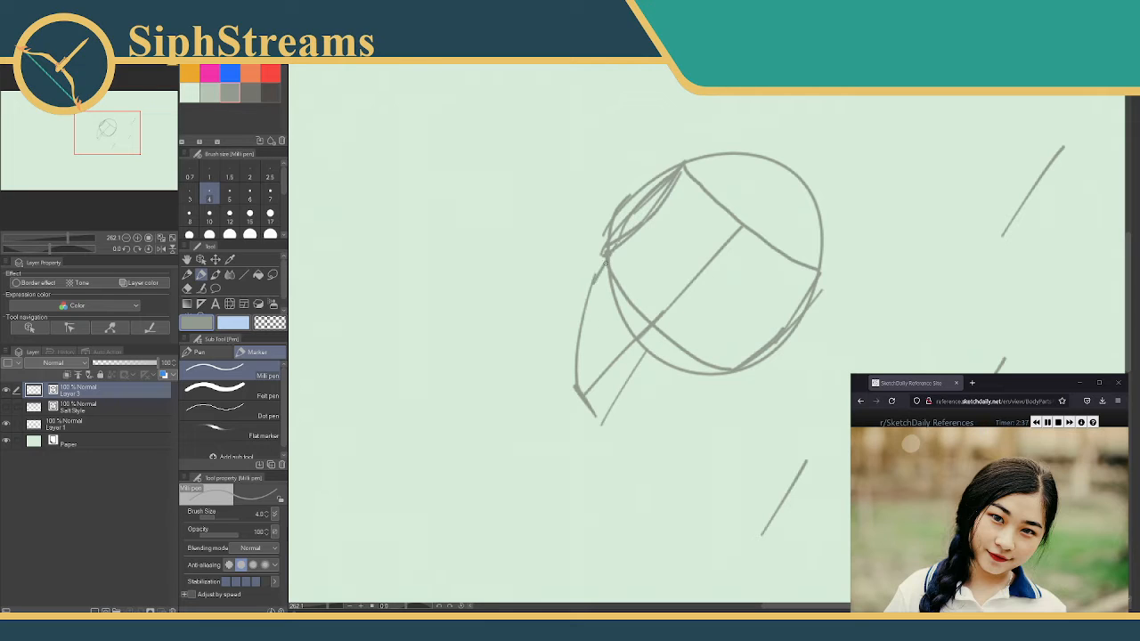
{"action": "mouse_move", "coordinate": [579, 401]}
{"action": "left_mouse_down"}
{"action": "mouse_move", "coordinate": [712, 389]}
{"action": "mouse_move", "coordinate": [729, 367]}
{"action": "left_mouse_up"}
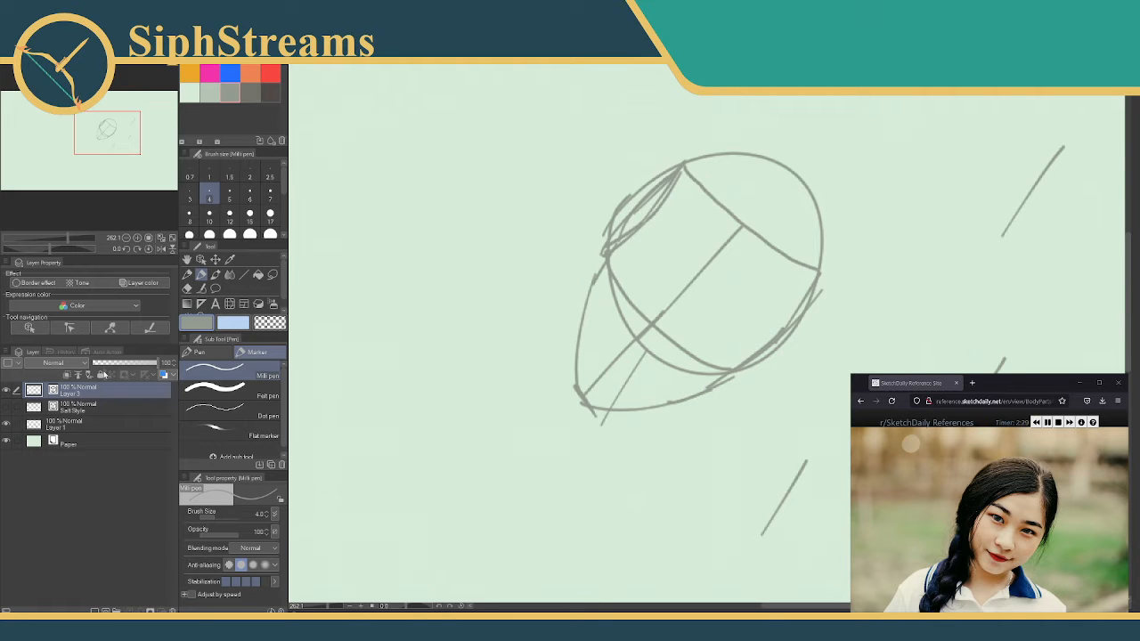
- Switch to a darker grey and draw the nose and both angled eyebrows around the centre line
{"action": "mouse_move", "coordinate": [156, 362]}
{"action": "left_mouse_down"}
{"action": "mouse_move", "coordinate": [142, 366]}
{"action": "mouse_move", "coordinate": [173, 366]}
{"action": "left_mouse_up"}
{"action": "left_click", "coordinate": [250, 91]}
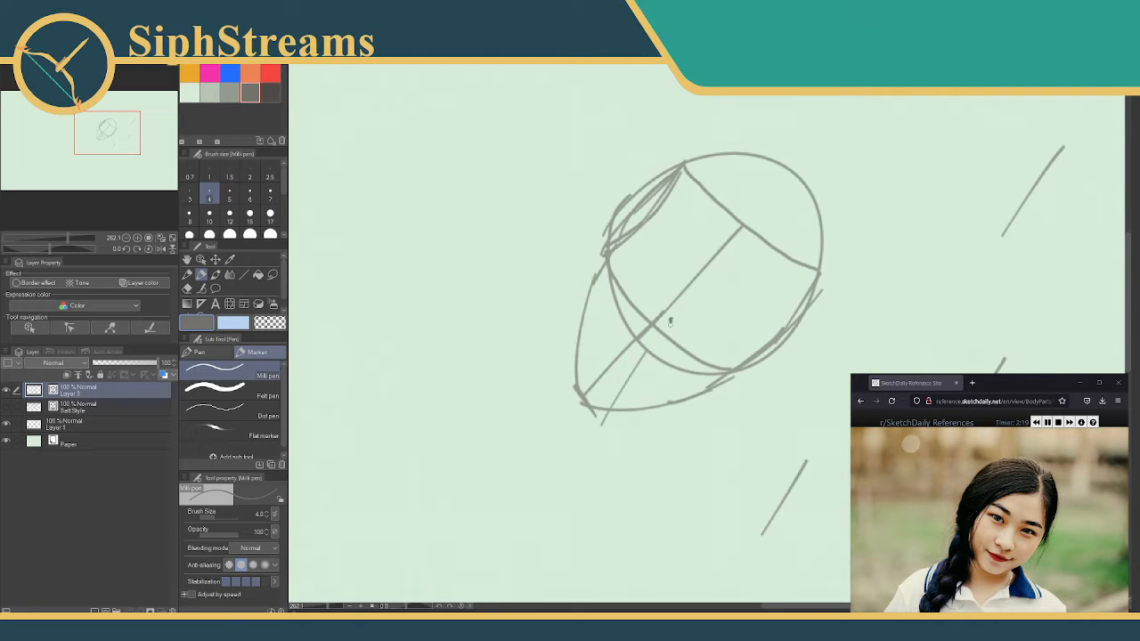
{"action": "mouse_move", "coordinate": [670, 321]}
{"action": "left_mouse_down"}
{"action": "mouse_move", "coordinate": [667, 336]}
{"action": "mouse_move", "coordinate": [655, 334]}
{"action": "mouse_move", "coordinate": [646, 313]}
{"action": "left_mouse_up"}
{"action": "key", "text": "e"}
{"action": "key", "text": "p"}
{"action": "mouse_move", "coordinate": [670, 322]}
{"action": "left_mouse_down"}
{"action": "mouse_move", "coordinate": [719, 279]}
{"action": "mouse_move", "coordinate": [763, 300]}
{"action": "mouse_move", "coordinate": [726, 286]}
{"action": "mouse_move", "coordinate": [739, 296]}
{"action": "mouse_move", "coordinate": [756, 307]}
{"action": "mouse_move", "coordinate": [732, 279]}
{"action": "mouse_move", "coordinate": [757, 303]}
{"action": "mouse_move", "coordinate": [721, 285]}
{"action": "mouse_move", "coordinate": [661, 233]}
{"action": "mouse_move", "coordinate": [701, 260]}
{"action": "left_mouse_up"}
{"action": "key", "text": "ctrl+z"}
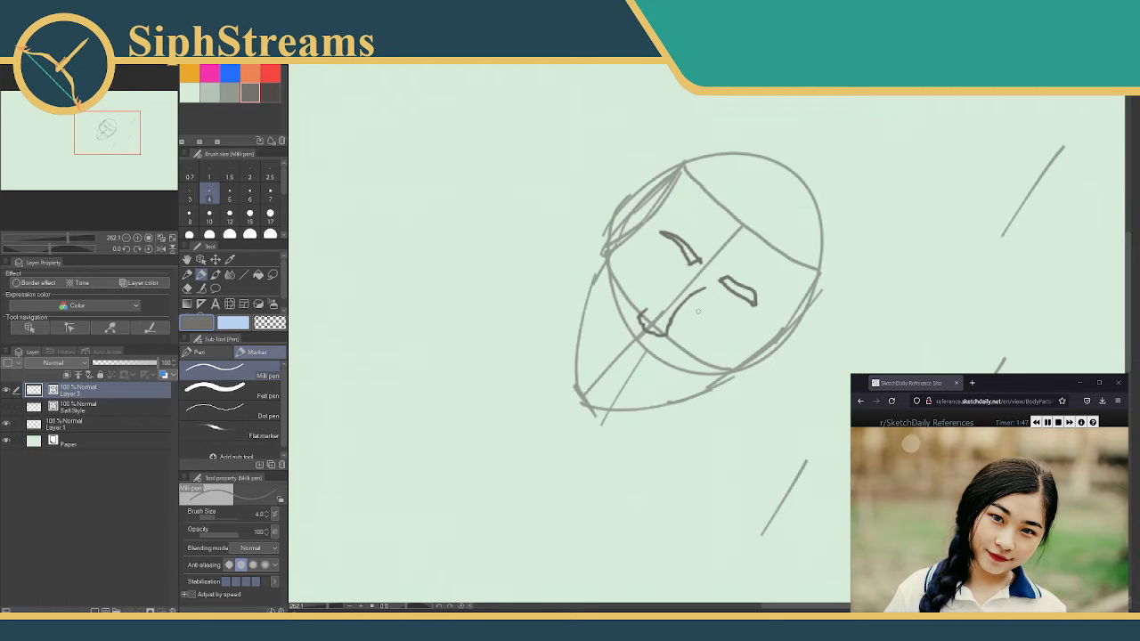
- Draw both eyes with their irises below the eyebrows
{"action": "mouse_move", "coordinate": [696, 313]}
{"action": "left_mouse_down"}
{"action": "mouse_move", "coordinate": [727, 326]}
{"action": "mouse_move", "coordinate": [709, 307]}
{"action": "mouse_move", "coordinate": [723, 310]}
{"action": "mouse_move", "coordinate": [730, 326]}
{"action": "left_mouse_up"}
{"action": "key", "text": "ctrl+z"}
{"action": "mouse_move", "coordinate": [693, 314]}
{"action": "left_mouse_down"}
{"action": "mouse_move", "coordinate": [712, 305]}
{"action": "mouse_move", "coordinate": [724, 321]}
{"action": "left_mouse_up"}
{"action": "mouse_move", "coordinate": [664, 289]}
{"action": "left_mouse_down"}
{"action": "mouse_move", "coordinate": [644, 261]}
{"action": "mouse_move", "coordinate": [662, 262]}
{"action": "mouse_move", "coordinate": [666, 283]}
{"action": "mouse_move", "coordinate": [672, 266]}
{"action": "mouse_move", "coordinate": [647, 258]}
{"action": "mouse_move", "coordinate": [670, 273]}
{"action": "left_mouse_up"}
{"action": "left_click_drag", "start_coordinate": [707, 309], "coordinate": [727, 319]}
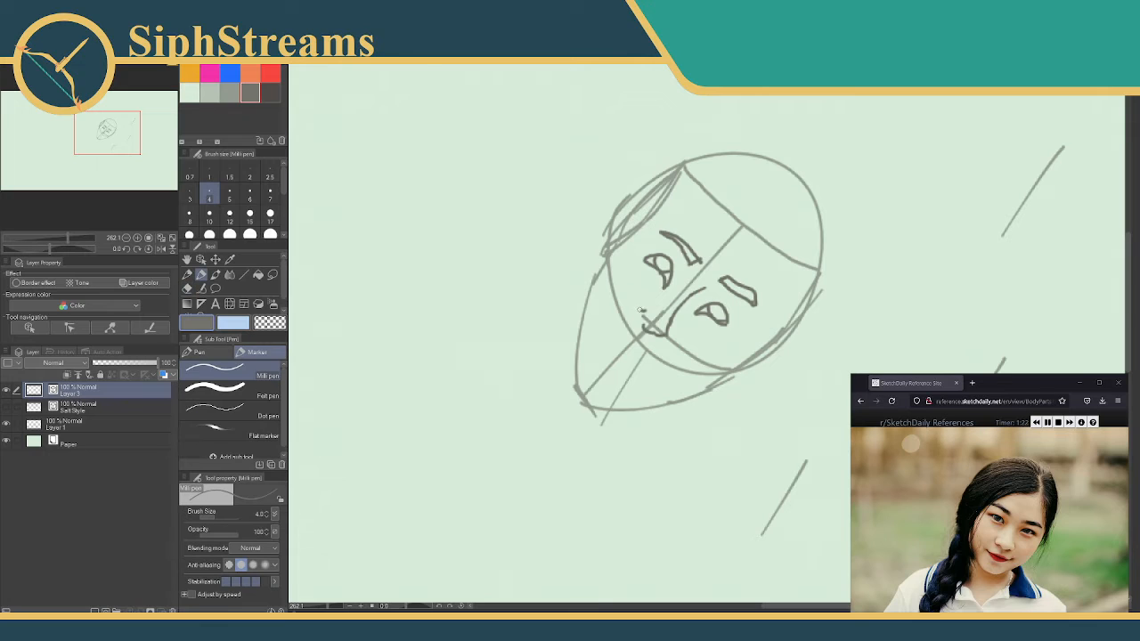
- Add the far nostril and draw the slanted mouth with its lip lines across the centre line
{"action": "left_click_drag", "start_coordinate": [642, 308], "coordinate": [645, 321]}
{"action": "mouse_move", "coordinate": [615, 356]}
{"action": "left_mouse_down"}
{"action": "mouse_move", "coordinate": [626, 353]}
{"action": "mouse_move", "coordinate": [620, 362]}
{"action": "left_mouse_up"}
{"action": "key", "text": "ctrl+z"}
{"action": "key", "text": "ctrl+z"}
{"action": "left_click_drag", "start_coordinate": [607, 339], "coordinate": [652, 381]}
{"action": "key", "text": "ctrl+z"}
{"action": "mouse_move", "coordinate": [607, 340]}
{"action": "left_mouse_down"}
{"action": "mouse_move", "coordinate": [629, 367]}
{"action": "mouse_move", "coordinate": [668, 378]}
{"action": "left_mouse_up"}
{"action": "left_click_drag", "start_coordinate": [606, 357], "coordinate": [638, 371]}
{"action": "key", "text": "ctrl+z"}
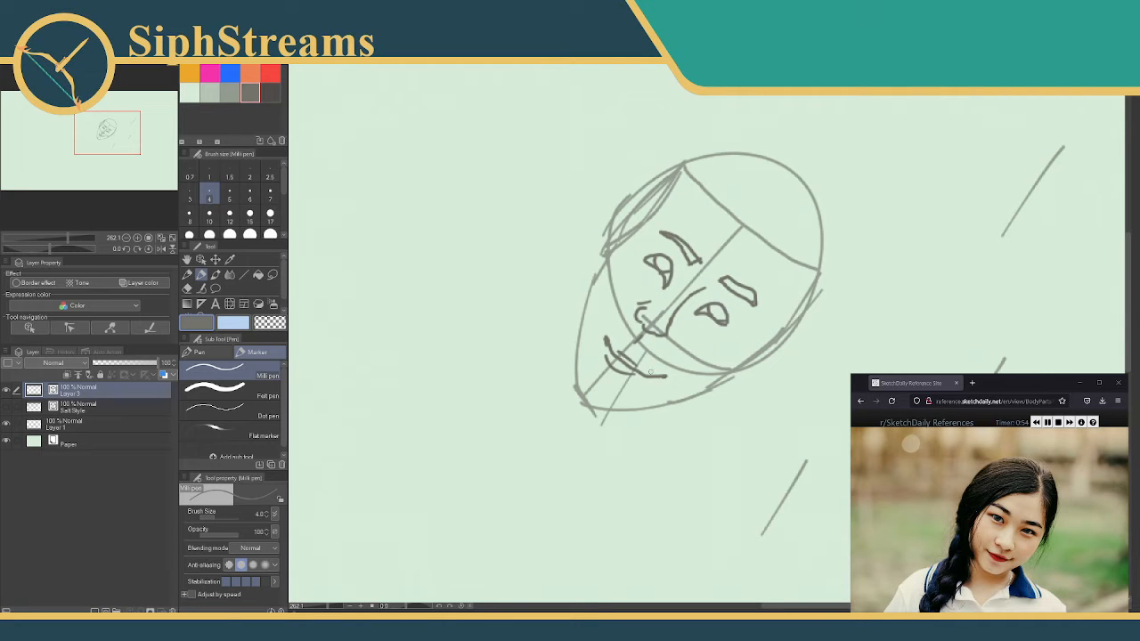
- Darken the chin and outline the far cheek in a fuller curve from the chin up to the side plane
{"action": "mouse_move", "coordinate": [572, 377]}
{"action": "left_mouse_down"}
{"action": "mouse_move", "coordinate": [591, 412]}
{"action": "mouse_move", "coordinate": [643, 417]}
{"action": "mouse_move", "coordinate": [673, 414]}
{"action": "mouse_move", "coordinate": [746, 365]}
{"action": "left_mouse_up"}
{"action": "key", "text": "ctrl+z"}
{"action": "mouse_move", "coordinate": [612, 252]}
{"action": "left_mouse_down"}
{"action": "mouse_move", "coordinate": [583, 271]}
{"action": "mouse_move", "coordinate": [564, 321]}
{"action": "left_mouse_up"}
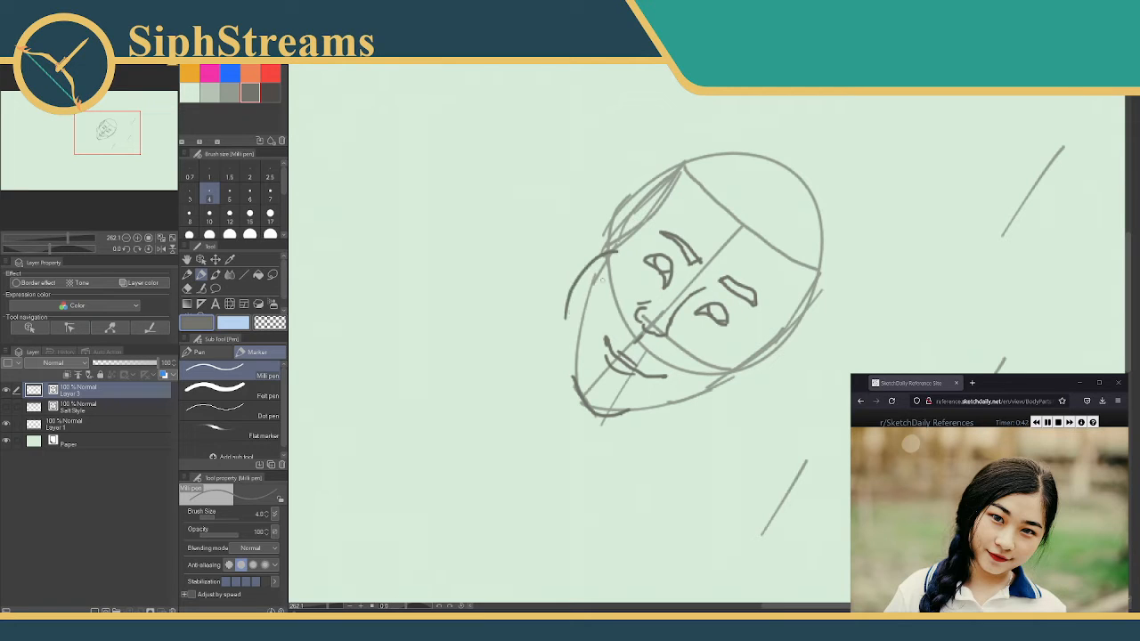
{"action": "key", "text": "ctrl+z"}
{"action": "left_click_drag", "start_coordinate": [572, 377], "coordinate": [602, 284]}
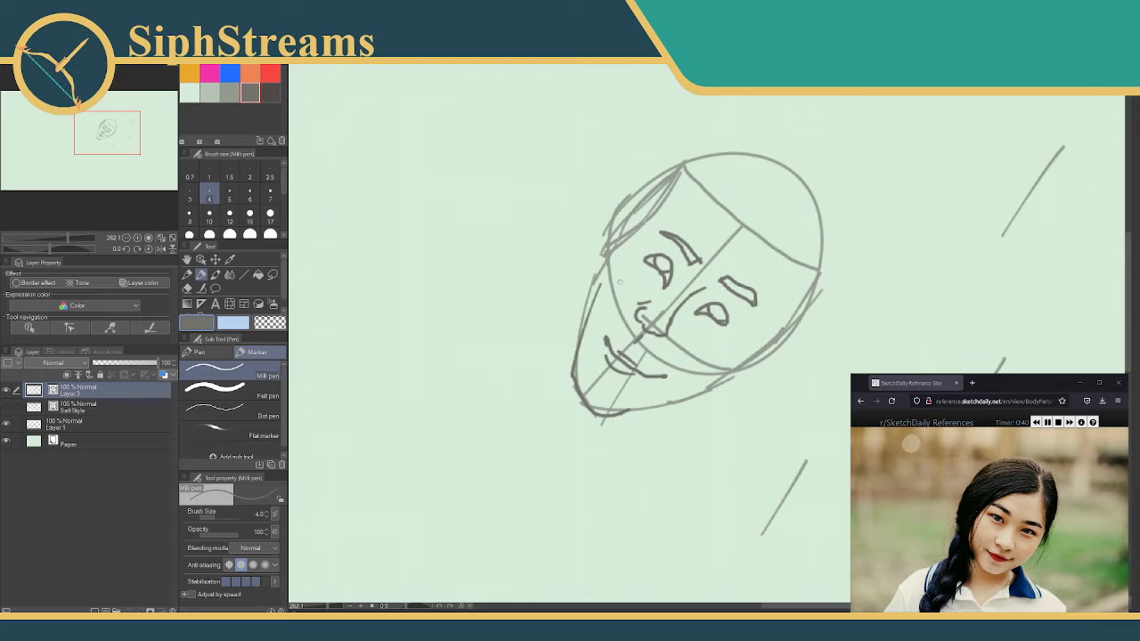
{"action": "key", "text": "ctrl+z"}
{"action": "left_click_drag", "start_coordinate": [603, 271], "coordinate": [571, 345]}
{"action": "left_click_drag", "start_coordinate": [602, 270], "coordinate": [581, 348]}
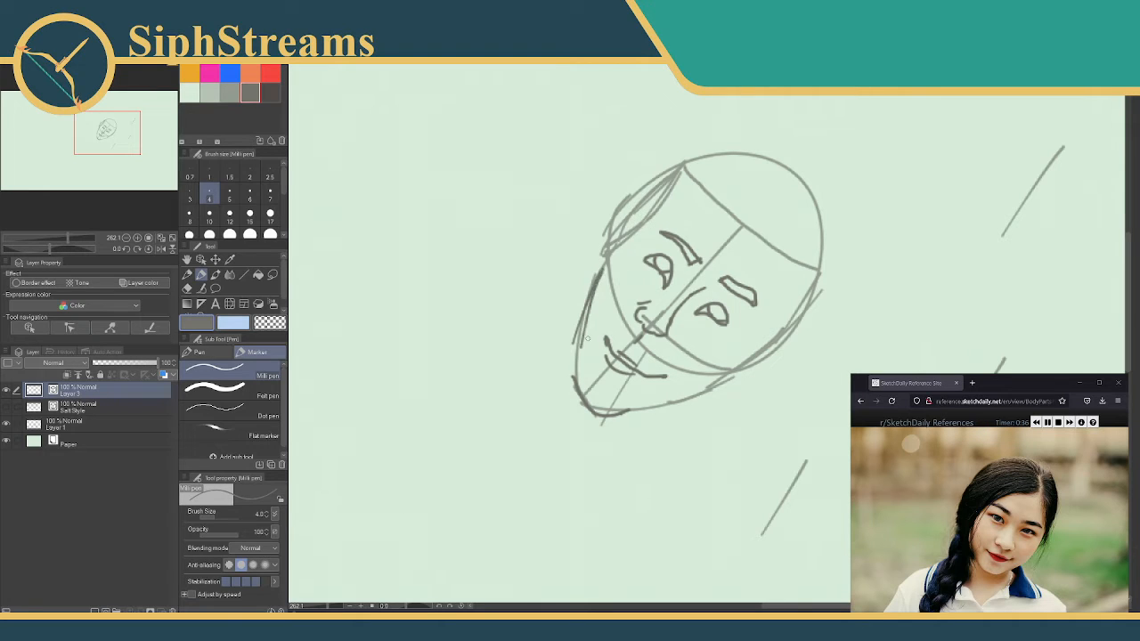
{"action": "key", "text": "ctrl+z"}
{"action": "key", "text": "ctrl+z"}
{"action": "mouse_move", "coordinate": [574, 384]}
{"action": "left_mouse_down"}
{"action": "mouse_move", "coordinate": [578, 302]}
{"action": "mouse_move", "coordinate": [625, 241]}
{"action": "mouse_move", "coordinate": [574, 314]}
{"action": "mouse_move", "coordinate": [581, 284]}
{"action": "mouse_move", "coordinate": [571, 332]}
{"action": "left_mouse_up"}
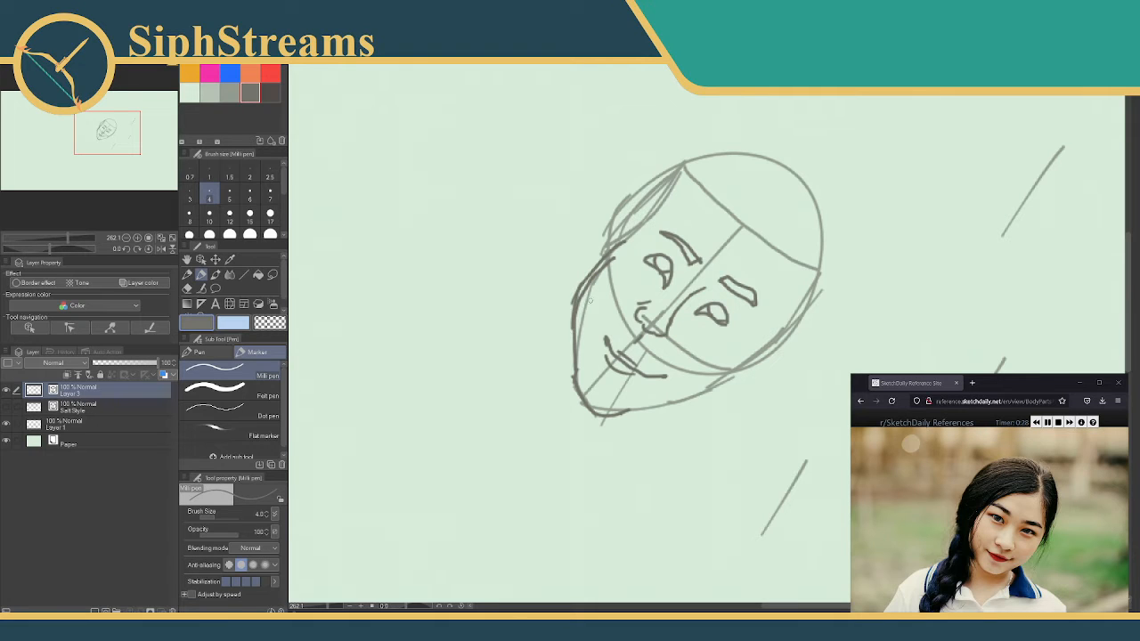
- Erase the lighter guide line inside the far cheek and draw the near jawline from the chin to the side plane
{"action": "key", "text": "e"}
{"action": "left_click_drag", "start_coordinate": [617, 256], "coordinate": [575, 374]}
{"action": "key", "text": "p"}
{"action": "mouse_move", "coordinate": [614, 414]}
{"action": "left_mouse_down"}
{"action": "mouse_move", "coordinate": [690, 405]}
{"action": "mouse_move", "coordinate": [746, 365]}
{"action": "left_mouse_up"}
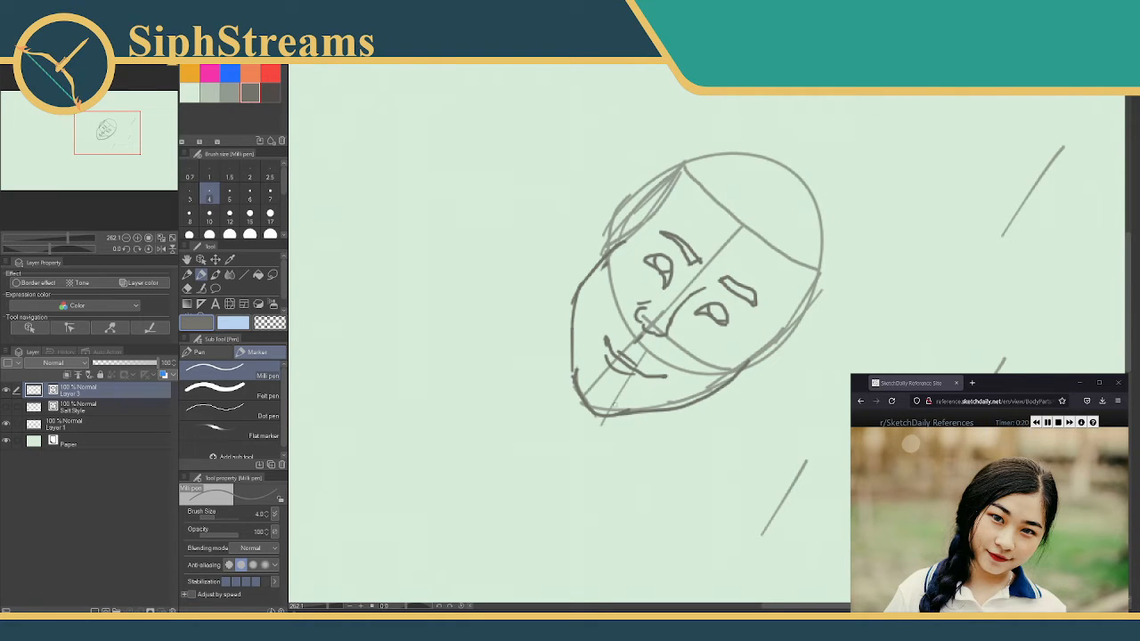
{"action": "key", "text": "e"}
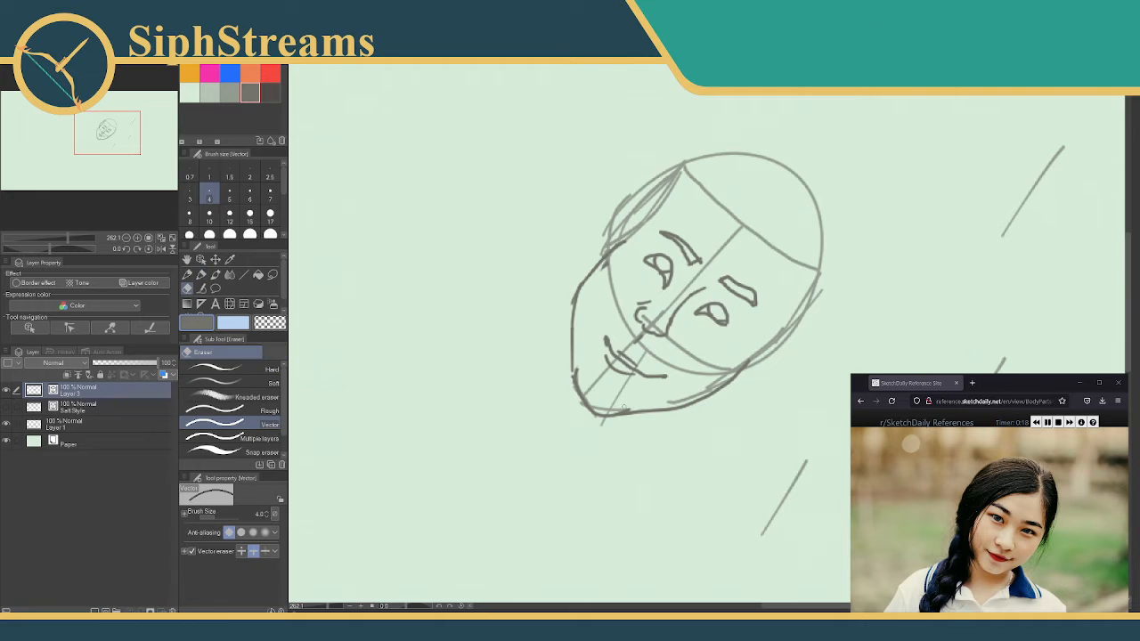
{"action": "key", "text": "p"}
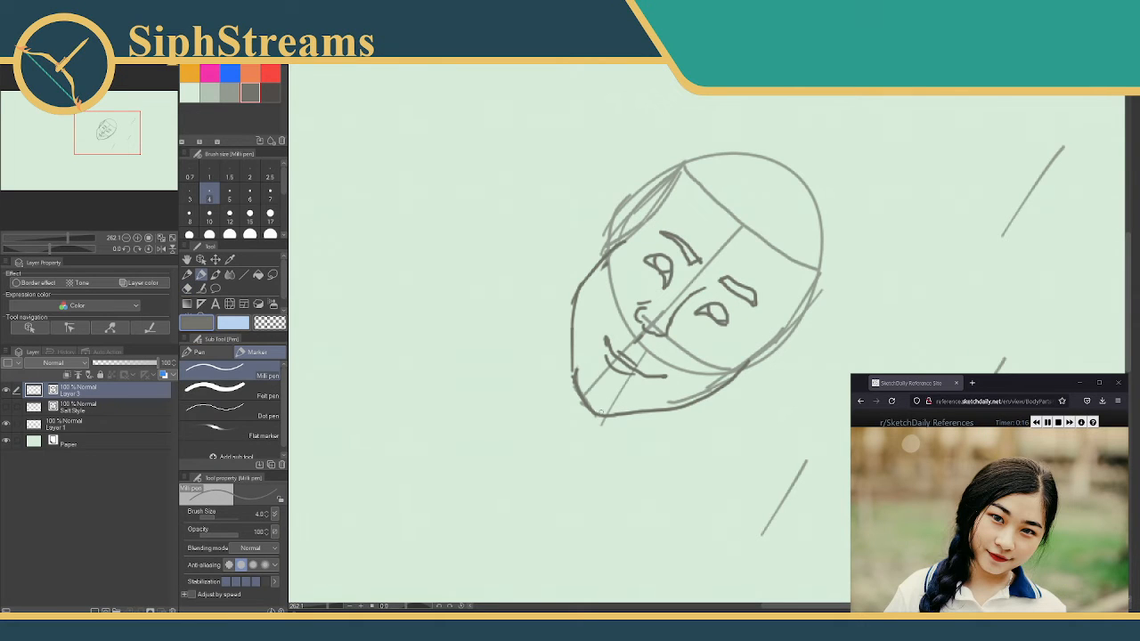
- Switch to the darkest grey and draw the parted hairline, the outer hair contour over the skull, and the hair framing the face
{"action": "left_click", "coordinate": [270, 92]}
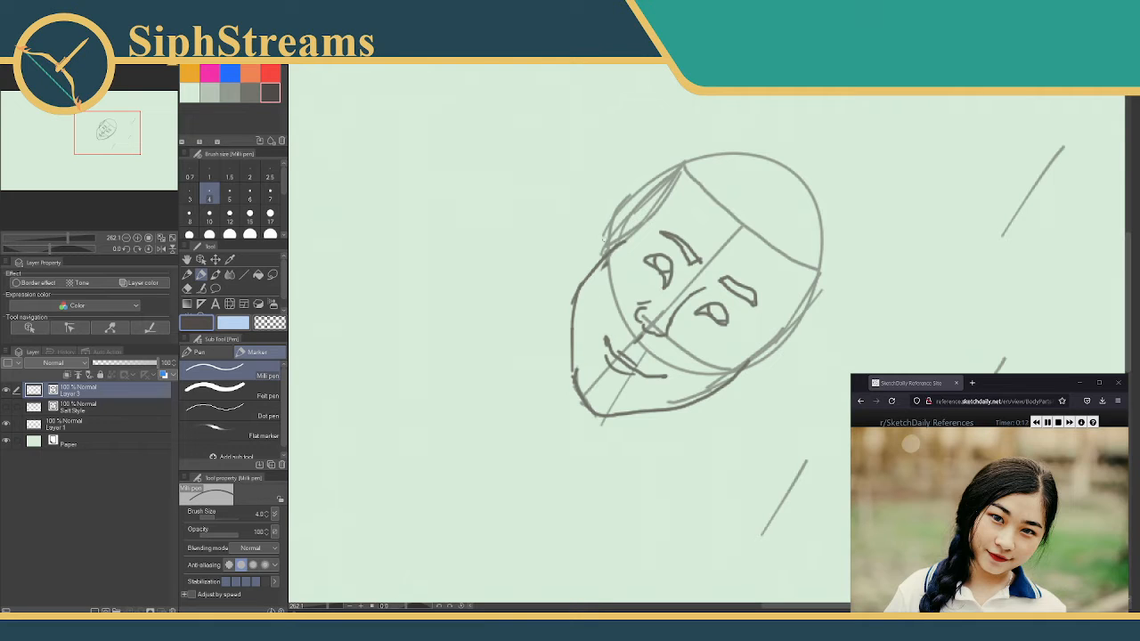
{"action": "mouse_move", "coordinate": [583, 261]}
{"action": "left_mouse_down"}
{"action": "mouse_move", "coordinate": [587, 277]}
{"action": "mouse_move", "coordinate": [572, 281]}
{"action": "left_mouse_up"}
{"action": "mouse_move", "coordinate": [798, 187]}
{"action": "left_mouse_down"}
{"action": "mouse_move", "coordinate": [755, 230]}
{"action": "mouse_move", "coordinate": [668, 213]}
{"action": "mouse_move", "coordinate": [614, 229]}
{"action": "mouse_move", "coordinate": [573, 265]}
{"action": "mouse_move", "coordinate": [551, 367]}
{"action": "left_mouse_up"}
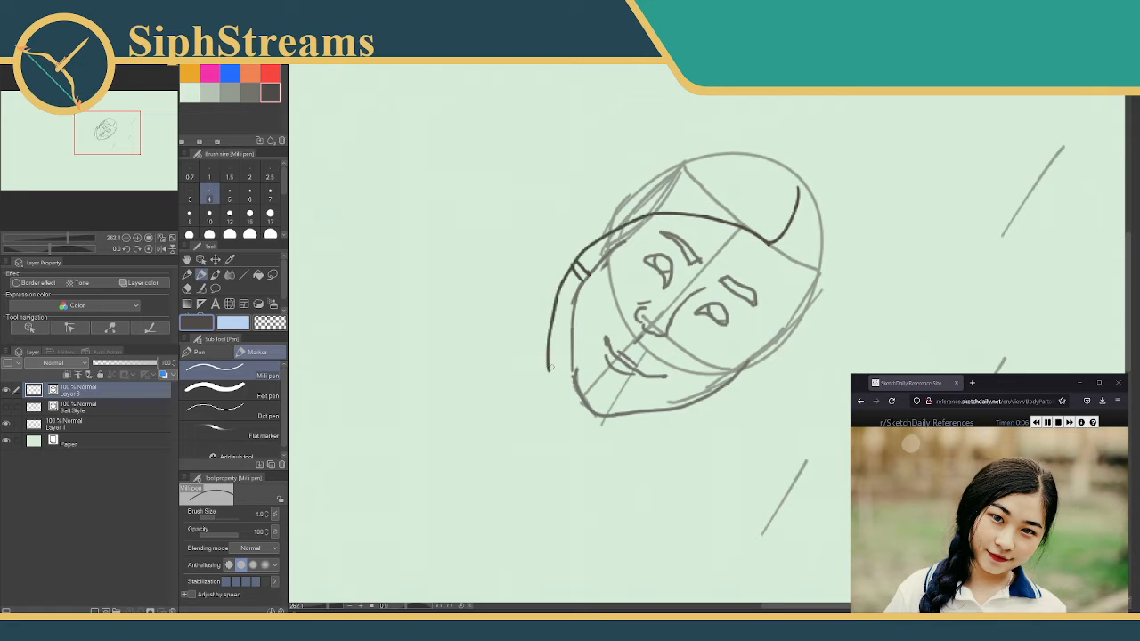
{"action": "mouse_move", "coordinate": [576, 268]}
{"action": "left_mouse_down"}
{"action": "mouse_move", "coordinate": [565, 250]}
{"action": "mouse_move", "coordinate": [578, 262]}
{"action": "mouse_move", "coordinate": [586, 196]}
{"action": "mouse_move", "coordinate": [704, 148]}
{"action": "mouse_move", "coordinate": [804, 194]}
{"action": "mouse_move", "coordinate": [808, 307]}
{"action": "mouse_move", "coordinate": [767, 368]}
{"action": "left_mouse_up"}
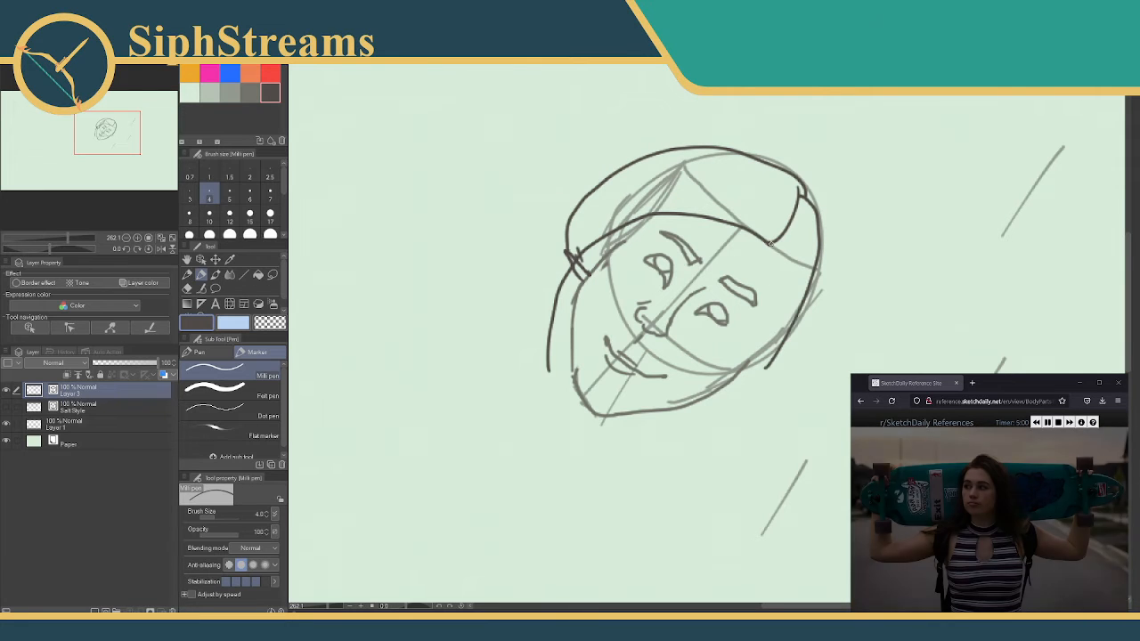
{"action": "mouse_move", "coordinate": [771, 243]}
{"action": "left_mouse_down"}
{"action": "mouse_move", "coordinate": [779, 322]}
{"action": "mouse_move", "coordinate": [757, 357]}
{"action": "left_mouse_up"}
- Draw the braid as staggered, tapering strokes hanging outward from the hair tie beside the far cheek
{"action": "left_click_drag", "start_coordinate": [564, 264], "coordinate": [513, 339]}
{"action": "mouse_move", "coordinate": [555, 294]}
{"action": "left_mouse_down"}
{"action": "mouse_move", "coordinate": [508, 342]}
{"action": "mouse_move", "coordinate": [481, 428]}
{"action": "left_mouse_up"}
{"action": "left_click_drag", "start_coordinate": [520, 377], "coordinate": [427, 488]}
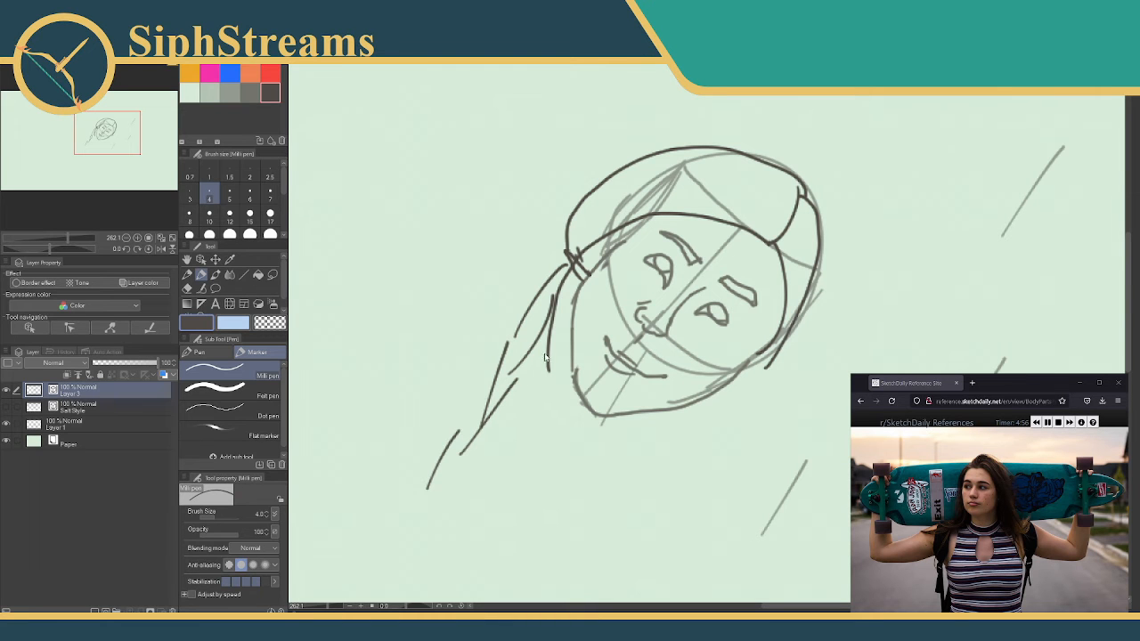
{"action": "mouse_move", "coordinate": [821, 239]}
{"action": "left_mouse_down"}
{"action": "mouse_move", "coordinate": [775, 200]}
{"action": "mouse_move", "coordinate": [780, 213]}
{"action": "mouse_move", "coordinate": [606, 245]}
{"action": "mouse_move", "coordinate": [808, 232]}
{"action": "left_mouse_up"}
{"action": "left_click_drag", "start_coordinate": [534, 253], "coordinate": [959, 224]}
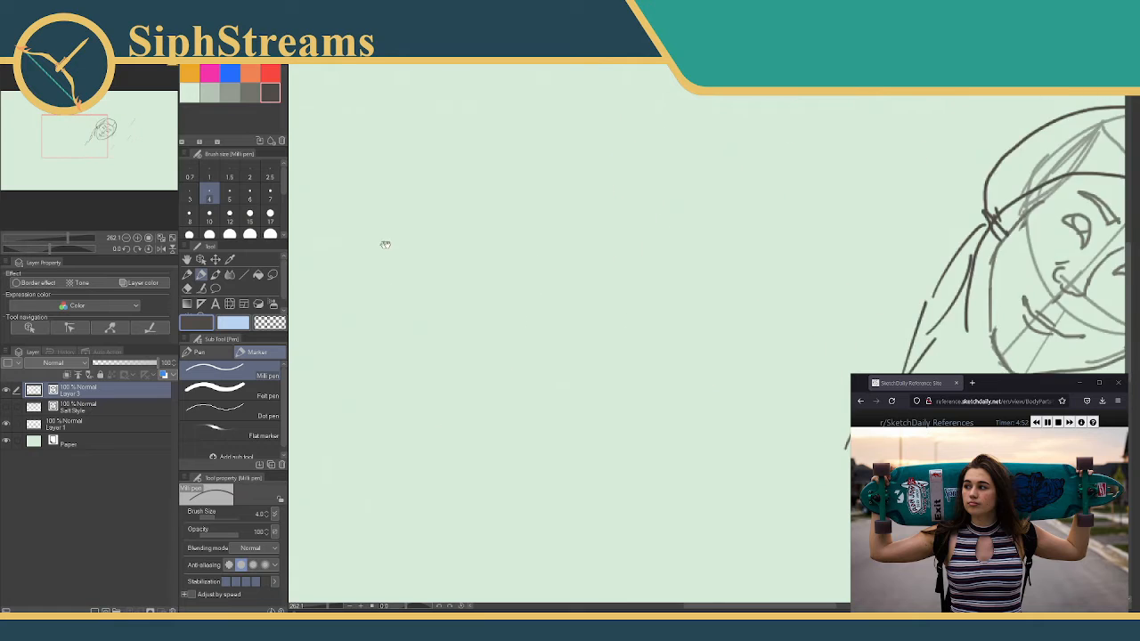
- Switch to the medium grey and draw a wide oval for the skull on empty canvas, with a curved face centre line extending below it
{"action": "left_click_drag", "start_coordinate": [384, 241], "coordinate": [765, 249]}
{"action": "left_click", "coordinate": [230, 92]}
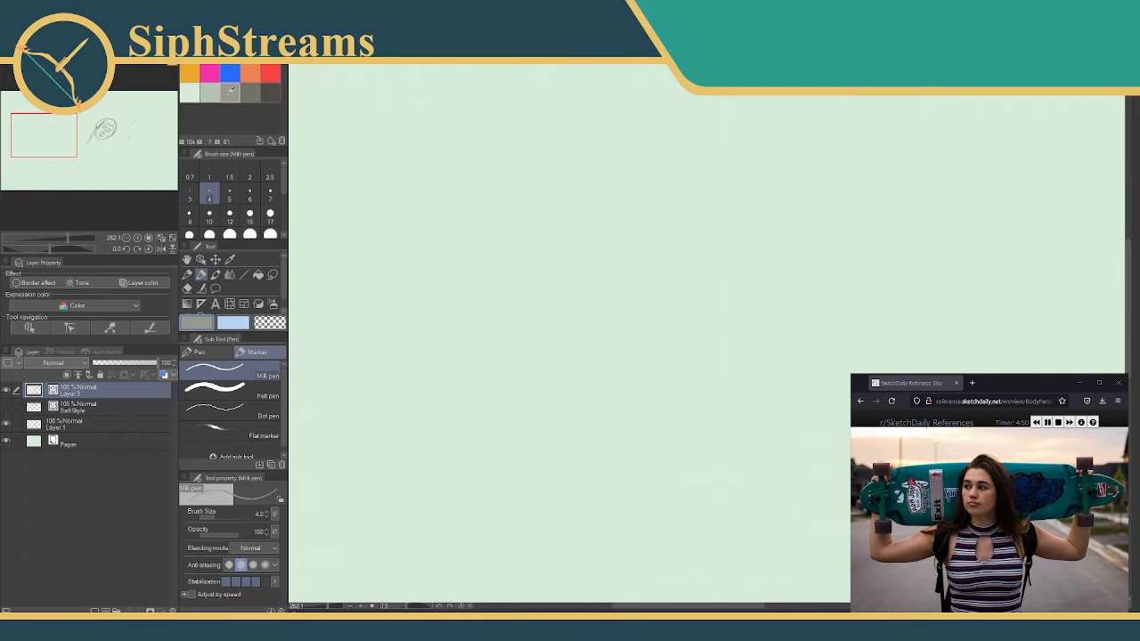
{"action": "mouse_move", "coordinate": [501, 167]}
{"action": "left_mouse_down"}
{"action": "mouse_move", "coordinate": [472, 267]}
{"action": "mouse_move", "coordinate": [668, 230]}
{"action": "mouse_move", "coordinate": [515, 146]}
{"action": "mouse_move", "coordinate": [469, 214]}
{"action": "mouse_move", "coordinate": [471, 232]}
{"action": "left_mouse_up"}
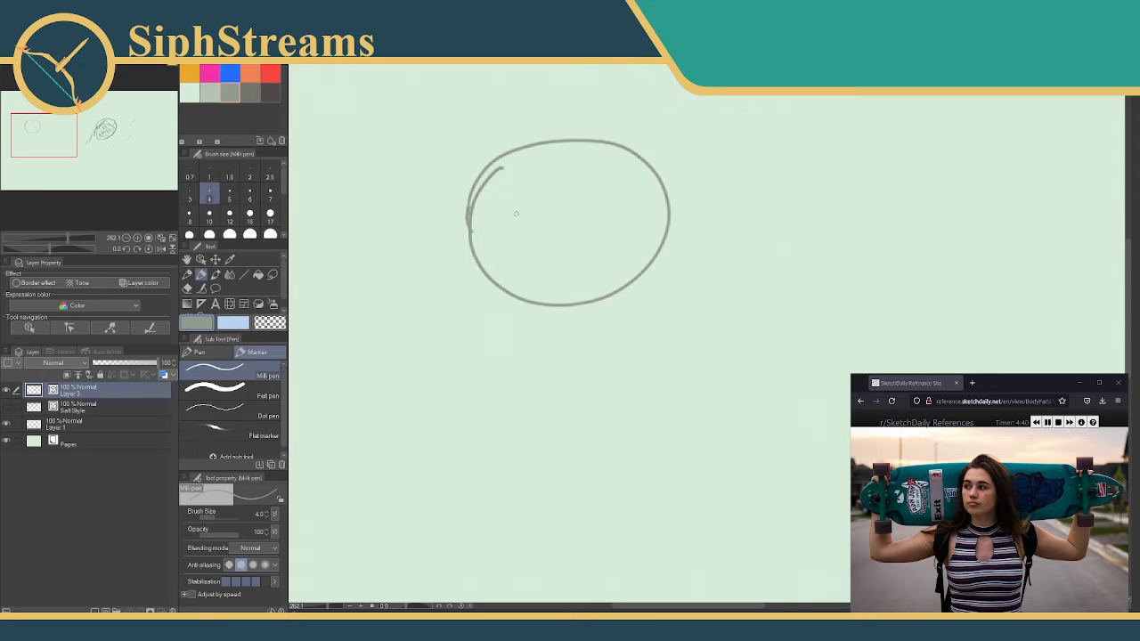
{"action": "mouse_move", "coordinate": [552, 144]}
{"action": "left_mouse_down"}
{"action": "mouse_move", "coordinate": [519, 215]}
{"action": "mouse_move", "coordinate": [549, 408]}
{"action": "left_mouse_up"}
{"action": "left_click_drag", "start_coordinate": [555, 145], "coordinate": [531, 392]}
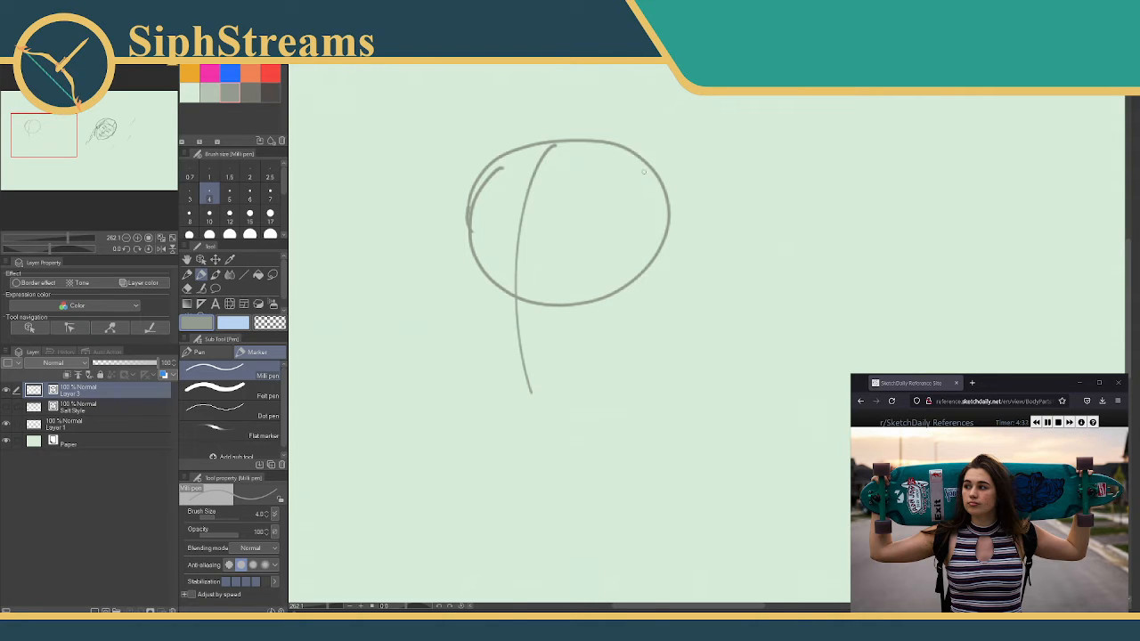
- Draw the narrow side-plane oval on the near side of the skull and cut off the far side with a matching curve
{"action": "left_click_drag", "start_coordinate": [642, 172], "coordinate": [625, 263]}
{"action": "mouse_move", "coordinate": [641, 171]}
{"action": "left_mouse_down"}
{"action": "mouse_move", "coordinate": [612, 239]}
{"action": "mouse_move", "coordinate": [625, 268]}
{"action": "left_mouse_up"}
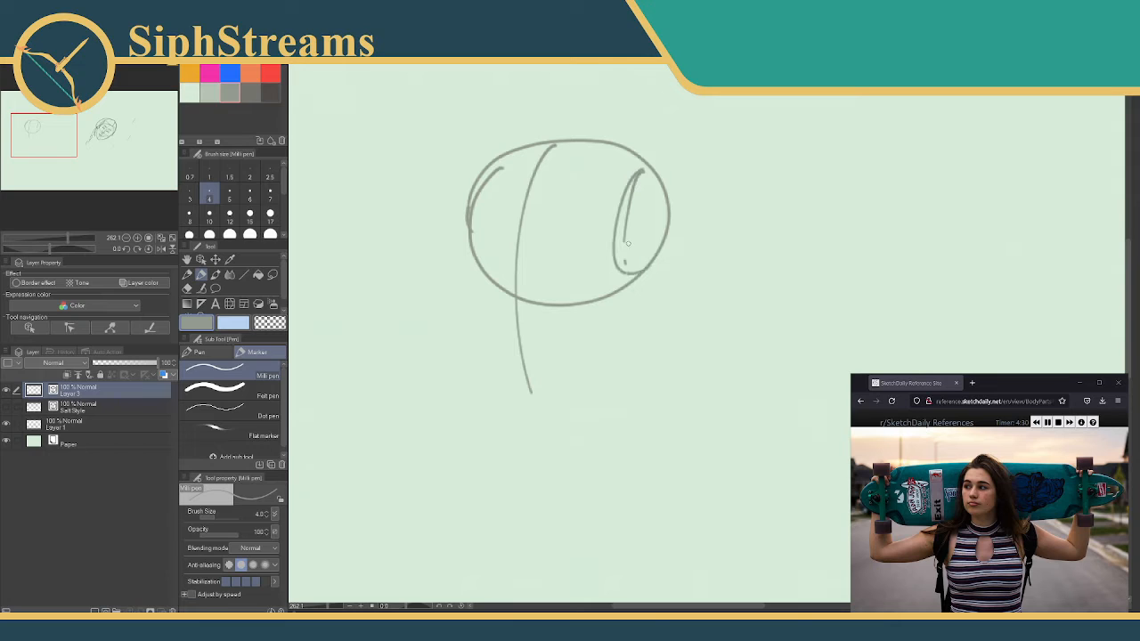
{"action": "mouse_move", "coordinate": [643, 181]}
{"action": "left_mouse_down"}
{"action": "mouse_move", "coordinate": [661, 196]}
{"action": "mouse_move", "coordinate": [663, 172]}
{"action": "left_mouse_up"}
{"action": "left_click_drag", "start_coordinate": [485, 175], "coordinate": [473, 244]}
- Erase the stray stroke inside the near side plane and the excess skull contour at the far side
{"action": "key", "text": "e"}
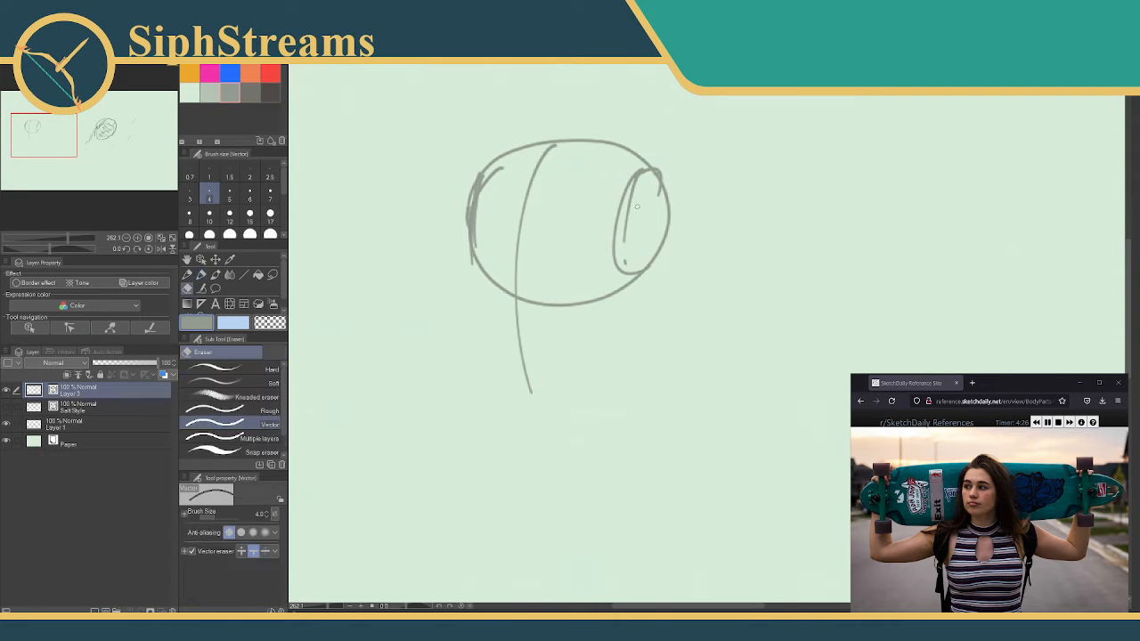
{"action": "left_click", "coordinate": [627, 223]}
{"action": "left_click", "coordinate": [470, 227]}
{"action": "left_click_drag", "start_coordinate": [470, 205], "coordinate": [469, 229]}
{"action": "key", "text": "p"}
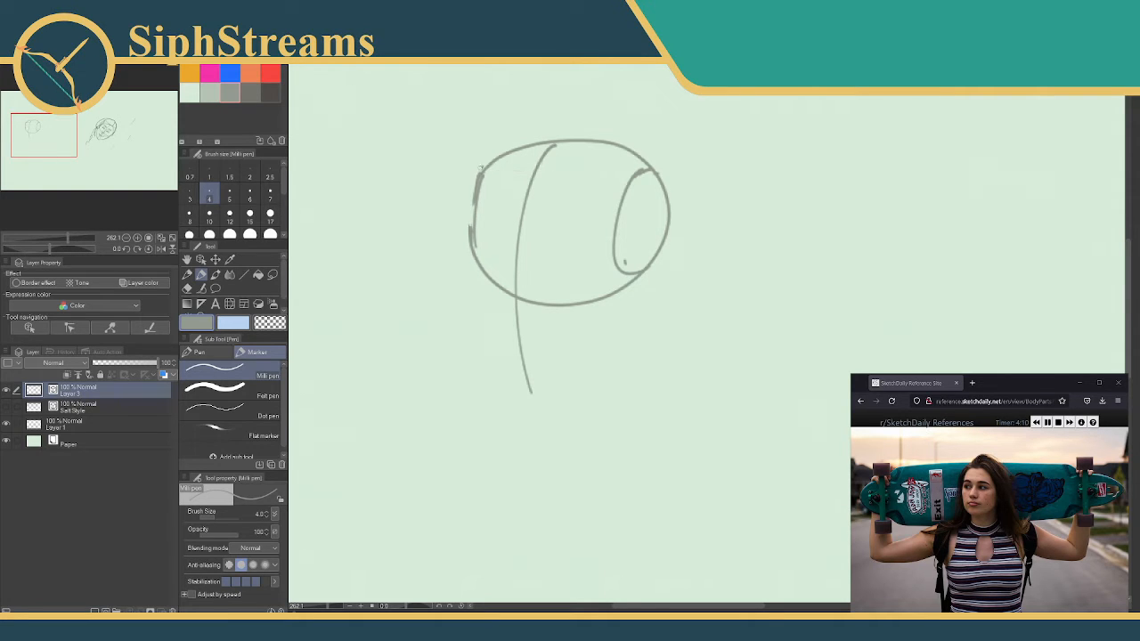
- Draw a downward-bowed guide curve across the forehead between the tops of the two side planes
{"action": "left_click_drag", "start_coordinate": [478, 173], "coordinate": [549, 167]}
{"action": "left_click_drag", "start_coordinate": [479, 173], "coordinate": [595, 171]}
{"action": "key", "text": "ctrl+z"}
{"action": "key", "text": "ctrl+z"}
{"action": "left_click_drag", "start_coordinate": [479, 172], "coordinate": [642, 166]}
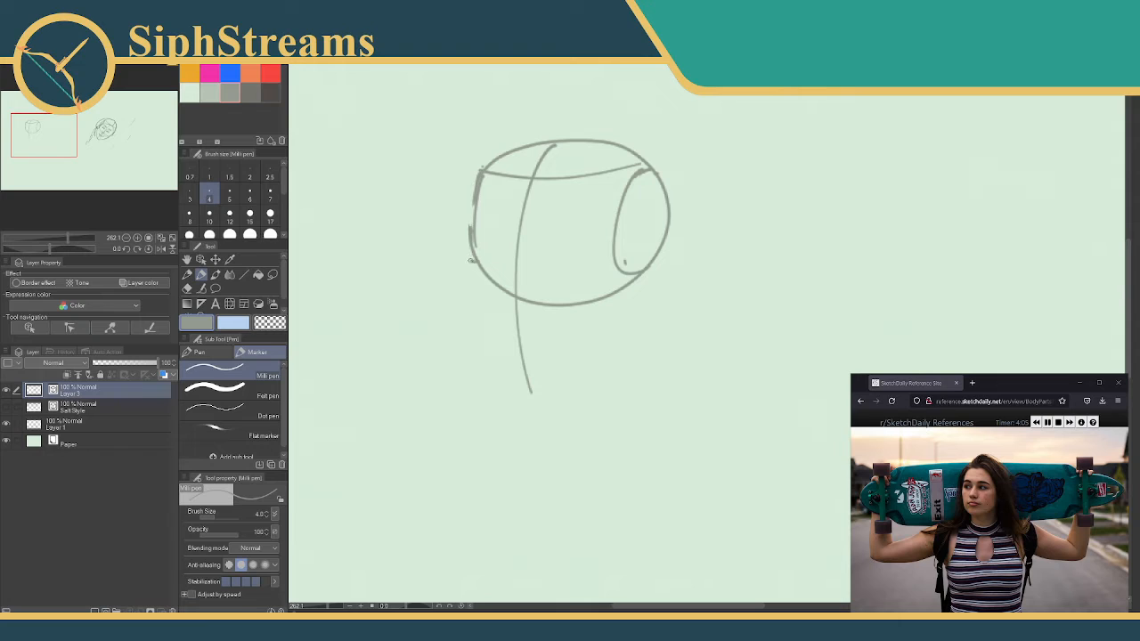
- Draw the lower guide curve around the ball between the bottoms of the two side planes
{"action": "left_click_drag", "start_coordinate": [475, 263], "coordinate": [659, 281]}
{"action": "key", "text": "ctrl+z"}
{"action": "mouse_move", "coordinate": [475, 261]}
{"action": "left_mouse_down"}
{"action": "mouse_move", "coordinate": [660, 276]}
{"action": "mouse_move", "coordinate": [553, 280]}
{"action": "left_mouse_up"}
{"action": "key", "text": "ctrl+z"}
{"action": "key", "text": "ctrl+z"}
{"action": "mouse_move", "coordinate": [643, 275]}
{"action": "left_mouse_down"}
{"action": "mouse_move", "coordinate": [497, 295]}
{"action": "mouse_move", "coordinate": [465, 285]}
{"action": "mouse_move", "coordinate": [555, 291]}
{"action": "left_mouse_up"}
{"action": "key", "text": "ctrl+z"}
{"action": "key", "text": "e"}
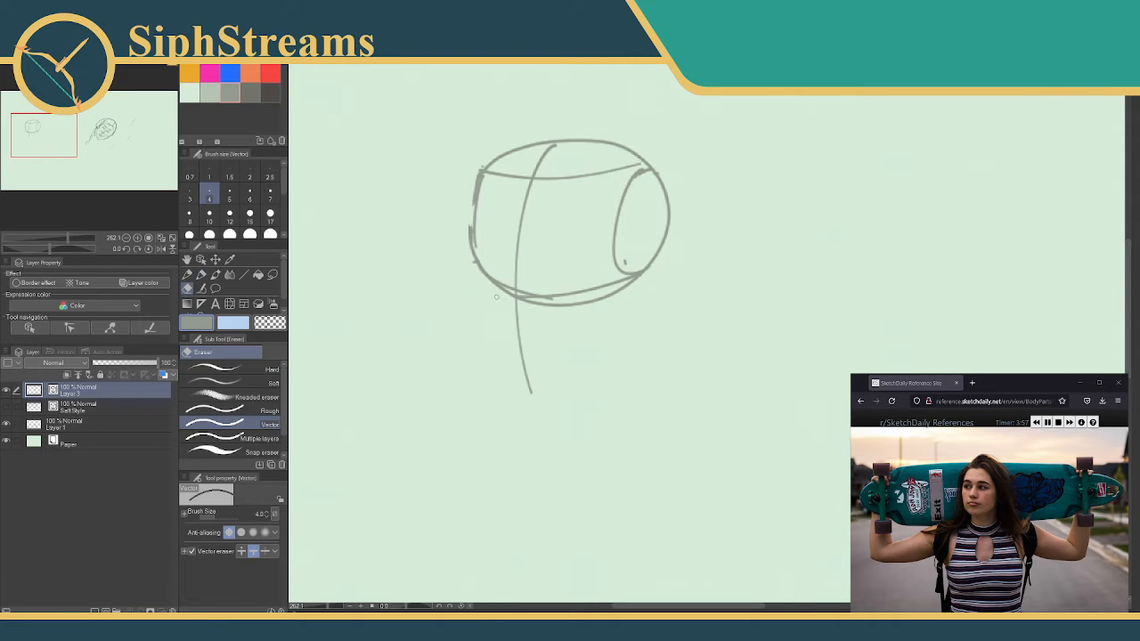
{"action": "key", "text": "p"}
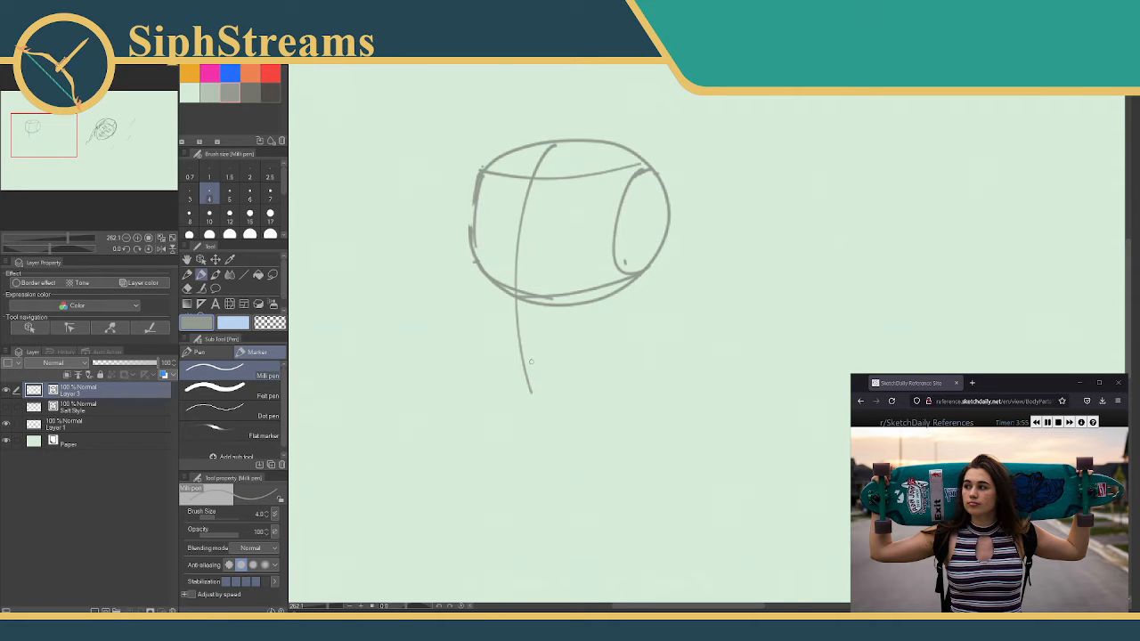
- Mark the chin near the lower end of the centre line and divide the near side plane with a vertical line
{"action": "left_click_drag", "start_coordinate": [523, 368], "coordinate": [537, 366]}
{"action": "left_click_drag", "start_coordinate": [526, 369], "coordinate": [589, 352]}
{"action": "key", "text": "ctrl+z"}
{"action": "key", "text": "ctrl+z"}
{"action": "left_click_drag", "start_coordinate": [648, 176], "coordinate": [642, 262]}
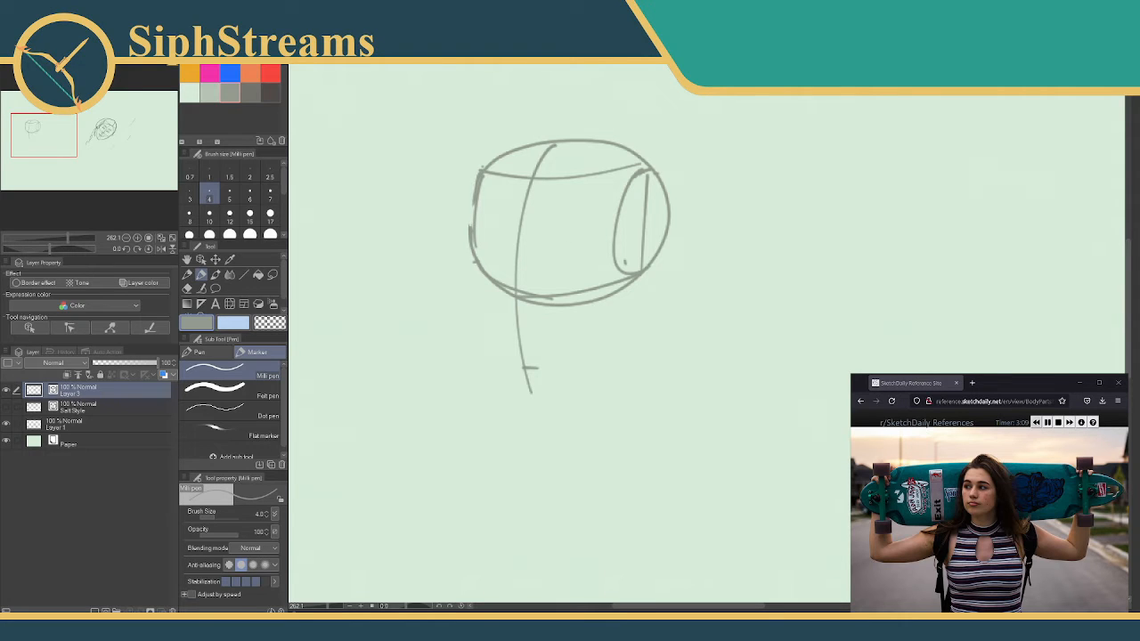
- Pause the reference timer and draw the near jaw from the chin mark up to the side plane, cleaning up its corner
{"action": "left_click", "coordinate": [1048, 423]}
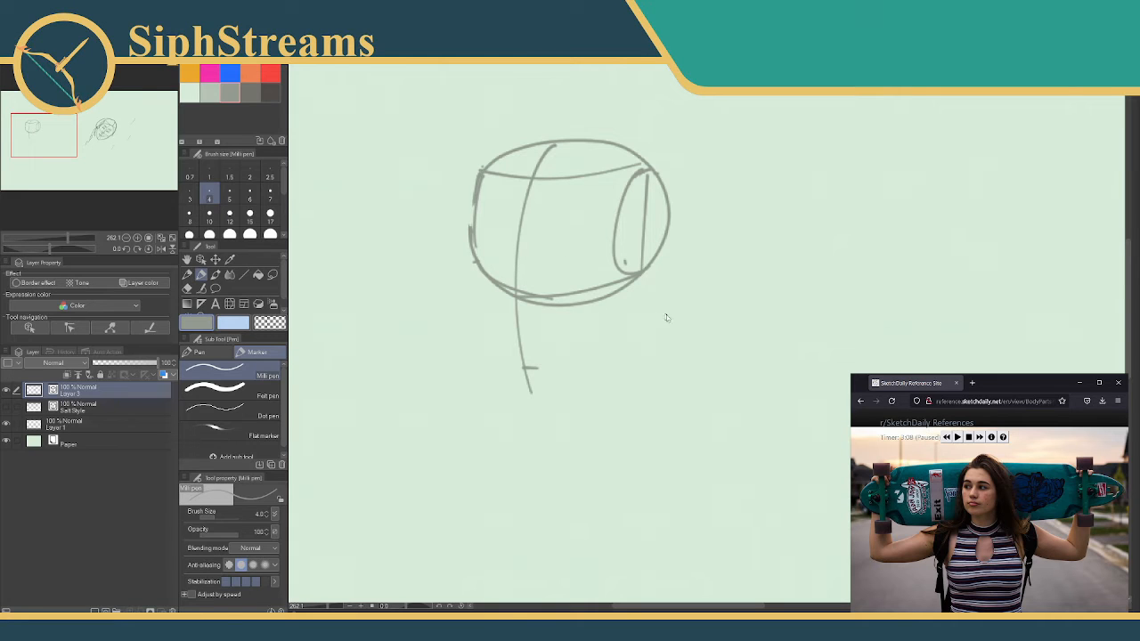
{"action": "left_click", "coordinate": [340, 312]}
{"action": "left_click_drag", "start_coordinate": [524, 367], "coordinate": [582, 354]}
{"action": "mouse_move", "coordinate": [643, 272]}
{"action": "left_mouse_down"}
{"action": "mouse_move", "coordinate": [634, 326]}
{"action": "mouse_move", "coordinate": [643, 279]}
{"action": "mouse_move", "coordinate": [636, 314]}
{"action": "mouse_move", "coordinate": [576, 358]}
{"action": "left_mouse_up"}
{"action": "mouse_move", "coordinate": [643, 276]}
{"action": "left_mouse_down"}
{"action": "mouse_move", "coordinate": [625, 338]}
{"action": "mouse_move", "coordinate": [552, 363]}
{"action": "left_mouse_up"}
{"action": "key", "text": "e"}
{"action": "left_click_drag", "start_coordinate": [642, 307], "coordinate": [637, 323]}
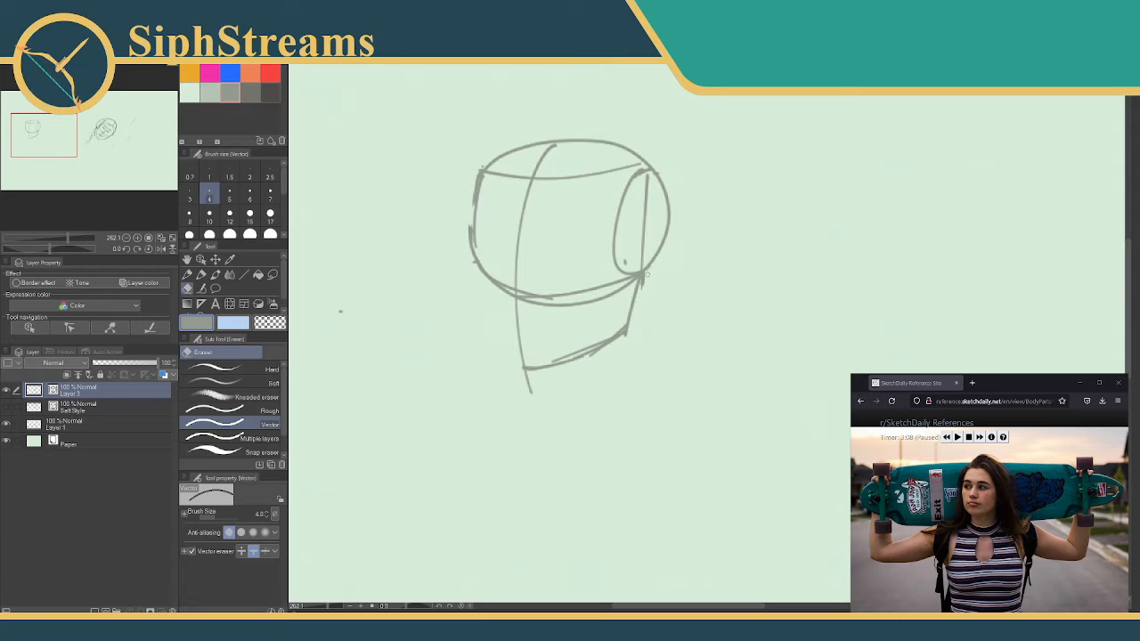
{"action": "key", "text": "p"}
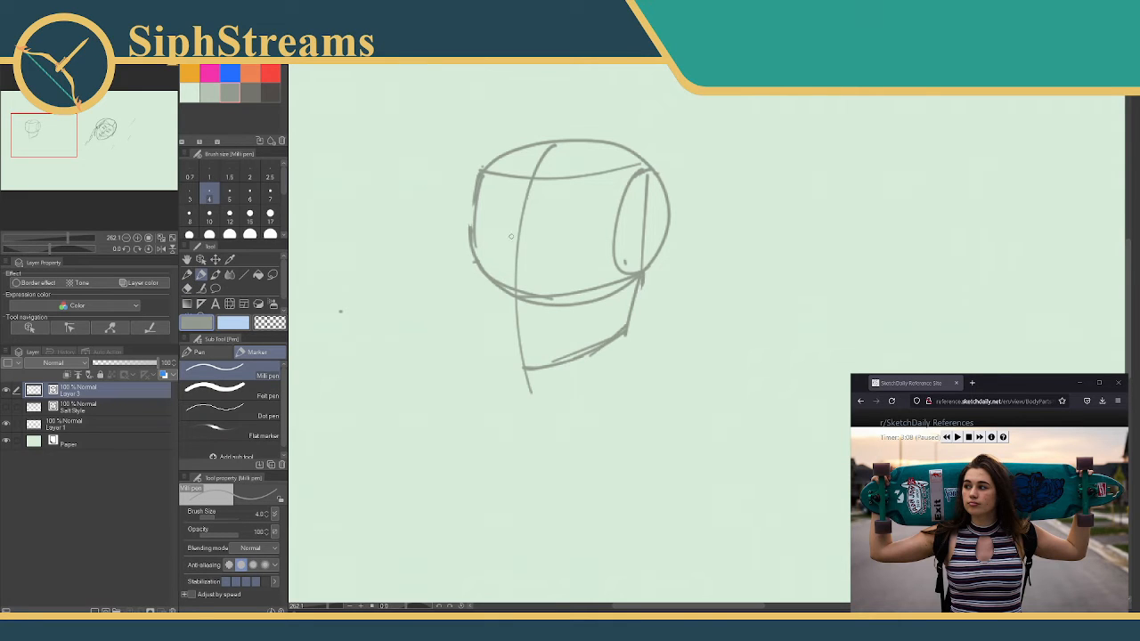
- Mark the nose bridge, nose base and mouth levels with short dashes on the face centre line
{"action": "left_click_drag", "start_coordinate": [514, 228], "coordinate": [527, 229]}
{"action": "left_click_drag", "start_coordinate": [510, 295], "coordinate": [527, 301]}
{"action": "left_click_drag", "start_coordinate": [512, 319], "coordinate": [514, 316]}
- Draw the far jaw from the side plane down to the chin and resume the reference timer
{"action": "left_click_drag", "start_coordinate": [476, 264], "coordinate": [484, 338]}
{"action": "left_click_drag", "start_coordinate": [513, 366], "coordinate": [481, 313]}
{"action": "left_click", "coordinate": [957, 437]}
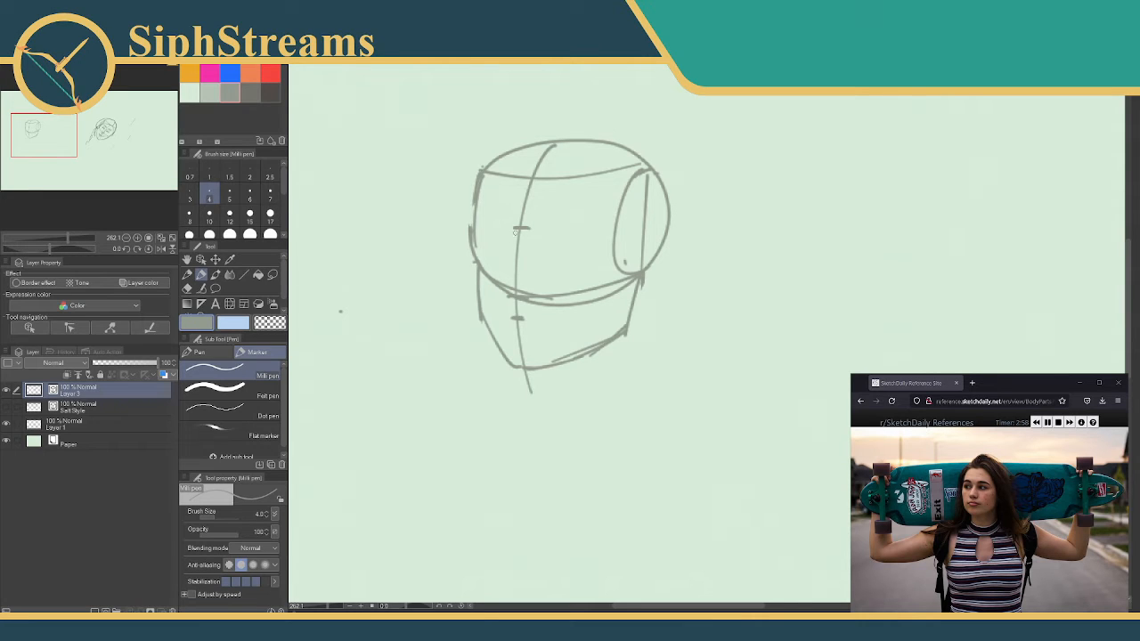
{"action": "mouse_move", "coordinate": [520, 229]}
{"action": "left_mouse_down"}
{"action": "mouse_move", "coordinate": [498, 279]}
{"action": "mouse_move", "coordinate": [505, 295]}
{"action": "mouse_move", "coordinate": [495, 294]}
{"action": "mouse_move", "coordinate": [531, 294]}
{"action": "left_mouse_up"}
{"action": "key", "text": "ctrl+z"}
{"action": "key", "text": "ctrl+z"}
{"action": "key", "text": "ctrl+z"}
{"action": "left_click_drag", "start_coordinate": [495, 294], "coordinate": [509, 299]}
{"action": "key", "text": "ctrl+z"}
{"action": "key", "text": "ctrl+z"}
- Draw the neck below the jaw with two vertical sides and a curved base line
{"action": "left_click_drag", "start_coordinate": [641, 278], "coordinate": [640, 372]}
{"action": "mouse_move", "coordinate": [512, 386]}
{"action": "left_mouse_down"}
{"action": "mouse_move", "coordinate": [511, 414]}
{"action": "mouse_move", "coordinate": [642, 371]}
{"action": "left_mouse_up"}
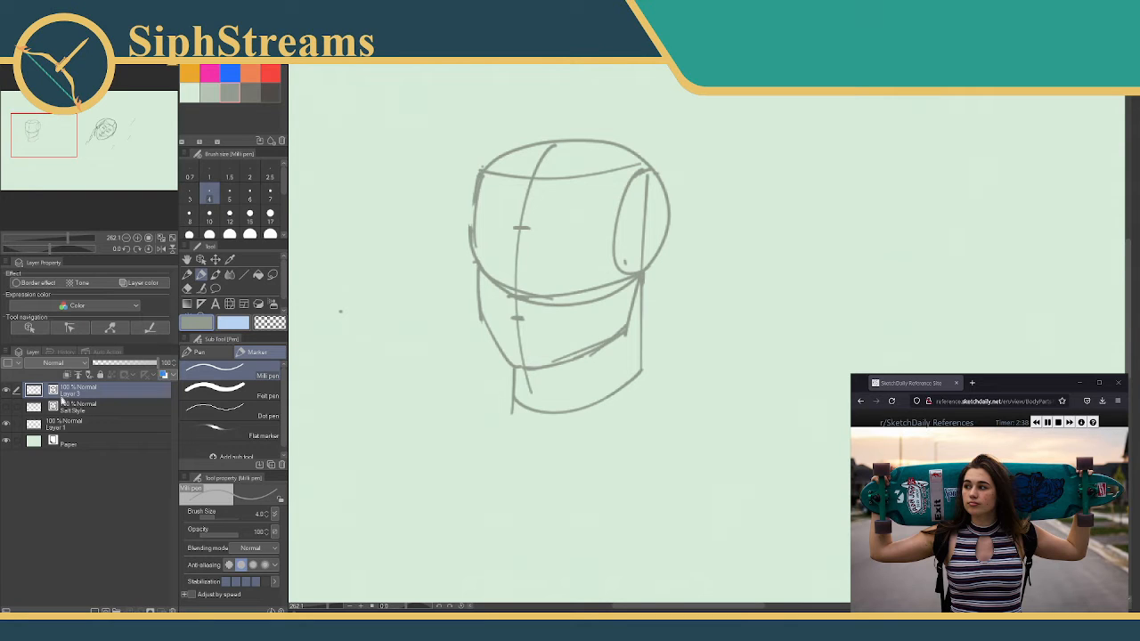
- Switch to the second-darkest grey with brush size 3 and draw the nose's bridge, tip and nostril along the centre line
{"action": "left_click", "coordinate": [249, 92]}
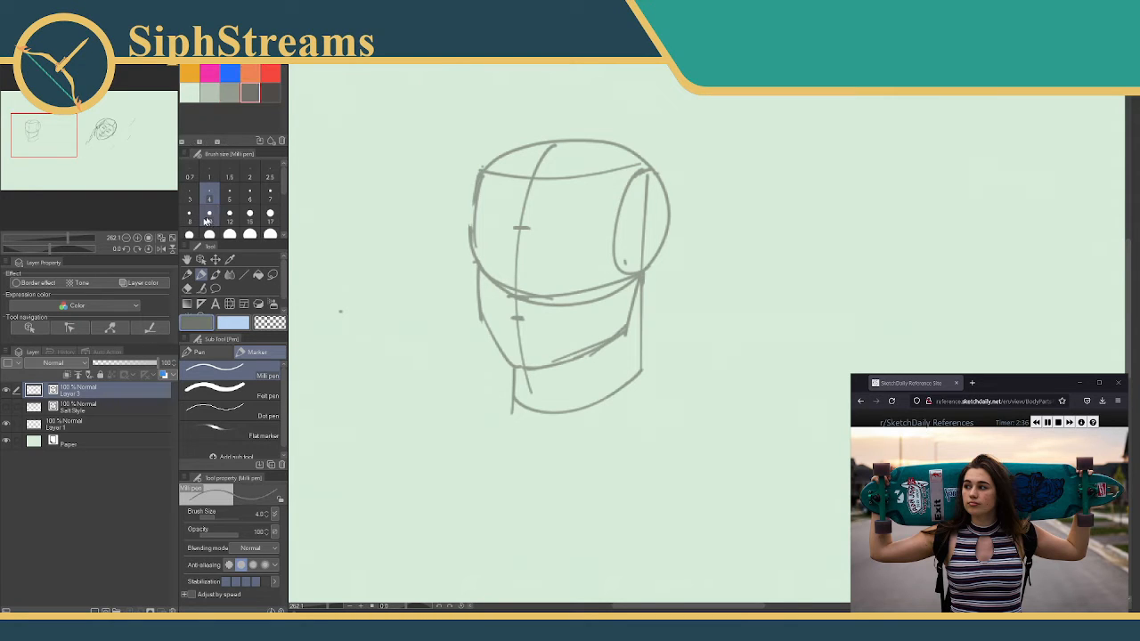
{"action": "left_click", "coordinate": [191, 195]}
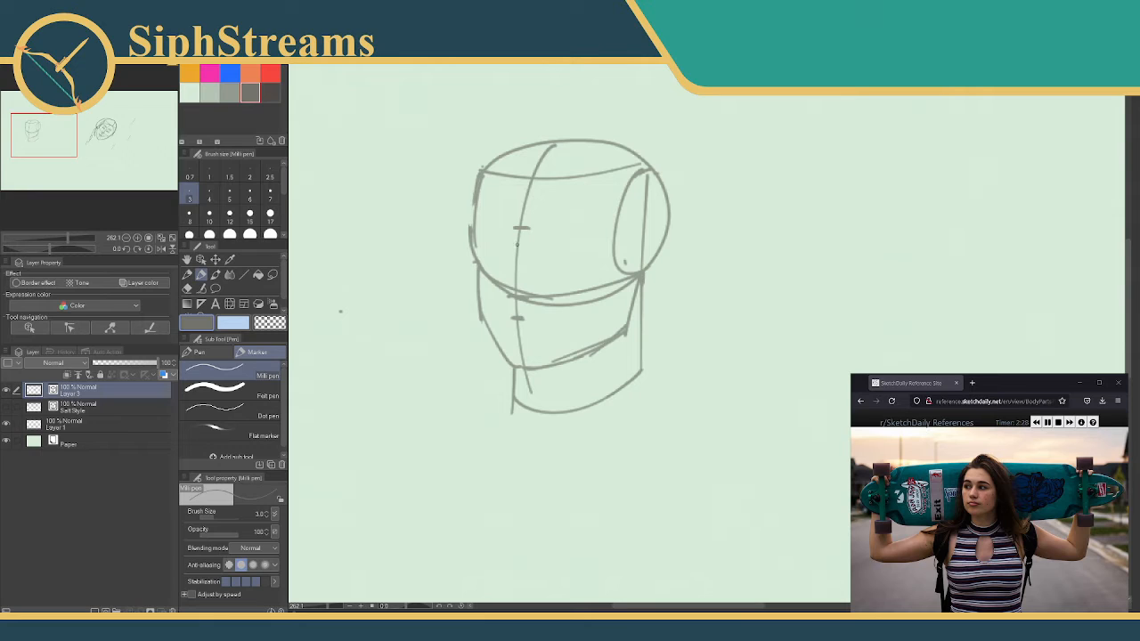
{"action": "left_click_drag", "start_coordinate": [523, 228], "coordinate": [499, 287]}
{"action": "key", "text": "ctrl+z"}
{"action": "key", "text": "ctrl+z"}
{"action": "key", "text": "ctrl+z"}
{"action": "left_click_drag", "start_coordinate": [522, 231], "coordinate": [499, 298]}
{"action": "key", "text": "ctrl+z"}
{"action": "left_click_drag", "start_coordinate": [516, 243], "coordinate": [500, 291]}
{"action": "key", "text": "ctrl+z"}
{"action": "left_click_drag", "start_coordinate": [516, 247], "coordinate": [490, 296]}
{"action": "key", "text": "ctrl+z"}
{"action": "mouse_move", "coordinate": [517, 251]}
{"action": "left_mouse_down"}
{"action": "mouse_move", "coordinate": [497, 304]}
{"action": "mouse_move", "coordinate": [525, 322]}
{"action": "mouse_move", "coordinate": [535, 301]}
{"action": "mouse_move", "coordinate": [531, 311]}
{"action": "left_mouse_up"}
{"action": "key", "text": "ctrl+z"}
{"action": "key", "text": "ctrl+z"}
{"action": "key", "text": "ctrl+z"}
{"action": "key", "text": "ctrl+z"}
{"action": "key", "text": "ctrl+z"}
{"action": "key", "text": "ctrl+z"}
{"action": "mouse_move", "coordinate": [520, 232]}
{"action": "left_mouse_down"}
{"action": "mouse_move", "coordinate": [504, 276]}
{"action": "mouse_move", "coordinate": [532, 301]}
{"action": "left_mouse_up"}
- Draw the lips at the mouth mark and add a slanted crossing line over the near side plane
{"action": "mouse_move", "coordinate": [504, 321]}
{"action": "left_mouse_down"}
{"action": "mouse_move", "coordinate": [550, 324]}
{"action": "mouse_move", "coordinate": [520, 312]}
{"action": "mouse_move", "coordinate": [547, 322]}
{"action": "left_mouse_up"}
{"action": "key", "text": "ctrl+z"}
{"action": "left_click_drag", "start_coordinate": [506, 327], "coordinate": [533, 328]}
{"action": "key", "text": "ctrl+z"}
{"action": "key", "text": "ctrl+z"}
{"action": "key", "text": "ctrl+z"}
{"action": "key", "text": "ctrl+z"}
{"action": "left_click_drag", "start_coordinate": [618, 233], "coordinate": [668, 212]}
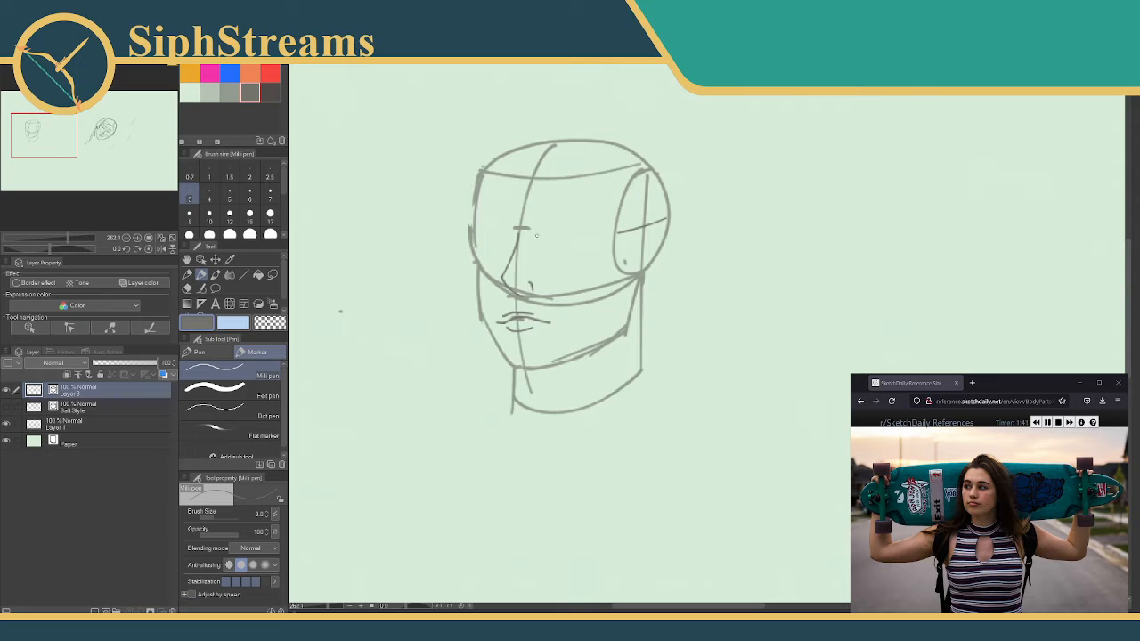
- Draw both eyes with irises and the arched eyebrows above them on either side of the nose bridge
{"action": "left_click_drag", "start_coordinate": [520, 228], "coordinate": [531, 228]}
{"action": "mouse_move", "coordinate": [531, 236]}
{"action": "left_mouse_down"}
{"action": "mouse_move", "coordinate": [575, 239]}
{"action": "mouse_move", "coordinate": [546, 247]}
{"action": "mouse_move", "coordinate": [574, 243]}
{"action": "mouse_move", "coordinate": [546, 231]}
{"action": "mouse_move", "coordinate": [547, 242]}
{"action": "mouse_move", "coordinate": [546, 228]}
{"action": "mouse_move", "coordinate": [554, 232]}
{"action": "left_mouse_up"}
{"action": "key", "text": "ctrl+z"}
{"action": "key", "text": "ctrl+z"}
{"action": "mouse_move", "coordinate": [527, 214]}
{"action": "left_mouse_down"}
{"action": "mouse_move", "coordinate": [569, 205]}
{"action": "mouse_move", "coordinate": [586, 224]}
{"action": "mouse_move", "coordinate": [528, 217]}
{"action": "mouse_move", "coordinate": [567, 218]}
{"action": "left_mouse_up"}
{"action": "mouse_move", "coordinate": [504, 212]}
{"action": "left_mouse_down"}
{"action": "mouse_move", "coordinate": [473, 215]}
{"action": "mouse_move", "coordinate": [506, 215]}
{"action": "left_mouse_up"}
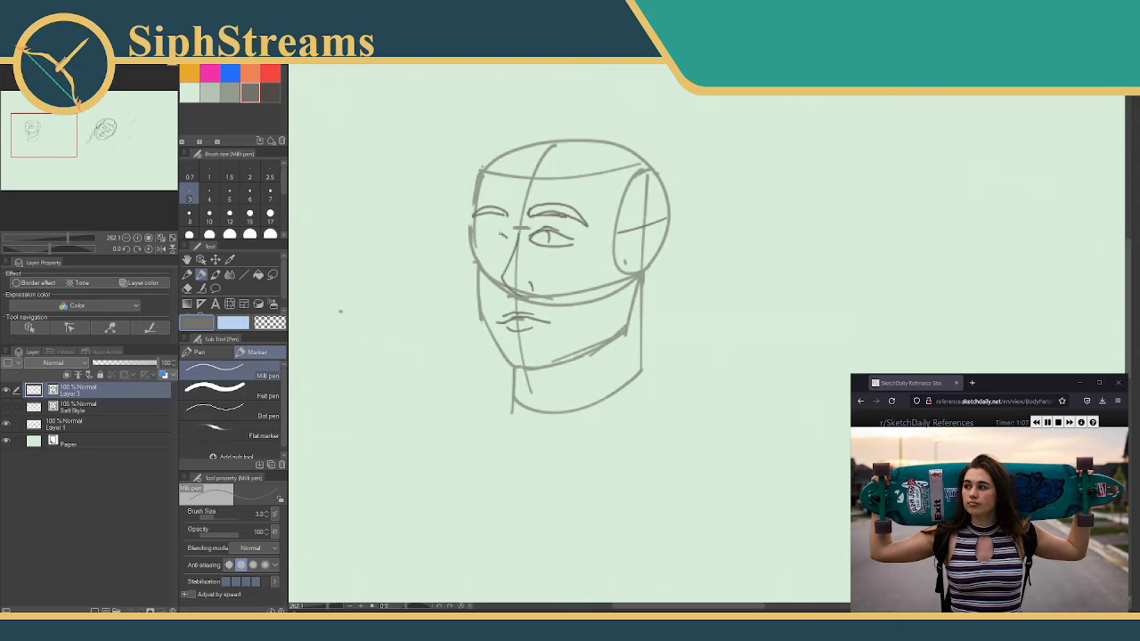
{"action": "left_click_drag", "start_coordinate": [502, 231], "coordinate": [481, 238]}
{"action": "mouse_move", "coordinate": [482, 239]}
{"action": "left_mouse_down"}
{"action": "mouse_move", "coordinate": [505, 238]}
{"action": "mouse_move", "coordinate": [479, 234]}
{"action": "left_mouse_up"}
- Outline the face from the far cheek around the chin to the near jaw, and draw the hairline across the forehead
{"action": "left_click_drag", "start_coordinate": [475, 216], "coordinate": [475, 289]}
{"action": "key", "text": "ctrl+z"}
{"action": "mouse_move", "coordinate": [469, 244]}
{"action": "left_mouse_down"}
{"action": "mouse_move", "coordinate": [516, 366]}
{"action": "mouse_move", "coordinate": [569, 361]}
{"action": "mouse_move", "coordinate": [624, 330]}
{"action": "mouse_move", "coordinate": [631, 294]}
{"action": "left_mouse_up"}
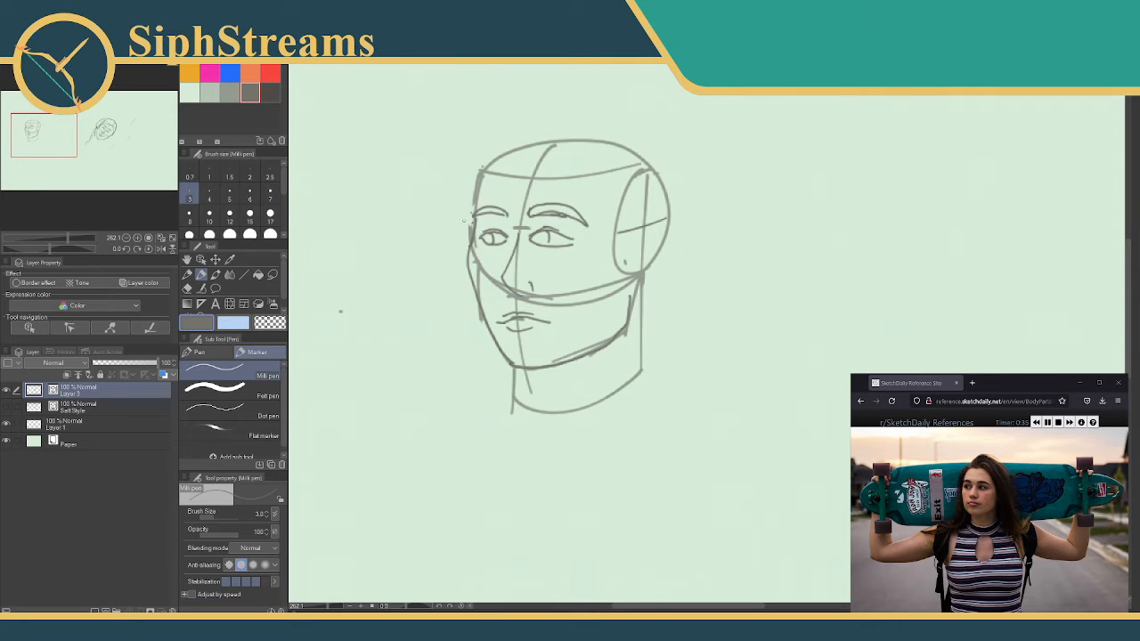
{"action": "mouse_move", "coordinate": [473, 210]}
{"action": "left_mouse_down"}
{"action": "mouse_move", "coordinate": [489, 168]}
{"action": "mouse_move", "coordinate": [512, 153]}
{"action": "mouse_move", "coordinate": [589, 155]}
{"action": "mouse_move", "coordinate": [631, 201]}
{"action": "left_mouse_up"}
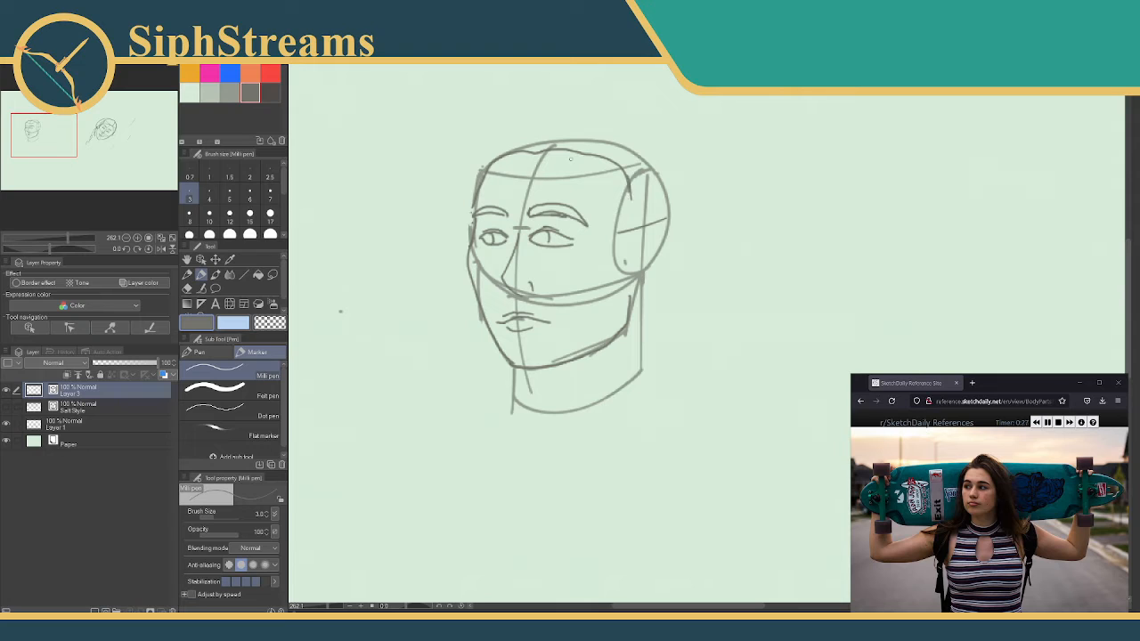
- Draw the long hair falling from a raised crown past both sides of the face, with ends flaring outward
{"action": "mouse_move", "coordinate": [522, 141]}
{"action": "left_mouse_down"}
{"action": "mouse_move", "coordinate": [631, 89]}
{"action": "mouse_move", "coordinate": [666, 150]}
{"action": "mouse_move", "coordinate": [743, 408]}
{"action": "mouse_move", "coordinate": [834, 396]}
{"action": "left_mouse_up"}
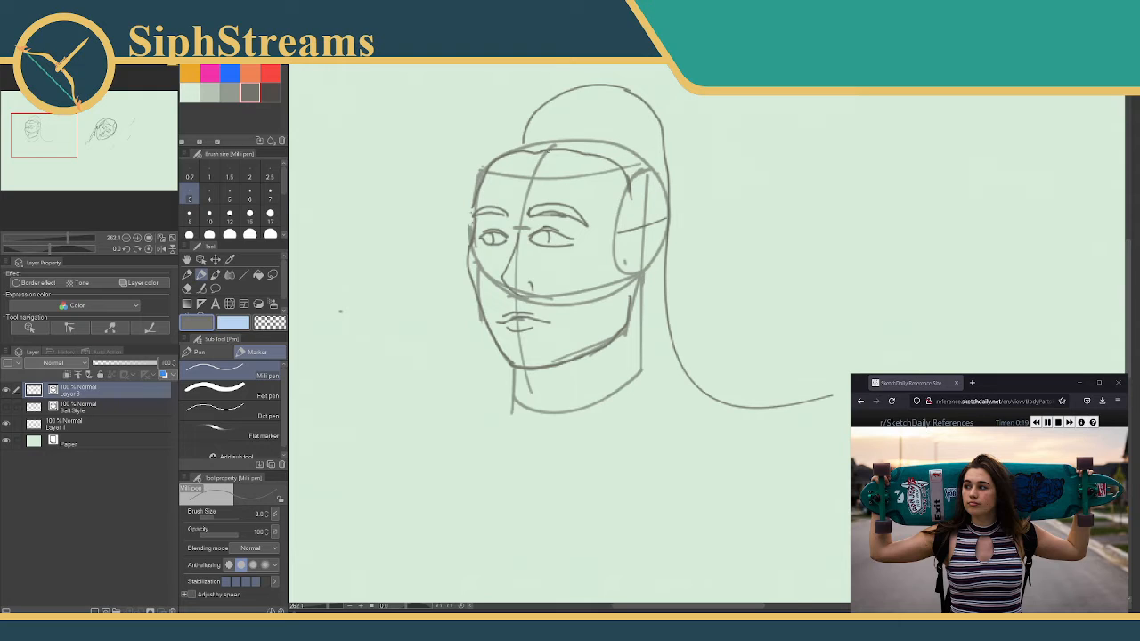
{"action": "mouse_move", "coordinate": [549, 150]}
{"action": "left_mouse_down"}
{"action": "mouse_move", "coordinate": [614, 169]}
{"action": "mouse_move", "coordinate": [634, 206]}
{"action": "mouse_move", "coordinate": [629, 349]}
{"action": "mouse_move", "coordinate": [738, 413]}
{"action": "mouse_move", "coordinate": [771, 410]}
{"action": "left_mouse_up"}
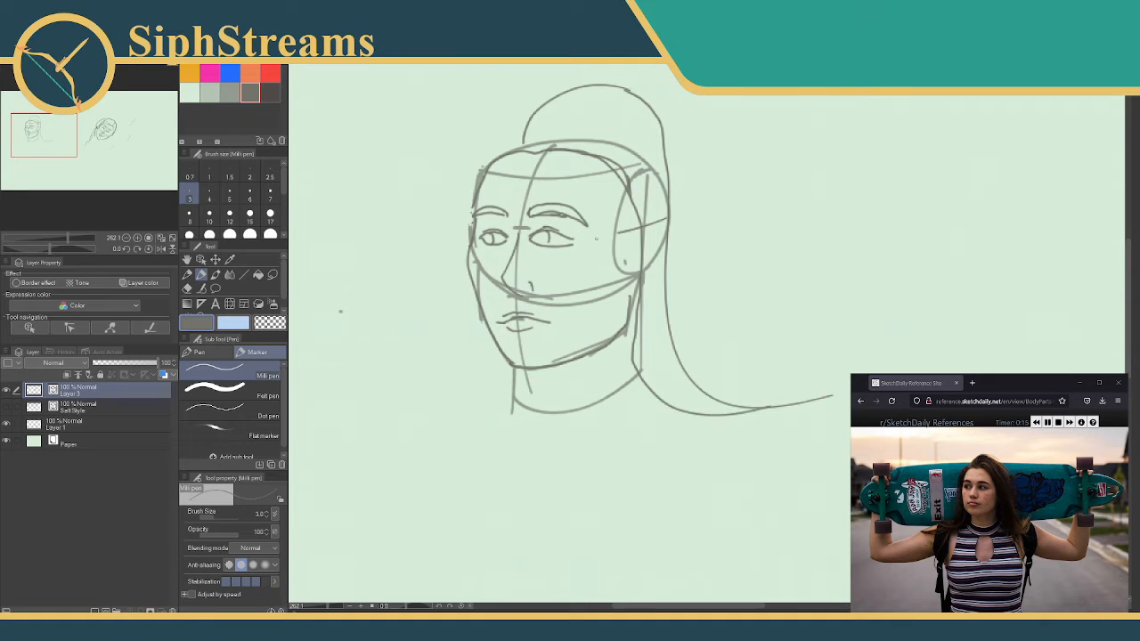
{"action": "left_click_drag", "start_coordinate": [502, 153], "coordinate": [487, 166]}
{"action": "mouse_move", "coordinate": [511, 381]}
{"action": "left_mouse_down"}
{"action": "mouse_move", "coordinate": [427, 406]}
{"action": "mouse_move", "coordinate": [361, 364]}
{"action": "left_mouse_up"}
{"action": "mouse_move", "coordinate": [362, 365]}
{"action": "left_mouse_down"}
{"action": "mouse_move", "coordinate": [436, 395]}
{"action": "mouse_move", "coordinate": [488, 390]}
{"action": "left_mouse_up"}
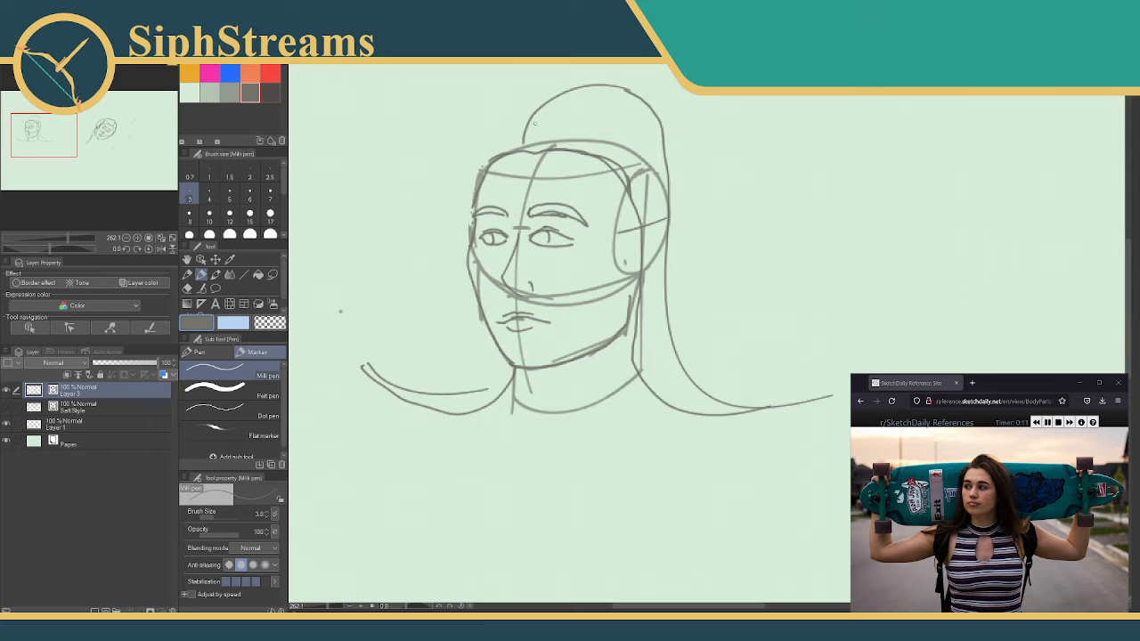
{"action": "mouse_move", "coordinate": [529, 123]}
{"action": "left_mouse_down"}
{"action": "mouse_move", "coordinate": [489, 136]}
{"action": "mouse_move", "coordinate": [446, 187]}
{"action": "mouse_move", "coordinate": [435, 277]}
{"action": "mouse_move", "coordinate": [465, 386]}
{"action": "left_mouse_up"}
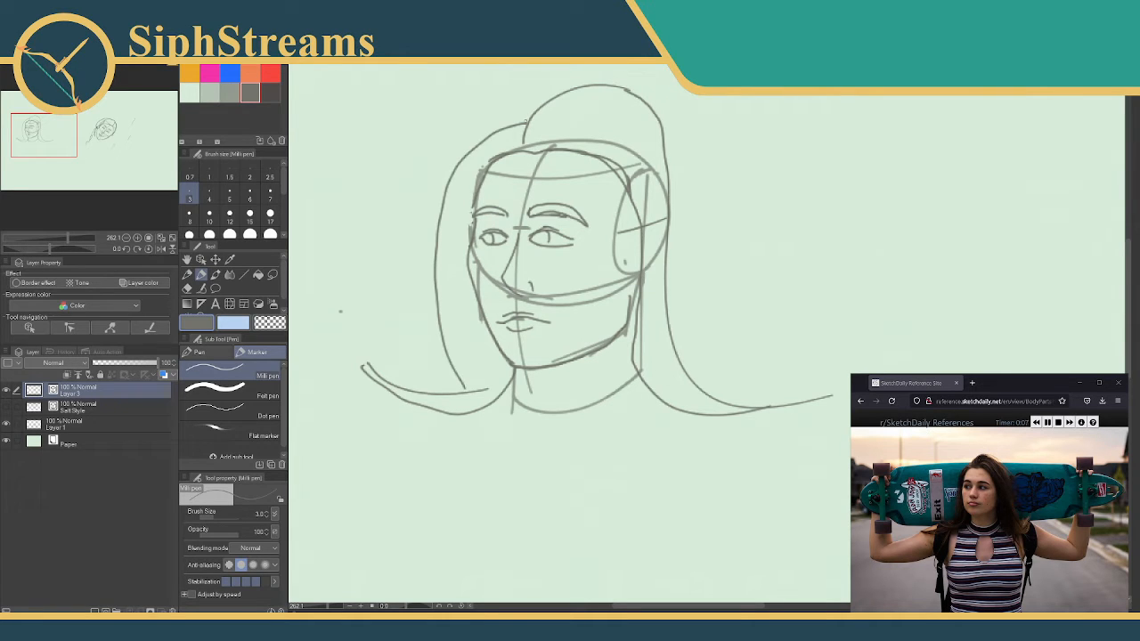
- Enlarge the near-side hair with a higher crown contour sweeping to a flipped tip, and add an inner strand line
{"action": "left_click_drag", "start_coordinate": [524, 150], "coordinate": [563, 64]}
{"action": "mouse_move", "coordinate": [662, 65]}
{"action": "left_mouse_down"}
{"action": "mouse_move", "coordinate": [704, 114]}
{"action": "mouse_move", "coordinate": [696, 219]}
{"action": "mouse_move", "coordinate": [755, 360]}
{"action": "mouse_move", "coordinate": [845, 343]}
{"action": "mouse_move", "coordinate": [730, 415]}
{"action": "left_mouse_up"}
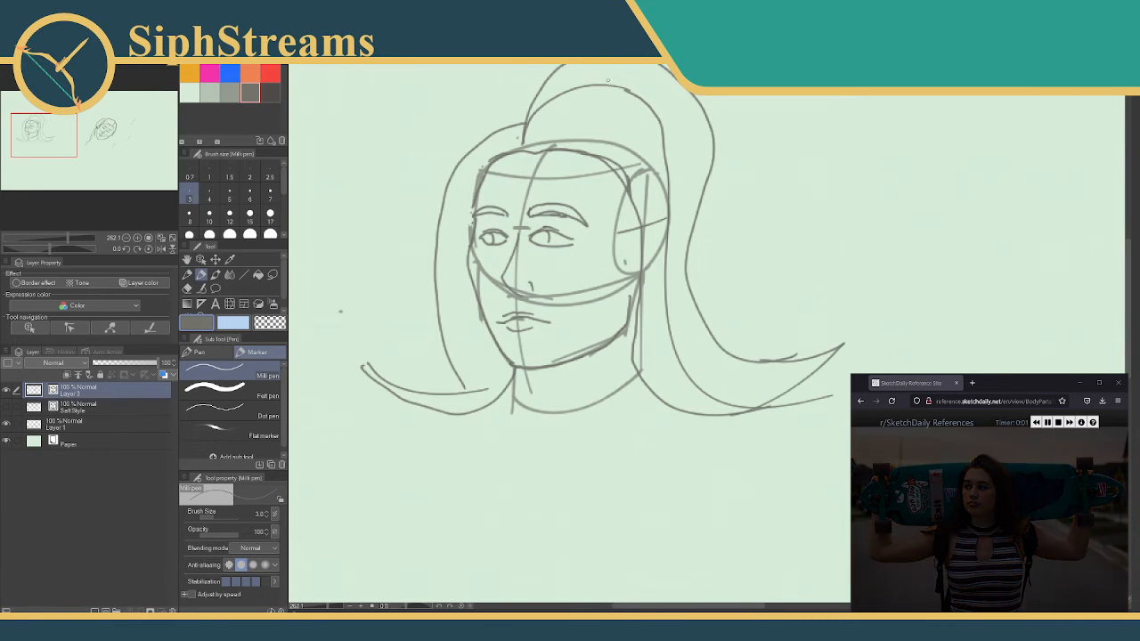
{"action": "mouse_move", "coordinate": [546, 140]}
{"action": "left_mouse_down"}
{"action": "mouse_move", "coordinate": [596, 106]}
{"action": "mouse_move", "coordinate": [671, 135]}
{"action": "mouse_move", "coordinate": [681, 242]}
{"action": "mouse_move", "coordinate": [668, 278]}
{"action": "left_mouse_up"}
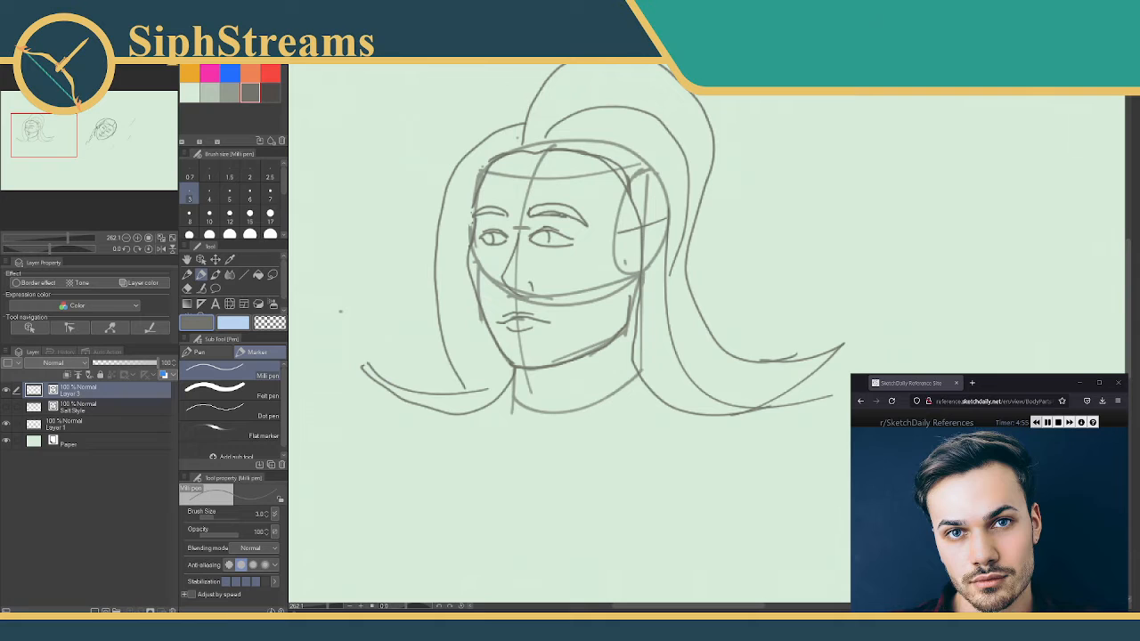
- Go back to the previous reference photo of the woman with the skateboard and pause its timer
{"action": "left_click", "coordinate": [1036, 422]}
{"action": "left_click", "coordinate": [1048, 422]}
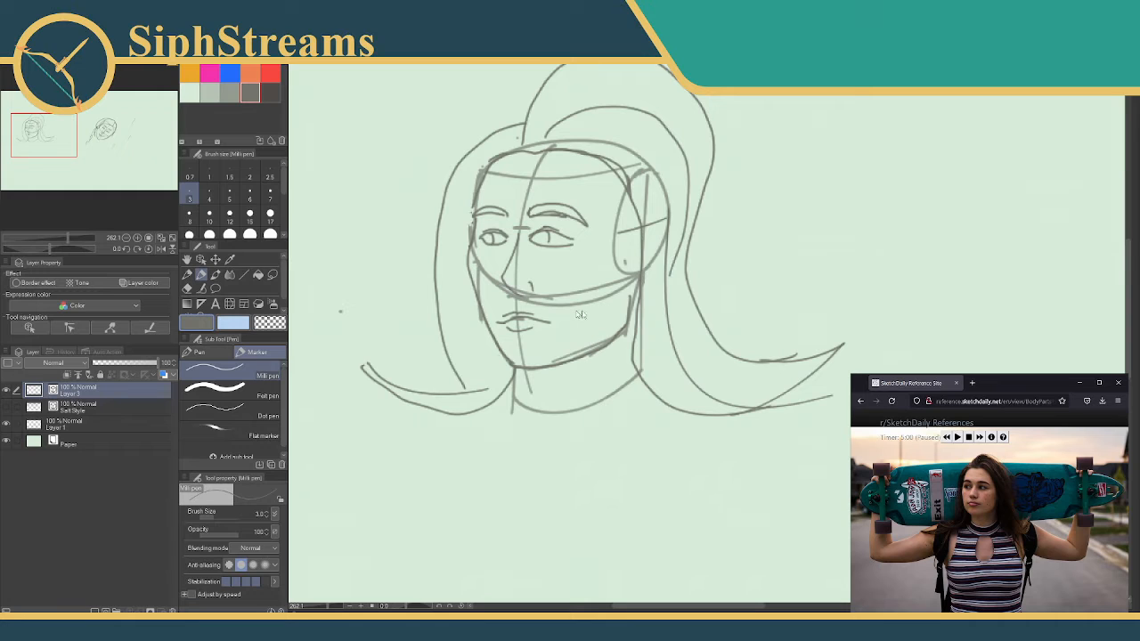
{"action": "left_click", "coordinate": [154, 573]}
{"action": "scroll", "coordinate": [340, 310], "scroll_direction": "up", "scroll_amount": 3}
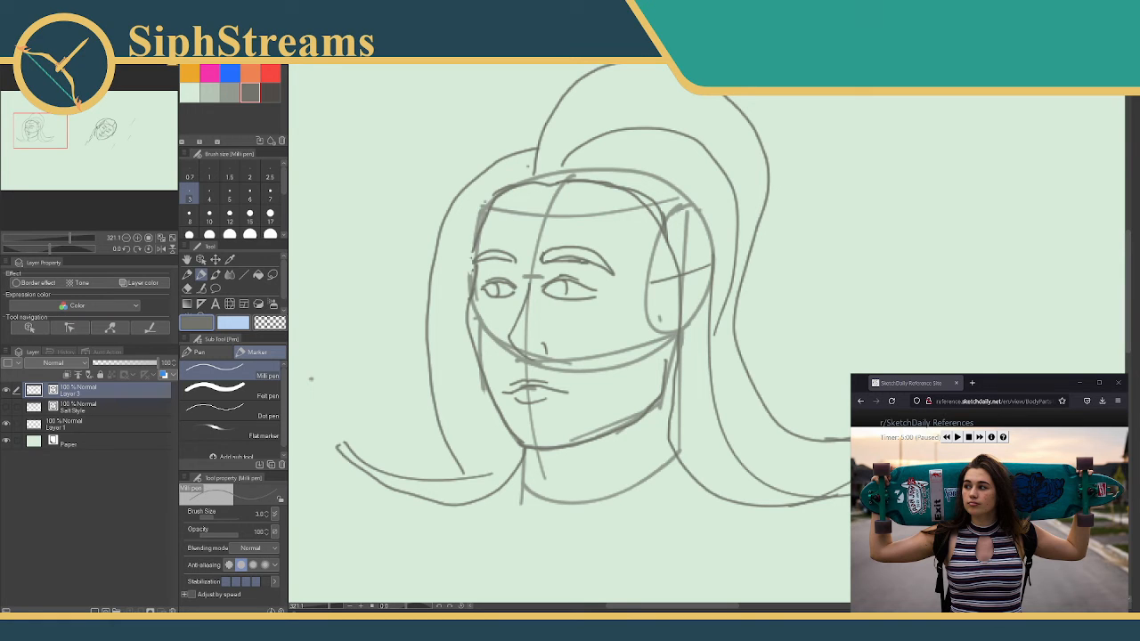
{"action": "left_click_drag", "start_coordinate": [153, 143], "coordinate": [191, 133]}
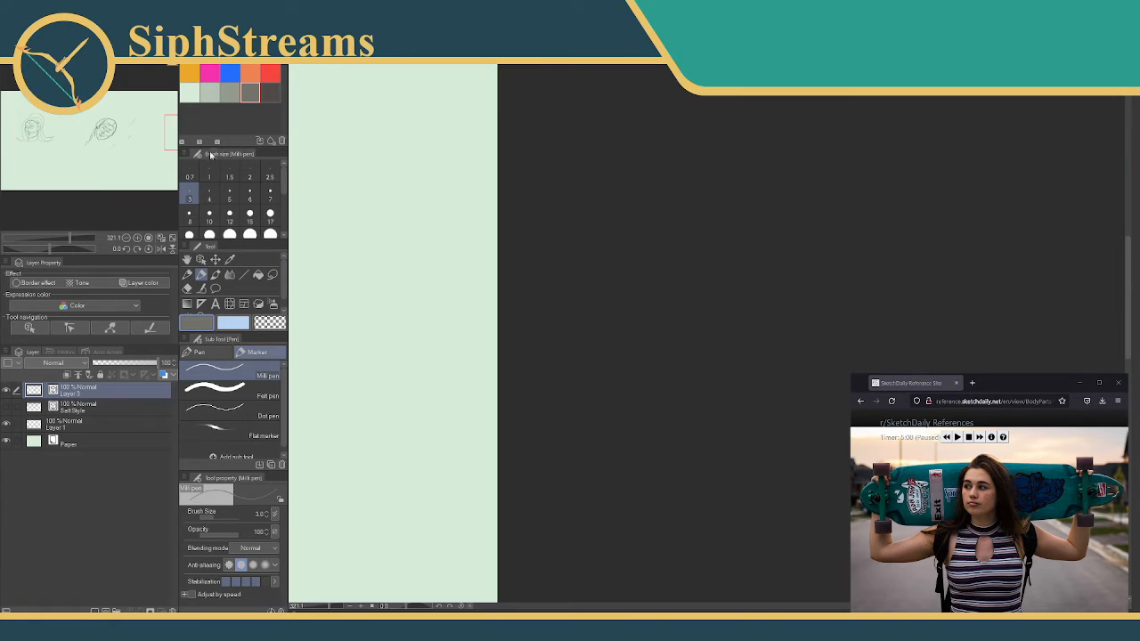
{"action": "left_click_drag", "start_coordinate": [391, 243], "coordinate": [945, 312]}
{"action": "left_click_drag", "start_coordinate": [539, 255], "coordinate": [1018, 285]}
{"action": "left_click_drag", "start_coordinate": [517, 294], "coordinate": [1021, 205]}
{"action": "left_click_drag", "start_coordinate": [454, 285], "coordinate": [988, 234]}
{"action": "mouse_move", "coordinate": [454, 230]}
{"action": "left_mouse_down"}
{"action": "mouse_move", "coordinate": [800, 254]}
{"action": "mouse_move", "coordinate": [767, 240]}
{"action": "mouse_move", "coordinate": [766, 272]}
{"action": "left_mouse_up"}
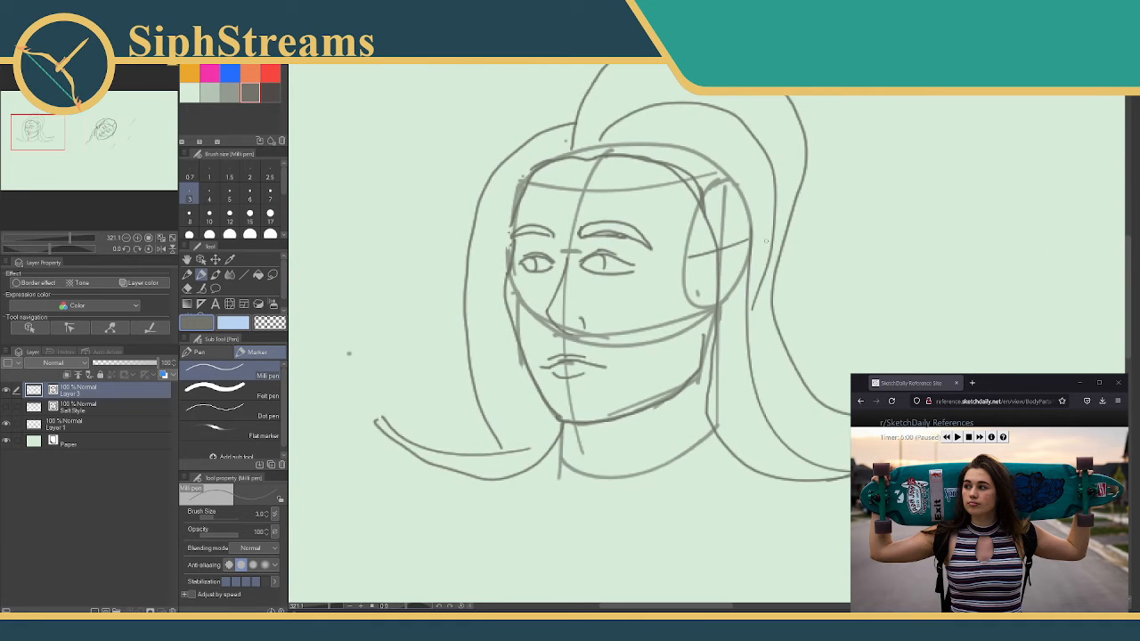
{"action": "left_click_drag", "start_coordinate": [786, 219], "coordinate": [779, 242]}
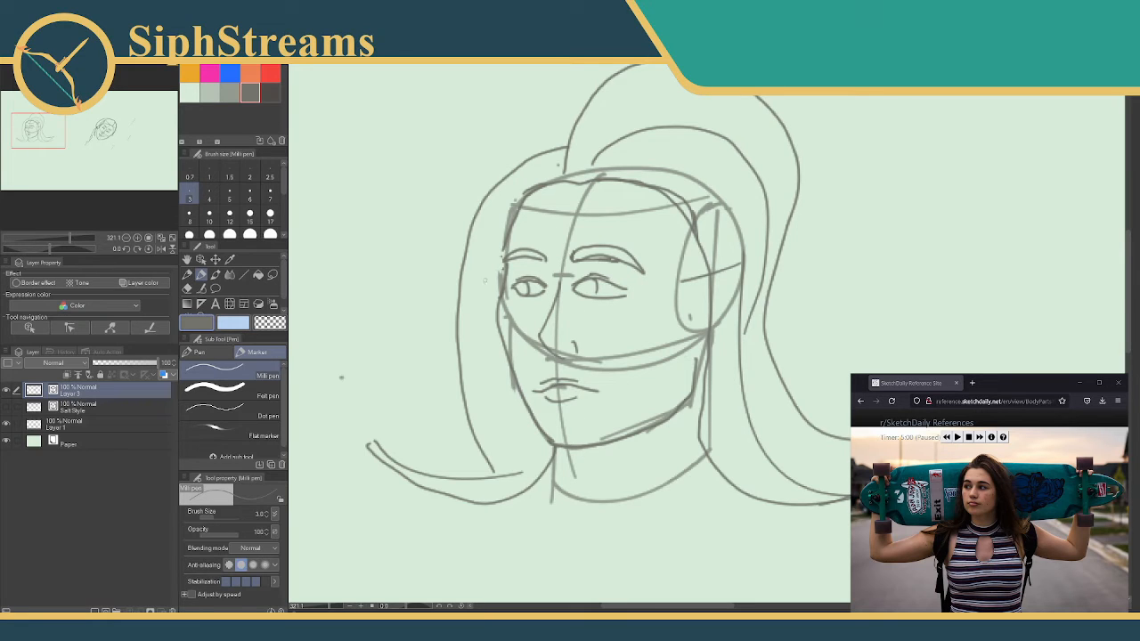
- Mark the eye level, the chin and the top of the head with short horizontal dashes beside the face
{"action": "left_click_drag", "start_coordinate": [397, 295], "coordinate": [413, 294]}
{"action": "key", "text": "ctrl+z"}
{"action": "mouse_move", "coordinate": [390, 290]}
{"action": "left_mouse_down"}
{"action": "mouse_move", "coordinate": [419, 293]}
{"action": "mouse_move", "coordinate": [389, 294]}
{"action": "left_mouse_up"}
{"action": "mouse_move", "coordinate": [389, 450]}
{"action": "left_mouse_down"}
{"action": "mouse_move", "coordinate": [414, 451]}
{"action": "mouse_move", "coordinate": [389, 451]}
{"action": "left_mouse_up"}
{"action": "mouse_move", "coordinate": [403, 151]}
{"action": "left_mouse_down"}
{"action": "mouse_move", "coordinate": [428, 152]}
{"action": "mouse_move", "coordinate": [412, 153]}
{"action": "left_mouse_up"}
{"action": "left_click_drag", "start_coordinate": [401, 65], "coordinate": [458, 65]}
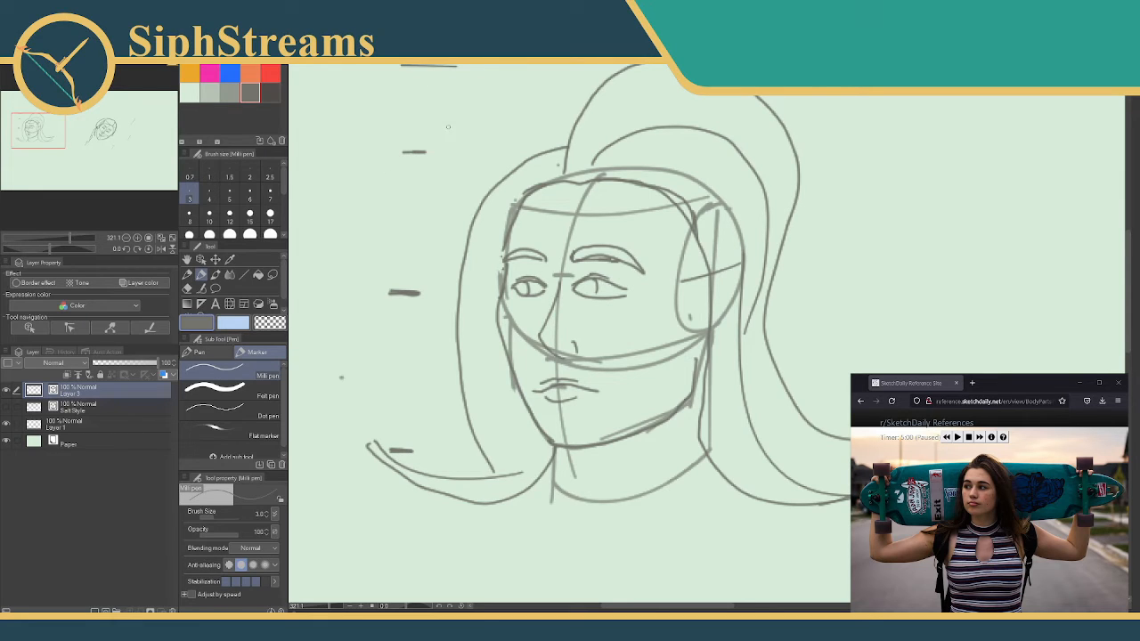
{"action": "key", "text": "ctrl+z"}
{"action": "left_click_drag", "start_coordinate": [403, 190], "coordinate": [456, 190]}
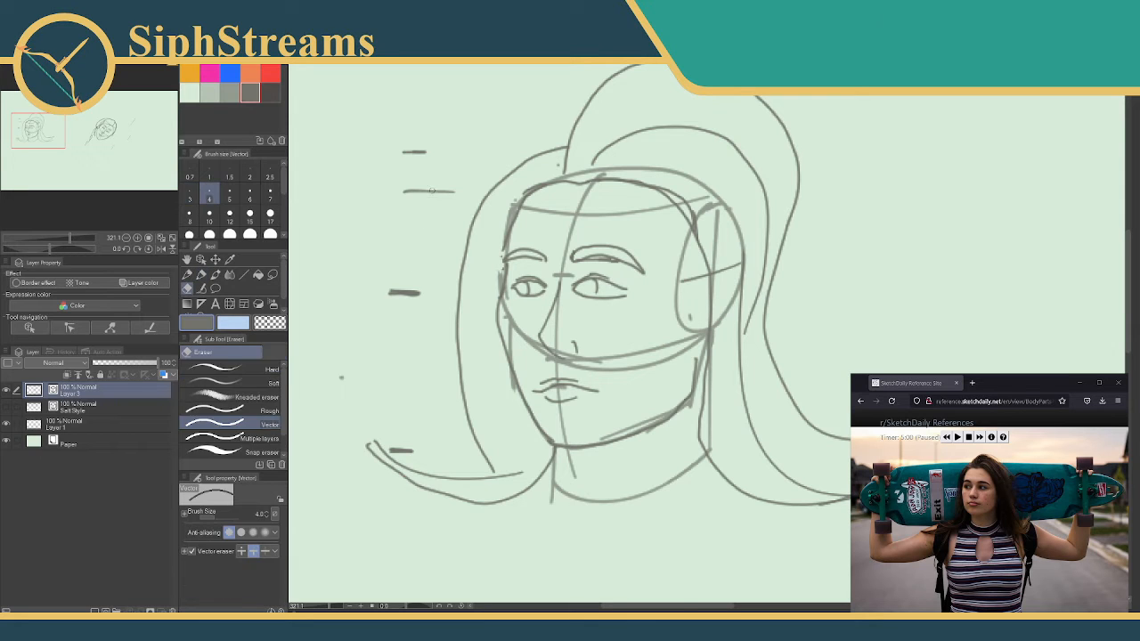
{"action": "key", "text": "ctrl+z"}
{"action": "left_click_drag", "start_coordinate": [409, 165], "coordinate": [401, 264]}
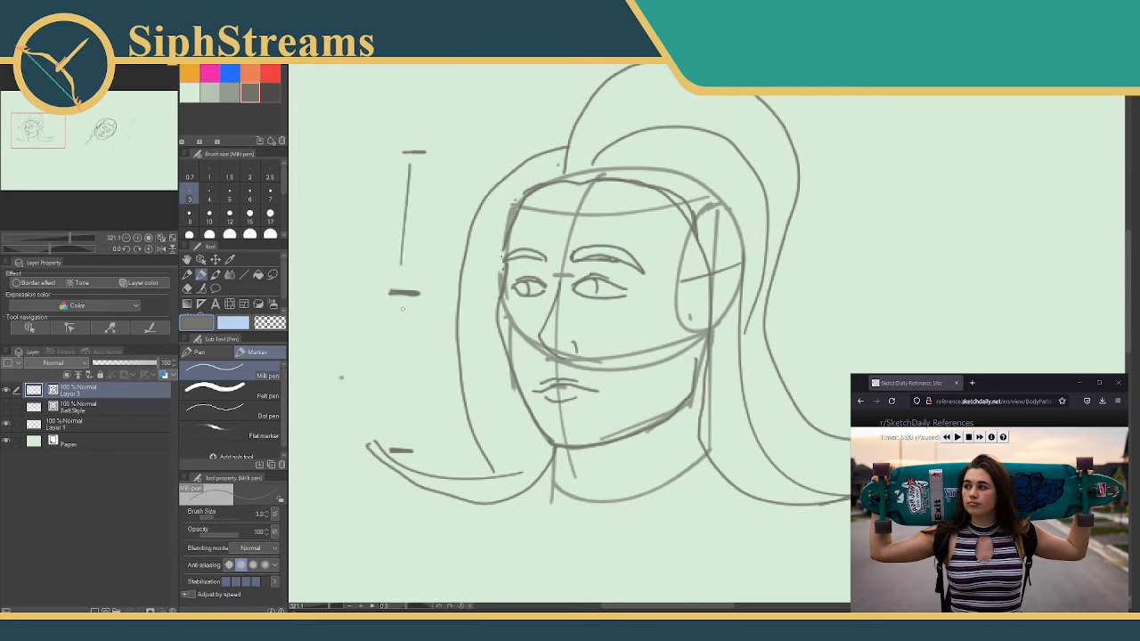
{"action": "left_click_drag", "start_coordinate": [403, 309], "coordinate": [395, 430]}
{"action": "key", "text": "ctrl+z"}
{"action": "key", "text": "ctrl+z"}
- Draw thin size 2 straight vertical lines beside the face, spanning from the eye-level dash to the chin dash
{"action": "left_click", "coordinate": [244, 274]}
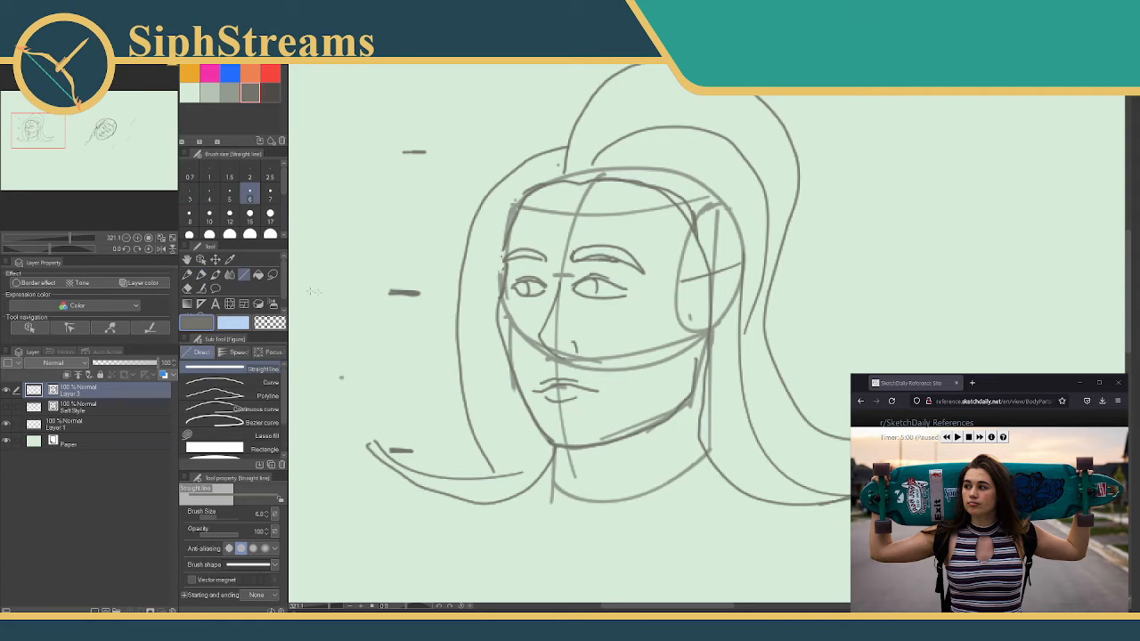
{"action": "left_click_drag", "start_coordinate": [401, 295], "coordinate": [397, 451]}
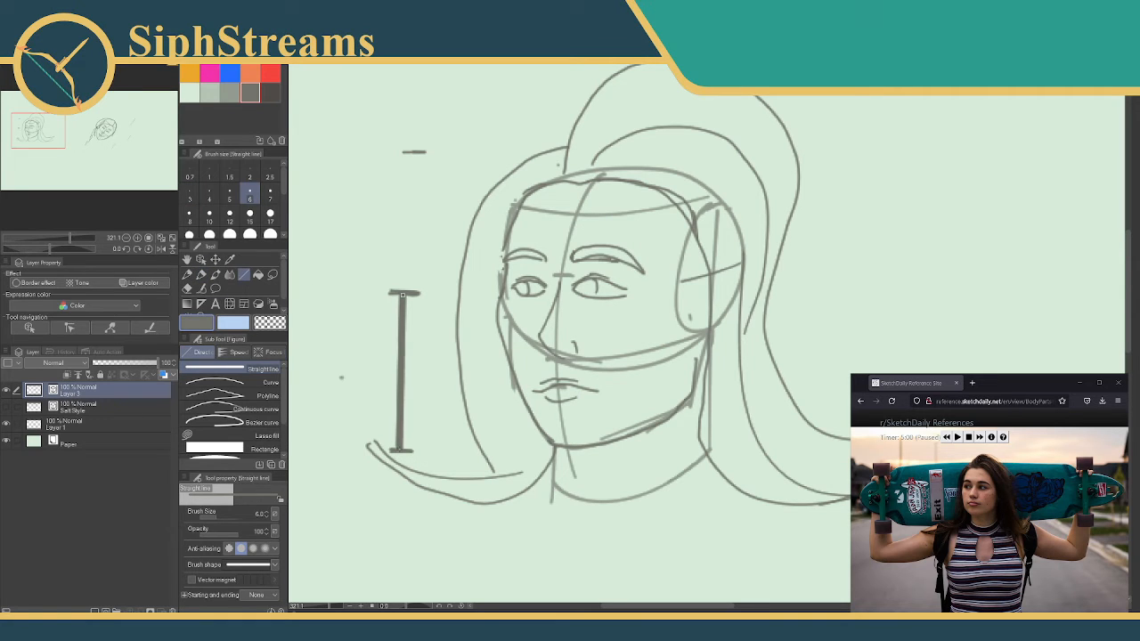
{"action": "key", "text": "ctrl+z"}
{"action": "left_click", "coordinate": [249, 177]}
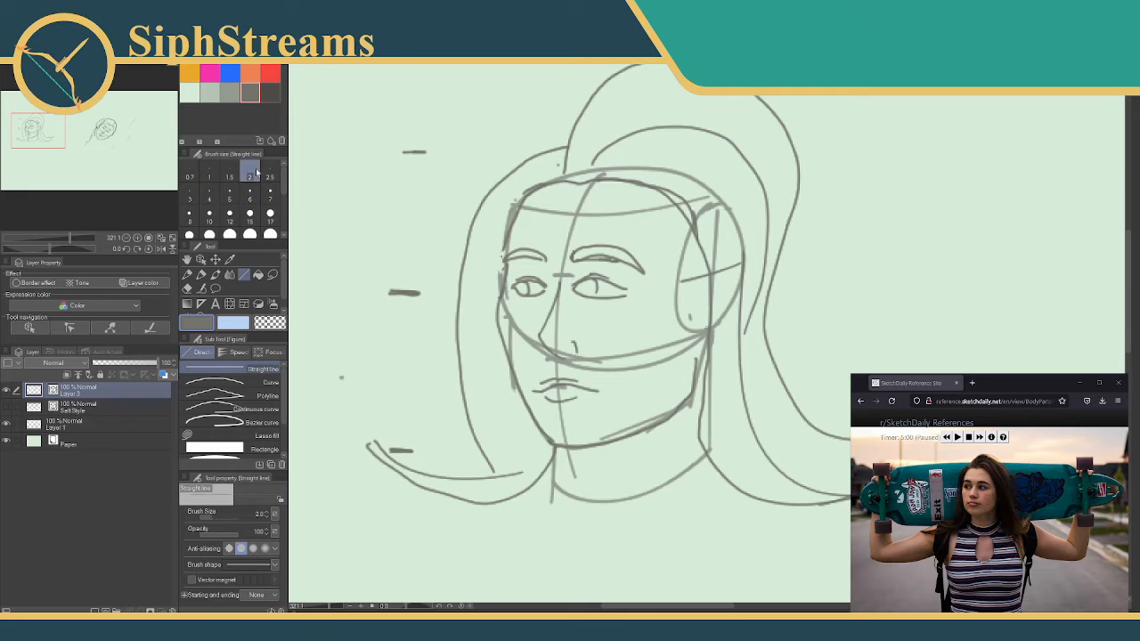
{"action": "left_click_drag", "start_coordinate": [404, 292], "coordinate": [400, 449]}
{"action": "left_click_drag", "start_coordinate": [405, 292], "coordinate": [411, 335]}
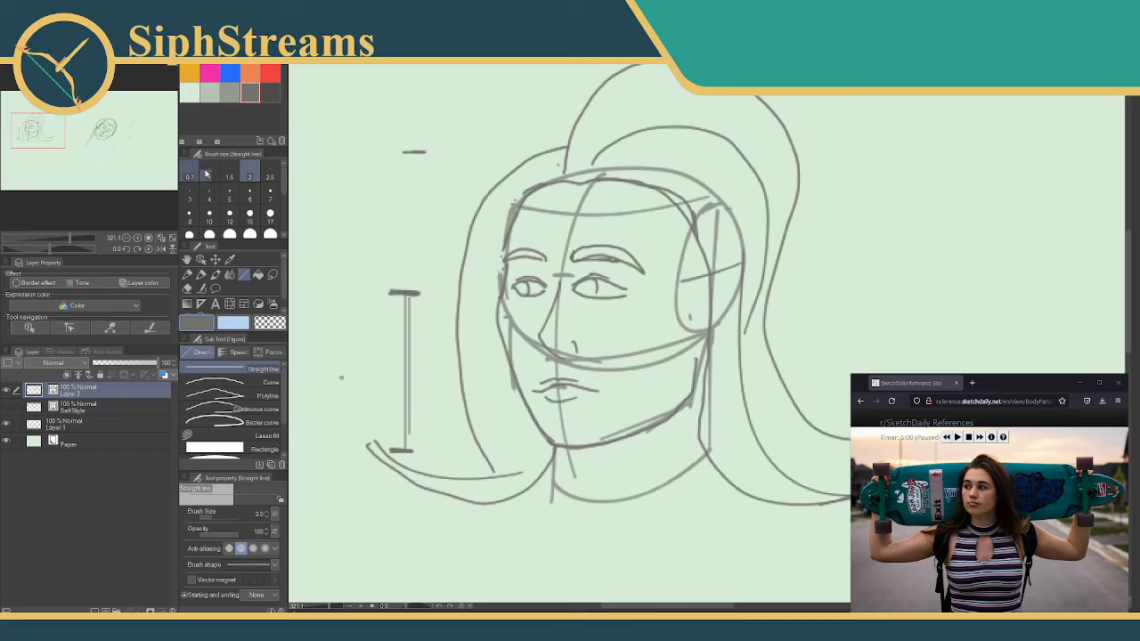
- Add a small hook beside the chin dash and place the second vertical line between the eye-level and top-of-head dashes
{"action": "key", "text": "p"}
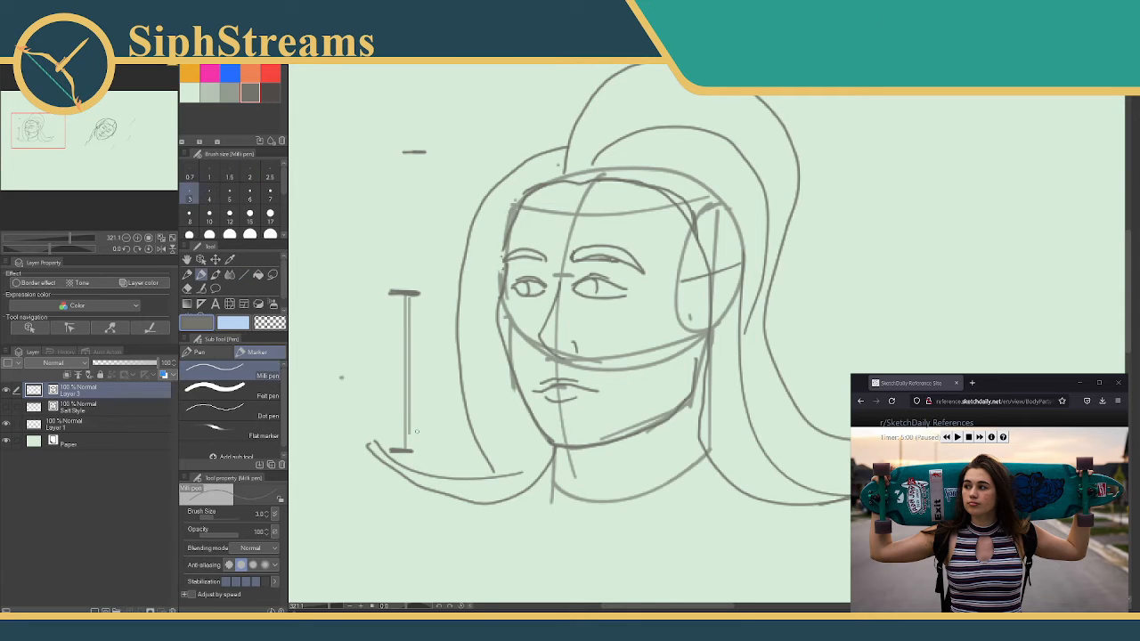
{"action": "mouse_move", "coordinate": [416, 435]}
{"action": "left_mouse_down"}
{"action": "mouse_move", "coordinate": [432, 442]}
{"action": "mouse_move", "coordinate": [417, 452]}
{"action": "mouse_move", "coordinate": [417, 436]}
{"action": "left_mouse_up"}
{"action": "left_click_drag", "start_coordinate": [610, 150], "coordinate": [626, 149]}
{"action": "key", "text": "ctrl+z"}
{"action": "left_click_drag", "start_coordinate": [746, 301], "coordinate": [743, 290]}
{"action": "left_click_drag", "start_coordinate": [410, 332], "coordinate": [413, 189]}
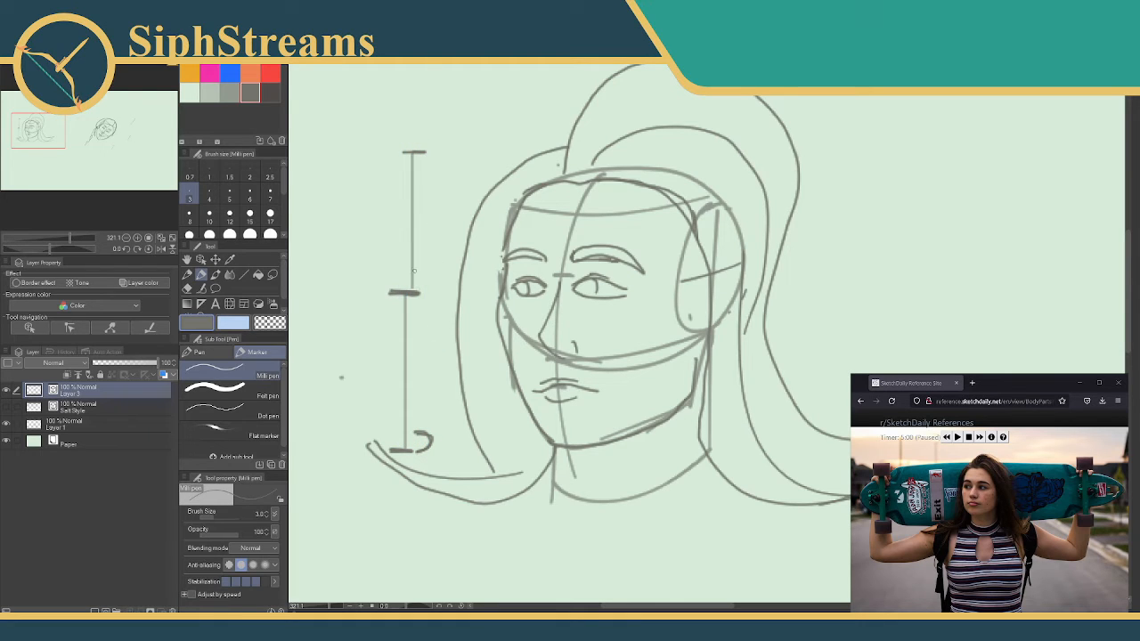
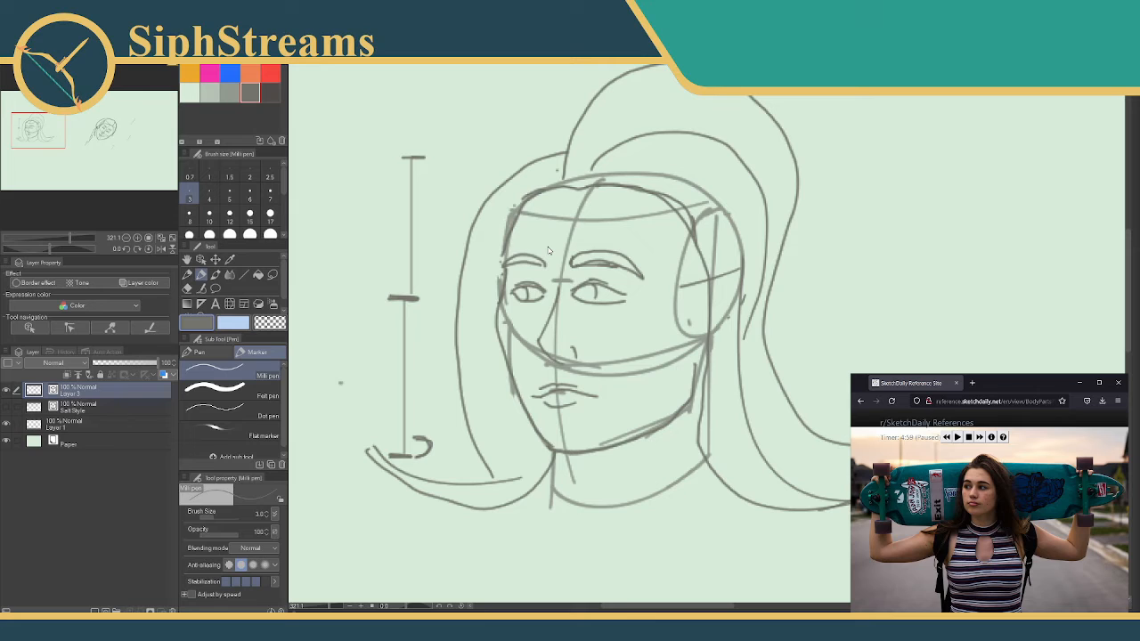
- Draw an orange arrow from beside the proportion lines to the far-side eye
{"action": "left_click", "coordinate": [249, 73]}
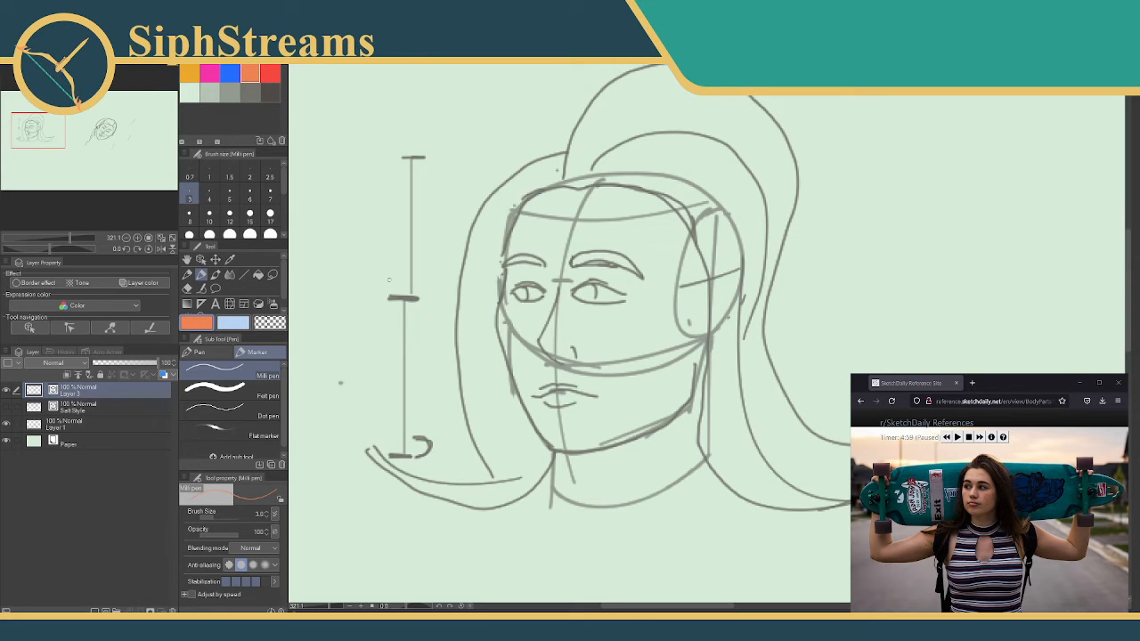
{"action": "mouse_move", "coordinate": [383, 272]}
{"action": "left_mouse_down"}
{"action": "mouse_move", "coordinate": [485, 286]}
{"action": "mouse_move", "coordinate": [466, 296]}
{"action": "left_mouse_up"}
{"action": "mouse_move", "coordinate": [574, 294]}
{"action": "left_mouse_down"}
{"action": "mouse_move", "coordinate": [624, 300]}
{"action": "mouse_move", "coordinate": [599, 301]}
{"action": "mouse_move", "coordinate": [595, 285]}
{"action": "left_mouse_up"}
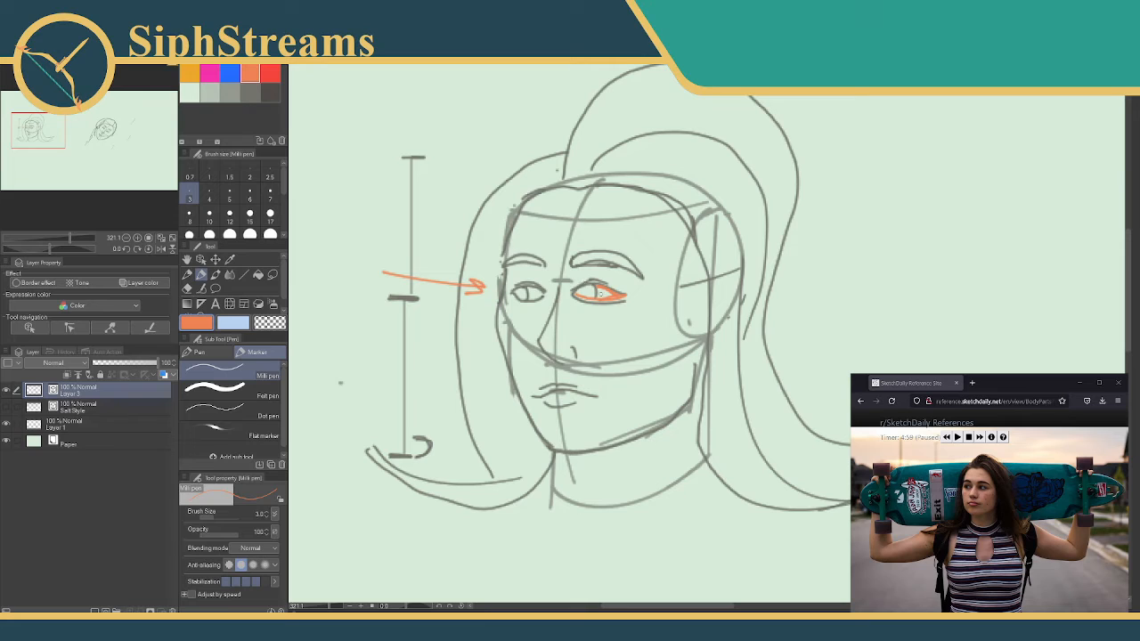
{"action": "key", "text": "ctrl+z"}
{"action": "key", "text": "ctrl+z"}
{"action": "key", "text": "ctrl+z"}
- Handwrite "either smaller eyes or" in orange at the tail of the eye arrow
{"action": "left_click_drag", "start_coordinate": [400, 267], "coordinate": [534, 254]}
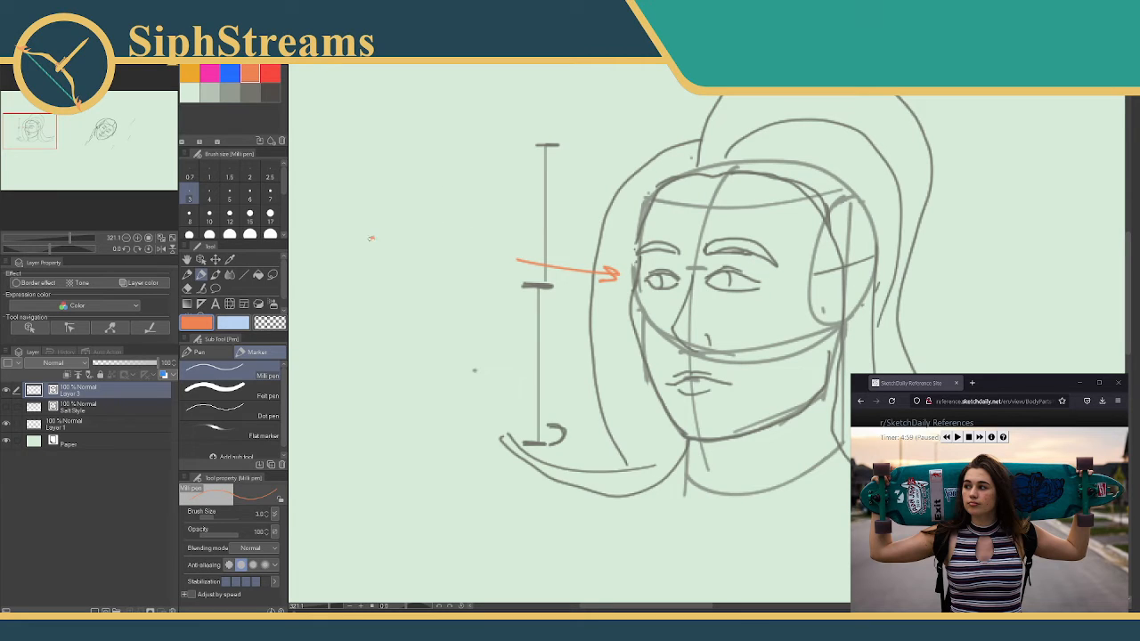
{"action": "left_click_drag", "start_coordinate": [371, 238], "coordinate": [403, 249]}
{"action": "mouse_move", "coordinate": [397, 230]}
{"action": "left_mouse_down"}
{"action": "mouse_move", "coordinate": [416, 228]}
{"action": "mouse_move", "coordinate": [424, 246]}
{"action": "left_mouse_up"}
{"action": "mouse_move", "coordinate": [427, 233]}
{"action": "left_mouse_down"}
{"action": "mouse_move", "coordinate": [438, 230]}
{"action": "mouse_move", "coordinate": [442, 244]}
{"action": "left_mouse_up"}
{"action": "mouse_move", "coordinate": [446, 233]}
{"action": "left_mouse_down"}
{"action": "mouse_move", "coordinate": [510, 234]}
{"action": "mouse_move", "coordinate": [545, 205]}
{"action": "mouse_move", "coordinate": [552, 231]}
{"action": "mouse_move", "coordinate": [563, 221]}
{"action": "left_mouse_up"}
{"action": "left_click_drag", "start_coordinate": [561, 224], "coordinate": [569, 219]}
{"action": "mouse_move", "coordinate": [376, 267]}
{"action": "left_mouse_down"}
{"action": "mouse_move", "coordinate": [367, 276]}
{"action": "mouse_move", "coordinate": [385, 281]}
{"action": "left_mouse_up"}
{"action": "mouse_move", "coordinate": [388, 263]}
{"action": "left_mouse_down"}
{"action": "mouse_move", "coordinate": [403, 280]}
{"action": "mouse_move", "coordinate": [391, 283]}
{"action": "left_mouse_up"}
{"action": "mouse_move", "coordinate": [410, 264]}
{"action": "left_mouse_down"}
{"action": "mouse_move", "coordinate": [414, 280]}
{"action": "mouse_move", "coordinate": [419, 268]}
{"action": "left_mouse_up"}
{"action": "mouse_move", "coordinate": [433, 262]}
{"action": "left_mouse_down"}
{"action": "mouse_move", "coordinate": [420, 278]}
{"action": "mouse_move", "coordinate": [493, 257]}
{"action": "left_mouse_up"}
- Complete the eye note by handwriting "more lid detail" beneath its first two lines
{"action": "mouse_move", "coordinate": [370, 299]}
{"action": "left_mouse_down"}
{"action": "mouse_move", "coordinate": [372, 311]}
{"action": "mouse_move", "coordinate": [406, 306]}
{"action": "left_mouse_up"}
{"action": "mouse_move", "coordinate": [419, 308]}
{"action": "left_mouse_down"}
{"action": "mouse_move", "coordinate": [464, 294]}
{"action": "mouse_move", "coordinate": [463, 308]}
{"action": "left_mouse_up"}
{"action": "mouse_move", "coordinate": [475, 296]}
{"action": "left_mouse_down"}
{"action": "mouse_move", "coordinate": [474, 306]}
{"action": "mouse_move", "coordinate": [485, 301]}
{"action": "left_mouse_up"}
{"action": "left_click_drag", "start_coordinate": [495, 274], "coordinate": [495, 303]}
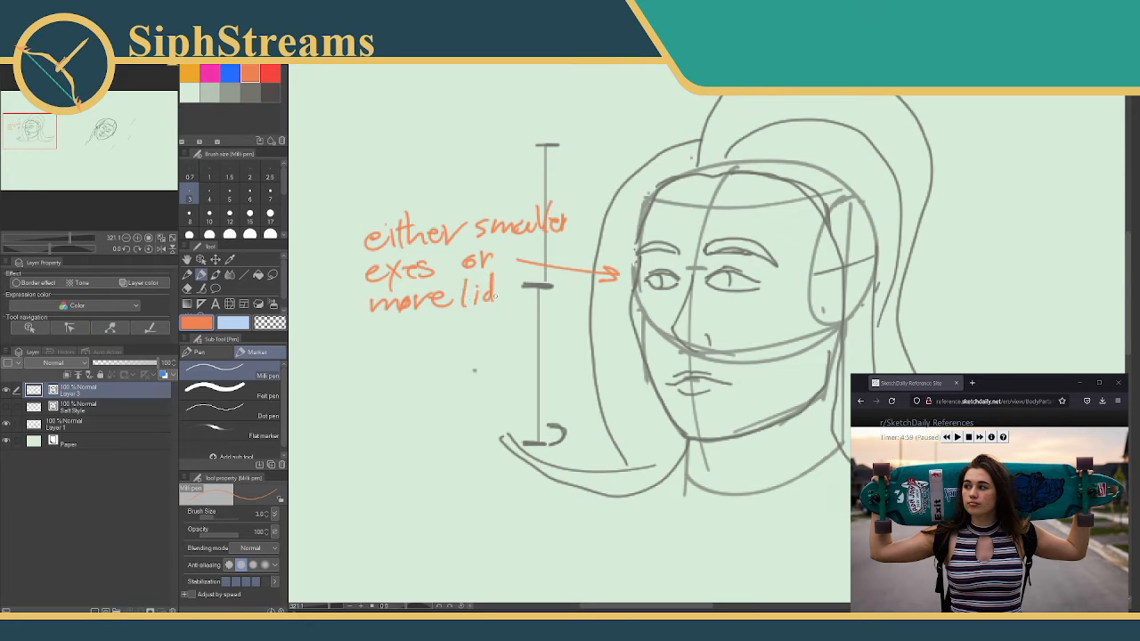
{"action": "left_click_drag", "start_coordinate": [394, 326], "coordinate": [392, 351]}
{"action": "left_click_drag", "start_coordinate": [403, 337], "coordinate": [412, 346]}
{"action": "mouse_move", "coordinate": [418, 329]}
{"action": "left_mouse_down"}
{"action": "mouse_move", "coordinate": [439, 328]}
{"action": "mouse_move", "coordinate": [424, 347]}
{"action": "left_mouse_up"}
{"action": "left_click_drag", "start_coordinate": [440, 329], "coordinate": [456, 339]}
{"action": "left_click_drag", "start_coordinate": [462, 325], "coordinate": [476, 339]}
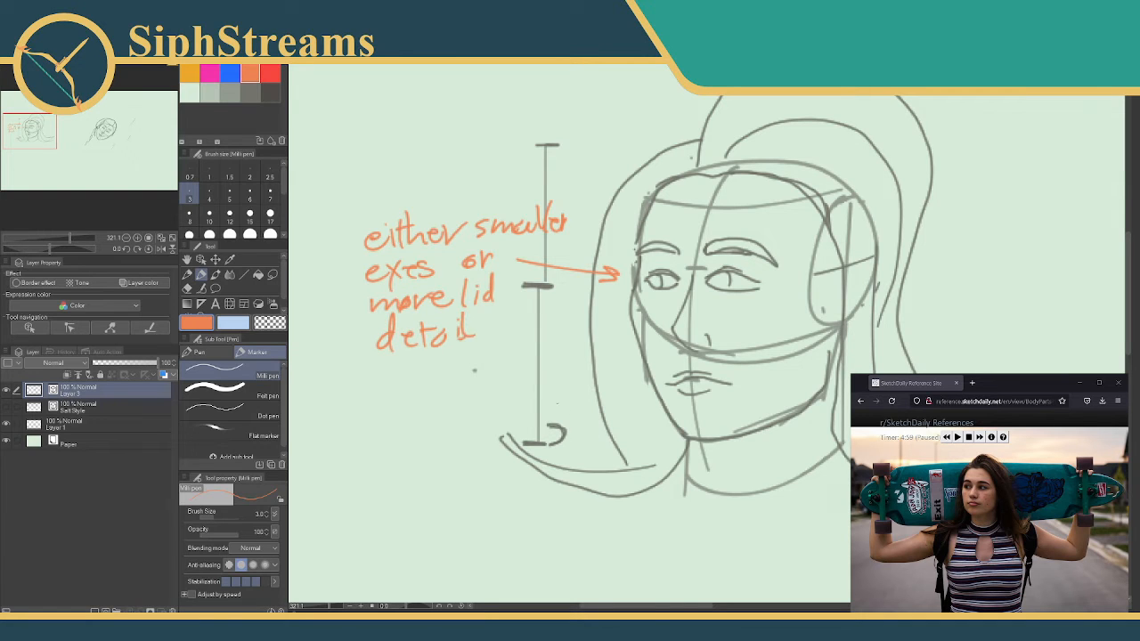
- Draw a short orange arrow to the top-of-head dash and handwrite "fix forehead height" around it
{"action": "left_click_drag", "start_coordinate": [705, 273], "coordinate": [595, 272]}
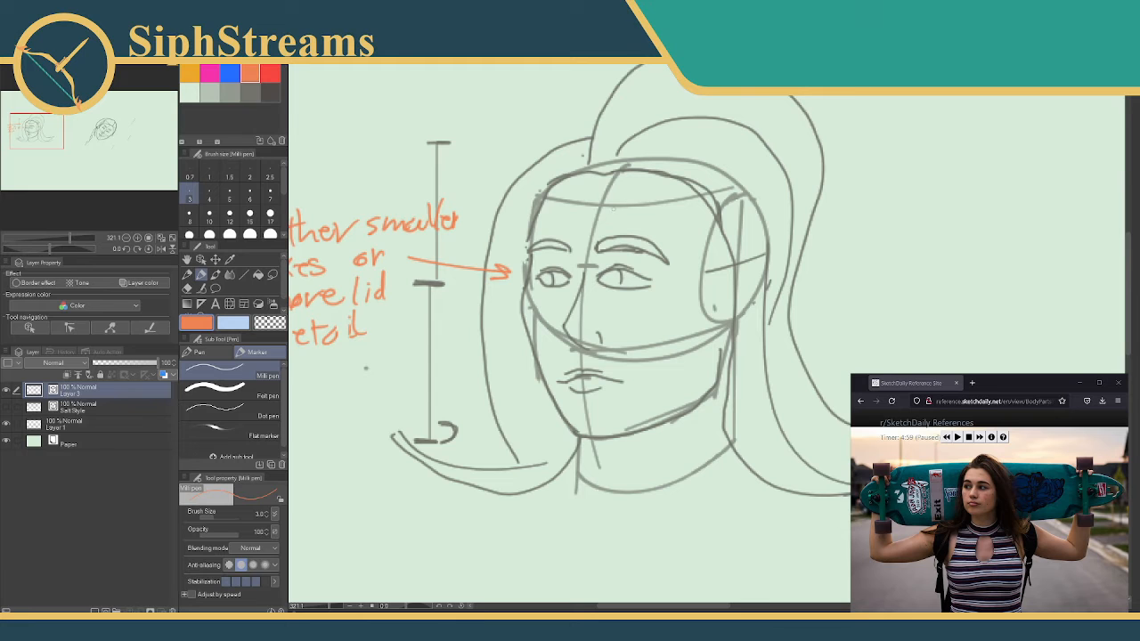
{"action": "mouse_move", "coordinate": [642, 219]}
{"action": "left_mouse_down"}
{"action": "mouse_move", "coordinate": [643, 209]}
{"action": "mouse_move", "coordinate": [599, 208]}
{"action": "left_mouse_up"}
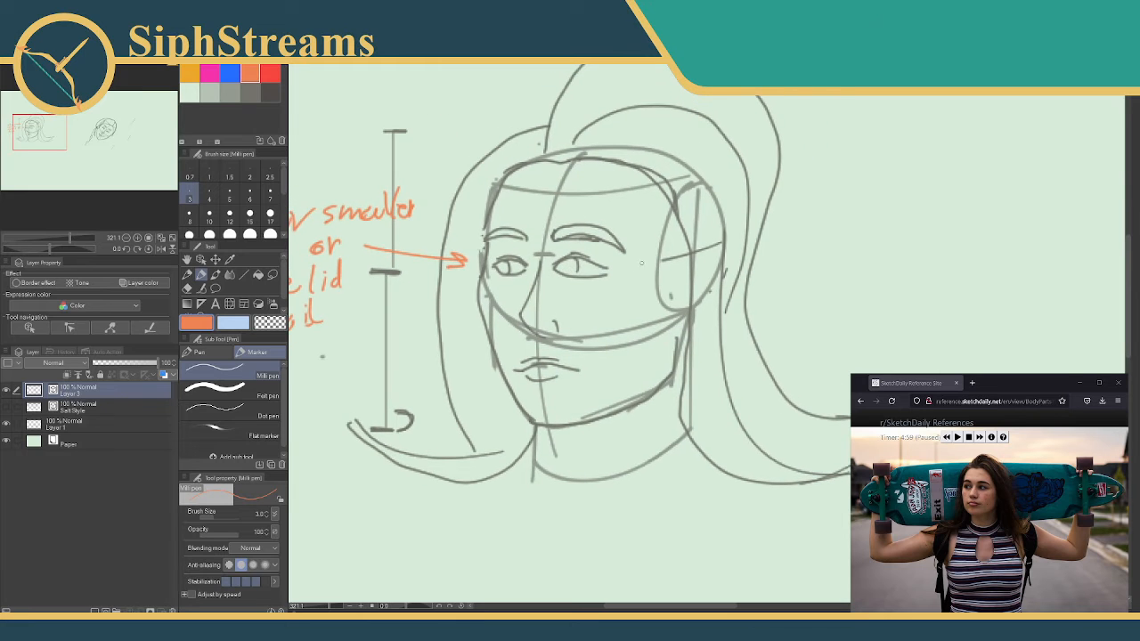
{"action": "mouse_move", "coordinate": [626, 260]}
{"action": "left_mouse_down"}
{"action": "mouse_move", "coordinate": [617, 249]}
{"action": "mouse_move", "coordinate": [636, 266]}
{"action": "left_mouse_up"}
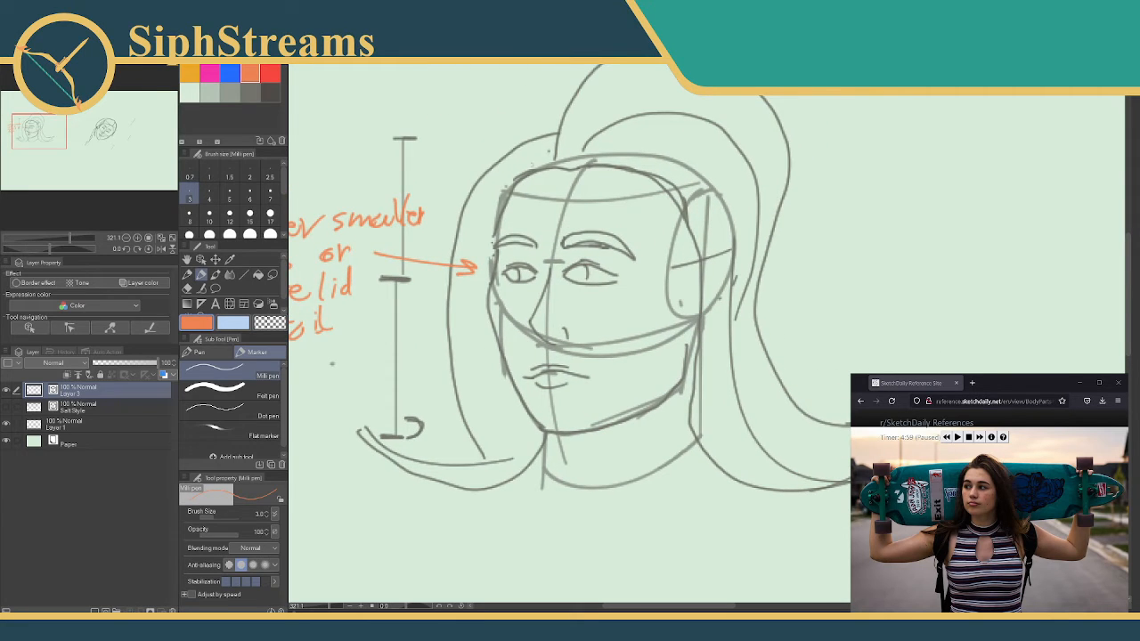
{"action": "left_click_drag", "start_coordinate": [430, 137], "coordinate": [511, 205]}
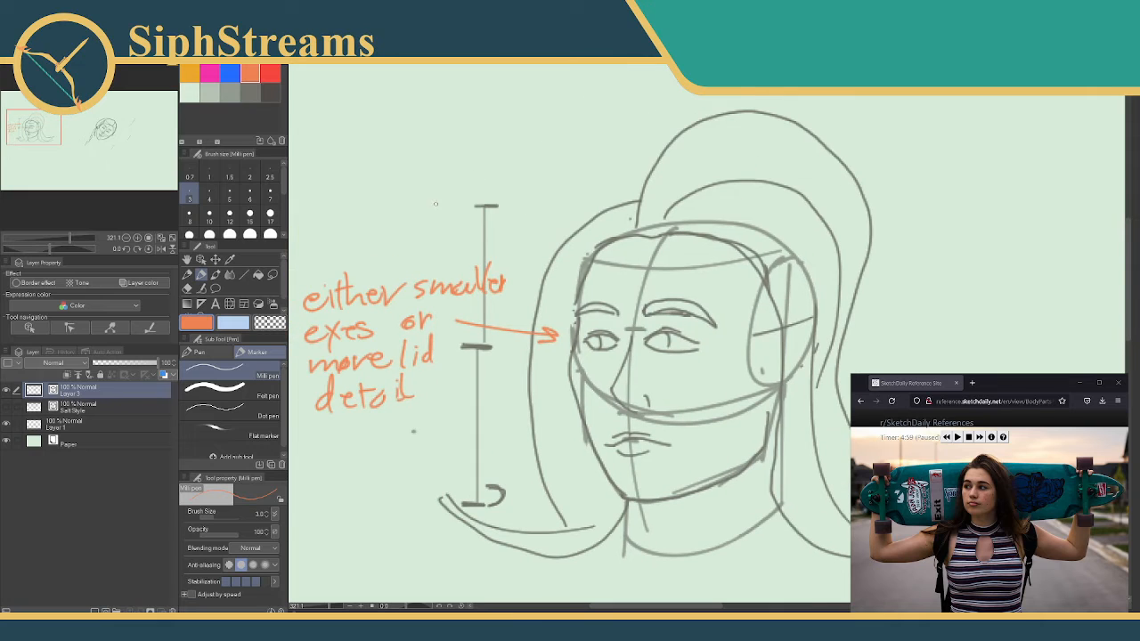
{"action": "left_click_drag", "start_coordinate": [436, 204], "coordinate": [450, 203]}
{"action": "mouse_move", "coordinate": [392, 174]}
{"action": "left_mouse_down"}
{"action": "mouse_move", "coordinate": [378, 198]}
{"action": "mouse_move", "coordinate": [416, 191]}
{"action": "mouse_move", "coordinate": [406, 192]}
{"action": "left_mouse_up"}
{"action": "mouse_move", "coordinate": [441, 163]}
{"action": "left_mouse_down"}
{"action": "mouse_move", "coordinate": [497, 160]}
{"action": "mouse_move", "coordinate": [510, 178]}
{"action": "mouse_move", "coordinate": [542, 180]}
{"action": "mouse_move", "coordinate": [562, 144]}
{"action": "left_mouse_up"}
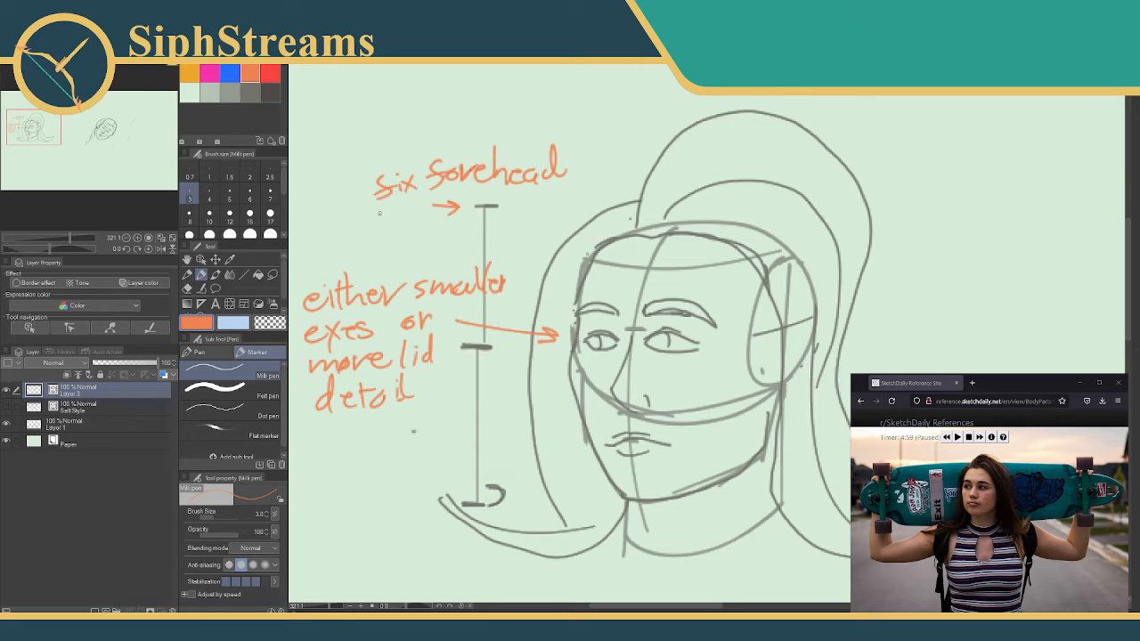
{"action": "mouse_move", "coordinate": [380, 212]}
{"action": "left_mouse_down"}
{"action": "mouse_move", "coordinate": [413, 228]}
{"action": "mouse_move", "coordinate": [416, 212]}
{"action": "mouse_move", "coordinate": [425, 224]}
{"action": "mouse_move", "coordinate": [415, 241]}
{"action": "mouse_move", "coordinate": [452, 240]}
{"action": "left_mouse_up"}
{"action": "left_click_drag", "start_coordinate": [444, 229], "coordinate": [458, 227]}
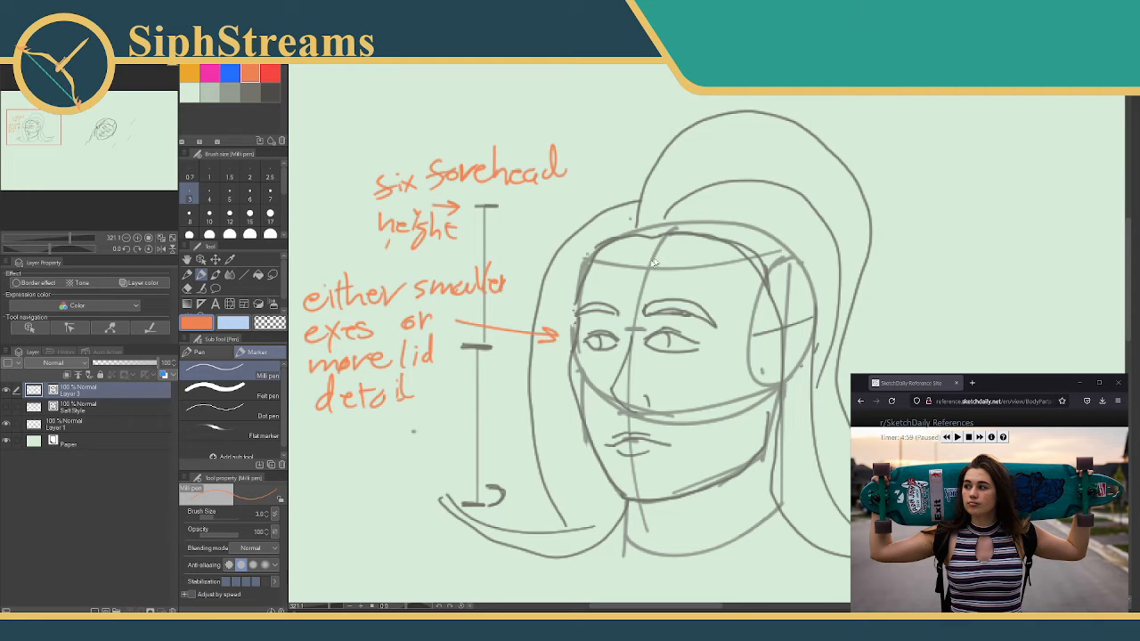
{"action": "mouse_move", "coordinate": [413, 231]}
{"action": "left_mouse_down"}
{"action": "mouse_move", "coordinate": [424, 190]}
{"action": "mouse_move", "coordinate": [410, 225]}
{"action": "mouse_move", "coordinate": [386, 225]}
{"action": "mouse_move", "coordinate": [416, 236]}
{"action": "mouse_move", "coordinate": [402, 242]}
{"action": "left_mouse_up"}
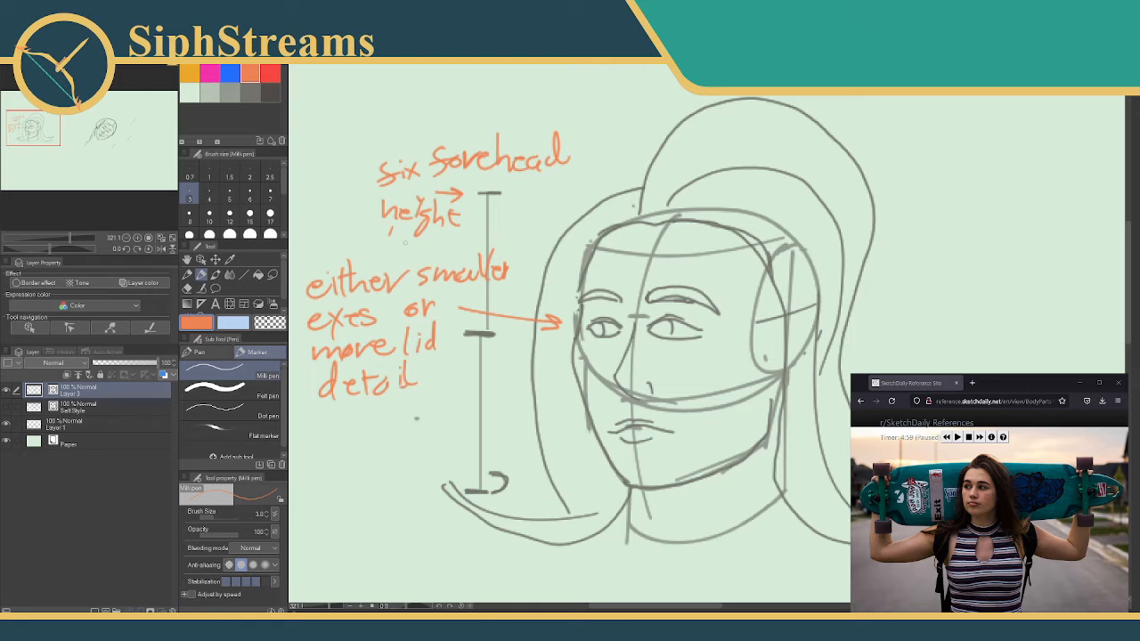
{"action": "left_click_drag", "start_coordinate": [608, 311], "coordinate": [577, 272]}
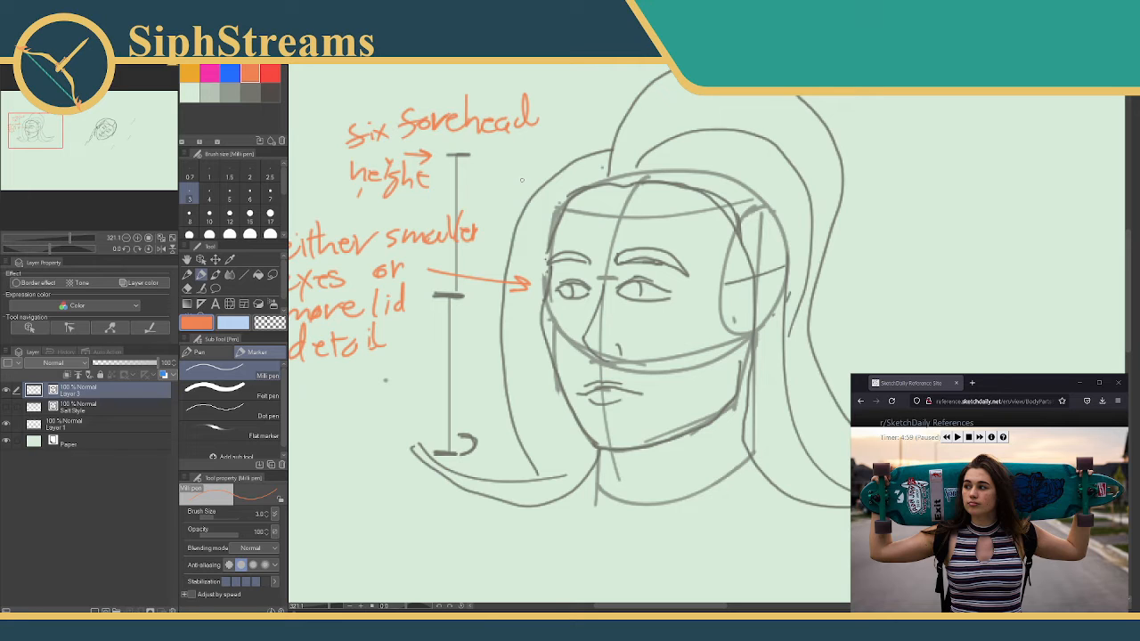
{"action": "left_click_drag", "start_coordinate": [528, 317], "coordinate": [550, 236]}
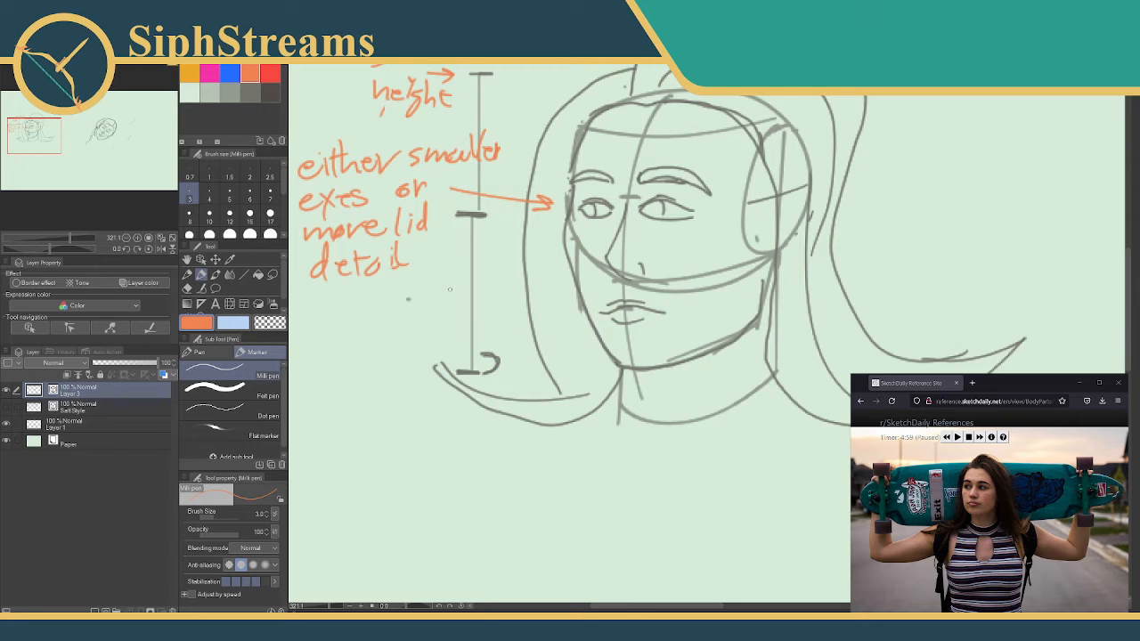
{"action": "scroll", "coordinate": [499, 218], "scroll_direction": "up", "scroll_amount": 2}
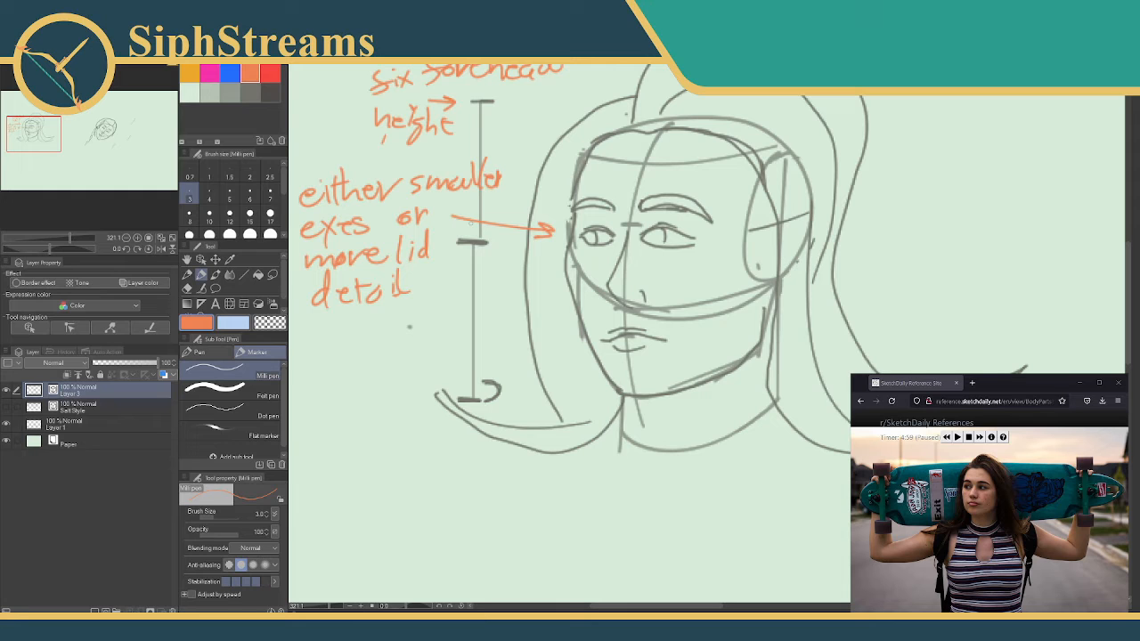
{"action": "mouse_move", "coordinate": [575, 354]}
{"action": "left_mouse_down"}
{"action": "mouse_move", "coordinate": [556, 358]}
{"action": "mouse_move", "coordinate": [594, 353]}
{"action": "left_mouse_up"}
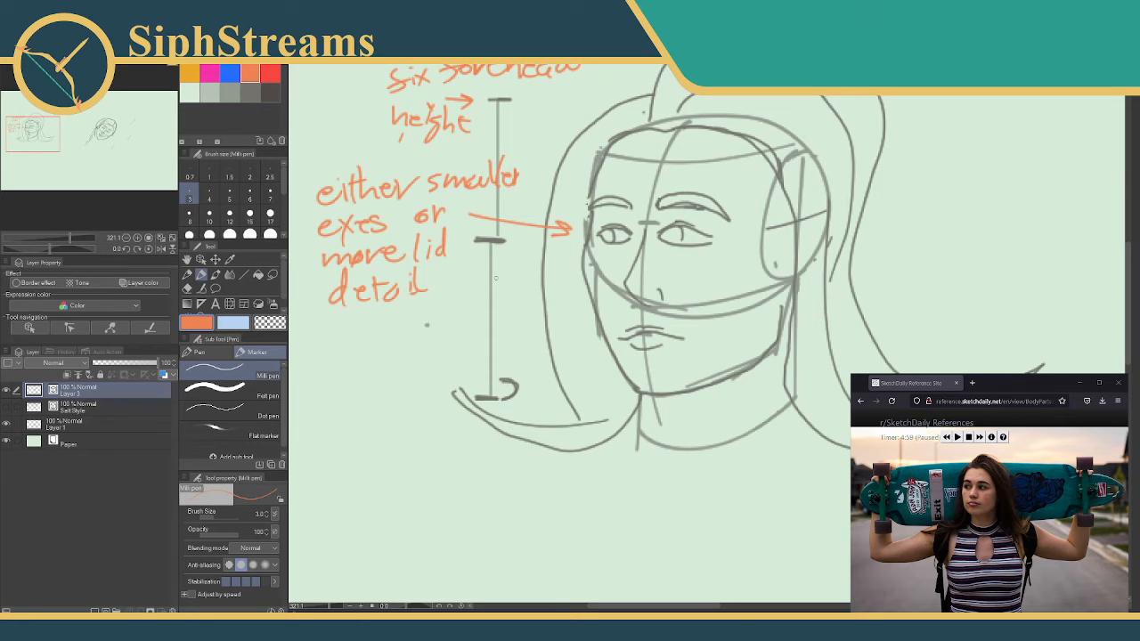
{"action": "mouse_move", "coordinate": [601, 347]}
{"action": "left_mouse_down"}
{"action": "mouse_move", "coordinate": [571, 300]}
{"action": "mouse_move", "coordinate": [558, 360]}
{"action": "mouse_move", "coordinate": [523, 339]}
{"action": "mouse_move", "coordinate": [520, 307]}
{"action": "mouse_move", "coordinate": [519, 323]}
{"action": "left_mouse_up"}
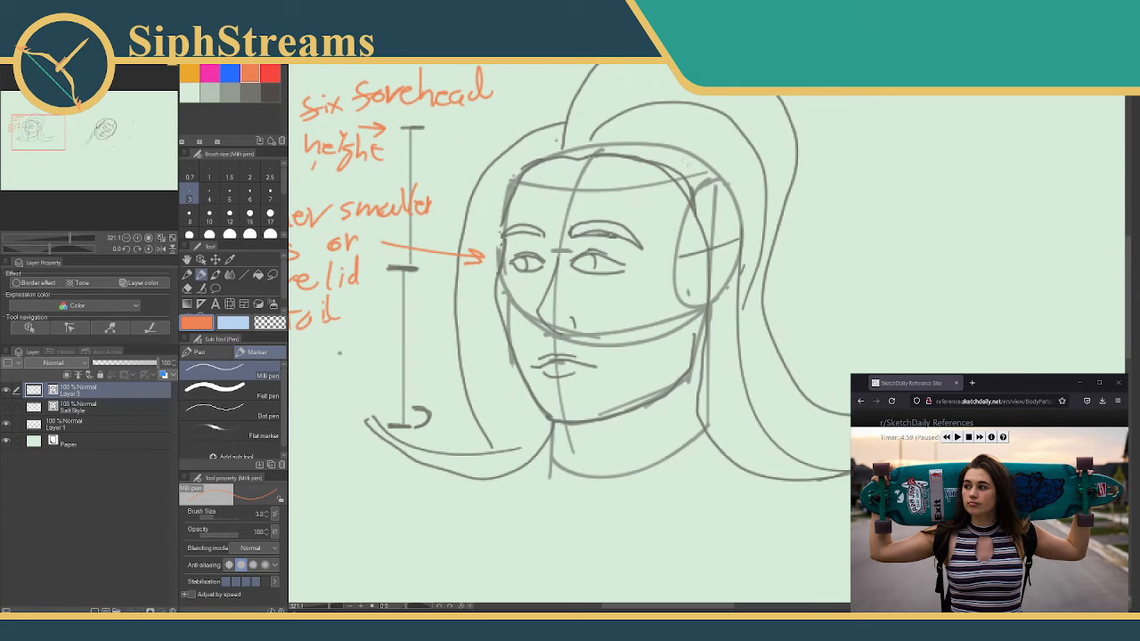
{"action": "left_click_drag", "start_coordinate": [724, 212], "coordinate": [739, 238]}
{"action": "mouse_move", "coordinate": [708, 159]}
{"action": "left_mouse_down"}
{"action": "mouse_move", "coordinate": [709, 189]}
{"action": "mouse_move", "coordinate": [708, 169]}
{"action": "left_mouse_up"}
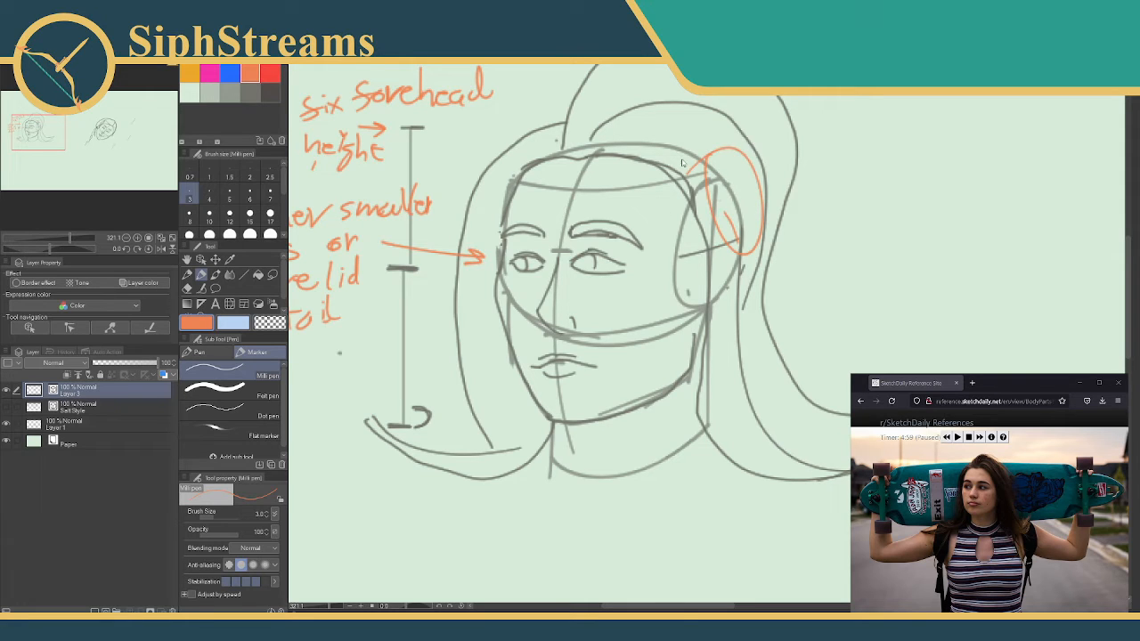
{"action": "key", "text": "ctrl+z"}
{"action": "key", "text": "ctrl+z"}
- Trace the far-side cheek contour down to the chin in orange and draw a curved arrow pointing up to it
{"action": "mouse_move", "coordinate": [718, 208]}
{"action": "left_mouse_down"}
{"action": "mouse_move", "coordinate": [714, 157]}
{"action": "mouse_move", "coordinate": [759, 199]}
{"action": "mouse_move", "coordinate": [766, 153]}
{"action": "left_mouse_up"}
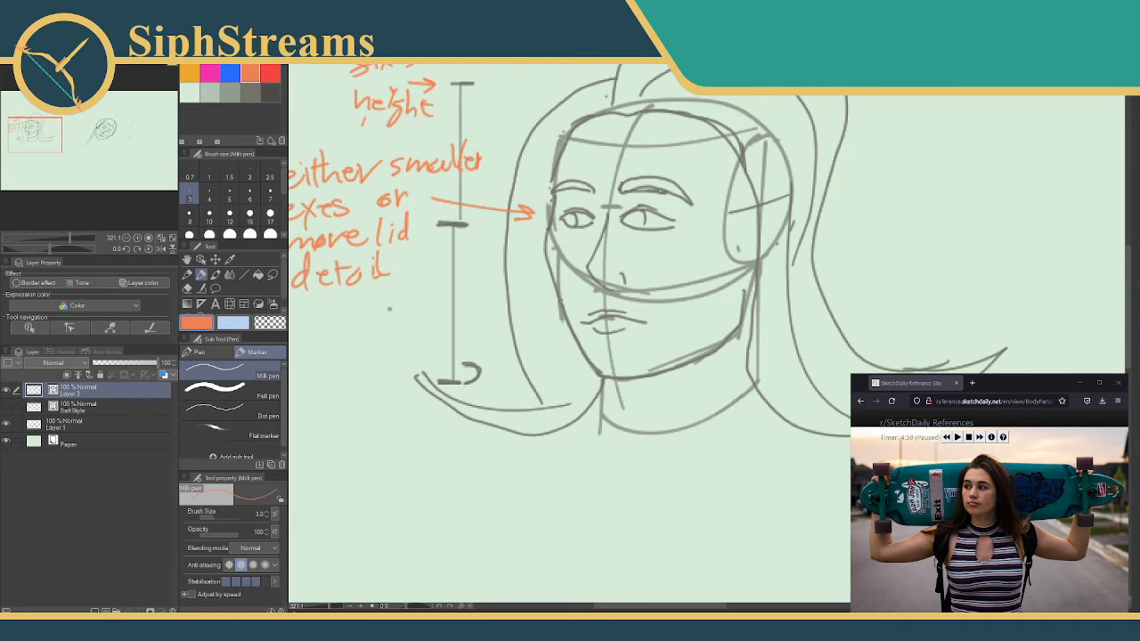
{"action": "left_click_drag", "start_coordinate": [559, 301], "coordinate": [590, 367]}
{"action": "mouse_move", "coordinate": [505, 456]}
{"action": "left_mouse_down"}
{"action": "mouse_move", "coordinate": [549, 357]}
{"action": "mouse_move", "coordinate": [555, 375]}
{"action": "left_mouse_up"}
- Handwrite "improve cheek outlines" in orange below the cheek arrow
{"action": "mouse_move", "coordinate": [449, 485]}
{"action": "left_mouse_down"}
{"action": "mouse_move", "coordinate": [502, 473]}
{"action": "mouse_move", "coordinate": [502, 492]}
{"action": "mouse_move", "coordinate": [538, 486]}
{"action": "left_mouse_up"}
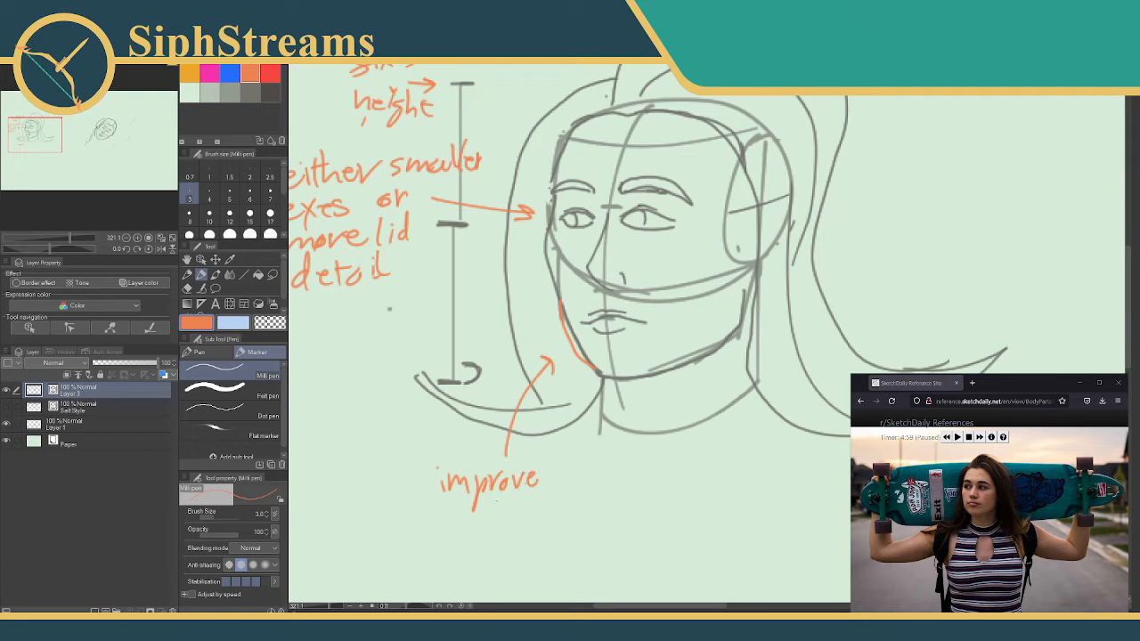
{"action": "mouse_move", "coordinate": [440, 524]}
{"action": "left_mouse_down"}
{"action": "mouse_move", "coordinate": [436, 537]}
{"action": "mouse_move", "coordinate": [497, 538]}
{"action": "left_mouse_up"}
{"action": "mouse_move", "coordinate": [506, 500]}
{"action": "left_mouse_down"}
{"action": "mouse_move", "coordinate": [504, 540]}
{"action": "mouse_move", "coordinate": [524, 536]}
{"action": "left_mouse_up"}
{"action": "left_click_drag", "start_coordinate": [465, 559], "coordinate": [470, 574]}
{"action": "mouse_move", "coordinate": [477, 561]}
{"action": "left_mouse_down"}
{"action": "mouse_move", "coordinate": [516, 544]}
{"action": "mouse_move", "coordinate": [525, 563]}
{"action": "mouse_move", "coordinate": [530, 550]}
{"action": "mouse_move", "coordinate": [552, 570]}
{"action": "mouse_move", "coordinate": [579, 562]}
{"action": "left_mouse_up"}
{"action": "left_click_drag", "start_coordinate": [595, 538], "coordinate": [579, 563]}
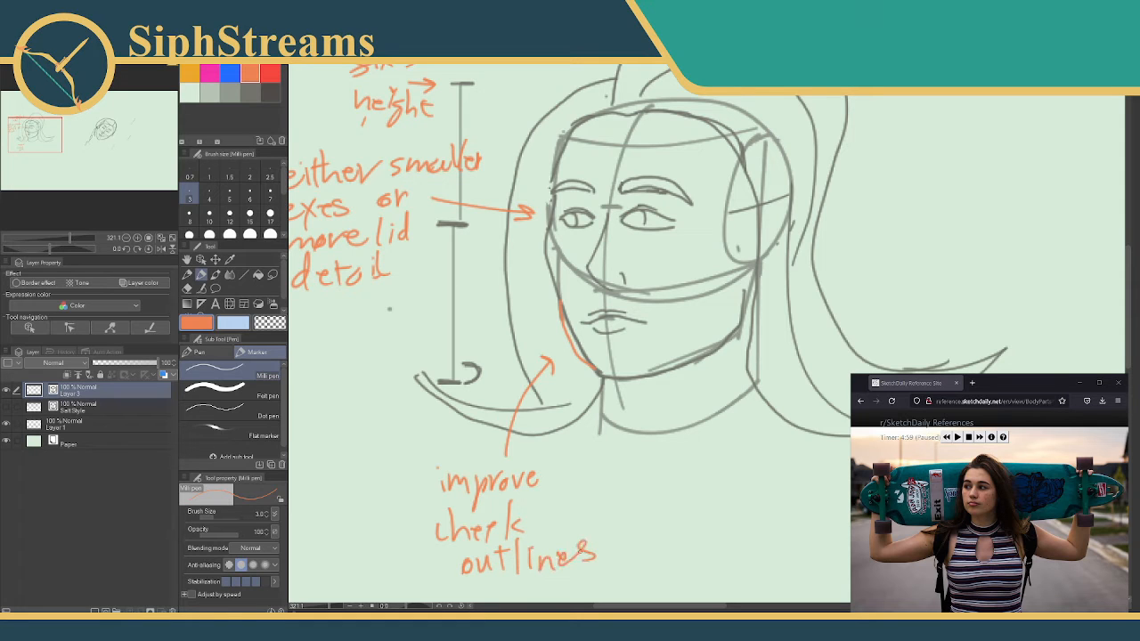
{"action": "mouse_move", "coordinate": [666, 370]}
{"action": "left_mouse_down"}
{"action": "mouse_move", "coordinate": [794, 307]}
{"action": "mouse_move", "coordinate": [780, 294]}
{"action": "left_mouse_up"}
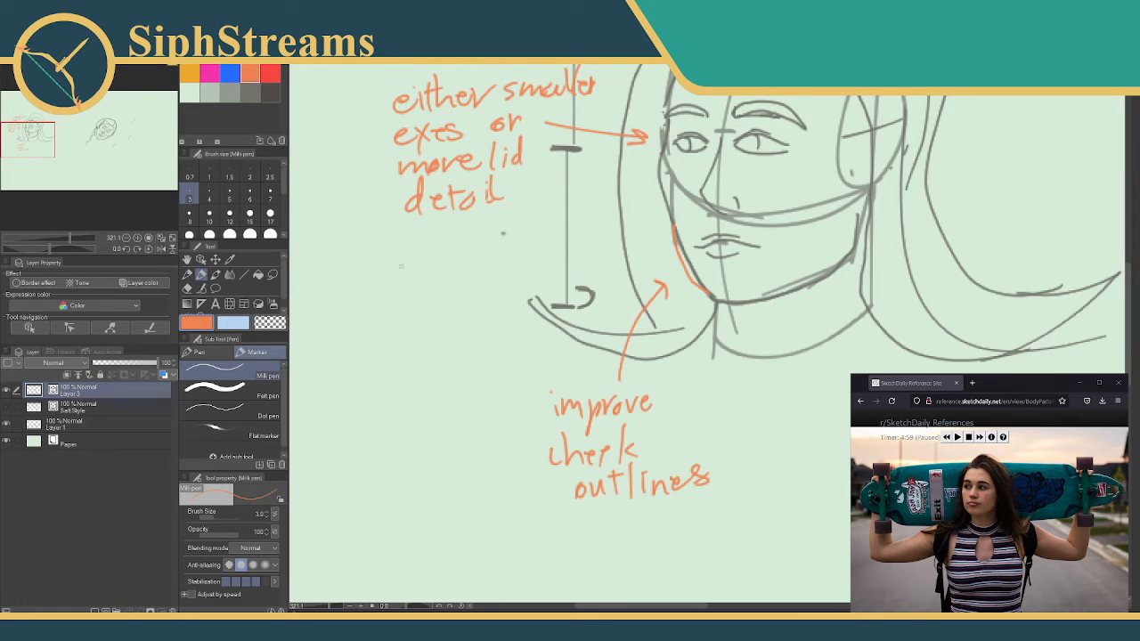
{"action": "mouse_move", "coordinate": [401, 266]}
{"action": "left_mouse_down"}
{"action": "mouse_move", "coordinate": [400, 328]}
{"action": "mouse_move", "coordinate": [467, 343]}
{"action": "left_mouse_up"}
{"action": "mouse_move", "coordinate": [399, 332]}
{"action": "left_mouse_down"}
{"action": "mouse_move", "coordinate": [399, 364]}
{"action": "mouse_move", "coordinate": [426, 400]}
{"action": "mouse_move", "coordinate": [491, 368]}
{"action": "left_mouse_up"}
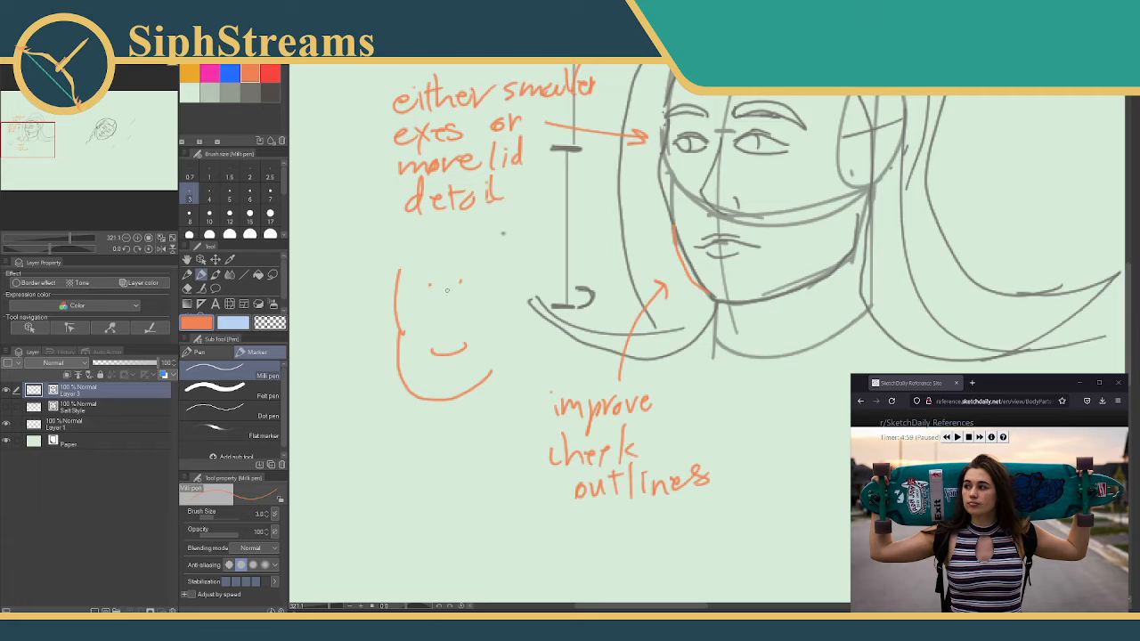
{"action": "key", "text": "ctrl+z"}
{"action": "key", "text": "ctrl+z"}
{"action": "key", "text": "ctrl+z"}
{"action": "key", "text": "ctrl+z"}
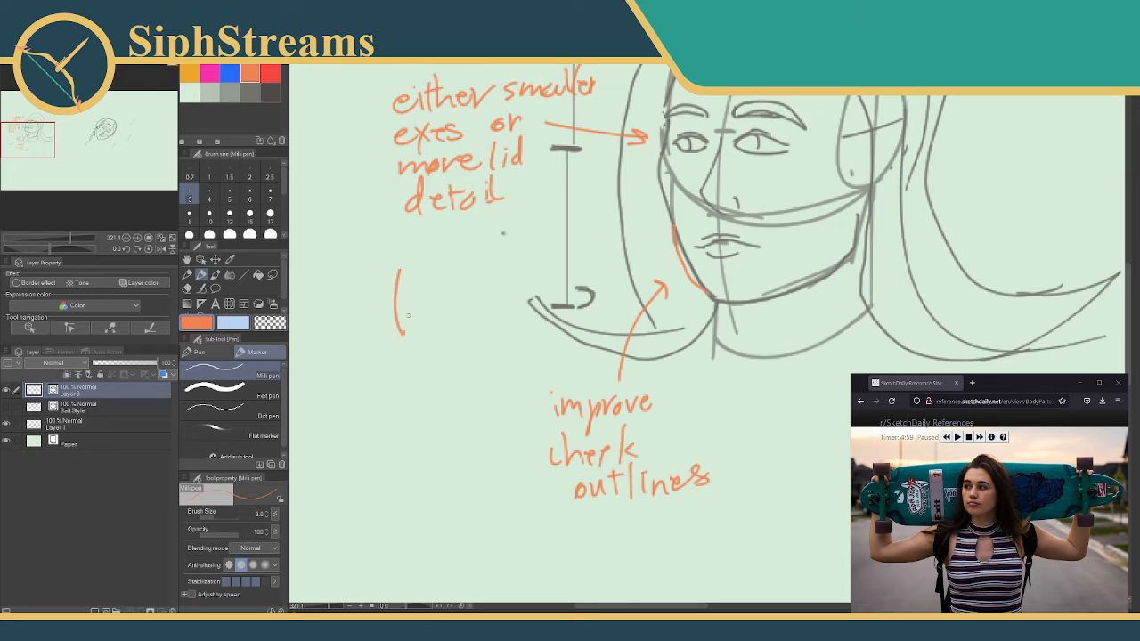
{"action": "key", "text": "ctrl+z"}
- Sketch a small orange head below the eye note, with a cranial circle, rounded cheek and jaw shape, dot eyes and mouth
{"action": "left_click_drag", "start_coordinate": [380, 284], "coordinate": [408, 389]}
{"action": "mouse_move", "coordinate": [374, 326]}
{"action": "left_mouse_down"}
{"action": "mouse_move", "coordinate": [376, 374]}
{"action": "mouse_move", "coordinate": [405, 398]}
{"action": "left_mouse_up"}
{"action": "mouse_move", "coordinate": [371, 359]}
{"action": "left_mouse_down"}
{"action": "mouse_move", "coordinate": [385, 396]}
{"action": "mouse_move", "coordinate": [430, 391]}
{"action": "mouse_move", "coordinate": [439, 377]}
{"action": "mouse_move", "coordinate": [430, 327]}
{"action": "mouse_move", "coordinate": [384, 313]}
{"action": "mouse_move", "coordinate": [406, 324]}
{"action": "mouse_move", "coordinate": [392, 364]}
{"action": "mouse_move", "coordinate": [418, 357]}
{"action": "left_mouse_up"}
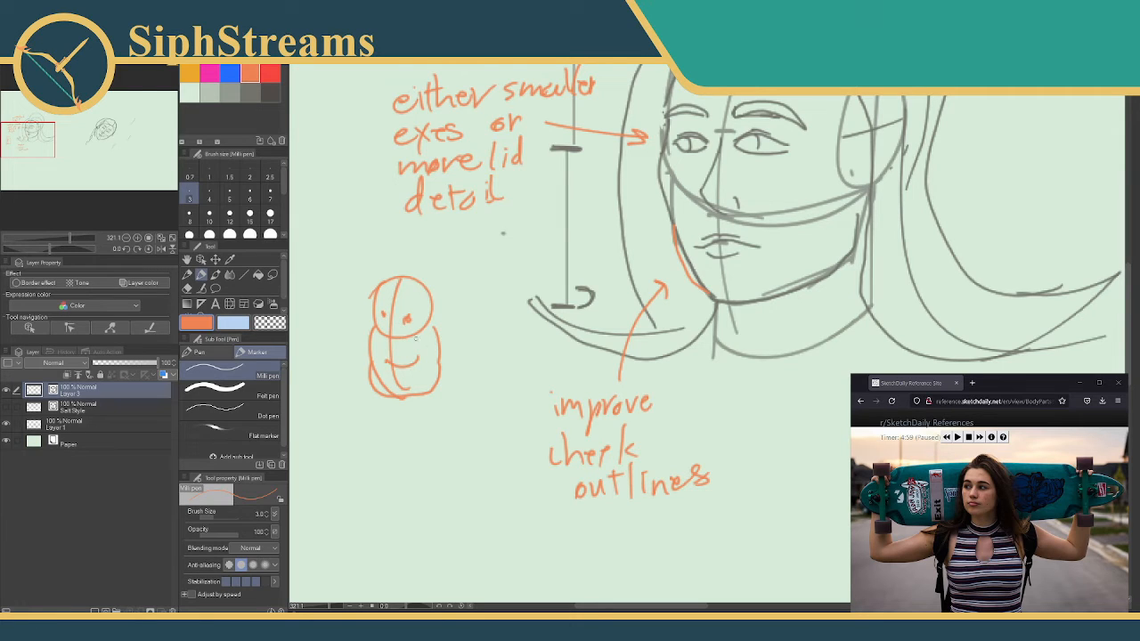
- Undo the small orange head's facial features, centre line and rounded cheeks down to the cranial circle
{"action": "key", "text": "ctrl+z"}
{"action": "key", "text": "ctrl+z"}
{"action": "key", "text": "ctrl+z"}
{"action": "key", "text": "ctrl+z"}
{"action": "key", "text": "ctrl+z"}
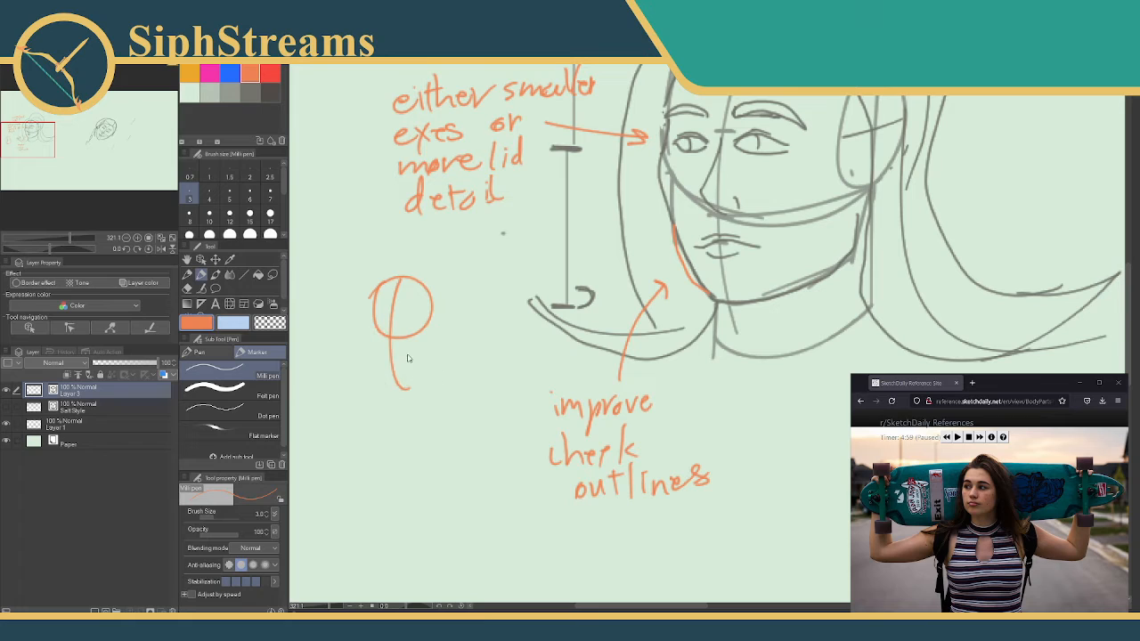
{"action": "key", "text": "ctrl+z"}
- Redraw the small orange head below its circle with a narrow jaw, a simple face and sagging jowl bulges at both cheeks
{"action": "mouse_move", "coordinate": [373, 314]}
{"action": "left_mouse_down"}
{"action": "mouse_move", "coordinate": [397, 383]}
{"action": "mouse_move", "coordinate": [375, 375]}
{"action": "mouse_move", "coordinate": [386, 392]}
{"action": "mouse_move", "coordinate": [393, 381]}
{"action": "mouse_move", "coordinate": [411, 400]}
{"action": "mouse_move", "coordinate": [437, 356]}
{"action": "left_mouse_up"}
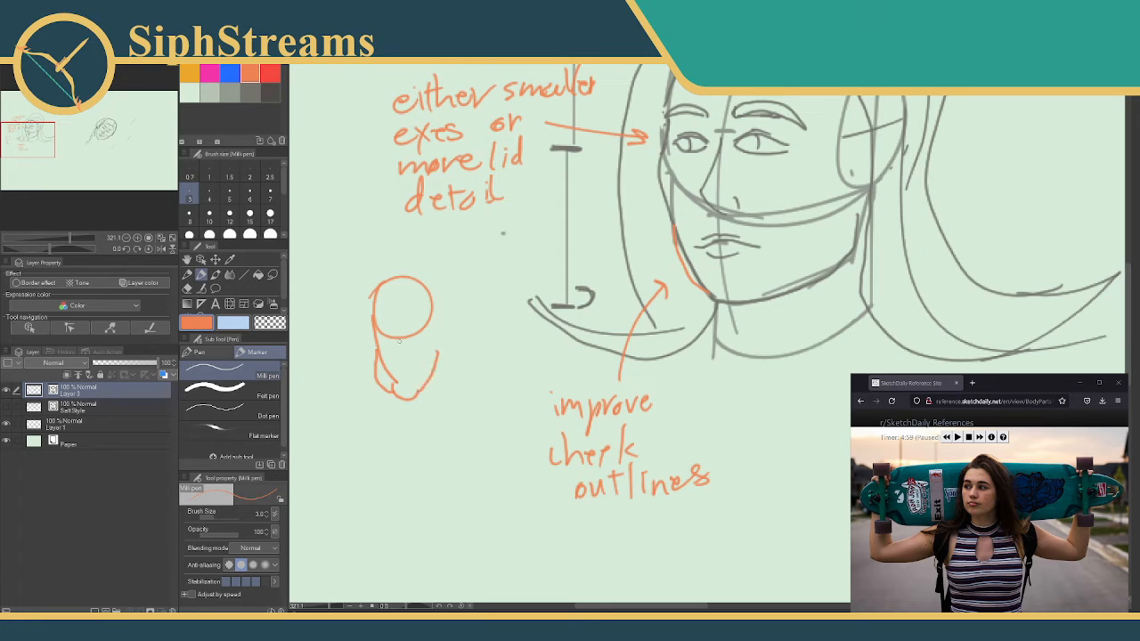
{"action": "mouse_move", "coordinate": [401, 323]}
{"action": "left_mouse_down"}
{"action": "mouse_move", "coordinate": [391, 341]}
{"action": "mouse_move", "coordinate": [403, 355]}
{"action": "left_mouse_up"}
{"action": "key", "text": "ctrl+z"}
{"action": "mouse_move", "coordinate": [374, 296]}
{"action": "left_mouse_down"}
{"action": "mouse_move", "coordinate": [381, 353]}
{"action": "mouse_move", "coordinate": [414, 362]}
{"action": "left_mouse_up"}
{"action": "left_click_drag", "start_coordinate": [427, 319], "coordinate": [437, 357]}
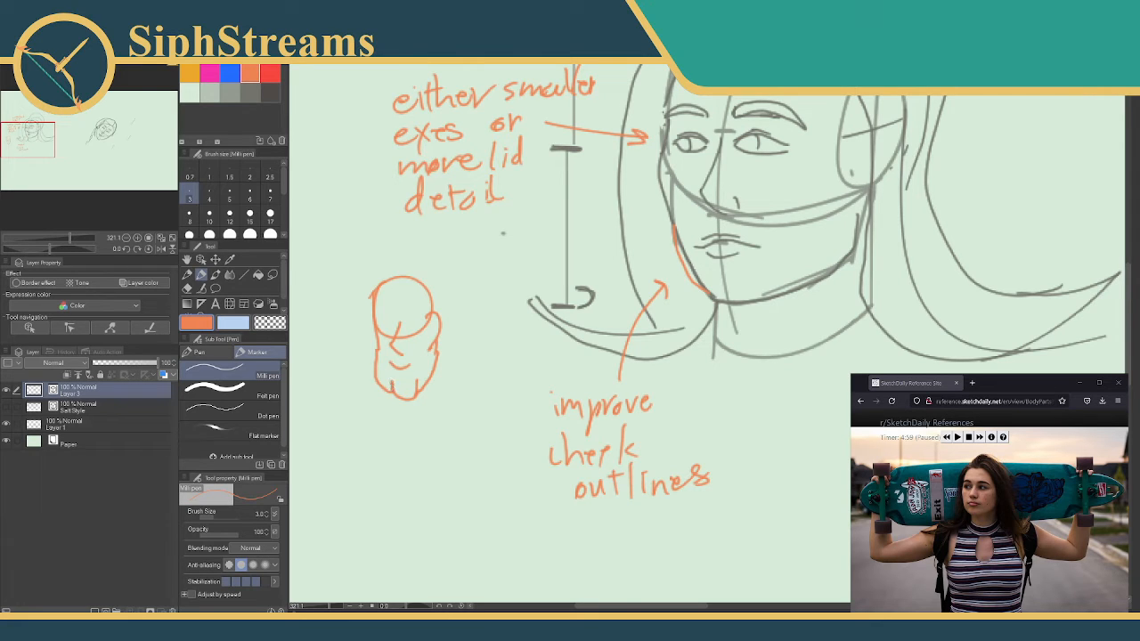
{"action": "mouse_move", "coordinate": [377, 363]}
{"action": "left_mouse_down"}
{"action": "mouse_move", "coordinate": [422, 388]}
{"action": "mouse_move", "coordinate": [435, 355]}
{"action": "left_mouse_up"}
{"action": "left_click_drag", "start_coordinate": [426, 331], "coordinate": [430, 349]}
- Draw an orange arrow pointing at the jowled head and handwrite "But be ware of jowels" beneath it
{"action": "left_click_drag", "start_coordinate": [510, 435], "coordinate": [457, 407]}
{"action": "left_click_drag", "start_coordinate": [459, 426], "coordinate": [489, 395]}
{"action": "left_click_drag", "start_coordinate": [440, 446], "coordinate": [440, 469]}
{"action": "mouse_move", "coordinate": [442, 445]}
{"action": "left_mouse_down"}
{"action": "mouse_move", "coordinate": [442, 469]}
{"action": "mouse_move", "coordinate": [480, 465]}
{"action": "left_mouse_up"}
{"action": "left_click_drag", "start_coordinate": [470, 452], "coordinate": [488, 451]}
{"action": "mouse_move", "coordinate": [429, 481]}
{"action": "left_mouse_down"}
{"action": "mouse_move", "coordinate": [431, 504]}
{"action": "mouse_move", "coordinate": [442, 505]}
{"action": "left_mouse_up"}
{"action": "mouse_move", "coordinate": [445, 495]}
{"action": "left_mouse_down"}
{"action": "mouse_move", "coordinate": [460, 501]}
{"action": "mouse_move", "coordinate": [500, 479]}
{"action": "mouse_move", "coordinate": [509, 488]}
{"action": "mouse_move", "coordinate": [523, 474]}
{"action": "mouse_move", "coordinate": [526, 499]}
{"action": "left_mouse_up"}
{"action": "left_click_drag", "start_coordinate": [458, 513], "coordinate": [455, 534]}
{"action": "mouse_move", "coordinate": [462, 522]}
{"action": "left_mouse_down"}
{"action": "mouse_move", "coordinate": [467, 508]}
{"action": "mouse_move", "coordinate": [463, 536]}
{"action": "left_mouse_up"}
{"action": "mouse_move", "coordinate": [449, 520]}
{"action": "left_mouse_down"}
{"action": "mouse_move", "coordinate": [476, 513]}
{"action": "mouse_move", "coordinate": [485, 546]}
{"action": "mouse_move", "coordinate": [538, 501]}
{"action": "mouse_move", "coordinate": [545, 519]}
{"action": "left_mouse_up"}
{"action": "left_click_drag", "start_coordinate": [552, 520], "coordinate": [543, 529]}
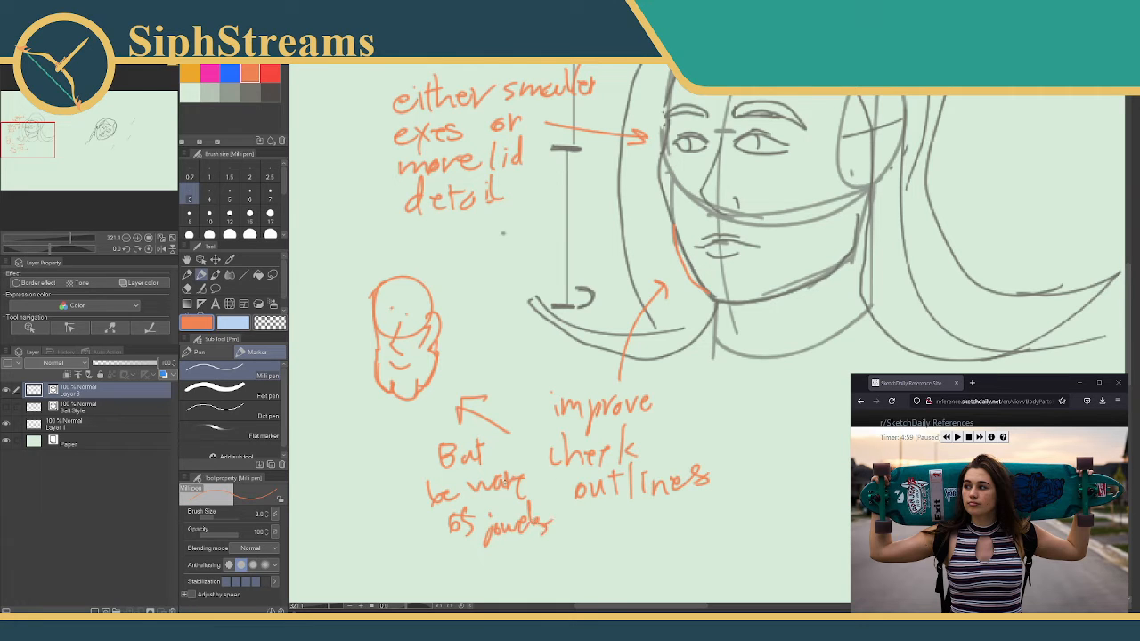
- Draw an orange arrow to the tilted head's eye and handwrite "eye shape & size" beside it
{"action": "left_click_drag", "start_coordinate": [528, 460], "coordinate": [501, 522]}
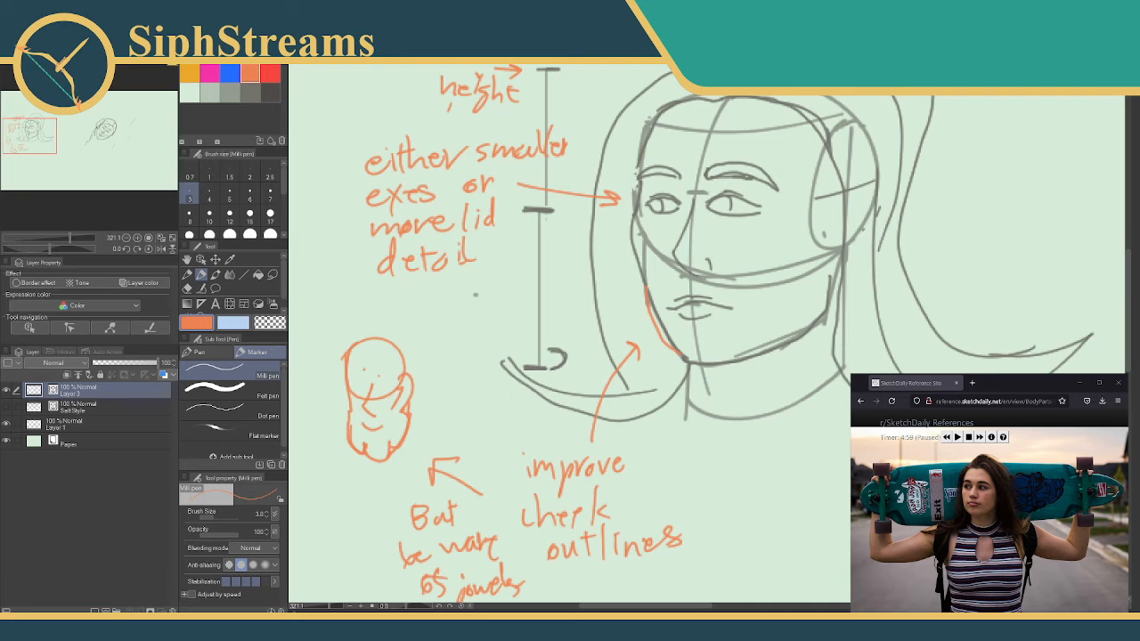
{"action": "left_click_drag", "start_coordinate": [475, 294], "coordinate": [413, 306]}
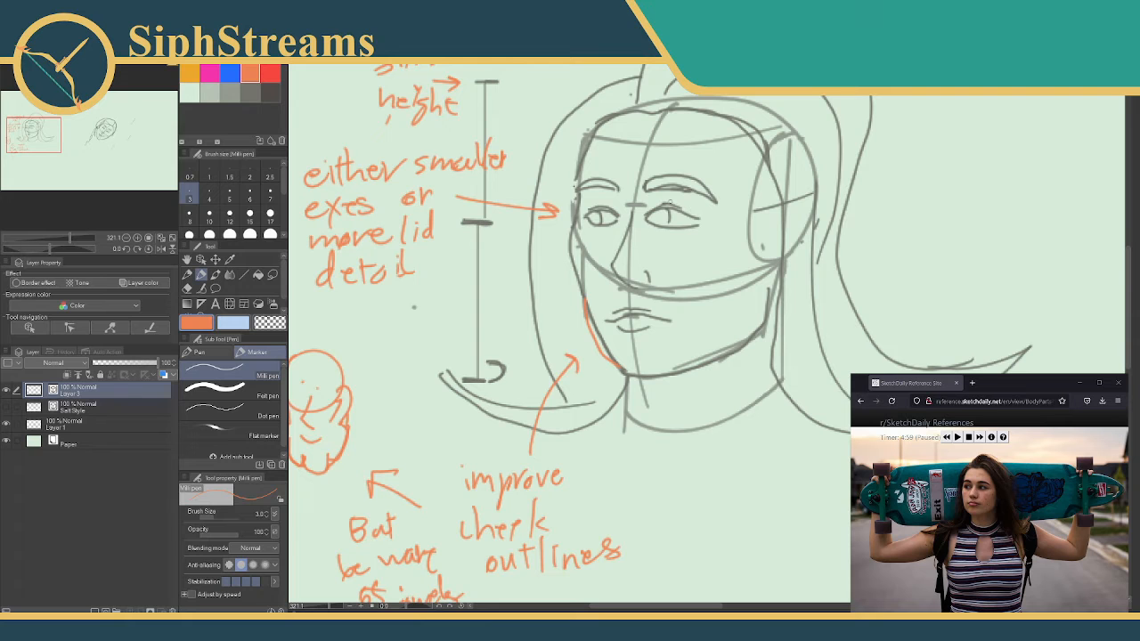
{"action": "mouse_move", "coordinate": [710, 240]}
{"action": "left_mouse_down"}
{"action": "mouse_move", "coordinate": [742, 192]}
{"action": "mouse_move", "coordinate": [633, 202]}
{"action": "left_mouse_up"}
{"action": "left_click_drag", "start_coordinate": [1028, 204], "coordinate": [606, 198]}
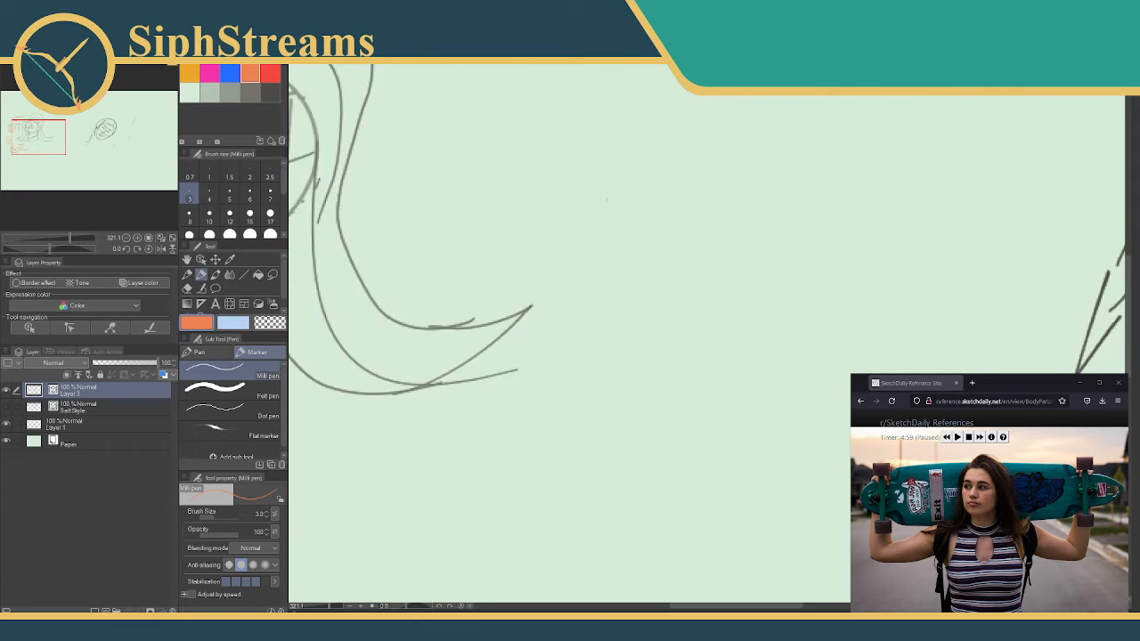
{"action": "mouse_move", "coordinate": [1124, 193]}
{"action": "left_mouse_down"}
{"action": "mouse_move", "coordinate": [651, 209]}
{"action": "mouse_move", "coordinate": [607, 199]}
{"action": "left_mouse_up"}
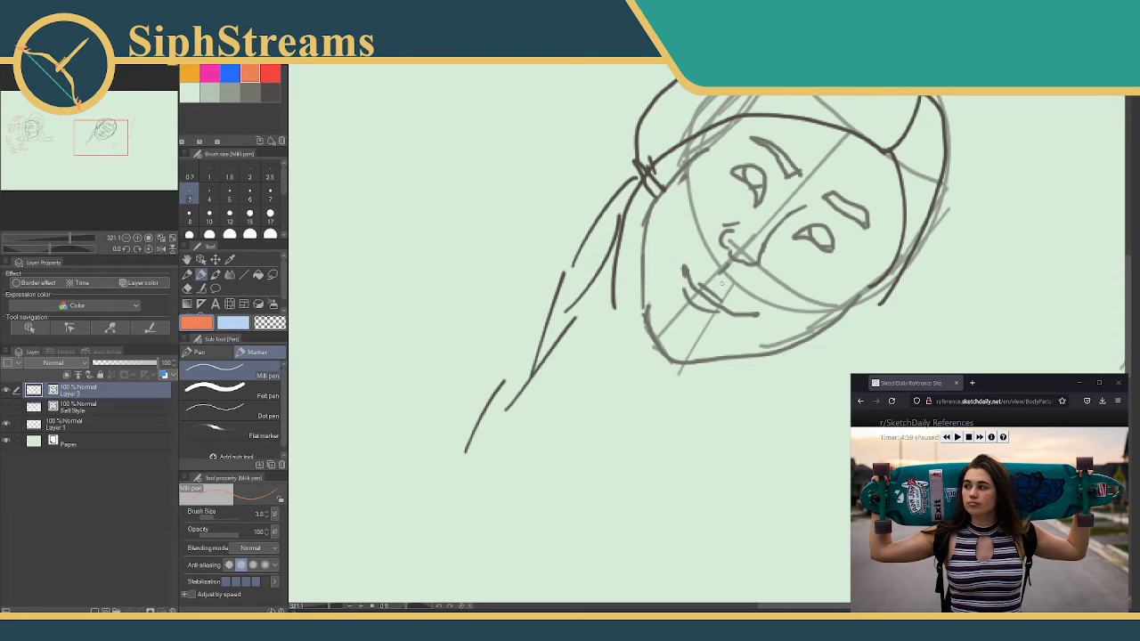
{"action": "mouse_move", "coordinate": [721, 284]}
{"action": "left_mouse_down"}
{"action": "mouse_move", "coordinate": [639, 312]}
{"action": "mouse_move", "coordinate": [647, 309]}
{"action": "left_mouse_up"}
{"action": "mouse_move", "coordinate": [524, 182]}
{"action": "left_mouse_down"}
{"action": "mouse_move", "coordinate": [639, 210]}
{"action": "mouse_move", "coordinate": [626, 218]}
{"action": "left_mouse_up"}
{"action": "left_click_drag", "start_coordinate": [398, 166], "coordinate": [426, 170]}
{"action": "mouse_move", "coordinate": [424, 162]}
{"action": "left_mouse_down"}
{"action": "mouse_move", "coordinate": [440, 170]}
{"action": "mouse_move", "coordinate": [436, 189]}
{"action": "left_mouse_up"}
{"action": "mouse_move", "coordinate": [441, 166]}
{"action": "left_mouse_down"}
{"action": "mouse_move", "coordinate": [494, 146]}
{"action": "mouse_move", "coordinate": [517, 176]}
{"action": "mouse_move", "coordinate": [528, 150]}
{"action": "left_mouse_up"}
{"action": "mouse_move", "coordinate": [420, 198]}
{"action": "left_mouse_down"}
{"action": "mouse_move", "coordinate": [435, 217]}
{"action": "mouse_move", "coordinate": [475, 220]}
{"action": "mouse_move", "coordinate": [488, 207]}
{"action": "left_mouse_up"}
- Sketch two simple orange front-view noses between the heads, each a vertical bridge line, one with a curved base and one with a wavy base
{"action": "mouse_move", "coordinate": [526, 252]}
{"action": "left_mouse_down"}
{"action": "mouse_move", "coordinate": [600, 206]}
{"action": "mouse_move", "coordinate": [860, 219]}
{"action": "left_mouse_up"}
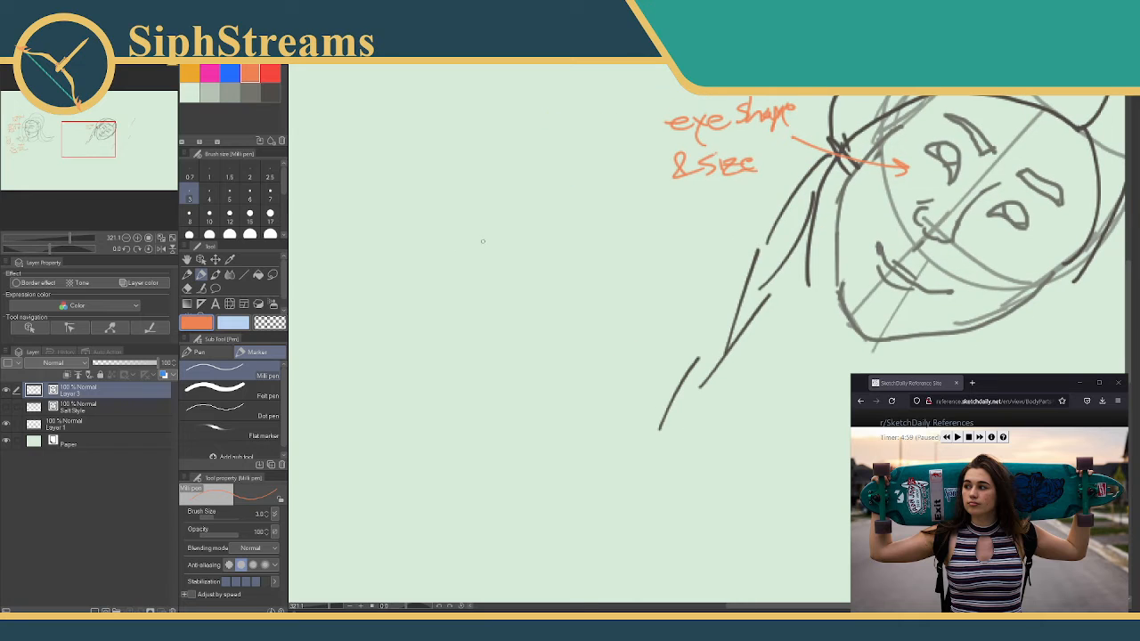
{"action": "mouse_move", "coordinate": [475, 242]}
{"action": "left_mouse_down"}
{"action": "mouse_move", "coordinate": [501, 253]}
{"action": "mouse_move", "coordinate": [526, 240]}
{"action": "left_mouse_up"}
{"action": "left_click_drag", "start_coordinate": [498, 172], "coordinate": [501, 212]}
{"action": "left_click_drag", "start_coordinate": [412, 255], "coordinate": [528, 268]}
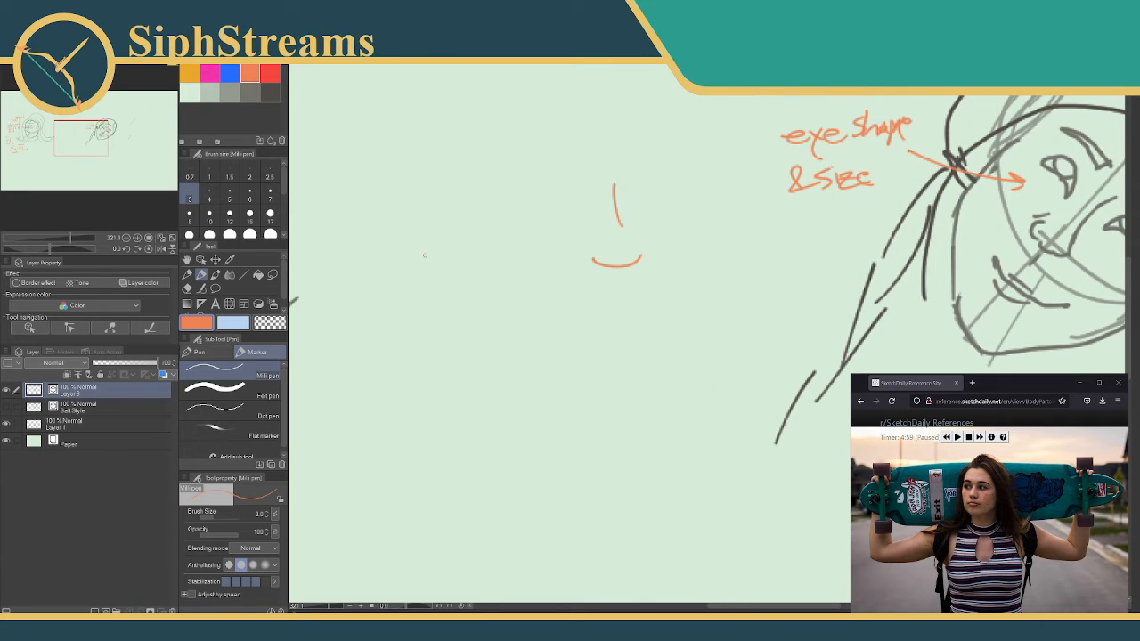
{"action": "left_click_drag", "start_coordinate": [425, 256], "coordinate": [479, 260]}
{"action": "left_click_drag", "start_coordinate": [452, 182], "coordinate": [477, 238]}
{"action": "key", "text": "ctrl+z"}
{"action": "left_click_drag", "start_coordinate": [454, 184], "coordinate": [458, 236]}
- Try two angled orange nose shapes with slanted bridge lines above the simple noses
{"action": "mouse_move", "coordinate": [517, 293]}
{"action": "left_mouse_down"}
{"action": "mouse_move", "coordinate": [614, 318]}
{"action": "mouse_move", "coordinate": [562, 333]}
{"action": "mouse_move", "coordinate": [529, 484]}
{"action": "mouse_move", "coordinate": [503, 399]}
{"action": "left_mouse_up"}
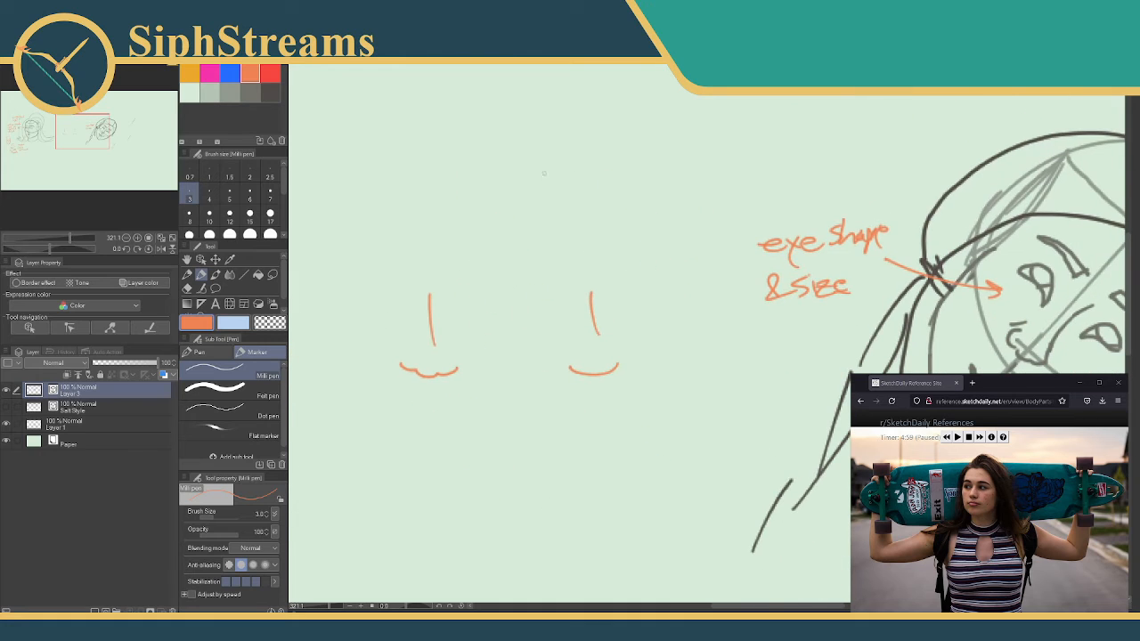
{"action": "mouse_move", "coordinate": [545, 162]}
{"action": "left_mouse_down"}
{"action": "mouse_move", "coordinate": [584, 223]}
{"action": "mouse_move", "coordinate": [577, 250]}
{"action": "mouse_move", "coordinate": [540, 237]}
{"action": "left_mouse_up"}
{"action": "key", "text": "ctrl+z"}
{"action": "mouse_move", "coordinate": [591, 222]}
{"action": "left_mouse_down"}
{"action": "mouse_move", "coordinate": [570, 251]}
{"action": "mouse_move", "coordinate": [539, 234]}
{"action": "left_mouse_up"}
{"action": "mouse_move", "coordinate": [463, 170]}
{"action": "left_mouse_down"}
{"action": "mouse_move", "coordinate": [486, 224]}
{"action": "mouse_move", "coordinate": [451, 246]}
{"action": "left_mouse_up"}
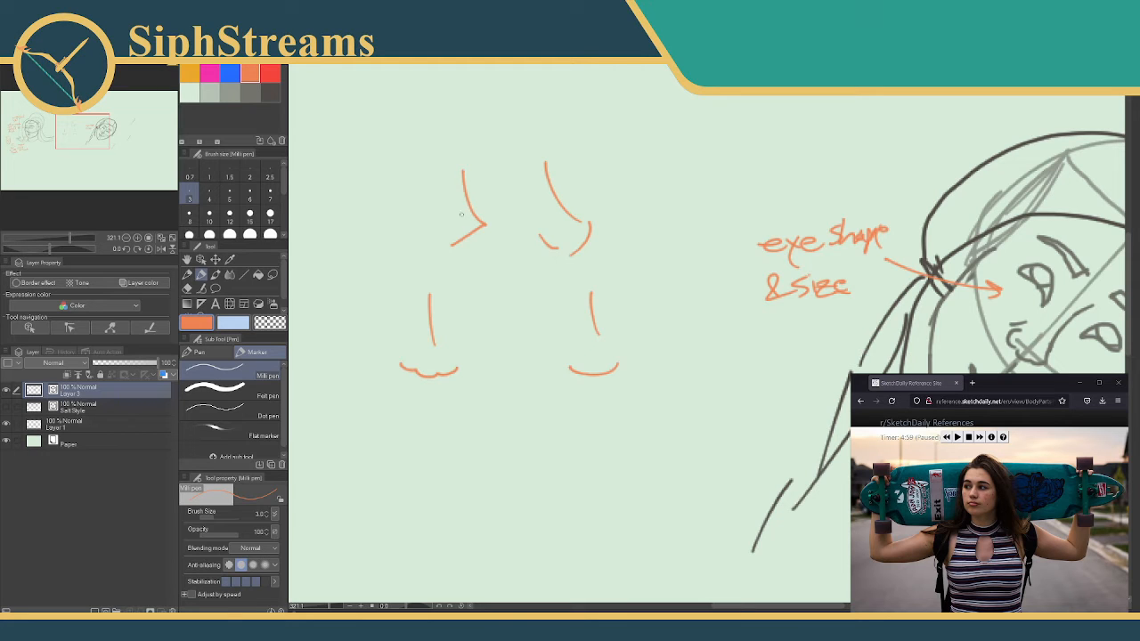
{"action": "key", "text": "ctrl+z"}
{"action": "key", "text": "ctrl+z"}
{"action": "key", "text": "ctrl+z"}
{"action": "key", "text": "ctrl+z"}
- Sketch another simple orange nose above the pair, using a V-shaped base and a straight vertical bridge line
{"action": "mouse_move", "coordinate": [465, 240]}
{"action": "left_mouse_down"}
{"action": "mouse_move", "coordinate": [465, 271]}
{"action": "mouse_move", "coordinate": [507, 265]}
{"action": "left_mouse_up"}
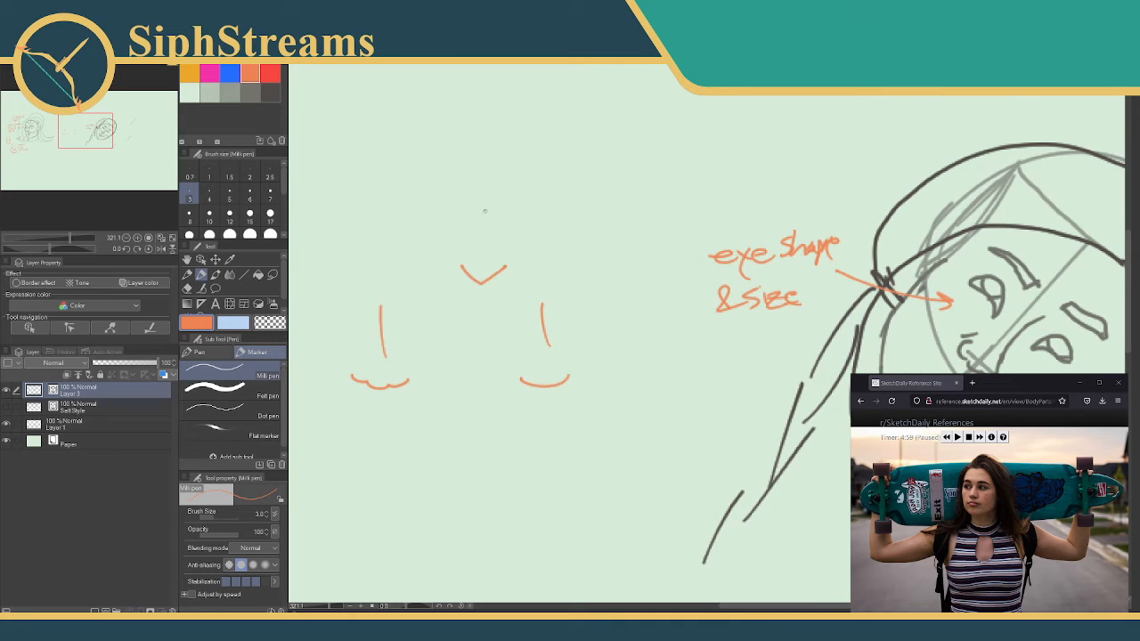
{"action": "left_click_drag", "start_coordinate": [486, 210], "coordinate": [481, 284]}
{"action": "key", "text": "ctrl+z"}
{"action": "left_click_drag", "start_coordinate": [479, 196], "coordinate": [482, 260]}
- Sketch an angled orange nose below the simple ones, with two bridge lines and a closed underside plane
{"action": "scroll", "coordinate": [503, 297], "scroll_direction": "down", "scroll_amount": 5}
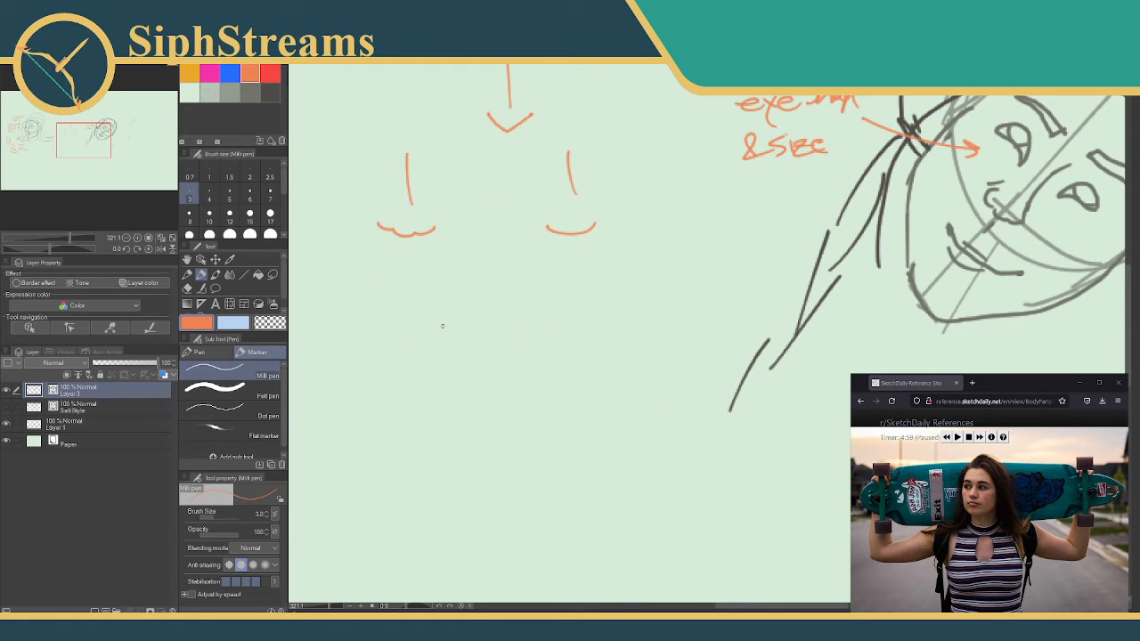
{"action": "mouse_move", "coordinate": [442, 326]}
{"action": "left_mouse_down"}
{"action": "mouse_move", "coordinate": [488, 323]}
{"action": "mouse_move", "coordinate": [476, 269]}
{"action": "mouse_move", "coordinate": [460, 266]}
{"action": "mouse_move", "coordinate": [444, 338]}
{"action": "mouse_move", "coordinate": [449, 318]}
{"action": "mouse_move", "coordinate": [463, 316]}
{"action": "mouse_move", "coordinate": [505, 340]}
{"action": "left_mouse_up"}
{"action": "key", "text": "ctrl+z"}
{"action": "key", "text": "ctrl+z"}
{"action": "mouse_move", "coordinate": [479, 259]}
{"action": "left_mouse_down"}
{"action": "mouse_move", "coordinate": [448, 316]}
{"action": "mouse_move", "coordinate": [500, 341]}
{"action": "mouse_move", "coordinate": [443, 351]}
{"action": "left_mouse_up"}
{"action": "key", "text": "ctrl+z"}
{"action": "left_click_drag", "start_coordinate": [445, 338], "coordinate": [500, 340]}
{"action": "left_click_drag", "start_coordinate": [499, 266], "coordinate": [512, 331]}
{"action": "left_click_drag", "start_coordinate": [432, 312], "coordinate": [454, 306]}
{"action": "key", "text": "ctrl+z"}
{"action": "left_click_drag", "start_coordinate": [459, 274], "coordinate": [489, 271]}
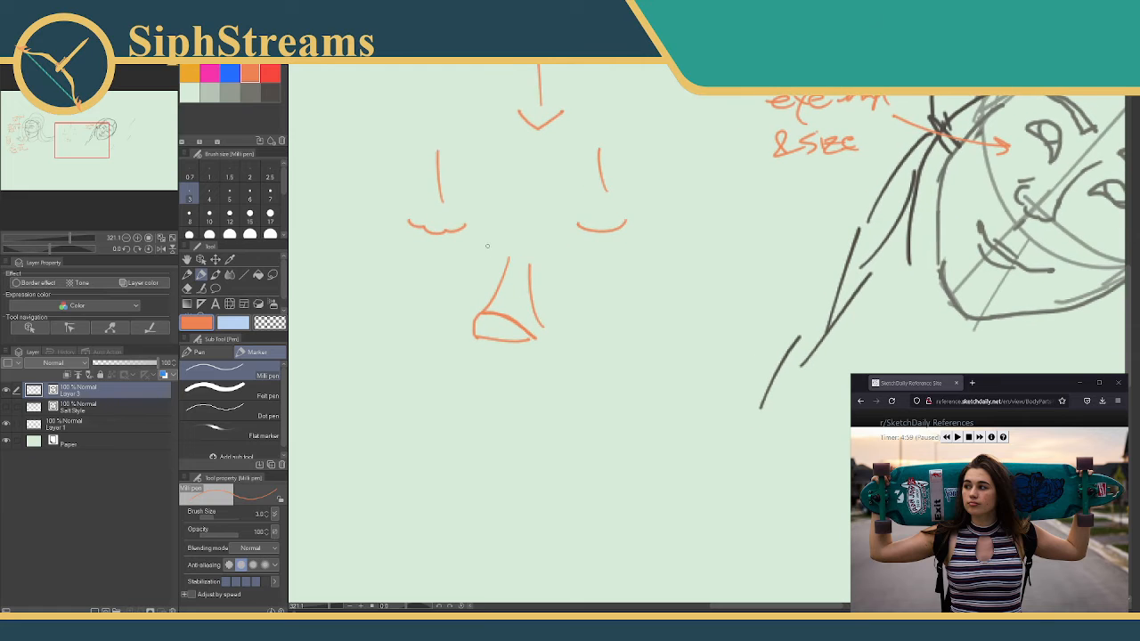
- Draw a lower orange neck base curve on the first head and label it "neck length" with a small arrow
{"action": "mouse_move", "coordinate": [654, 259]}
{"action": "left_mouse_down"}
{"action": "mouse_move", "coordinate": [380, 226]}
{"action": "mouse_move", "coordinate": [351, 264]}
{"action": "left_mouse_up"}
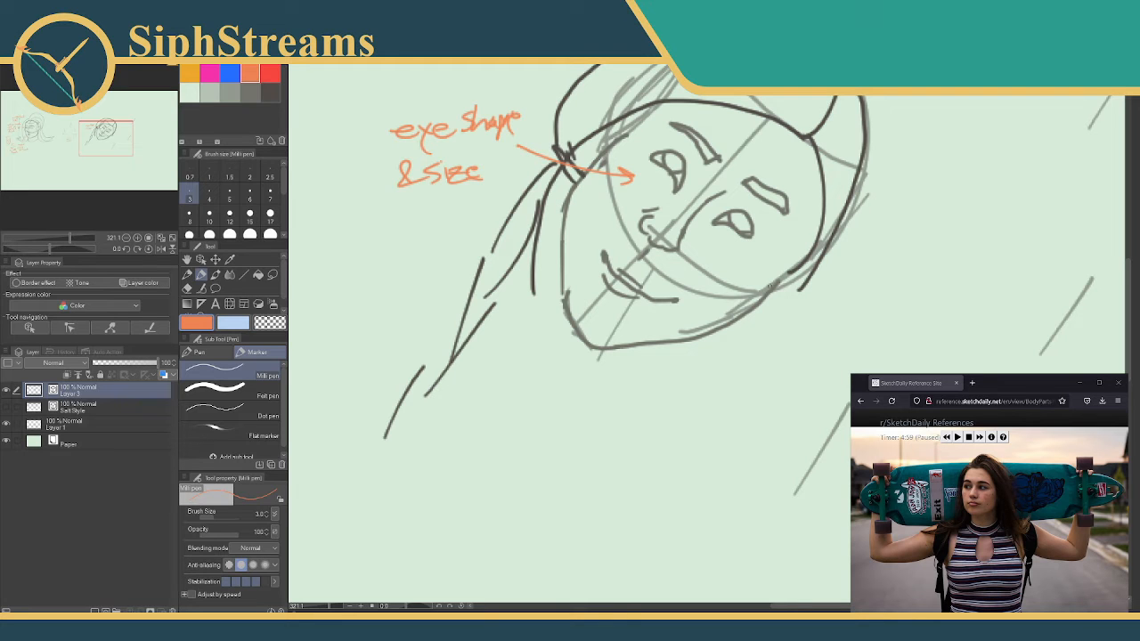
{"action": "mouse_move", "coordinate": [519, 302]}
{"action": "left_mouse_down"}
{"action": "mouse_move", "coordinate": [515, 263]}
{"action": "mouse_move", "coordinate": [929, 209]}
{"action": "left_mouse_up"}
{"action": "left_click_drag", "start_coordinate": [406, 289], "coordinate": [852, 237]}
{"action": "mouse_move", "coordinate": [364, 284]}
{"action": "left_mouse_down"}
{"action": "mouse_move", "coordinate": [644, 397]}
{"action": "mouse_move", "coordinate": [540, 489]}
{"action": "left_mouse_up"}
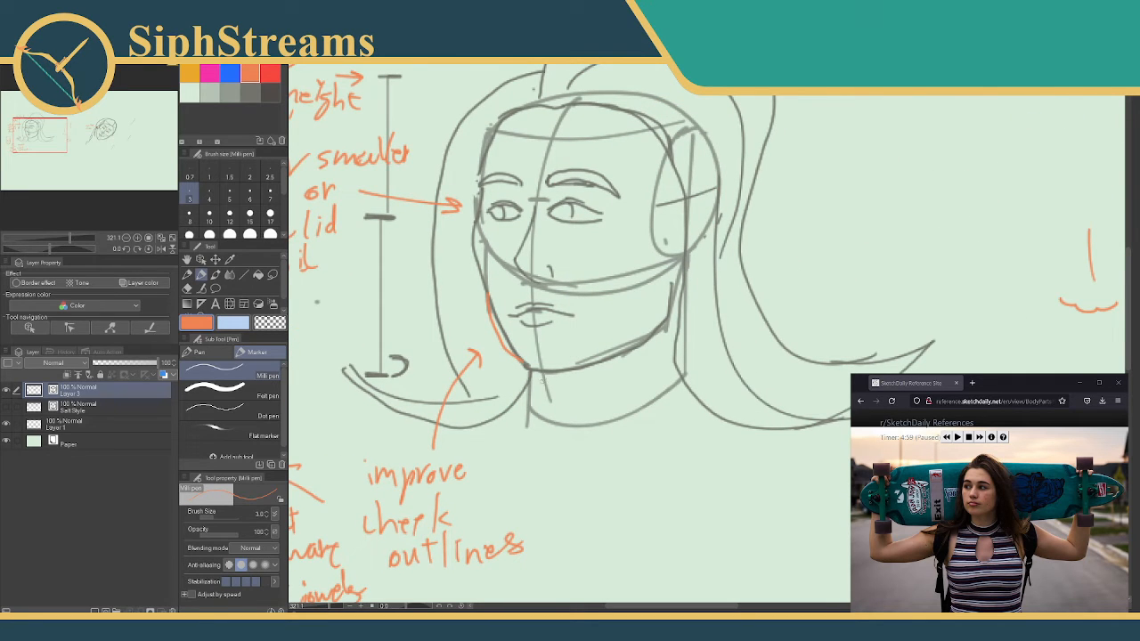
{"action": "mouse_move", "coordinate": [529, 424]}
{"action": "left_mouse_down"}
{"action": "mouse_move", "coordinate": [579, 443]}
{"action": "mouse_move", "coordinate": [659, 416]}
{"action": "mouse_move", "coordinate": [687, 378]}
{"action": "left_mouse_up"}
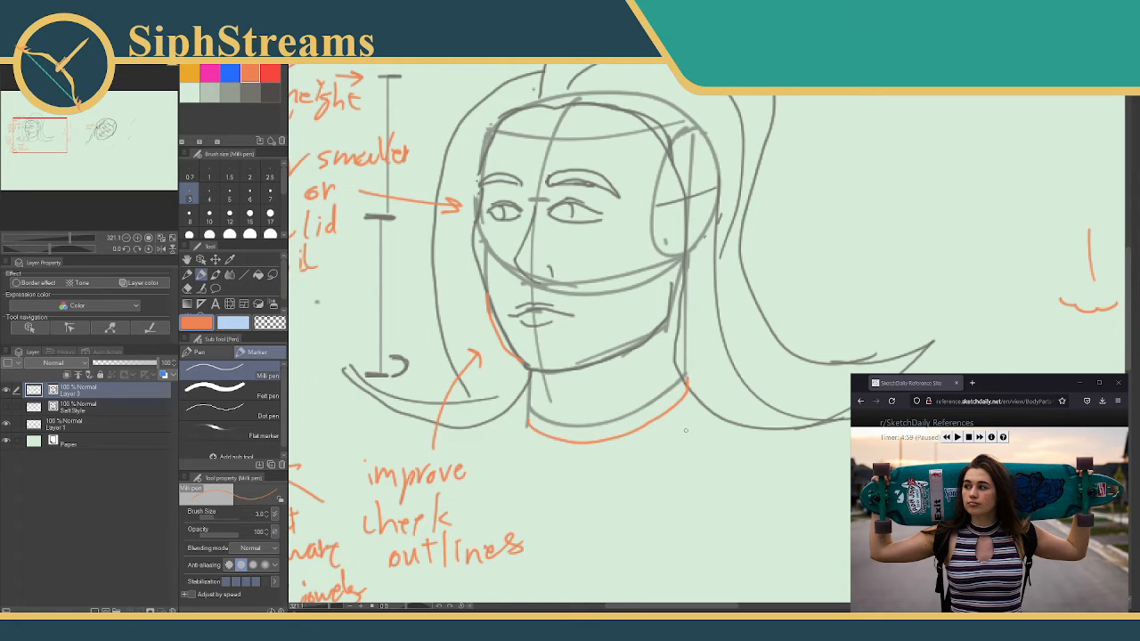
{"action": "mouse_move", "coordinate": [692, 434]}
{"action": "left_mouse_down"}
{"action": "mouse_move", "coordinate": [675, 416]}
{"action": "mouse_move", "coordinate": [677, 434]}
{"action": "left_mouse_up"}
{"action": "mouse_move", "coordinate": [675, 413]}
{"action": "left_mouse_down"}
{"action": "mouse_move", "coordinate": [697, 444]}
{"action": "mouse_move", "coordinate": [733, 468]}
{"action": "left_mouse_up"}
{"action": "mouse_move", "coordinate": [746, 447]}
{"action": "left_mouse_down"}
{"action": "mouse_move", "coordinate": [760, 478]}
{"action": "mouse_move", "coordinate": [795, 470]}
{"action": "left_mouse_up"}
{"action": "mouse_move", "coordinate": [803, 457]}
{"action": "left_mouse_down"}
{"action": "mouse_move", "coordinate": [804, 470]}
{"action": "mouse_move", "coordinate": [814, 452]}
{"action": "mouse_move", "coordinate": [814, 466]}
{"action": "left_mouse_up"}
{"action": "mouse_move", "coordinate": [824, 451]}
{"action": "left_mouse_down"}
{"action": "mouse_move", "coordinate": [839, 465]}
{"action": "mouse_move", "coordinate": [825, 452]}
{"action": "left_mouse_up"}
- Add orange hair detail strokes to the first head at the hairline parting, crown and lower hair ends
{"action": "mouse_move", "coordinate": [791, 374]}
{"action": "left_mouse_down"}
{"action": "mouse_move", "coordinate": [763, 389]}
{"action": "mouse_move", "coordinate": [858, 412]}
{"action": "left_mouse_up"}
{"action": "mouse_move", "coordinate": [606, 124]}
{"action": "left_mouse_down"}
{"action": "mouse_move", "coordinate": [639, 169]}
{"action": "mouse_move", "coordinate": [654, 157]}
{"action": "left_mouse_up"}
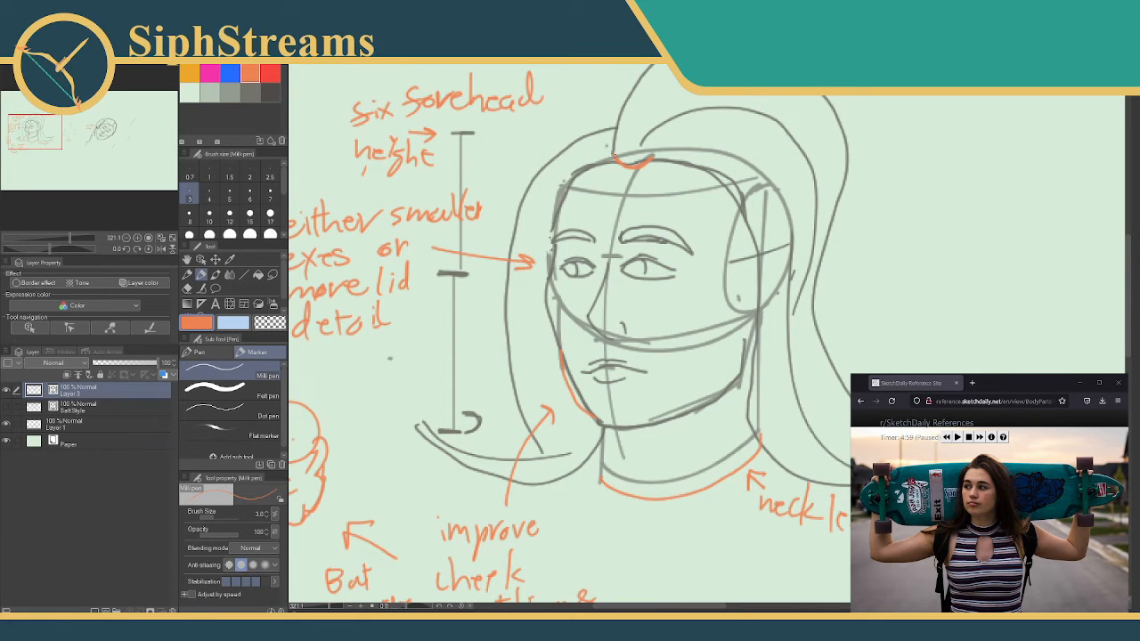
{"action": "mouse_move", "coordinate": [614, 137]}
{"action": "left_mouse_down"}
{"action": "mouse_move", "coordinate": [582, 140]}
{"action": "mouse_move", "coordinate": [683, 95]}
{"action": "left_mouse_up"}
{"action": "left_click_drag", "start_coordinate": [718, 96], "coordinate": [755, 139]}
{"action": "mouse_move", "coordinate": [672, 98]}
{"action": "left_mouse_down"}
{"action": "mouse_move", "coordinate": [666, 146]}
{"action": "mouse_move", "coordinate": [689, 91]}
{"action": "left_mouse_up"}
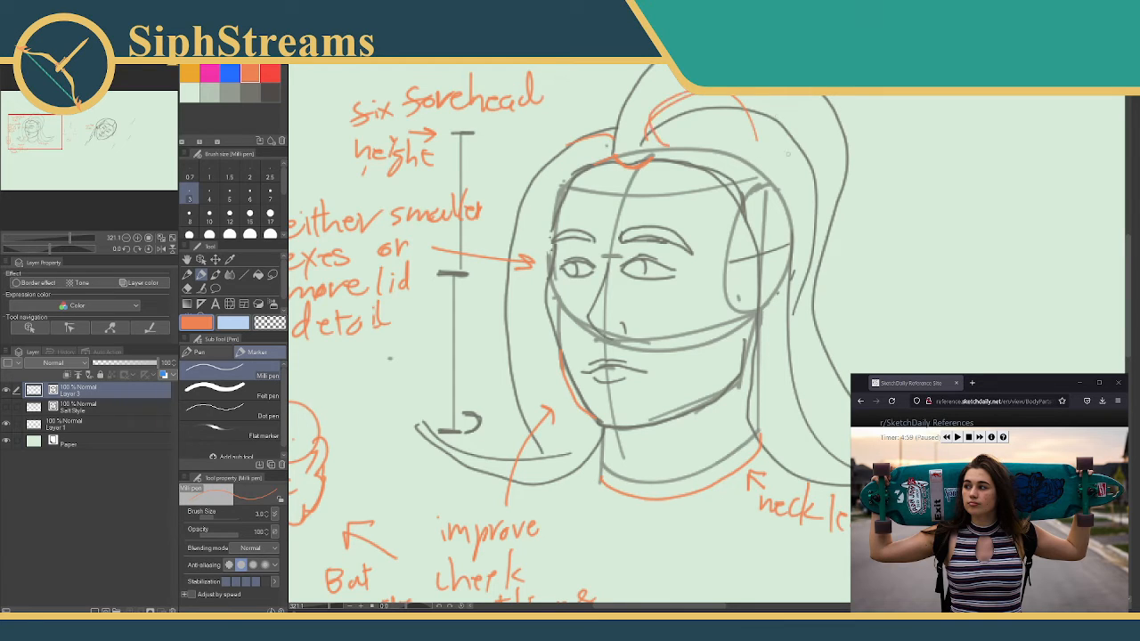
{"action": "left_click_drag", "start_coordinate": [787, 120], "coordinate": [746, 167]}
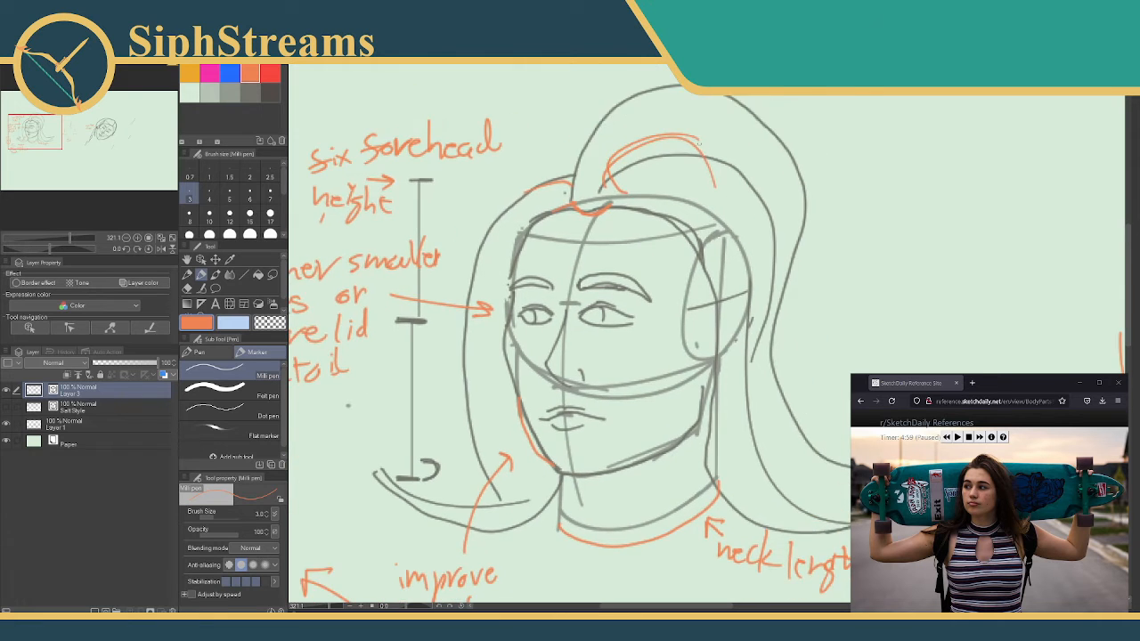
{"action": "mouse_move", "coordinate": [906, 490]}
{"action": "left_mouse_down"}
{"action": "mouse_move", "coordinate": [816, 326]}
{"action": "mouse_move", "coordinate": [835, 278]}
{"action": "mouse_move", "coordinate": [893, 266]}
{"action": "mouse_move", "coordinate": [875, 285]}
{"action": "left_mouse_up"}
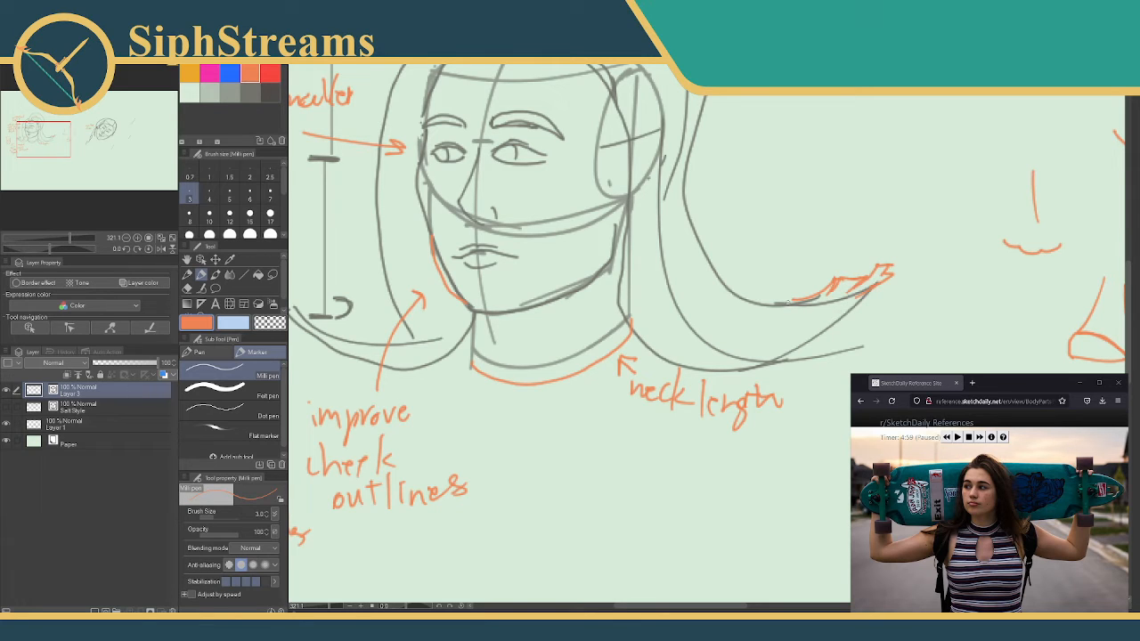
{"action": "mouse_move", "coordinate": [687, 249]}
{"action": "left_mouse_down"}
{"action": "mouse_move", "coordinate": [707, 214]}
{"action": "mouse_move", "coordinate": [903, 262]}
{"action": "mouse_move", "coordinate": [868, 274]}
{"action": "left_mouse_up"}
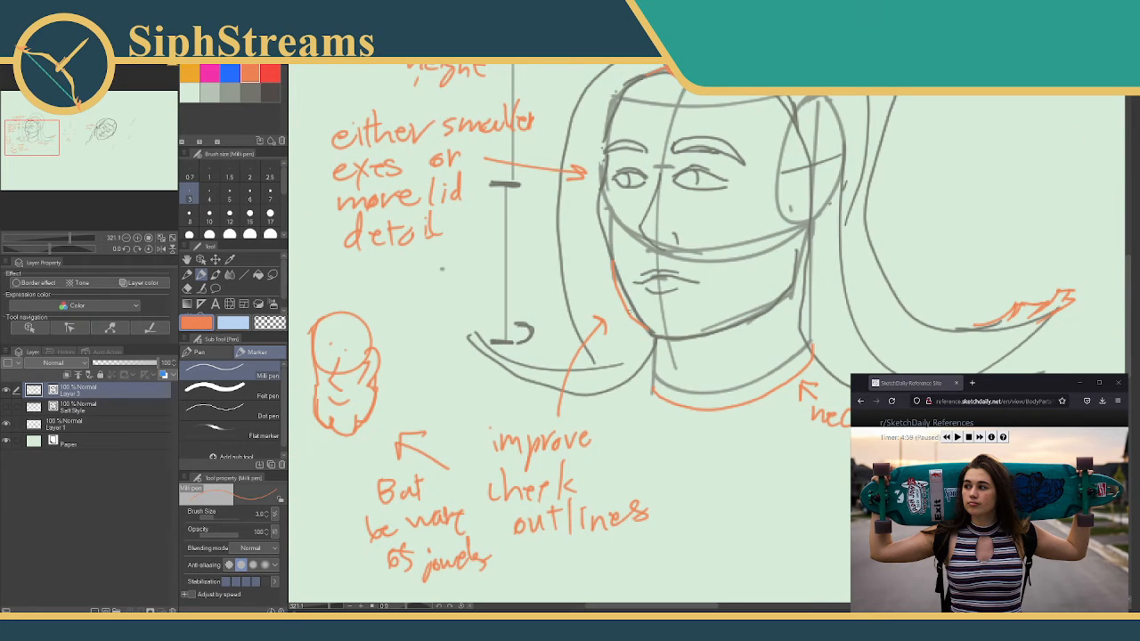
{"action": "mouse_move", "coordinate": [630, 316]}
{"action": "left_mouse_down"}
{"action": "mouse_move", "coordinate": [610, 365]}
{"action": "mouse_move", "coordinate": [576, 376]}
{"action": "mouse_move", "coordinate": [392, 505]}
{"action": "left_mouse_up"}
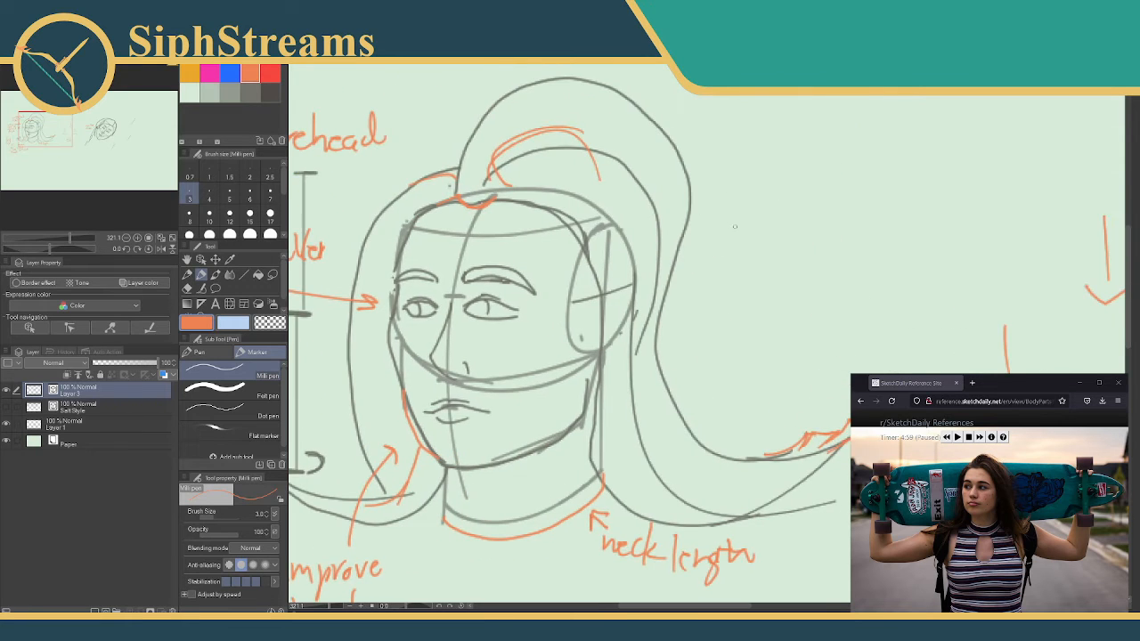
- Handwrite "Be aware of time for hair" in orange in the empty space beside the first head's hair
{"action": "mouse_move", "coordinate": [710, 215]}
{"action": "left_mouse_down"}
{"action": "mouse_move", "coordinate": [712, 233]}
{"action": "mouse_move", "coordinate": [847, 223]}
{"action": "left_mouse_up"}
{"action": "mouse_move", "coordinate": [725, 260]}
{"action": "left_mouse_down"}
{"action": "mouse_move", "coordinate": [714, 271]}
{"action": "mouse_move", "coordinate": [725, 263]}
{"action": "left_mouse_up"}
{"action": "mouse_move", "coordinate": [736, 251]}
{"action": "left_mouse_down"}
{"action": "mouse_move", "coordinate": [727, 272]}
{"action": "mouse_move", "coordinate": [757, 256]}
{"action": "left_mouse_up"}
{"action": "mouse_move", "coordinate": [763, 256]}
{"action": "left_mouse_down"}
{"action": "mouse_move", "coordinate": [777, 253]}
{"action": "mouse_move", "coordinate": [771, 274]}
{"action": "left_mouse_up"}
{"action": "mouse_move", "coordinate": [784, 252]}
{"action": "left_mouse_down"}
{"action": "mouse_move", "coordinate": [784, 265]}
{"action": "mouse_move", "coordinate": [819, 263]}
{"action": "left_mouse_up"}
{"action": "left_click_drag", "start_coordinate": [817, 260], "coordinate": [828, 261]}
{"action": "left_click_drag", "start_coordinate": [756, 282], "coordinate": [744, 307]}
{"action": "left_click_drag", "start_coordinate": [740, 294], "coordinate": [753, 292]}
{"action": "left_click_drag", "start_coordinate": [762, 287], "coordinate": [772, 299]}
{"action": "mouse_move", "coordinate": [771, 290]}
{"action": "left_mouse_down"}
{"action": "mouse_move", "coordinate": [790, 283]}
{"action": "mouse_move", "coordinate": [830, 300]}
{"action": "left_mouse_up"}
{"action": "mouse_move", "coordinate": [839, 285]}
{"action": "left_mouse_down"}
{"action": "mouse_move", "coordinate": [852, 283]}
{"action": "mouse_move", "coordinate": [816, 298]}
{"action": "mouse_move", "coordinate": [833, 248]}
{"action": "left_mouse_up"}
{"action": "left_click_drag", "start_coordinate": [882, 334], "coordinate": [527, 317]}
{"action": "left_click_drag", "start_coordinate": [901, 282], "coordinate": [527, 270]}
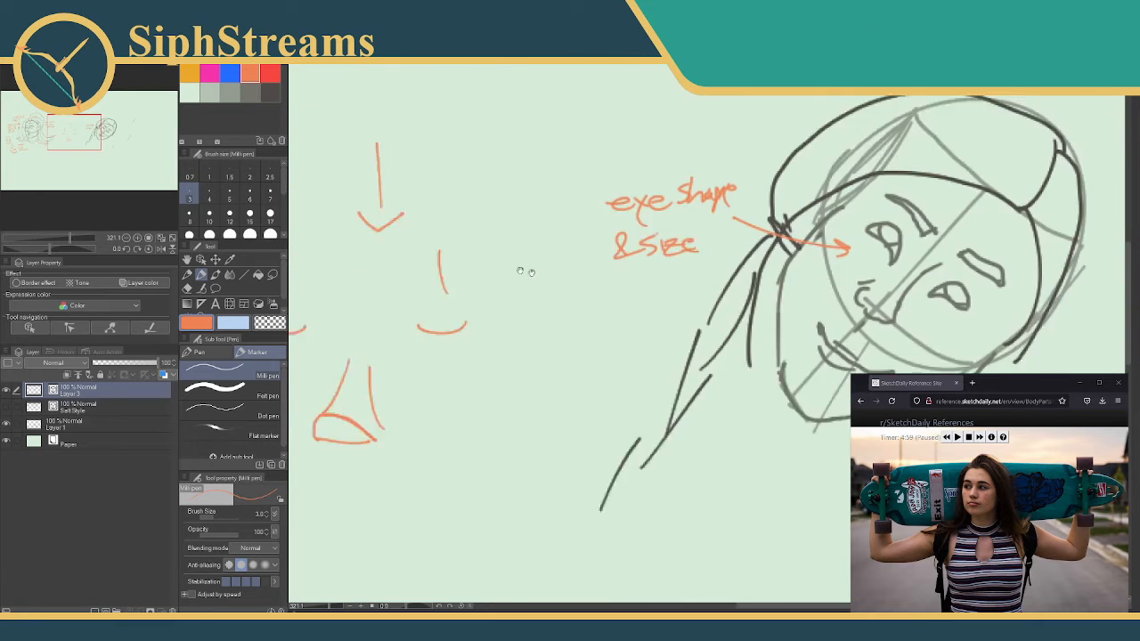
{"action": "mouse_move", "coordinate": [703, 298]}
{"action": "left_mouse_down"}
{"action": "mouse_move", "coordinate": [605, 236]}
{"action": "mouse_move", "coordinate": [940, 224]}
{"action": "left_mouse_up"}
{"action": "left_click_drag", "start_coordinate": [494, 272], "coordinate": [869, 257]}
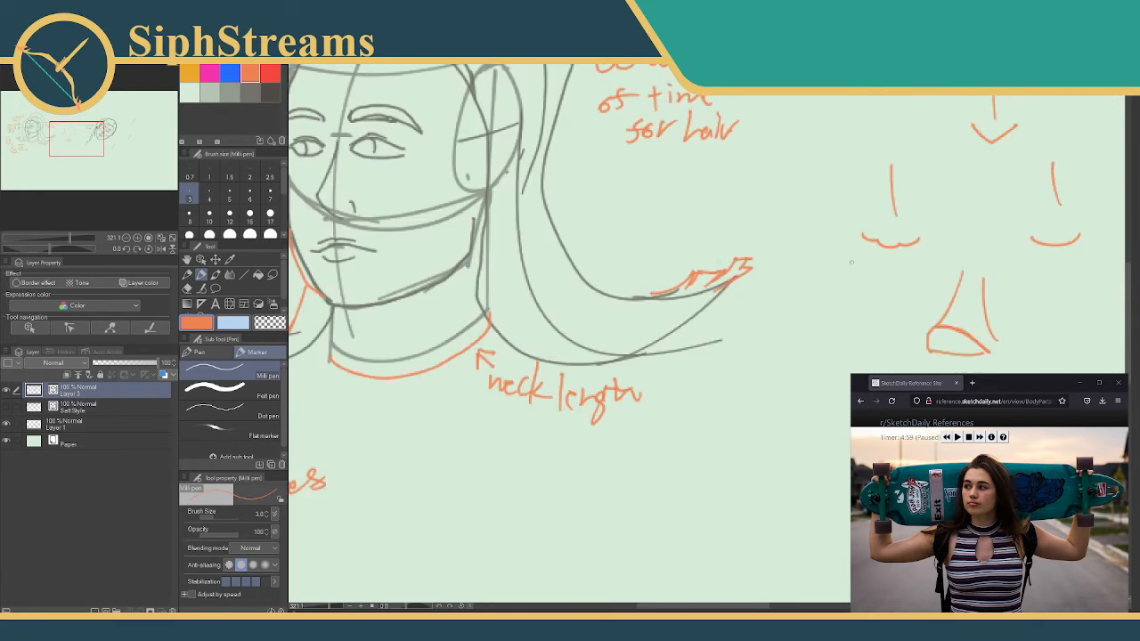
{"action": "left_click_drag", "start_coordinate": [532, 336], "coordinate": [736, 362]}
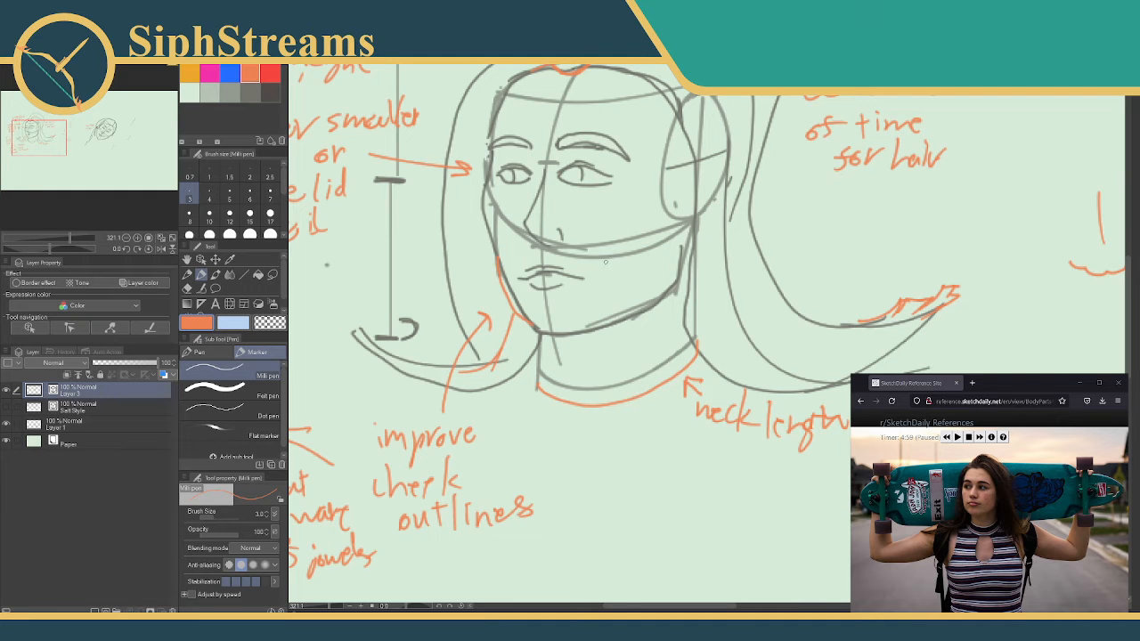
{"action": "mouse_move", "coordinate": [590, 323]}
{"action": "left_mouse_down"}
{"action": "mouse_move", "coordinate": [594, 274]}
{"action": "mouse_move", "coordinate": [589, 306]}
{"action": "left_mouse_up"}
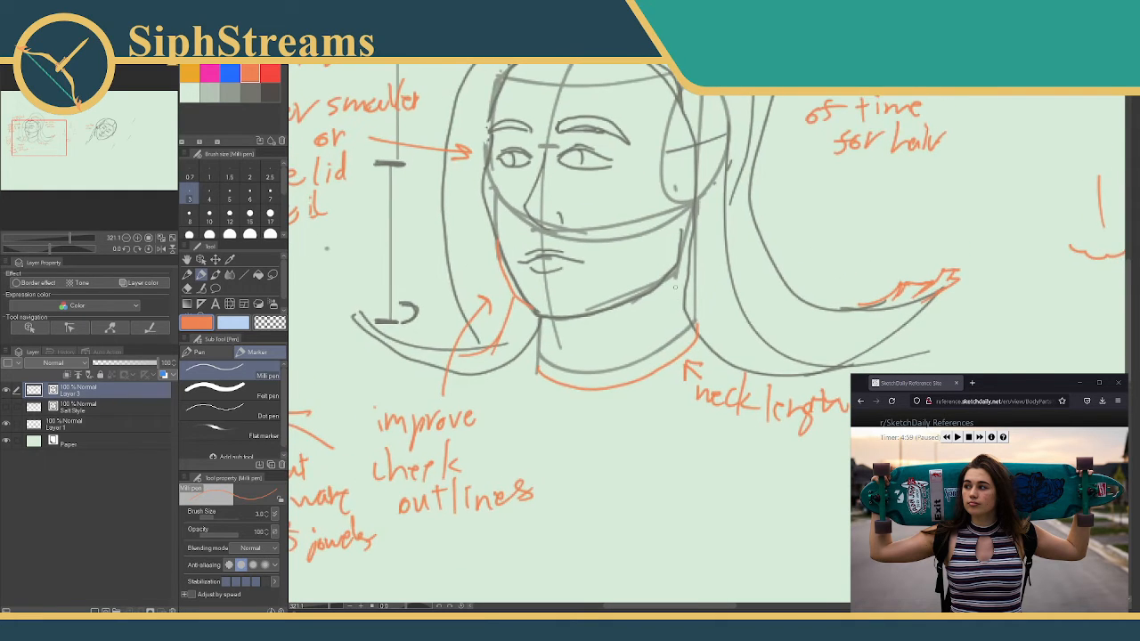
- Try extending both corners of the first head's mouth with small orange strokes
{"action": "left_click_drag", "start_coordinate": [571, 267], "coordinate": [598, 288]}
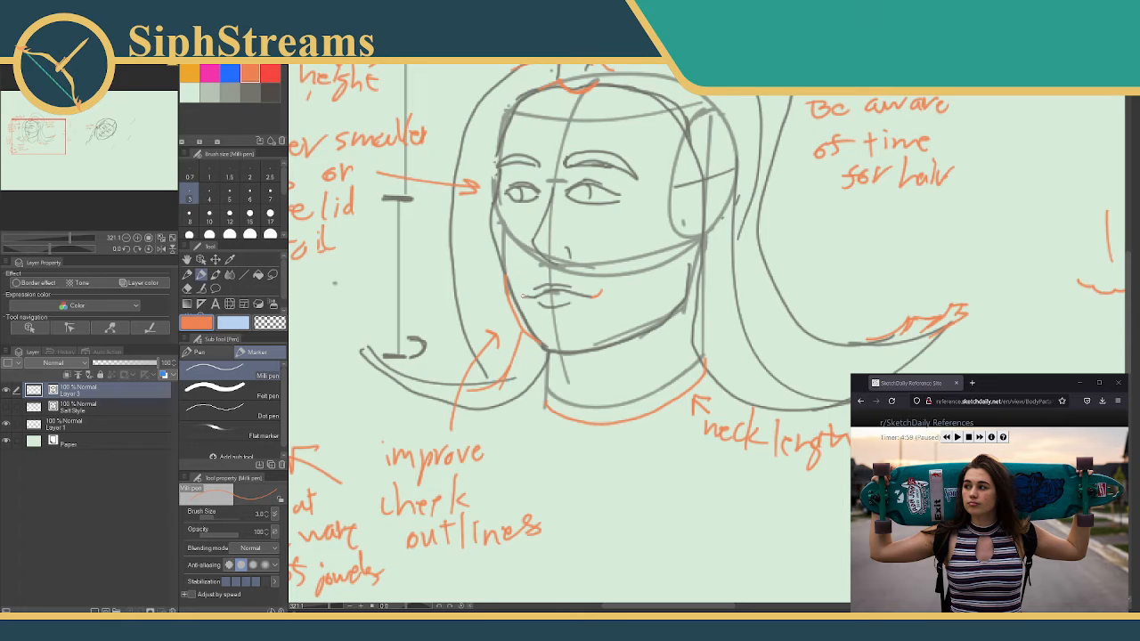
{"action": "left_click_drag", "start_coordinate": [524, 296], "coordinate": [514, 289]}
{"action": "key", "text": "ctrl+z"}
{"action": "key", "text": "ctrl+z"}
- Handwrite "stick w/simple mouths" in orange below the neck length note
{"action": "scroll", "coordinate": [629, 305], "scroll_direction": "down", "scroll_amount": 5}
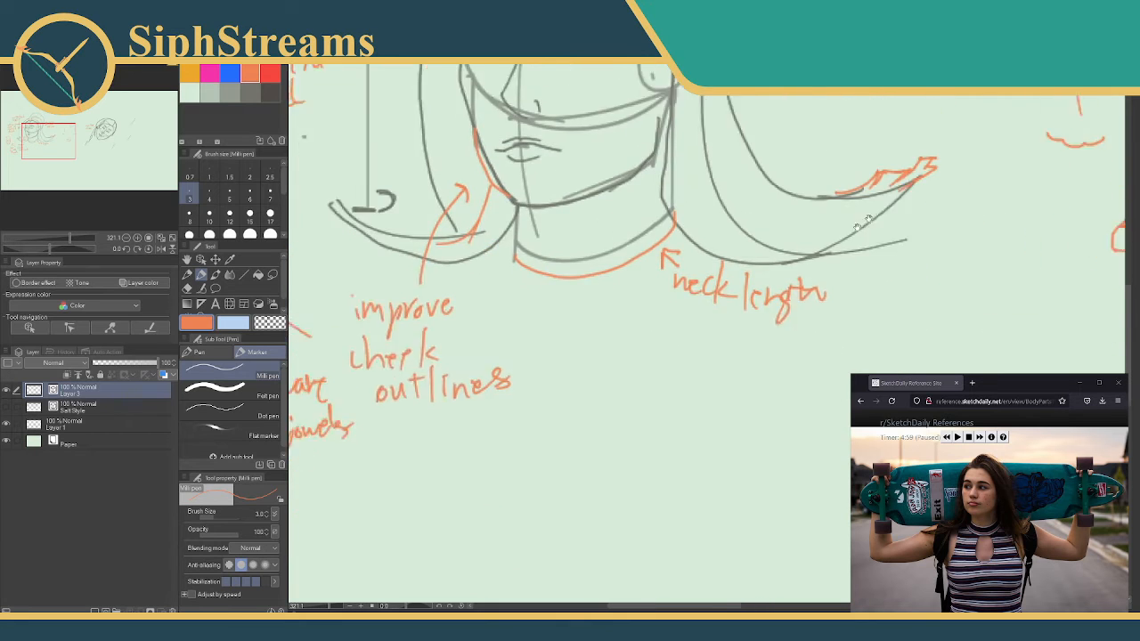
{"action": "mouse_move", "coordinate": [636, 367]}
{"action": "left_mouse_down"}
{"action": "mouse_move", "coordinate": [652, 365]}
{"action": "mouse_move", "coordinate": [648, 388]}
{"action": "left_mouse_up"}
{"action": "mouse_move", "coordinate": [660, 368]}
{"action": "left_mouse_down"}
{"action": "mouse_move", "coordinate": [660, 383]}
{"action": "mouse_move", "coordinate": [682, 383]}
{"action": "left_mouse_up"}
{"action": "left_click", "coordinate": [659, 360]}
{"action": "mouse_move", "coordinate": [692, 365]}
{"action": "left_mouse_down"}
{"action": "mouse_move", "coordinate": [694, 377]}
{"action": "mouse_move", "coordinate": [725, 380]}
{"action": "mouse_move", "coordinate": [738, 367]}
{"action": "left_mouse_up"}
{"action": "mouse_move", "coordinate": [746, 356]}
{"action": "left_mouse_down"}
{"action": "mouse_move", "coordinate": [734, 381]}
{"action": "mouse_move", "coordinate": [747, 379]}
{"action": "left_mouse_up"}
{"action": "mouse_move", "coordinate": [763, 365]}
{"action": "left_mouse_down"}
{"action": "mouse_move", "coordinate": [762, 377]}
{"action": "mouse_move", "coordinate": [795, 380]}
{"action": "mouse_move", "coordinate": [789, 392]}
{"action": "left_mouse_up"}
{"action": "left_click", "coordinate": [763, 354]}
{"action": "mouse_move", "coordinate": [810, 353]}
{"action": "left_mouse_down"}
{"action": "mouse_move", "coordinate": [810, 379]}
{"action": "mouse_move", "coordinate": [830, 374]}
{"action": "left_mouse_up"}
{"action": "mouse_move", "coordinate": [615, 405]}
{"action": "left_mouse_down"}
{"action": "mouse_move", "coordinate": [615, 421]}
{"action": "mouse_move", "coordinate": [666, 422]}
{"action": "left_mouse_up"}
{"action": "mouse_move", "coordinate": [661, 410]}
{"action": "left_mouse_down"}
{"action": "mouse_move", "coordinate": [677, 405]}
{"action": "mouse_move", "coordinate": [668, 424]}
{"action": "left_mouse_up"}
{"action": "left_click_drag", "start_coordinate": [677, 397], "coordinate": [691, 422]}
{"action": "left_click_drag", "start_coordinate": [700, 408], "coordinate": [690, 425]}
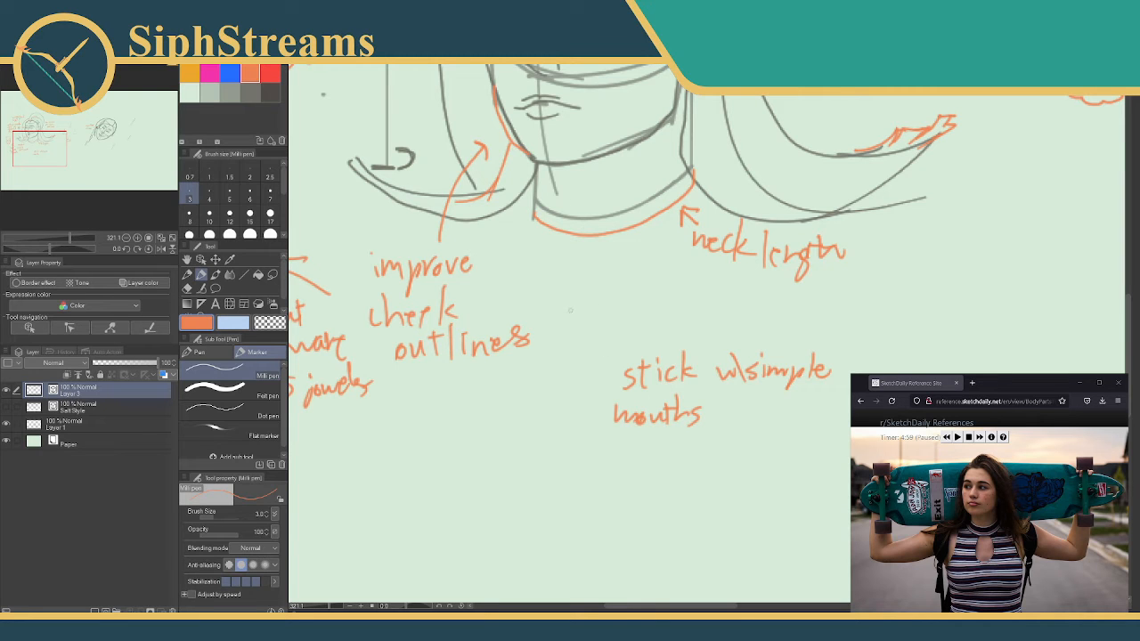
- Continue the simple mouths note after "mouths" with orange handwriting beginning with "for"
{"action": "mouse_move", "coordinate": [640, 262]}
{"action": "left_mouse_down"}
{"action": "mouse_move", "coordinate": [607, 249]}
{"action": "mouse_move", "coordinate": [587, 259]}
{"action": "left_mouse_up"}
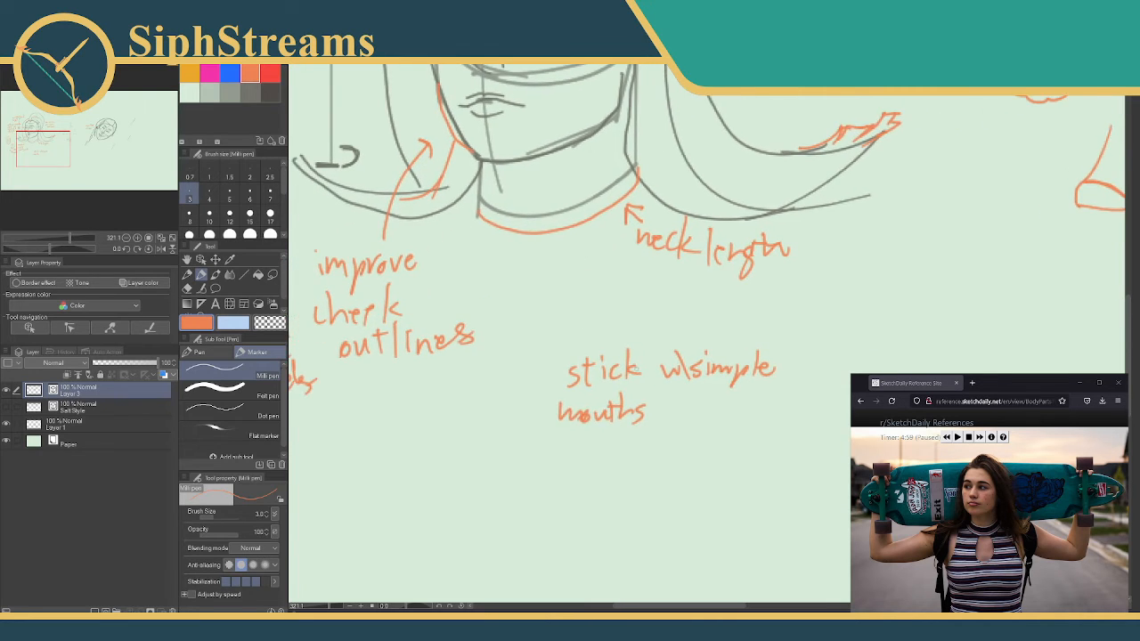
{"action": "mouse_move", "coordinate": [688, 399]}
{"action": "left_mouse_down"}
{"action": "mouse_move", "coordinate": [670, 424]}
{"action": "mouse_move", "coordinate": [748, 398]}
{"action": "left_mouse_up"}
{"action": "key", "text": "ctrl+z"}
{"action": "mouse_move", "coordinate": [738, 390]}
{"action": "left_mouse_down"}
{"action": "mouse_move", "coordinate": [733, 430]}
{"action": "mouse_move", "coordinate": [787, 420]}
{"action": "left_mouse_up"}
{"action": "scroll", "coordinate": [772, 415], "scroll_direction": "up", "scroll_amount": 6}
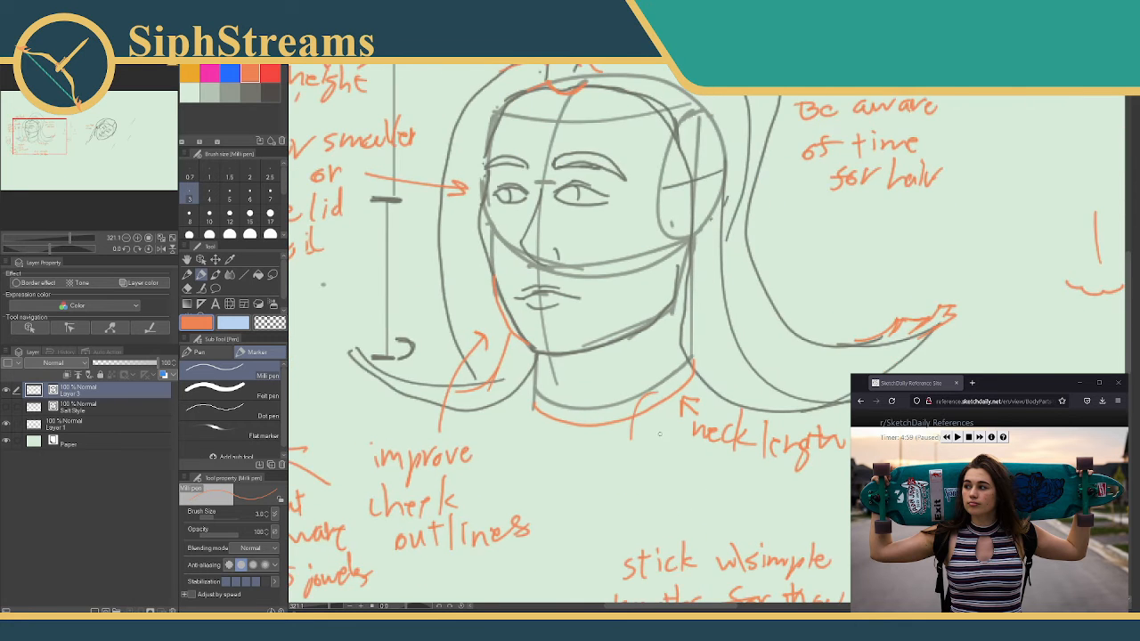
{"action": "left_click_drag", "start_coordinate": [678, 361], "coordinate": [700, 337]}
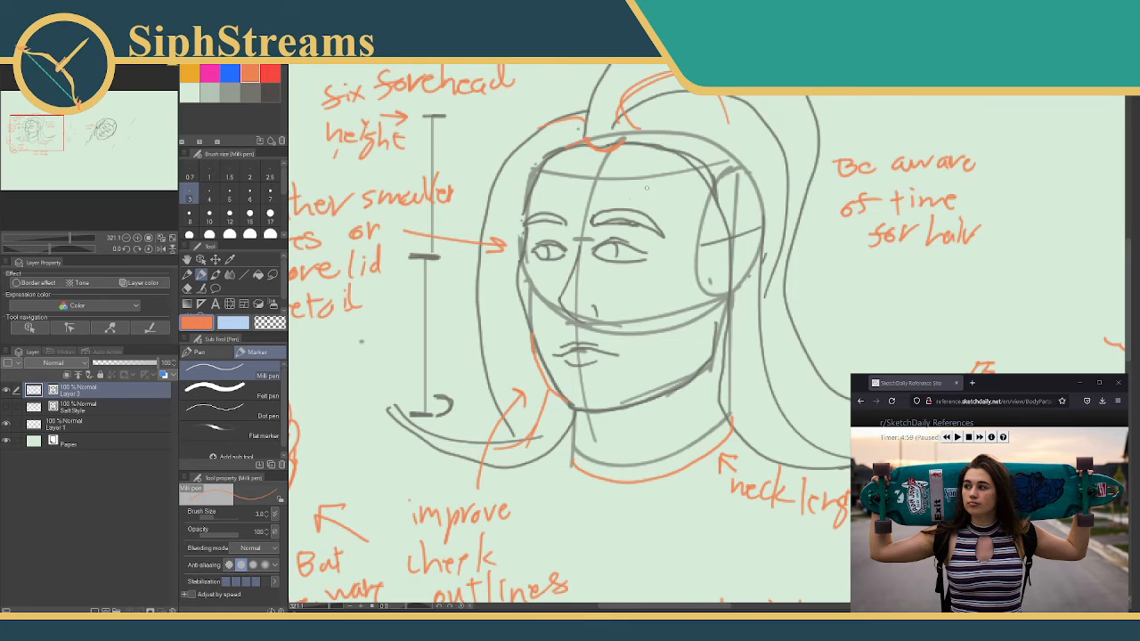
{"action": "mouse_move", "coordinate": [652, 177]}
{"action": "left_mouse_down"}
{"action": "mouse_move", "coordinate": [699, 152]}
{"action": "mouse_move", "coordinate": [690, 147]}
{"action": "left_mouse_up"}
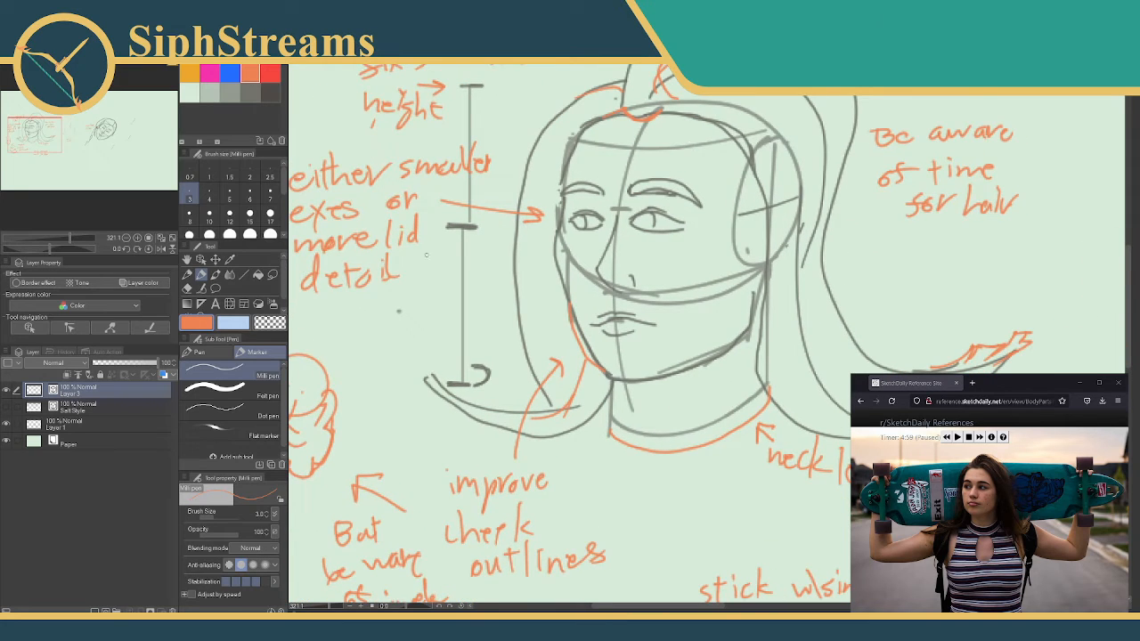
{"action": "double_click", "coordinate": [73, 392]}
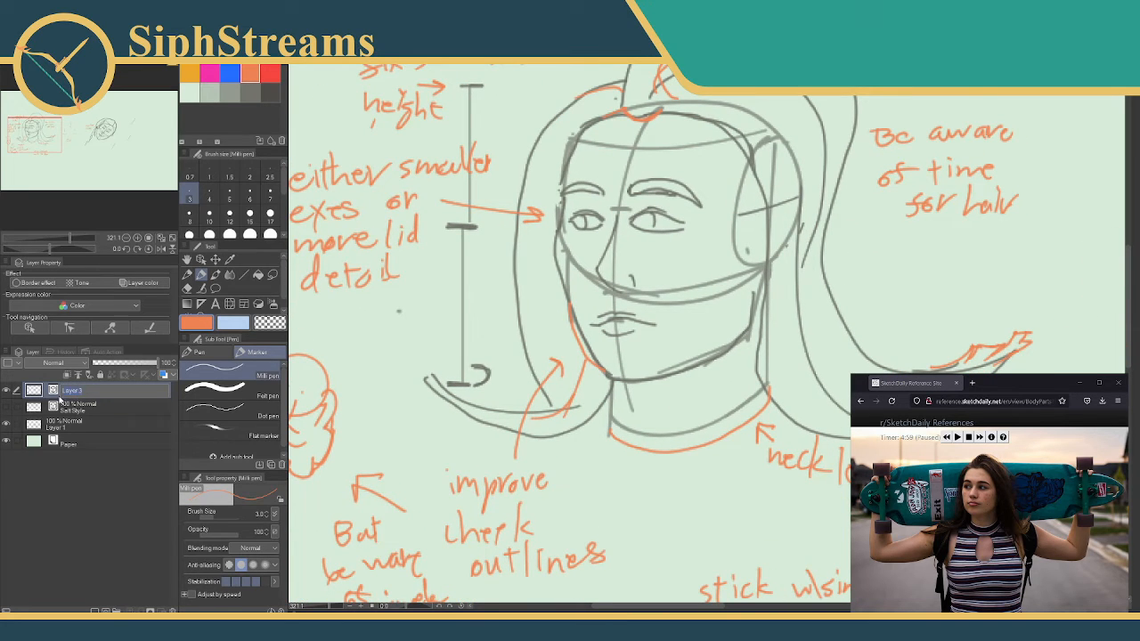
{"action": "key", "text": "BackSpace"}
{"action": "key", "text": "BackSpace"}
{"action": "key", "text": "BackSpace"}
{"action": "key", "text": "BackSpace"}
{"action": "key", "text": "BackSpace"}
{"action": "key", "text": "BackSpace"}
{"action": "key", "text": "BackSpace"}
- Try marking both cheeks of the first head with small orange triangles
{"action": "mouse_move", "coordinate": [660, 257]}
{"action": "left_mouse_down"}
{"action": "mouse_move", "coordinate": [679, 256]}
{"action": "mouse_move", "coordinate": [661, 259]}
{"action": "left_mouse_up"}
{"action": "mouse_move", "coordinate": [567, 257]}
{"action": "left_mouse_down"}
{"action": "mouse_move", "coordinate": [575, 248]}
{"action": "mouse_move", "coordinate": [564, 262]}
{"action": "left_mouse_up"}
{"action": "left_click_drag", "start_coordinate": [567, 253], "coordinate": [577, 248]}
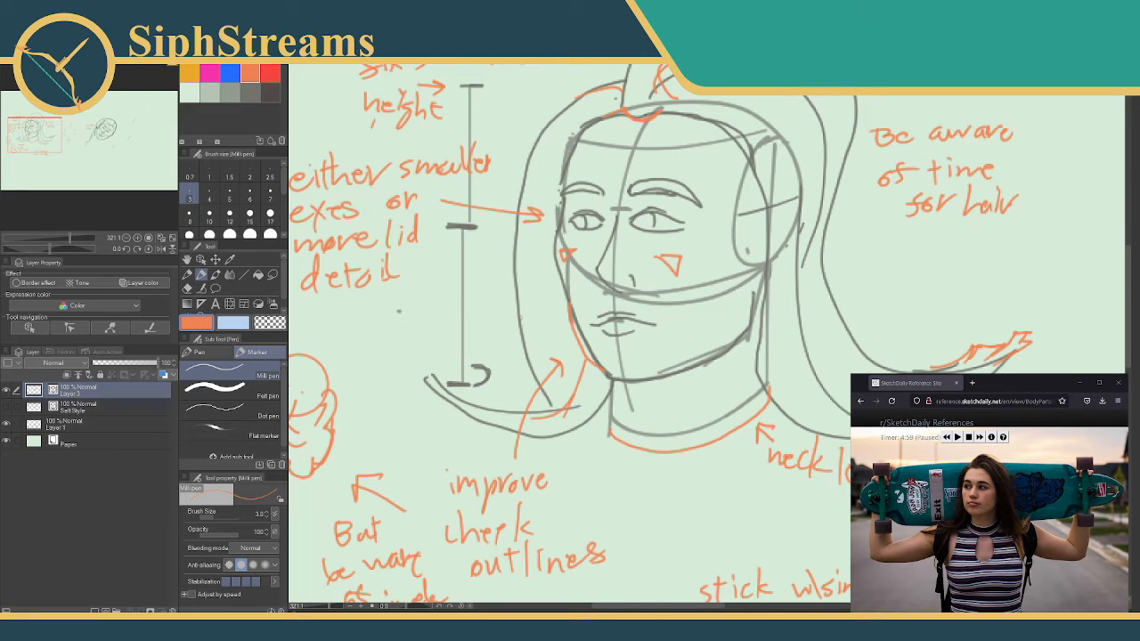
{"action": "key", "text": "ctrl+z"}
{"action": "key", "text": "ctrl+z"}
{"action": "key", "text": "ctrl+z"}
{"action": "key", "text": "ctrl+z"}
- Rename Layer 3 as "5m Practice"
{"action": "left_click_drag", "start_coordinate": [443, 289], "coordinate": [485, 258]}
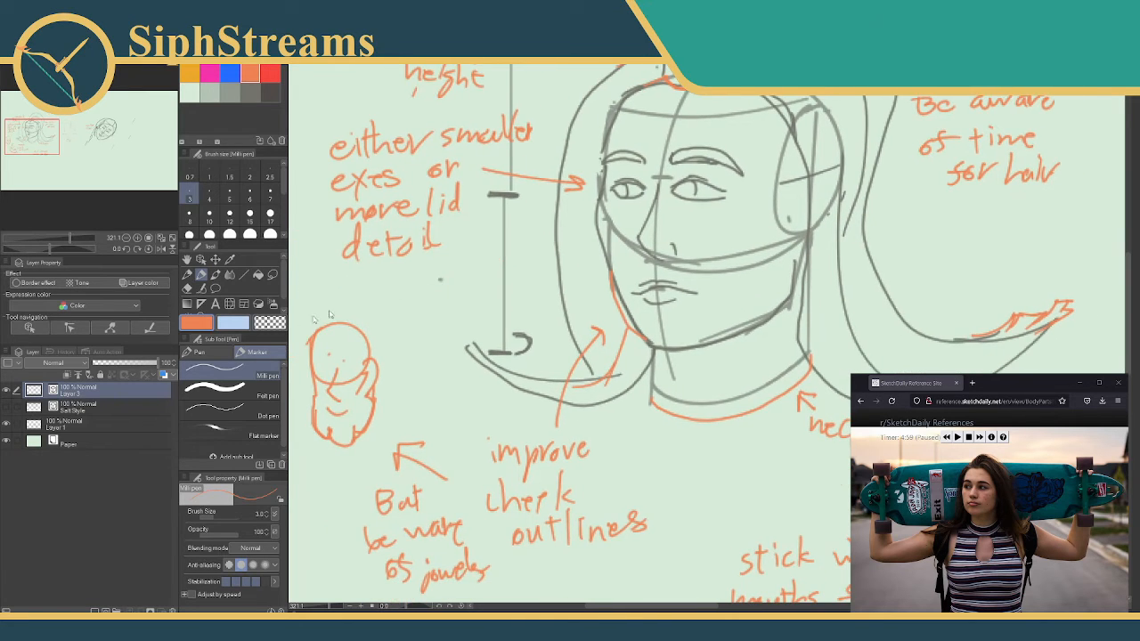
{"action": "double_click", "coordinate": [77, 391]}
{"action": "type", "text": "Sm Ref"}
{"action": "key", "text": "BackSpace"}
{"action": "key", "text": "BackSpace"}
{"action": "key", "text": "BackSpace"}
{"action": "key", "text": "BackSpace"}
{"action": "type", "text": "Practic"}
{"action": "key", "text": "Return"}
- Set the drawing colour to mid grey for an empty canvas area and skip to the next SketchDaily reference
{"action": "left_click_drag", "start_coordinate": [801, 356], "coordinate": [397, 229]}
{"action": "left_click_drag", "start_coordinate": [776, 226], "coordinate": [225, 235]}
{"action": "left_click_drag", "start_coordinate": [677, 287], "coordinate": [571, 94]}
{"action": "mouse_move", "coordinate": [673, 206]}
{"action": "left_mouse_down"}
{"action": "mouse_move", "coordinate": [524, 99]}
{"action": "mouse_move", "coordinate": [545, 54]}
{"action": "left_mouse_up"}
{"action": "mouse_move", "coordinate": [609, 189]}
{"action": "left_mouse_down"}
{"action": "mouse_move", "coordinate": [575, 166]}
{"action": "mouse_move", "coordinate": [506, 55]}
{"action": "left_mouse_up"}
{"action": "left_click_drag", "start_coordinate": [538, 113], "coordinate": [562, 184]}
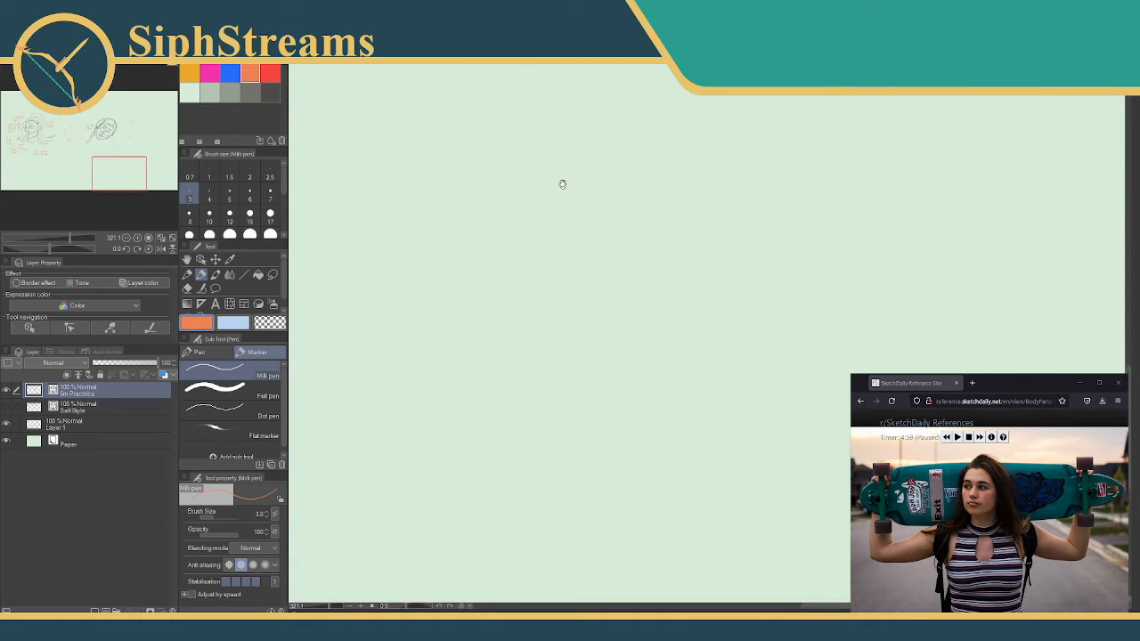
{"action": "left_click", "coordinate": [230, 91]}
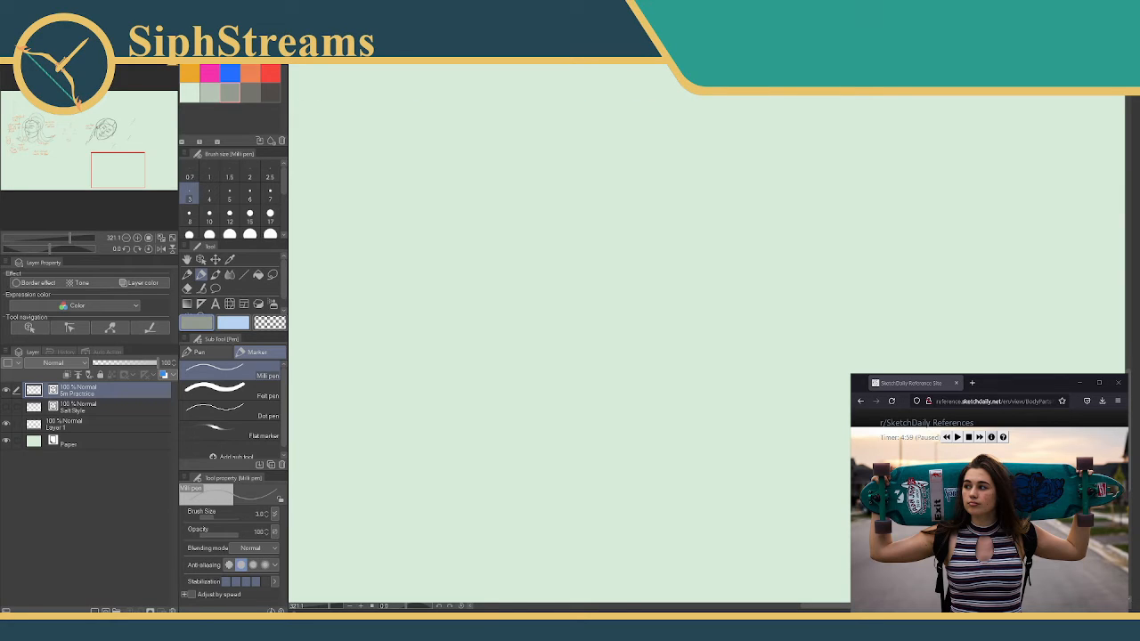
{"action": "left_click", "coordinate": [980, 438]}
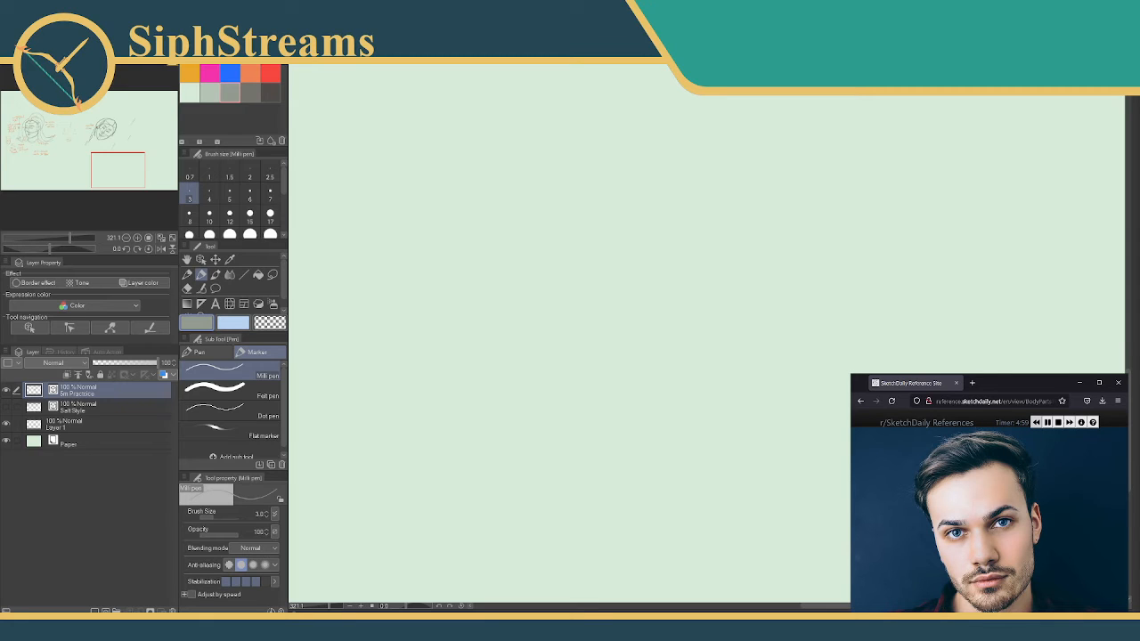
- Sketch a circle for the new head with two slanted side slices and small guide ticks outside its edge
{"action": "left_click", "coordinate": [328, 212]}
{"action": "mouse_move", "coordinate": [568, 167]}
{"action": "left_mouse_down"}
{"action": "mouse_move", "coordinate": [511, 223]}
{"action": "mouse_move", "coordinate": [522, 284]}
{"action": "mouse_move", "coordinate": [588, 331]}
{"action": "mouse_move", "coordinate": [645, 325]}
{"action": "mouse_move", "coordinate": [688, 295]}
{"action": "mouse_move", "coordinate": [705, 235]}
{"action": "mouse_move", "coordinate": [696, 193]}
{"action": "mouse_move", "coordinate": [664, 161]}
{"action": "mouse_move", "coordinate": [620, 151]}
{"action": "mouse_move", "coordinate": [531, 186]}
{"action": "left_mouse_up"}
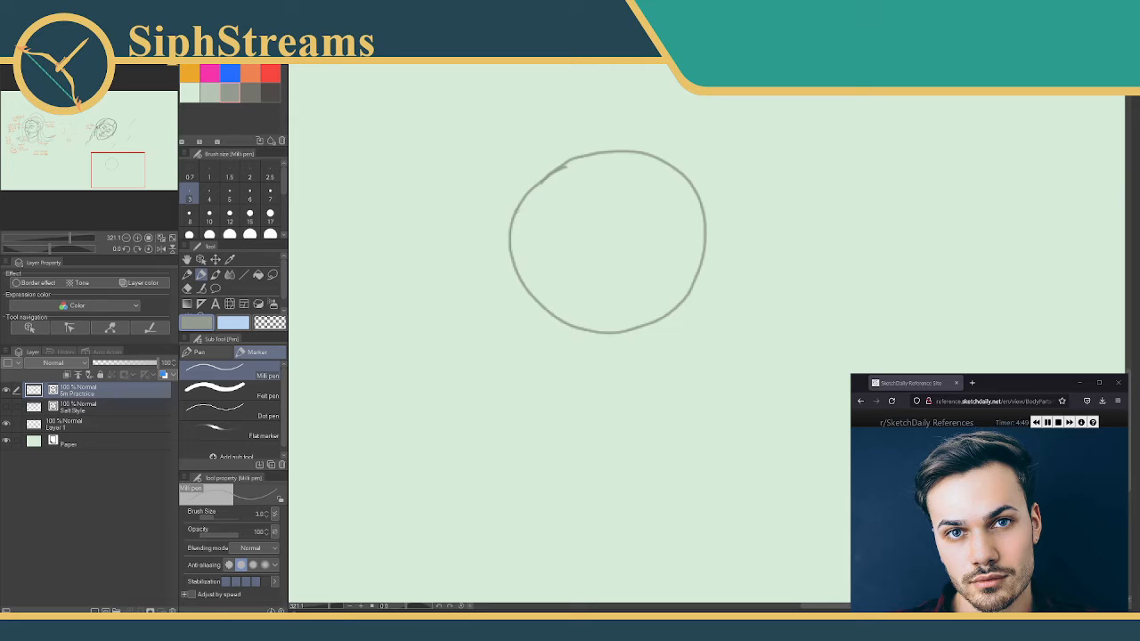
{"action": "left_click_drag", "start_coordinate": [518, 211], "coordinate": [585, 339]}
{"action": "left_click_drag", "start_coordinate": [648, 153], "coordinate": [712, 251]}
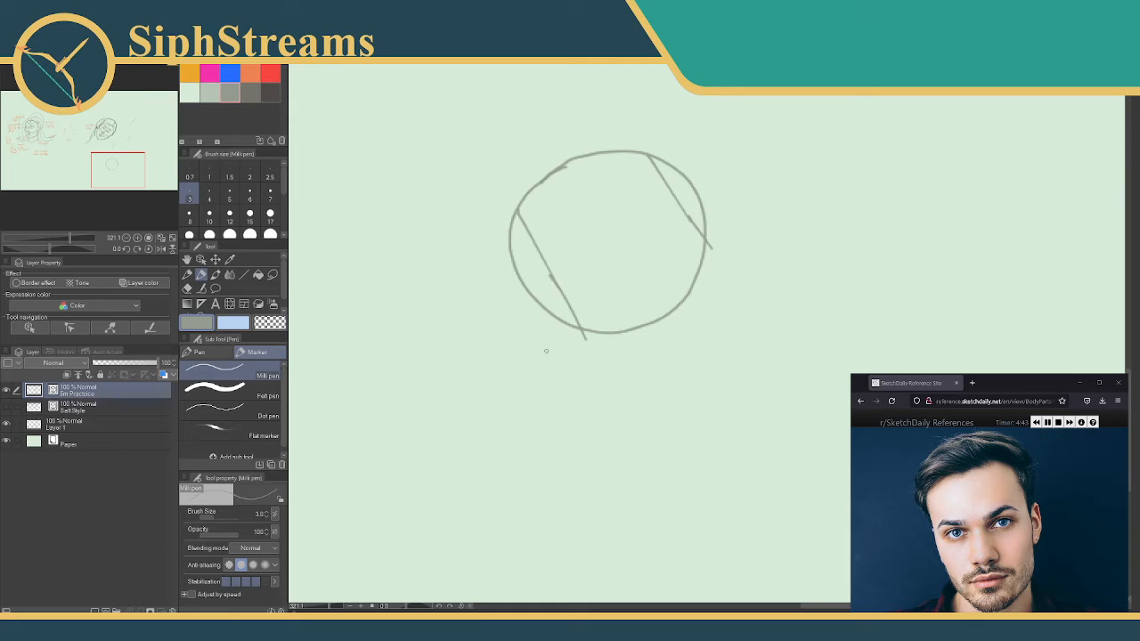
{"action": "left_click_drag", "start_coordinate": [546, 351], "coordinate": [562, 346]}
{"action": "left_click_drag", "start_coordinate": [478, 234], "coordinate": [489, 224]}
- Replace the circle's top arc with a cleaner curve, and add a short central brow mark and a slanted hairline
{"action": "mouse_move", "coordinate": [646, 152]}
{"action": "left_mouse_down"}
{"action": "mouse_move", "coordinate": [619, 144]}
{"action": "mouse_move", "coordinate": [558, 160]}
{"action": "mouse_move", "coordinate": [513, 205]}
{"action": "mouse_move", "coordinate": [507, 232]}
{"action": "mouse_move", "coordinate": [518, 211]}
{"action": "left_mouse_up"}
{"action": "key", "text": "e"}
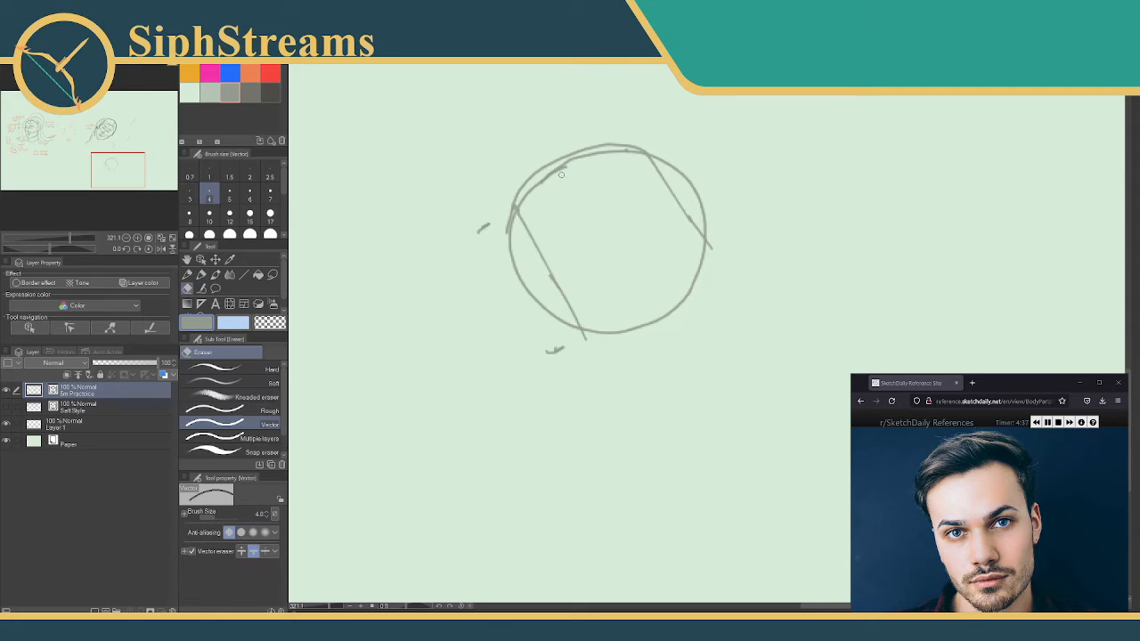
{"action": "left_click", "coordinate": [558, 177]}
{"action": "left_click", "coordinate": [624, 154]}
{"action": "key", "text": "p"}
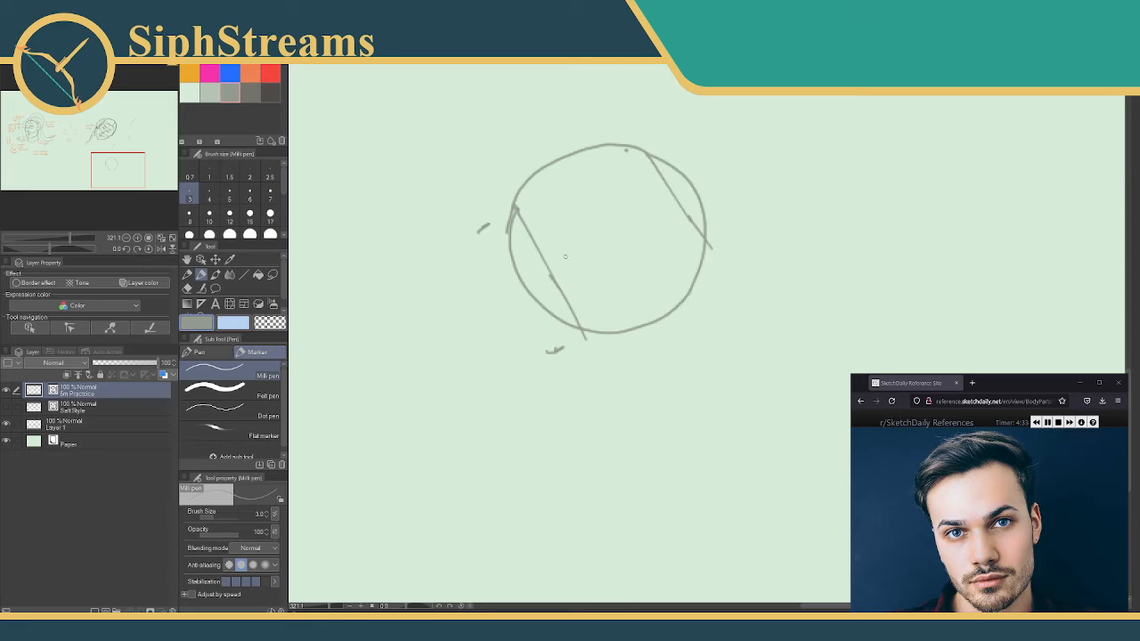
{"action": "left_click_drag", "start_coordinate": [585, 243], "coordinate": [626, 222]}
{"action": "left_click_drag", "start_coordinate": [515, 206], "coordinate": [634, 150]}
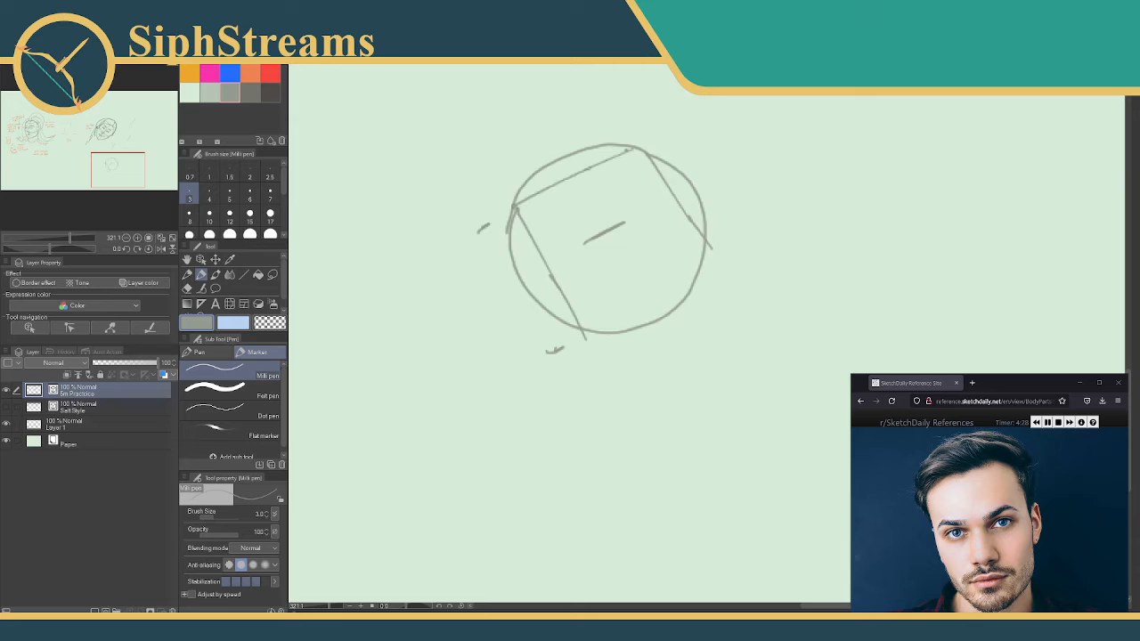
- Lasso the whole circle construction and rotate it slightly clockwise, then return to the Milli pen
{"action": "left_click", "coordinate": [271, 275]}
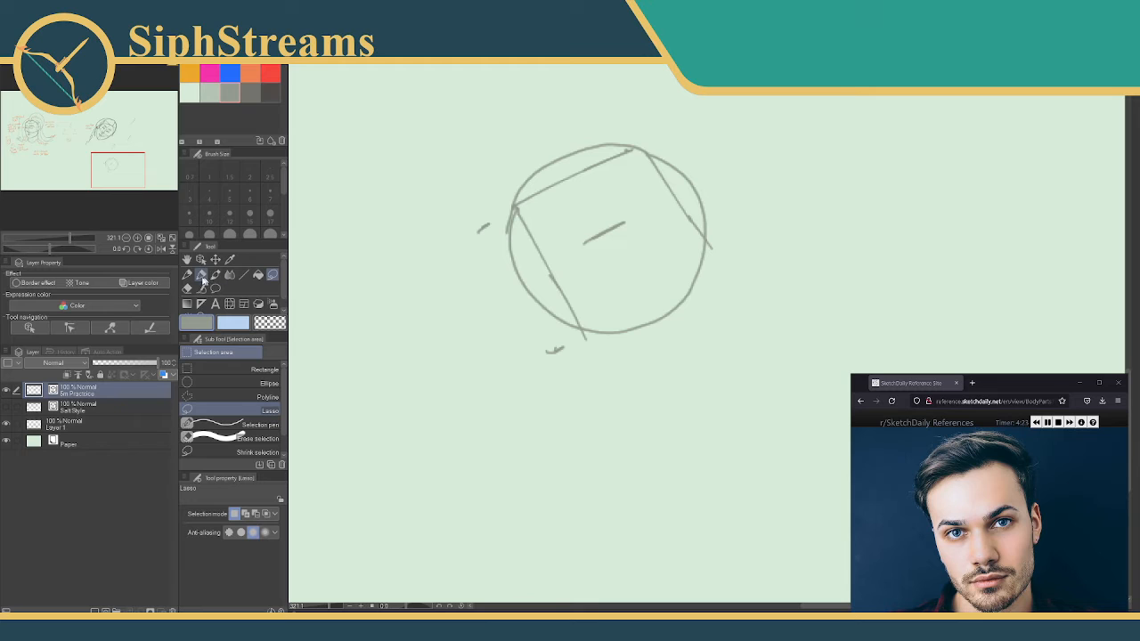
{"action": "mouse_move", "coordinate": [503, 141]}
{"action": "left_mouse_down"}
{"action": "mouse_move", "coordinate": [802, 330]}
{"action": "mouse_move", "coordinate": [352, 178]}
{"action": "left_mouse_up"}
{"action": "left_click", "coordinate": [627, 466]}
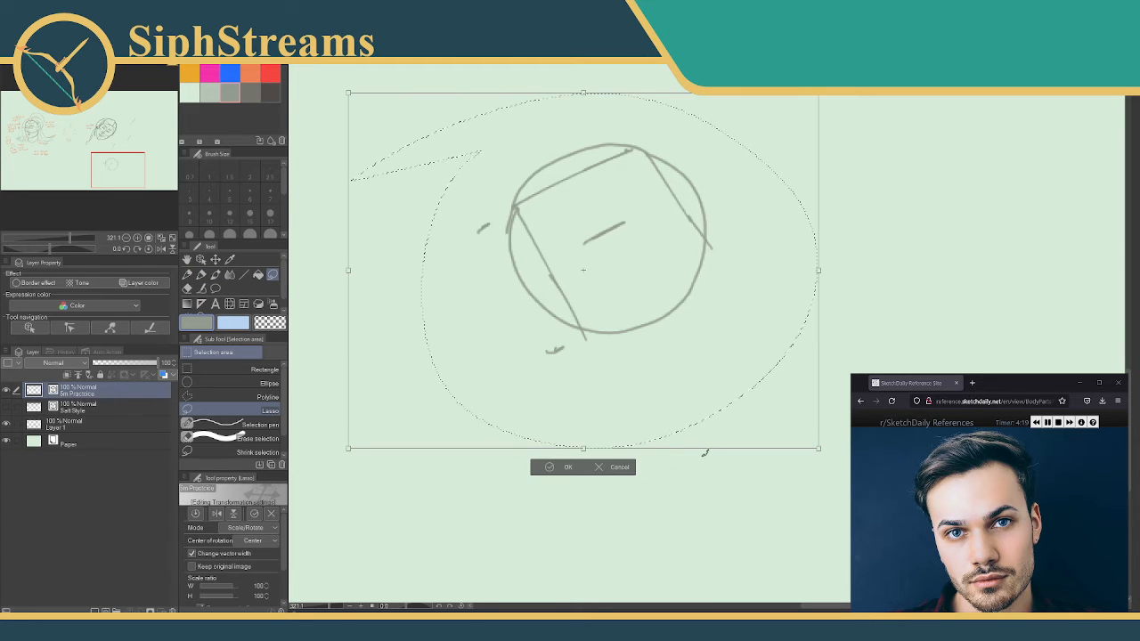
{"action": "left_click_drag", "start_coordinate": [704, 452], "coordinate": [656, 479]}
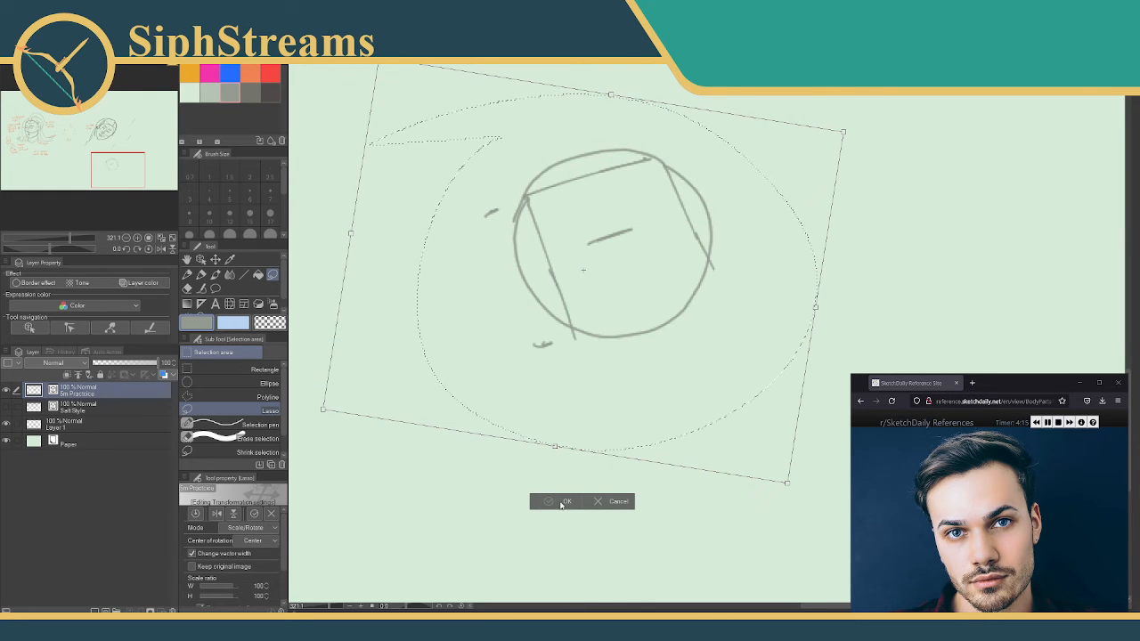
{"action": "left_click", "coordinate": [563, 502]}
{"action": "left_click", "coordinate": [497, 472]}
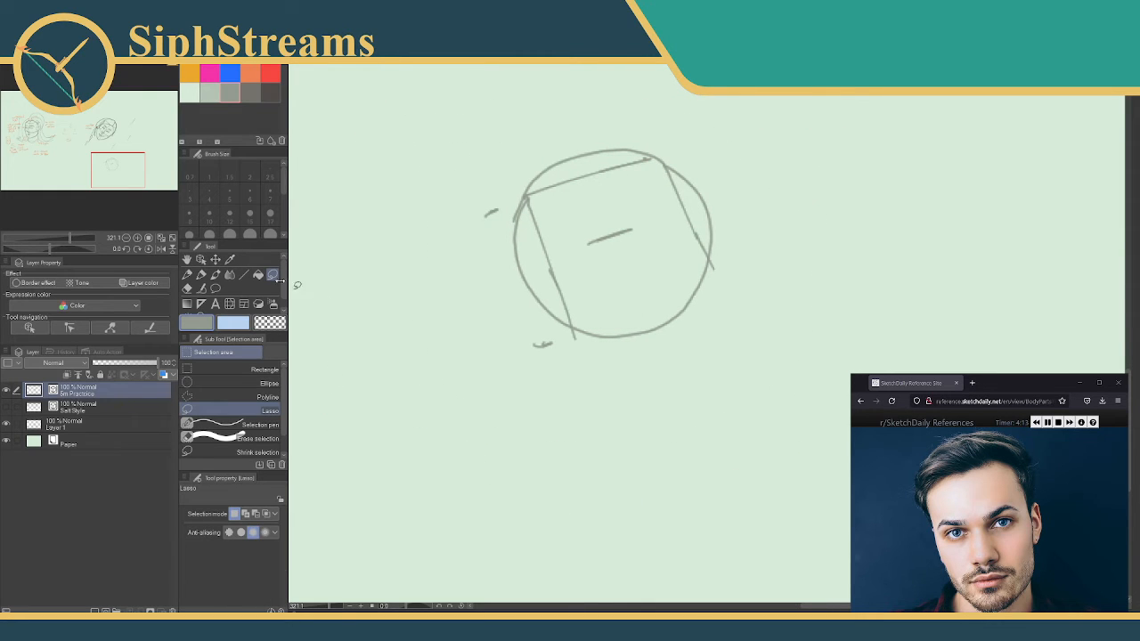
{"action": "left_click", "coordinate": [201, 274]}
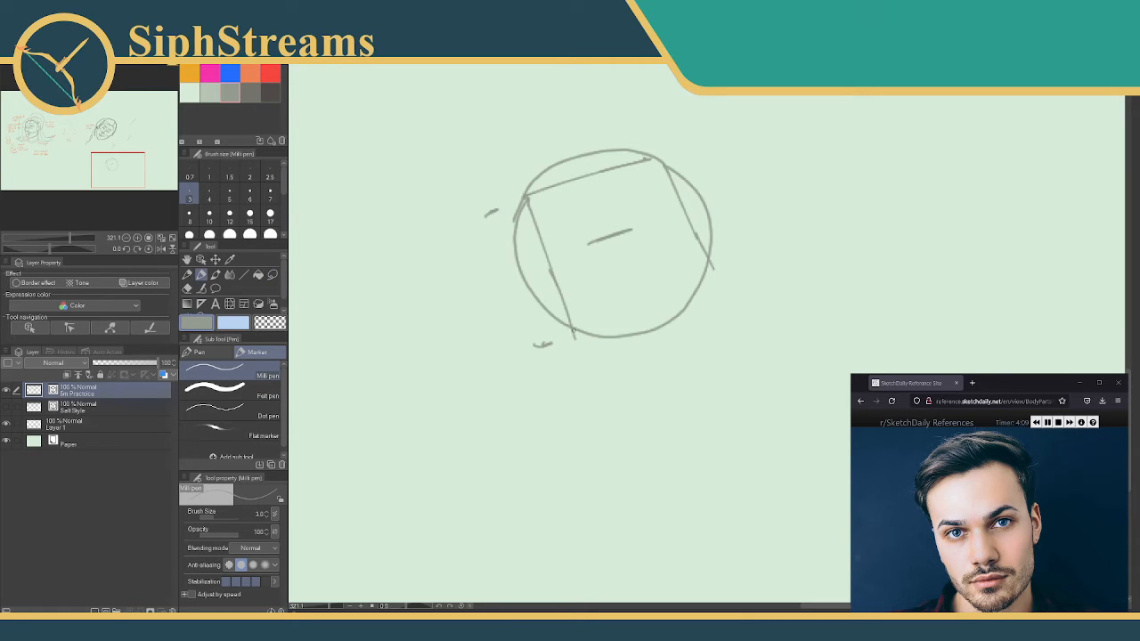
- Draw the lower slice across the circle and a tilted centre line running from the hairline to below the circle
{"action": "left_click_drag", "start_coordinate": [575, 335], "coordinate": [690, 287]}
{"action": "key", "text": "ctrl+z"}
{"action": "mouse_move", "coordinate": [575, 336]}
{"action": "left_mouse_down"}
{"action": "mouse_move", "coordinate": [712, 266]}
{"action": "mouse_move", "coordinate": [697, 285]}
{"action": "mouse_move", "coordinate": [608, 327]}
{"action": "left_mouse_up"}
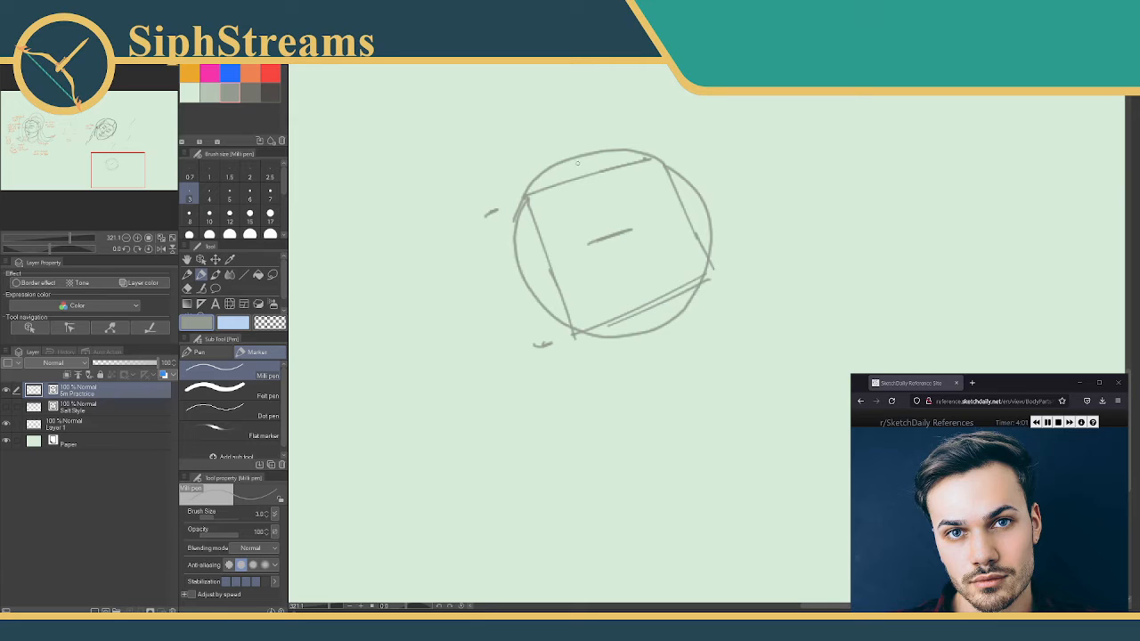
{"action": "left_click_drag", "start_coordinate": [579, 159], "coordinate": [609, 233]}
{"action": "left_click_drag", "start_coordinate": [625, 279], "coordinate": [662, 376]}
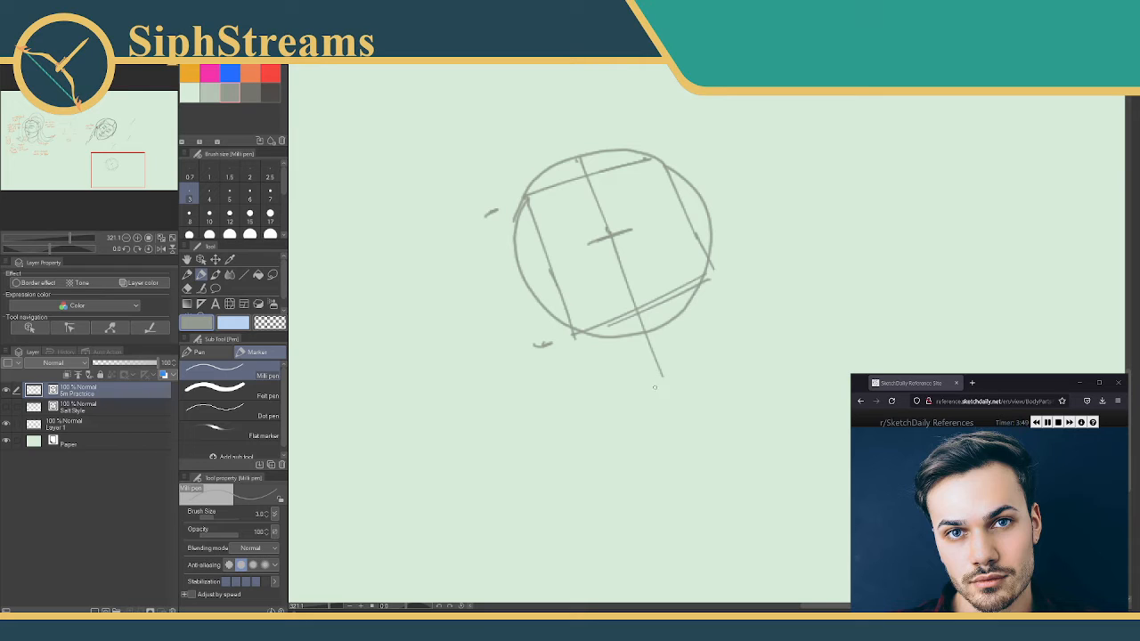
- Mark the chin below the centre line and extend the circle's right slice down as the start of the jaw
{"action": "left_click_drag", "start_coordinate": [645, 389], "coordinate": [686, 365]}
{"action": "left_click_drag", "start_coordinate": [699, 238], "coordinate": [723, 310]}
{"action": "left_click_drag", "start_coordinate": [706, 270], "coordinate": [722, 313]}
{"action": "mouse_move", "coordinate": [723, 317]}
{"action": "left_mouse_down"}
{"action": "mouse_move", "coordinate": [674, 381]}
{"action": "mouse_move", "coordinate": [647, 388]}
{"action": "left_mouse_up"}
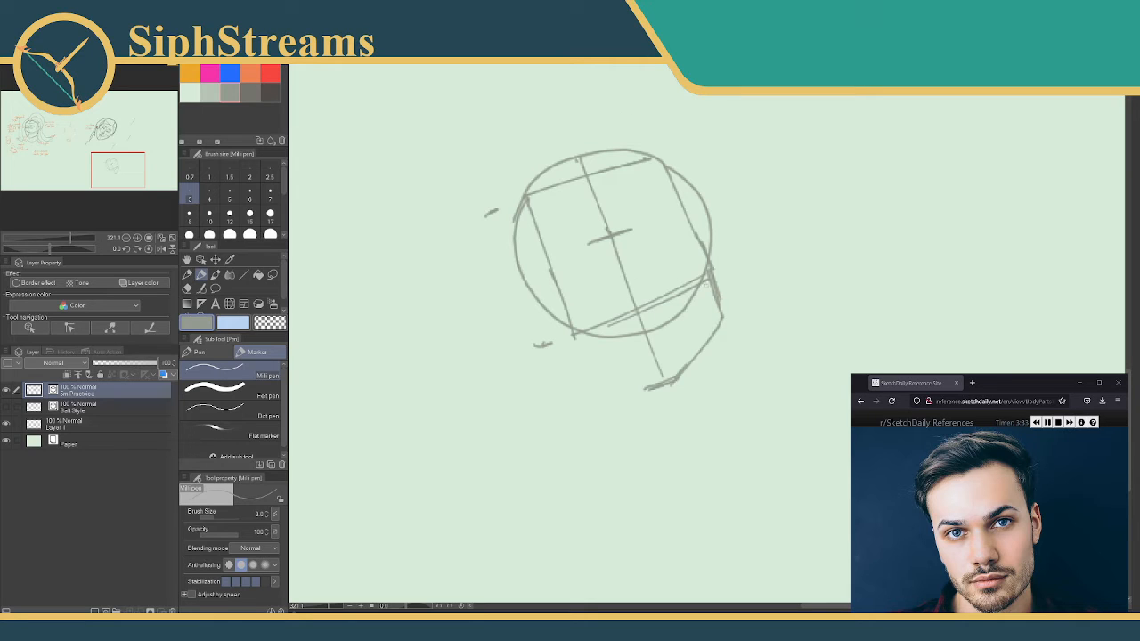
{"action": "key", "text": "ctrl+z"}
{"action": "key", "text": "ctrl+z"}
{"action": "key", "text": "ctrl+z"}
{"action": "key", "text": "ctrl+z"}
{"action": "mouse_move", "coordinate": [657, 397]}
{"action": "left_mouse_down"}
{"action": "mouse_move", "coordinate": [696, 379]}
{"action": "mouse_move", "coordinate": [684, 383]}
{"action": "left_mouse_up"}
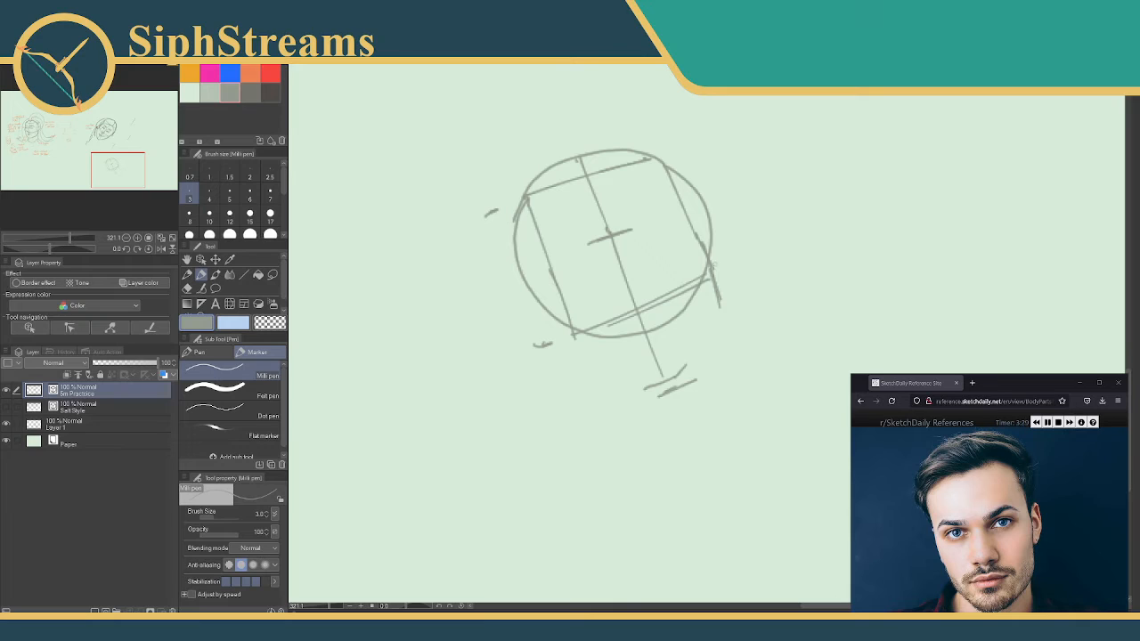
- Draw the angular jawline from the right jaw side to the chin and back up to the left slice
{"action": "mouse_move", "coordinate": [713, 284]}
{"action": "left_mouse_down"}
{"action": "mouse_move", "coordinate": [726, 317]}
{"action": "mouse_move", "coordinate": [670, 387]}
{"action": "left_mouse_up"}
{"action": "key", "text": "ctrl+z"}
{"action": "left_click_drag", "start_coordinate": [725, 317], "coordinate": [668, 395]}
{"action": "key", "text": "ctrl+z"}
{"action": "mouse_move", "coordinate": [723, 322]}
{"action": "left_mouse_down"}
{"action": "mouse_move", "coordinate": [705, 356]}
{"action": "mouse_move", "coordinate": [652, 399]}
{"action": "left_mouse_up"}
{"action": "mouse_move", "coordinate": [572, 330]}
{"action": "left_mouse_down"}
{"action": "mouse_move", "coordinate": [615, 378]}
{"action": "mouse_move", "coordinate": [652, 394]}
{"action": "mouse_move", "coordinate": [609, 385]}
{"action": "mouse_move", "coordinate": [580, 349]}
{"action": "left_mouse_up"}
{"action": "key", "text": "ctrl+z"}
{"action": "key", "text": "ctrl+z"}
{"action": "key", "text": "ctrl+z"}
{"action": "mouse_move", "coordinate": [725, 317]}
{"action": "left_mouse_down"}
{"action": "mouse_move", "coordinate": [661, 401]}
{"action": "mouse_move", "coordinate": [695, 380]}
{"action": "mouse_move", "coordinate": [649, 401]}
{"action": "left_mouse_up"}
{"action": "mouse_move", "coordinate": [619, 387]}
{"action": "left_mouse_down"}
{"action": "mouse_move", "coordinate": [581, 362]}
{"action": "mouse_move", "coordinate": [572, 332]}
{"action": "left_mouse_up"}
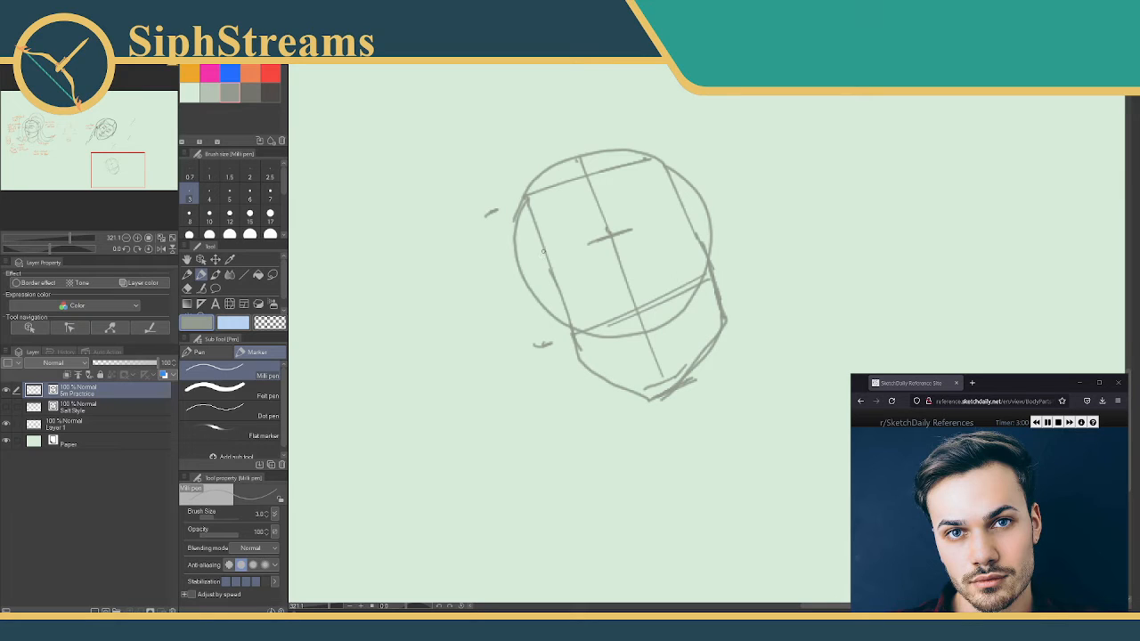
- Sketch both ears beside the side slices, redrawing the left one slightly higher
{"action": "left_click_drag", "start_coordinate": [683, 197], "coordinate": [685, 207]}
{"action": "mouse_move", "coordinate": [685, 206]}
{"action": "left_mouse_down"}
{"action": "mouse_move", "coordinate": [684, 196]}
{"action": "mouse_move", "coordinate": [704, 201]}
{"action": "mouse_move", "coordinate": [711, 255]}
{"action": "left_mouse_up"}
{"action": "mouse_move", "coordinate": [545, 259]}
{"action": "left_mouse_down"}
{"action": "mouse_move", "coordinate": [563, 319]}
{"action": "mouse_move", "coordinate": [562, 307]}
{"action": "left_mouse_up"}
{"action": "key", "text": "ctrl+z"}
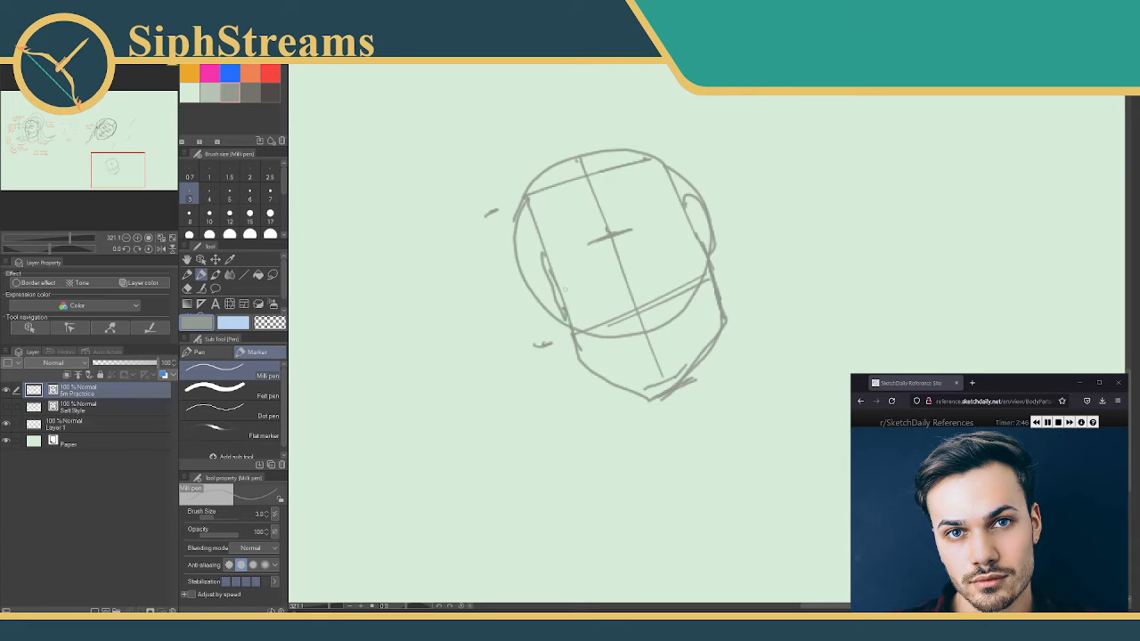
{"action": "key", "text": "ctrl+z"}
{"action": "mouse_move", "coordinate": [538, 238]}
{"action": "left_mouse_down"}
{"action": "mouse_move", "coordinate": [557, 303]}
{"action": "mouse_move", "coordinate": [562, 293]}
{"action": "left_mouse_up"}
- Draw the nose base and side in darker grey with the pen size set to 2
{"action": "left_click", "coordinate": [250, 91]}
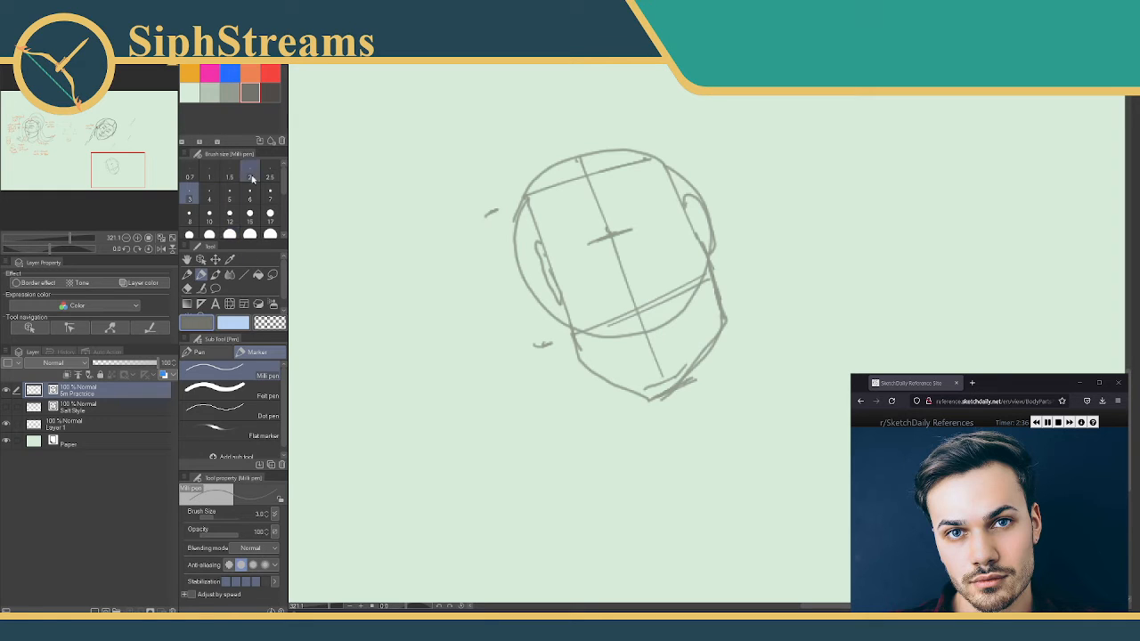
{"action": "left_click", "coordinate": [250, 177]}
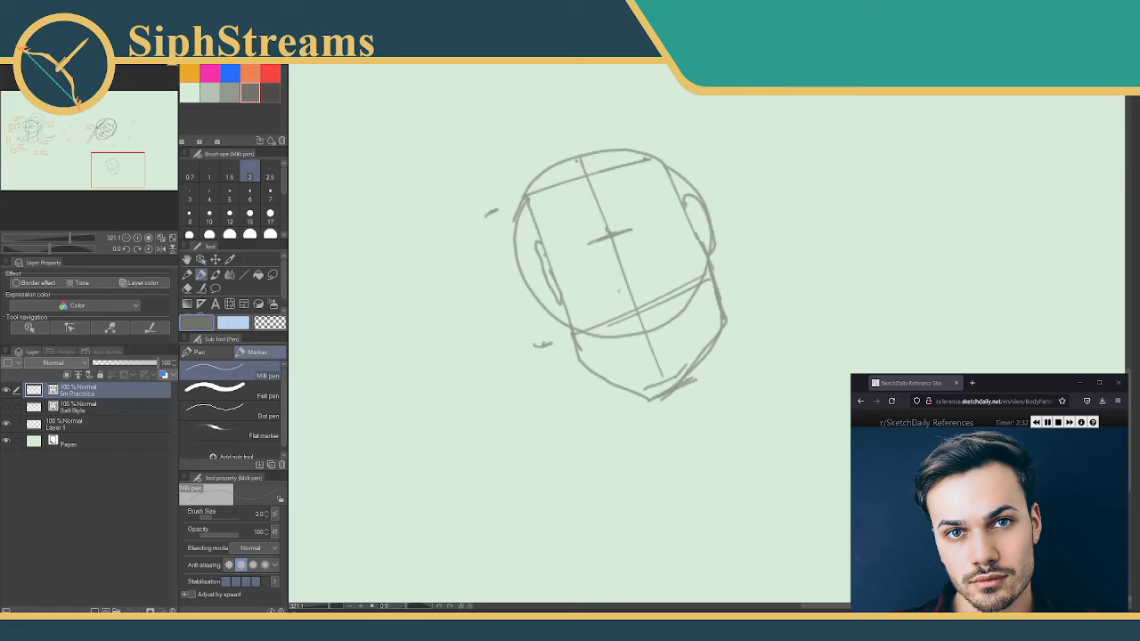
{"action": "left_click_drag", "start_coordinate": [611, 296], "coordinate": [648, 286]}
{"action": "key", "text": "ctrl+z"}
{"action": "key", "text": "ctrl+z"}
{"action": "key", "text": "ctrl+z"}
{"action": "key", "text": "ctrl+z"}
{"action": "left_click_drag", "start_coordinate": [629, 260], "coordinate": [648, 281]}
- Outline both eyes along a tilted guideline beside the brow mark and erase the guideline
{"action": "mouse_move", "coordinate": [628, 236]}
{"action": "left_mouse_down"}
{"action": "mouse_move", "coordinate": [664, 230]}
{"action": "mouse_move", "coordinate": [645, 235]}
{"action": "left_mouse_up"}
{"action": "key", "text": "ctrl+z"}
{"action": "key", "text": "ctrl+z"}
{"action": "key", "text": "ctrl+z"}
{"action": "mouse_move", "coordinate": [562, 260]}
{"action": "left_mouse_down"}
{"action": "mouse_move", "coordinate": [673, 218]}
{"action": "mouse_move", "coordinate": [630, 233]}
{"action": "mouse_move", "coordinate": [644, 216]}
{"action": "mouse_move", "coordinate": [668, 220]}
{"action": "mouse_move", "coordinate": [628, 237]}
{"action": "mouse_move", "coordinate": [653, 219]}
{"action": "left_mouse_up"}
{"action": "key", "text": "ctrl+z"}
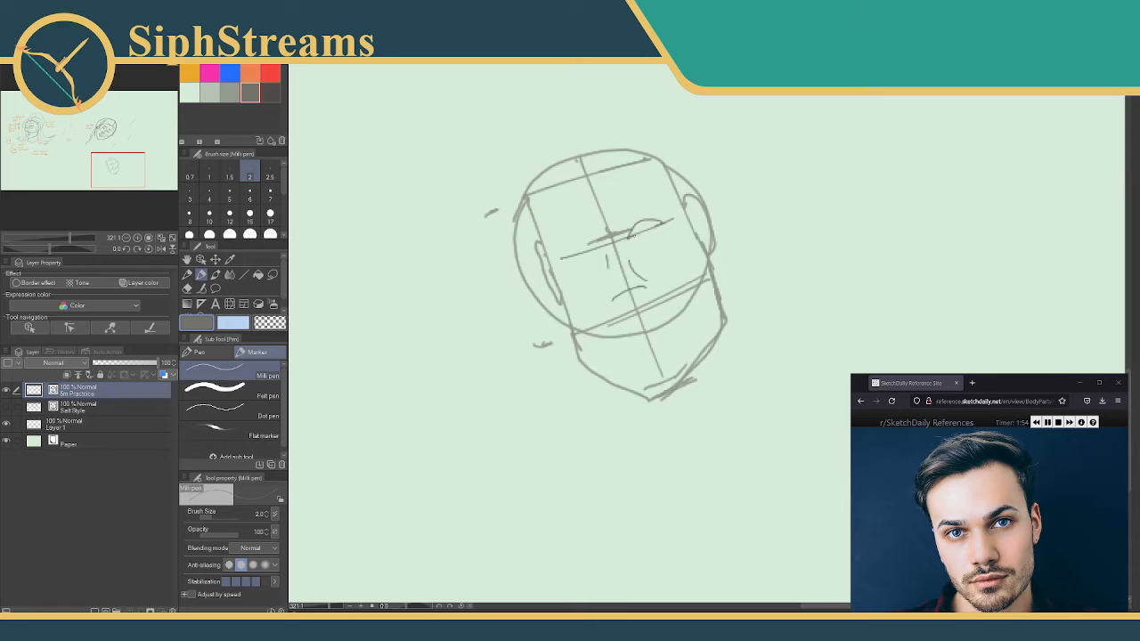
{"action": "left_click_drag", "start_coordinate": [642, 236], "coordinate": [660, 228]}
{"action": "left_click_drag", "start_coordinate": [583, 244], "coordinate": [563, 255]}
{"action": "key", "text": "e"}
{"action": "mouse_move", "coordinate": [575, 251]}
{"action": "left_mouse_down"}
{"action": "mouse_move", "coordinate": [673, 221]}
{"action": "mouse_move", "coordinate": [654, 227]}
{"action": "left_mouse_up"}
{"action": "key", "text": "p"}
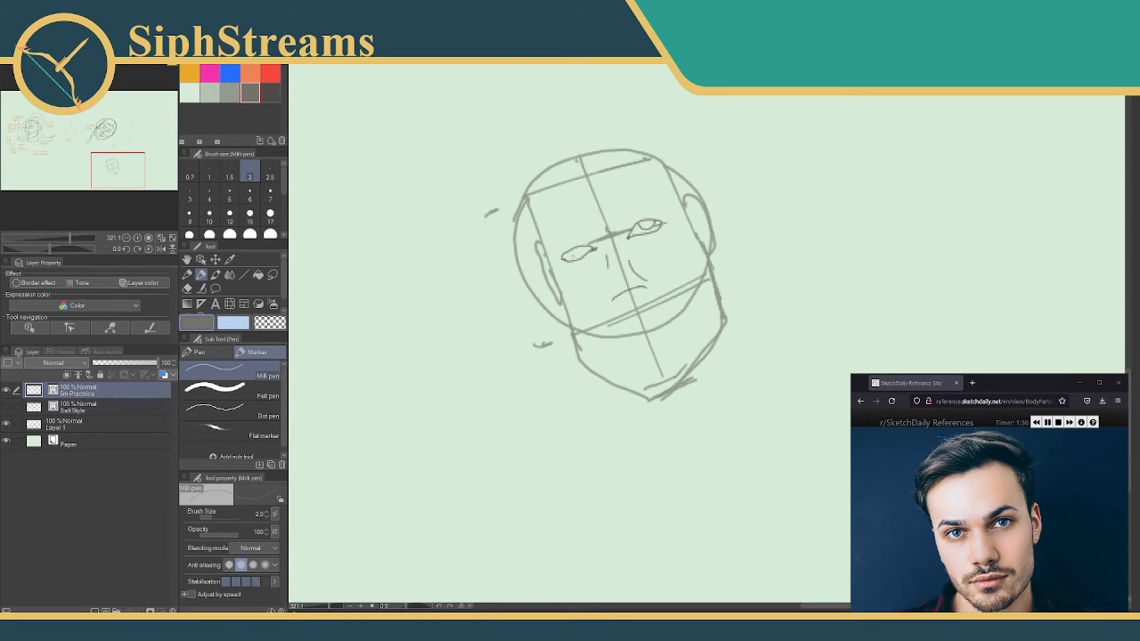
- Fill in the face with irises, angled eyebrows and a simple slanted mouth line
{"action": "left_click_drag", "start_coordinate": [570, 260], "coordinate": [583, 249]}
{"action": "left_click_drag", "start_coordinate": [643, 228], "coordinate": [651, 222]}
{"action": "mouse_move", "coordinate": [580, 243]}
{"action": "left_mouse_down"}
{"action": "mouse_move", "coordinate": [584, 231]}
{"action": "mouse_move", "coordinate": [550, 253]}
{"action": "mouse_move", "coordinate": [577, 231]}
{"action": "left_mouse_up"}
{"action": "mouse_move", "coordinate": [630, 227]}
{"action": "left_mouse_down"}
{"action": "mouse_move", "coordinate": [651, 210]}
{"action": "mouse_move", "coordinate": [667, 214]}
{"action": "mouse_move", "coordinate": [652, 203]}
{"action": "left_mouse_up"}
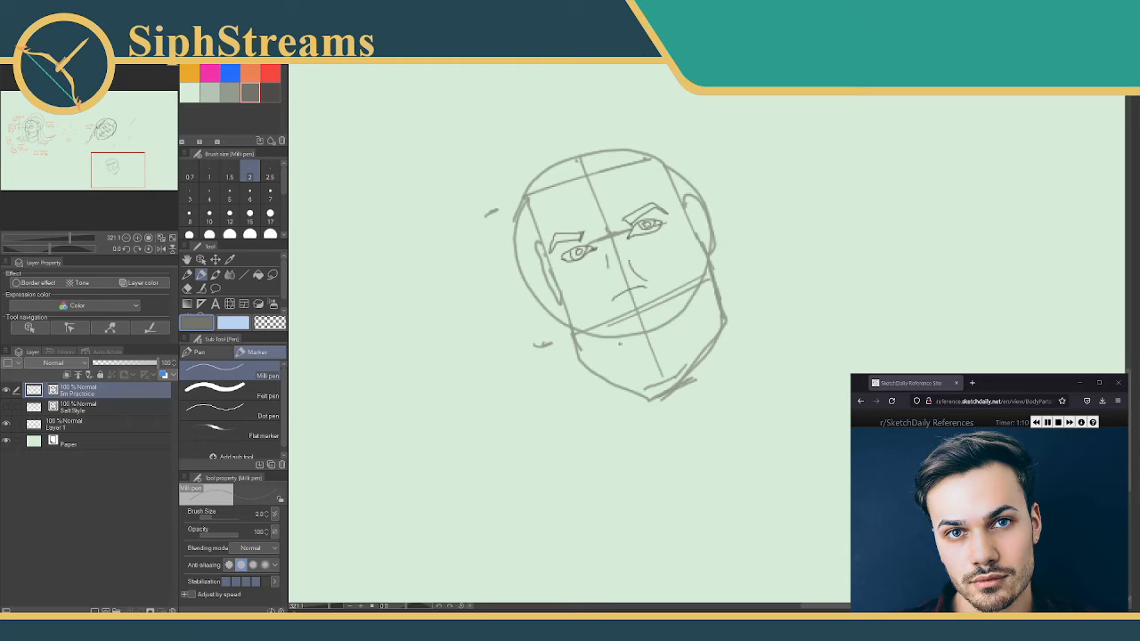
{"action": "left_click_drag", "start_coordinate": [620, 343], "coordinate": [675, 322]}
- Outline the swept-back hair over the forehead and down to the ears
{"action": "mouse_move", "coordinate": [592, 174]}
{"action": "left_mouse_down"}
{"action": "mouse_move", "coordinate": [615, 161]}
{"action": "mouse_move", "coordinate": [534, 192]}
{"action": "mouse_move", "coordinate": [518, 206]}
{"action": "mouse_move", "coordinate": [534, 206]}
{"action": "mouse_move", "coordinate": [527, 226]}
{"action": "mouse_move", "coordinate": [518, 218]}
{"action": "left_mouse_up"}
{"action": "left_click_drag", "start_coordinate": [532, 217], "coordinate": [519, 240]}
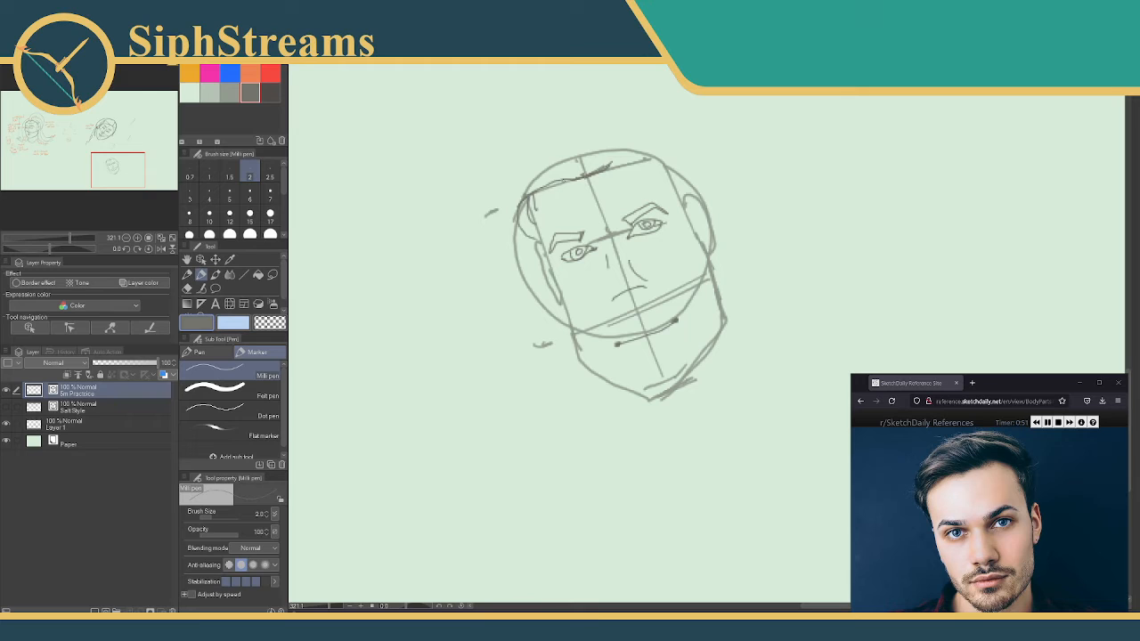
{"action": "left_click_drag", "start_coordinate": [577, 167], "coordinate": [520, 198]}
{"action": "mouse_move", "coordinate": [603, 159]}
{"action": "left_mouse_down"}
{"action": "mouse_move", "coordinate": [588, 145]}
{"action": "mouse_move", "coordinate": [528, 180]}
{"action": "mouse_move", "coordinate": [591, 142]}
{"action": "mouse_move", "coordinate": [662, 143]}
{"action": "mouse_move", "coordinate": [666, 162]}
{"action": "mouse_move", "coordinate": [613, 161]}
{"action": "mouse_move", "coordinate": [670, 179]}
{"action": "mouse_move", "coordinate": [682, 207]}
{"action": "mouse_move", "coordinate": [684, 160]}
{"action": "mouse_move", "coordinate": [670, 139]}
{"action": "mouse_move", "coordinate": [645, 129]}
{"action": "mouse_move", "coordinate": [584, 145]}
{"action": "left_mouse_up"}
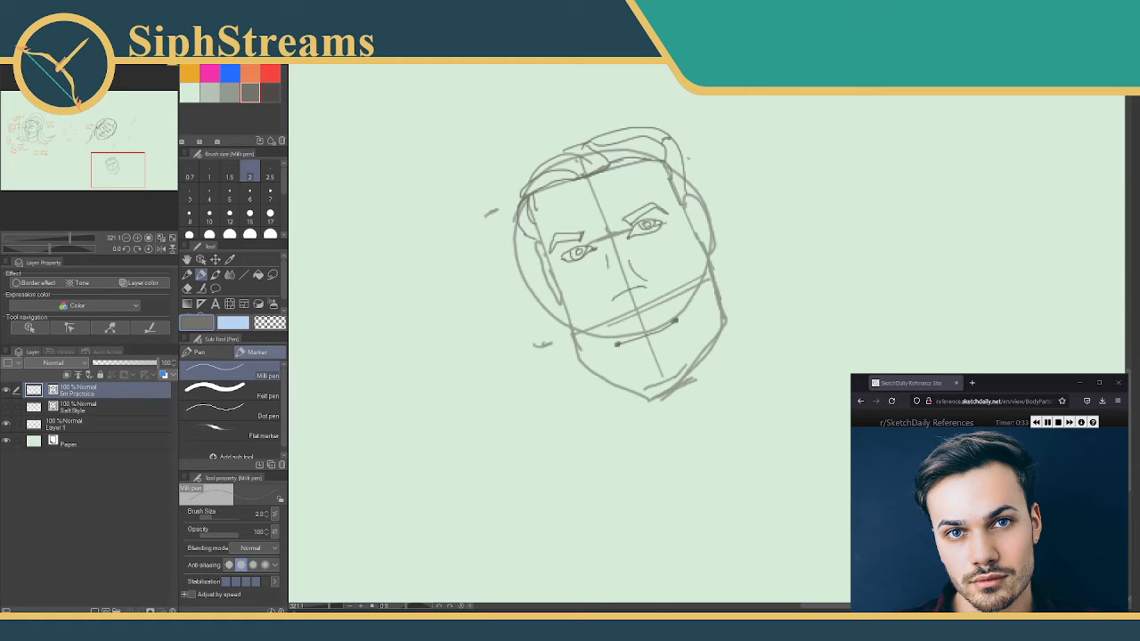
{"action": "mouse_move", "coordinate": [522, 217]}
{"action": "left_mouse_down"}
{"action": "mouse_move", "coordinate": [539, 239]}
{"action": "mouse_move", "coordinate": [533, 228]}
{"action": "mouse_move", "coordinate": [515, 257]}
{"action": "left_mouse_up"}
- Erase the leftover circle, slice, centre and hairline construction lines with the Vector eraser
{"action": "key", "text": "e"}
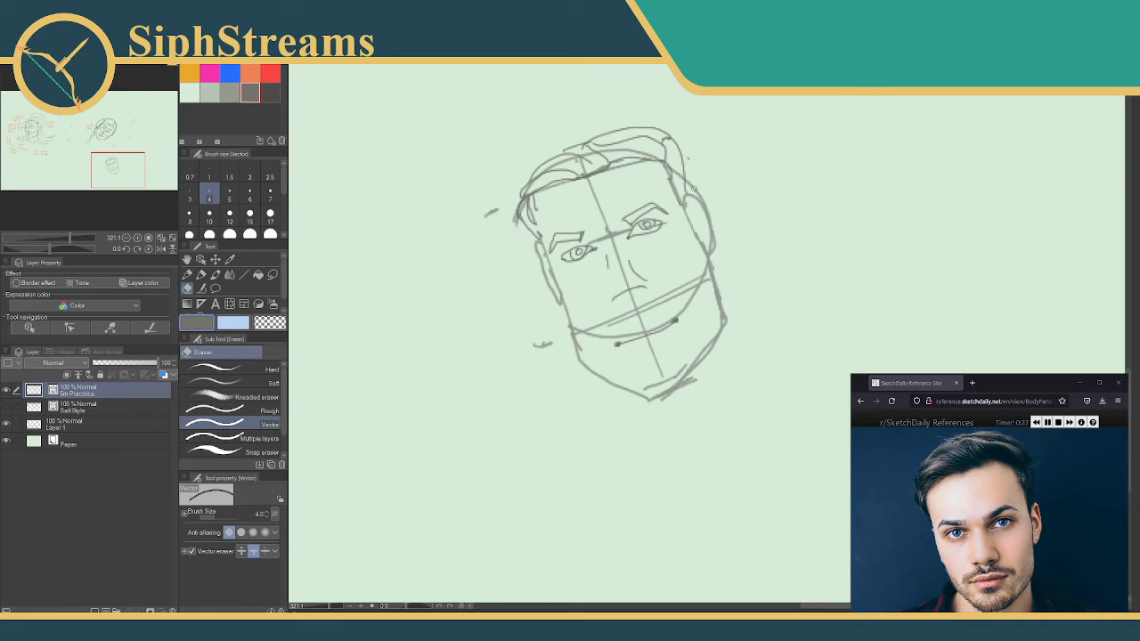
{"action": "left_click_drag", "start_coordinate": [693, 189], "coordinate": [700, 188]}
{"action": "mouse_move", "coordinate": [689, 307]}
{"action": "left_mouse_down"}
{"action": "mouse_move", "coordinate": [654, 323]}
{"action": "mouse_move", "coordinate": [621, 295]}
{"action": "mouse_move", "coordinate": [638, 309]}
{"action": "mouse_move", "coordinate": [629, 311]}
{"action": "mouse_move", "coordinate": [652, 305]}
{"action": "left_mouse_up"}
{"action": "key", "text": "p"}
{"action": "key", "text": "ctrl+z"}
{"action": "key", "text": "ctrl+z"}
{"action": "key", "text": "e"}
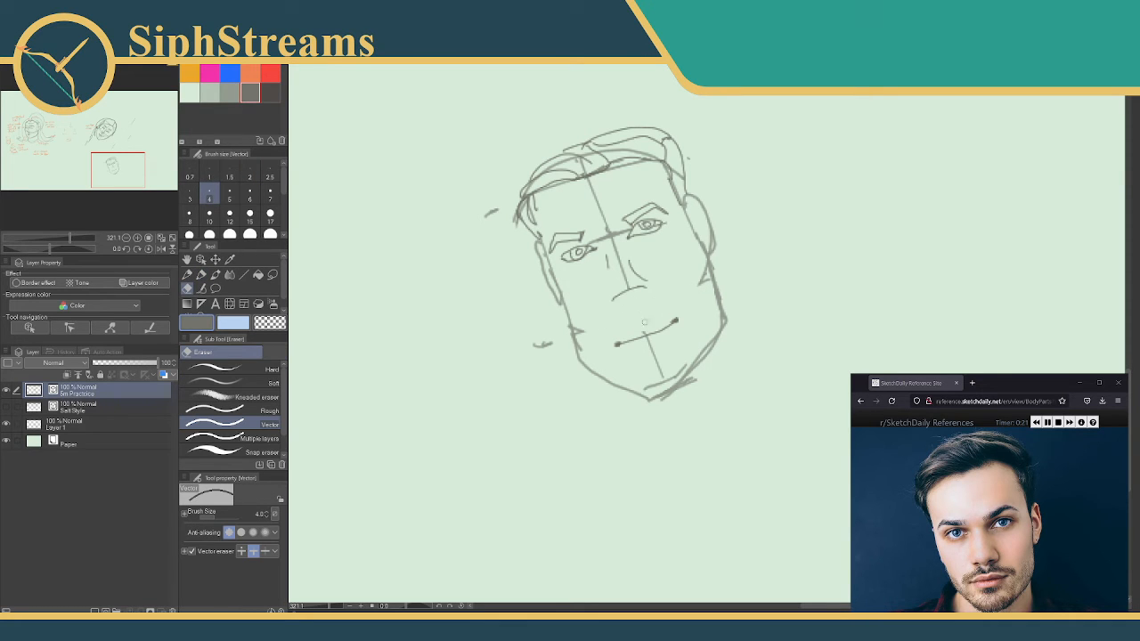
{"action": "left_click_drag", "start_coordinate": [656, 361], "coordinate": [652, 352]}
{"action": "left_click_drag", "start_coordinate": [614, 229], "coordinate": [597, 219]}
{"action": "key", "text": "p"}
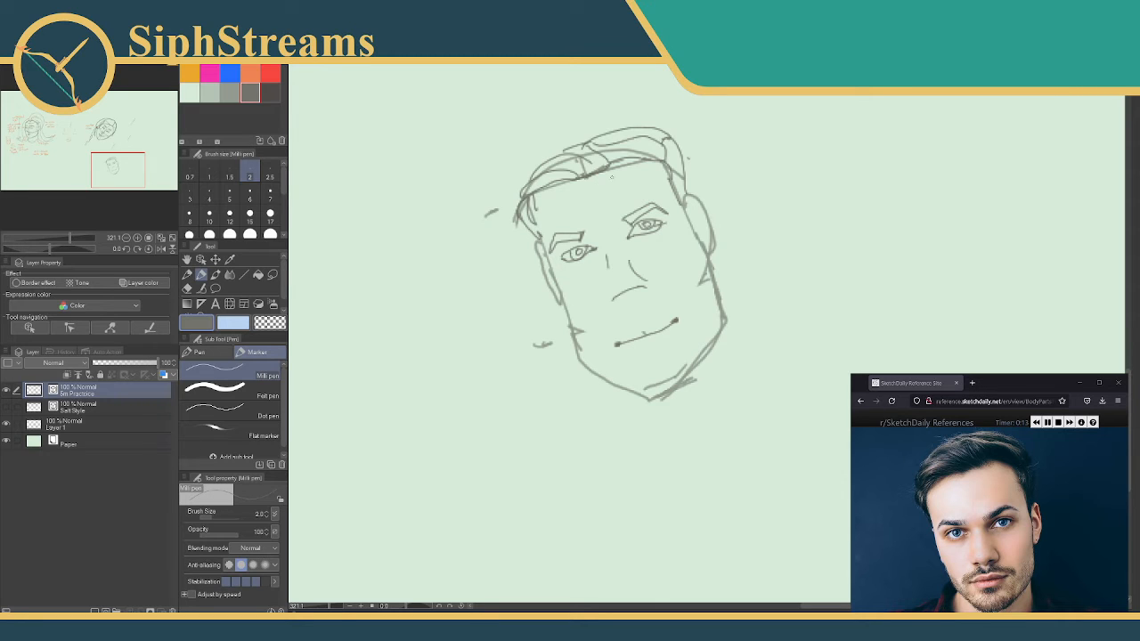
{"action": "key", "text": "e"}
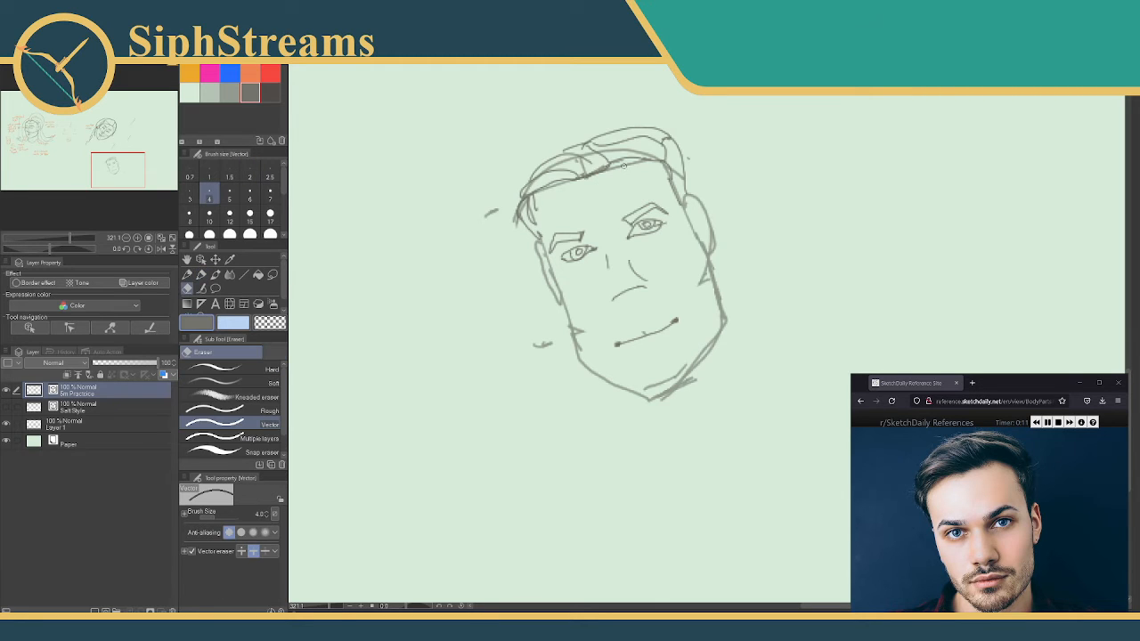
{"action": "key", "text": "p"}
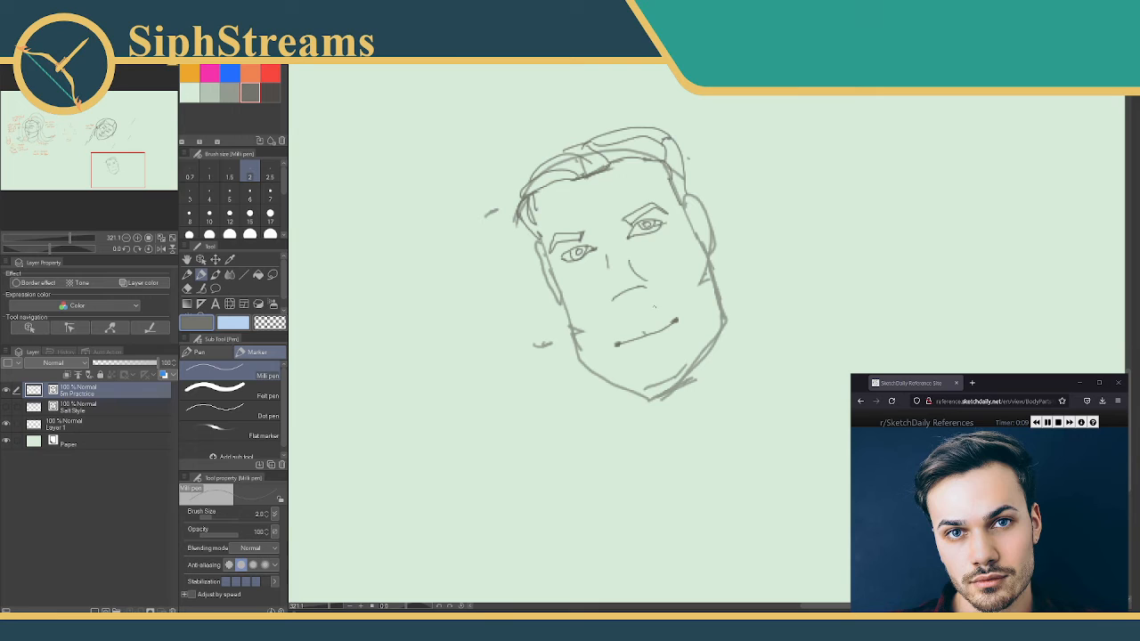
- Pause the reference timer and return to the previous portrait of the dark-haired man
{"action": "left_click", "coordinate": [272, 275]}
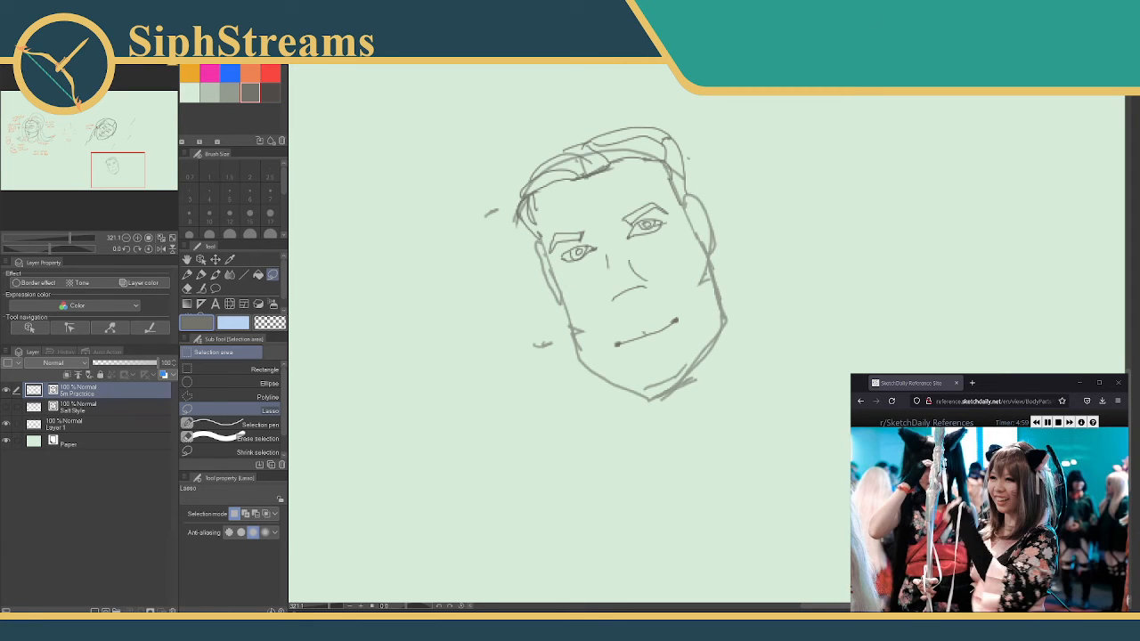
{"action": "left_click", "coordinate": [1048, 422]}
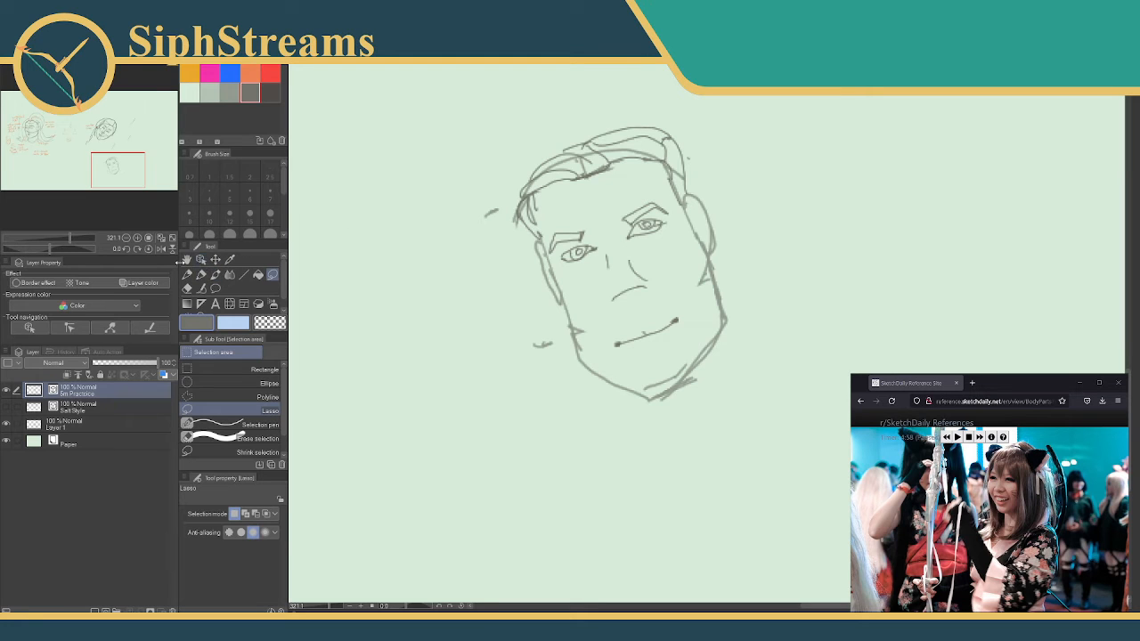
{"action": "left_click", "coordinate": [957, 436]}
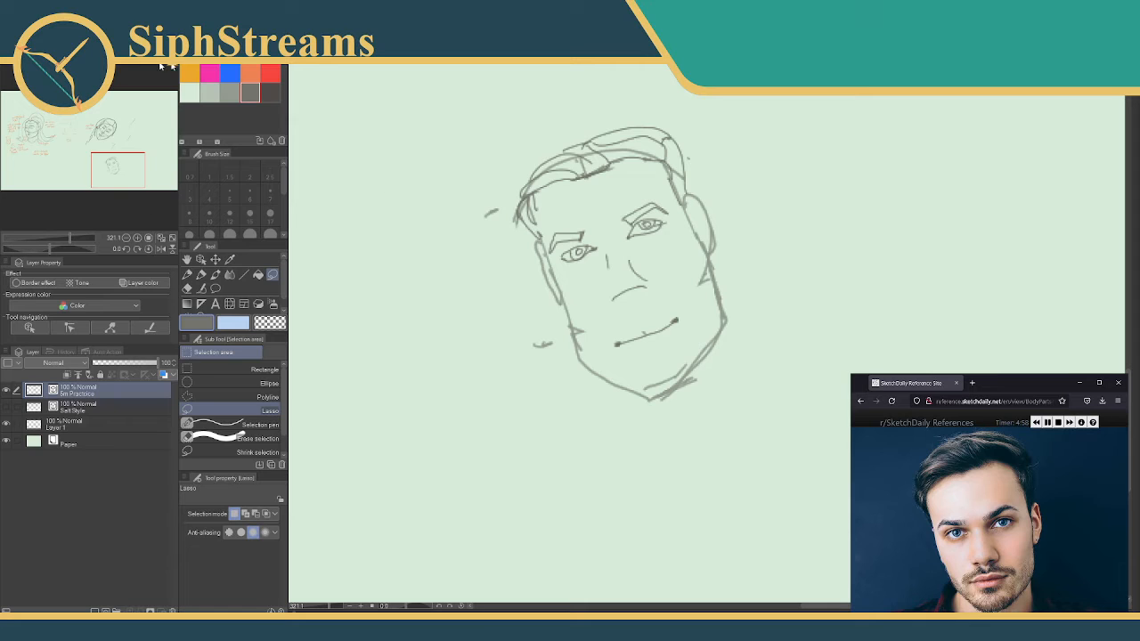
- Outline the raised collar and open jacket edges on both sides of the neck with an orange size 3 Milli pen
{"action": "left_click", "coordinate": [197, 77]}
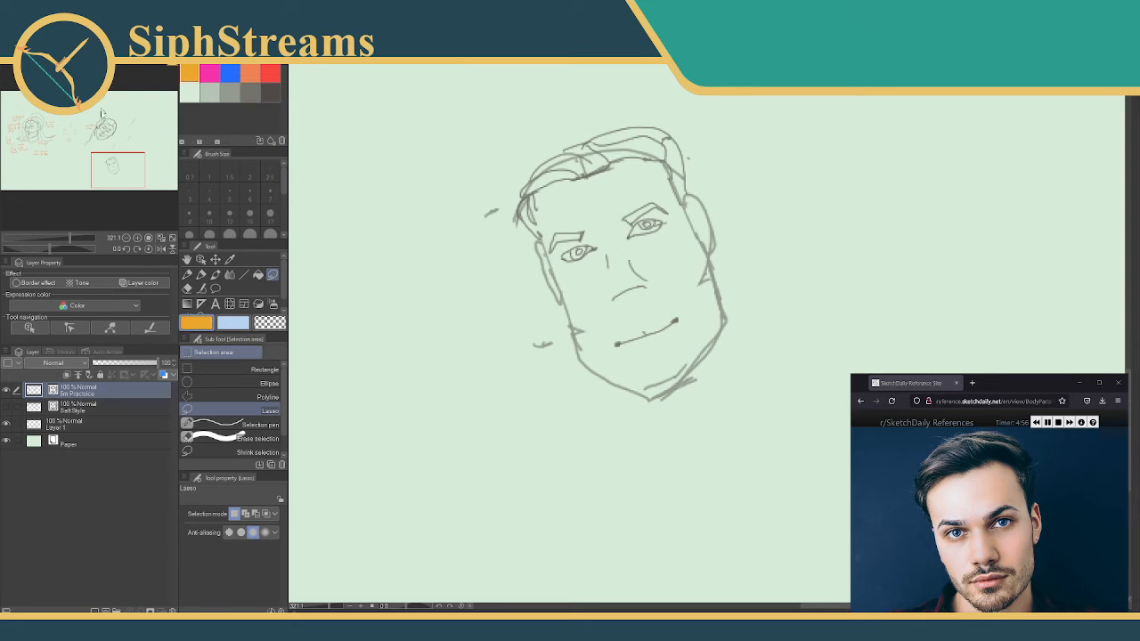
{"action": "left_click", "coordinate": [202, 274]}
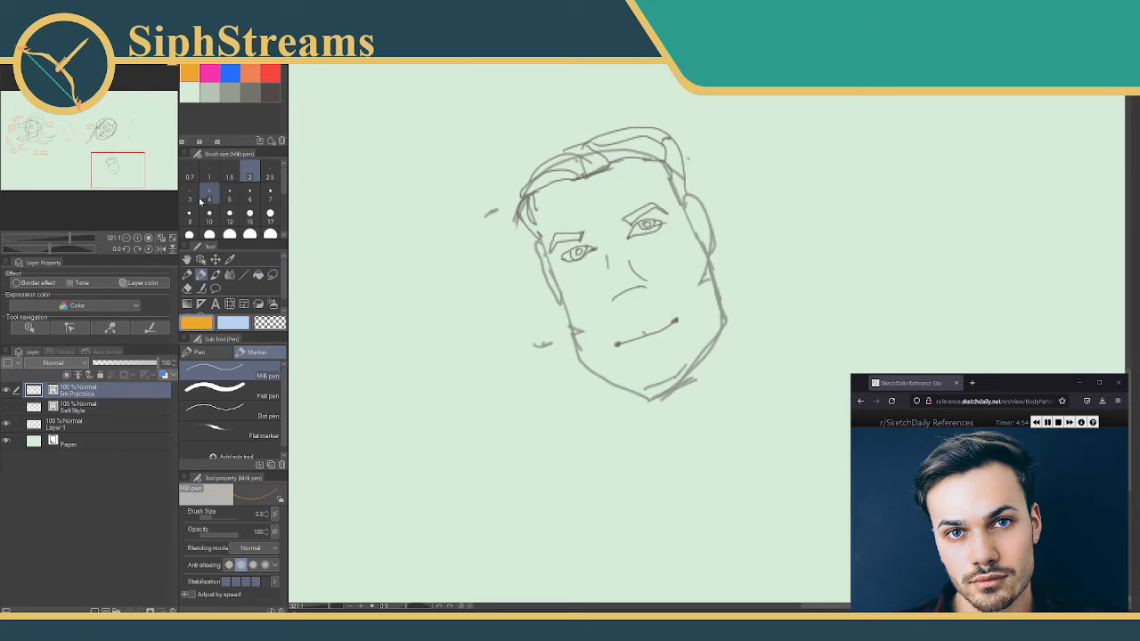
{"action": "left_click", "coordinate": [190, 196]}
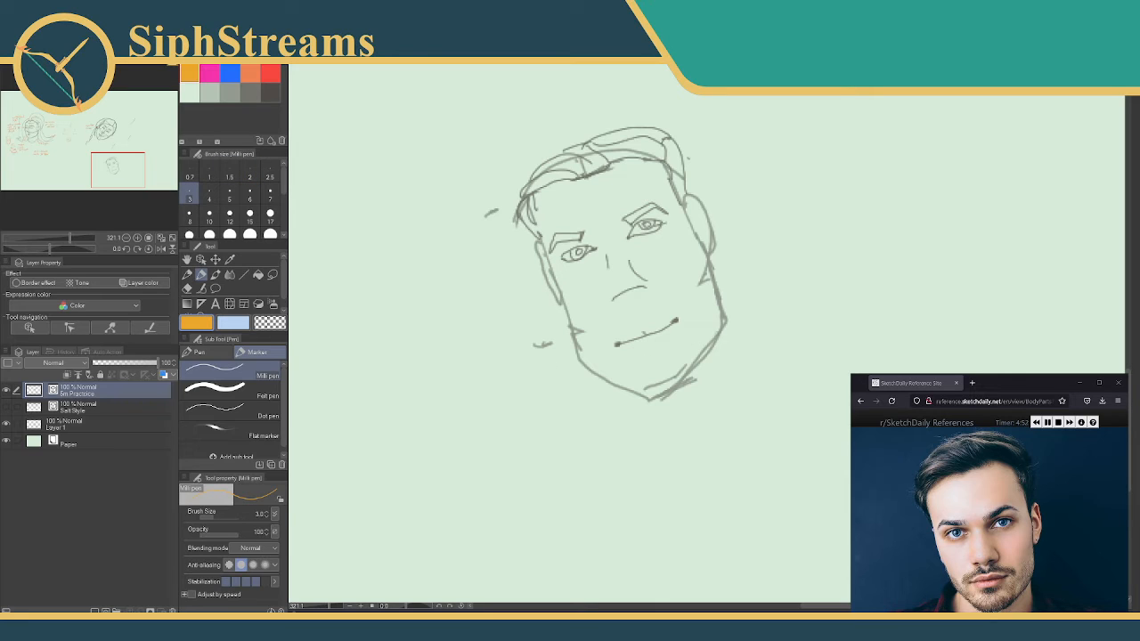
{"action": "left_click_drag", "start_coordinate": [720, 336], "coordinate": [720, 407]}
{"action": "key", "text": "ctrl+z"}
{"action": "left_click_drag", "start_coordinate": [720, 334], "coordinate": [725, 357]}
{"action": "mouse_move", "coordinate": [581, 365]}
{"action": "left_mouse_down"}
{"action": "mouse_move", "coordinate": [575, 374]}
{"action": "mouse_move", "coordinate": [611, 465]}
{"action": "left_mouse_up"}
{"action": "mouse_move", "coordinate": [571, 348]}
{"action": "left_mouse_down"}
{"action": "mouse_move", "coordinate": [526, 442]}
{"action": "mouse_move", "coordinate": [613, 470]}
{"action": "left_mouse_up"}
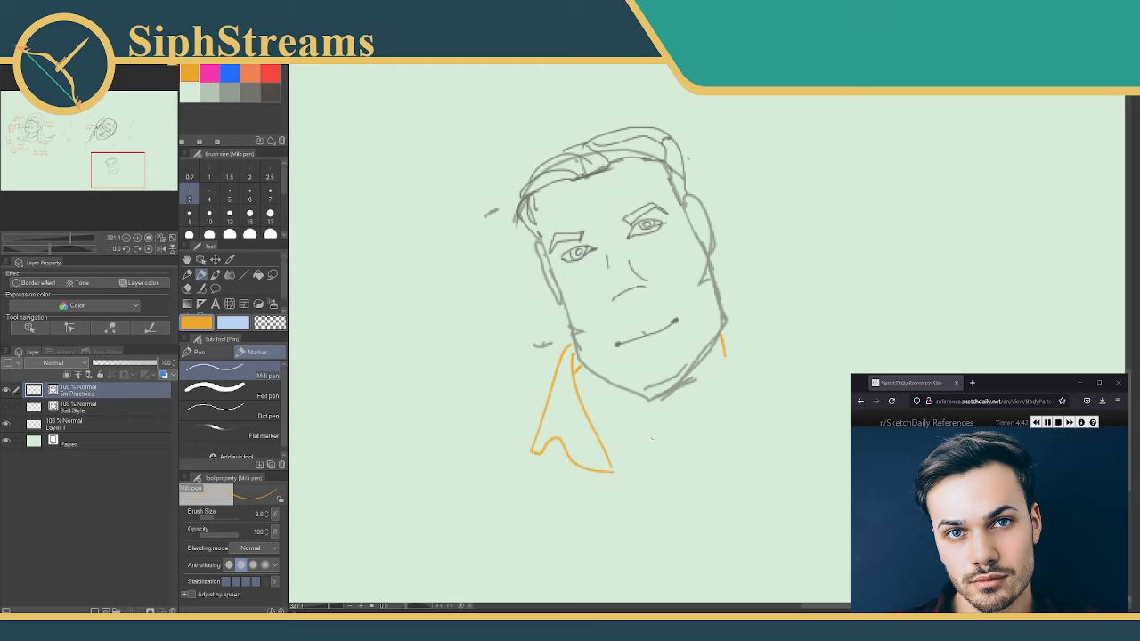
{"action": "mouse_move", "coordinate": [725, 331]}
{"action": "left_mouse_down"}
{"action": "mouse_move", "coordinate": [786, 430]}
{"action": "mouse_move", "coordinate": [753, 409]}
{"action": "mouse_move", "coordinate": [734, 433]}
{"action": "mouse_move", "coordinate": [744, 533]}
{"action": "left_mouse_up"}
{"action": "left_click_drag", "start_coordinate": [613, 465], "coordinate": [610, 560]}
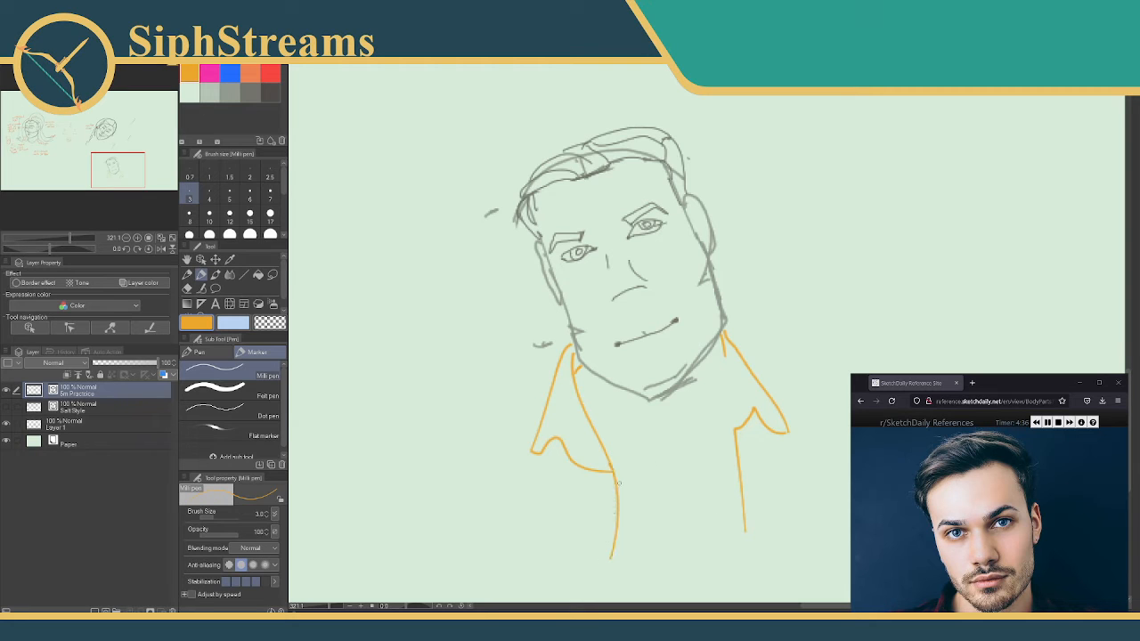
- Add the curved shirt neckline, neck contour marks, collar folds and both shoulder lines in orange
{"action": "mouse_move", "coordinate": [617, 481]}
{"action": "left_mouse_down"}
{"action": "mouse_move", "coordinate": [665, 482]}
{"action": "mouse_move", "coordinate": [750, 430]}
{"action": "left_mouse_up"}
{"action": "left_click_drag", "start_coordinate": [702, 379], "coordinate": [691, 409]}
{"action": "left_click_drag", "start_coordinate": [614, 418], "coordinate": [651, 428]}
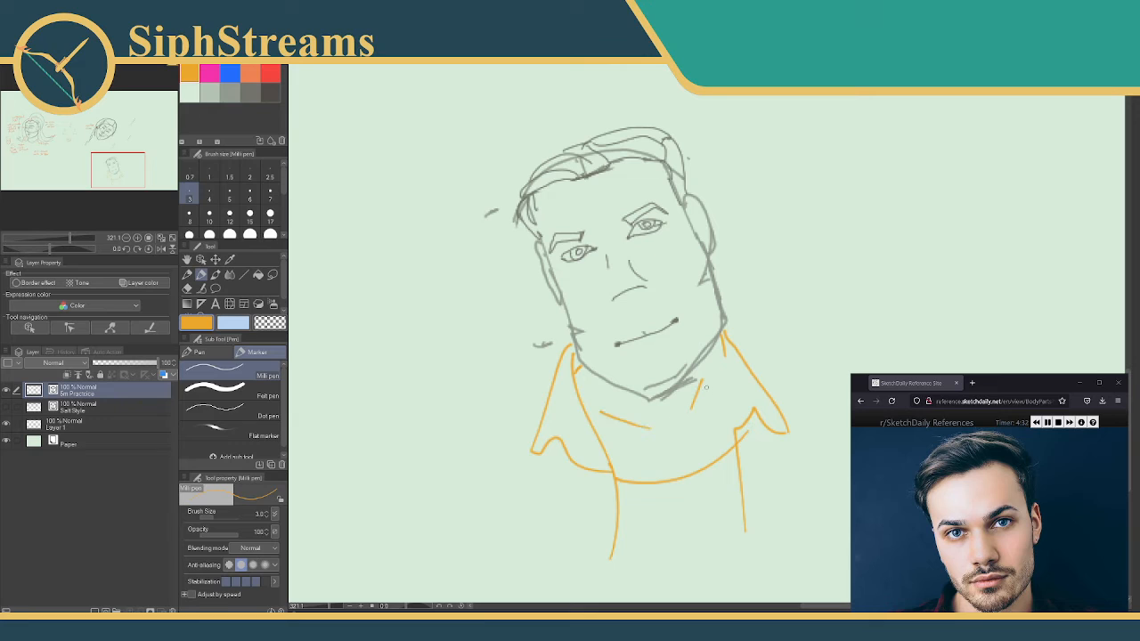
{"action": "mouse_move", "coordinate": [724, 353]}
{"action": "left_mouse_down"}
{"action": "mouse_move", "coordinate": [733, 416]}
{"action": "mouse_move", "coordinate": [751, 409]}
{"action": "mouse_move", "coordinate": [742, 406]}
{"action": "mouse_move", "coordinate": [758, 400]}
{"action": "mouse_move", "coordinate": [737, 363]}
{"action": "left_mouse_up"}
{"action": "left_click_drag", "start_coordinate": [555, 434], "coordinate": [564, 381]}
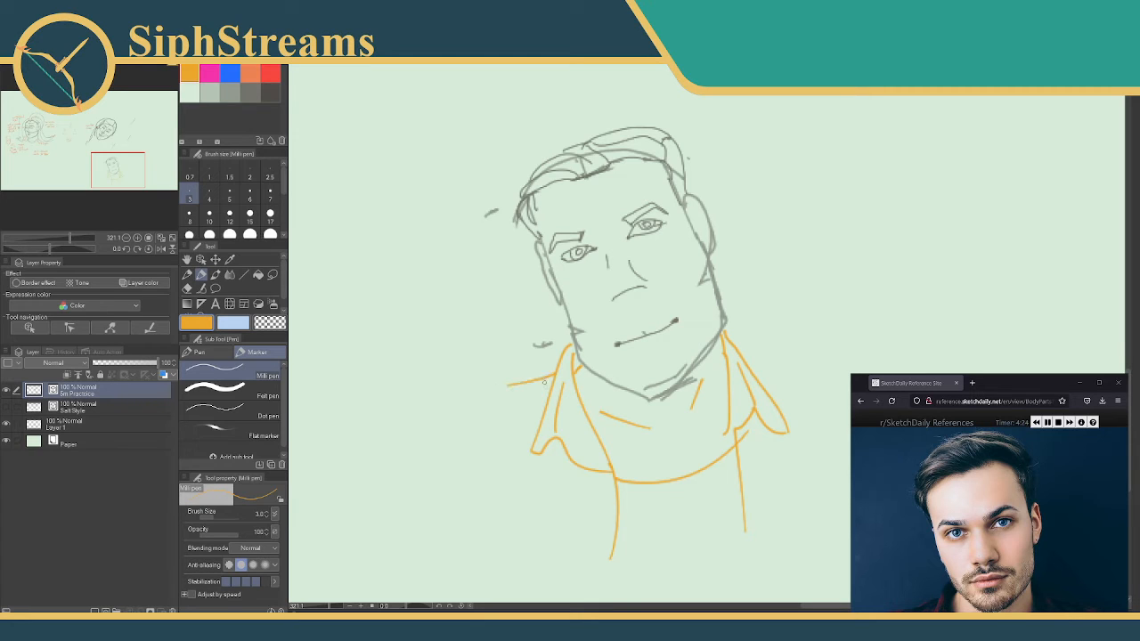
{"action": "left_click_drag", "start_coordinate": [557, 371], "coordinate": [472, 398]}
{"action": "left_click_drag", "start_coordinate": [736, 345], "coordinate": [823, 351]}
- Draw a slanted width marker above the head and label it "width too wide"
{"action": "mouse_move", "coordinate": [489, 122]}
{"action": "left_mouse_down"}
{"action": "mouse_move", "coordinate": [638, 65]}
{"action": "mouse_move", "coordinate": [643, 75]}
{"action": "left_mouse_up"}
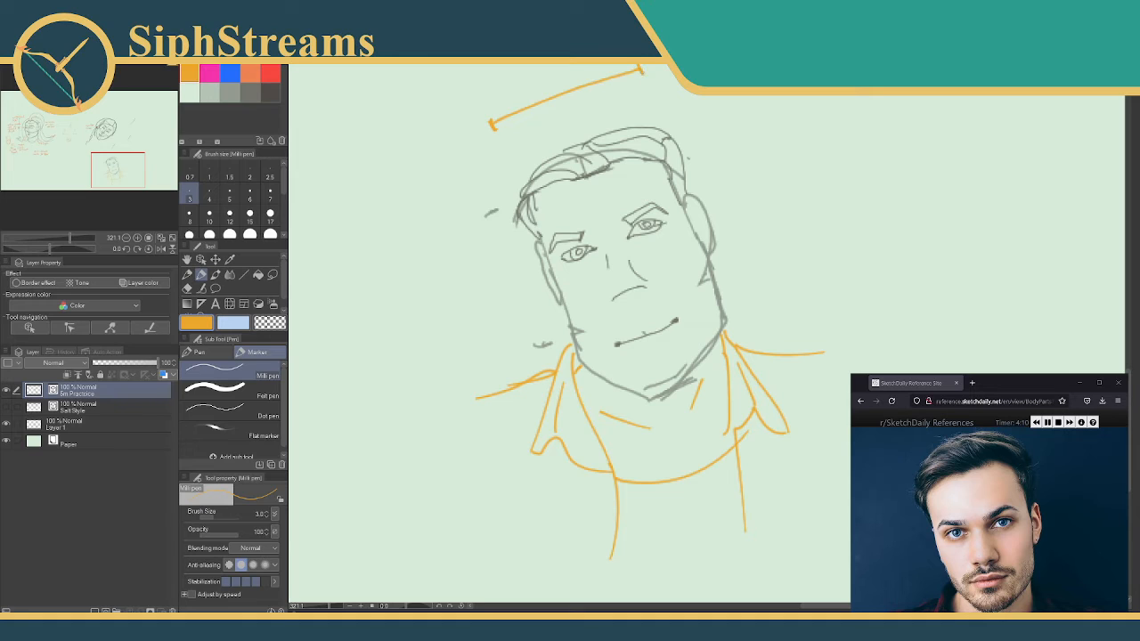
{"action": "mouse_move", "coordinate": [372, 135]}
{"action": "left_mouse_down"}
{"action": "mouse_move", "coordinate": [403, 127]}
{"action": "mouse_move", "coordinate": [394, 112]}
{"action": "mouse_move", "coordinate": [433, 99]}
{"action": "left_mouse_up"}
{"action": "mouse_move", "coordinate": [463, 86]}
{"action": "left_mouse_down"}
{"action": "mouse_move", "coordinate": [476, 80]}
{"action": "mouse_move", "coordinate": [475, 98]}
{"action": "mouse_move", "coordinate": [524, 69]}
{"action": "mouse_move", "coordinate": [566, 78]}
{"action": "left_mouse_up"}
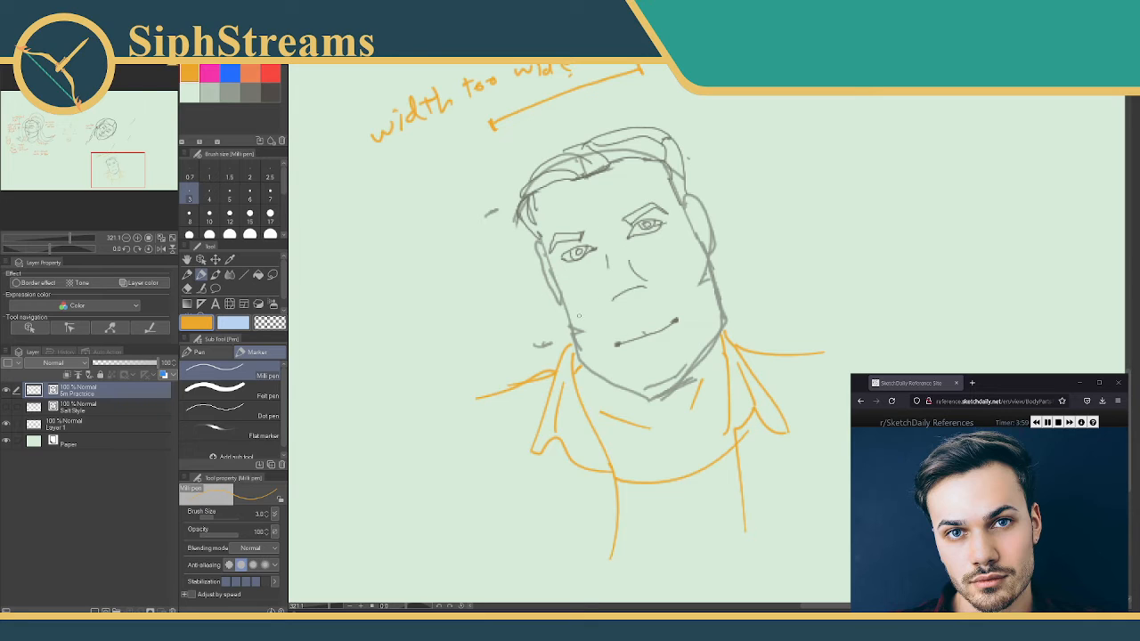
- Redraw a narrower jaw inside the grey outline in orange and mark the underside of the nose
{"action": "mouse_move", "coordinate": [563, 300]}
{"action": "left_mouse_down"}
{"action": "mouse_move", "coordinate": [595, 357]}
{"action": "mouse_move", "coordinate": [656, 399]}
{"action": "left_mouse_up"}
{"action": "mouse_move", "coordinate": [702, 245]}
{"action": "left_mouse_down"}
{"action": "mouse_move", "coordinate": [713, 329]}
{"action": "mouse_move", "coordinate": [645, 396]}
{"action": "mouse_move", "coordinate": [659, 383]}
{"action": "mouse_move", "coordinate": [639, 415]}
{"action": "mouse_move", "coordinate": [648, 421]}
{"action": "left_mouse_up"}
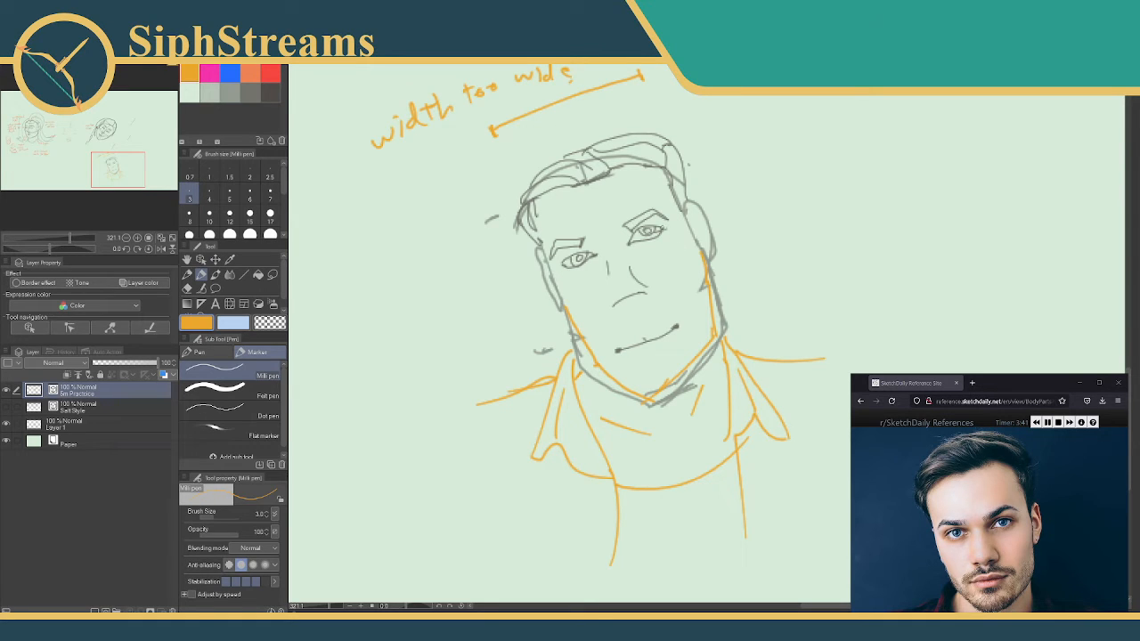
{"action": "mouse_move", "coordinate": [586, 201]}
{"action": "left_mouse_down"}
{"action": "mouse_move", "coordinate": [596, 196]}
{"action": "mouse_move", "coordinate": [587, 190]}
{"action": "mouse_move", "coordinate": [566, 224]}
{"action": "mouse_move", "coordinate": [578, 194]}
{"action": "mouse_move", "coordinate": [571, 212]}
{"action": "left_mouse_up"}
{"action": "left_click_drag", "start_coordinate": [537, 256], "coordinate": [544, 256]}
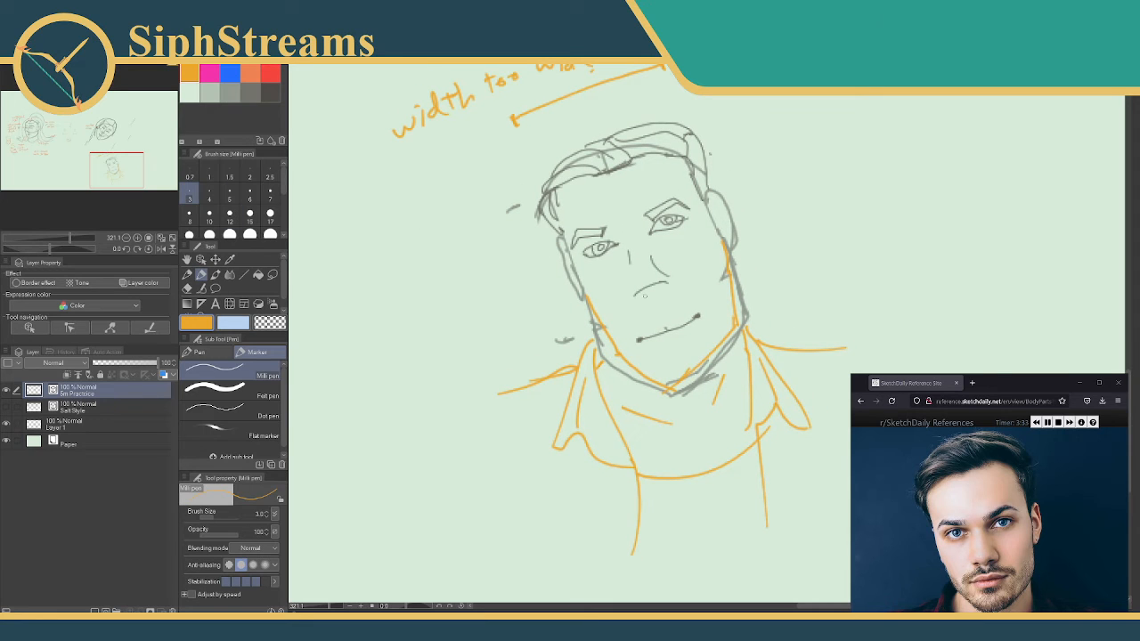
{"action": "mouse_move", "coordinate": [647, 295]}
{"action": "left_mouse_down"}
{"action": "mouse_move", "coordinate": [656, 292]}
{"action": "mouse_move", "coordinate": [658, 313]}
{"action": "mouse_move", "coordinate": [655, 289]}
{"action": "left_mouse_up"}
{"action": "key", "text": "ctrl+z"}
{"action": "key", "text": "ctrl+z"}
- Annotate the jaw with an arrow and "meh.", and the nose with an arrow and "good nose"
{"action": "left_click_drag", "start_coordinate": [782, 269], "coordinate": [735, 291]}
{"action": "left_click_drag", "start_coordinate": [735, 290], "coordinate": [750, 296]}
{"action": "mouse_move", "coordinate": [786, 261]}
{"action": "left_mouse_down"}
{"action": "mouse_move", "coordinate": [803, 278]}
{"action": "mouse_move", "coordinate": [832, 278]}
{"action": "left_mouse_up"}
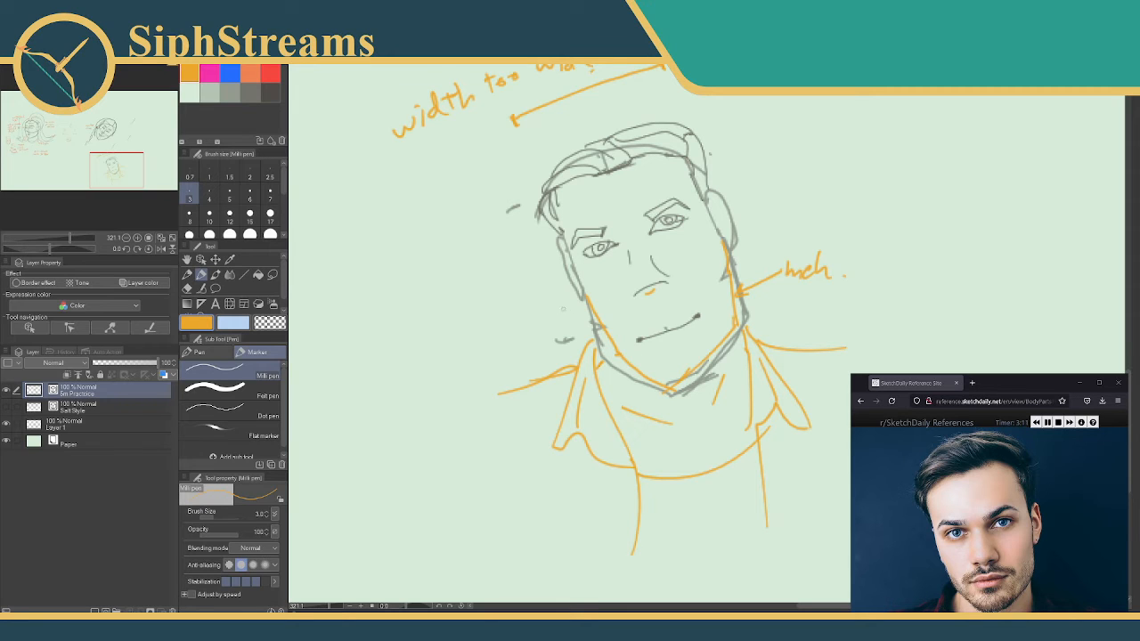
{"action": "left_click_drag", "start_coordinate": [561, 310], "coordinate": [610, 296]}
{"action": "mouse_move", "coordinate": [467, 326]}
{"action": "left_mouse_down"}
{"action": "mouse_move", "coordinate": [451, 354]}
{"action": "mouse_move", "coordinate": [503, 326]}
{"action": "left_mouse_up"}
{"action": "left_click_drag", "start_coordinate": [467, 359], "coordinate": [503, 345]}
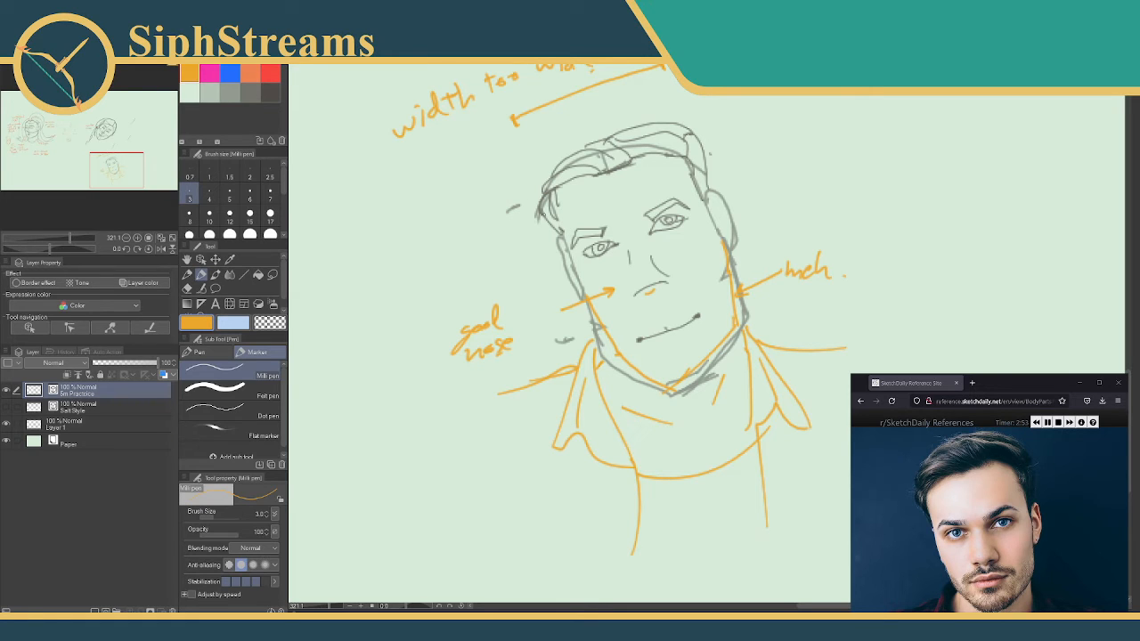
- Add a height marker beside the brow tick and sketch a rounded forehead contour beside the head
{"action": "mouse_move", "coordinate": [480, 207]}
{"action": "left_mouse_down"}
{"action": "mouse_move", "coordinate": [493, 202]}
{"action": "mouse_move", "coordinate": [504, 238]}
{"action": "left_mouse_up"}
{"action": "left_click_drag", "start_coordinate": [496, 236], "coordinate": [511, 231]}
{"action": "left_click_drag", "start_coordinate": [758, 182], "coordinate": [793, 144]}
{"action": "mouse_move", "coordinate": [793, 144]}
{"action": "left_mouse_down"}
{"action": "mouse_move", "coordinate": [759, 174]}
{"action": "mouse_move", "coordinate": [774, 216]}
{"action": "left_mouse_up"}
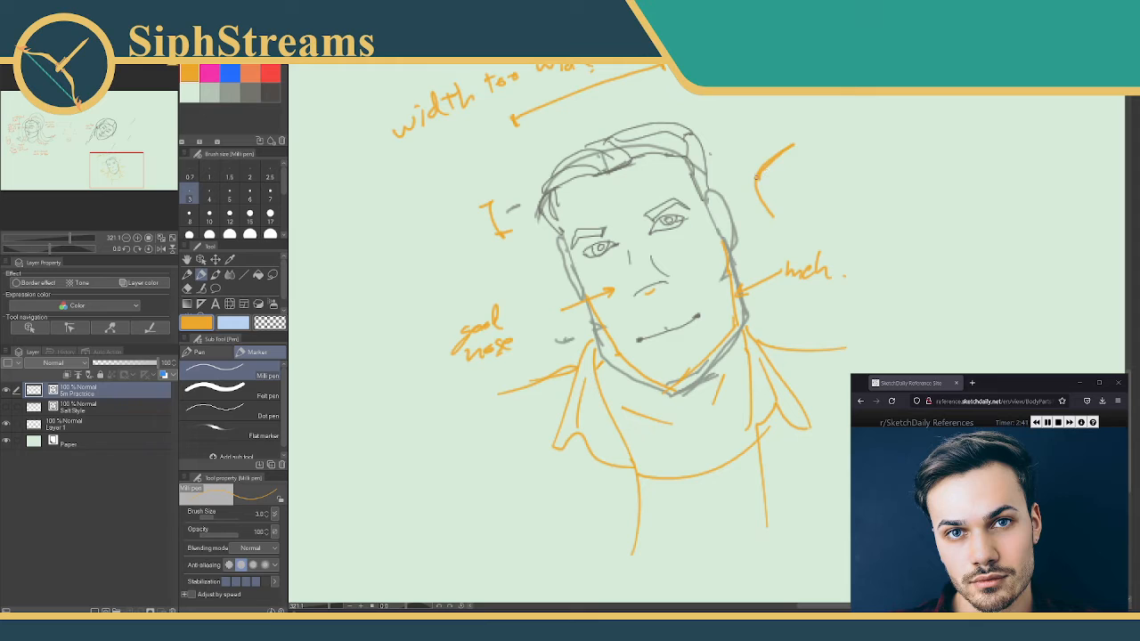
{"action": "mouse_move", "coordinate": [775, 154]}
{"action": "left_mouse_down"}
{"action": "mouse_move", "coordinate": [756, 185]}
{"action": "mouse_move", "coordinate": [798, 142]}
{"action": "mouse_move", "coordinate": [861, 116]}
{"action": "mouse_move", "coordinate": [841, 118]}
{"action": "mouse_move", "coordinate": [893, 150]}
{"action": "left_mouse_up"}
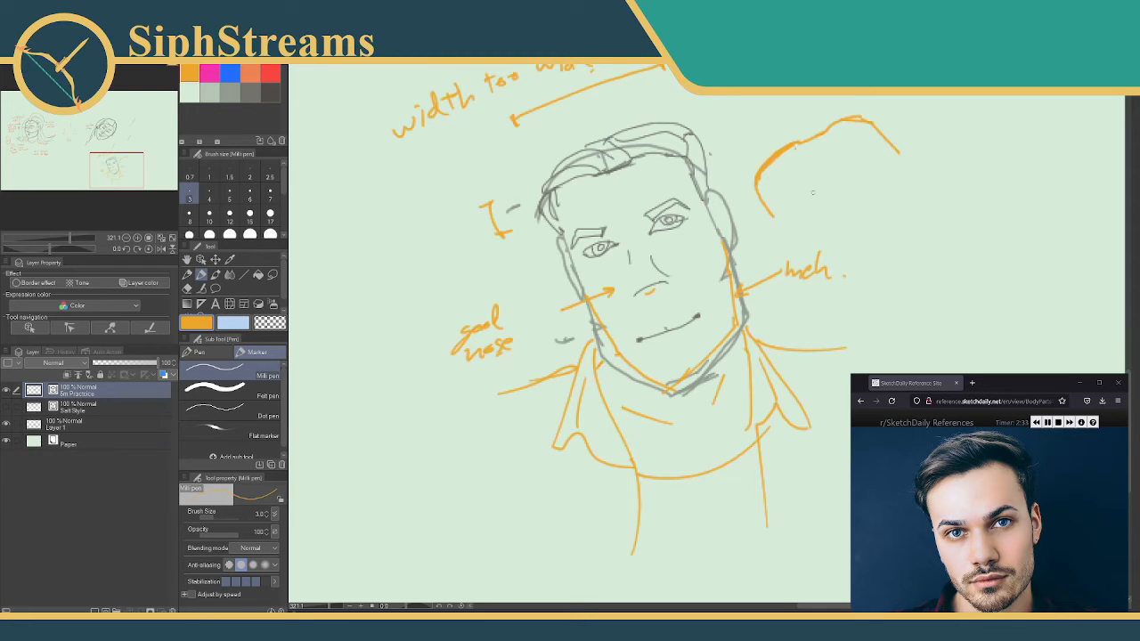
{"action": "left_click_drag", "start_coordinate": [766, 204], "coordinate": [785, 227]}
- Round both corners of the hairline in orange and add arrows with a forehead note above the contour sketch
{"action": "mouse_move", "coordinate": [724, 111]}
{"action": "left_mouse_down"}
{"action": "mouse_move", "coordinate": [733, 148]}
{"action": "mouse_move", "coordinate": [767, 107]}
{"action": "mouse_move", "coordinate": [840, 94]}
{"action": "left_mouse_up"}
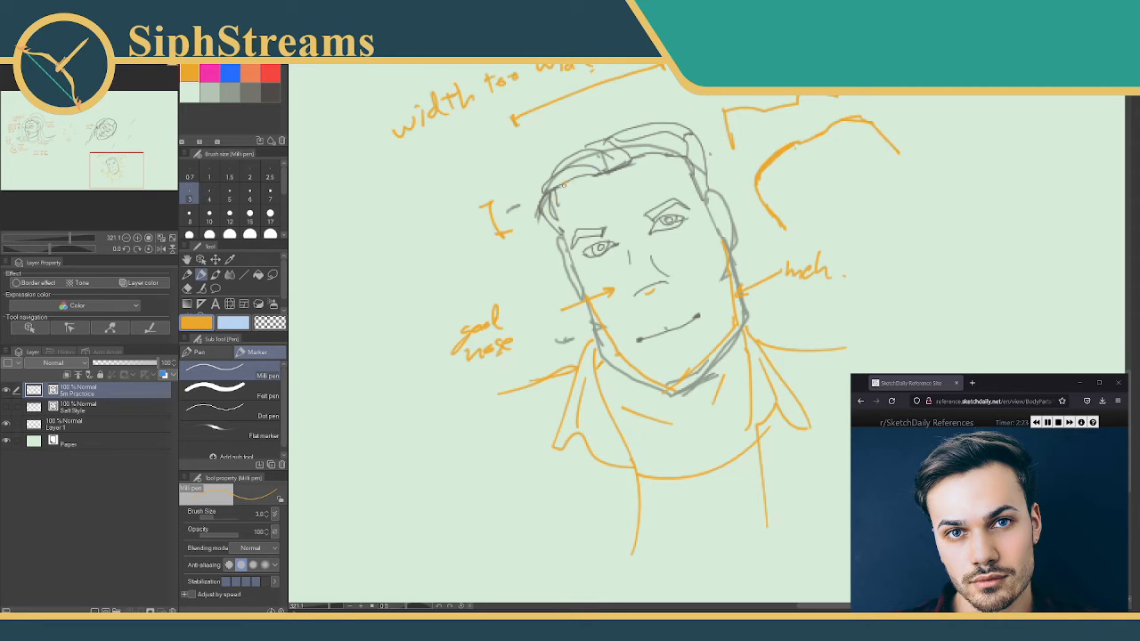
{"action": "left_click_drag", "start_coordinate": [565, 186], "coordinate": [560, 218]}
{"action": "left_click_drag", "start_coordinate": [670, 156], "coordinate": [691, 176]}
{"action": "key", "text": "ctrl+z"}
{"action": "key", "text": "ctrl+z"}
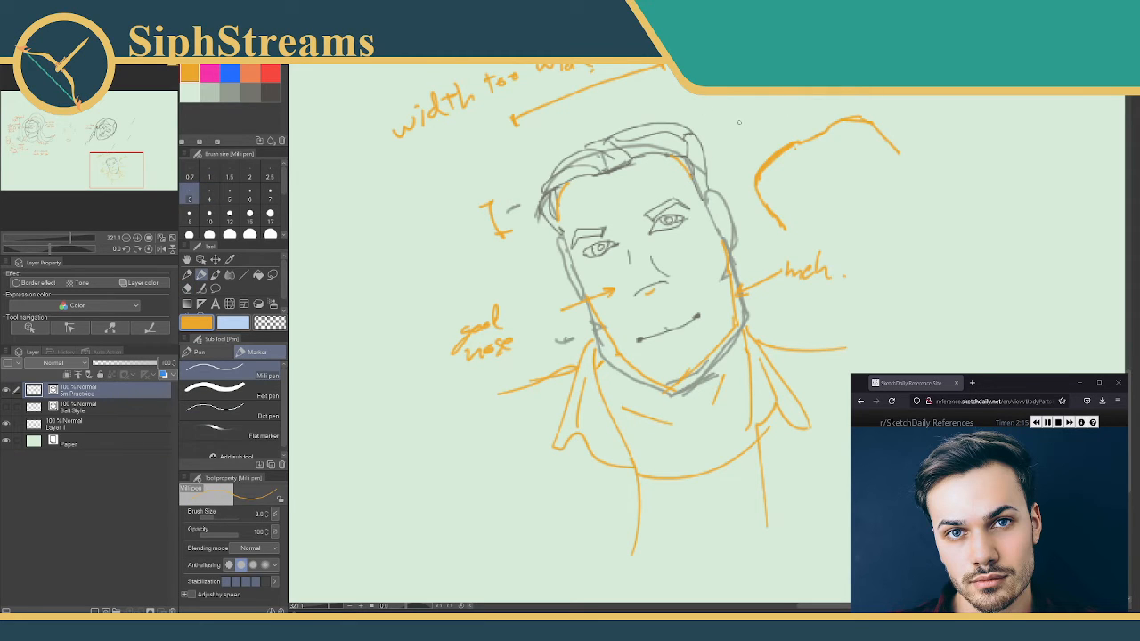
{"action": "mouse_move", "coordinate": [750, 131]}
{"action": "left_mouse_down"}
{"action": "mouse_move", "coordinate": [763, 147]}
{"action": "mouse_move", "coordinate": [770, 127]}
{"action": "mouse_move", "coordinate": [721, 141]}
{"action": "mouse_move", "coordinate": [736, 150]}
{"action": "left_mouse_up"}
{"action": "mouse_move", "coordinate": [728, 99]}
{"action": "left_mouse_down"}
{"action": "mouse_move", "coordinate": [766, 100]}
{"action": "mouse_move", "coordinate": [770, 123]}
{"action": "mouse_move", "coordinate": [832, 100]}
{"action": "mouse_move", "coordinate": [870, 103]}
{"action": "left_mouse_up"}
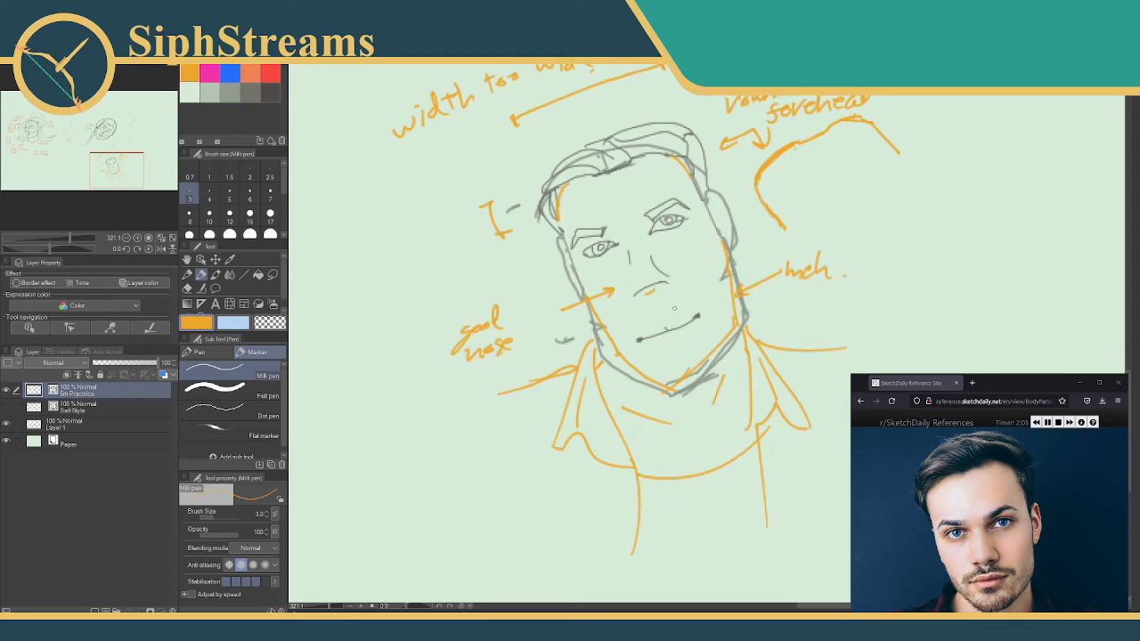
- Reinforce the corrected jaw, the side of the neck and the shirt neckline with extra orange strokes
{"action": "left_click_drag", "start_coordinate": [674, 308], "coordinate": [681, 240]}
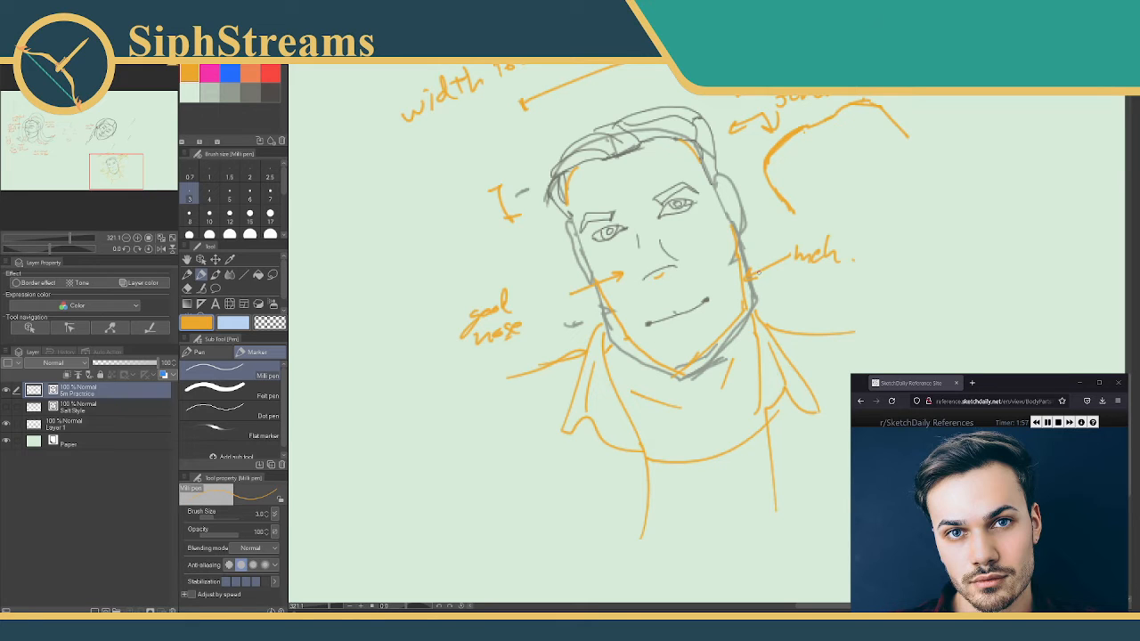
{"action": "left_click_drag", "start_coordinate": [672, 290], "coordinate": [661, 306]}
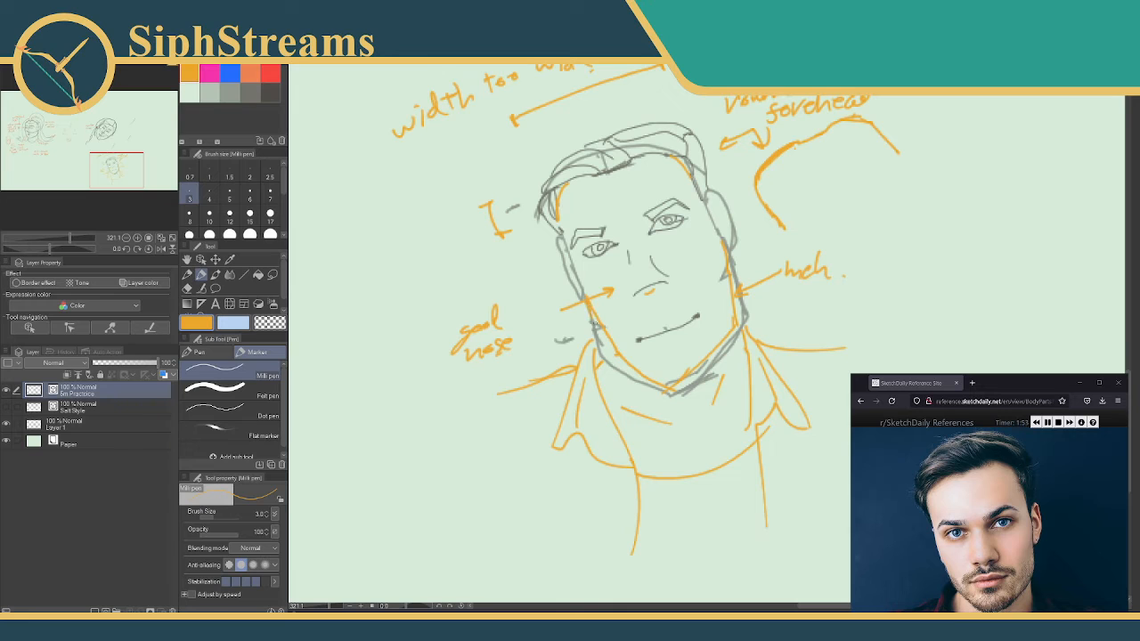
{"action": "mouse_move", "coordinate": [595, 322]}
{"action": "left_mouse_down"}
{"action": "mouse_move", "coordinate": [607, 349]}
{"action": "mouse_move", "coordinate": [675, 389]}
{"action": "left_mouse_up"}
{"action": "left_click_drag", "start_coordinate": [710, 423], "coordinate": [727, 438]}
{"action": "mouse_move", "coordinate": [641, 481]}
{"action": "left_mouse_down"}
{"action": "mouse_move", "coordinate": [711, 479]}
{"action": "mouse_move", "coordinate": [759, 445]}
{"action": "left_mouse_up"}
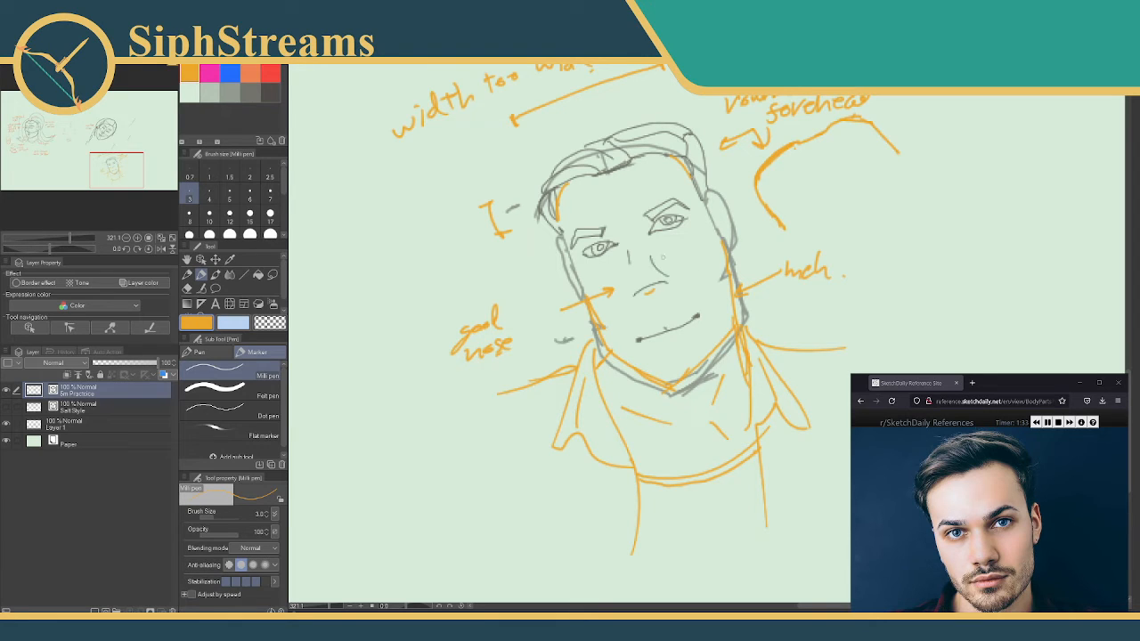
- Draw a long arrow pointing toward the eyes and square off the inner end of the eyebrow in orange
{"action": "left_click_drag", "start_coordinate": [679, 267], "coordinate": [661, 254]}
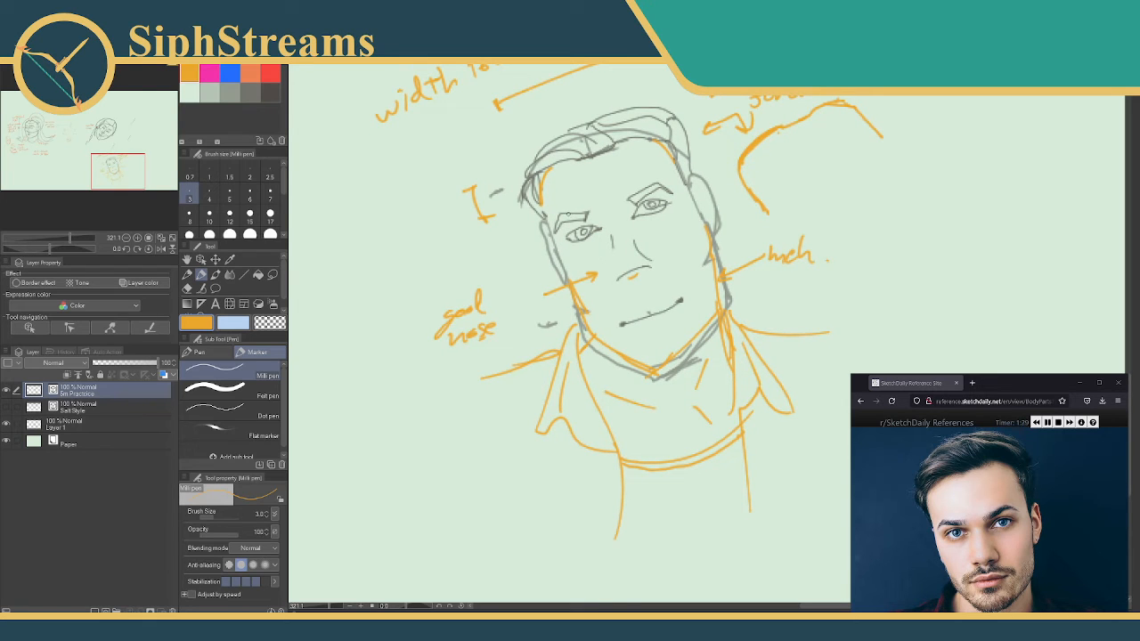
{"action": "left_click_drag", "start_coordinate": [621, 230], "coordinate": [579, 216]}
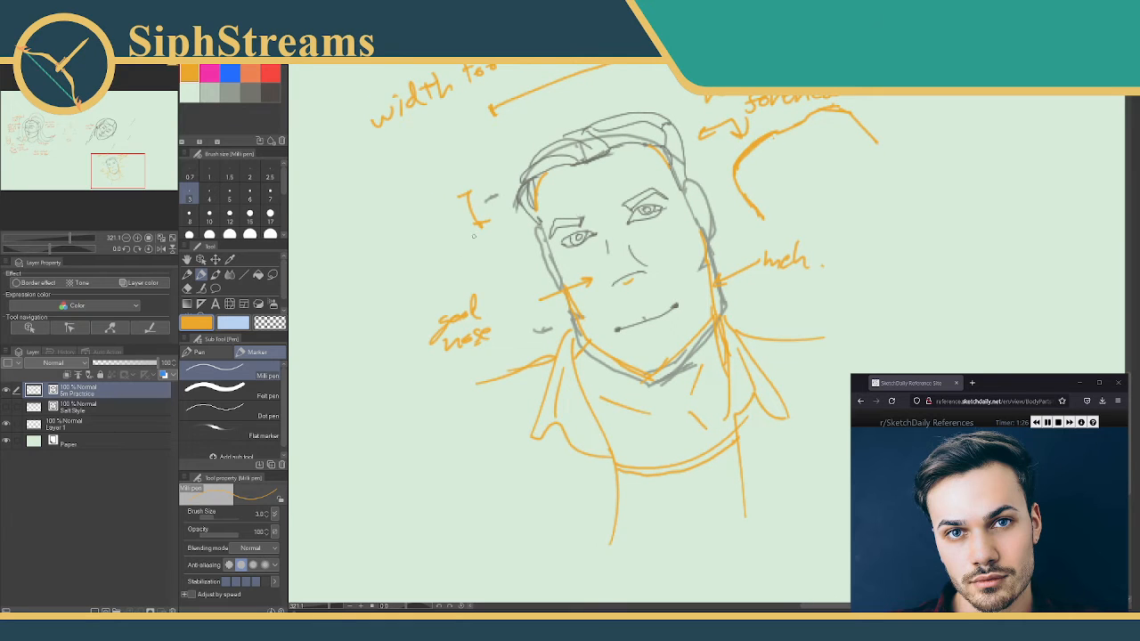
{"action": "left_click_drag", "start_coordinate": [474, 236], "coordinate": [554, 218]}
{"action": "left_click_drag", "start_coordinate": [457, 257], "coordinate": [657, 232]}
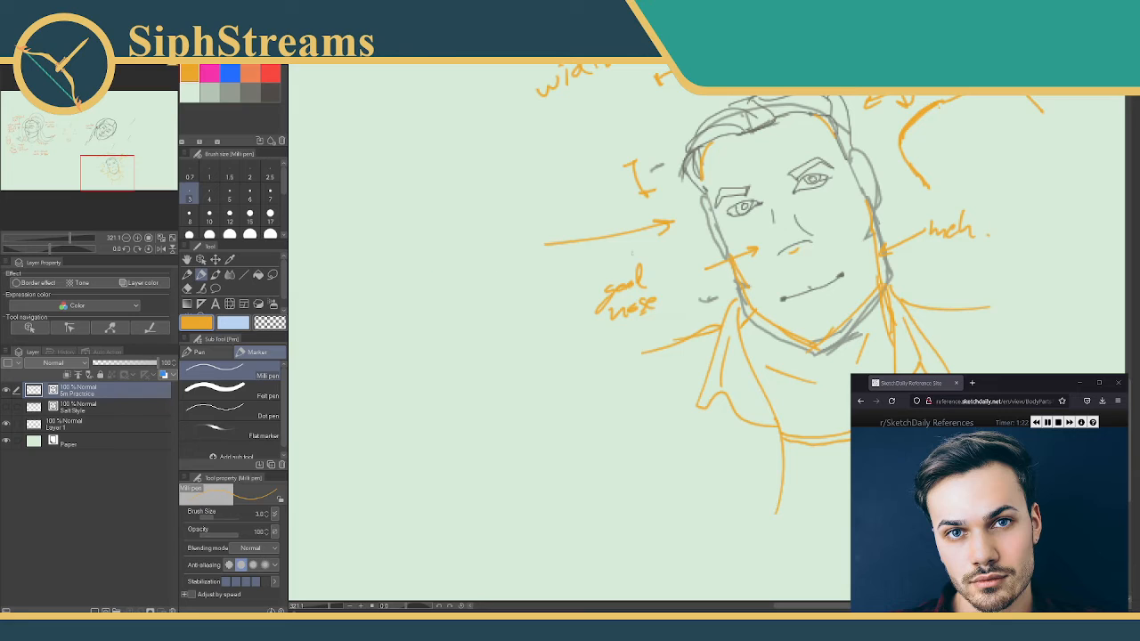
{"action": "left_click_drag", "start_coordinate": [745, 188], "coordinate": [752, 191]}
{"action": "left_click_drag", "start_coordinate": [758, 194], "coordinate": [748, 196]}
- Sketch a small example eye with an iris, lid line and edge shadow in the empty space beside the portrait
{"action": "mouse_move", "coordinate": [378, 305]}
{"action": "left_mouse_down"}
{"action": "mouse_move", "coordinate": [401, 287]}
{"action": "mouse_move", "coordinate": [421, 293]}
{"action": "mouse_move", "coordinate": [394, 312]}
{"action": "mouse_move", "coordinate": [423, 295]}
{"action": "left_mouse_up"}
{"action": "left_click_drag", "start_coordinate": [392, 304], "coordinate": [407, 301]}
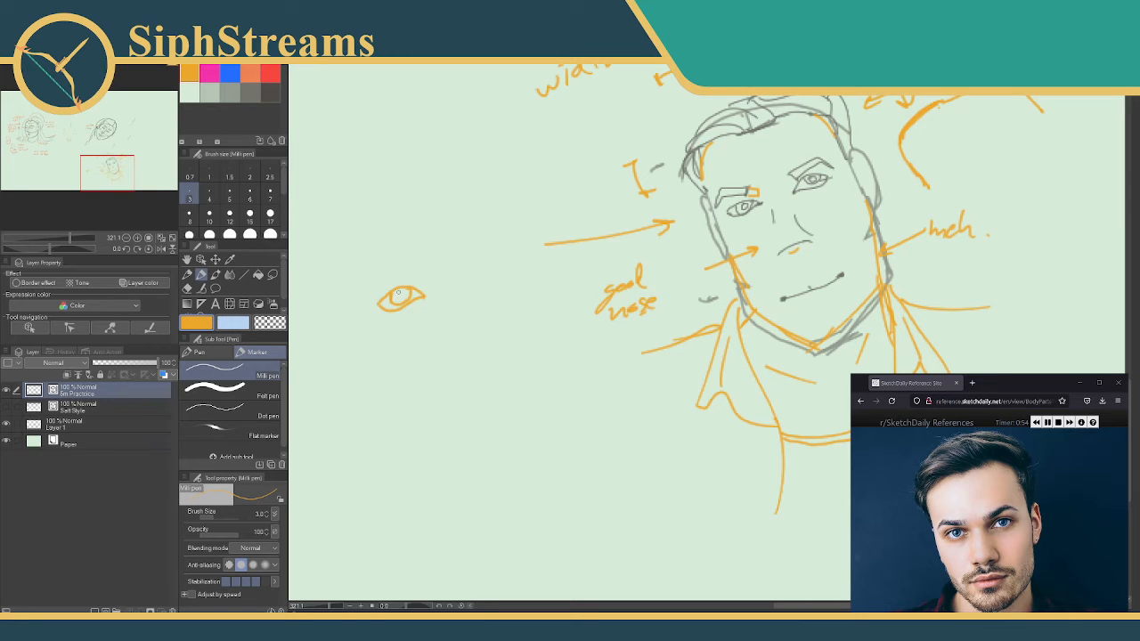
{"action": "mouse_move", "coordinate": [403, 295]}
{"action": "left_mouse_down"}
{"action": "mouse_move", "coordinate": [493, 264]}
{"action": "mouse_move", "coordinate": [462, 295]}
{"action": "left_mouse_up"}
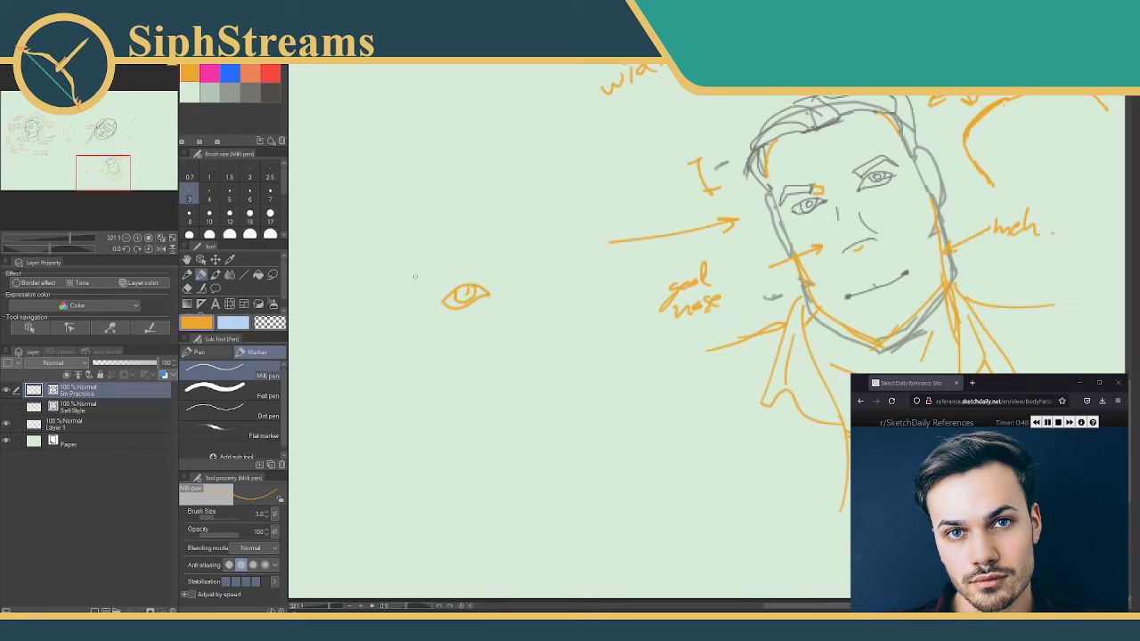
{"action": "left_click_drag", "start_coordinate": [434, 301], "coordinate": [460, 288]}
- Write the note "add eye edge shadows & lid" with a small arrow below the example eye
{"action": "left_click_drag", "start_coordinate": [400, 328], "coordinate": [419, 327]}
{"action": "mouse_move", "coordinate": [344, 352]}
{"action": "left_mouse_down"}
{"action": "mouse_move", "coordinate": [336, 360]}
{"action": "mouse_move", "coordinate": [353, 361]}
{"action": "mouse_move", "coordinate": [376, 338]}
{"action": "mouse_move", "coordinate": [405, 356]}
{"action": "mouse_move", "coordinate": [399, 366]}
{"action": "mouse_move", "coordinate": [446, 355]}
{"action": "mouse_move", "coordinate": [456, 338]}
{"action": "mouse_move", "coordinate": [489, 347]}
{"action": "mouse_move", "coordinate": [481, 356]}
{"action": "left_mouse_up"}
{"action": "mouse_move", "coordinate": [500, 326]}
{"action": "left_mouse_down"}
{"action": "mouse_move", "coordinate": [512, 354]}
{"action": "mouse_move", "coordinate": [536, 319]}
{"action": "mouse_move", "coordinate": [545, 340]}
{"action": "mouse_move", "coordinate": [579, 329]}
{"action": "mouse_move", "coordinate": [565, 346]}
{"action": "left_mouse_up"}
{"action": "left_click_drag", "start_coordinate": [398, 400], "coordinate": [421, 406]}
{"action": "mouse_move", "coordinate": [435, 385]}
{"action": "left_mouse_down"}
{"action": "mouse_move", "coordinate": [433, 399]}
{"action": "mouse_move", "coordinate": [481, 385]}
{"action": "left_mouse_up"}
- Review the annotated portrait and compare it with the earlier practice heads and their improvement notes
{"action": "mouse_move", "coordinate": [521, 310]}
{"action": "left_mouse_down"}
{"action": "mouse_move", "coordinate": [553, 298]}
{"action": "mouse_move", "coordinate": [503, 332]}
{"action": "left_mouse_up"}
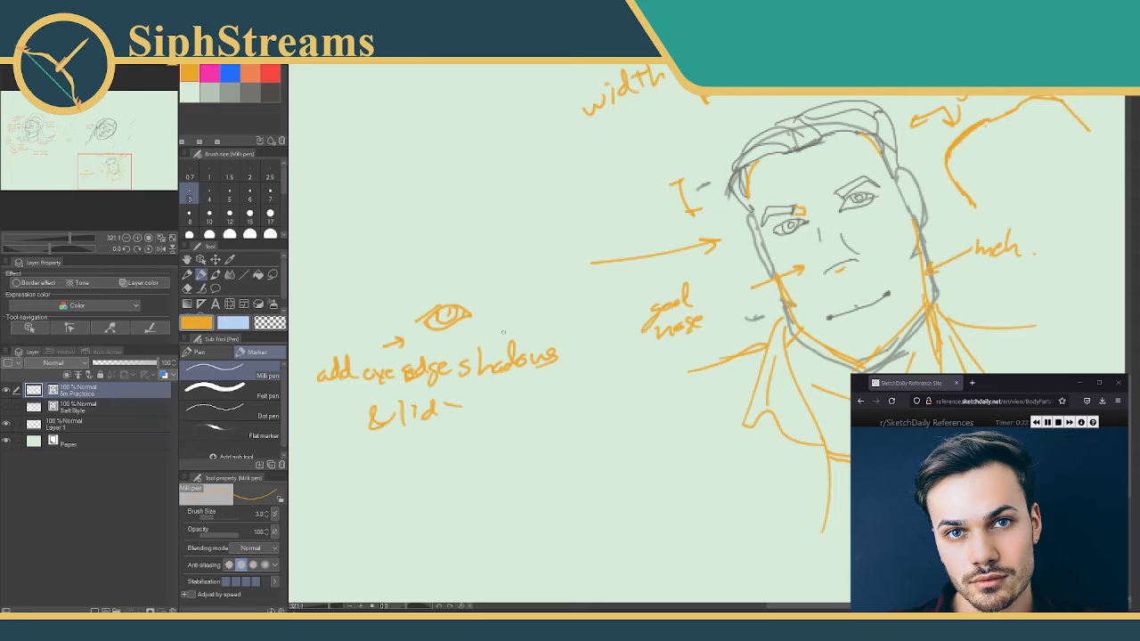
{"action": "left_click_drag", "start_coordinate": [614, 255], "coordinate": [600, 245]}
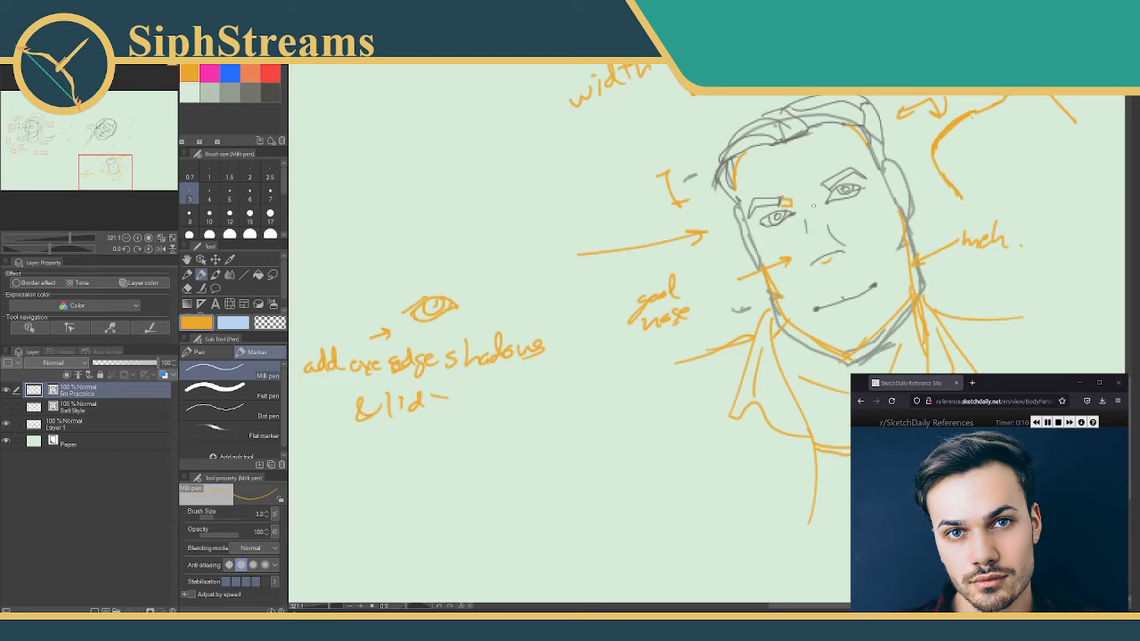
{"action": "left_click_drag", "start_coordinate": [564, 297], "coordinate": [553, 328]}
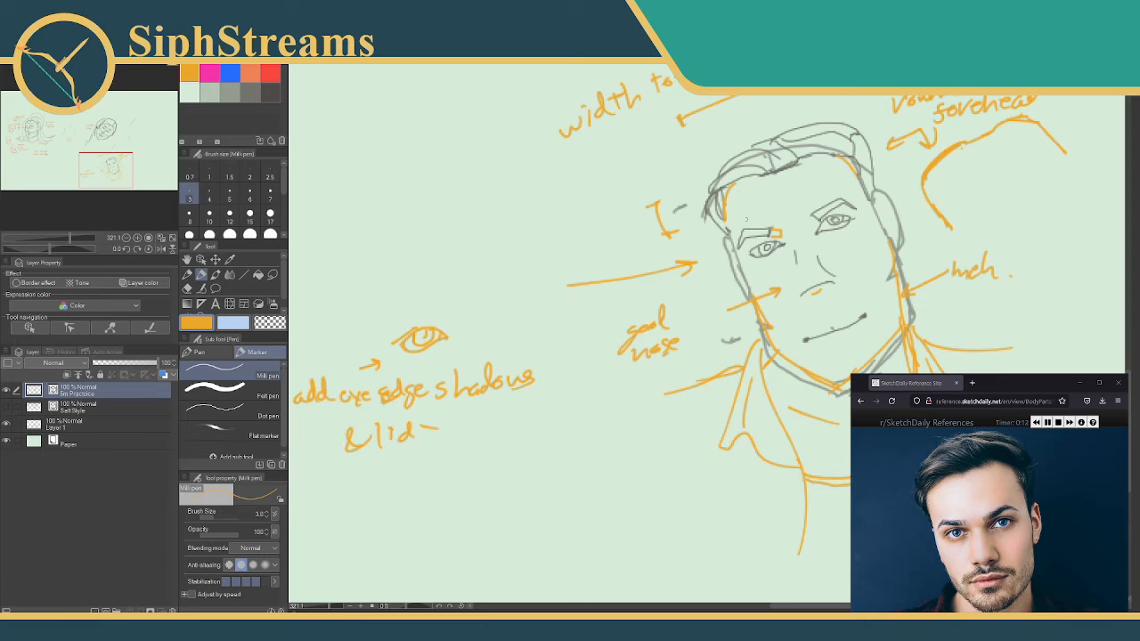
{"action": "left_click_drag", "start_coordinate": [481, 320], "coordinate": [793, 257]}
{"action": "left_click_drag", "start_coordinate": [437, 254], "coordinate": [793, 262]}
{"action": "left_click_drag", "start_coordinate": [383, 265], "coordinate": [743, 267]}
{"action": "left_click_drag", "start_coordinate": [401, 298], "coordinate": [748, 352]}
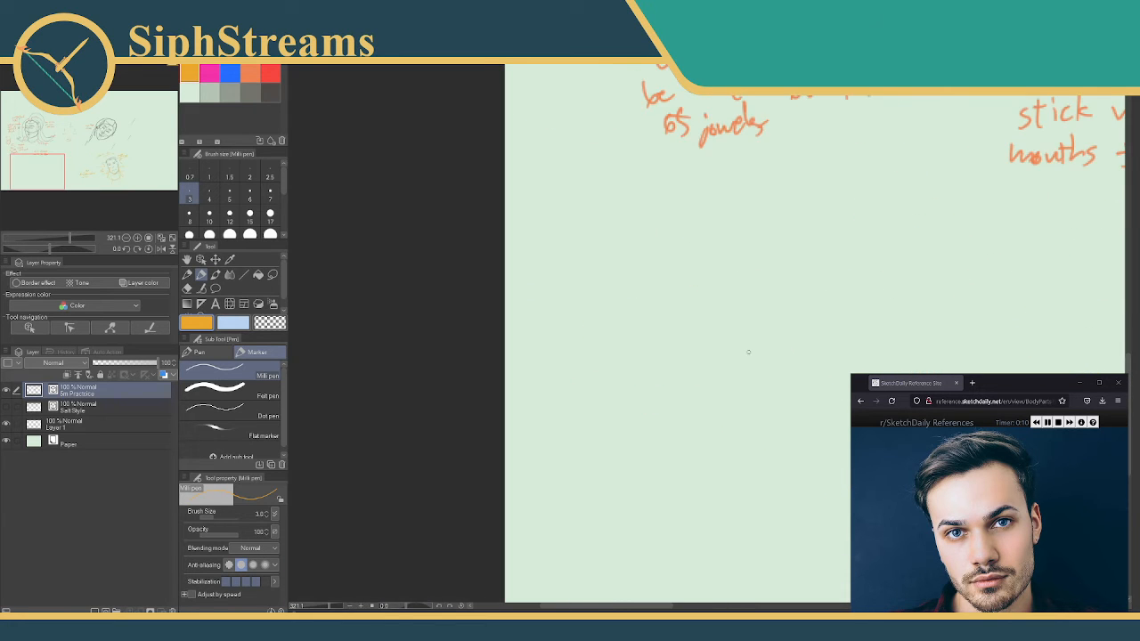
{"action": "left_click_drag", "start_coordinate": [751, 196], "coordinate": [356, 369]}
{"action": "mouse_move", "coordinate": [535, 151]}
{"action": "left_mouse_down"}
{"action": "mouse_move", "coordinate": [412, 310]}
{"action": "mouse_move", "coordinate": [418, 443]}
{"action": "mouse_move", "coordinate": [509, 421]}
{"action": "left_mouse_up"}
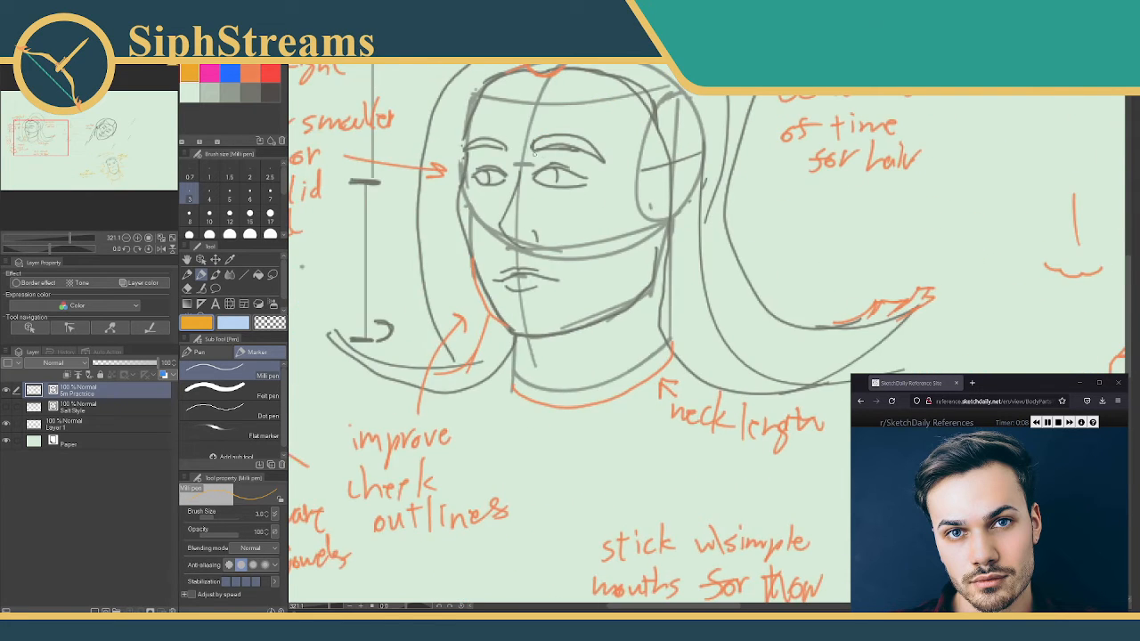
{"action": "left_click_drag", "start_coordinate": [809, 177], "coordinate": [361, 182]}
{"action": "left_click_drag", "start_coordinate": [911, 213], "coordinate": [486, 209]}
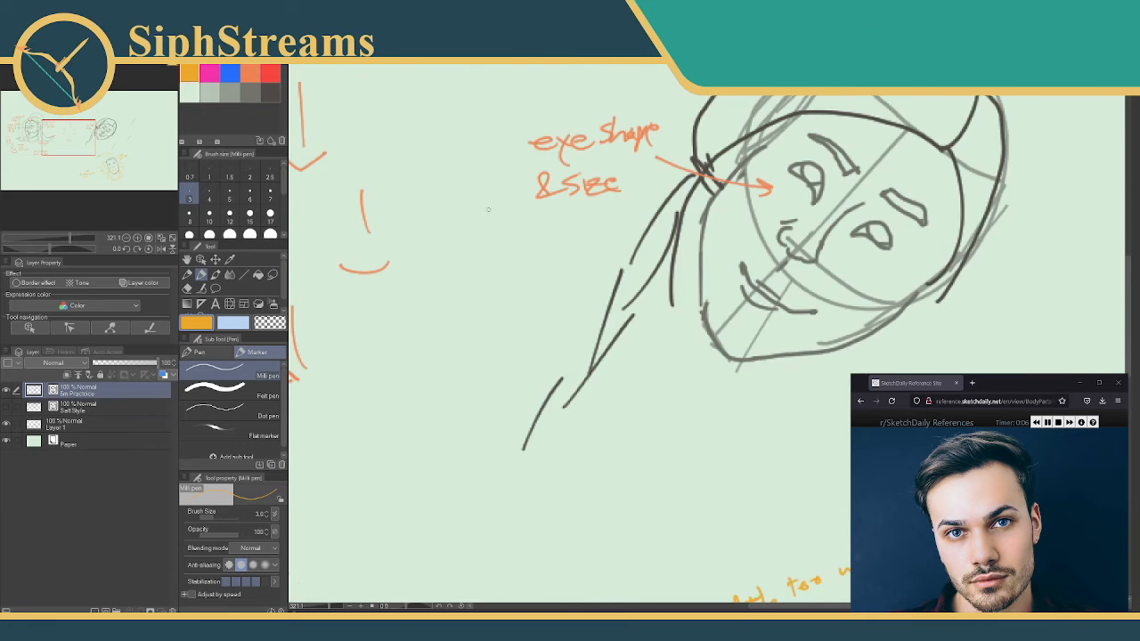
- Switch the SketchDaily reference back to the previous portrait of the man and pause its timer
{"action": "mouse_move", "coordinate": [722, 274]}
{"action": "left_mouse_down"}
{"action": "mouse_move", "coordinate": [613, 240]}
{"action": "mouse_move", "coordinate": [640, 237]}
{"action": "left_mouse_up"}
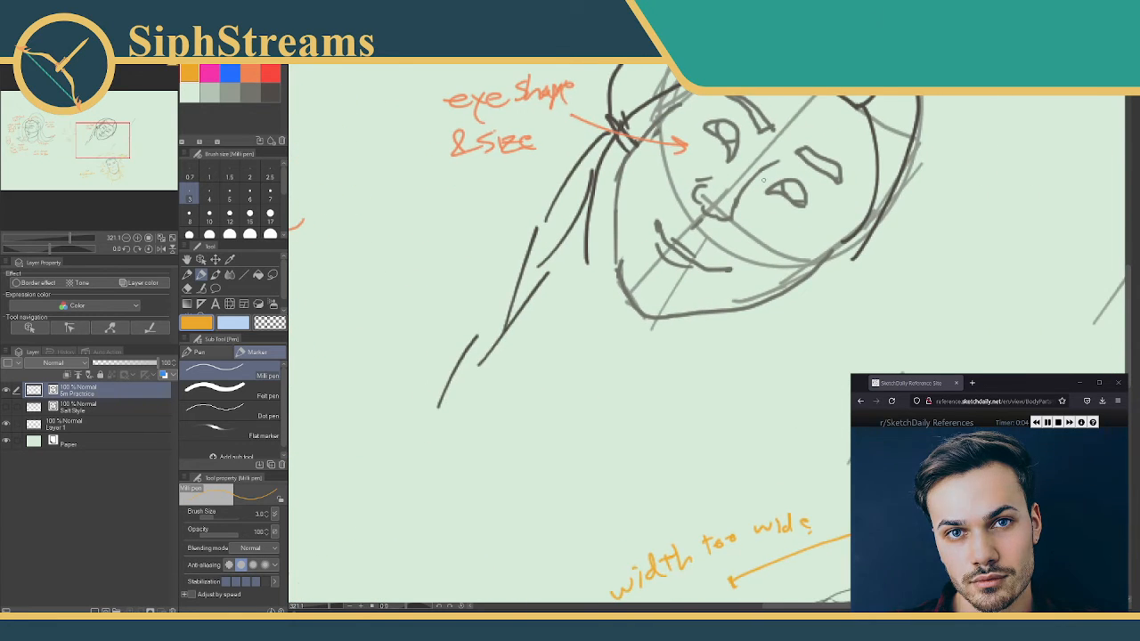
{"action": "mouse_move", "coordinate": [738, 220]}
{"action": "left_mouse_down"}
{"action": "mouse_move", "coordinate": [675, 295]}
{"action": "mouse_move", "coordinate": [695, 231]}
{"action": "mouse_move", "coordinate": [666, 238]}
{"action": "left_mouse_up"}
{"action": "left_click_drag", "start_coordinate": [697, 381], "coordinate": [669, 170]}
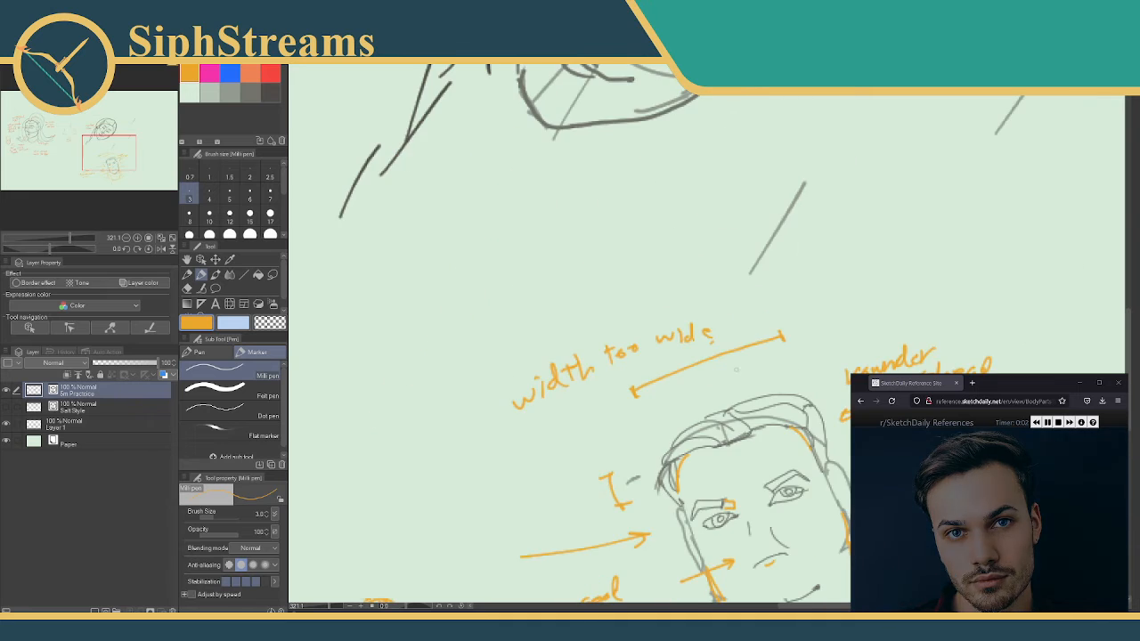
{"action": "mouse_move", "coordinate": [686, 442]}
{"action": "left_mouse_down"}
{"action": "mouse_move", "coordinate": [674, 343]}
{"action": "mouse_move", "coordinate": [695, 239]}
{"action": "mouse_move", "coordinate": [769, 211]}
{"action": "left_mouse_up"}
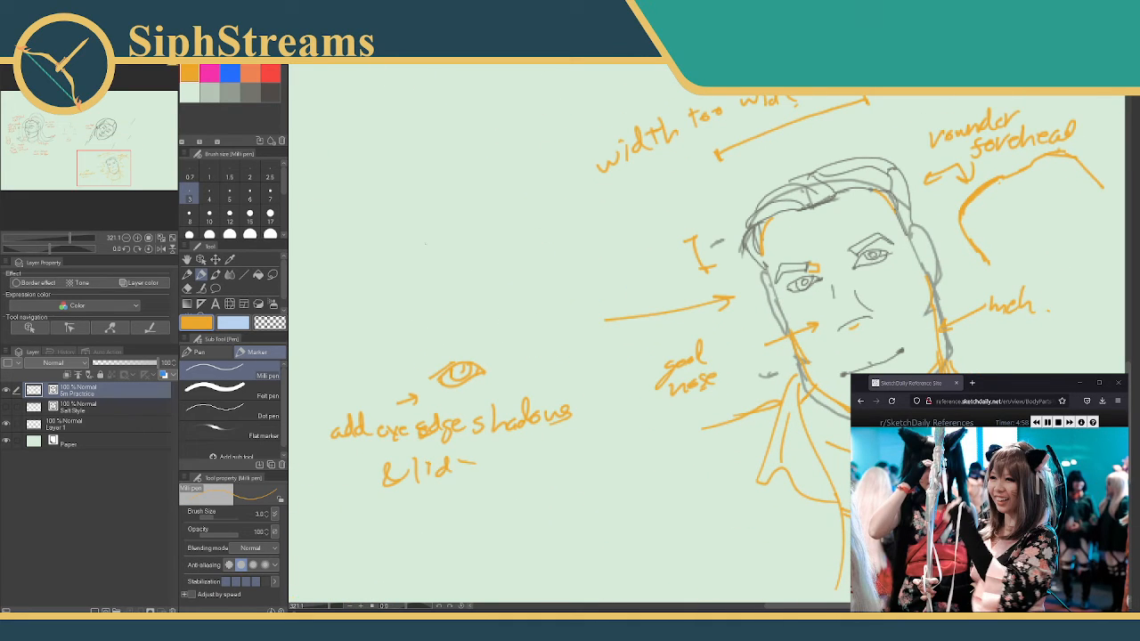
{"action": "left_click", "coordinate": [1036, 422]}
{"action": "left_click", "coordinate": [1048, 423]}
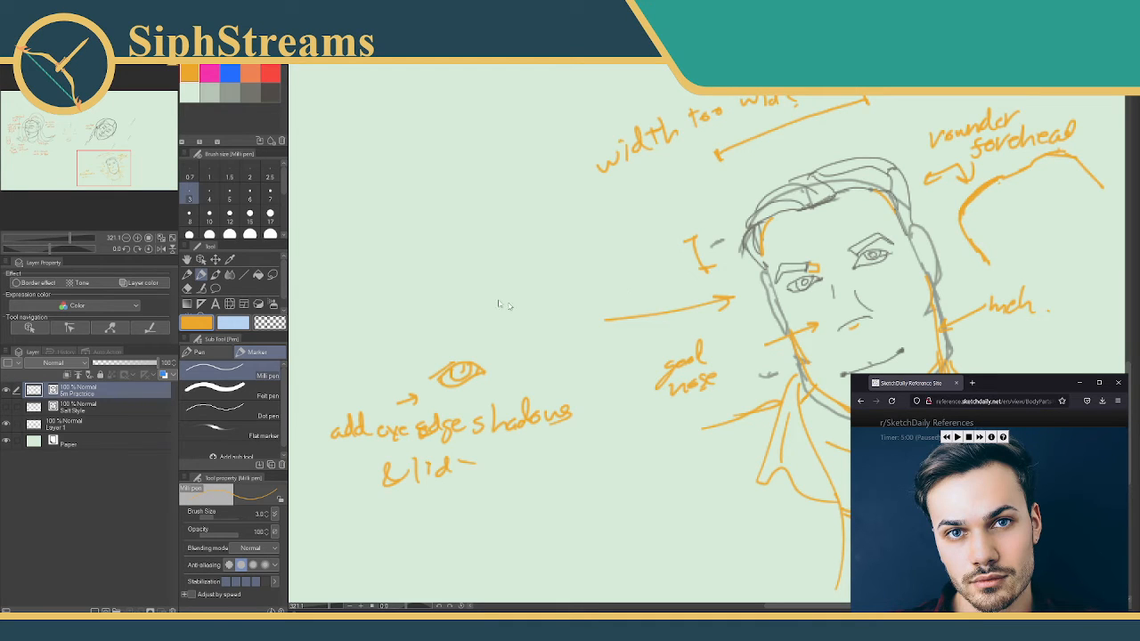
- Write the note "hint @ pupil, not full detail" above the example eye, with an arrow pointing down to it
{"action": "left_click", "coordinate": [533, 265]}
{"action": "mouse_move", "coordinate": [422, 292]}
{"action": "left_mouse_down"}
{"action": "mouse_move", "coordinate": [424, 331]}
{"action": "mouse_move", "coordinate": [435, 313]}
{"action": "left_mouse_up"}
{"action": "left_click_drag", "start_coordinate": [383, 260], "coordinate": [434, 274]}
{"action": "mouse_move", "coordinate": [433, 259]}
{"action": "left_mouse_down"}
{"action": "mouse_move", "coordinate": [443, 255]}
{"action": "mouse_move", "coordinate": [439, 276]}
{"action": "mouse_move", "coordinate": [476, 270]}
{"action": "mouse_move", "coordinate": [485, 292]}
{"action": "left_mouse_up"}
{"action": "left_click", "coordinate": [405, 257]}
{"action": "mouse_move", "coordinate": [485, 262]}
{"action": "left_mouse_down"}
{"action": "mouse_move", "coordinate": [516, 267]}
{"action": "mouse_move", "coordinate": [517, 294]}
{"action": "left_mouse_up"}
{"action": "left_click_drag", "start_coordinate": [519, 267], "coordinate": [531, 274]}
{"action": "left_click_drag", "start_coordinate": [534, 243], "coordinate": [543, 271]}
{"action": "left_click_drag", "start_coordinate": [541, 269], "coordinate": [529, 293]}
{"action": "left_click", "coordinate": [538, 249]}
{"action": "left_click_drag", "start_coordinate": [534, 249], "coordinate": [536, 269]}
{"action": "left_click_drag", "start_coordinate": [438, 287], "coordinate": [440, 315]}
{"action": "left_click_drag", "start_coordinate": [440, 305], "coordinate": [465, 312]}
{"action": "mouse_move", "coordinate": [463, 297]}
{"action": "left_mouse_down"}
{"action": "mouse_move", "coordinate": [476, 295]}
{"action": "mouse_move", "coordinate": [471, 317]}
{"action": "left_mouse_up"}
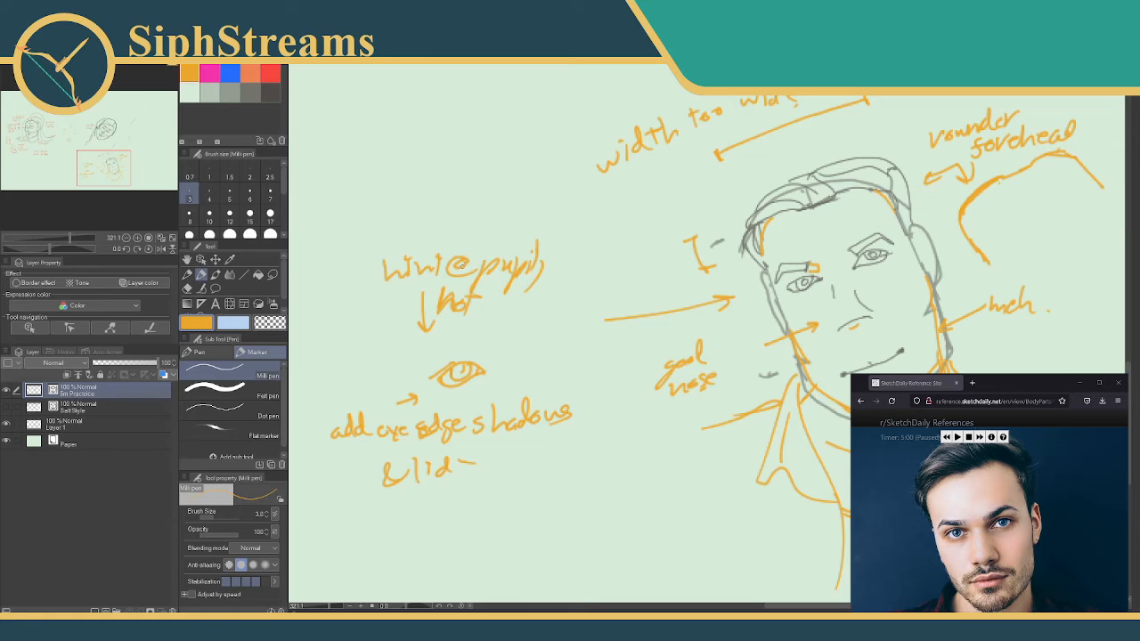
{"action": "left_click_drag", "start_coordinate": [499, 295], "coordinate": [490, 326]}
{"action": "left_click_drag", "start_coordinate": [484, 312], "coordinate": [524, 323]}
- Add two new vector layers above the 5m Practice layer and name the lower one "15m Baselines"
{"action": "mouse_move", "coordinate": [531, 296]}
{"action": "left_mouse_down"}
{"action": "mouse_move", "coordinate": [533, 327]}
{"action": "mouse_move", "coordinate": [506, 353]}
{"action": "mouse_move", "coordinate": [929, 352]}
{"action": "mouse_move", "coordinate": [934, 330]}
{"action": "left_mouse_up"}
{"action": "left_click_drag", "start_coordinate": [325, 272], "coordinate": [975, 333]}
{"action": "mouse_move", "coordinate": [320, 249]}
{"action": "left_mouse_down"}
{"action": "mouse_move", "coordinate": [990, 333]}
{"action": "mouse_move", "coordinate": [467, 553]}
{"action": "left_mouse_up"}
{"action": "mouse_move", "coordinate": [737, 280]}
{"action": "left_mouse_down"}
{"action": "mouse_move", "coordinate": [506, 366]}
{"action": "mouse_move", "coordinate": [557, 339]}
{"action": "left_mouse_up"}
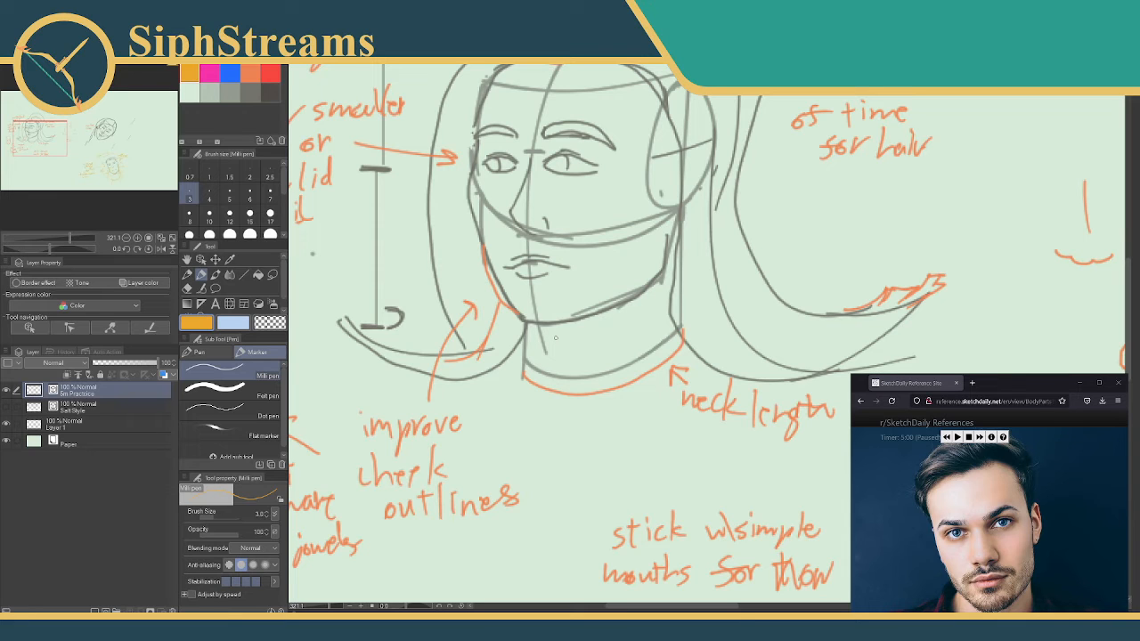
{"action": "left_click_drag", "start_coordinate": [39, 140], "coordinate": [38, 142]}
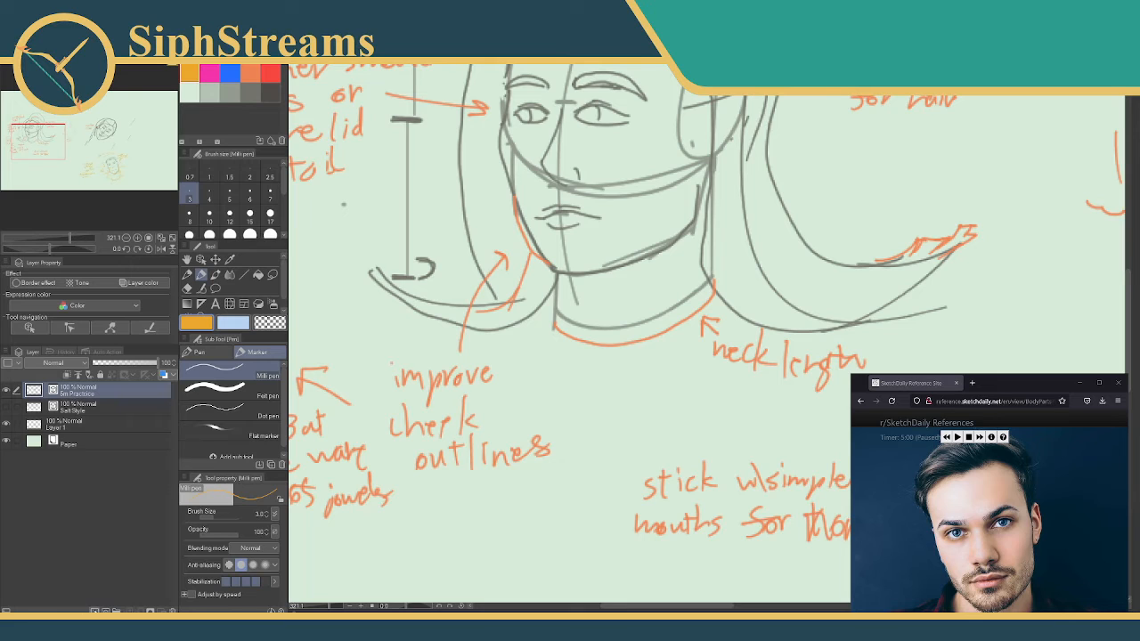
{"action": "left_click", "coordinate": [94, 609]}
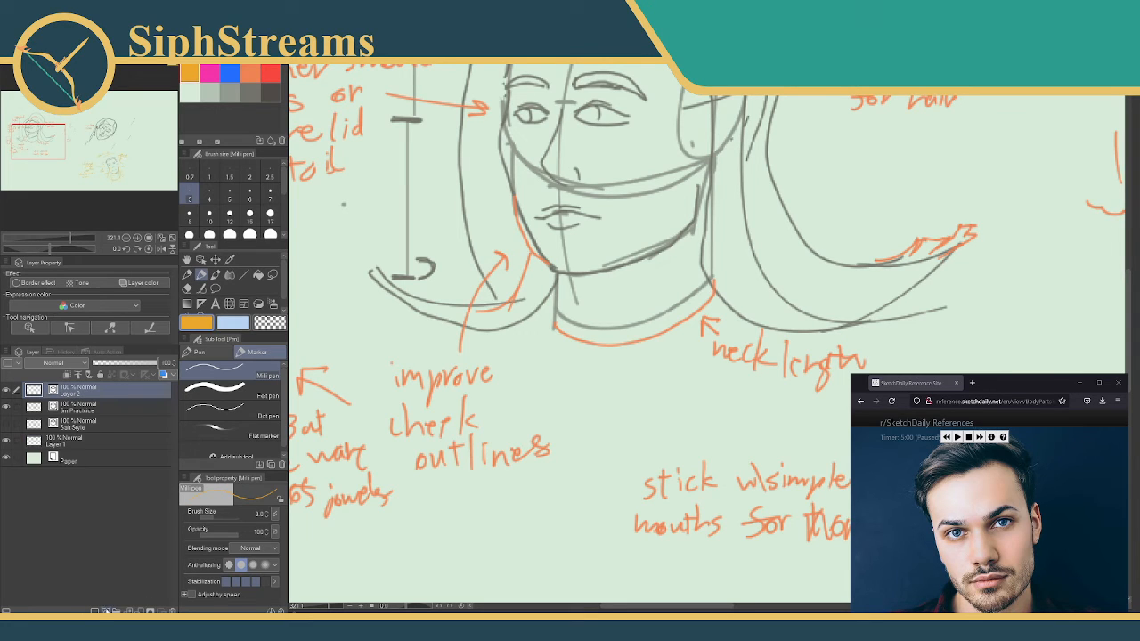
{"action": "left_click", "coordinate": [105, 611]}
{"action": "left_click", "coordinate": [77, 413]}
{"action": "double_click", "coordinate": [77, 413]}
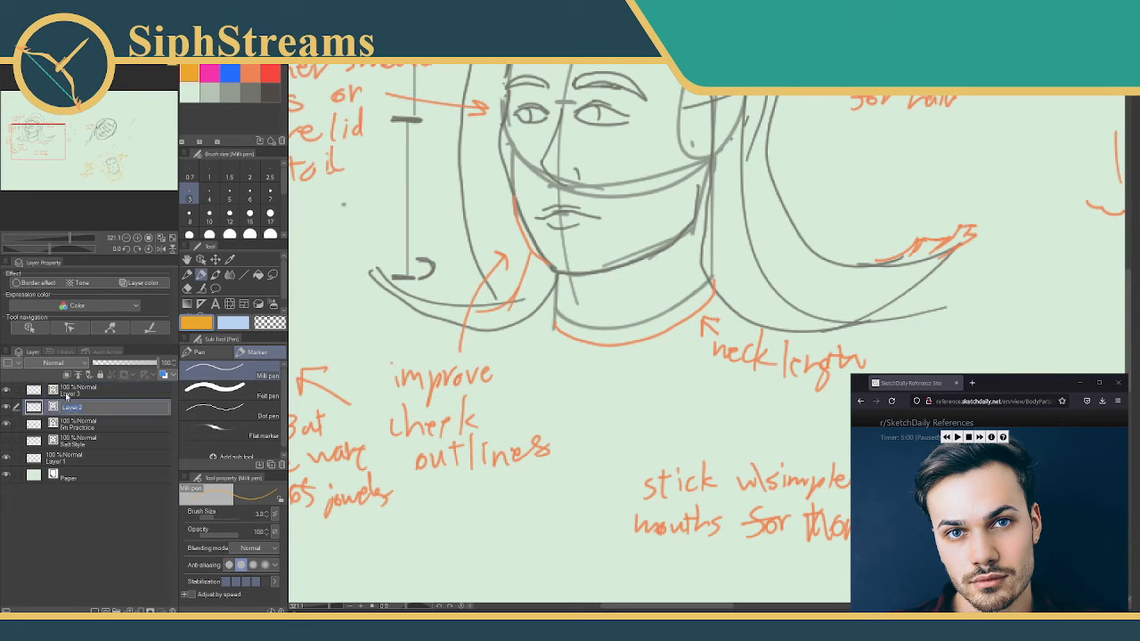
{"action": "type", "text": "15m Outline"}
{"action": "key", "text": "BackSpace"}
{"action": "key", "text": "BackSpace"}
{"action": "key", "text": "BackSpace"}
{"action": "key", "text": "BackSpace"}
{"action": "key", "text": "BackSpace"}
{"action": "key", "text": "BackSpace"}
{"action": "key", "text": "BackSpace"}
{"action": "type", "text": "Baselines"}
{"action": "key", "text": "Return"}
- Rename the topmost new vector layer "15m Details"
{"action": "double_click", "coordinate": [68, 394]}
{"action": "type", "text": "1"}
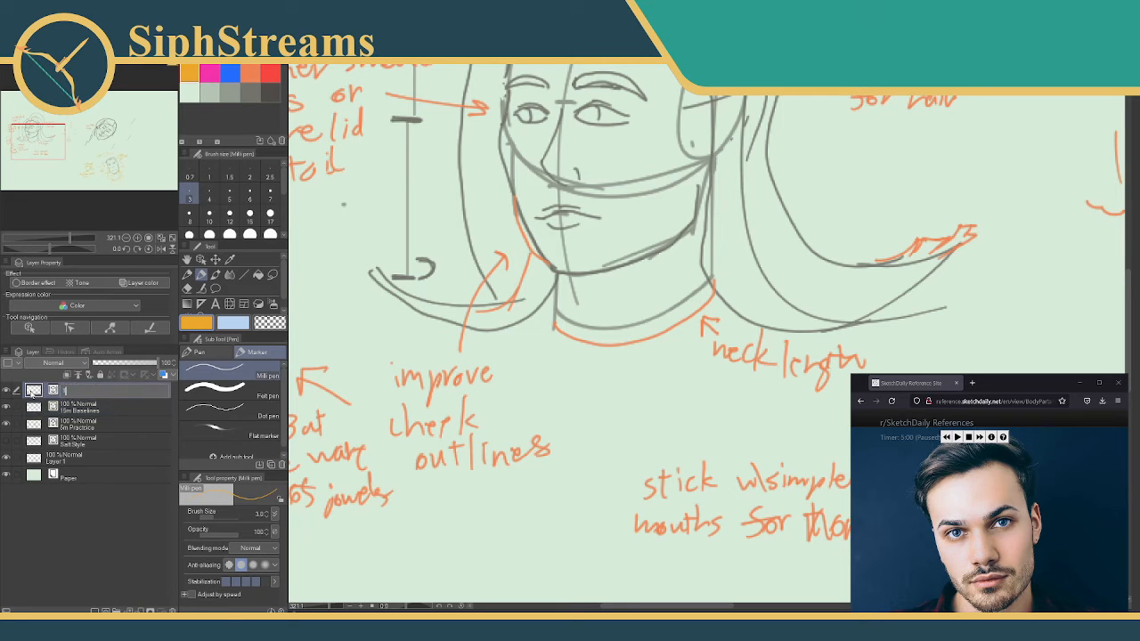
{"action": "type", "text": "5m Details"}
{"action": "key", "text": "Return"}
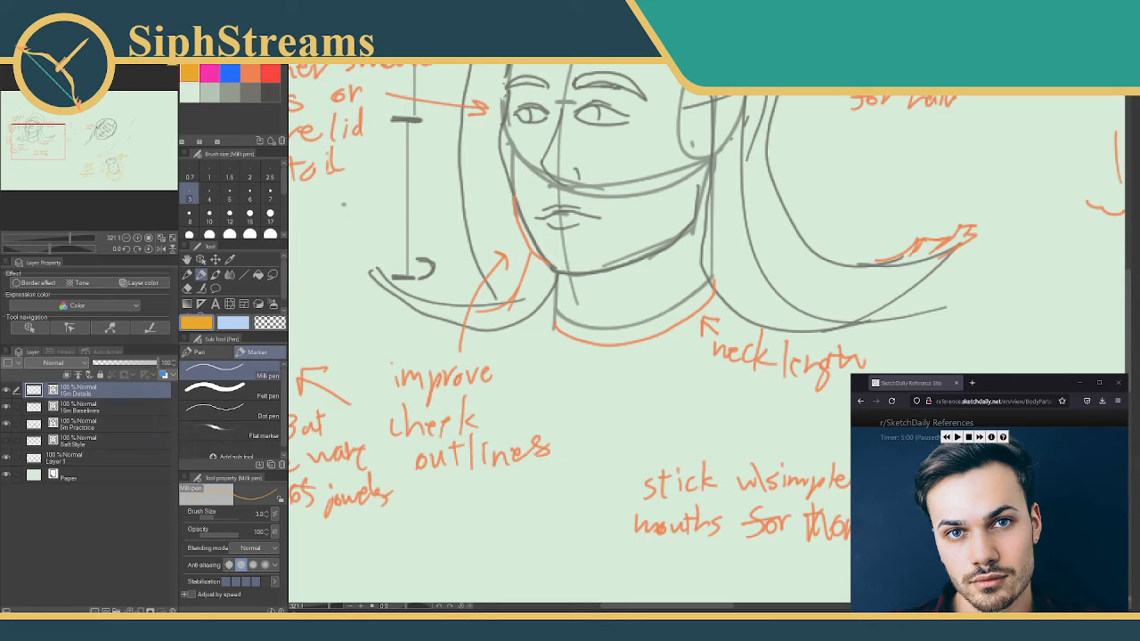
- Add a raster layer, place it directly below the 15m Baselines layer and name it "15m Colors"
{"action": "left_click", "coordinate": [94, 611]}
{"action": "left_click_drag", "start_coordinate": [73, 393], "coordinate": [68, 432]}
{"action": "double_click", "coordinate": [64, 426]}
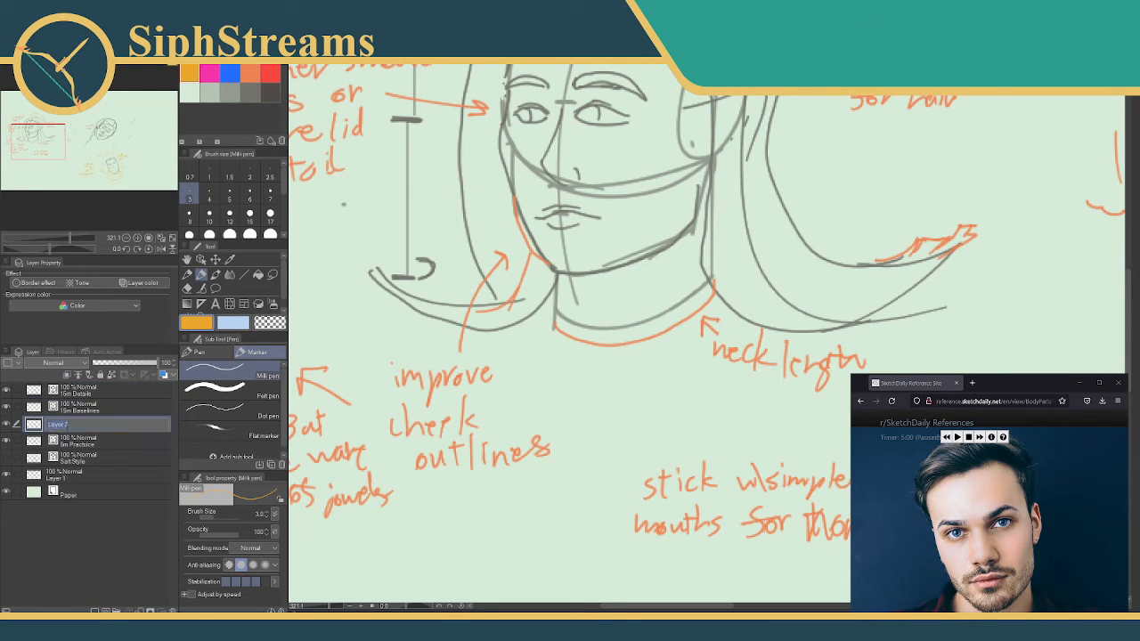
{"action": "type", "text": "15m Colors"}
{"action": "key", "text": "Return"}
- Group the three 15m layers in a new layer folder named "15m"
{"action": "left_click", "coordinate": [66, 396], "text": "shift"}
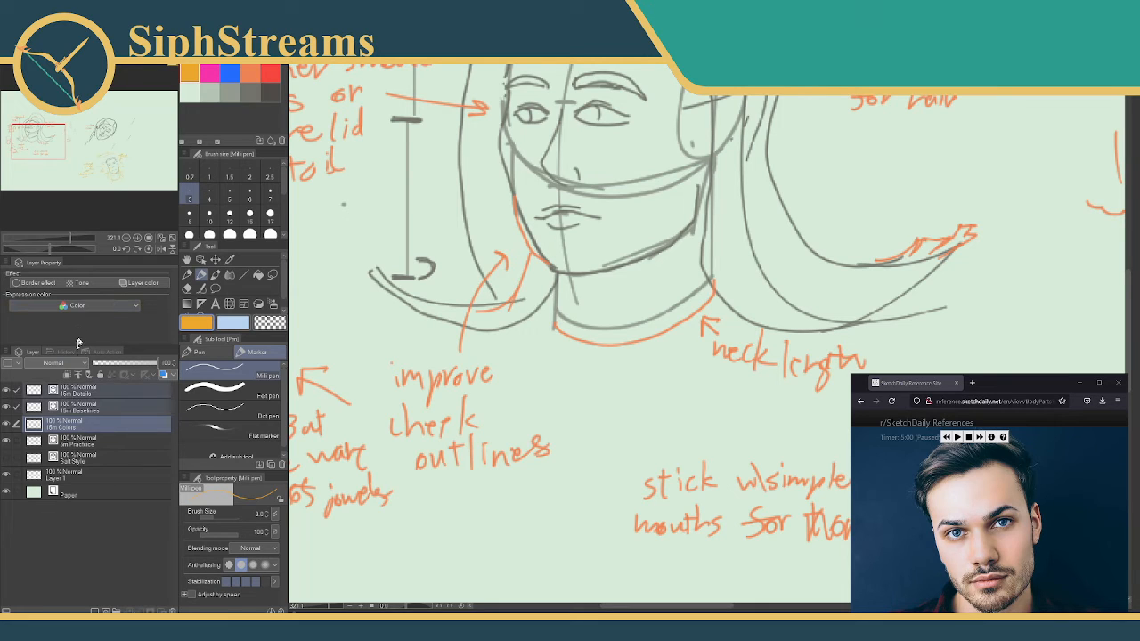
{"action": "right_click", "coordinate": [80, 414]}
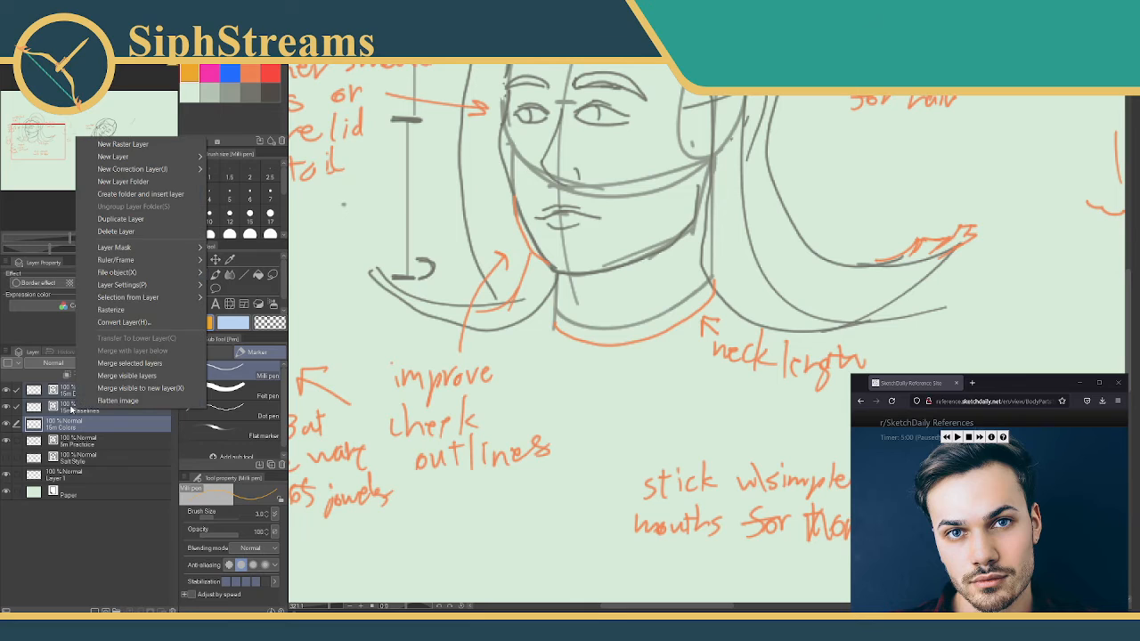
{"action": "left_click", "coordinate": [153, 196]}
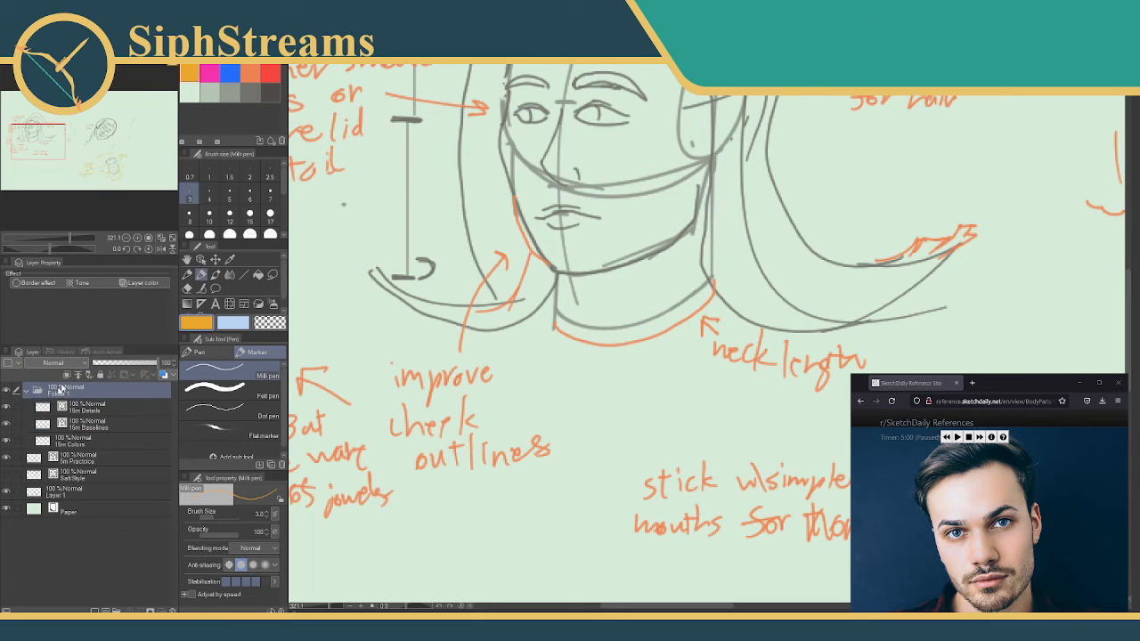
{"action": "double_click", "coordinate": [59, 394]}
{"action": "type", "text": "15m"}
{"action": "key", "text": "Return"}
- Set the Milli pen brush size to 4 and look over the annotated heads, toggling the visibility of the 5m Practice layer
{"action": "left_click", "coordinate": [209, 198]}
{"action": "mouse_move", "coordinate": [732, 312]}
{"action": "left_mouse_down"}
{"action": "mouse_move", "coordinate": [302, 251]}
{"action": "mouse_move", "coordinate": [494, 148]}
{"action": "left_mouse_up"}
{"action": "mouse_move", "coordinate": [685, 363]}
{"action": "left_mouse_down"}
{"action": "mouse_move", "coordinate": [718, 276]}
{"action": "mouse_move", "coordinate": [671, 229]}
{"action": "left_mouse_up"}
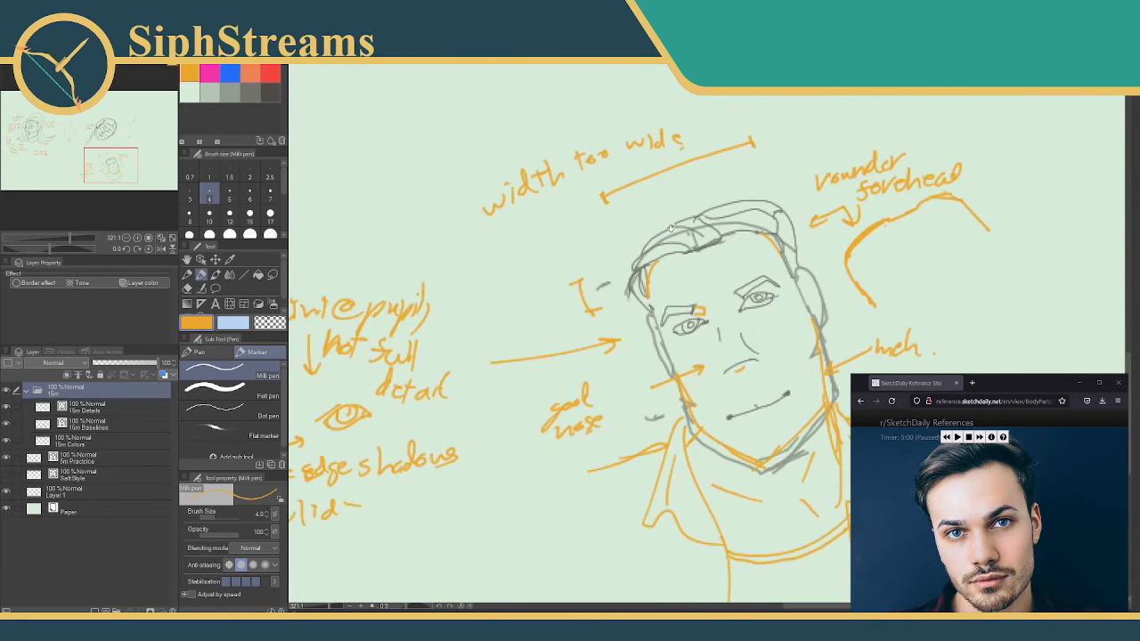
{"action": "mouse_move", "coordinate": [491, 269]}
{"action": "left_mouse_down"}
{"action": "mouse_move", "coordinate": [558, 264]}
{"action": "mouse_move", "coordinate": [515, 253]}
{"action": "left_mouse_up"}
{"action": "left_click_drag", "start_coordinate": [415, 194], "coordinate": [849, 261]}
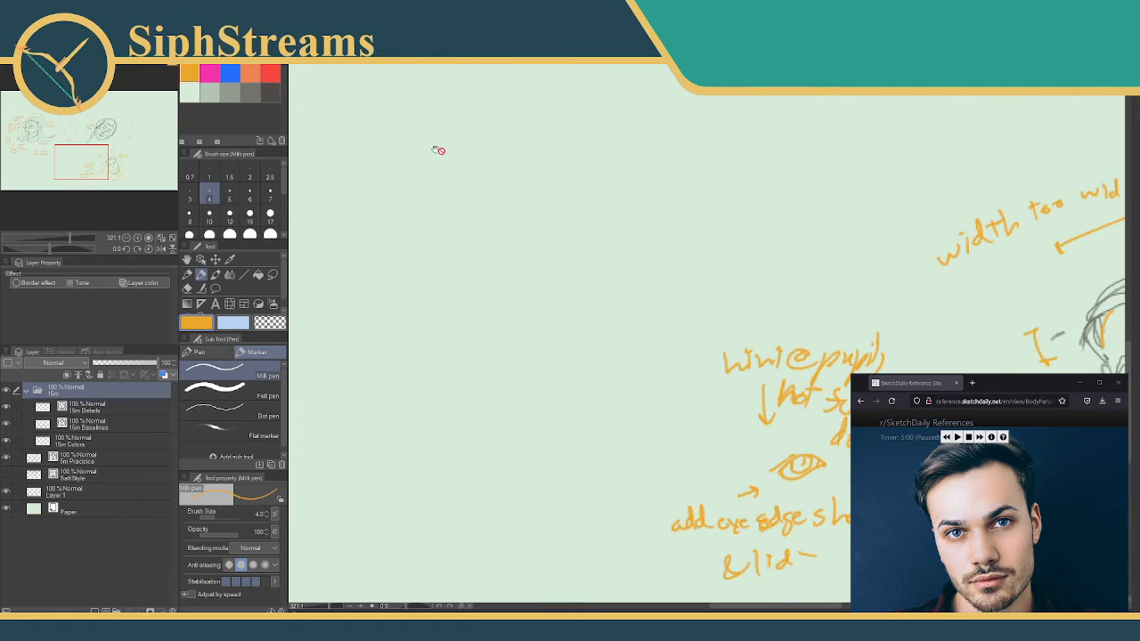
{"action": "left_click_drag", "start_coordinate": [428, 149], "coordinate": [787, 351]}
{"action": "left_click_drag", "start_coordinate": [297, 136], "coordinate": [654, 334]}
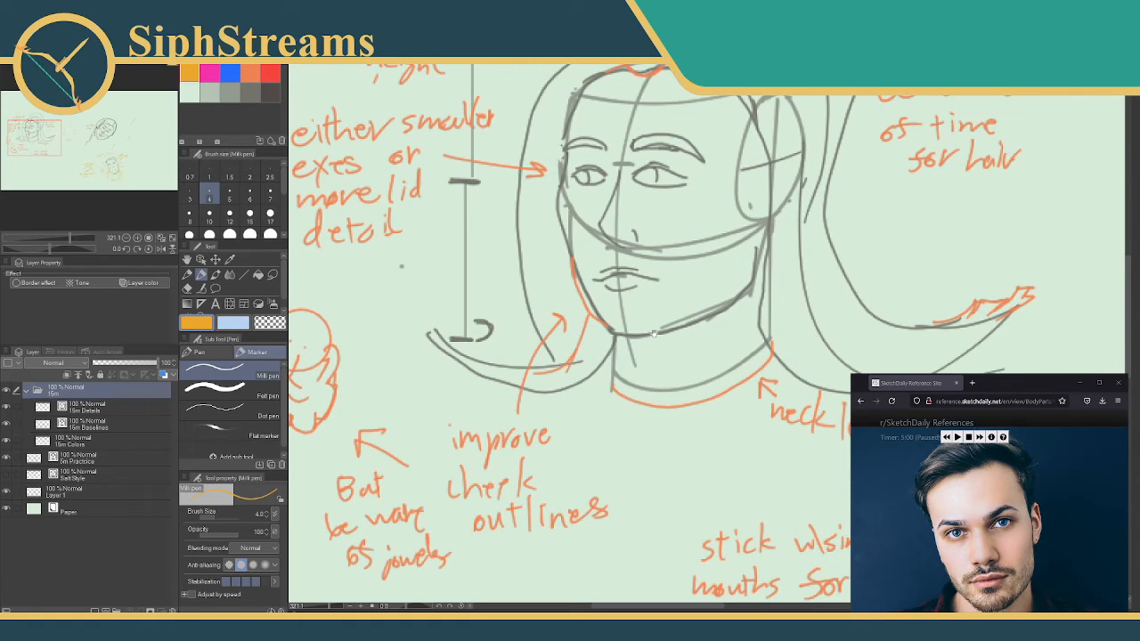
{"action": "left_click", "coordinate": [11, 456]}
{"action": "left_click", "coordinate": [11, 457]}
{"action": "mouse_move", "coordinate": [412, 204]}
{"action": "left_mouse_down"}
{"action": "mouse_move", "coordinate": [431, 263]}
{"action": "mouse_move", "coordinate": [396, 300]}
{"action": "left_mouse_up"}
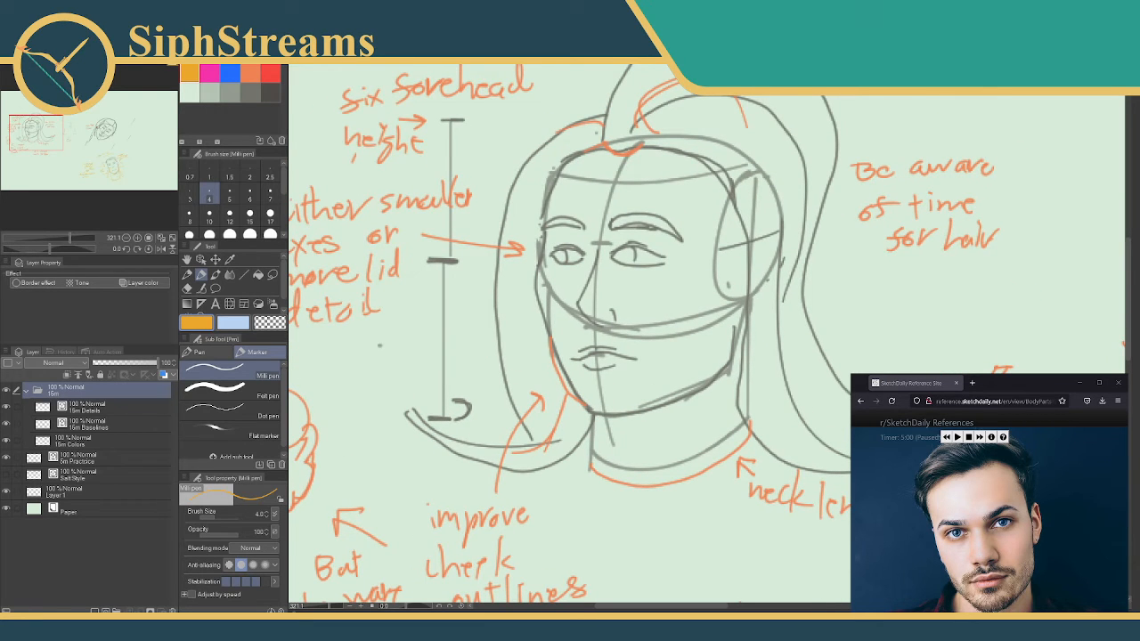
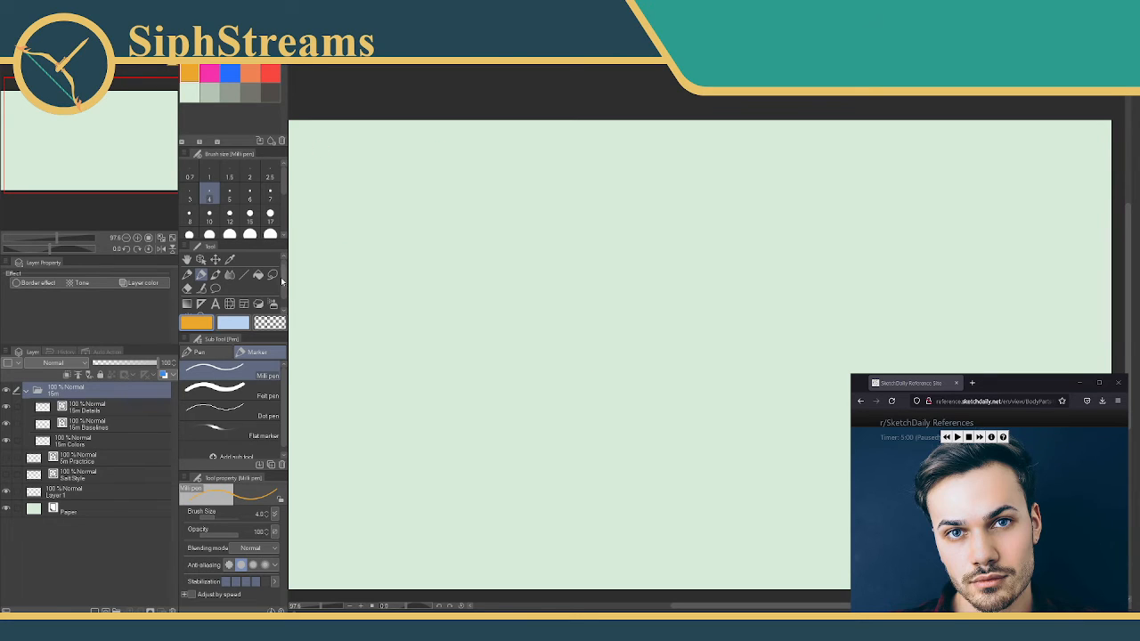
- Draw three tiny orange faces on the 15m Details layer, two side by side and one below, each reduced to a few feature strokes
{"action": "left_click", "coordinate": [84, 409]}
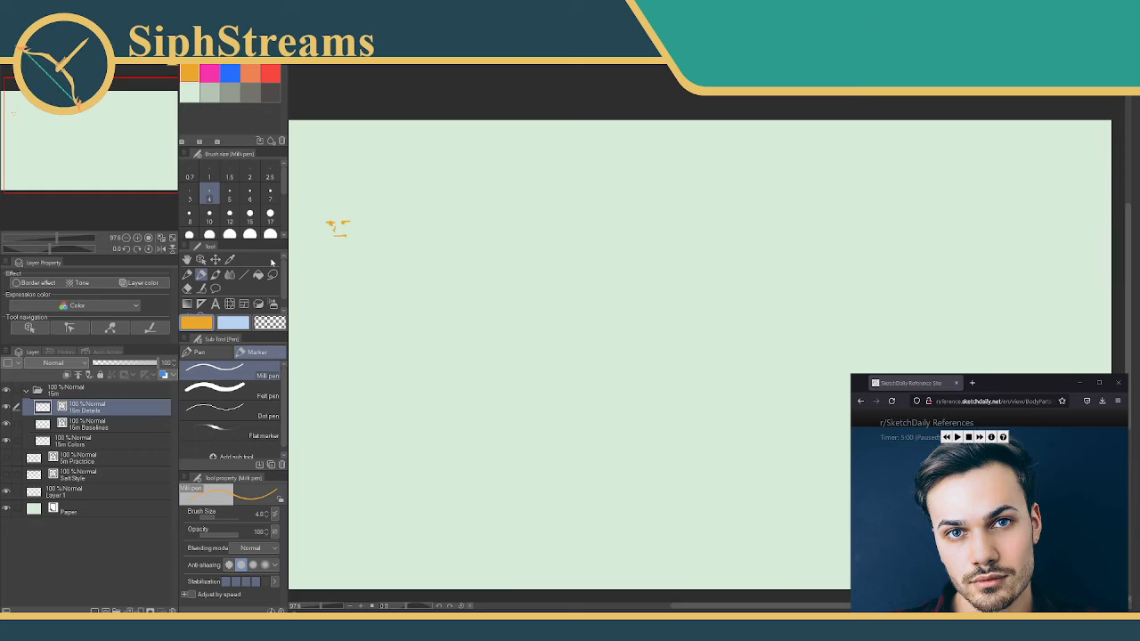
{"action": "left_click_drag", "start_coordinate": [388, 224], "coordinate": [399, 216]}
{"action": "left_click", "coordinate": [411, 218]}
{"action": "mouse_move", "coordinate": [410, 223]}
{"action": "left_mouse_down"}
{"action": "mouse_move", "coordinate": [419, 220]}
{"action": "mouse_move", "coordinate": [408, 229]}
{"action": "left_mouse_up"}
{"action": "left_click_drag", "start_coordinate": [406, 239], "coordinate": [414, 241]}
{"action": "key", "text": "ctrl+z"}
{"action": "key", "text": "ctrl+z"}
{"action": "left_click_drag", "start_coordinate": [401, 236], "coordinate": [409, 238]}
{"action": "left_click_drag", "start_coordinate": [485, 199], "coordinate": [486, 193]}
{"action": "left_click_drag", "start_coordinate": [346, 263], "coordinate": [354, 263]}
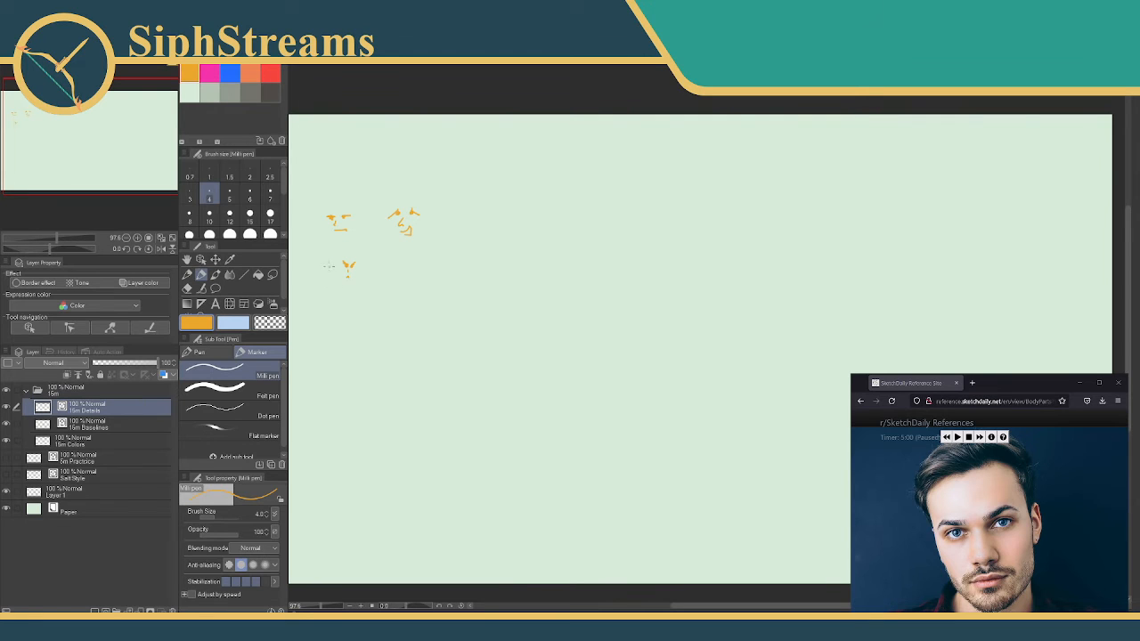
- Lasso the three tiny faces, cut and paste them onto a separate layer, and name it "Tiny Faces"
{"action": "mouse_move", "coordinate": [336, 245]}
{"action": "left_mouse_down"}
{"action": "mouse_move", "coordinate": [334, 205]}
{"action": "mouse_move", "coordinate": [367, 253]}
{"action": "left_mouse_up"}
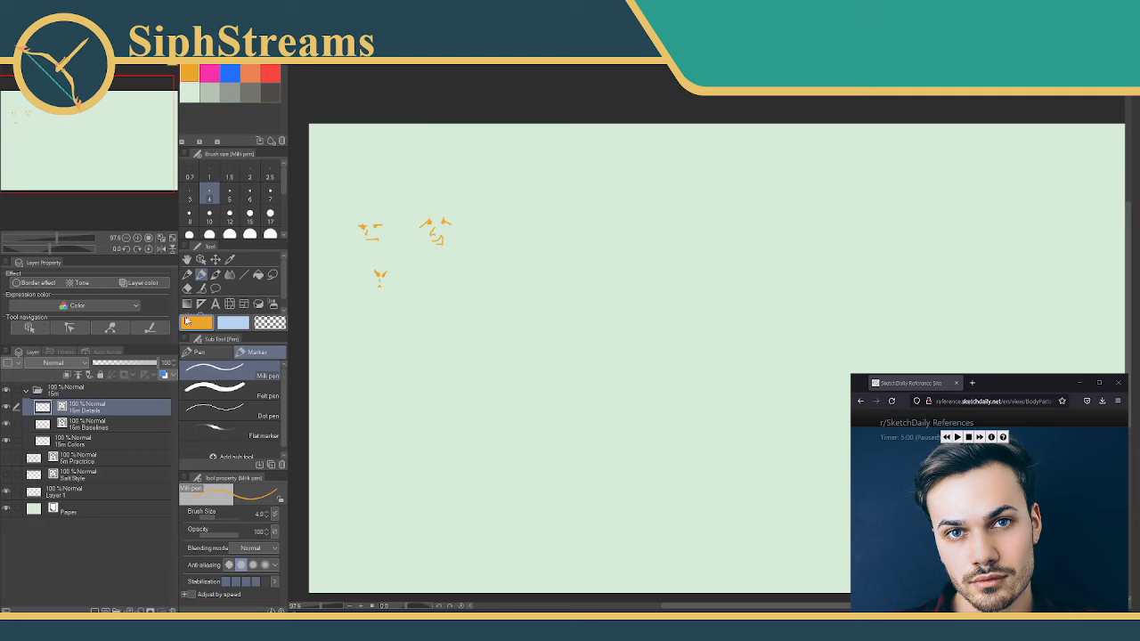
{"action": "left_click", "coordinate": [272, 275]}
{"action": "mouse_move", "coordinate": [367, 193]}
{"action": "left_mouse_down"}
{"action": "mouse_move", "coordinate": [331, 227]}
{"action": "mouse_move", "coordinate": [312, 201]}
{"action": "left_mouse_up"}
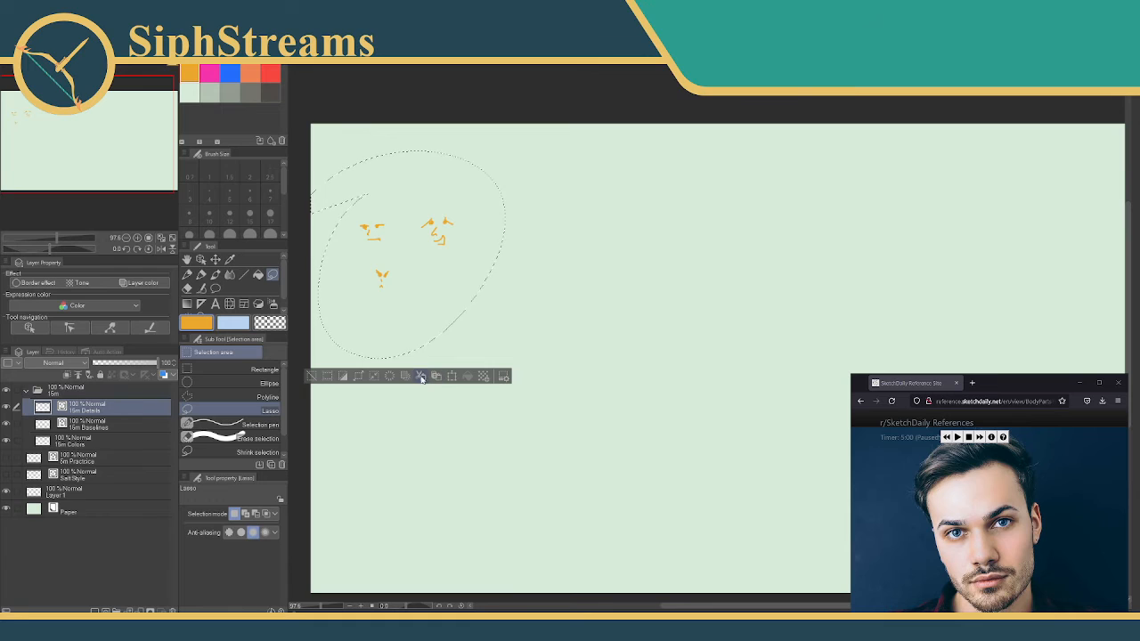
{"action": "left_click", "coordinate": [424, 376]}
{"action": "double_click", "coordinate": [90, 408]}
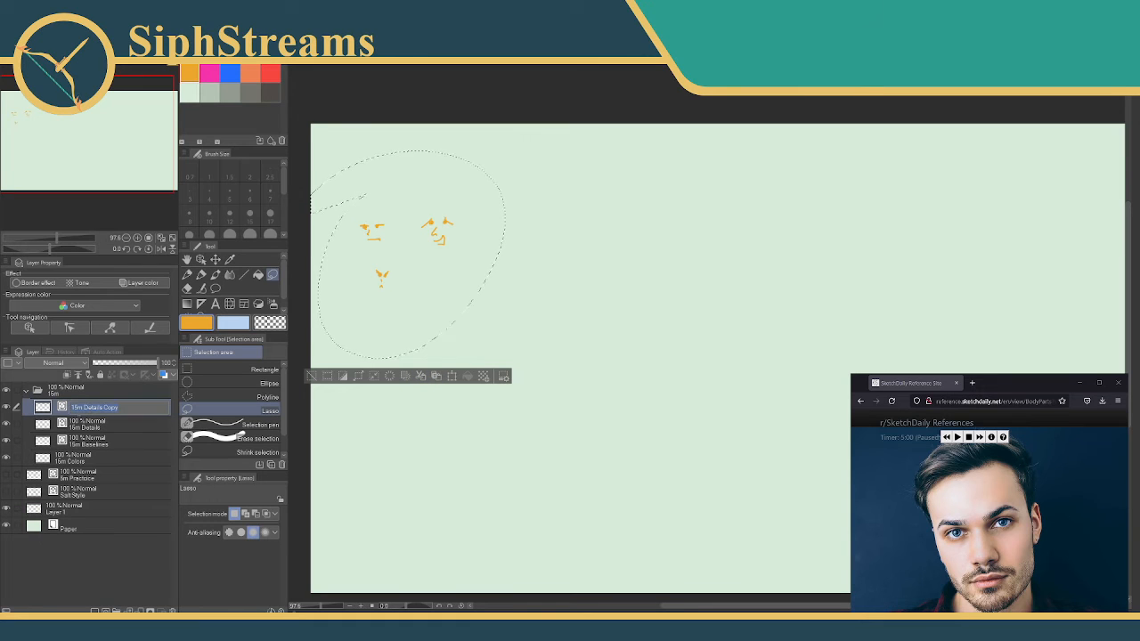
{"action": "type", "text": "Tinm Faces"}
{"action": "key", "text": "Return"}
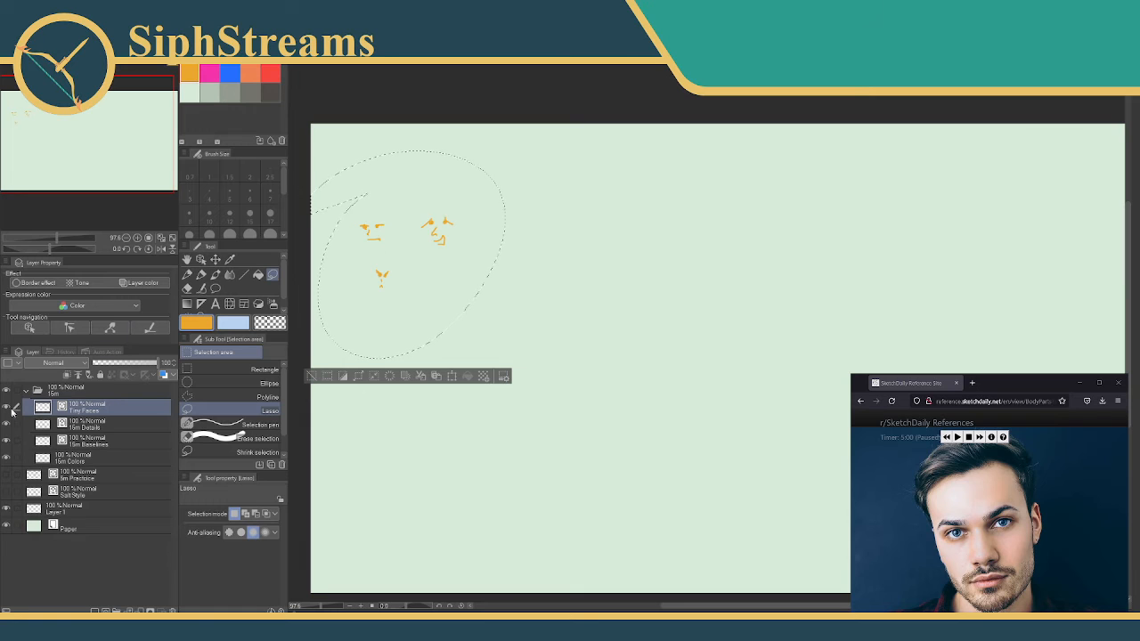
- Hide the Tiny Faces layer, move it out of the 15m folder to just above 5m Practice, and clear the selection
{"action": "left_click", "coordinate": [7, 406]}
{"action": "left_click_drag", "start_coordinate": [53, 408], "coordinate": [54, 467]}
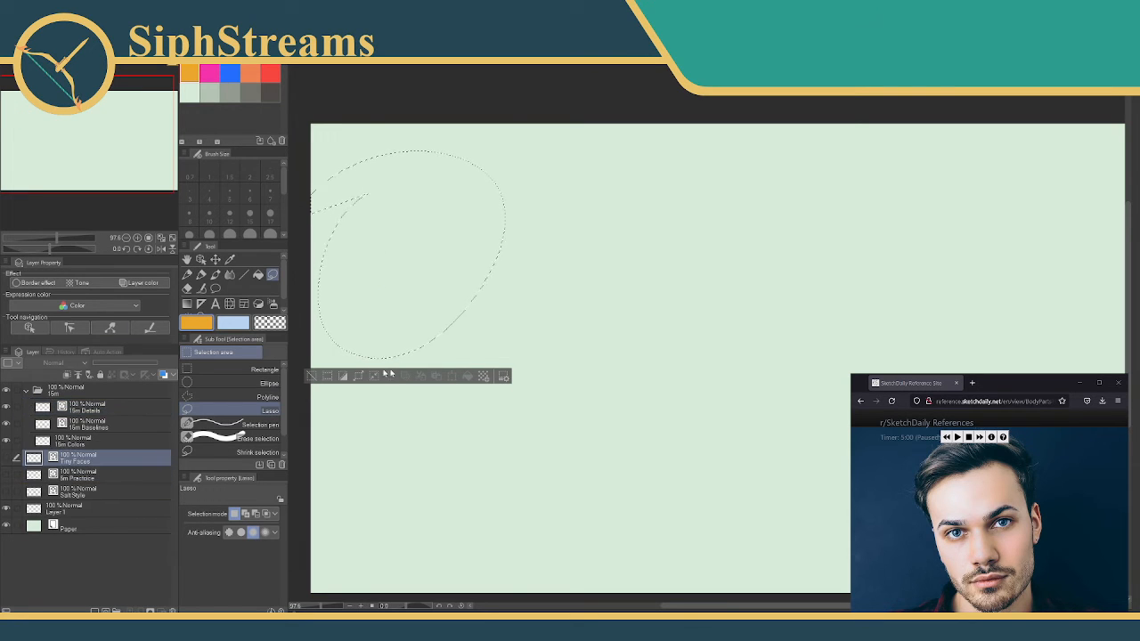
{"action": "left_click", "coordinate": [312, 376]}
- Make 15m Baselines the active layer and switch back to the Milli pen
{"action": "left_click", "coordinate": [91, 424]}
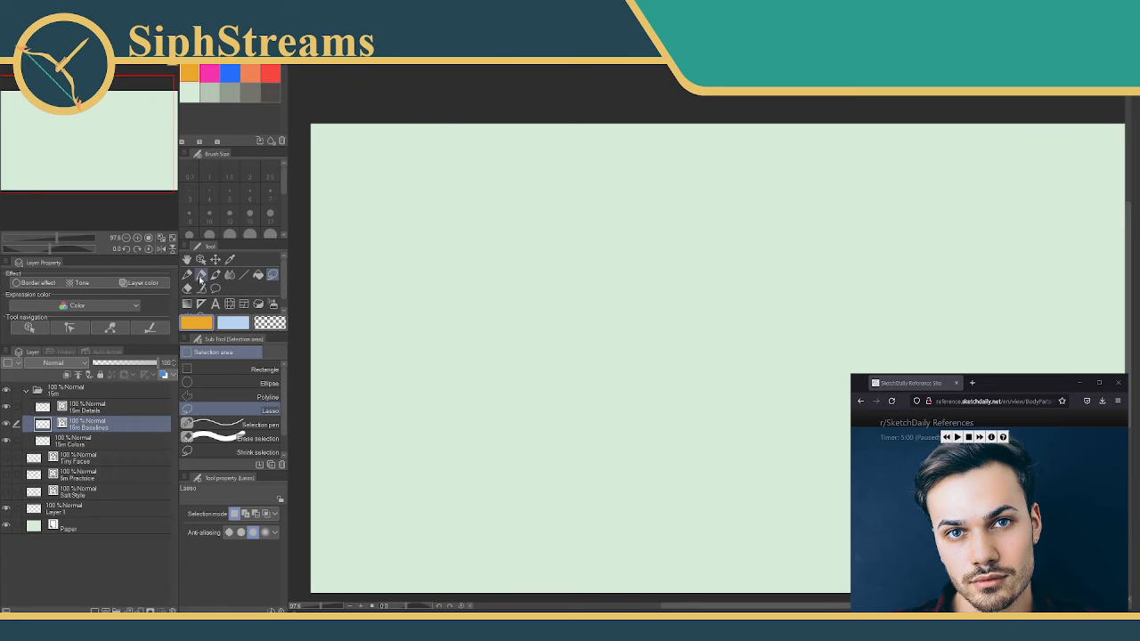
{"action": "left_click", "coordinate": [200, 274]}
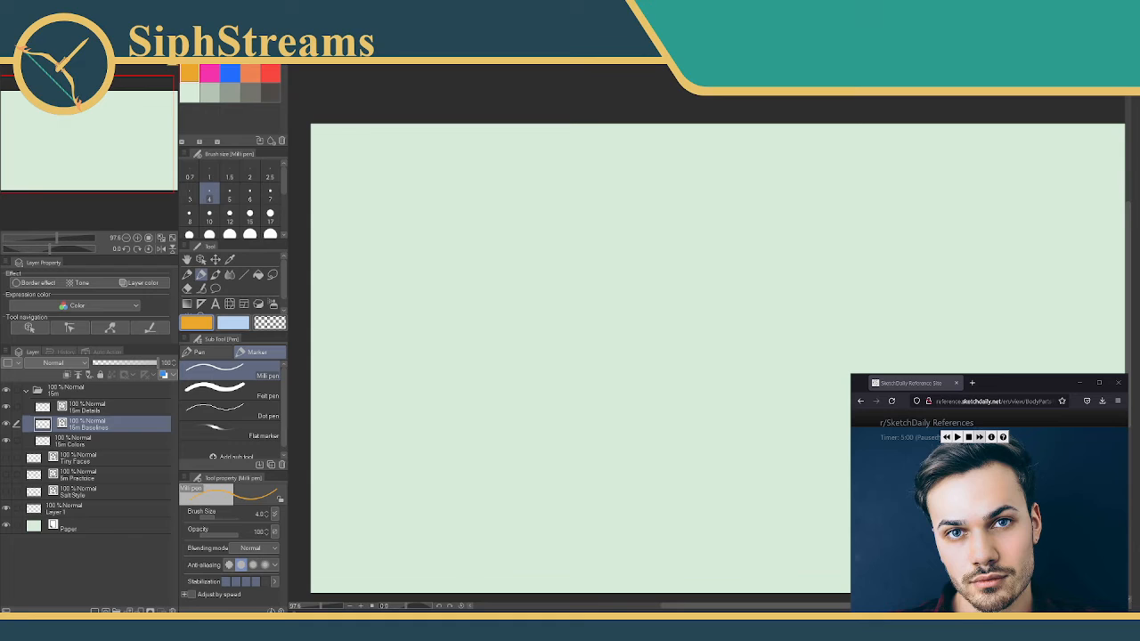
- Advance to the next reference photo and sketch a large grey circle for the head on the 15m Baselines layer
{"action": "left_click", "coordinate": [980, 437]}
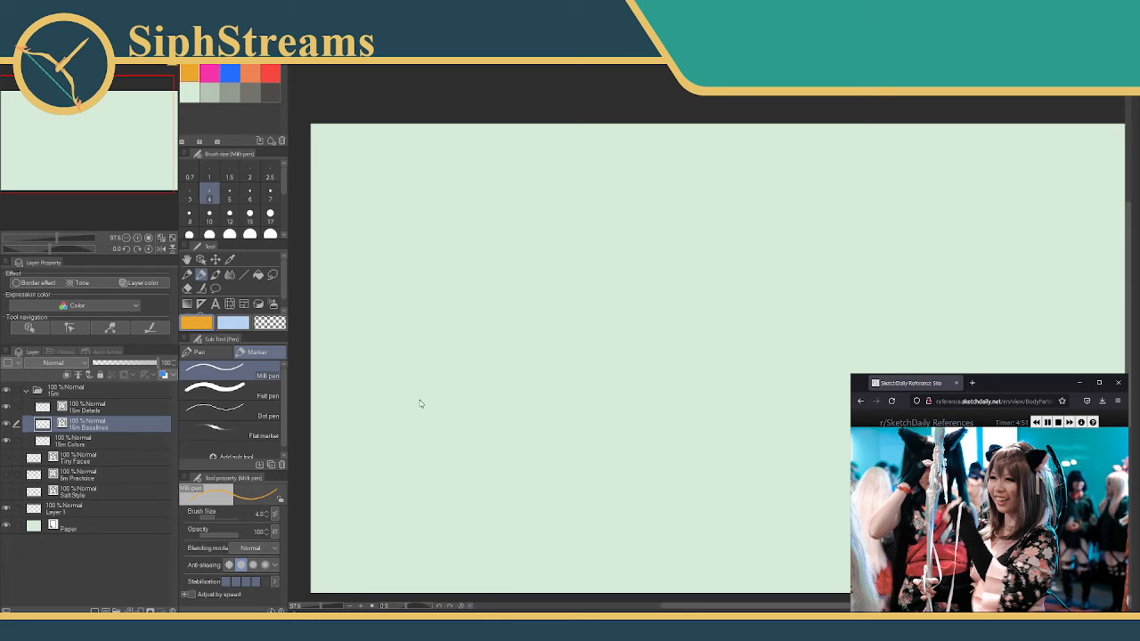
{"action": "left_click", "coordinate": [320, 606]}
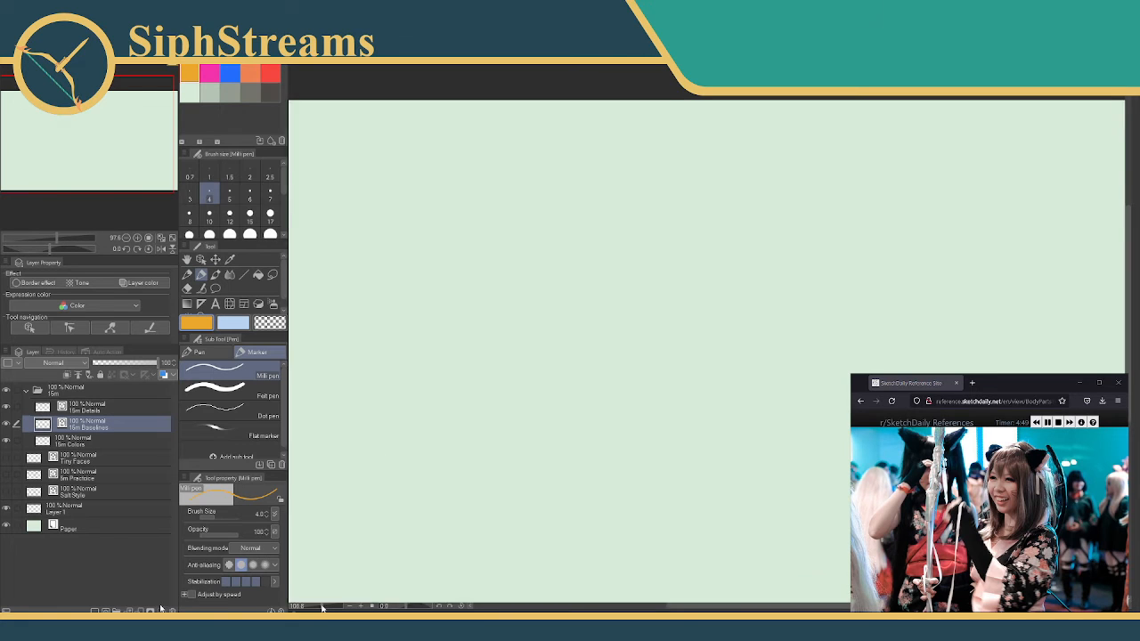
{"action": "key", "text": "ctrl+minus"}
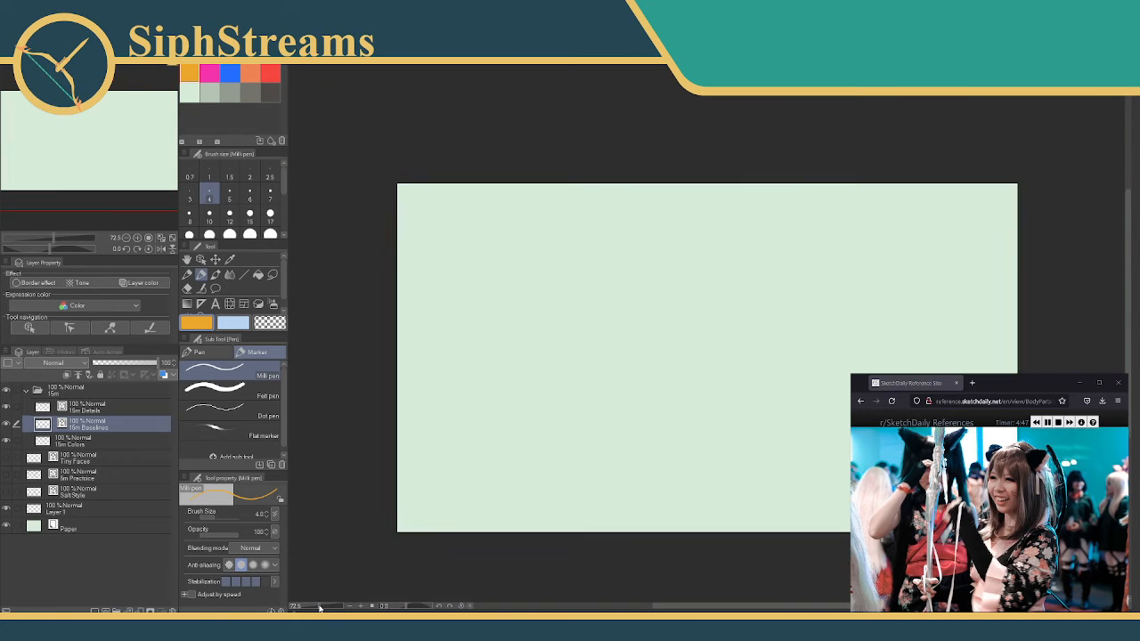
{"action": "key", "text": "ctrl+plus"}
{"action": "left_click_drag", "start_coordinate": [520, 355], "coordinate": [609, 364]}
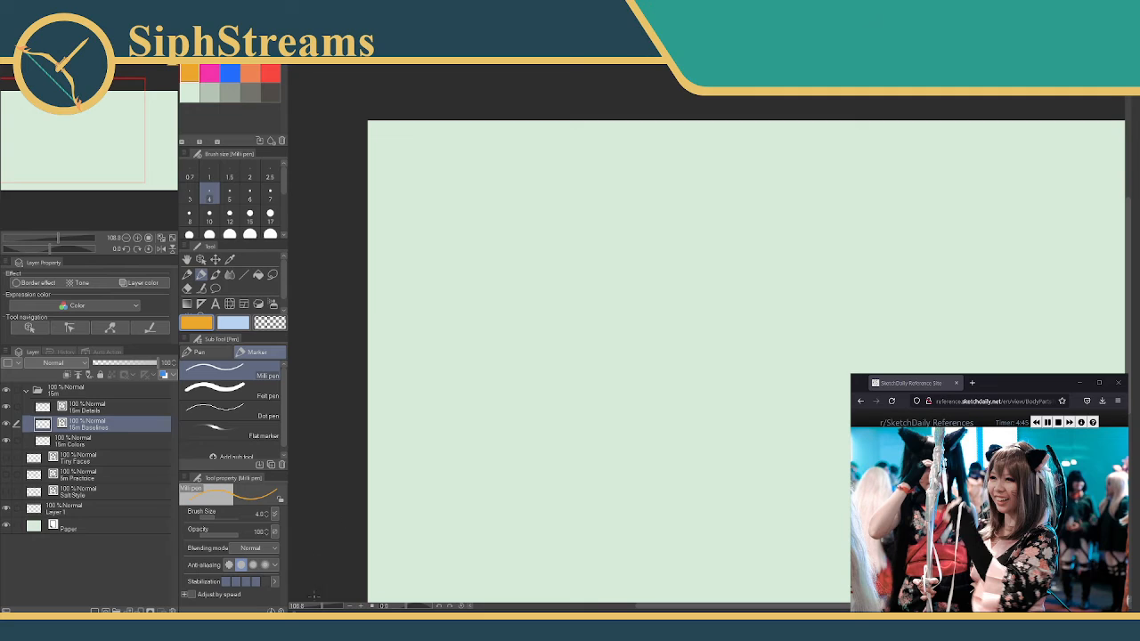
{"action": "left_click_drag", "start_coordinate": [322, 607], "coordinate": [324, 607]}
{"action": "left_click_drag", "start_coordinate": [479, 422], "coordinate": [482, 428]}
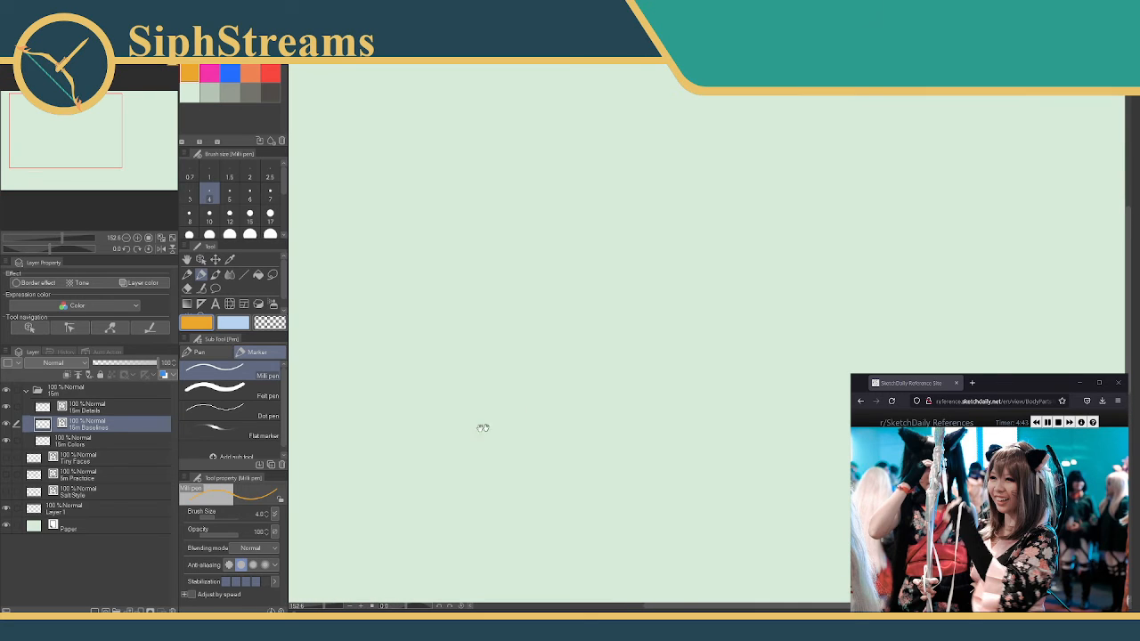
{"action": "mouse_move", "coordinate": [546, 163]}
{"action": "left_mouse_down"}
{"action": "mouse_move", "coordinate": [506, 212]}
{"action": "mouse_move", "coordinate": [514, 246]}
{"action": "left_mouse_up"}
{"action": "key", "text": "ctrl+z"}
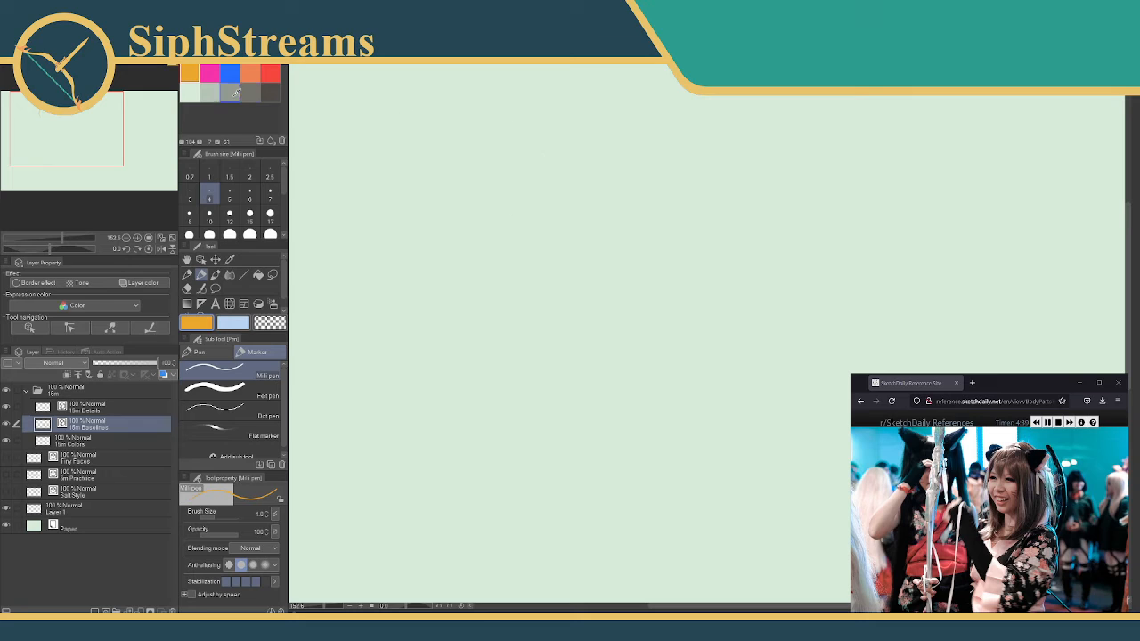
{"action": "left_click", "coordinate": [229, 92]}
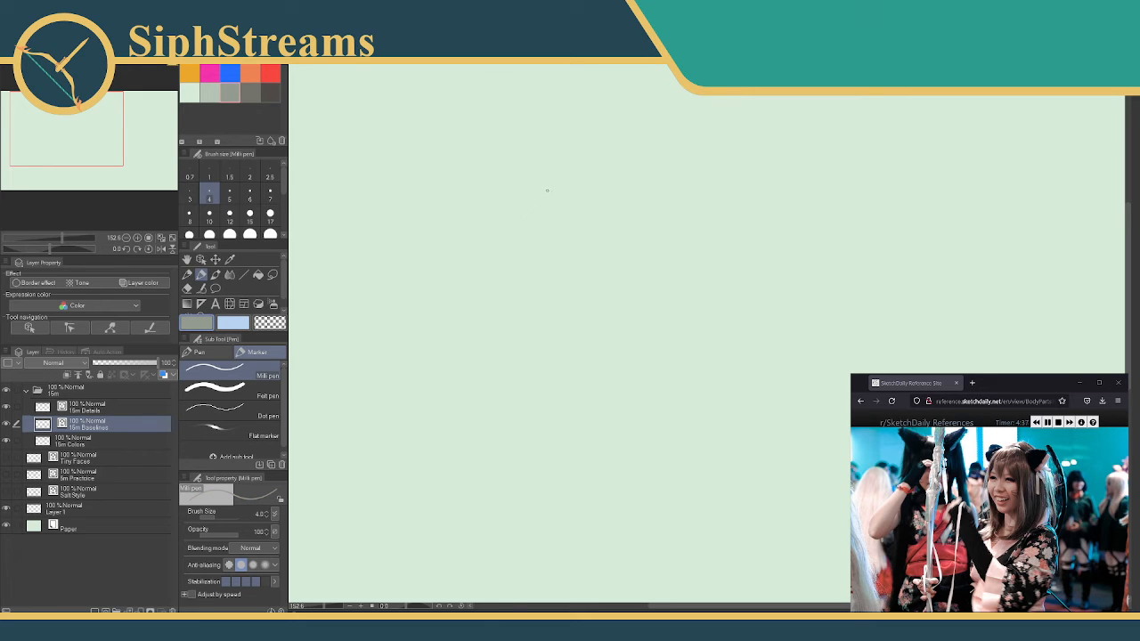
{"action": "mouse_move", "coordinate": [549, 187]}
{"action": "left_mouse_down"}
{"action": "mouse_move", "coordinate": [518, 270]}
{"action": "mouse_move", "coordinate": [531, 302]}
{"action": "mouse_move", "coordinate": [564, 327]}
{"action": "mouse_move", "coordinate": [647, 331]}
{"action": "mouse_move", "coordinate": [696, 296]}
{"action": "mouse_move", "coordinate": [714, 221]}
{"action": "mouse_move", "coordinate": [699, 188]}
{"action": "mouse_move", "coordinate": [667, 164]}
{"action": "mouse_move", "coordinate": [599, 157]}
{"action": "mouse_move", "coordinate": [522, 215]}
{"action": "left_mouse_up"}
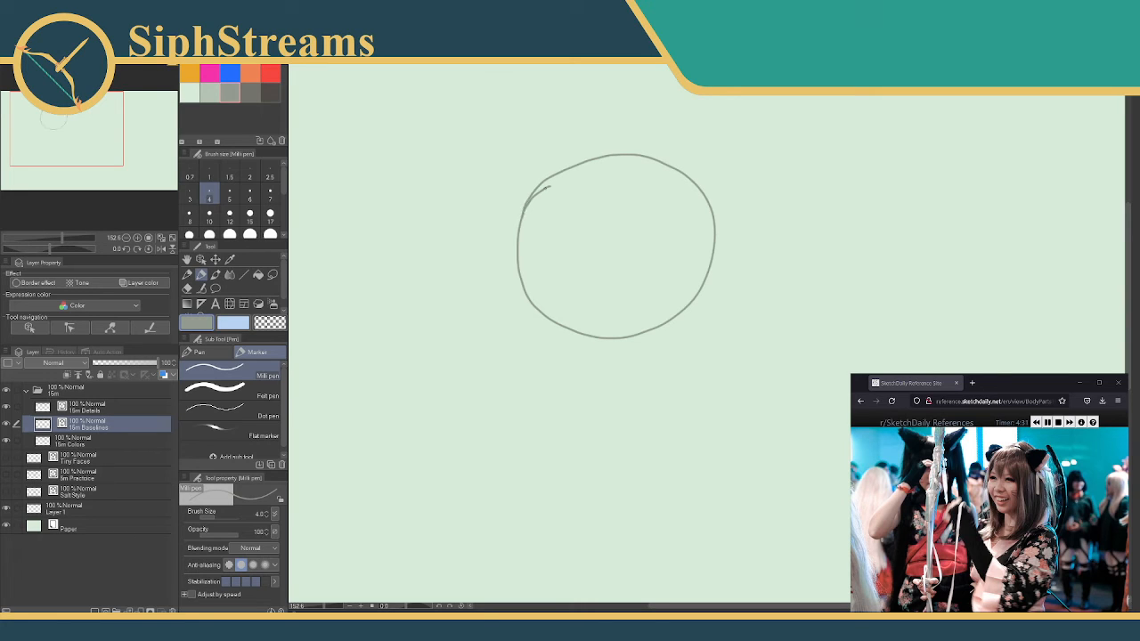
- Draw a curved facial centre line from the circle's top to below it, and mark the brow point on it
{"action": "key", "text": "ctrl+z"}
{"action": "left_click_drag", "start_coordinate": [613, 157], "coordinate": [604, 296]}
{"action": "key", "text": "ctrl+z"}
{"action": "left_click_drag", "start_coordinate": [598, 173], "coordinate": [556, 278]}
{"action": "left_click_drag", "start_coordinate": [555, 331], "coordinate": [584, 416]}
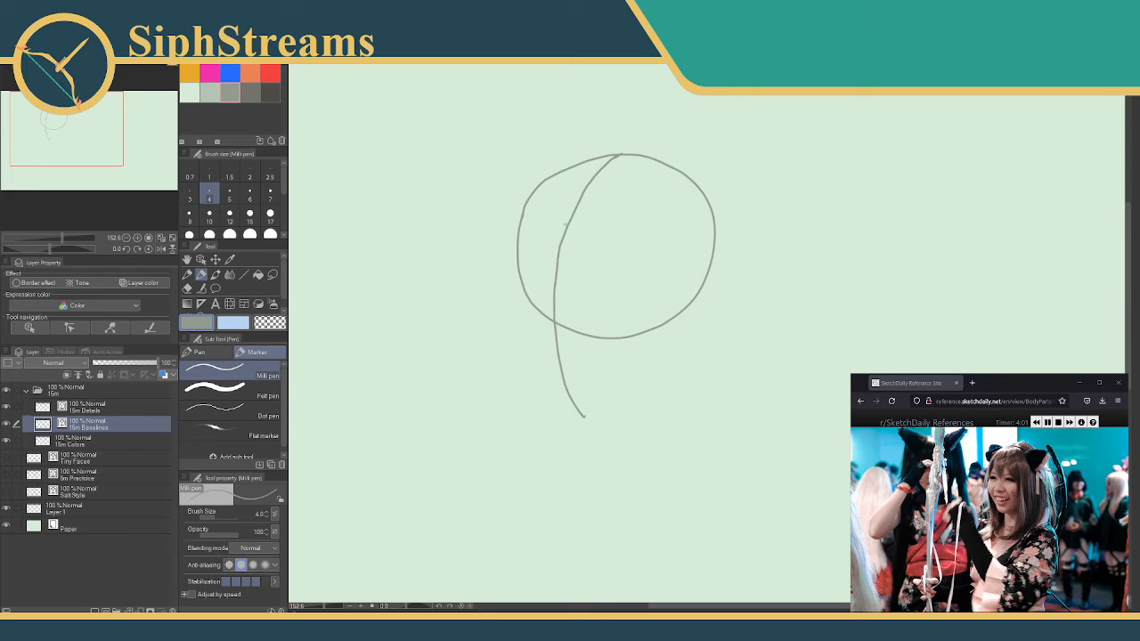
{"action": "left_click", "coordinate": [564, 231]}
- Sketch a small example head beside the main circle, with a circle base, hair outline and face-framing strokes
{"action": "mouse_move", "coordinate": [894, 152]}
{"action": "left_mouse_down"}
{"action": "mouse_move", "coordinate": [881, 208]}
{"action": "mouse_move", "coordinate": [917, 226]}
{"action": "mouse_move", "coordinate": [971, 204]}
{"action": "mouse_move", "coordinate": [975, 161]}
{"action": "mouse_move", "coordinate": [941, 133]}
{"action": "mouse_move", "coordinate": [887, 155]}
{"action": "left_mouse_up"}
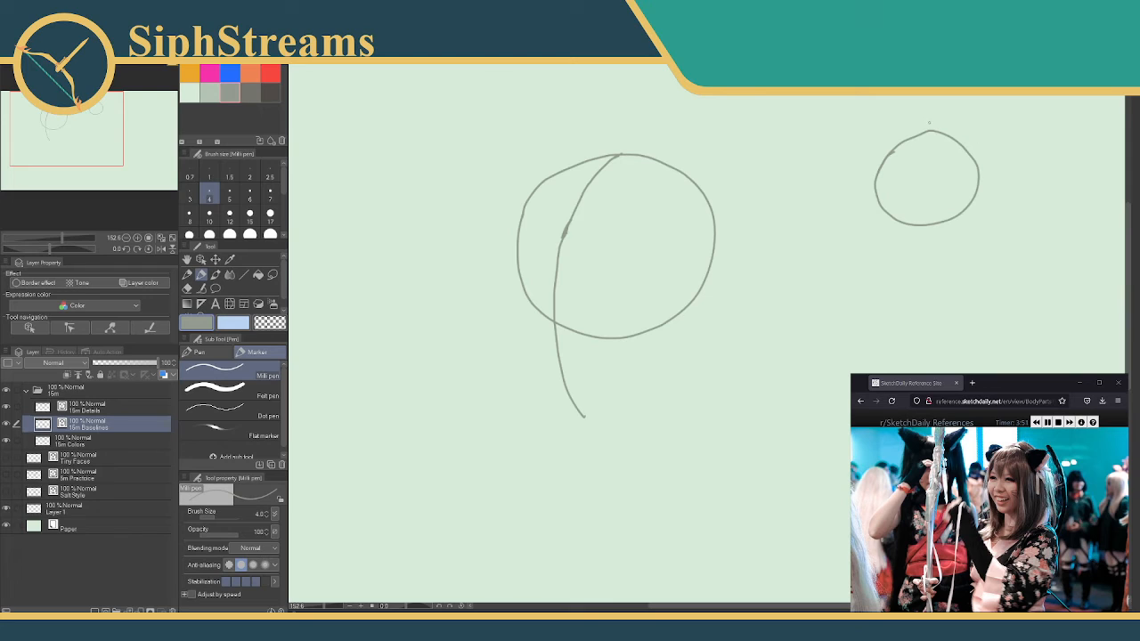
{"action": "mouse_move", "coordinate": [932, 122]}
{"action": "left_mouse_down"}
{"action": "mouse_move", "coordinate": [973, 136]}
{"action": "mouse_move", "coordinate": [995, 159]}
{"action": "mouse_move", "coordinate": [1002, 239]}
{"action": "mouse_move", "coordinate": [987, 277]}
{"action": "left_mouse_up"}
{"action": "left_click_drag", "start_coordinate": [938, 147], "coordinate": [949, 285]}
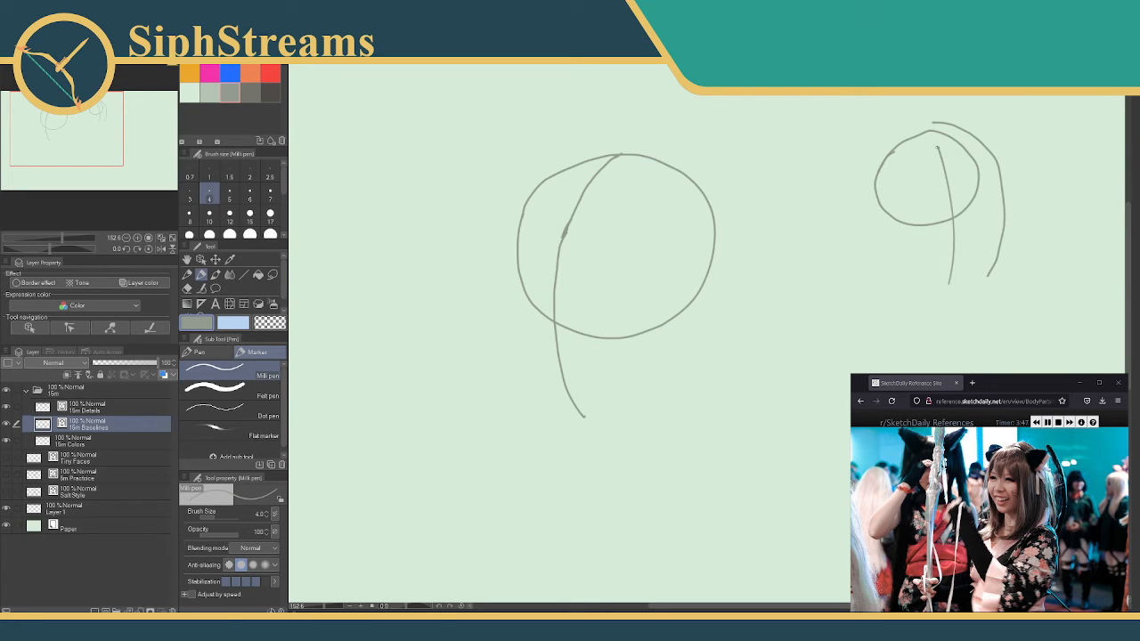
{"action": "mouse_move", "coordinate": [938, 147]}
{"action": "left_mouse_down"}
{"action": "mouse_move", "coordinate": [900, 147]}
{"action": "mouse_move", "coordinate": [883, 180]}
{"action": "mouse_move", "coordinate": [906, 134]}
{"action": "mouse_move", "coordinate": [936, 122]}
{"action": "left_mouse_up"}
- Add a width bracket divided and labelled 3/4 above the small head, and sketch its nose and side strand
{"action": "mouse_move", "coordinate": [876, 99]}
{"action": "left_mouse_down"}
{"action": "mouse_move", "coordinate": [987, 98]}
{"action": "mouse_move", "coordinate": [992, 112]}
{"action": "left_mouse_up"}
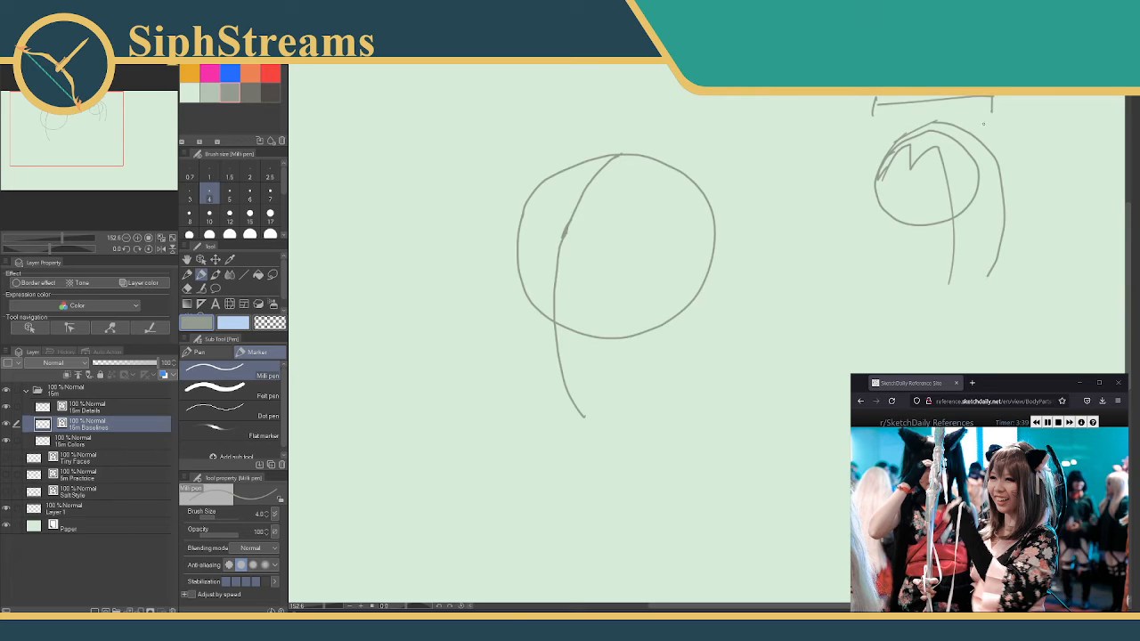
{"action": "left_click_drag", "start_coordinate": [968, 209], "coordinate": [954, 267]}
{"action": "left_click_drag", "start_coordinate": [899, 192], "coordinate": [909, 195]}
{"action": "left_click_drag", "start_coordinate": [930, 133], "coordinate": [903, 184]}
{"action": "left_click_drag", "start_coordinate": [905, 95], "coordinate": [905, 111]}
- Handwrite the note "use nose to ident. 3/4 view" beside the small example head
{"action": "left_click_drag", "start_coordinate": [802, 268], "coordinate": [654, 294]}
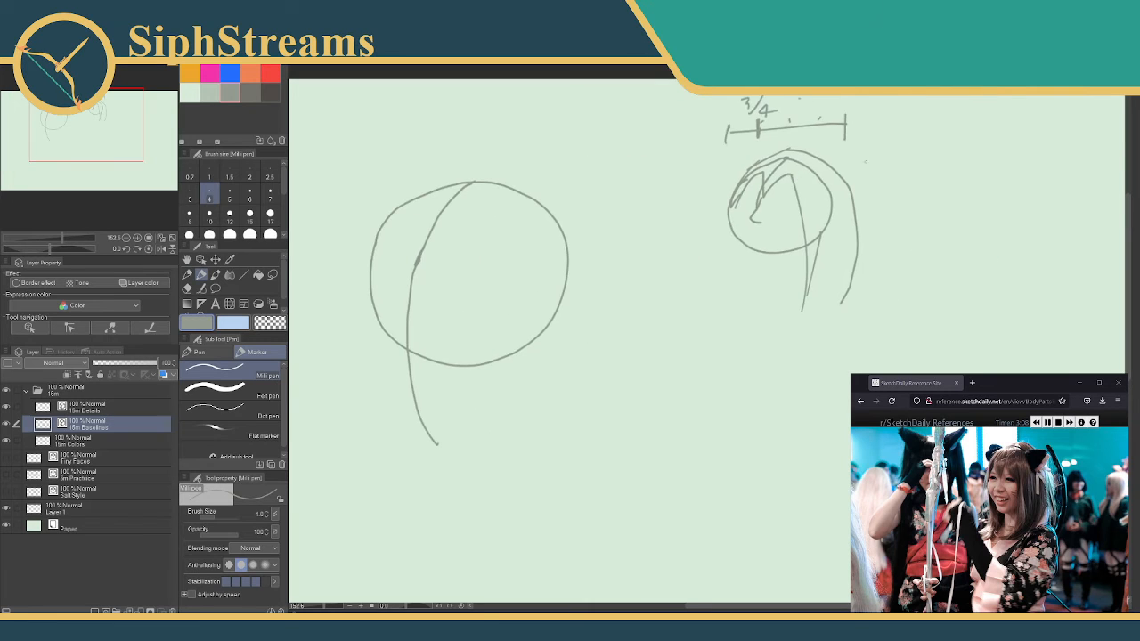
{"action": "mouse_move", "coordinate": [877, 158]}
{"action": "left_mouse_down"}
{"action": "mouse_move", "coordinate": [907, 153]}
{"action": "mouse_move", "coordinate": [899, 174]}
{"action": "mouse_move", "coordinate": [937, 161]}
{"action": "mouse_move", "coordinate": [959, 176]}
{"action": "mouse_move", "coordinate": [973, 164]}
{"action": "mouse_move", "coordinate": [1034, 181]}
{"action": "left_mouse_up"}
{"action": "left_click_drag", "start_coordinate": [1029, 162], "coordinate": [1044, 168]}
{"action": "mouse_move", "coordinate": [891, 190]}
{"action": "left_mouse_down"}
{"action": "mouse_move", "coordinate": [924, 204]}
{"action": "mouse_move", "coordinate": [951, 201]}
{"action": "left_mouse_up"}
{"action": "mouse_move", "coordinate": [951, 194]}
{"action": "left_mouse_down"}
{"action": "mouse_move", "coordinate": [963, 194]}
{"action": "mouse_move", "coordinate": [956, 217]}
{"action": "left_mouse_up"}
{"action": "left_click_drag", "start_coordinate": [962, 212], "coordinate": [992, 216]}
{"action": "mouse_move", "coordinate": [1010, 203]}
{"action": "left_mouse_down"}
{"action": "mouse_move", "coordinate": [1012, 214]}
{"action": "mouse_move", "coordinate": [1045, 205]}
{"action": "left_mouse_up"}
{"action": "mouse_move", "coordinate": [1051, 200]}
{"action": "left_mouse_down"}
{"action": "mouse_move", "coordinate": [1053, 221]}
{"action": "mouse_move", "coordinate": [1097, 209]}
{"action": "left_mouse_up"}
{"action": "left_click", "coordinate": [1094, 204]}
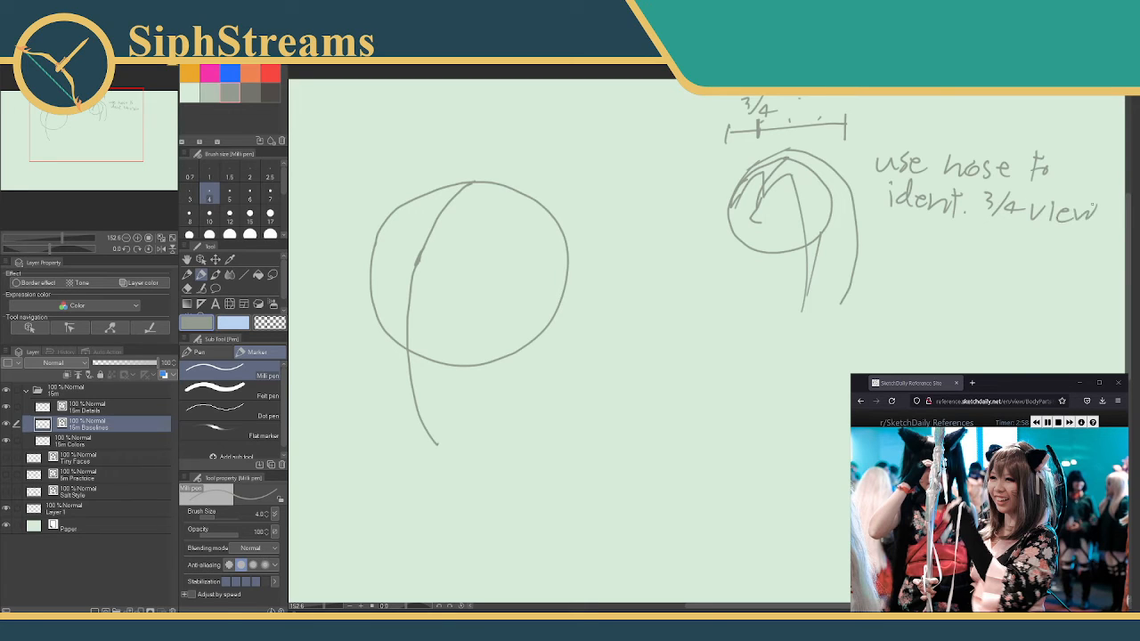
- Handwrite a third line of text beneath the 3/4 view note
{"action": "mouse_move", "coordinate": [900, 222]}
{"action": "left_mouse_down"}
{"action": "mouse_move", "coordinate": [932, 237]}
{"action": "mouse_move", "coordinate": [957, 227]}
{"action": "left_mouse_up"}
{"action": "left_click", "coordinate": [961, 242]}
{"action": "mouse_move", "coordinate": [950, 222]}
{"action": "left_mouse_down"}
{"action": "mouse_move", "coordinate": [951, 242]}
{"action": "mouse_move", "coordinate": [988, 230]}
{"action": "left_mouse_up"}
{"action": "mouse_move", "coordinate": [986, 237]}
{"action": "left_mouse_down"}
{"action": "mouse_move", "coordinate": [996, 236]}
{"action": "mouse_move", "coordinate": [991, 246]}
{"action": "left_mouse_up"}
{"action": "mouse_move", "coordinate": [1006, 231]}
{"action": "left_mouse_down"}
{"action": "mouse_move", "coordinate": [997, 245]}
{"action": "mouse_move", "coordinate": [1083, 251]}
{"action": "left_mouse_up"}
{"action": "left_click", "coordinate": [1082, 254]}
- Draw the curved inner edge of the side-plane ellipse inside the right part of the main head circle
{"action": "left_click_drag", "start_coordinate": [576, 247], "coordinate": [796, 214]}
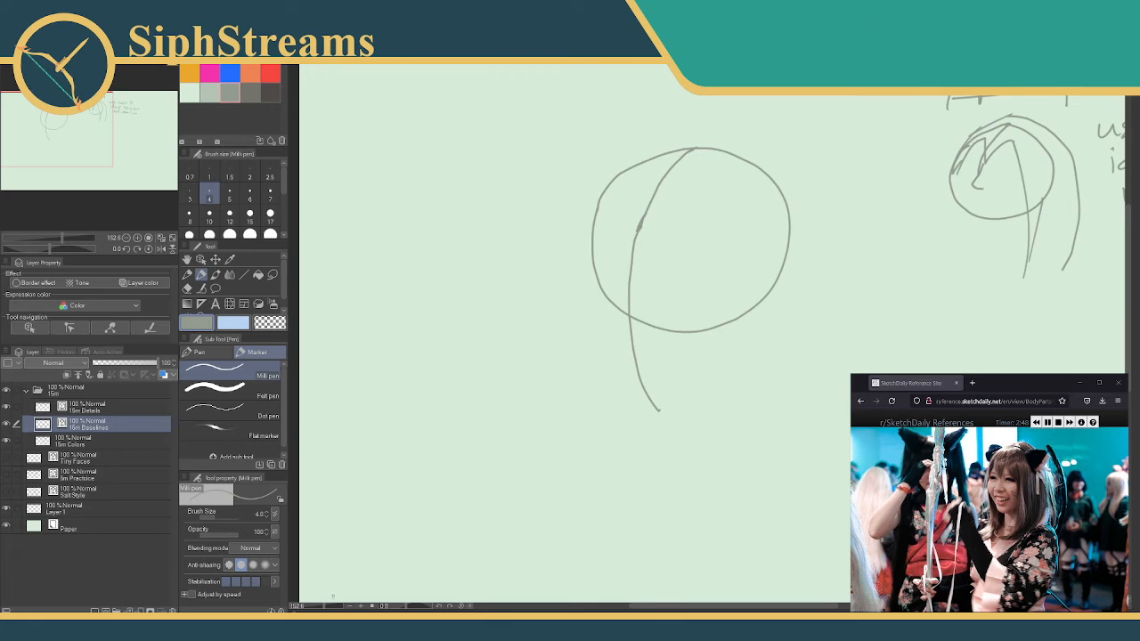
{"action": "left_click_drag", "start_coordinate": [326, 607], "coordinate": [329, 608]}
{"action": "scroll", "coordinate": [707, 329], "scroll_direction": "down", "scroll_amount": 8}
{"action": "left_click_drag", "start_coordinate": [543, 434], "coordinate": [556, 367]}
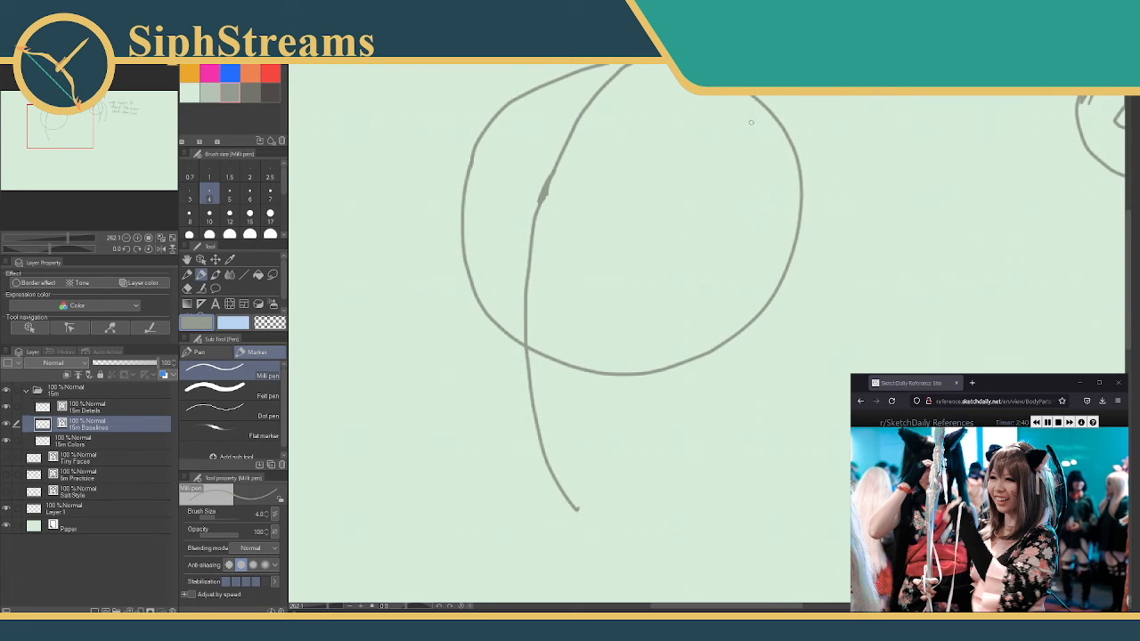
{"action": "mouse_move", "coordinate": [758, 133]}
{"action": "left_mouse_down"}
{"action": "mouse_move", "coordinate": [726, 167]}
{"action": "mouse_move", "coordinate": [704, 222]}
{"action": "mouse_move", "coordinate": [693, 277]}
{"action": "mouse_move", "coordinate": [718, 344]}
{"action": "left_mouse_up"}
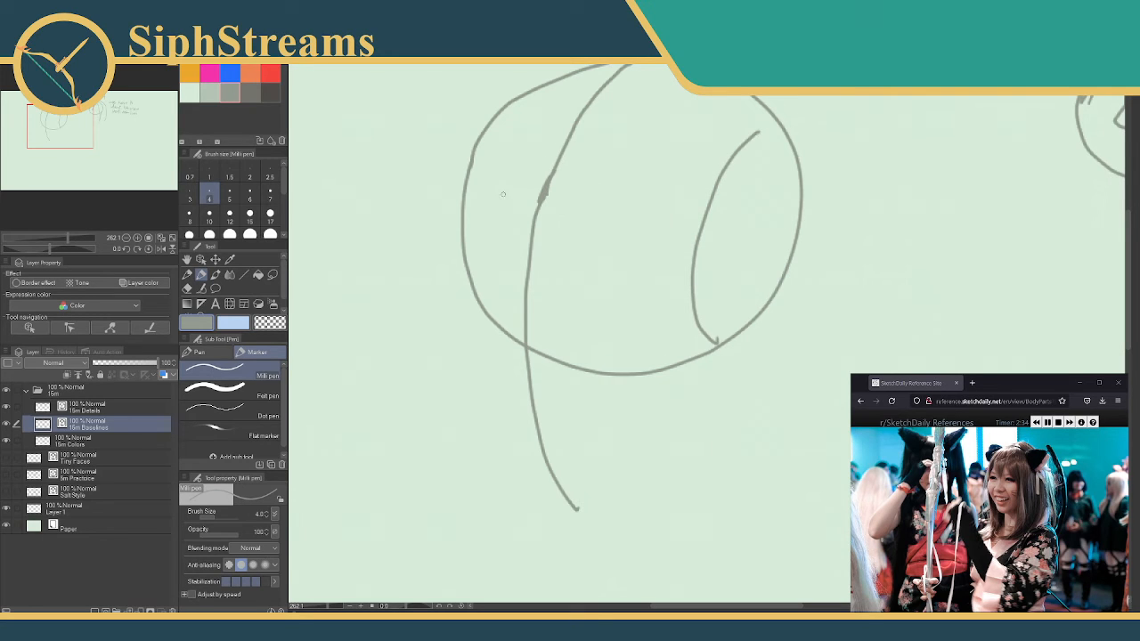
{"action": "left_click_drag", "start_coordinate": [481, 176], "coordinate": [643, 204]}
{"action": "key", "text": "ctrl+z"}
{"action": "left_click_drag", "start_coordinate": [468, 222], "coordinate": [634, 239]}
{"action": "key", "text": "ctrl+z"}
- Close the top of the side-plane ellipse and add short spacing ticks along the head's right and lower edges
{"action": "left_click_drag", "start_coordinate": [753, 134], "coordinate": [810, 149]}
{"action": "left_click_drag", "start_coordinate": [723, 345], "coordinate": [748, 354]}
{"action": "left_click_drag", "start_coordinate": [802, 252], "coordinate": [815, 255]}
{"action": "left_click_drag", "start_coordinate": [804, 111], "coordinate": [824, 114]}
{"action": "left_click_drag", "start_coordinate": [706, 385], "coordinate": [724, 384]}
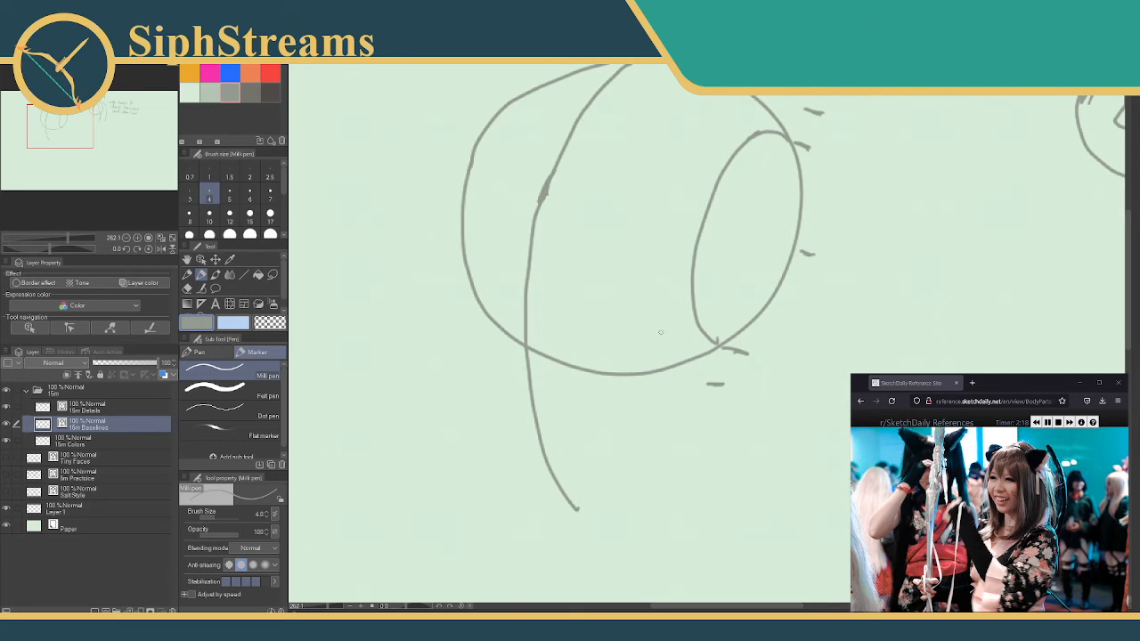
- Redraw the top arc of the head circle slightly fuller and erase the old line beneath it
{"action": "left_click_drag", "start_coordinate": [695, 237], "coordinate": [704, 346]}
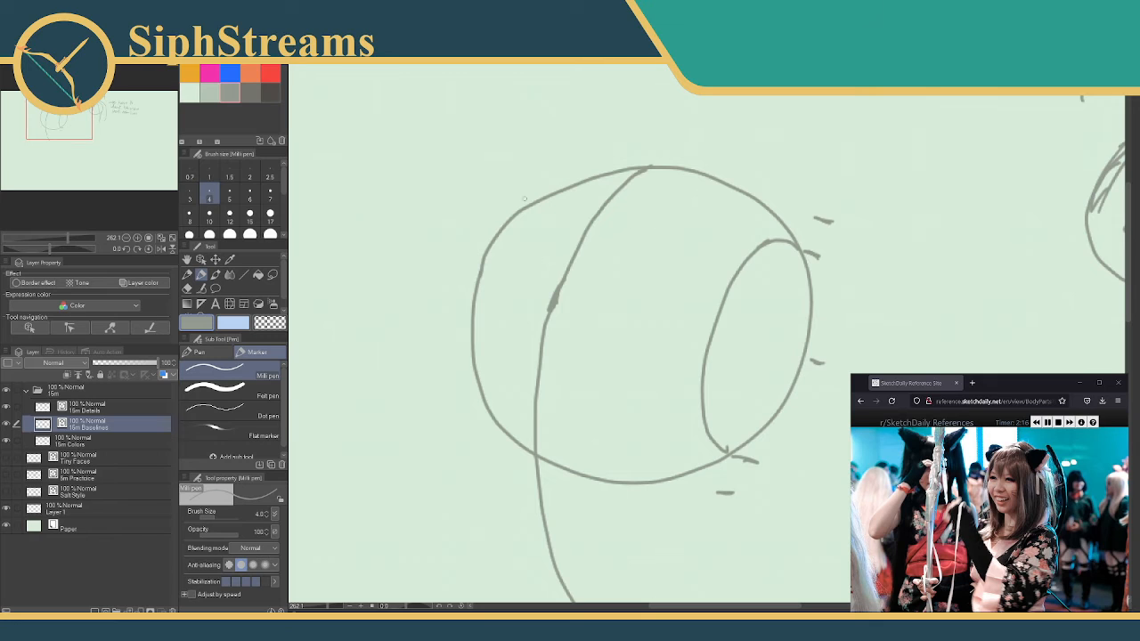
{"action": "mouse_move", "coordinate": [515, 211]}
{"action": "left_mouse_down"}
{"action": "mouse_move", "coordinate": [570, 178]}
{"action": "mouse_move", "coordinate": [694, 167]}
{"action": "left_mouse_up"}
{"action": "key", "text": "e"}
{"action": "left_click_drag", "start_coordinate": [583, 182], "coordinate": [540, 198]}
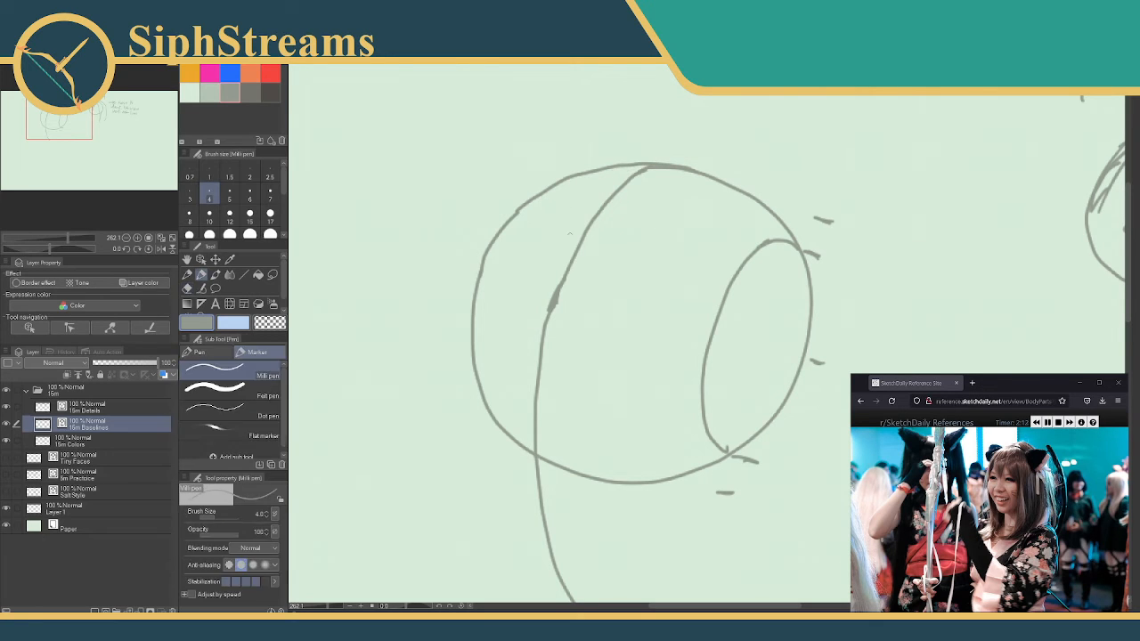
- Draw the upper contour from the side ellipse across the forehead and down the far side, erasing the doubled outline there
{"action": "mouse_move", "coordinate": [627, 262]}
{"action": "left_mouse_down"}
{"action": "mouse_move", "coordinate": [579, 216]}
{"action": "mouse_move", "coordinate": [612, 203]}
{"action": "left_mouse_up"}
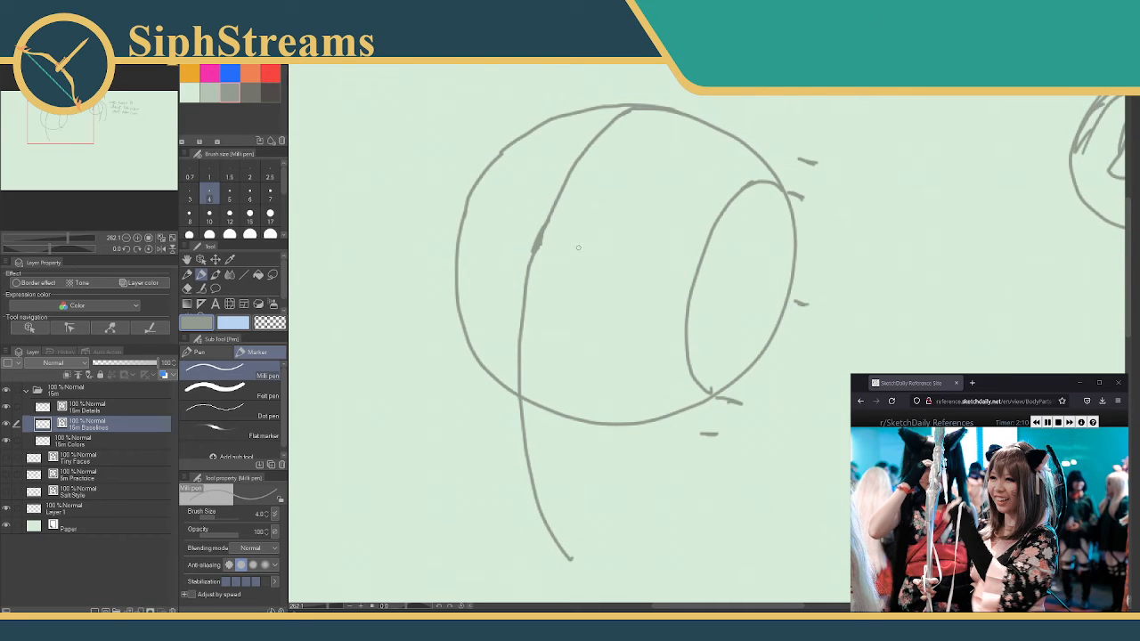
{"action": "mouse_move", "coordinate": [750, 182]}
{"action": "left_mouse_down"}
{"action": "mouse_move", "coordinate": [570, 153]}
{"action": "mouse_move", "coordinate": [548, 125]}
{"action": "mouse_move", "coordinate": [473, 213]}
{"action": "mouse_move", "coordinate": [450, 290]}
{"action": "left_mouse_up"}
{"action": "left_click_drag", "start_coordinate": [480, 216], "coordinate": [455, 322]}
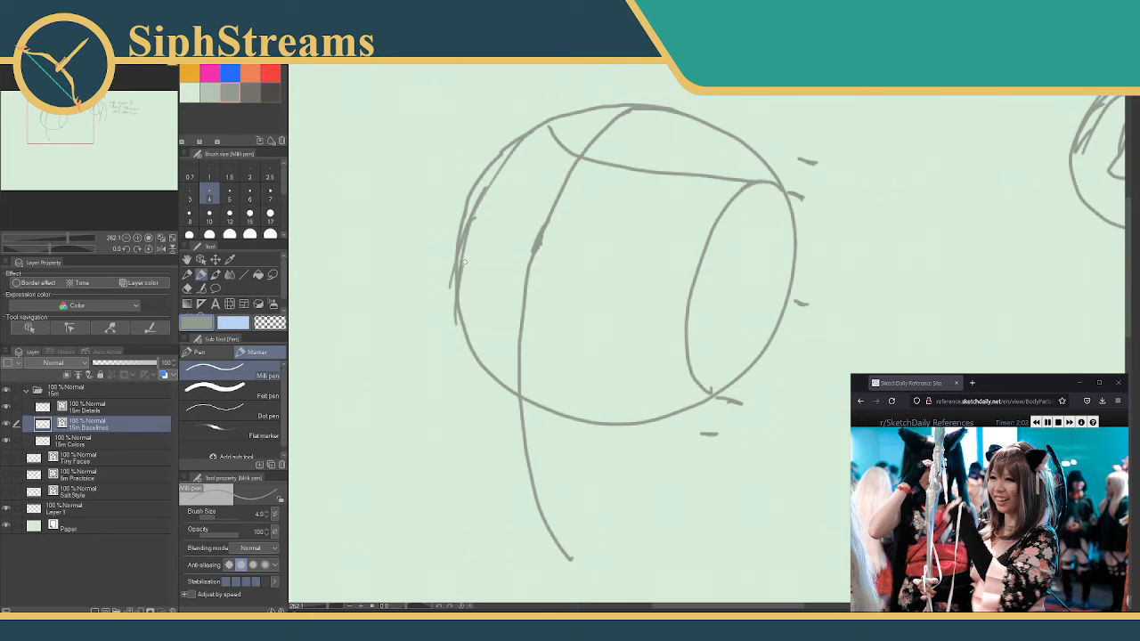
{"action": "key", "text": "e"}
{"action": "left_click_drag", "start_coordinate": [483, 172], "coordinate": [472, 191]}
{"action": "left_click_drag", "start_coordinate": [449, 285], "coordinate": [455, 264]}
{"action": "left_click_drag", "start_coordinate": [464, 223], "coordinate": [456, 267]}
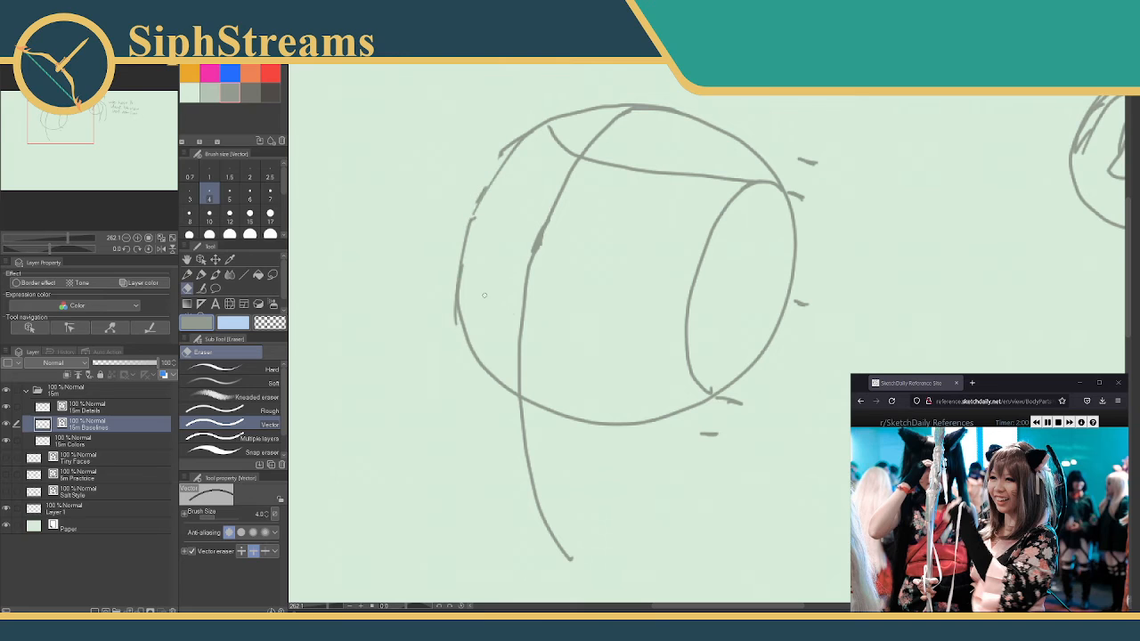
- Draw the lower contour curve from the side ellipse's base to the far outline and add a brow tick on the centre line
{"action": "key", "text": "p"}
{"action": "mouse_move", "coordinate": [710, 394]}
{"action": "left_mouse_down"}
{"action": "mouse_move", "coordinate": [569, 374]}
{"action": "mouse_move", "coordinate": [474, 344]}
{"action": "mouse_move", "coordinate": [457, 321]}
{"action": "mouse_move", "coordinate": [539, 376]}
{"action": "mouse_move", "coordinate": [713, 394]}
{"action": "left_mouse_up"}
{"action": "key", "text": "ctrl+z"}
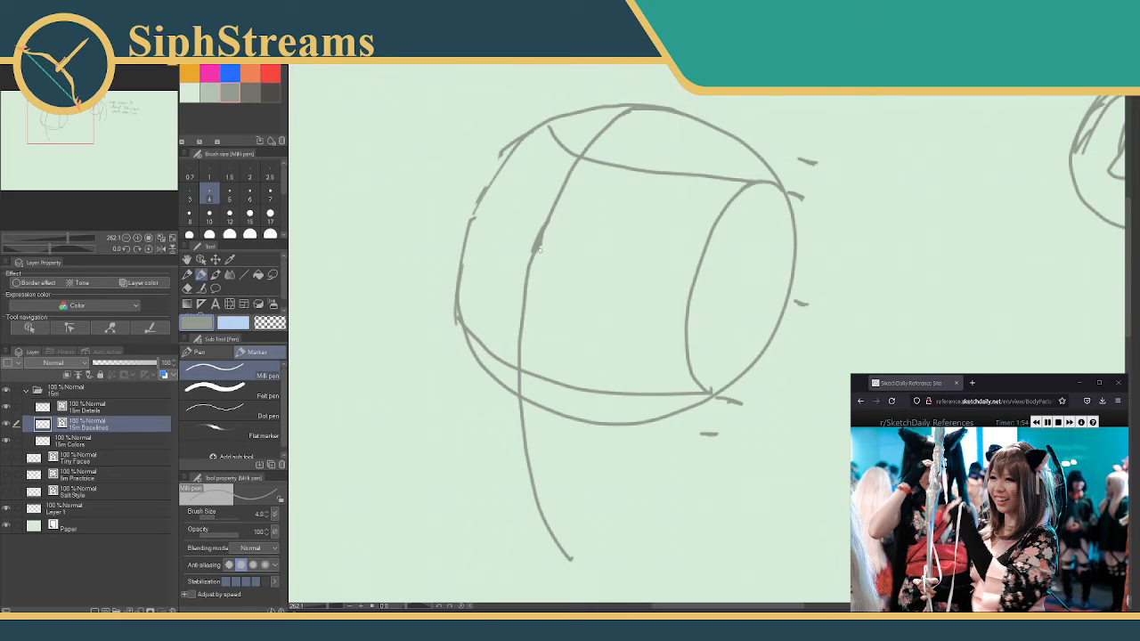
{"action": "left_click_drag", "start_coordinate": [526, 249], "coordinate": [554, 254]}
{"action": "left_click_drag", "start_coordinate": [530, 252], "coordinate": [499, 356]}
{"action": "left_click_drag", "start_coordinate": [527, 269], "coordinate": [505, 358]}
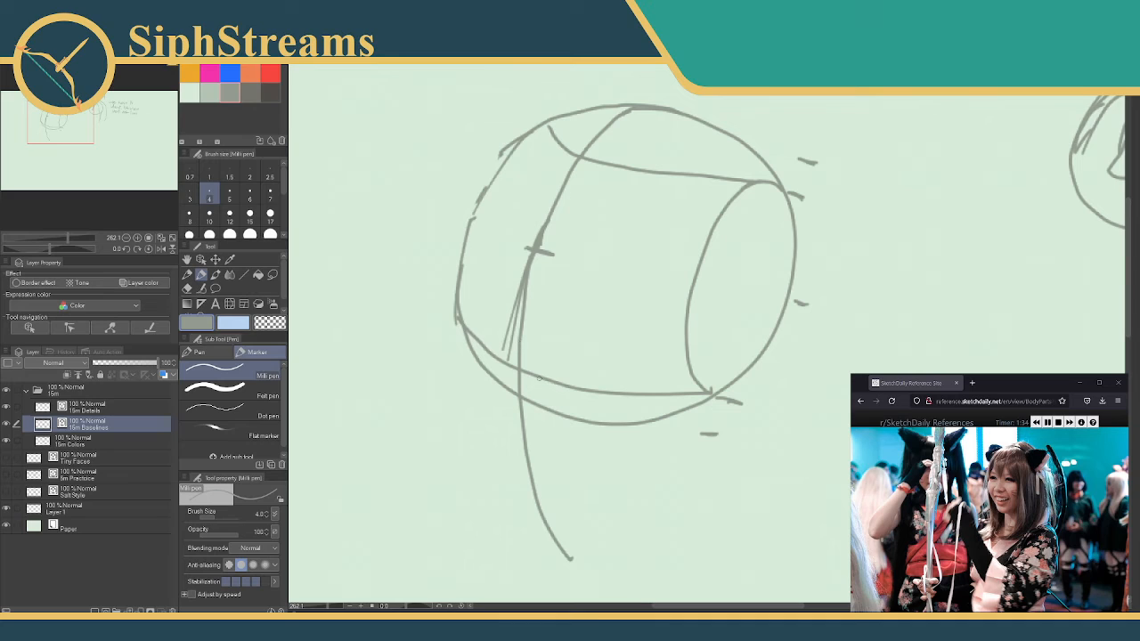
{"action": "key", "text": "ctrl+z"}
{"action": "key", "text": "ctrl+z"}
- Gauge the lower-face spacing with ticks and two ovals along the centre line, and erase the lower oval
{"action": "left_click_drag", "start_coordinate": [527, 304], "coordinate": [526, 316]}
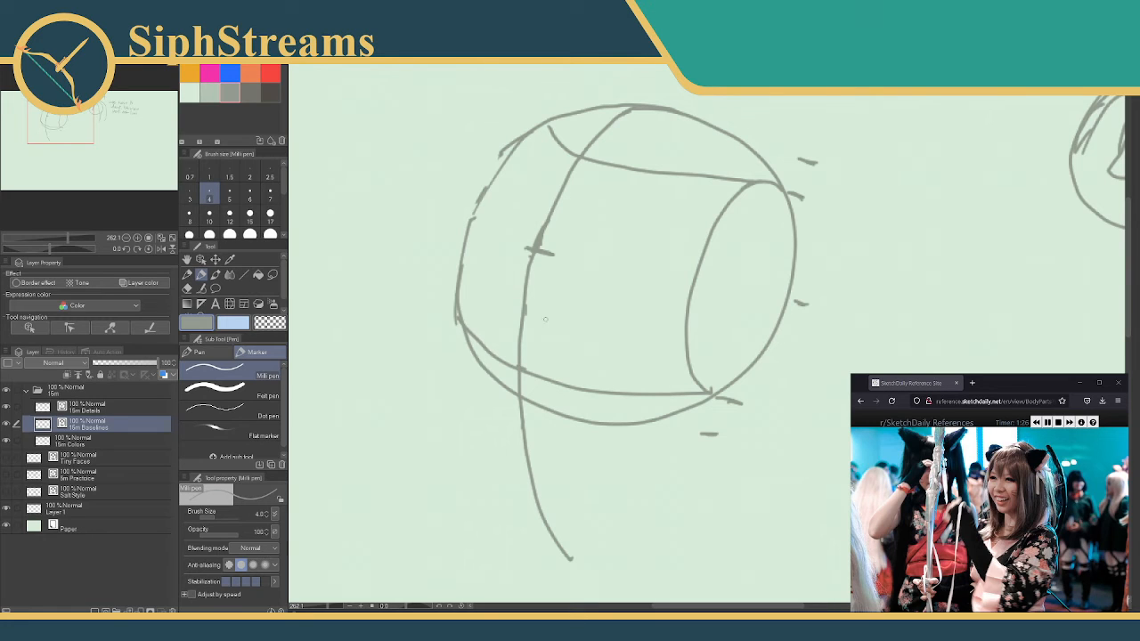
{"action": "mouse_move", "coordinate": [545, 319]}
{"action": "left_mouse_down"}
{"action": "mouse_move", "coordinate": [552, 278]}
{"action": "mouse_move", "coordinate": [562, 410]}
{"action": "mouse_move", "coordinate": [545, 380]}
{"action": "left_mouse_up"}
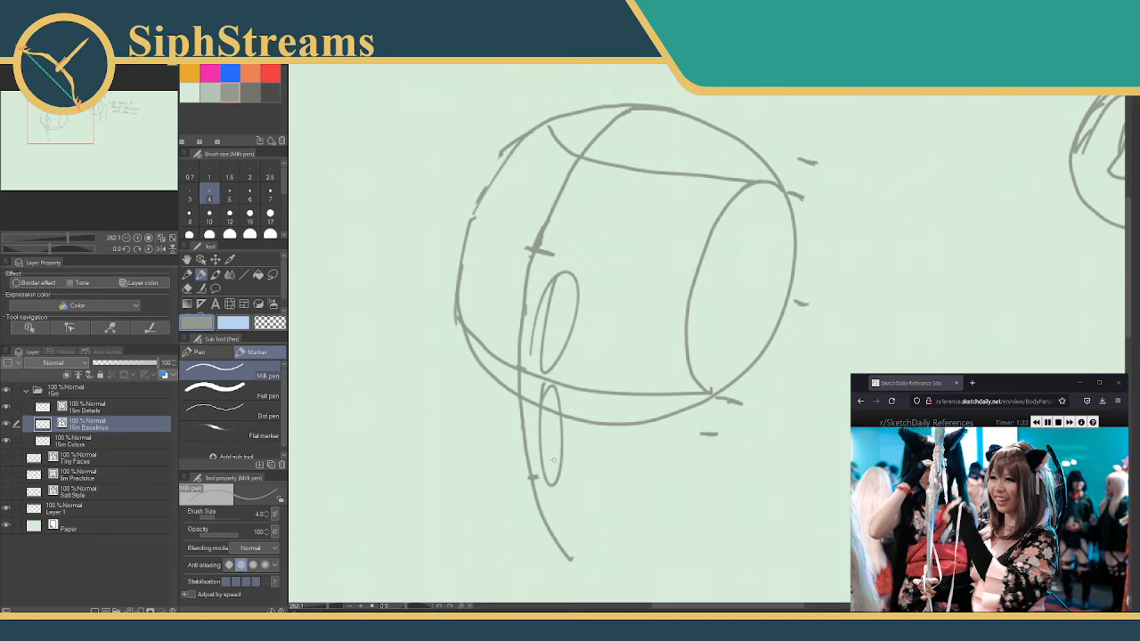
{"action": "key", "text": "e"}
{"action": "left_click_drag", "start_coordinate": [542, 389], "coordinate": [565, 394]}
- Try several jawline strokes between the side ellipse's base and the lower tick on the centre line
{"action": "key", "text": "p"}
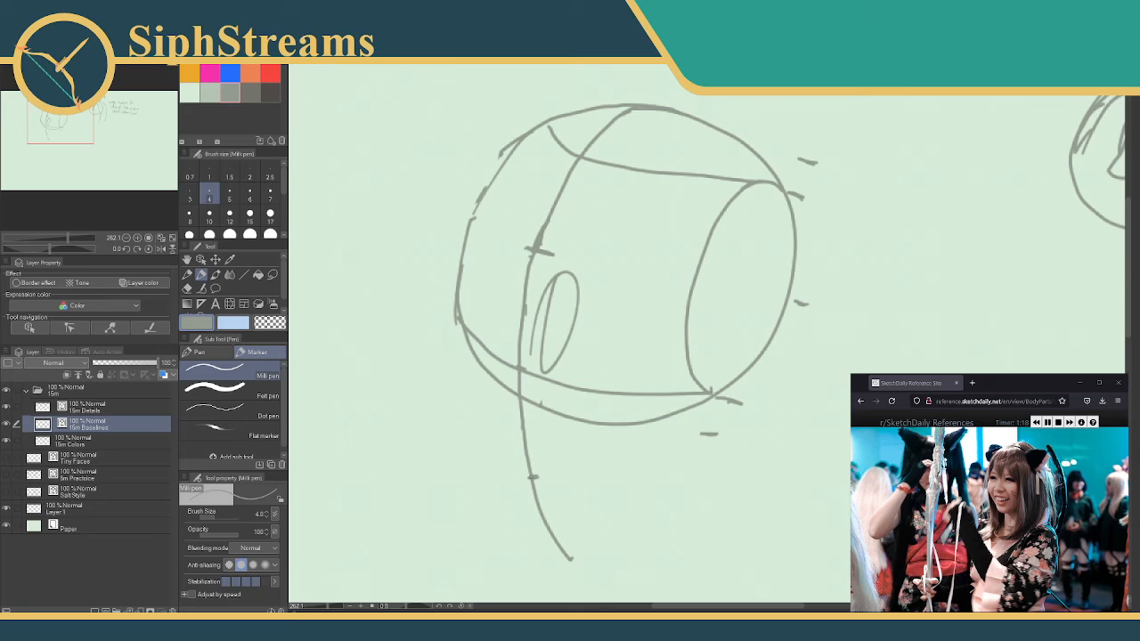
{"action": "mouse_move", "coordinate": [533, 479]}
{"action": "left_mouse_down"}
{"action": "mouse_move", "coordinate": [635, 468]}
{"action": "mouse_move", "coordinate": [705, 432]}
{"action": "left_mouse_up"}
{"action": "key", "text": "ctrl+z"}
{"action": "key", "text": "ctrl+z"}
{"action": "left_click_drag", "start_coordinate": [532, 477], "coordinate": [633, 440]}
{"action": "mouse_move", "coordinate": [710, 395]}
{"action": "left_mouse_down"}
{"action": "mouse_move", "coordinate": [665, 445]}
{"action": "mouse_move", "coordinate": [543, 470]}
{"action": "left_mouse_up"}
{"action": "key", "text": "ctrl+z"}
{"action": "key", "text": "ctrl+z"}
{"action": "key", "text": "ctrl+z"}
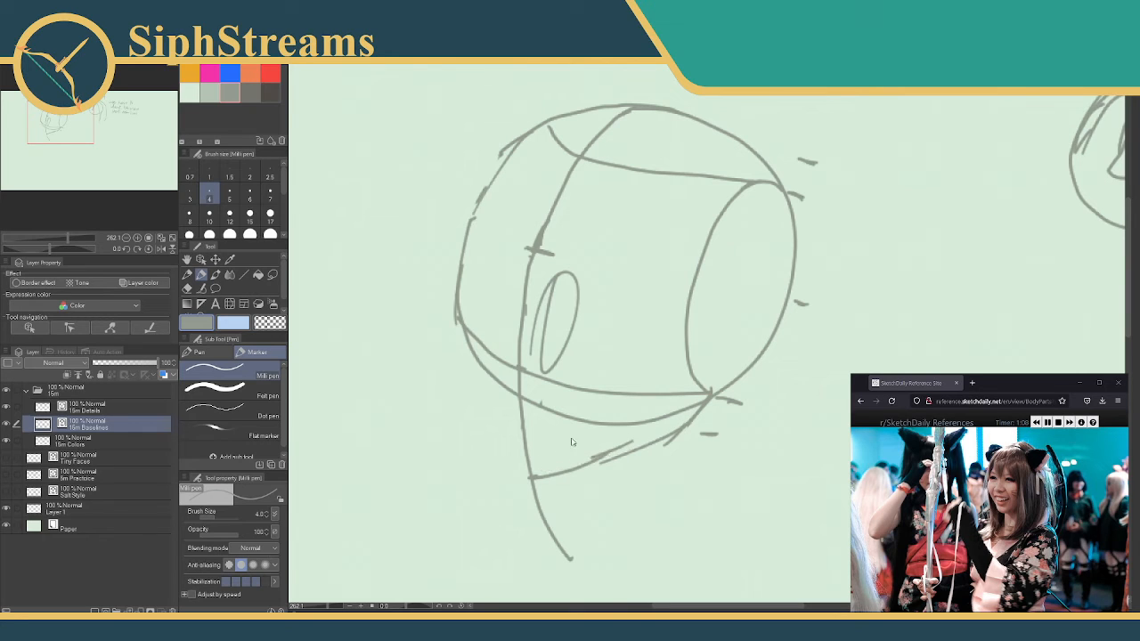
{"action": "key", "text": "ctrl+z"}
{"action": "key", "text": "ctrl+z"}
{"action": "mouse_move", "coordinate": [701, 432]}
{"action": "left_mouse_down"}
{"action": "mouse_move", "coordinate": [712, 397]}
{"action": "mouse_move", "coordinate": [700, 424]}
{"action": "mouse_move", "coordinate": [544, 482]}
{"action": "left_mouse_up"}
{"action": "key", "text": "ctrl+z"}
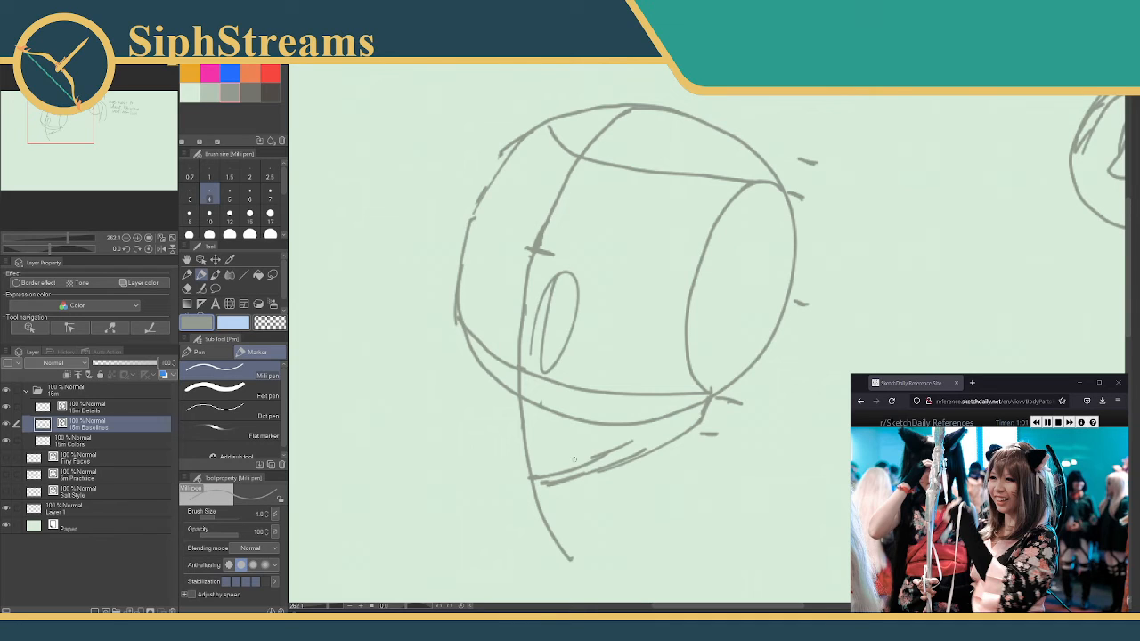
{"action": "left_click_drag", "start_coordinate": [661, 433], "coordinate": [683, 420]}
- Erase the trial jawline strokes, keeping only the short start just below the side ellipse
{"action": "key", "text": "e"}
{"action": "left_click_drag", "start_coordinate": [553, 479], "coordinate": [601, 486]}
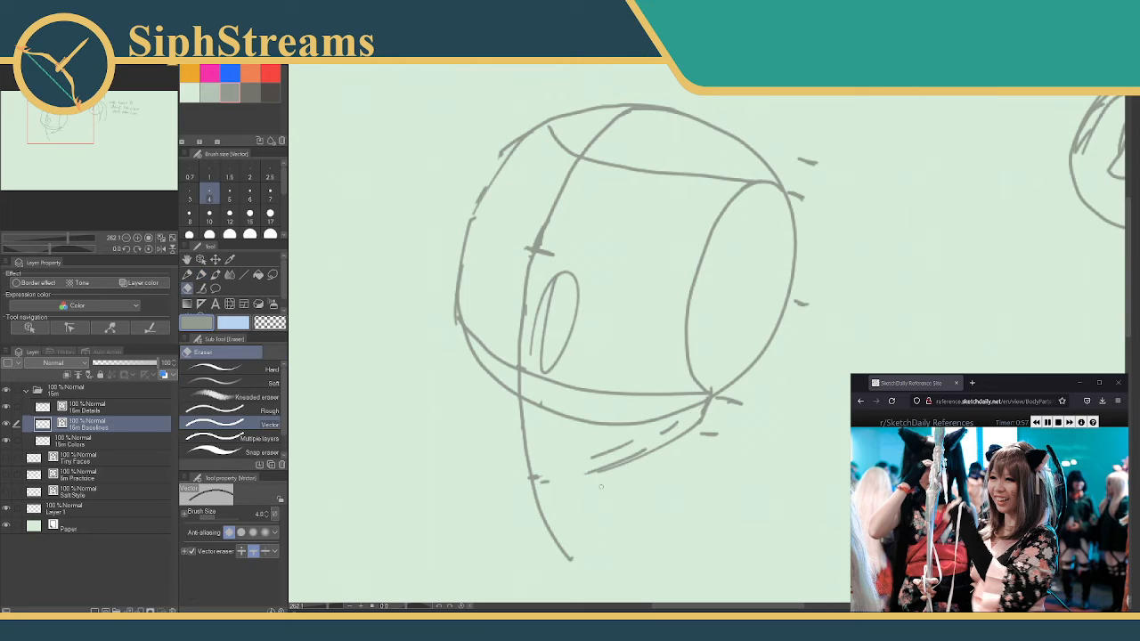
{"action": "mouse_move", "coordinate": [613, 440]}
{"action": "left_mouse_down"}
{"action": "mouse_move", "coordinate": [629, 482]}
{"action": "mouse_move", "coordinate": [602, 453]}
{"action": "left_mouse_up"}
{"action": "left_click_drag", "start_coordinate": [542, 473], "coordinate": [546, 485]}
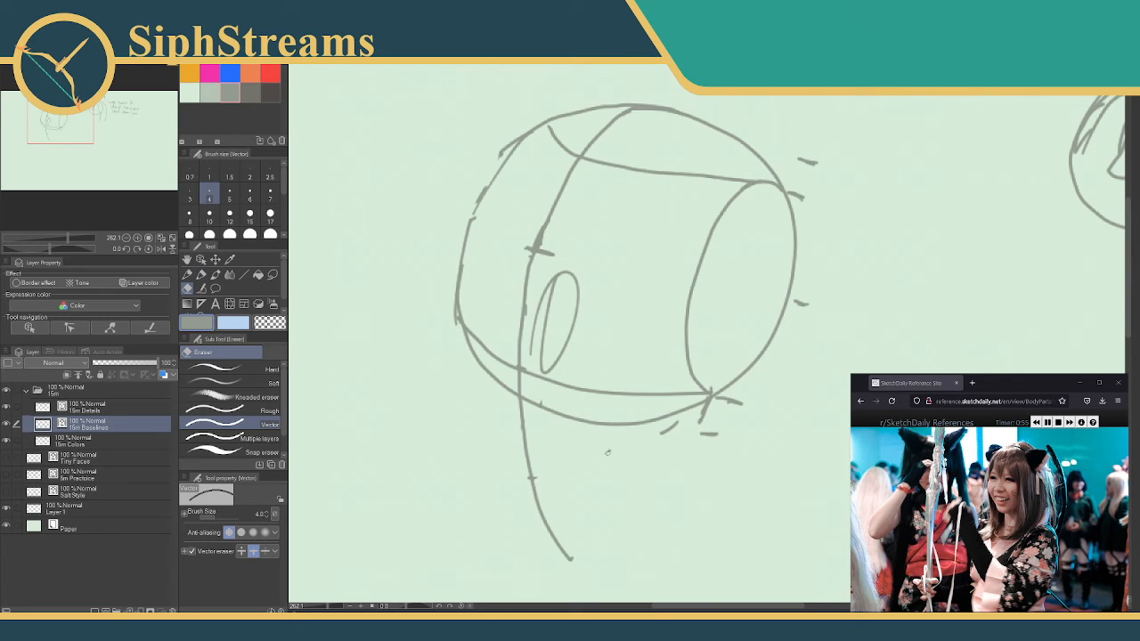
{"action": "left_click_drag", "start_coordinate": [656, 436], "coordinate": [681, 423]}
- Divide the side ellipse with two crossing lines and draw a lower jawline from its base to the centre line
{"action": "key", "text": "p"}
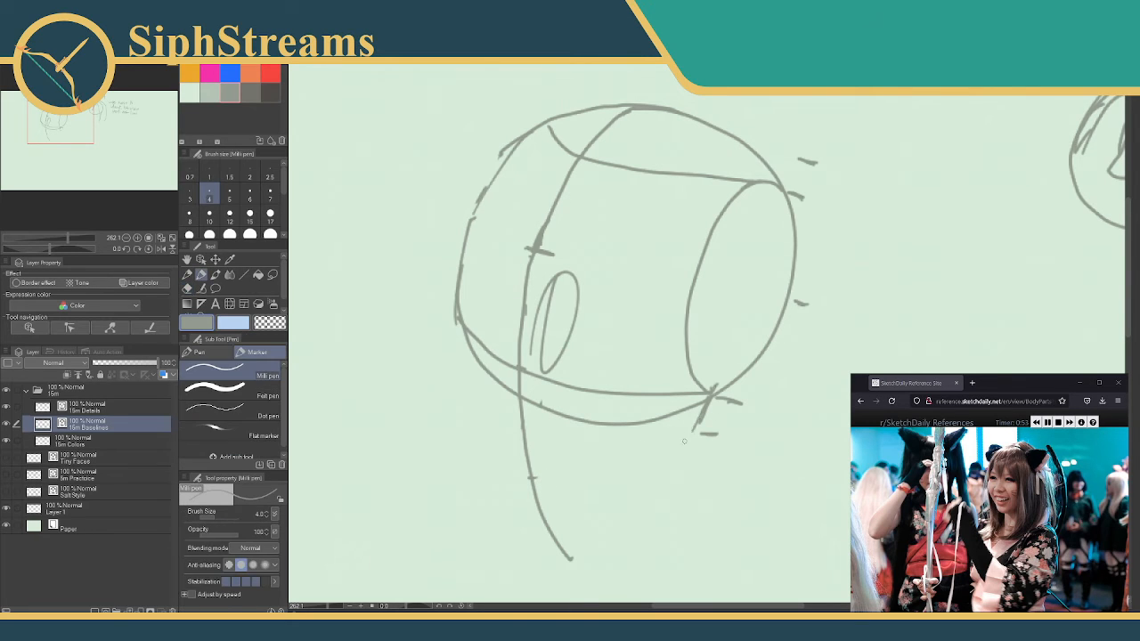
{"action": "left_click_drag", "start_coordinate": [777, 201], "coordinate": [712, 403]}
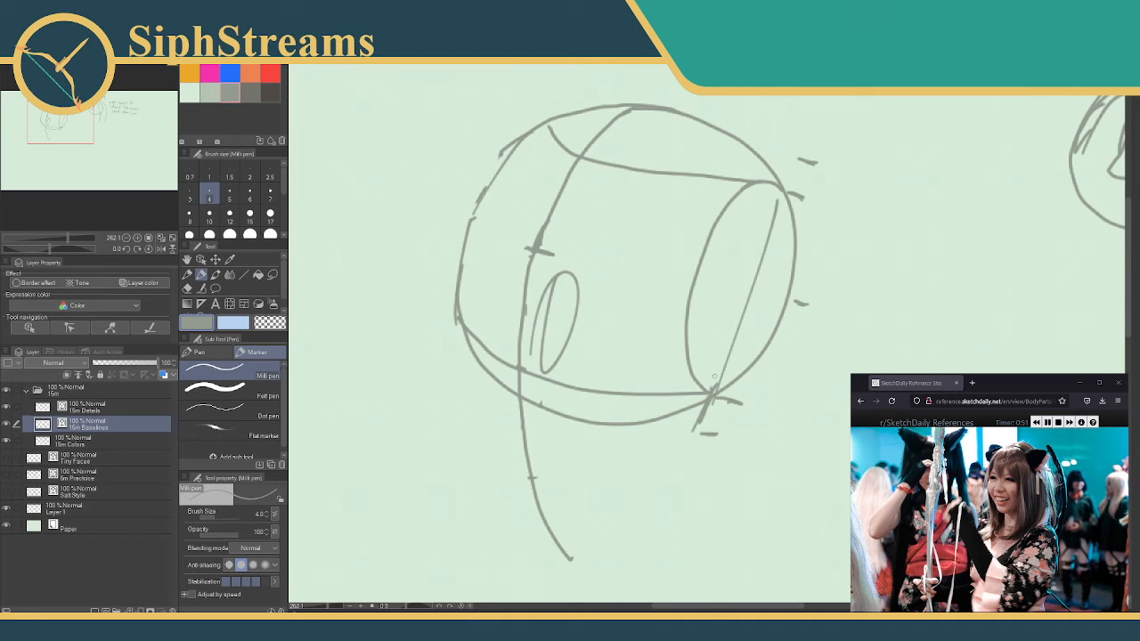
{"action": "left_click_drag", "start_coordinate": [700, 275], "coordinate": [812, 293]}
{"action": "left_click_drag", "start_coordinate": [697, 420], "coordinate": [688, 437]}
{"action": "mouse_move", "coordinate": [682, 439]}
{"action": "left_mouse_down"}
{"action": "mouse_move", "coordinate": [575, 506]}
{"action": "mouse_move", "coordinate": [545, 509]}
{"action": "left_mouse_up"}
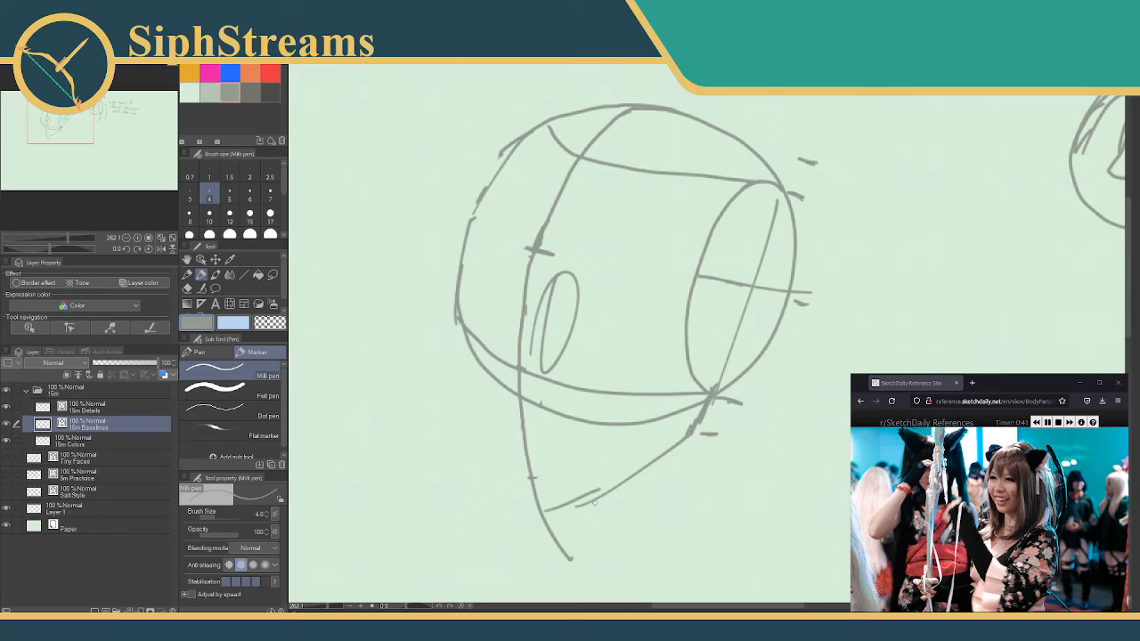
- Redraw the end of the lower jawline to the centre line and draw the far cheek contour down to the chin
{"action": "key", "text": "ctrl+z"}
{"action": "left_click_drag", "start_coordinate": [599, 493], "coordinate": [546, 515]}
{"action": "left_click_drag", "start_coordinate": [544, 514], "coordinate": [537, 513]}
{"action": "mouse_move", "coordinate": [456, 320]}
{"action": "left_mouse_down"}
{"action": "mouse_move", "coordinate": [499, 461]}
{"action": "mouse_move", "coordinate": [534, 520]}
{"action": "left_mouse_up"}
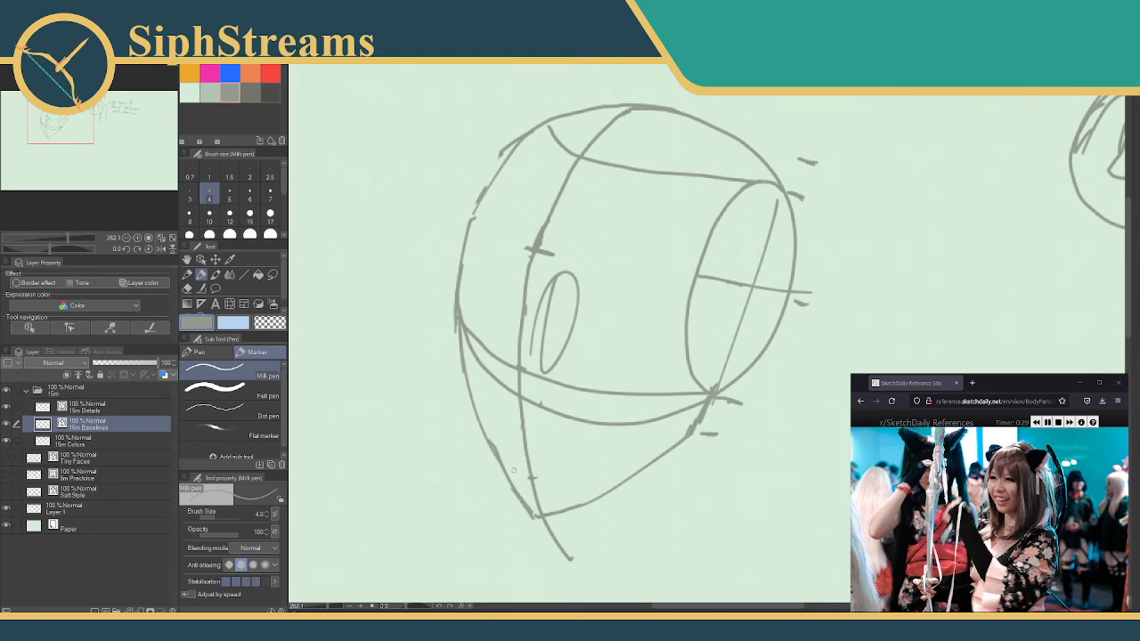
{"action": "mouse_move", "coordinate": [454, 290]}
{"action": "left_mouse_down"}
{"action": "mouse_move", "coordinate": [443, 349]}
{"action": "mouse_move", "coordinate": [459, 395]}
{"action": "mouse_move", "coordinate": [532, 514]}
{"action": "left_mouse_up"}
{"action": "key", "text": "ctrl+z"}
- Block in the nose profile and mouth guides around the centre line, and remove the spacing oval beside the nose
{"action": "mouse_move", "coordinate": [536, 247]}
{"action": "left_mouse_down"}
{"action": "mouse_move", "coordinate": [502, 316]}
{"action": "mouse_move", "coordinate": [497, 348]}
{"action": "mouse_move", "coordinate": [511, 358]}
{"action": "left_mouse_up"}
{"action": "mouse_move", "coordinate": [535, 403]}
{"action": "left_mouse_down"}
{"action": "mouse_move", "coordinate": [559, 446]}
{"action": "mouse_move", "coordinate": [581, 427]}
{"action": "left_mouse_up"}
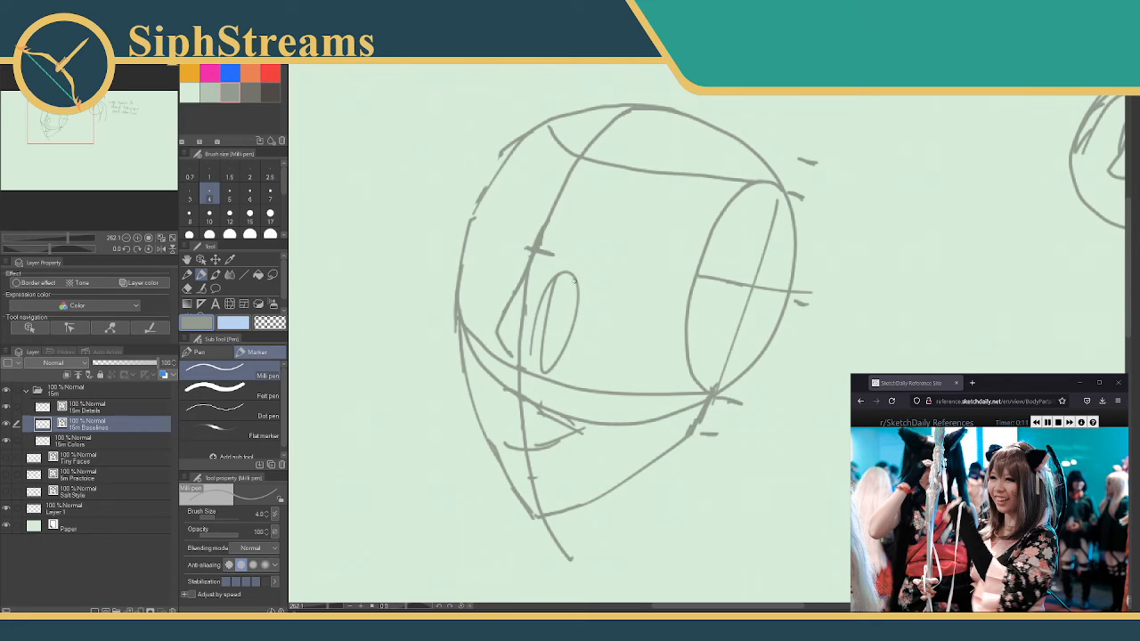
{"action": "key", "text": "ctrl+z"}
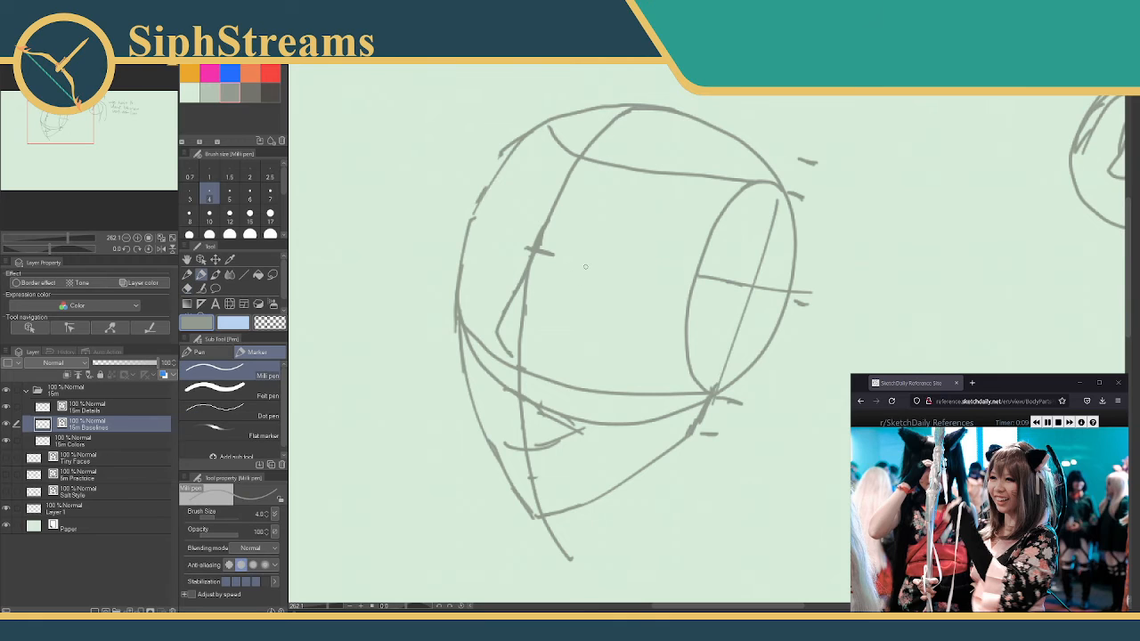
- Sketch short guide strokes for both eyebrows and eyes, and return to the previous reference photo
{"action": "left_click_drag", "start_coordinate": [559, 261], "coordinate": [636, 270]}
{"action": "left_click_drag", "start_coordinate": [481, 225], "coordinate": [522, 246]}
{"action": "left_click_drag", "start_coordinate": [561, 256], "coordinate": [625, 273]}
{"action": "left_click_drag", "start_coordinate": [560, 286], "coordinate": [580, 291]}
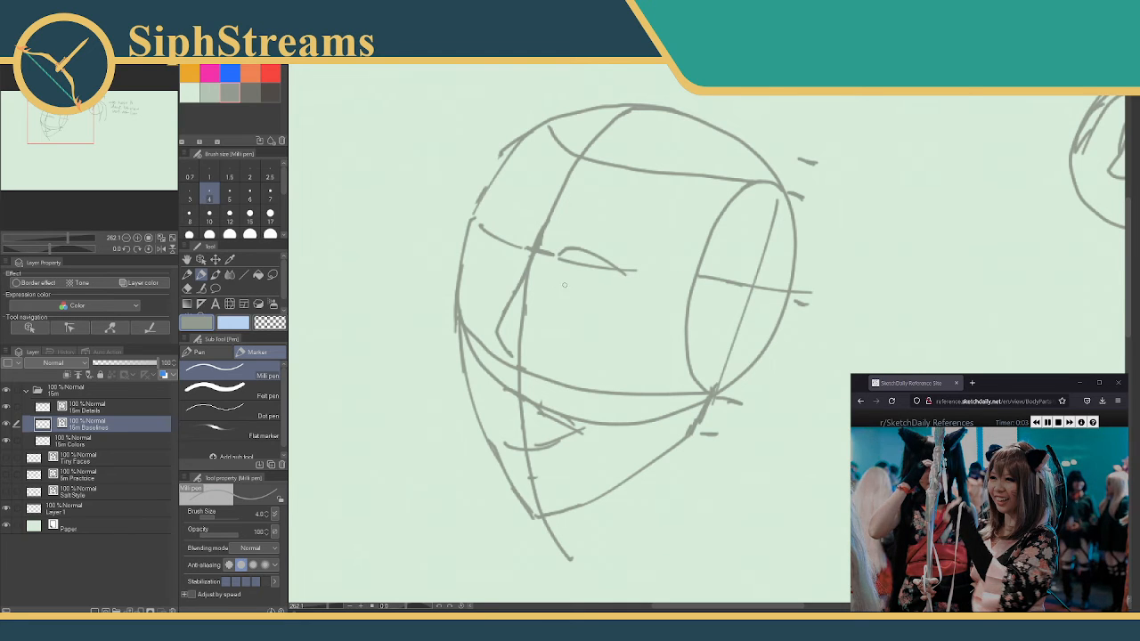
{"action": "left_click_drag", "start_coordinate": [480, 259], "coordinate": [505, 265]}
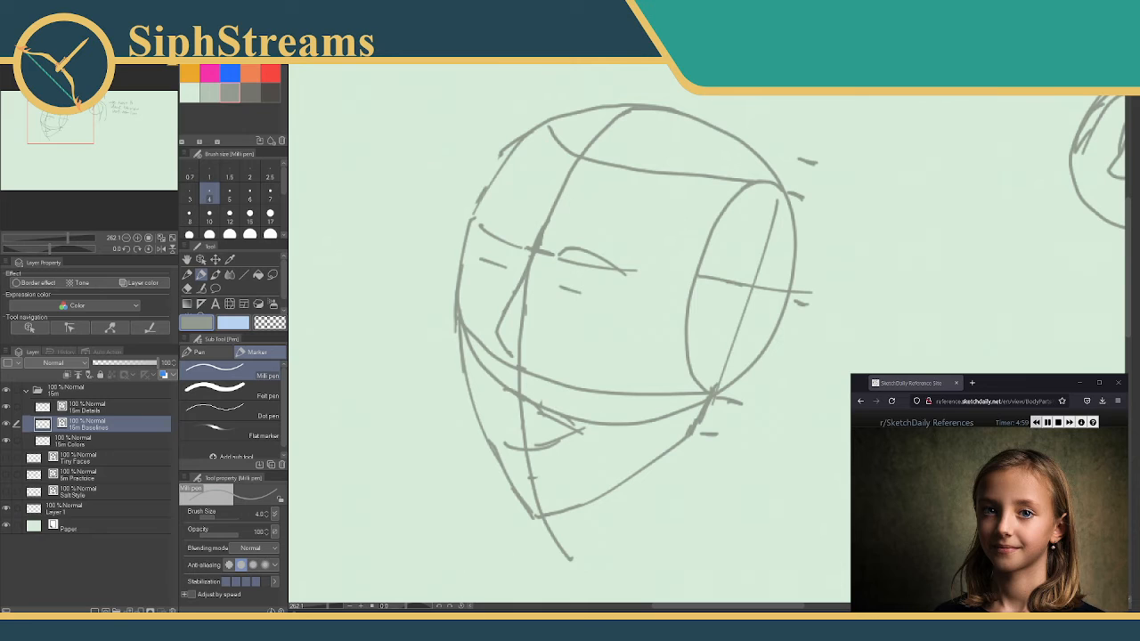
{"action": "left_click", "coordinate": [1037, 423]}
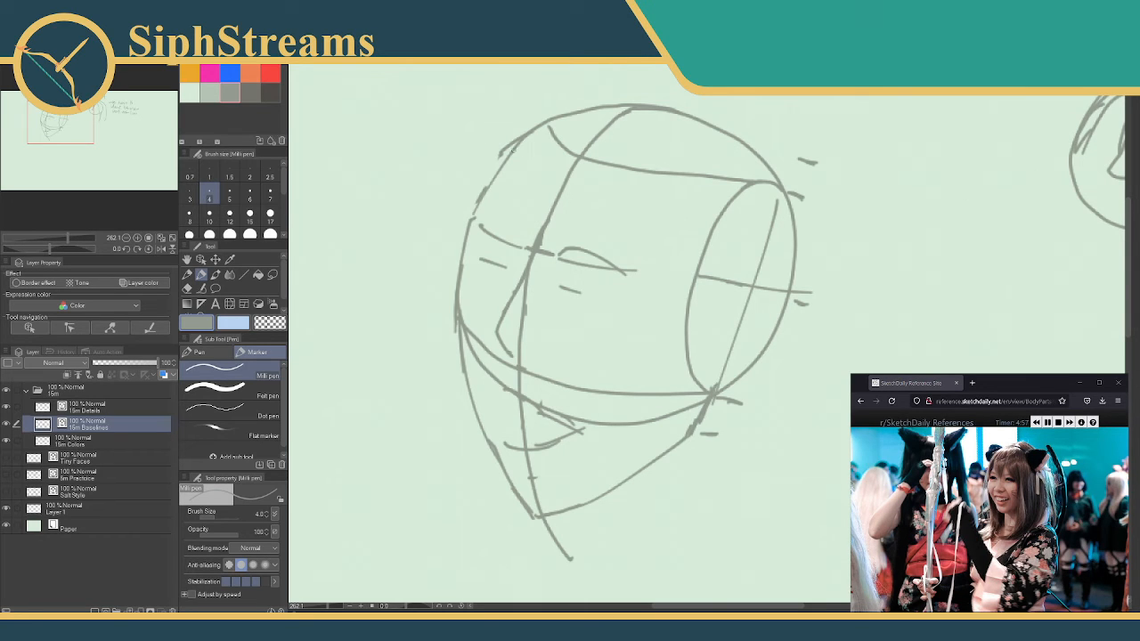
{"action": "left_click_drag", "start_coordinate": [481, 219], "coordinate": [515, 239]}
- Lower the 15m Baselines layer opacity to 44%, and set up a size 3 darker grey pen on the 15m Details layer
{"action": "left_click_drag", "start_coordinate": [129, 362], "coordinate": [121, 362]}
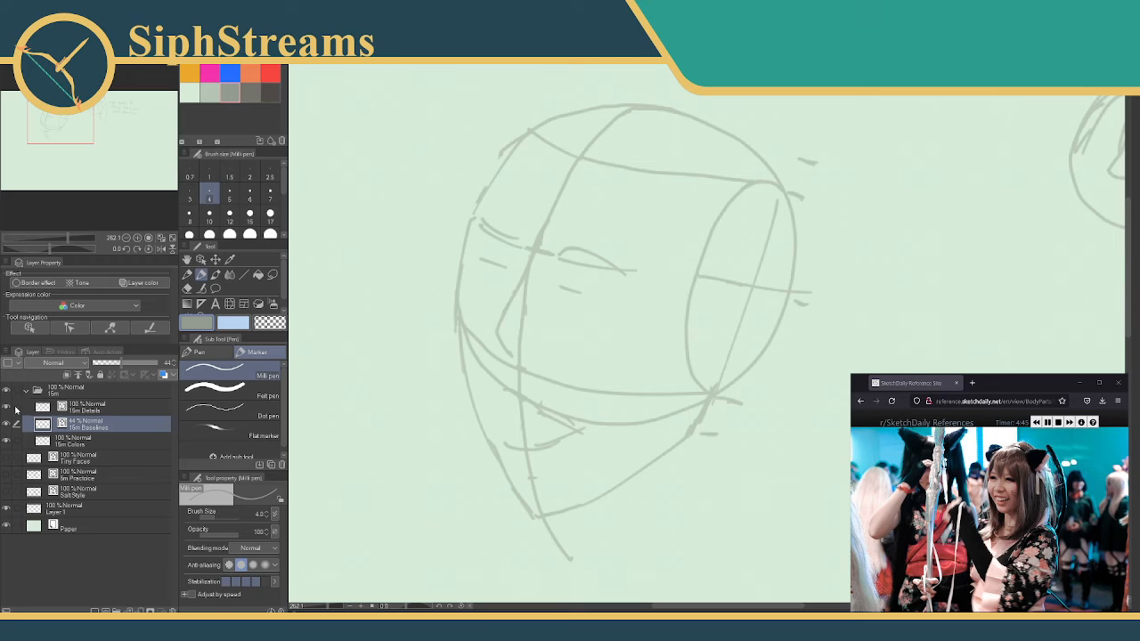
{"action": "left_click", "coordinate": [76, 408]}
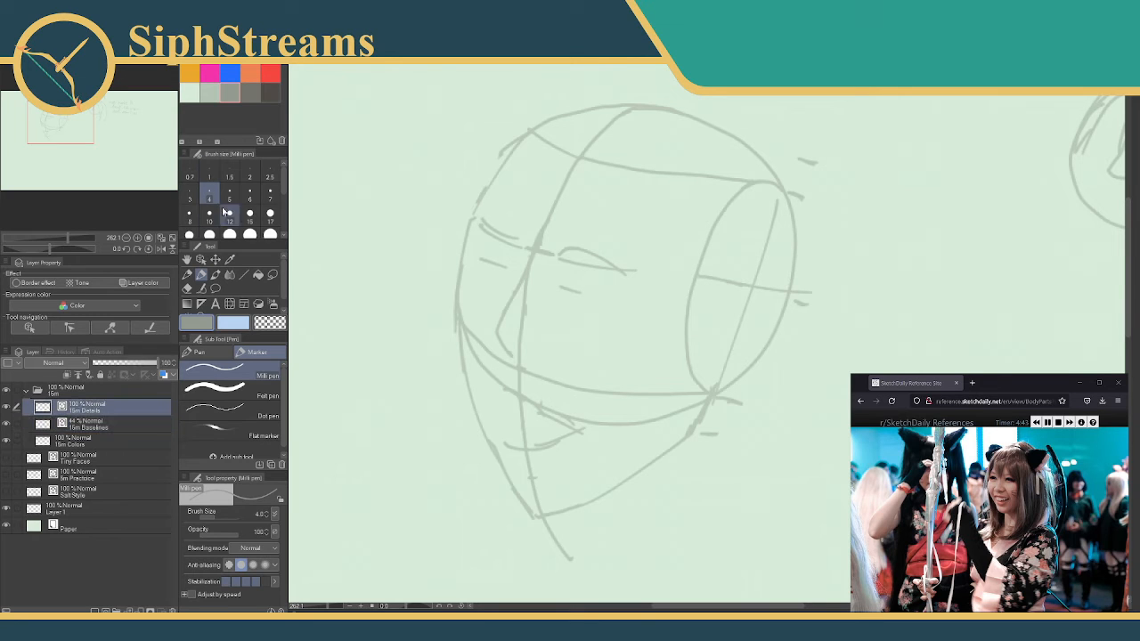
{"action": "left_click", "coordinate": [189, 196]}
{"action": "left_click", "coordinate": [250, 92]}
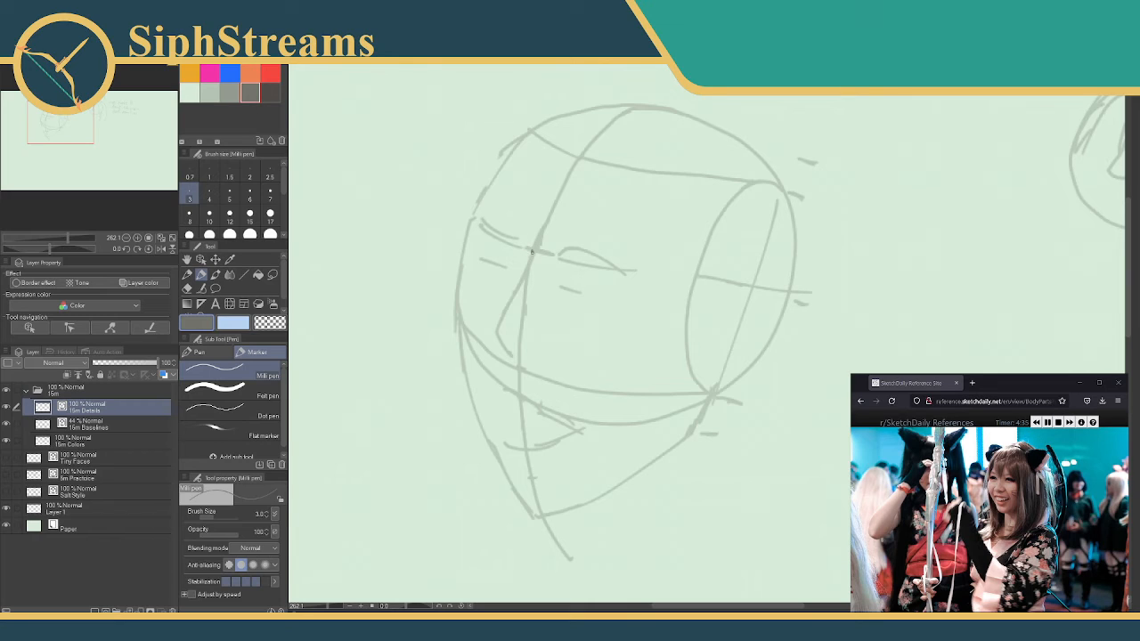
- Draw the nose in darker line over the guide, from the bridge down to the tip and near nostril
{"action": "left_click_drag", "start_coordinate": [532, 252], "coordinate": [521, 274]}
{"action": "key", "text": "ctrl+z"}
{"action": "mouse_move", "coordinate": [532, 254]}
{"action": "left_mouse_down"}
{"action": "mouse_move", "coordinate": [494, 317]}
{"action": "mouse_move", "coordinate": [500, 345]}
{"action": "mouse_move", "coordinate": [513, 355]}
{"action": "mouse_move", "coordinate": [504, 334]}
{"action": "mouse_move", "coordinate": [513, 347]}
{"action": "left_mouse_up"}
{"action": "key", "text": "ctrl+z"}
{"action": "key", "text": "ctrl+z"}
{"action": "key", "text": "ctrl+z"}
{"action": "left_click_drag", "start_coordinate": [537, 321], "coordinate": [532, 344]}
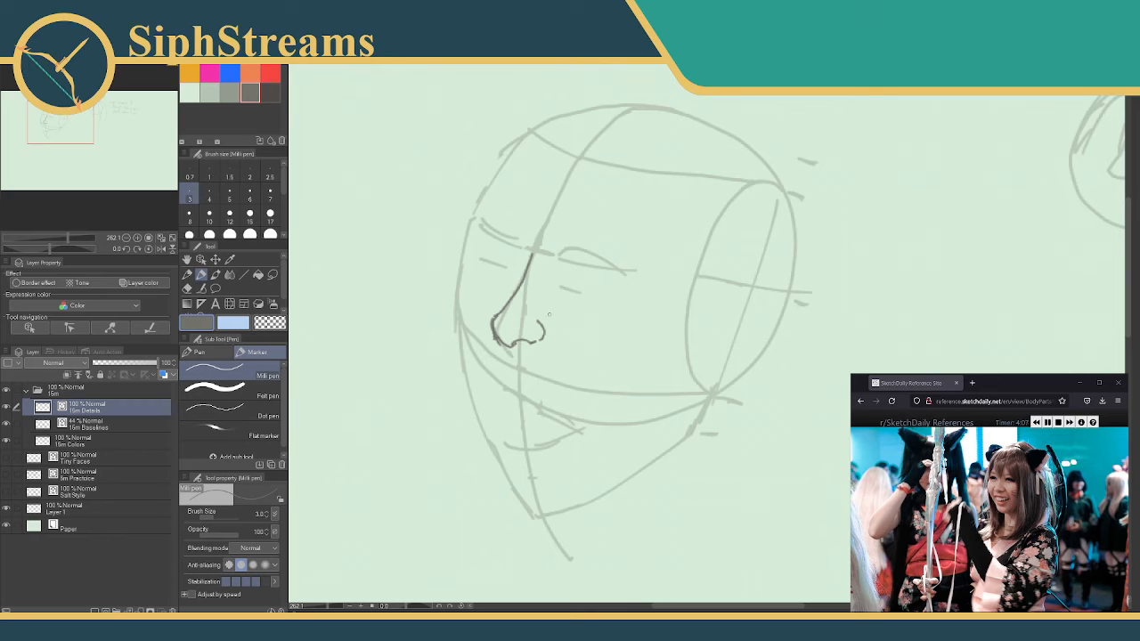
- Try smile fold lines from both sides of the nose down around the mouth, and undo them
{"action": "left_click_drag", "start_coordinate": [544, 316], "coordinate": [588, 394]}
{"action": "left_click_drag", "start_coordinate": [592, 412], "coordinate": [586, 449]}
{"action": "mouse_move", "coordinate": [488, 318]}
{"action": "left_mouse_down"}
{"action": "mouse_move", "coordinate": [466, 390]}
{"action": "mouse_move", "coordinate": [505, 453]}
{"action": "left_mouse_up"}
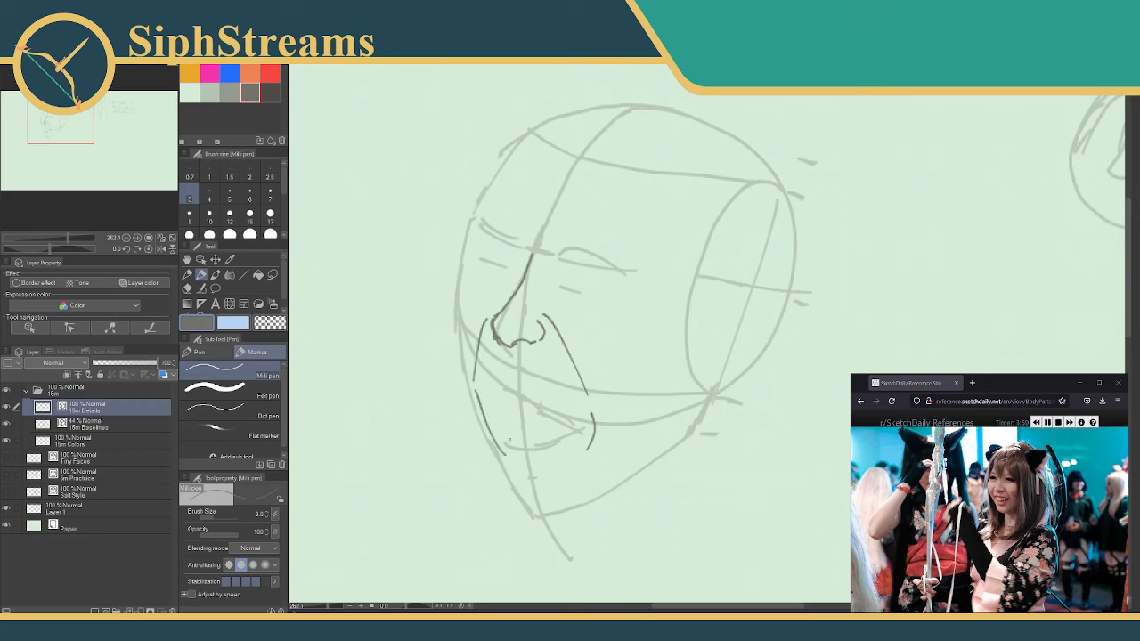
{"action": "key", "text": "ctrl+z"}
{"action": "key", "text": "ctrl+z"}
{"action": "key", "text": "ctrl+z"}
{"action": "key", "text": "ctrl+z"}
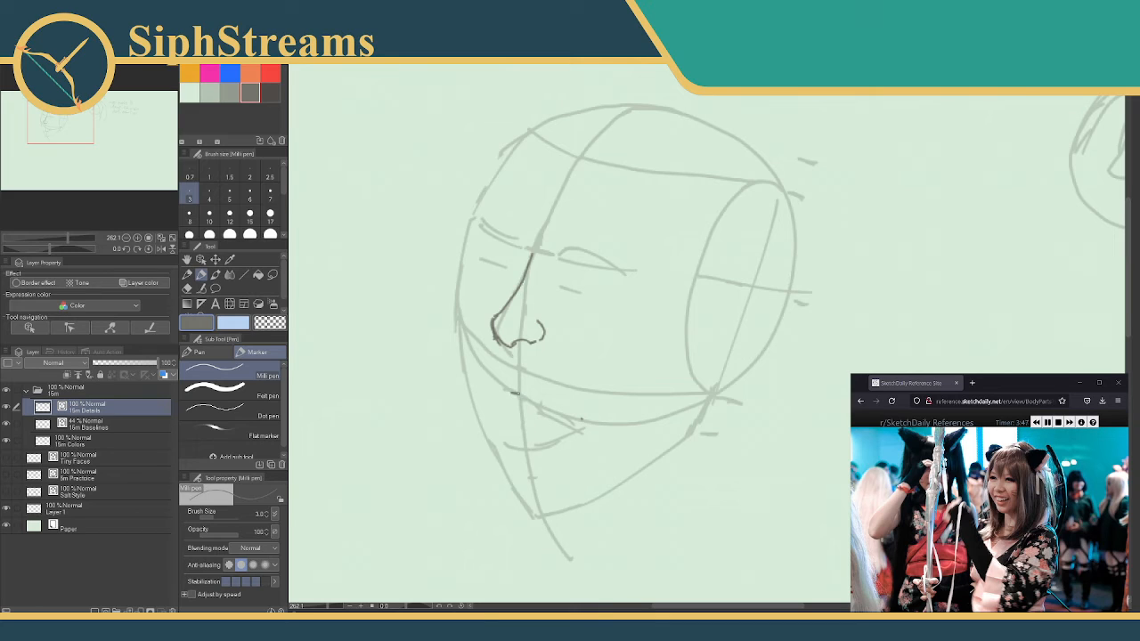
- Outline the open smiling mouth over the mouth guides as a closed shape tapering to the near corner
{"action": "left_click_drag", "start_coordinate": [514, 392], "coordinate": [576, 429]}
{"action": "left_click_drag", "start_coordinate": [572, 429], "coordinate": [504, 446]}
{"action": "left_click_drag", "start_coordinate": [496, 398], "coordinate": [508, 447]}
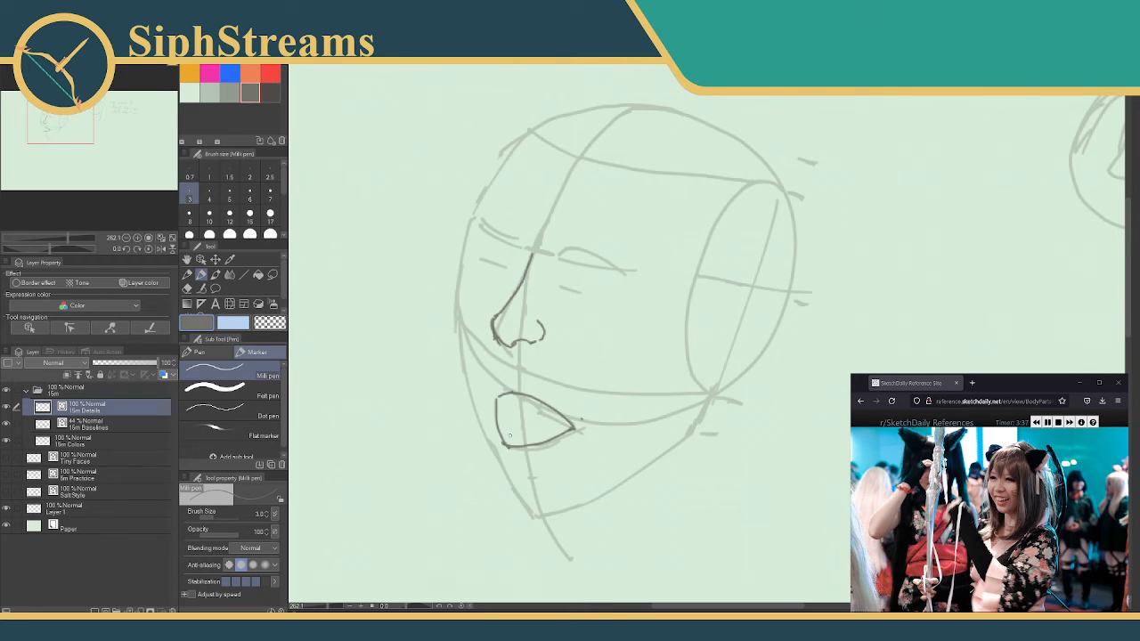
- Sketch small explanatory shapes in the empty space beside the face: an almond, a circle and a flat-based wedge
{"action": "mouse_move", "coordinate": [339, 412]}
{"action": "left_mouse_down"}
{"action": "mouse_move", "coordinate": [386, 430]}
{"action": "mouse_move", "coordinate": [431, 426]}
{"action": "left_mouse_up"}
{"action": "key", "text": "e"}
{"action": "left_click", "coordinate": [426, 430]}
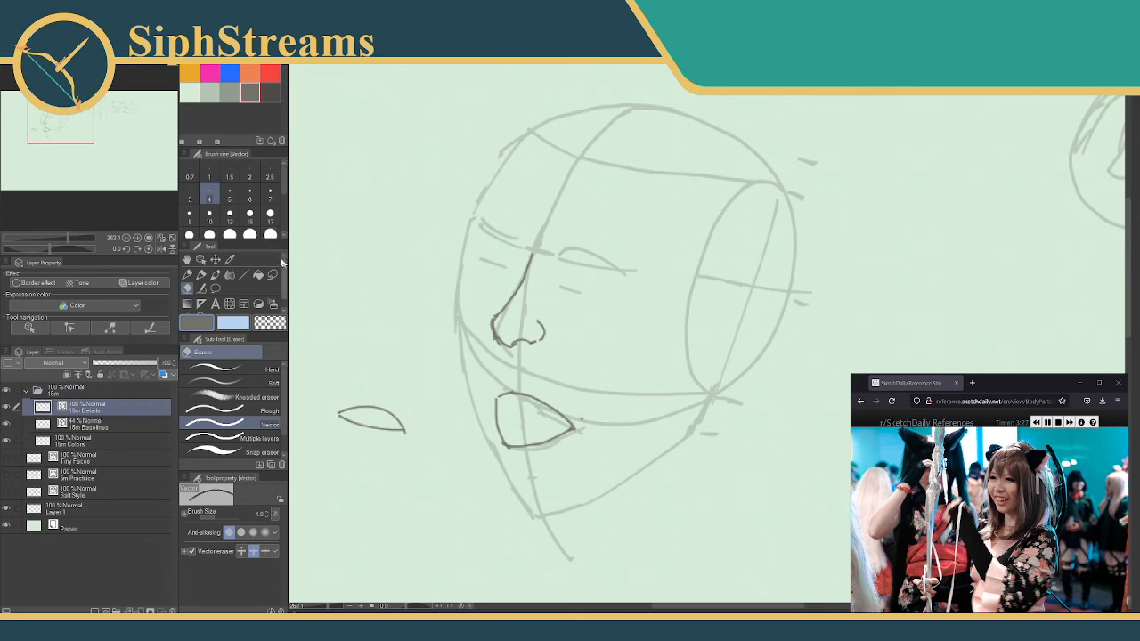
{"action": "left_click", "coordinate": [201, 275]}
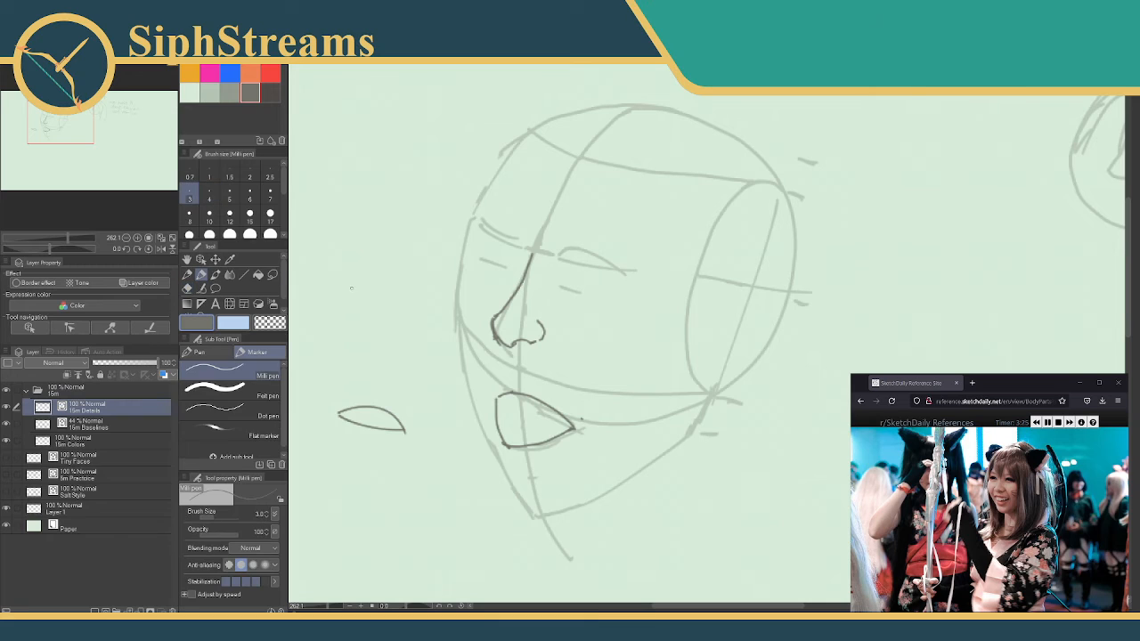
{"action": "mouse_move", "coordinate": [355, 288]}
{"action": "left_mouse_down"}
{"action": "mouse_move", "coordinate": [381, 312]}
{"action": "mouse_move", "coordinate": [360, 285]}
{"action": "left_mouse_up"}
{"action": "mouse_move", "coordinate": [326, 243]}
{"action": "left_mouse_down"}
{"action": "mouse_move", "coordinate": [319, 278]}
{"action": "mouse_move", "coordinate": [370, 276]}
{"action": "left_mouse_up"}
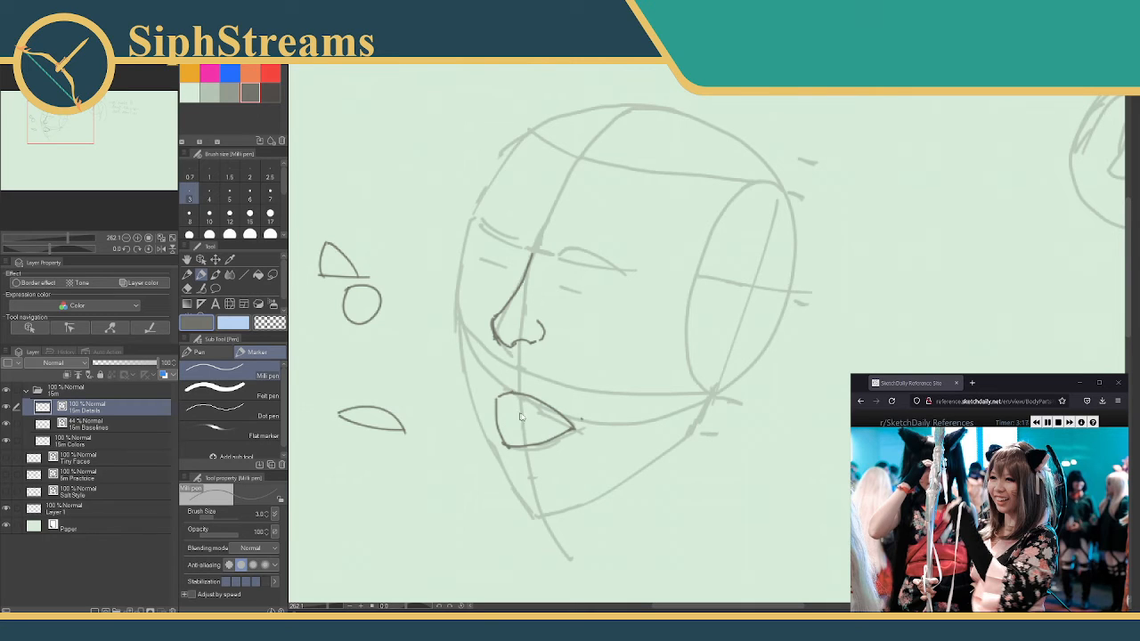
{"action": "key", "text": "ctrl+z"}
{"action": "left_click_drag", "start_coordinate": [321, 276], "coordinate": [366, 277]}
- Erase part of the mouth outline's far side and try redrawing its lower corner
{"action": "key", "text": "e"}
{"action": "mouse_move", "coordinate": [501, 438]}
{"action": "left_mouse_down"}
{"action": "mouse_move", "coordinate": [497, 396]}
{"action": "mouse_move", "coordinate": [511, 397]}
{"action": "left_mouse_up"}
{"action": "key", "text": "p"}
{"action": "mouse_move", "coordinate": [503, 439]}
{"action": "left_mouse_down"}
{"action": "mouse_move", "coordinate": [499, 393]}
{"action": "mouse_move", "coordinate": [514, 394]}
{"action": "mouse_move", "coordinate": [491, 392]}
{"action": "mouse_move", "coordinate": [499, 424]}
{"action": "left_mouse_up"}
{"action": "key", "text": "ctrl+z"}
- Draw two curved lines across the inside of the mouth for the teeth and lower lip, redoing unsatisfactory strokes
{"action": "mouse_move", "coordinate": [497, 413]}
{"action": "left_mouse_down"}
{"action": "mouse_move", "coordinate": [561, 422]}
{"action": "mouse_move", "coordinate": [537, 431]}
{"action": "mouse_move", "coordinate": [576, 430]}
{"action": "left_mouse_up"}
{"action": "key", "text": "ctrl+z"}
{"action": "key", "text": "ctrl+z"}
{"action": "key", "text": "ctrl+z"}
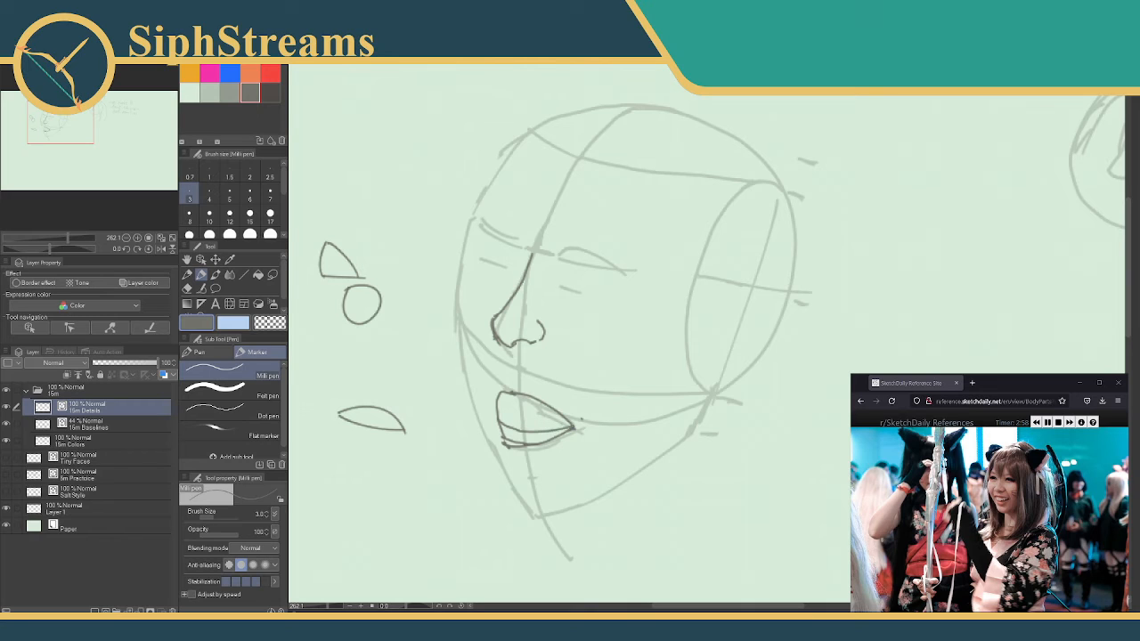
{"action": "key", "text": "ctrl+z"}
{"action": "left_click_drag", "start_coordinate": [499, 422], "coordinate": [573, 426]}
{"action": "left_click_drag", "start_coordinate": [502, 432], "coordinate": [560, 436]}
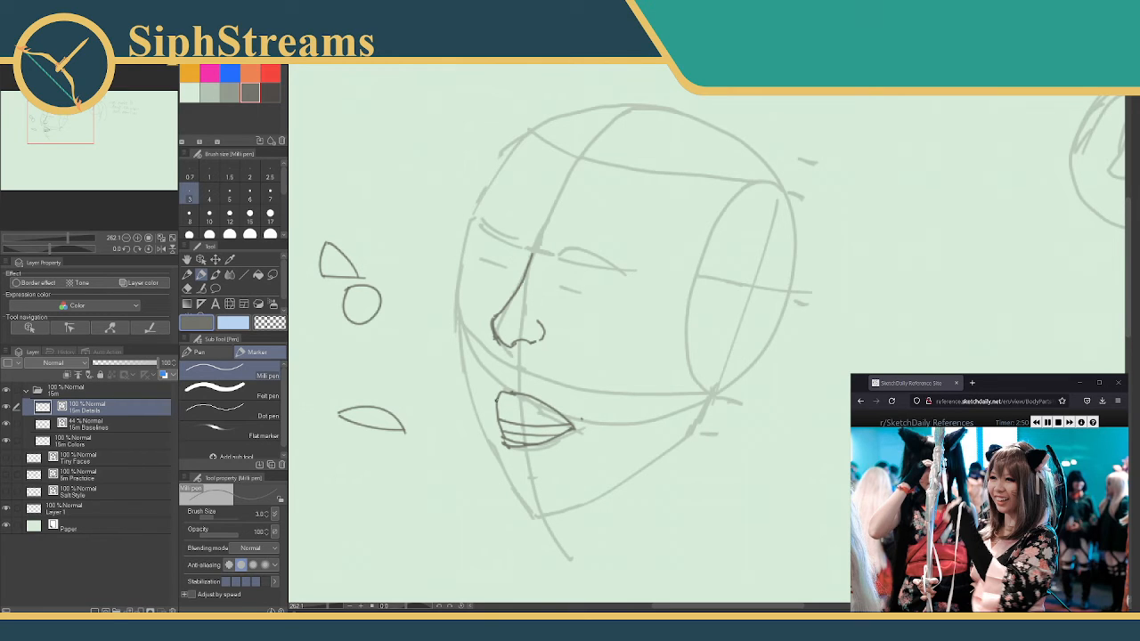
- Flatten the mouth's upper edge, erase the old arched edge, and redraw the lower lip line
{"action": "left_click_drag", "start_coordinate": [495, 399], "coordinate": [570, 424]}
{"action": "key", "text": "e"}
{"action": "left_click_drag", "start_coordinate": [508, 398], "coordinate": [551, 401]}
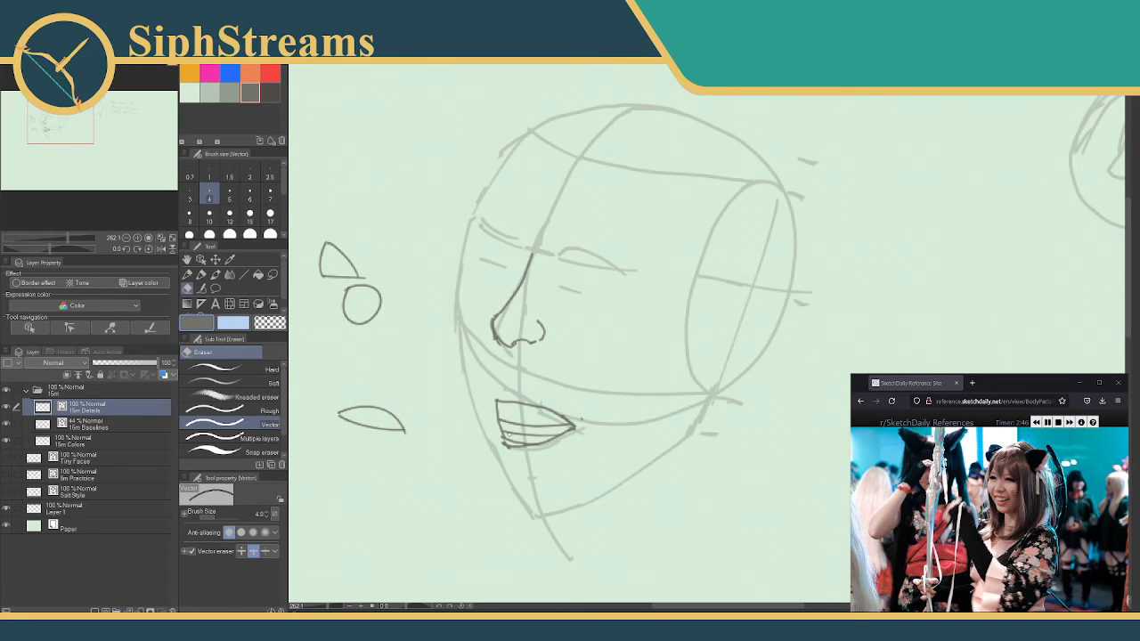
{"action": "mouse_move", "coordinate": [510, 437]}
{"action": "left_mouse_down"}
{"action": "mouse_move", "coordinate": [537, 436]}
{"action": "mouse_move", "coordinate": [514, 445]}
{"action": "mouse_move", "coordinate": [525, 448]}
{"action": "mouse_move", "coordinate": [573, 430]}
{"action": "left_mouse_up"}
{"action": "key", "text": "p"}
{"action": "key", "text": "ctrl+z"}
{"action": "key", "text": "ctrl+z"}
{"action": "left_click_drag", "start_coordinate": [503, 433], "coordinate": [574, 431]}
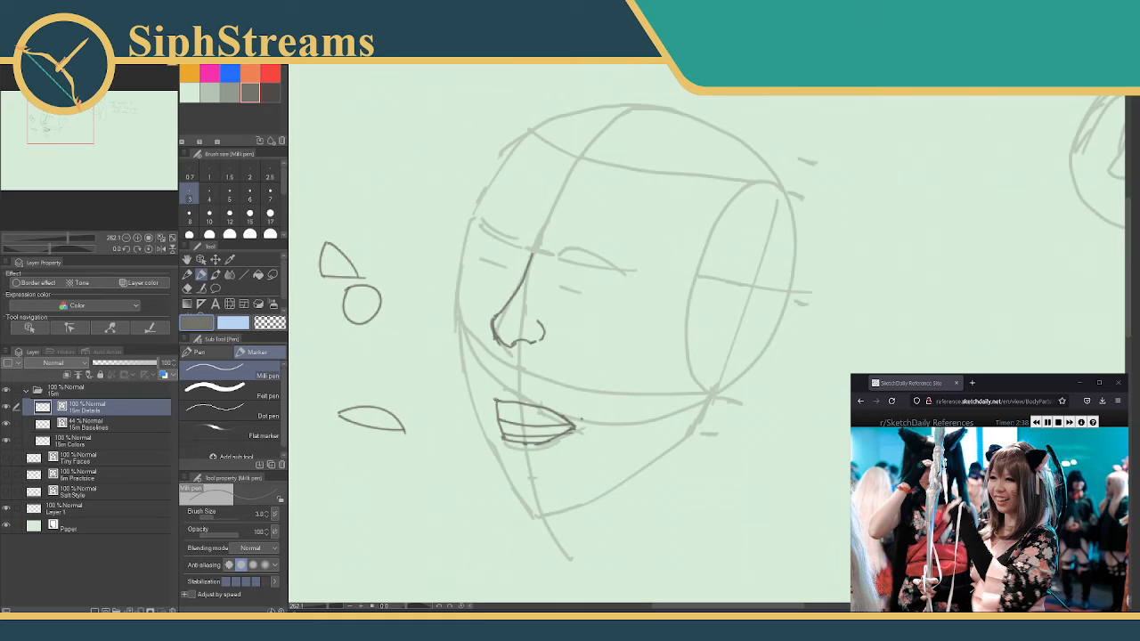
- Refine the mouth's far corner and inner lines by alternately redrawing and erasing small strokes
{"action": "mouse_move", "coordinate": [492, 396]}
{"action": "left_mouse_down"}
{"action": "mouse_move", "coordinate": [501, 435]}
{"action": "mouse_move", "coordinate": [516, 437]}
{"action": "left_mouse_up"}
{"action": "key", "text": "ctrl+z"}
{"action": "key", "text": "e"}
{"action": "key", "text": "p"}
{"action": "key", "text": "e"}
{"action": "key", "text": "p"}
{"action": "key", "text": "e"}
{"action": "key", "text": "p"}
{"action": "key", "text": "e"}
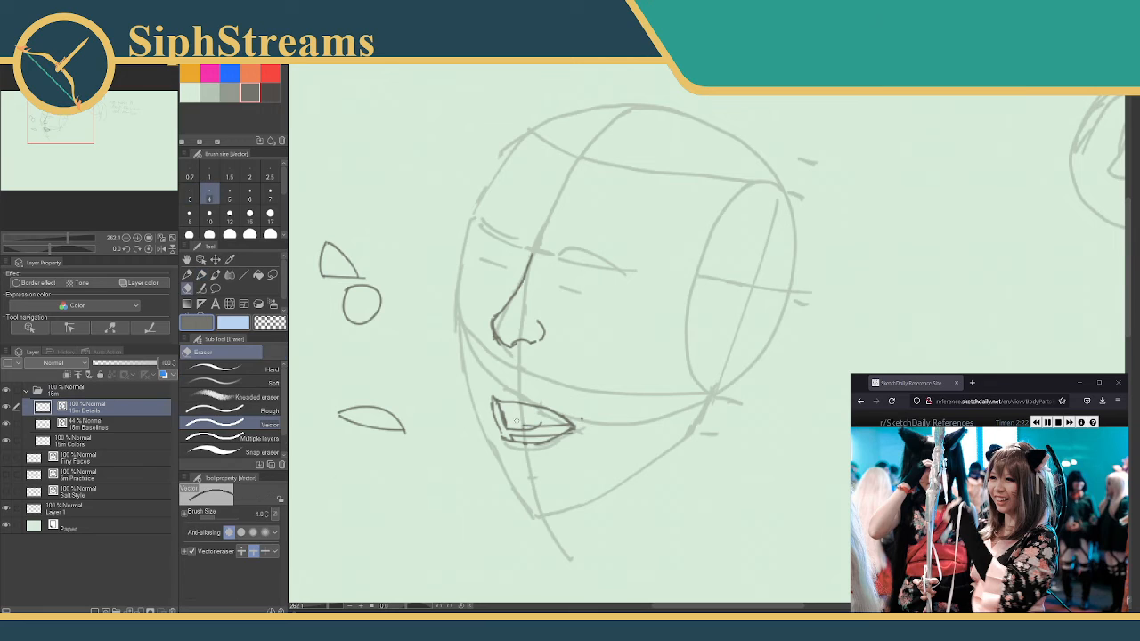
{"action": "key", "text": "p"}
- Rework the tip of the nose and erase the excess strokes around it
{"action": "mouse_move", "coordinate": [593, 283]}
{"action": "left_mouse_down"}
{"action": "mouse_move", "coordinate": [590, 257]}
{"action": "mouse_move", "coordinate": [544, 349]}
{"action": "mouse_move", "coordinate": [501, 360]}
{"action": "left_mouse_up"}
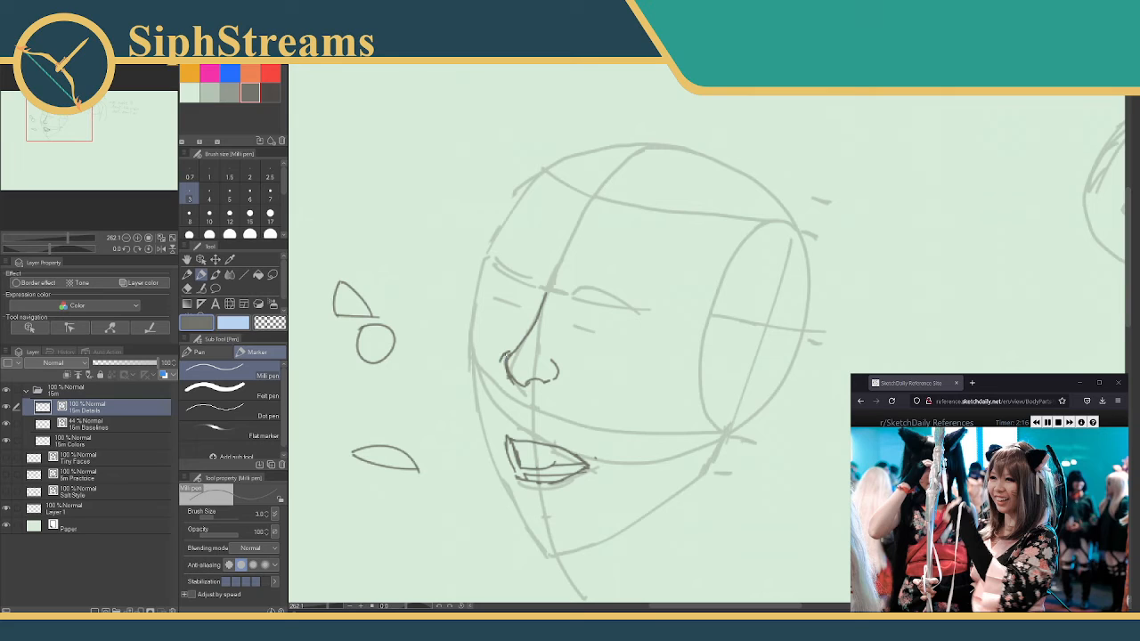
{"action": "key", "text": "ctrl+z"}
{"action": "left_click_drag", "start_coordinate": [505, 357], "coordinate": [500, 372]}
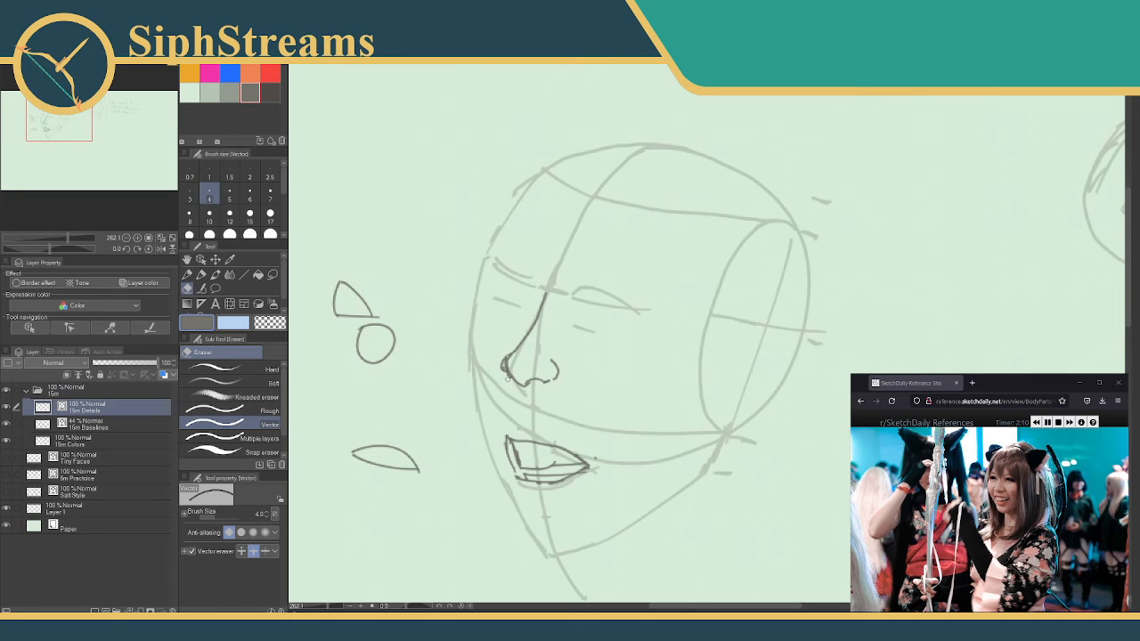
- Draw the near eye as a curved closed lid line and outline the arched near eyebrow above it
{"action": "scroll", "coordinate": [559, 324], "scroll_direction": "up", "scroll_amount": 1}
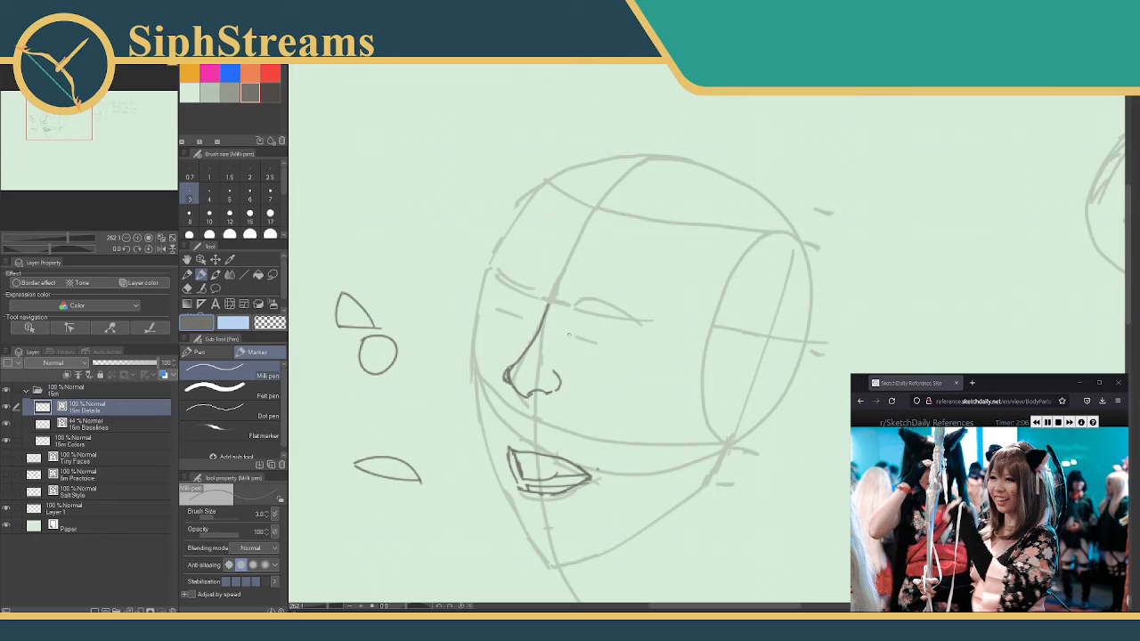
{"action": "left_click_drag", "start_coordinate": [574, 339], "coordinate": [589, 351]}
{"action": "key", "text": "ctrl+z"}
{"action": "mouse_move", "coordinate": [571, 325]}
{"action": "left_mouse_down"}
{"action": "mouse_move", "coordinate": [565, 333]}
{"action": "mouse_move", "coordinate": [611, 326]}
{"action": "mouse_move", "coordinate": [628, 338]}
{"action": "left_mouse_up"}
{"action": "mouse_move", "coordinate": [572, 304]}
{"action": "left_mouse_down"}
{"action": "mouse_move", "coordinate": [626, 315]}
{"action": "mouse_move", "coordinate": [571, 307]}
{"action": "mouse_move", "coordinate": [609, 298]}
{"action": "mouse_move", "coordinate": [640, 324]}
{"action": "left_mouse_up"}
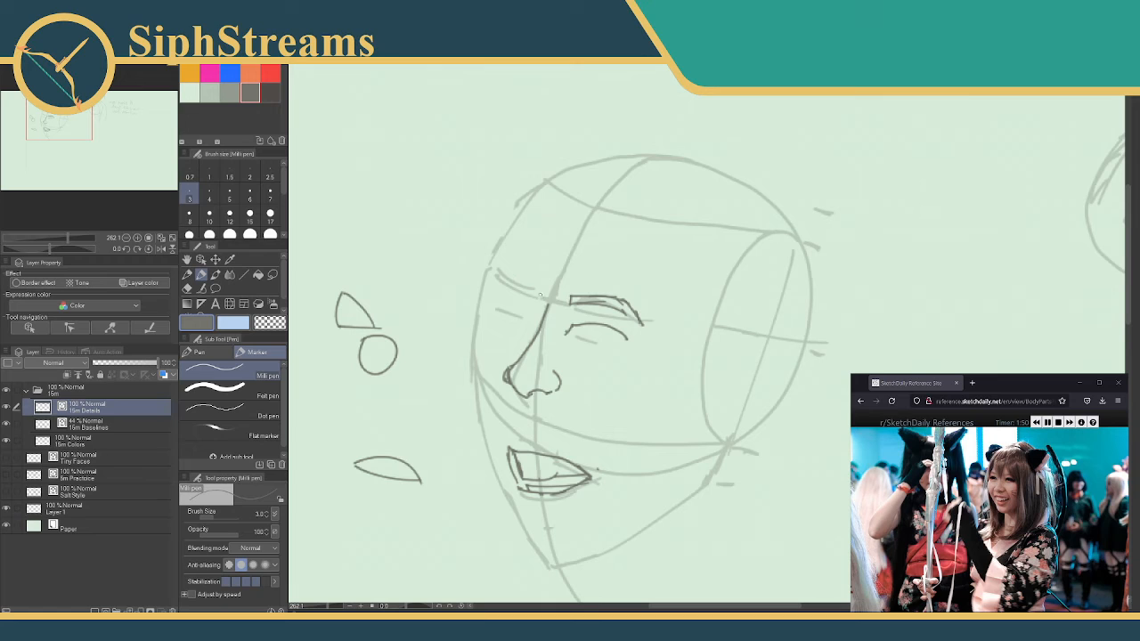
- Draw the far eyebrow and the face contour from the brow down to the start of the cheek, undoing stray strokes
{"action": "mouse_move", "coordinate": [534, 293]}
{"action": "left_mouse_down"}
{"action": "mouse_move", "coordinate": [513, 269]}
{"action": "mouse_move", "coordinate": [527, 289]}
{"action": "mouse_move", "coordinate": [517, 292]}
{"action": "mouse_move", "coordinate": [535, 291]}
{"action": "mouse_move", "coordinate": [494, 270]}
{"action": "mouse_move", "coordinate": [521, 275]}
{"action": "mouse_move", "coordinate": [486, 271]}
{"action": "mouse_move", "coordinate": [463, 355]}
{"action": "left_mouse_up"}
{"action": "key", "text": "ctrl+z"}
{"action": "key", "text": "ctrl+z"}
{"action": "key", "text": "ctrl+z"}
{"action": "key", "text": "ctrl+z"}
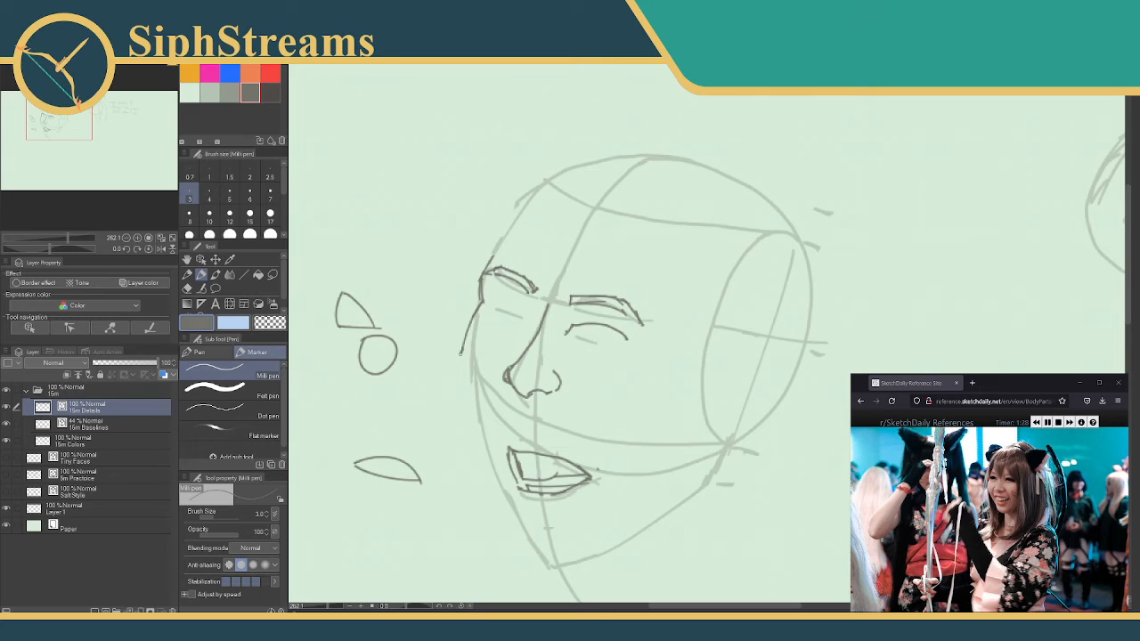
- Draw the far cheek contour curving from below the eye socket down to the mouth's far side
{"action": "left_click_drag", "start_coordinate": [460, 355], "coordinate": [475, 402]}
{"action": "key", "text": "ctrl+z"}
{"action": "left_click_drag", "start_coordinate": [461, 351], "coordinate": [464, 403]}
{"action": "mouse_move", "coordinate": [474, 481]}
{"action": "left_mouse_down"}
{"action": "mouse_move", "coordinate": [465, 347]}
{"action": "mouse_move", "coordinate": [463, 379]}
{"action": "mouse_move", "coordinate": [515, 430]}
{"action": "left_mouse_up"}
{"action": "left_click_drag", "start_coordinate": [450, 297], "coordinate": [495, 383]}
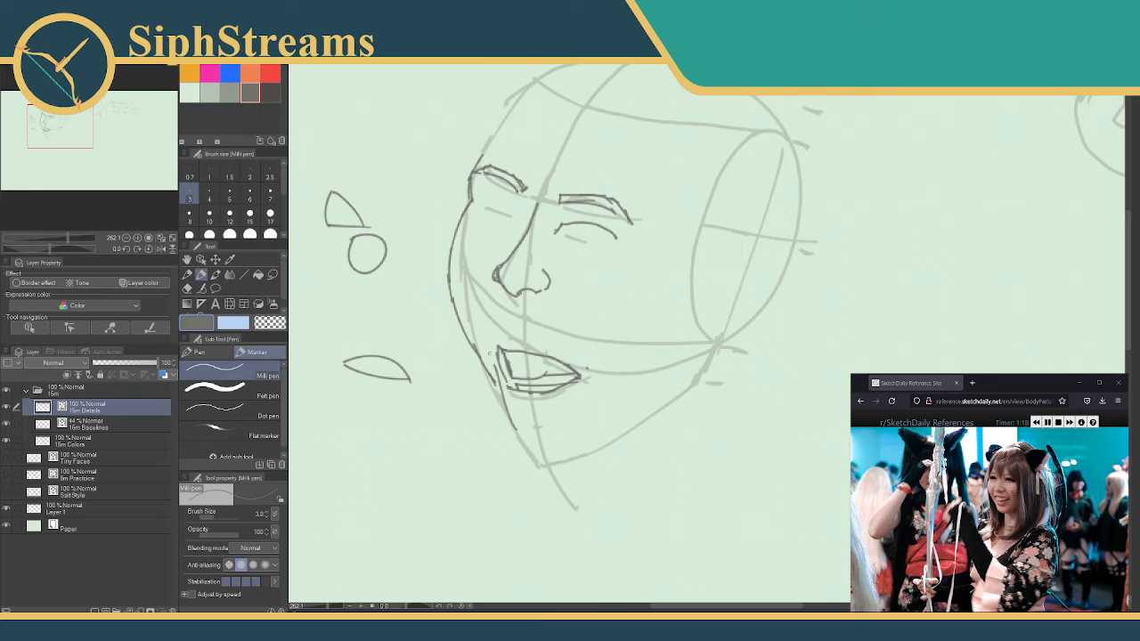
- Mark the far cheek crease and draw the chin contour below the mouth, undoing the extra strokes
{"action": "mouse_move", "coordinate": [492, 342]}
{"action": "left_mouse_down"}
{"action": "mouse_move", "coordinate": [491, 321]}
{"action": "mouse_move", "coordinate": [506, 420]}
{"action": "mouse_move", "coordinate": [532, 449]}
{"action": "mouse_move", "coordinate": [700, 399]}
{"action": "left_mouse_up"}
{"action": "key", "text": "ctrl+z"}
{"action": "key", "text": "ctrl+z"}
{"action": "key", "text": "ctrl+z"}
- Draw the near jawline from the chin up toward the side ellipse's base, redoing the stroke until it fits
{"action": "left_click_drag", "start_coordinate": [542, 448], "coordinate": [678, 382]}
{"action": "key", "text": "ctrl+z"}
{"action": "left_click_drag", "start_coordinate": [542, 449], "coordinate": [666, 390]}
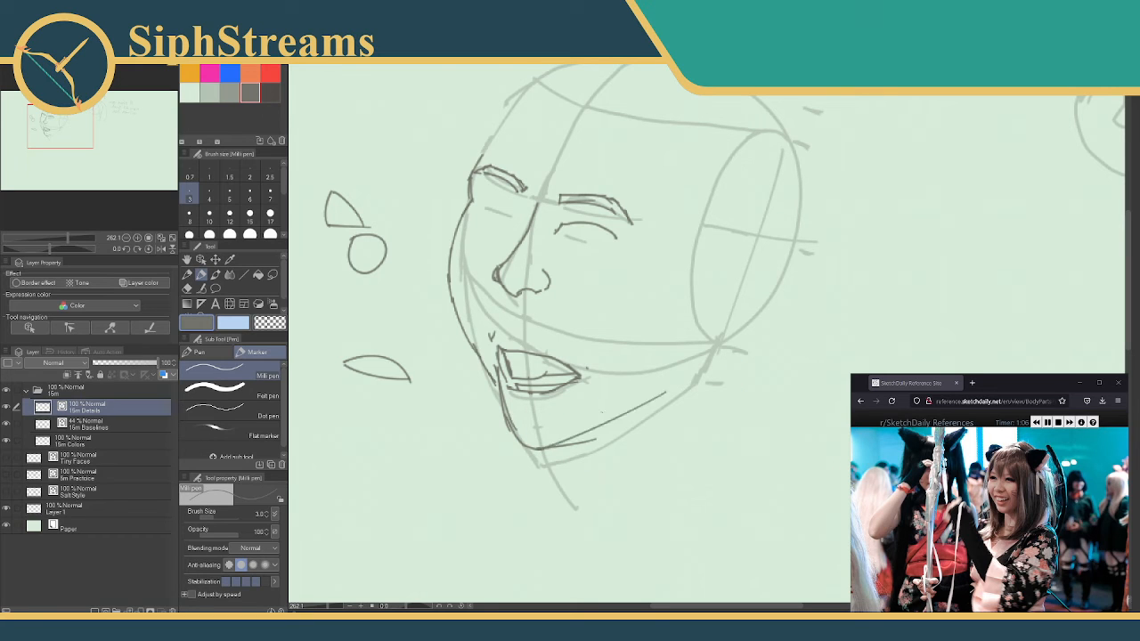
{"action": "key", "text": "ctrl+z"}
{"action": "left_click_drag", "start_coordinate": [542, 448], "coordinate": [723, 355]}
{"action": "key", "text": "ctrl+z"}
{"action": "left_click_drag", "start_coordinate": [542, 448], "coordinate": [699, 351]}
- Draw the fringe strands rising from between the eyebrows and the far hair outline curving down to the far brow
{"action": "left_click_drag", "start_coordinate": [454, 228], "coordinate": [494, 270]}
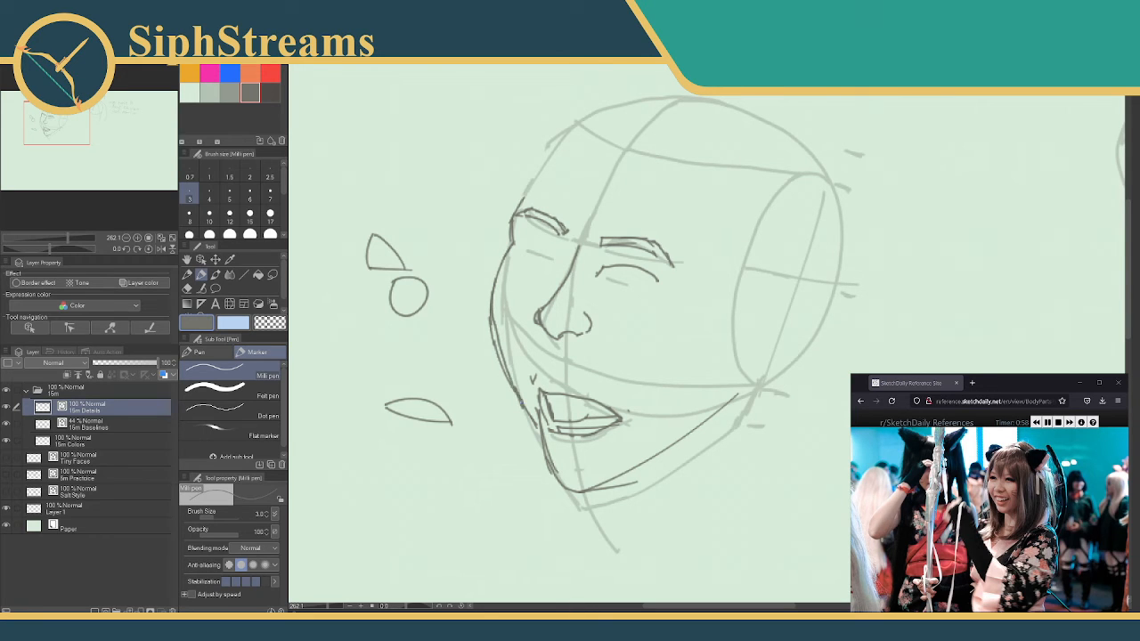
{"action": "key", "text": "e"}
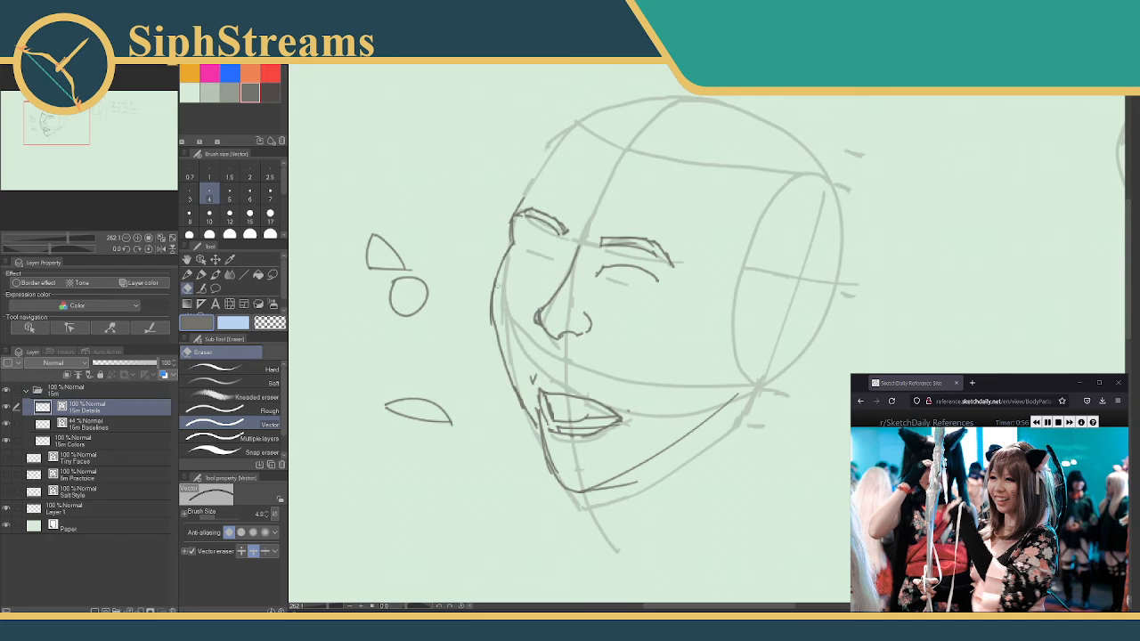
{"action": "key", "text": "p"}
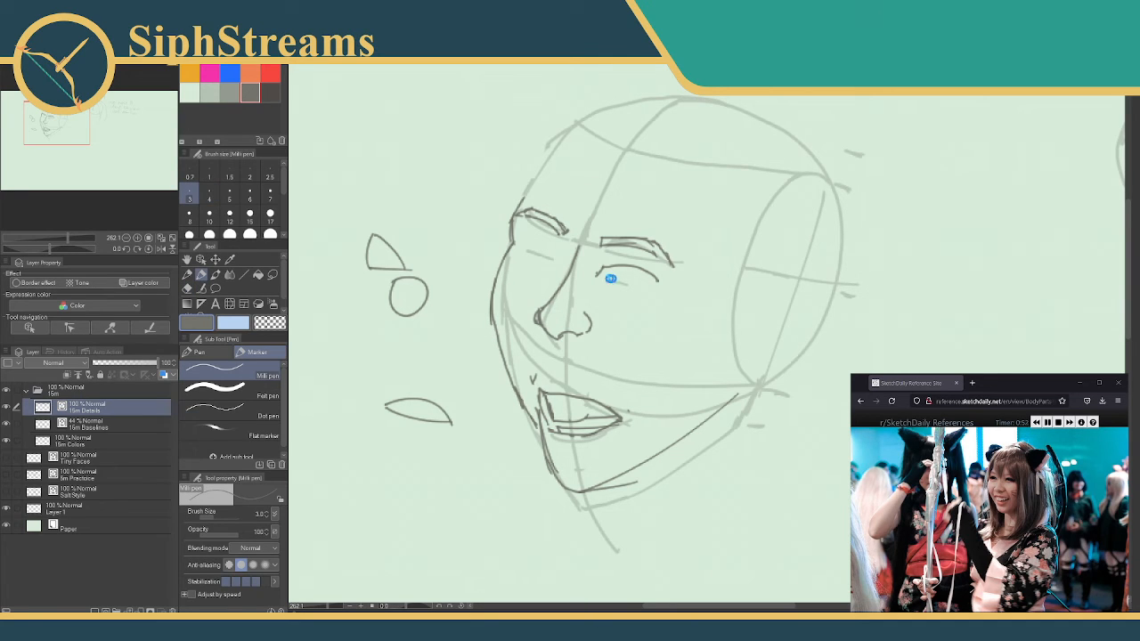
{"action": "mouse_move", "coordinate": [703, 295]}
{"action": "left_mouse_down"}
{"action": "mouse_move", "coordinate": [656, 285]}
{"action": "mouse_move", "coordinate": [656, 296]}
{"action": "mouse_move", "coordinate": [687, 302]}
{"action": "left_mouse_up"}
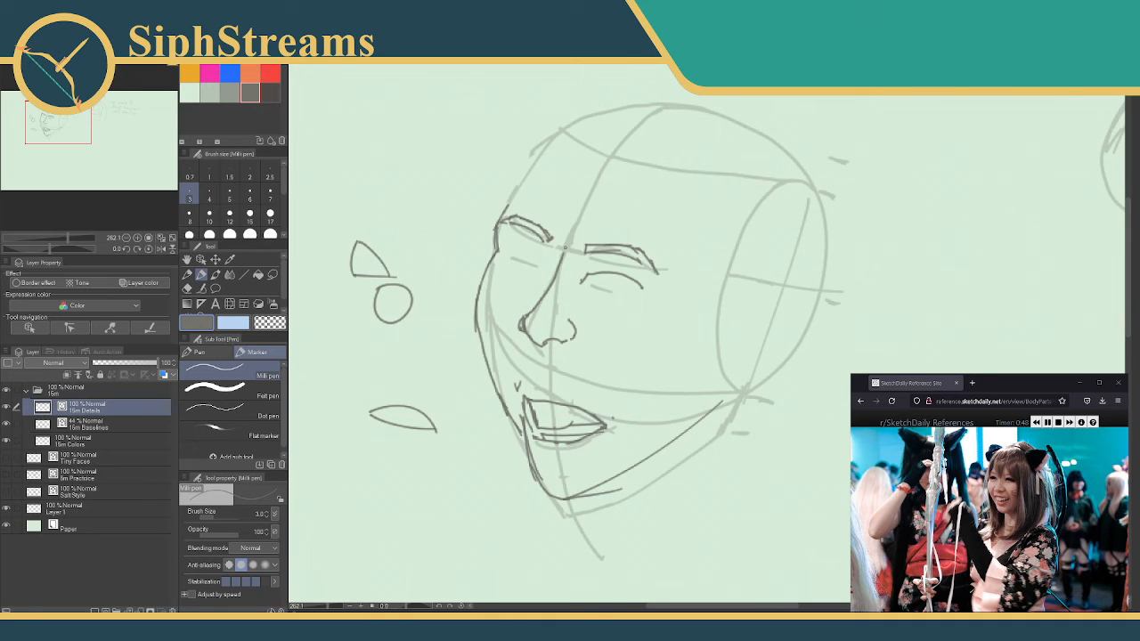
{"action": "mouse_move", "coordinate": [570, 235]}
{"action": "left_mouse_down"}
{"action": "mouse_move", "coordinate": [621, 161]}
{"action": "mouse_move", "coordinate": [647, 147]}
{"action": "left_mouse_up"}
{"action": "left_click_drag", "start_coordinate": [561, 244], "coordinate": [583, 135]}
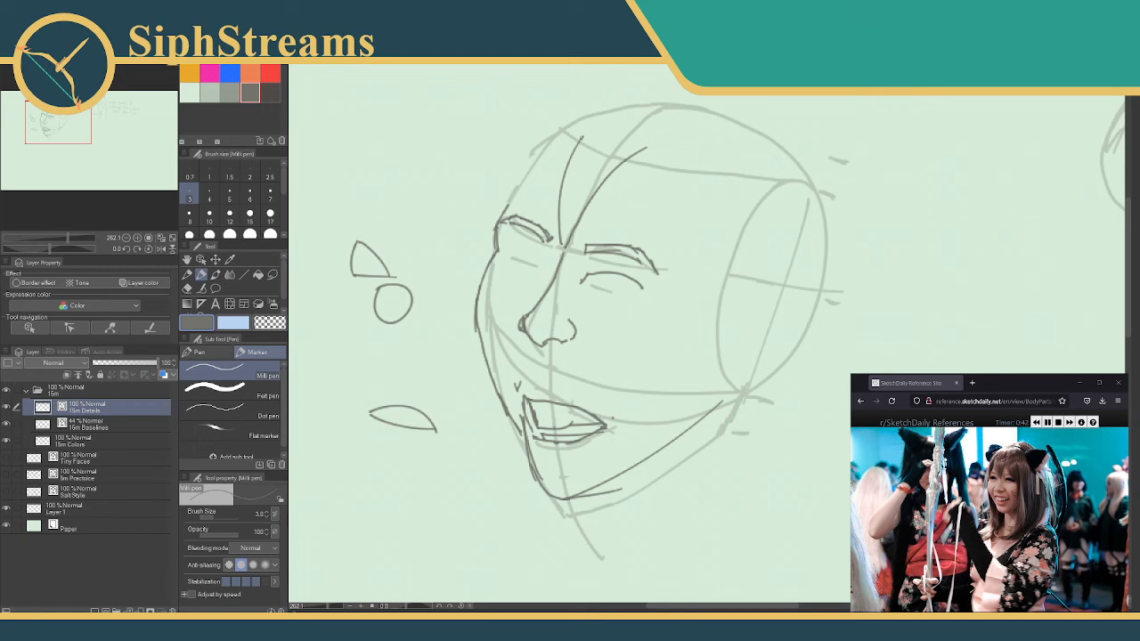
{"action": "left_click_drag", "start_coordinate": [582, 138], "coordinate": [498, 203]}
{"action": "mouse_move", "coordinate": [499, 197]}
{"action": "left_mouse_down"}
{"action": "mouse_move", "coordinate": [497, 255]}
{"action": "mouse_move", "coordinate": [506, 199]}
{"action": "mouse_move", "coordinate": [488, 221]}
{"action": "mouse_move", "coordinate": [489, 231]}
{"action": "mouse_move", "coordinate": [503, 172]}
{"action": "mouse_move", "coordinate": [598, 116]}
{"action": "mouse_move", "coordinate": [651, 120]}
{"action": "mouse_move", "coordinate": [716, 159]}
{"action": "left_mouse_up"}
{"action": "key", "text": "e"}
{"action": "key", "text": "p"}
{"action": "key", "text": "ctrl+z"}
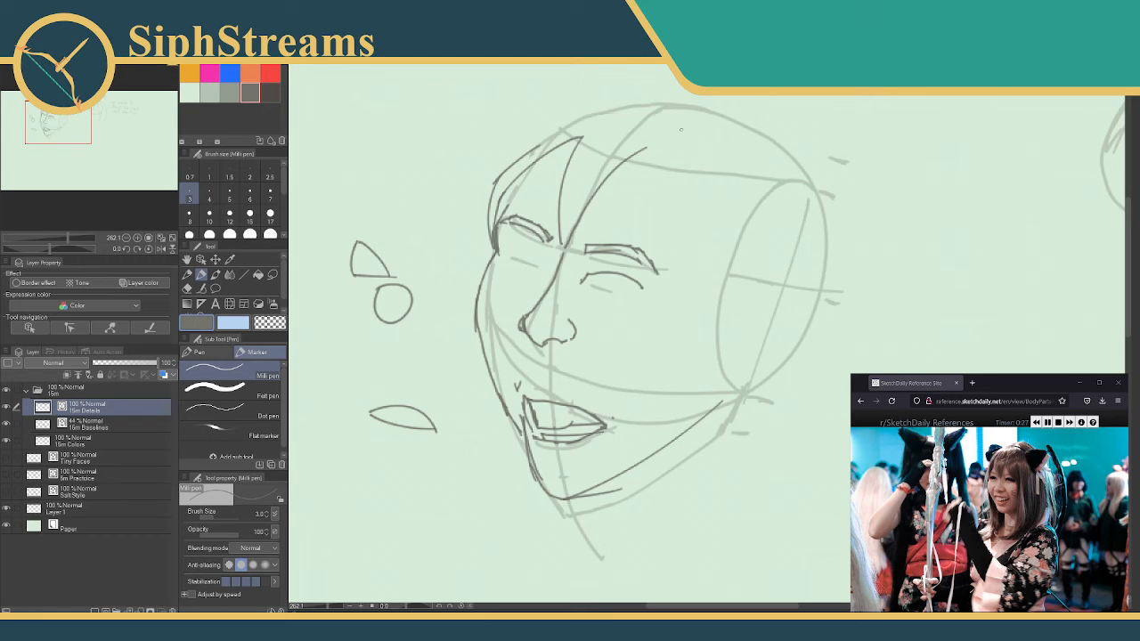
- Draw the headband arcing over the crown, with a pointed cat ear at its near and far ends
{"action": "mouse_move", "coordinate": [597, 112]}
{"action": "left_mouse_down"}
{"action": "mouse_move", "coordinate": [642, 108]}
{"action": "mouse_move", "coordinate": [699, 127]}
{"action": "mouse_move", "coordinate": [740, 162]}
{"action": "left_mouse_up"}
{"action": "mouse_move", "coordinate": [599, 111]}
{"action": "left_mouse_down"}
{"action": "mouse_move", "coordinate": [692, 115]}
{"action": "mouse_move", "coordinate": [745, 162]}
{"action": "left_mouse_up"}
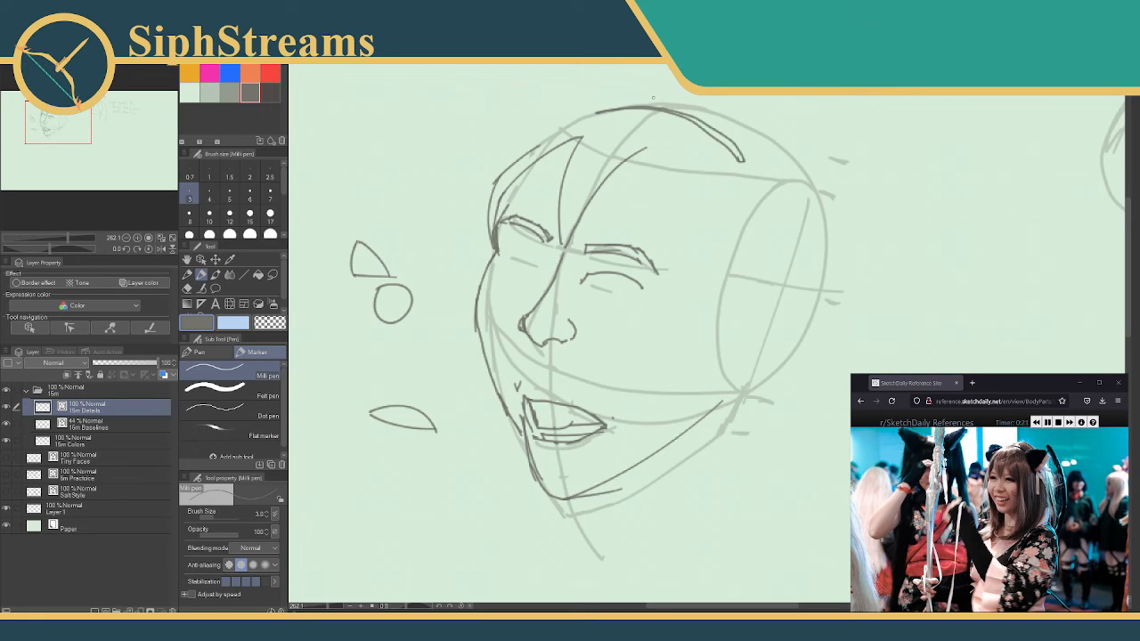
{"action": "mouse_move", "coordinate": [622, 109]}
{"action": "left_mouse_down"}
{"action": "mouse_move", "coordinate": [702, 97]}
{"action": "mouse_move", "coordinate": [775, 129]}
{"action": "left_mouse_up"}
{"action": "mouse_move", "coordinate": [739, 162]}
{"action": "left_mouse_down"}
{"action": "mouse_move", "coordinate": [777, 235]}
{"action": "mouse_move", "coordinate": [802, 142]}
{"action": "mouse_move", "coordinate": [851, 139]}
{"action": "mouse_move", "coordinate": [784, 230]}
{"action": "left_mouse_up"}
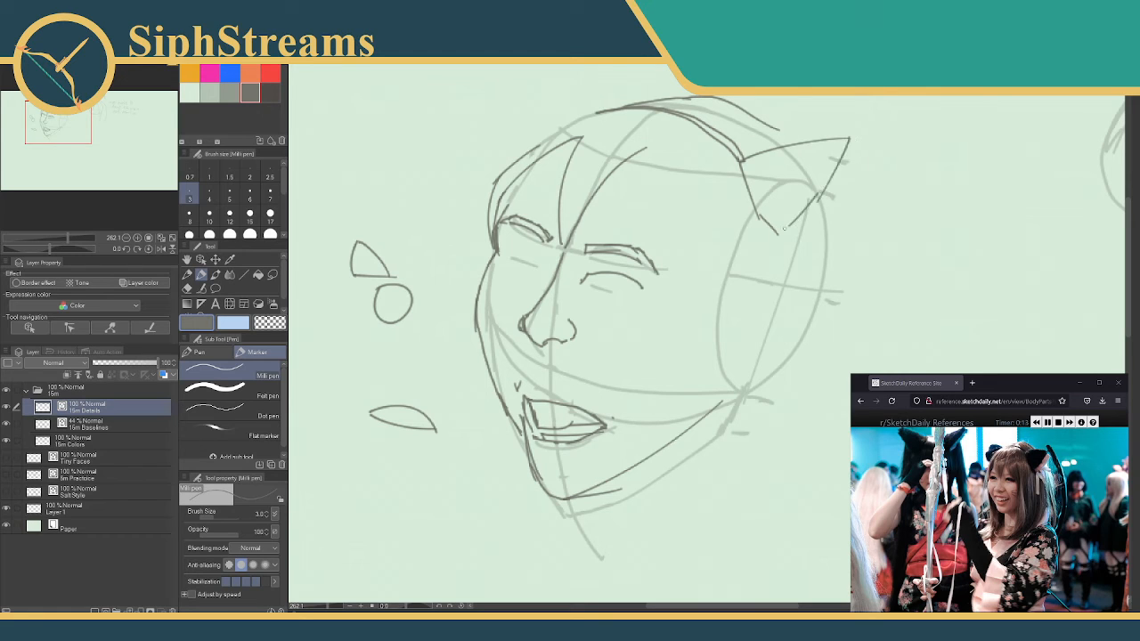
{"action": "mouse_move", "coordinate": [595, 111]}
{"action": "left_mouse_down"}
{"action": "mouse_move", "coordinate": [543, 131]}
{"action": "mouse_move", "coordinate": [559, 113]}
{"action": "mouse_move", "coordinate": [544, 141]}
{"action": "mouse_move", "coordinate": [567, 79]}
{"action": "mouse_move", "coordinate": [631, 118]}
{"action": "left_mouse_up"}
{"action": "left_click_drag", "start_coordinate": [753, 110], "coordinate": [775, 142]}
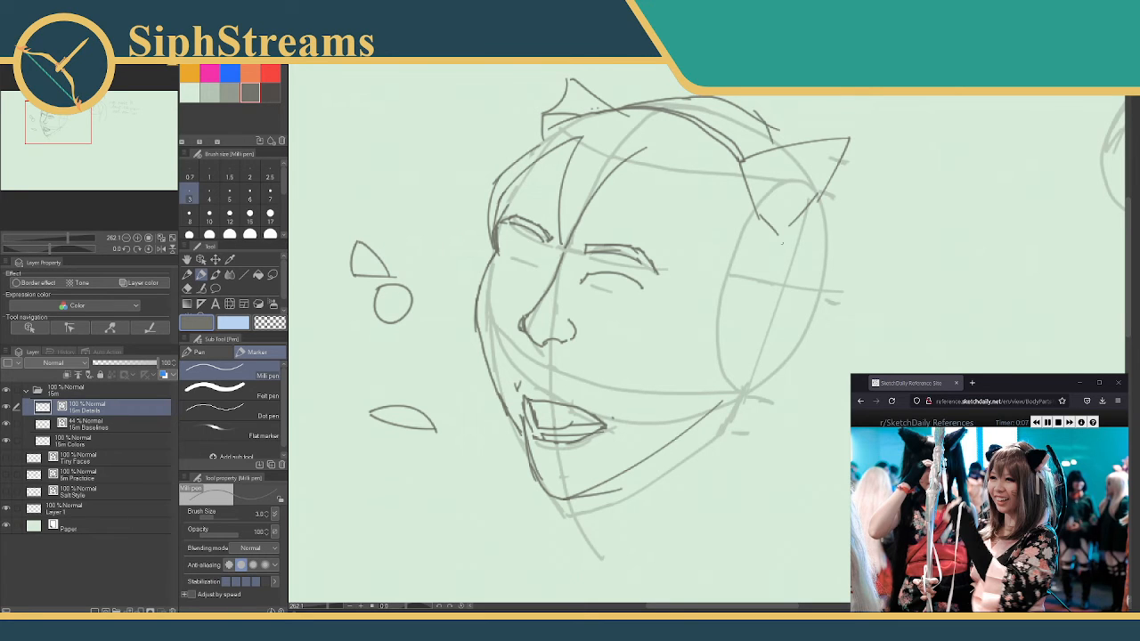
- Draw the near fringe strand and the long side lock falling past the cheek to below the chin
{"action": "mouse_move", "coordinate": [745, 198]}
{"action": "left_mouse_down"}
{"action": "mouse_move", "coordinate": [691, 89]}
{"action": "mouse_move", "coordinate": [695, 120]}
{"action": "left_mouse_up"}
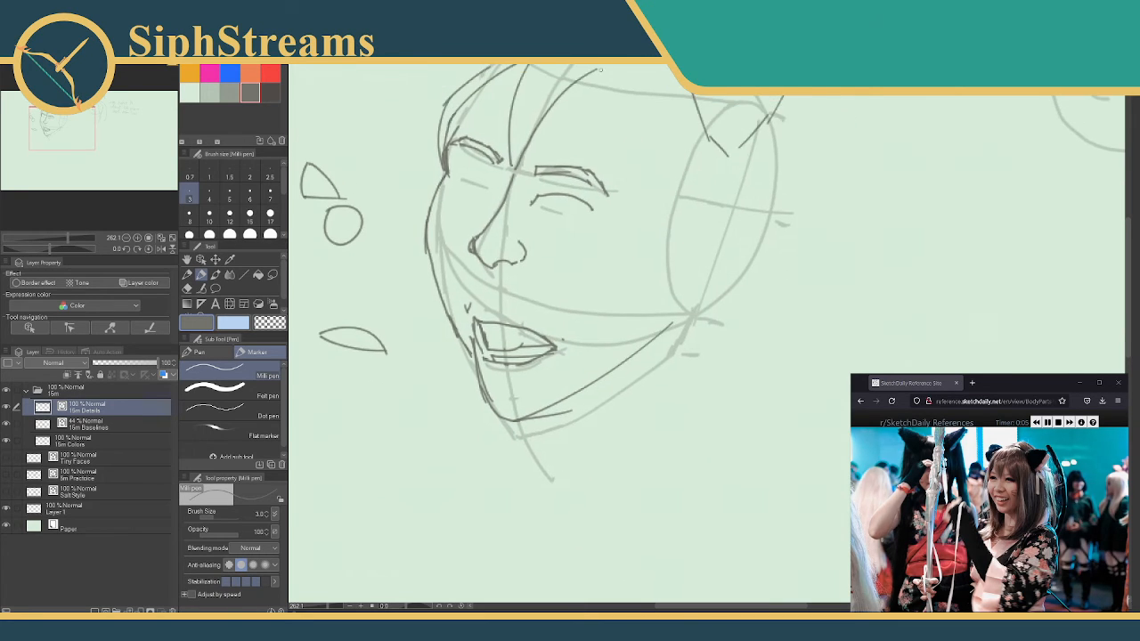
{"action": "mouse_move", "coordinate": [601, 70]}
{"action": "left_mouse_down"}
{"action": "mouse_move", "coordinate": [597, 155]}
{"action": "mouse_move", "coordinate": [632, 240]}
{"action": "mouse_move", "coordinate": [629, 277]}
{"action": "left_mouse_up"}
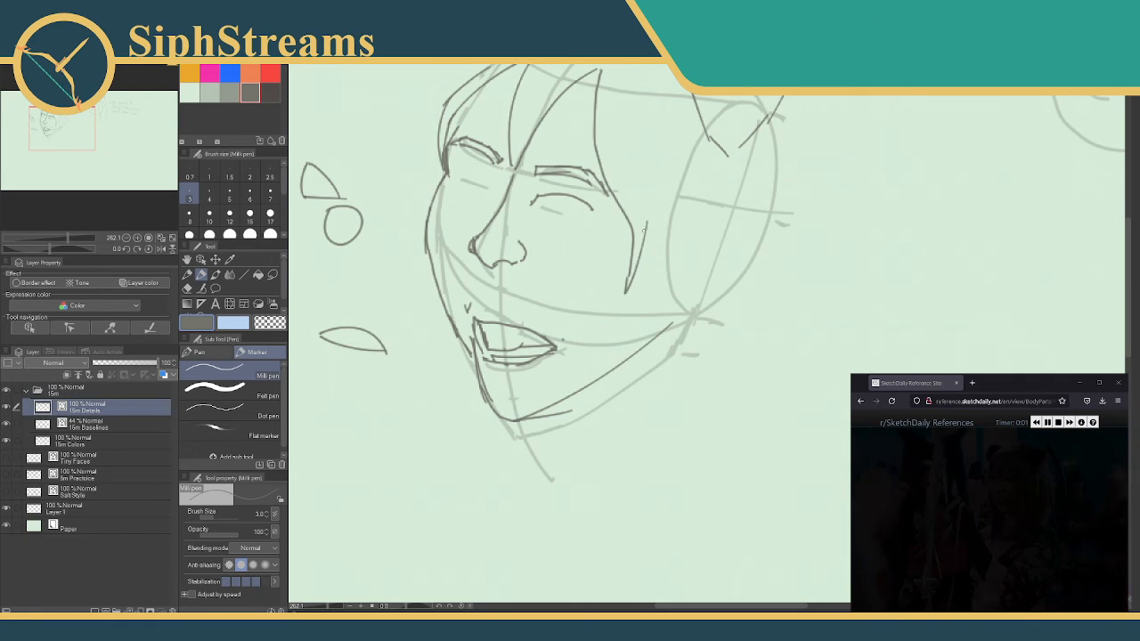
{"action": "left_click_drag", "start_coordinate": [648, 214], "coordinate": [653, 301]}
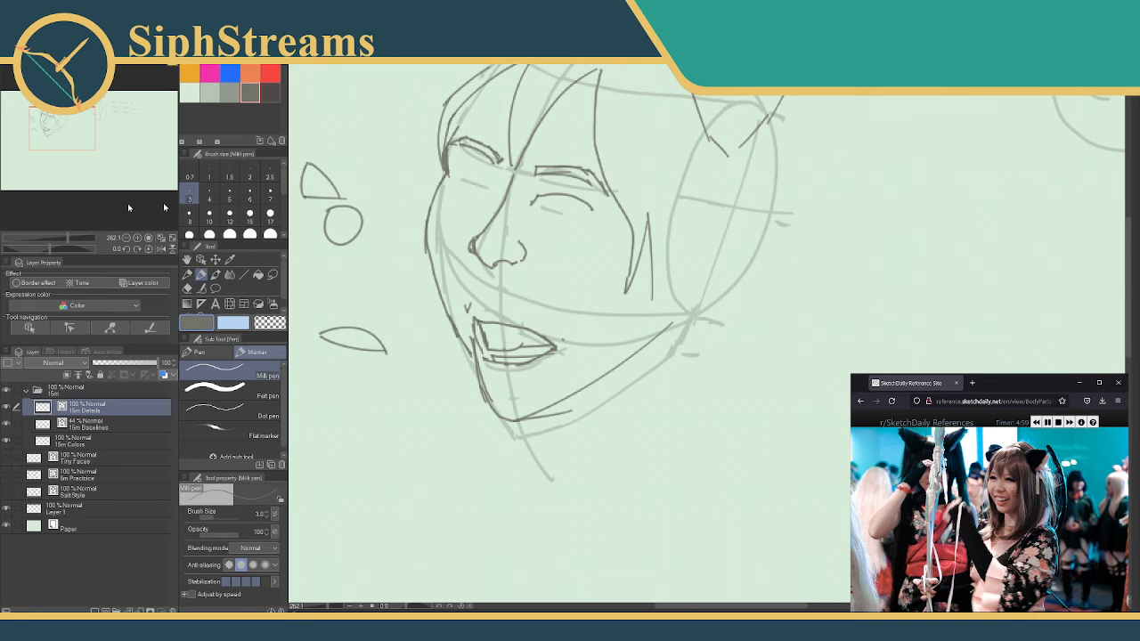
{"action": "mouse_move", "coordinate": [638, 156]}
{"action": "left_mouse_down"}
{"action": "mouse_move", "coordinate": [616, 242]}
{"action": "mouse_move", "coordinate": [644, 140]}
{"action": "mouse_move", "coordinate": [616, 147]}
{"action": "mouse_move", "coordinate": [631, 230]}
{"action": "mouse_move", "coordinate": [578, 440]}
{"action": "mouse_move", "coordinate": [508, 518]}
{"action": "left_mouse_up"}
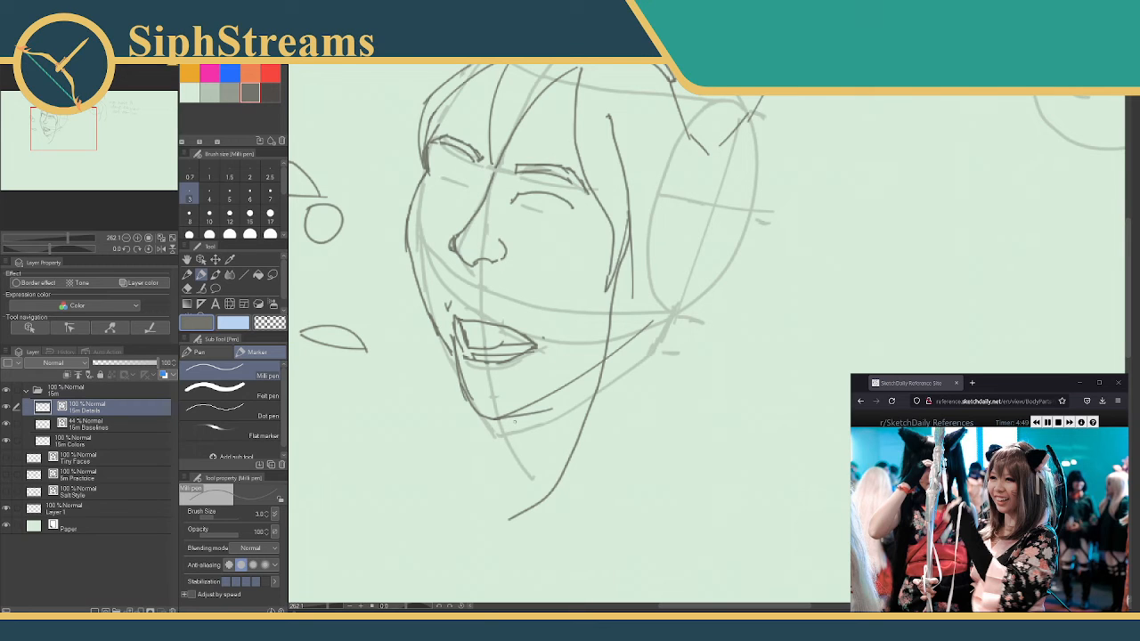
- Draw the neck line below the chin and the hair lock's outer edge sweeping under it and up beside the head
{"action": "mouse_move", "coordinate": [519, 410]}
{"action": "left_mouse_down"}
{"action": "mouse_move", "coordinate": [521, 488]}
{"action": "mouse_move", "coordinate": [510, 516]}
{"action": "left_mouse_up"}
{"action": "left_click_drag", "start_coordinate": [446, 485], "coordinate": [515, 519]}
{"action": "mouse_move", "coordinate": [444, 488]}
{"action": "left_mouse_down"}
{"action": "mouse_move", "coordinate": [544, 539]}
{"action": "mouse_move", "coordinate": [501, 546]}
{"action": "mouse_move", "coordinate": [597, 502]}
{"action": "left_mouse_up"}
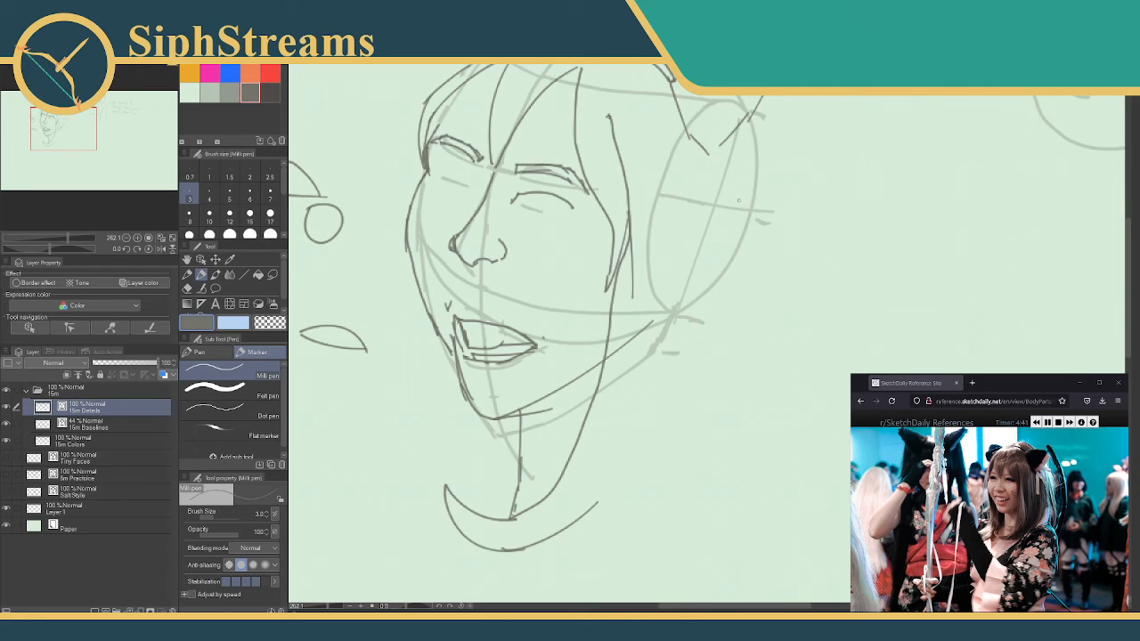
{"action": "left_click_drag", "start_coordinate": [727, 190], "coordinate": [731, 358]}
{"action": "mouse_move", "coordinate": [705, 397]}
{"action": "left_mouse_down"}
{"action": "mouse_move", "coordinate": [599, 510]}
{"action": "mouse_move", "coordinate": [566, 524]}
{"action": "left_mouse_up"}
- Outline the back hair from the near cat ear down to a pointed tip and close the side lock's outer edge
{"action": "left_click_drag", "start_coordinate": [754, 133], "coordinate": [623, 253]}
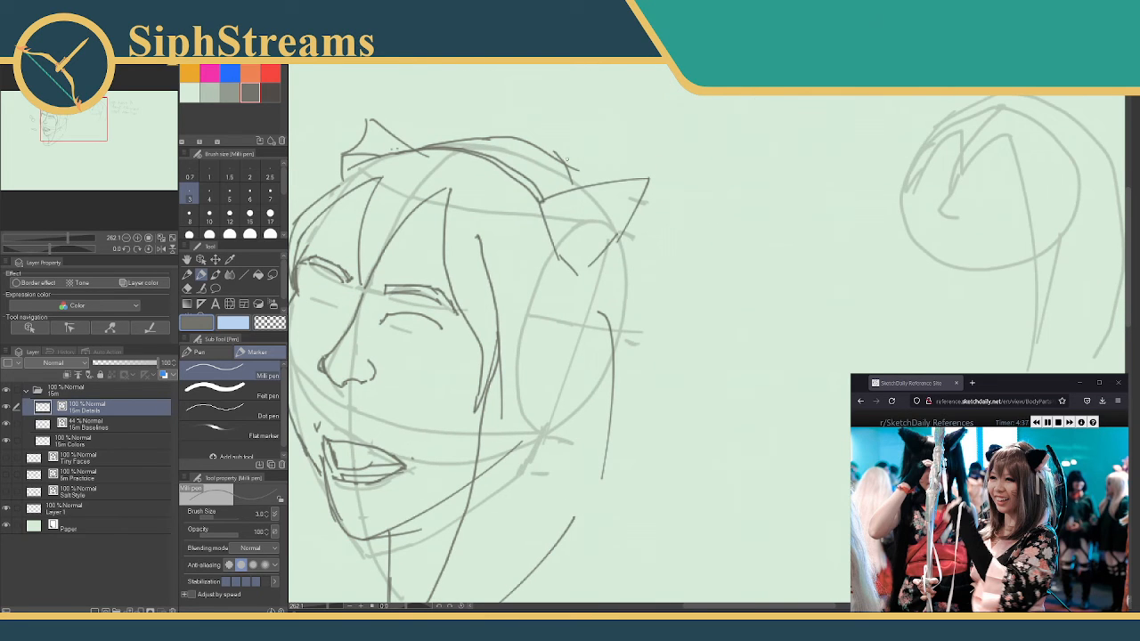
{"action": "left_click_drag", "start_coordinate": [566, 162], "coordinate": [607, 191]}
{"action": "mouse_move", "coordinate": [628, 230]}
{"action": "left_mouse_down"}
{"action": "mouse_move", "coordinate": [660, 336]}
{"action": "mouse_move", "coordinate": [659, 168]}
{"action": "mouse_move", "coordinate": [676, 208]}
{"action": "mouse_move", "coordinate": [700, 486]}
{"action": "mouse_move", "coordinate": [684, 512]}
{"action": "mouse_move", "coordinate": [687, 365]}
{"action": "left_mouse_up"}
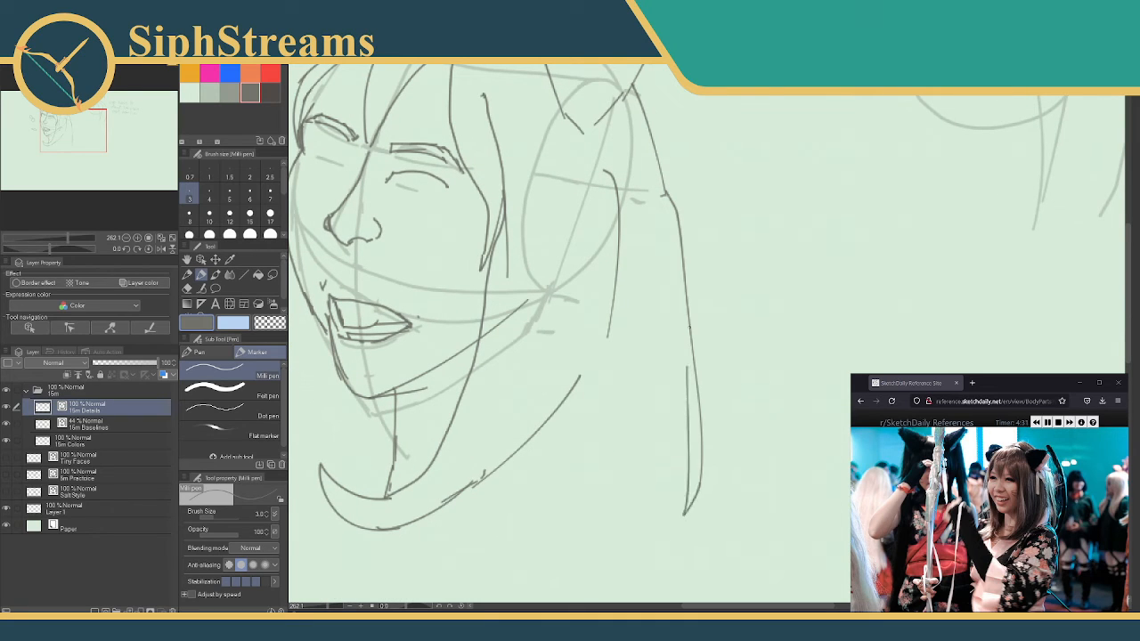
{"action": "mouse_move", "coordinate": [687, 436]}
{"action": "left_mouse_down"}
{"action": "mouse_move", "coordinate": [668, 283]}
{"action": "mouse_move", "coordinate": [638, 246]}
{"action": "mouse_move", "coordinate": [558, 419]}
{"action": "mouse_move", "coordinate": [570, 406]}
{"action": "mouse_move", "coordinate": [504, 454]}
{"action": "left_mouse_up"}
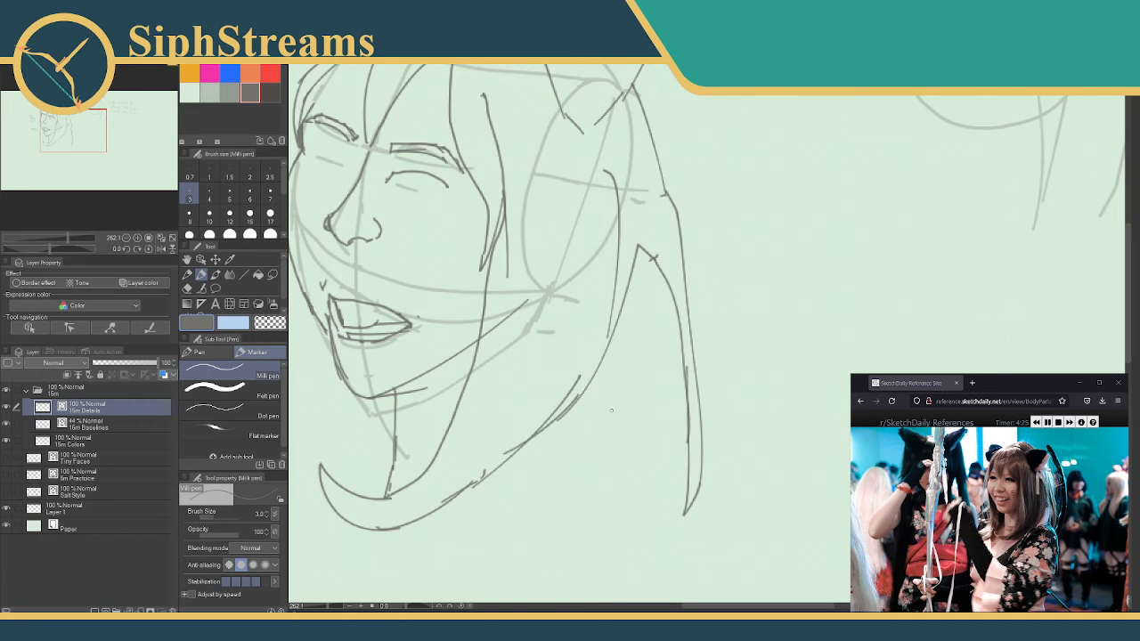
- Extend the back hair to a lower pointed tip and erase the leftover segment of the previous tip
{"action": "left_click_drag", "start_coordinate": [688, 381], "coordinate": [648, 535]}
{"action": "mouse_move", "coordinate": [701, 435]}
{"action": "left_mouse_down"}
{"action": "mouse_move", "coordinate": [686, 515]}
{"action": "mouse_move", "coordinate": [722, 463]}
{"action": "mouse_move", "coordinate": [687, 479]}
{"action": "left_mouse_up"}
{"action": "key", "text": "e"}
{"action": "key", "text": "p"}
{"action": "left_click_drag", "start_coordinate": [664, 190], "coordinate": [685, 515]}
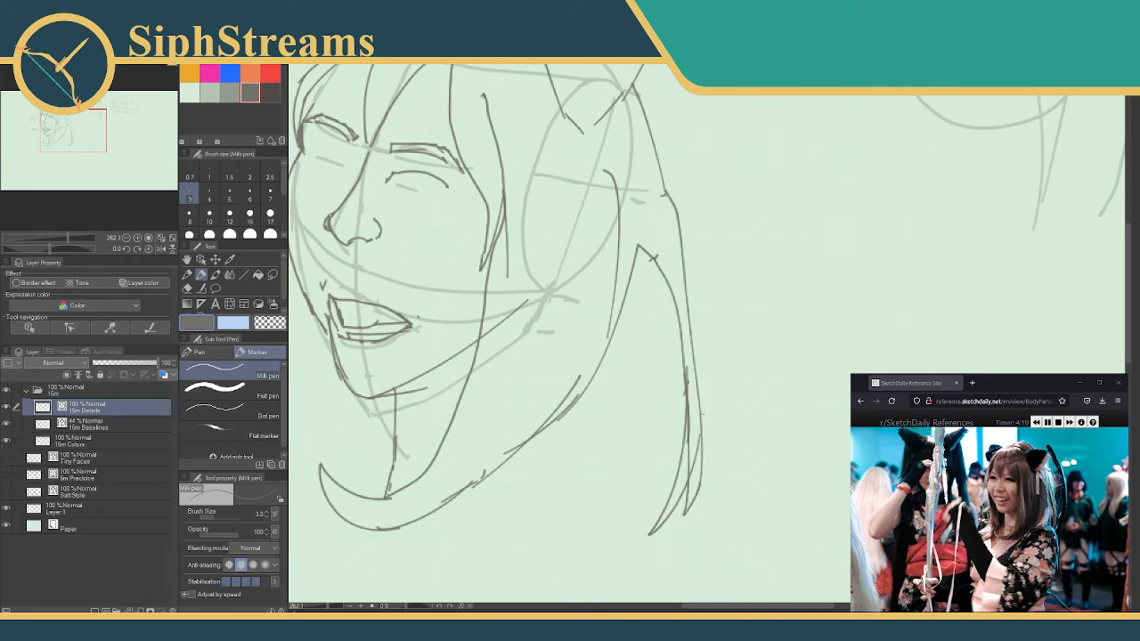
{"action": "key", "text": "e"}
{"action": "left_click_drag", "start_coordinate": [701, 426], "coordinate": [681, 520]}
{"action": "key", "text": "p"}
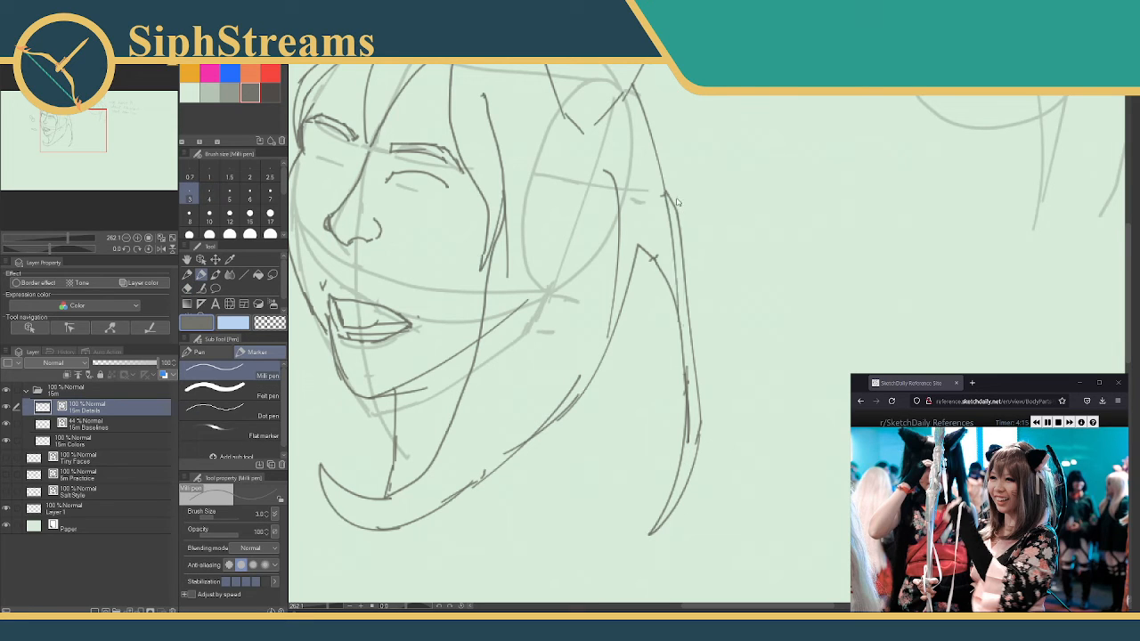
- Retrace the back hair's outer edge, undo the extra stroke and erase the uneven middle stretch
{"action": "left_click_drag", "start_coordinate": [666, 198], "coordinate": [680, 477]}
{"action": "left_click_drag", "start_coordinate": [687, 287], "coordinate": [688, 387]}
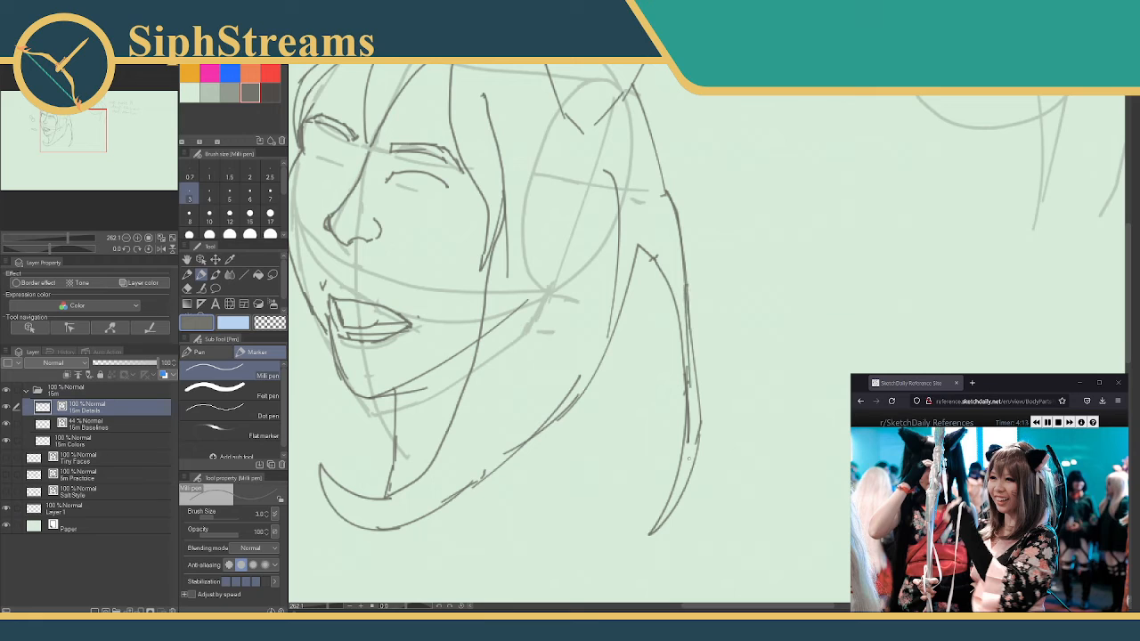
{"action": "key", "text": "ctrl+z"}
{"action": "key", "text": "e"}
{"action": "left_click_drag", "start_coordinate": [693, 287], "coordinate": [683, 291]}
{"action": "left_click_drag", "start_coordinate": [697, 372], "coordinate": [688, 371]}
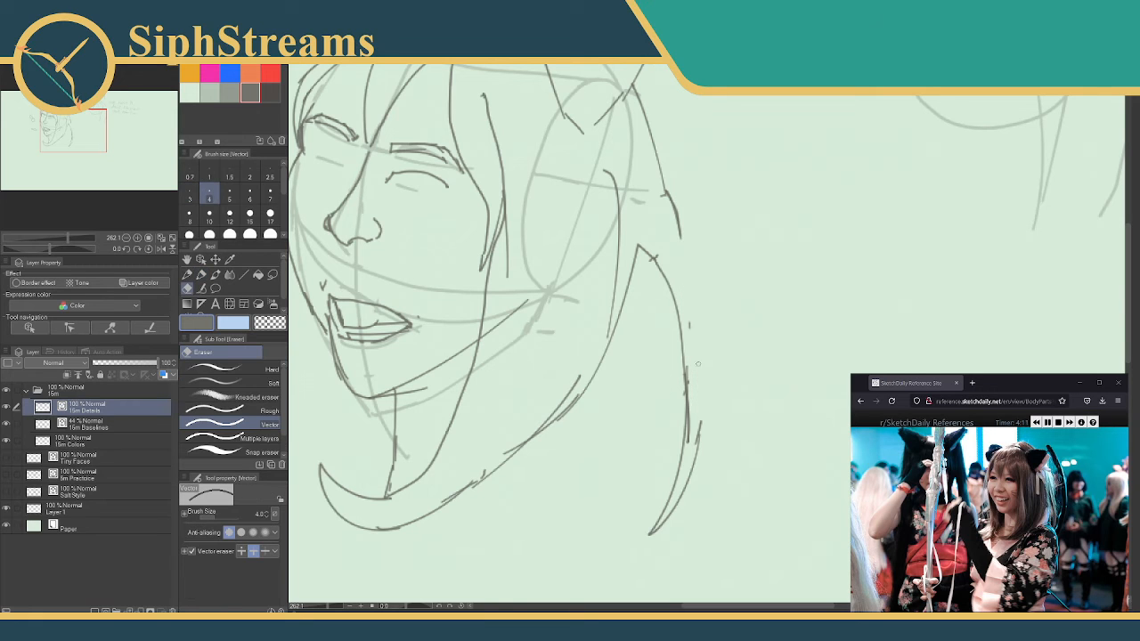
- Redraw the back hair's outer edge as a smooth curve from the near cat ear to the tip, erasing the leftover piece
{"action": "key", "text": "p"}
{"action": "mouse_move", "coordinate": [636, 83]}
{"action": "left_mouse_down"}
{"action": "mouse_move", "coordinate": [693, 283]}
{"action": "mouse_move", "coordinate": [693, 438]}
{"action": "mouse_move", "coordinate": [703, 354]}
{"action": "mouse_move", "coordinate": [681, 208]}
{"action": "left_mouse_up"}
{"action": "left_click", "coordinate": [700, 437], "text": "ctrl"}
{"action": "key", "text": "ctrl+z"}
{"action": "key", "text": "e"}
{"action": "left_click_drag", "start_coordinate": [690, 307], "coordinate": [678, 214]}
{"action": "key", "text": "p"}
- Erase the overlapping stroke end on the lower outer edge of the near side lock
{"action": "left_click_drag", "start_coordinate": [572, 240], "coordinate": [732, 225]}
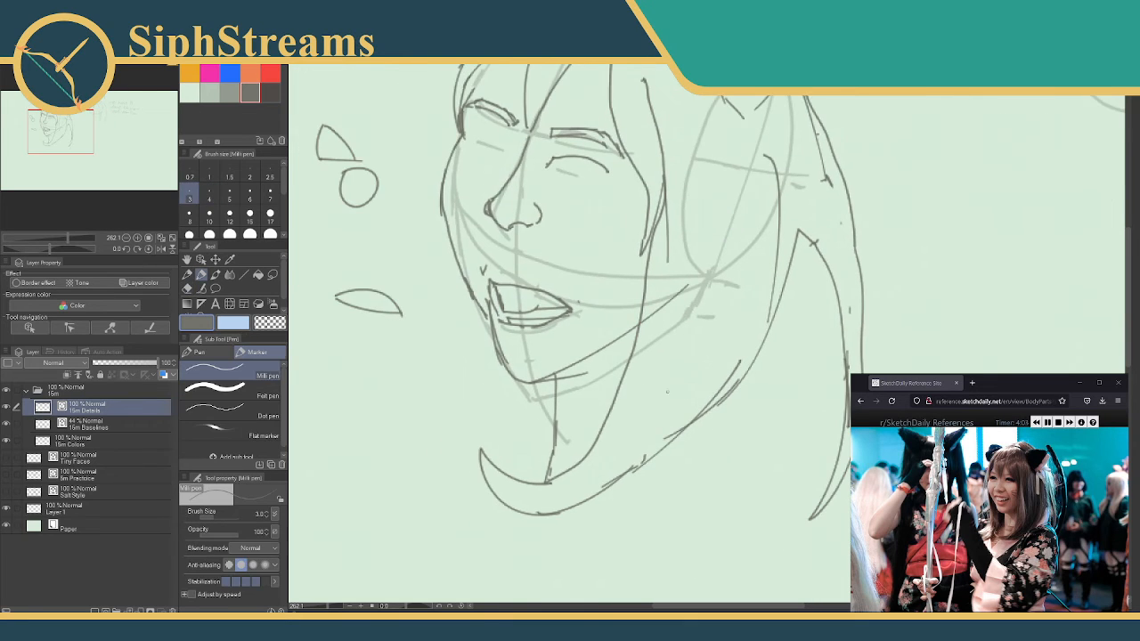
{"action": "key", "text": "e"}
{"action": "left_click_drag", "start_coordinate": [723, 372], "coordinate": [697, 393]}
{"action": "key", "text": "p"}
- Draw the far-side hair from the far cheek down past the chin, curving outward at its lower end
{"action": "mouse_move", "coordinate": [630, 221]}
{"action": "left_mouse_down"}
{"action": "mouse_move", "coordinate": [679, 247]}
{"action": "mouse_move", "coordinate": [716, 190]}
{"action": "left_mouse_up"}
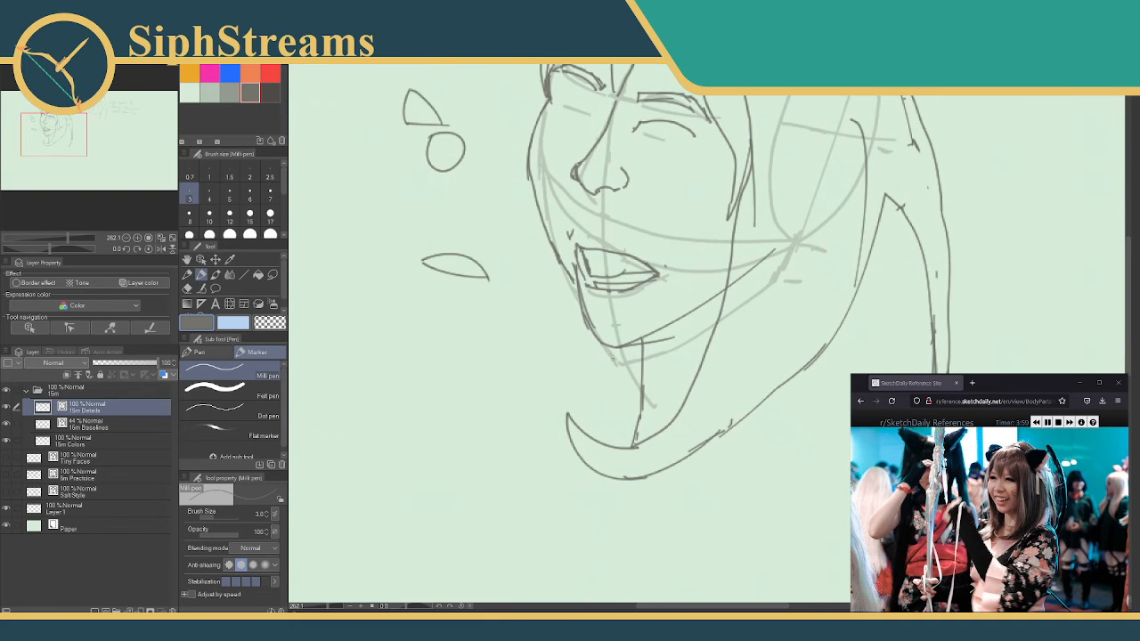
{"action": "left_click_drag", "start_coordinate": [540, 155], "coordinate": [557, 208]}
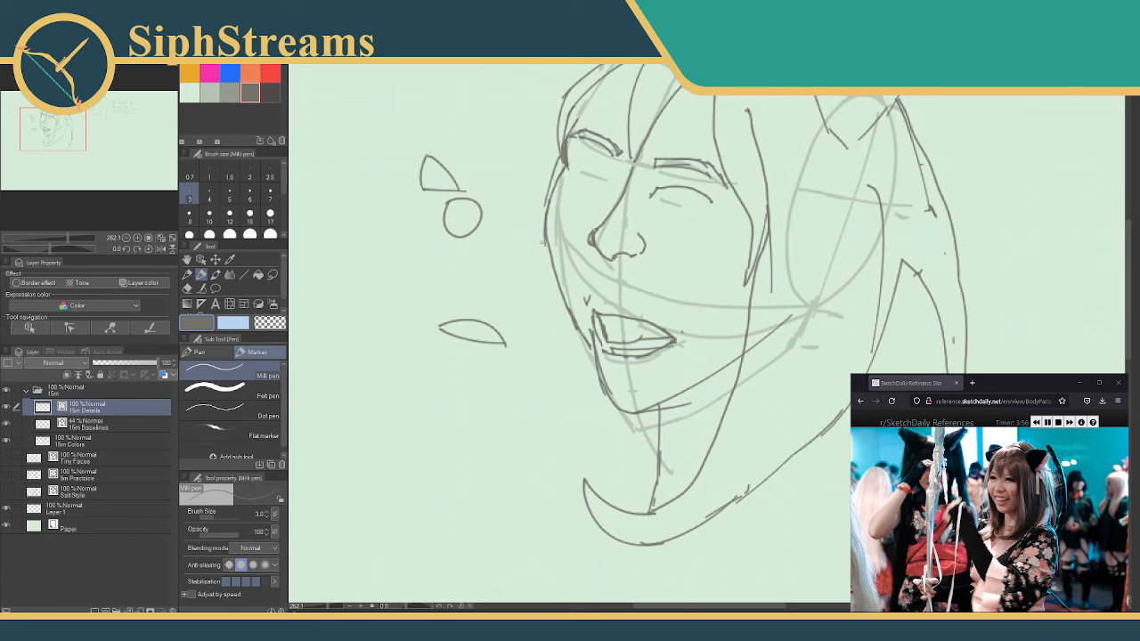
{"action": "left_click_drag", "start_coordinate": [546, 233], "coordinate": [550, 400]}
{"action": "mouse_move", "coordinate": [548, 265]}
{"action": "left_mouse_down"}
{"action": "mouse_move", "coordinate": [563, 407]}
{"action": "mouse_move", "coordinate": [554, 504]}
{"action": "left_mouse_up"}
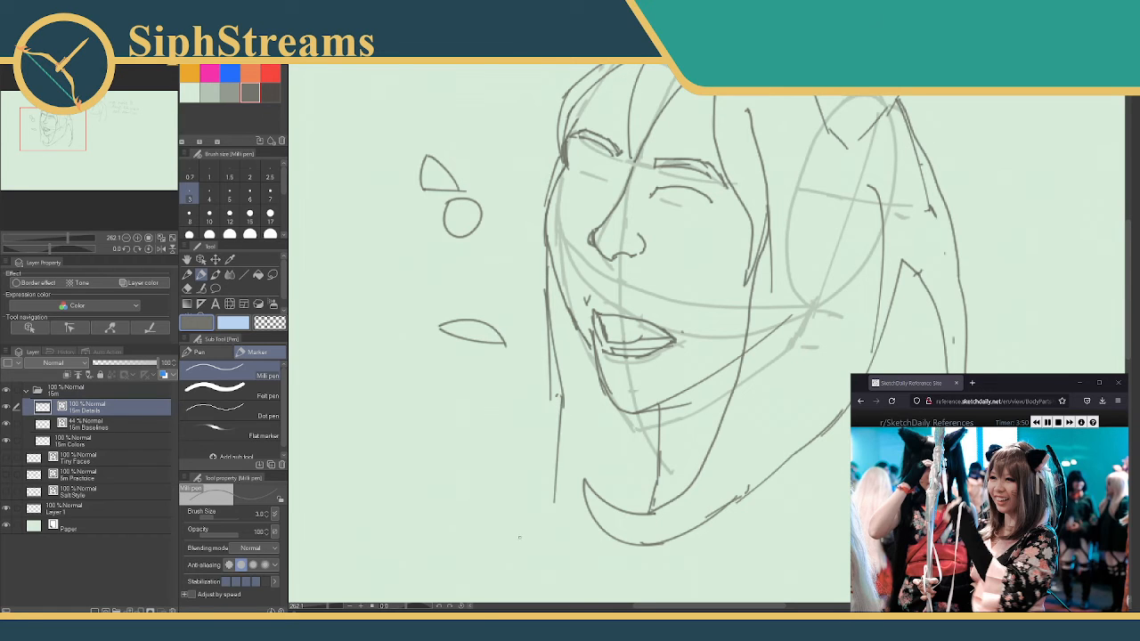
{"action": "scroll", "coordinate": [564, 357], "scroll_direction": "down", "scroll_amount": 3}
{"action": "left_click_drag", "start_coordinate": [564, 267], "coordinate": [452, 400]}
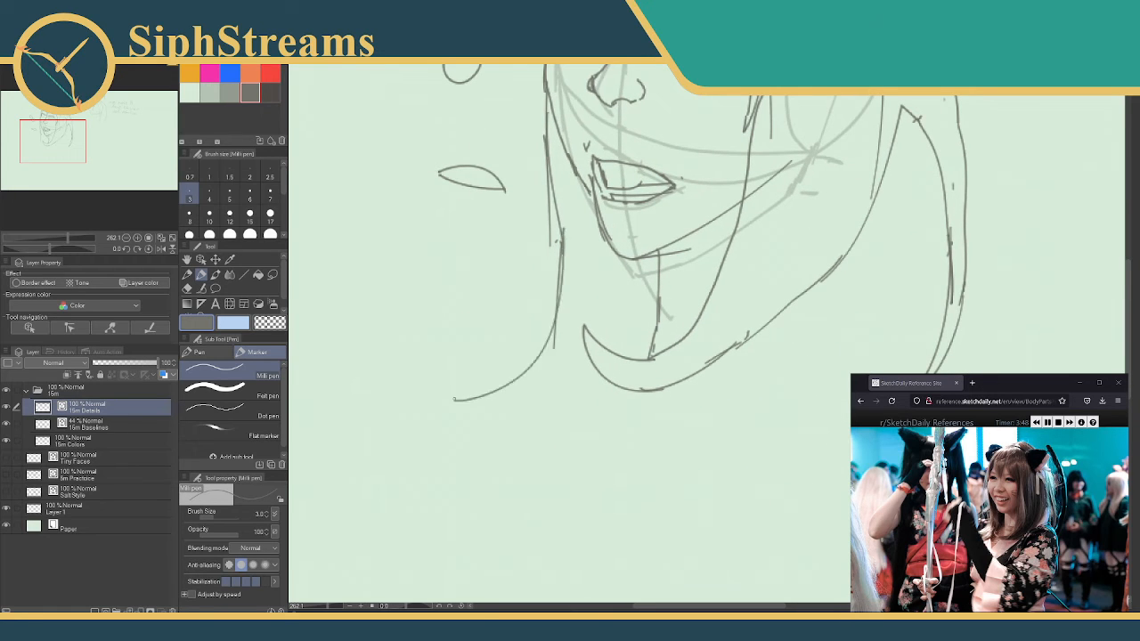
- Erase the overlapping far hair segment and draw two outward-flicking pointed tips on the far lock
{"action": "scroll", "coordinate": [541, 289], "scroll_direction": "up", "scroll_amount": 2}
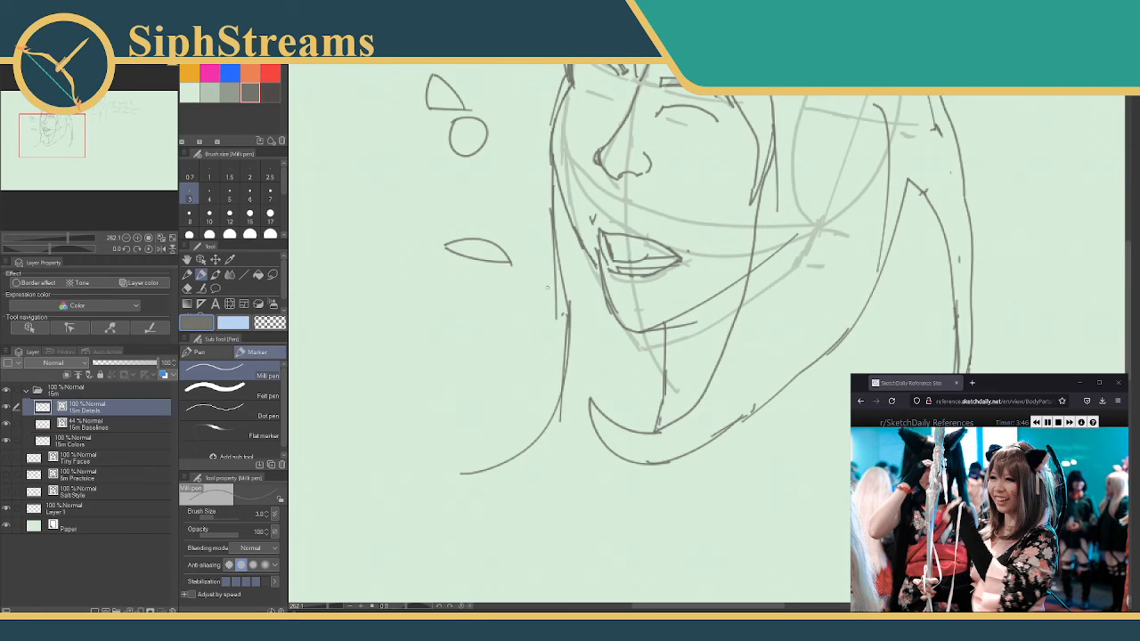
{"action": "key", "text": "e"}
{"action": "mouse_move", "coordinate": [560, 360]}
{"action": "left_mouse_down"}
{"action": "mouse_move", "coordinate": [537, 391]}
{"action": "mouse_move", "coordinate": [441, 440]}
{"action": "left_mouse_up"}
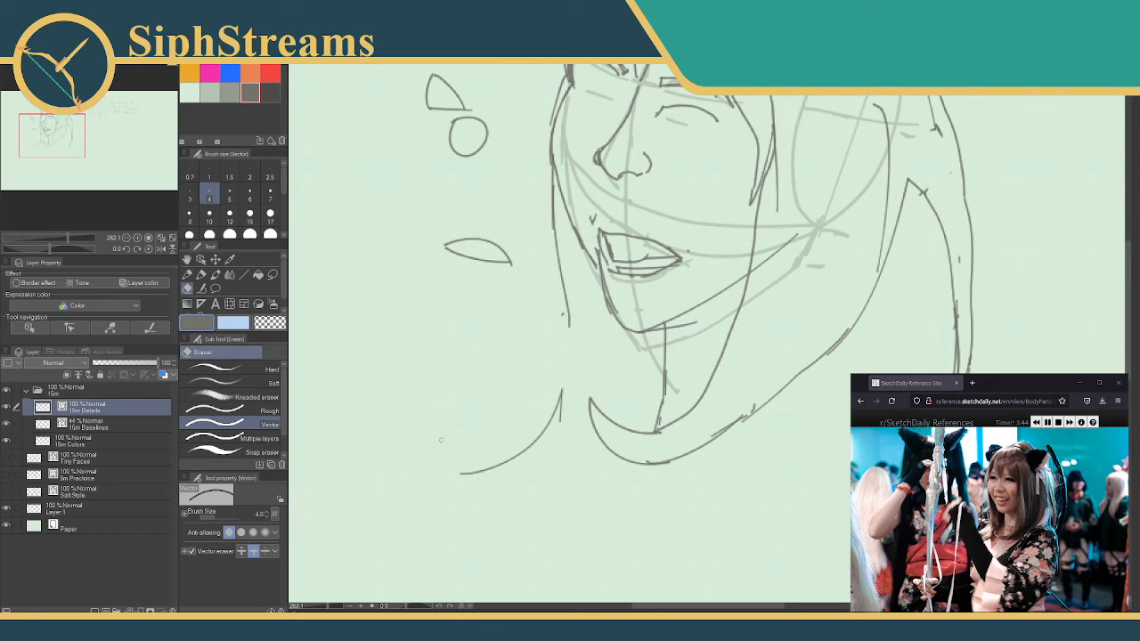
{"action": "key", "text": "p"}
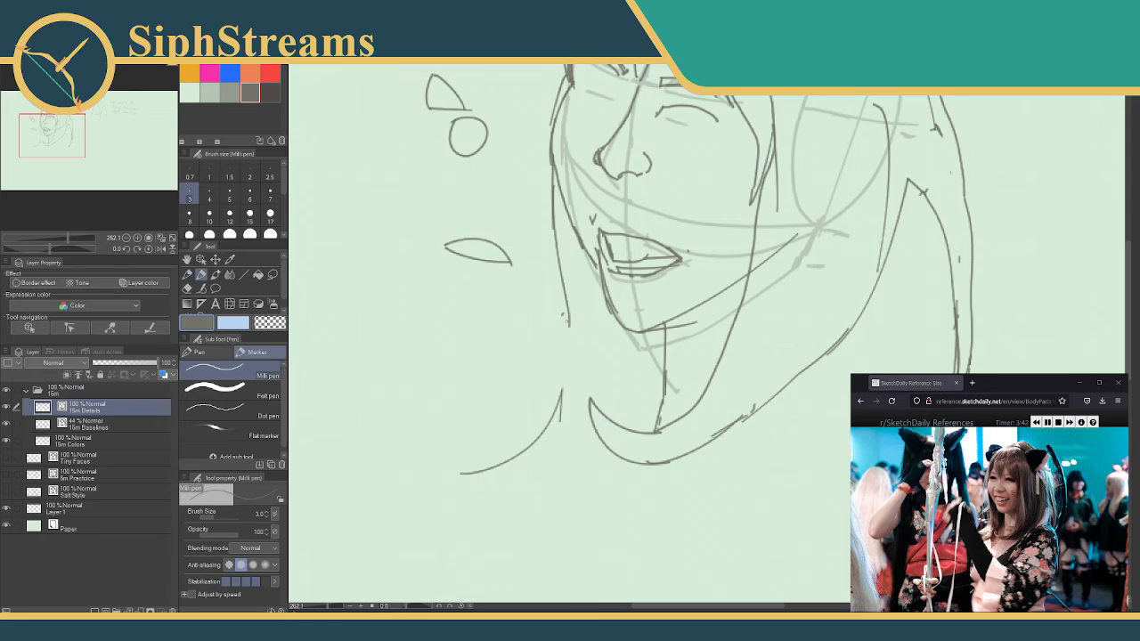
{"action": "left_click_drag", "start_coordinate": [566, 322], "coordinate": [559, 415]}
{"action": "mouse_move", "coordinate": [570, 334]}
{"action": "left_mouse_down"}
{"action": "mouse_move", "coordinate": [387, 446]}
{"action": "mouse_move", "coordinate": [483, 437]}
{"action": "mouse_move", "coordinate": [489, 460]}
{"action": "left_mouse_up"}
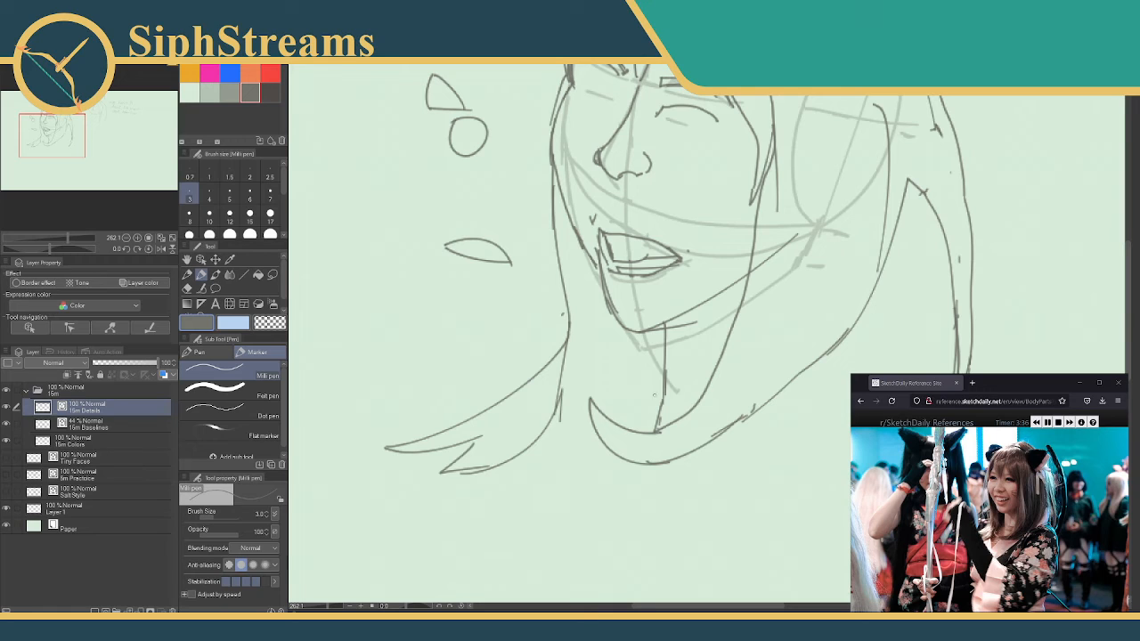
- Draw the line across the neck and the V-shaped neckline below it, erasing the surplus stroke
{"action": "mouse_move", "coordinate": [663, 390]}
{"action": "left_mouse_down"}
{"action": "mouse_move", "coordinate": [546, 392]}
{"action": "mouse_move", "coordinate": [611, 509]}
{"action": "left_mouse_up"}
{"action": "mouse_move", "coordinate": [607, 482]}
{"action": "left_mouse_down"}
{"action": "mouse_move", "coordinate": [648, 481]}
{"action": "mouse_move", "coordinate": [670, 466]}
{"action": "left_mouse_up"}
{"action": "mouse_move", "coordinate": [634, 368]}
{"action": "left_mouse_down"}
{"action": "mouse_move", "coordinate": [590, 460]}
{"action": "mouse_move", "coordinate": [621, 418]}
{"action": "mouse_move", "coordinate": [561, 478]}
{"action": "left_mouse_up"}
{"action": "key", "text": "e"}
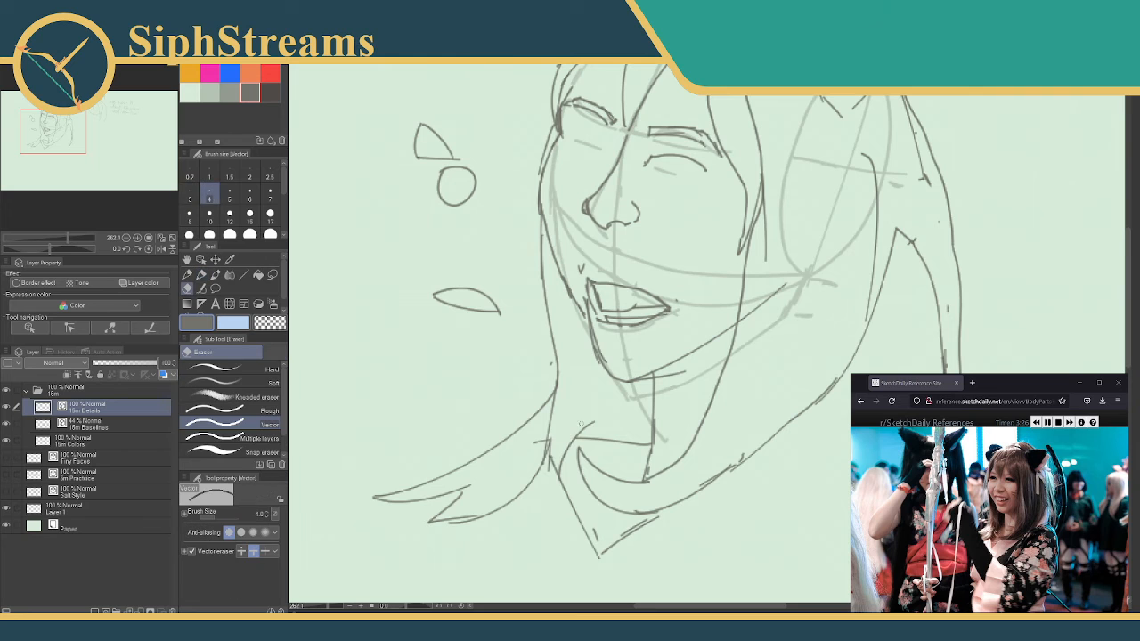
{"action": "left_click_drag", "start_coordinate": [579, 422], "coordinate": [590, 433]}
{"action": "key", "text": "p"}
- Hide the 15m Baselines layer while closing in on the facial features
{"action": "mouse_move", "coordinate": [653, 199]}
{"action": "left_mouse_down"}
{"action": "mouse_move", "coordinate": [645, 271]}
{"action": "mouse_move", "coordinate": [613, 300]}
{"action": "left_mouse_up"}
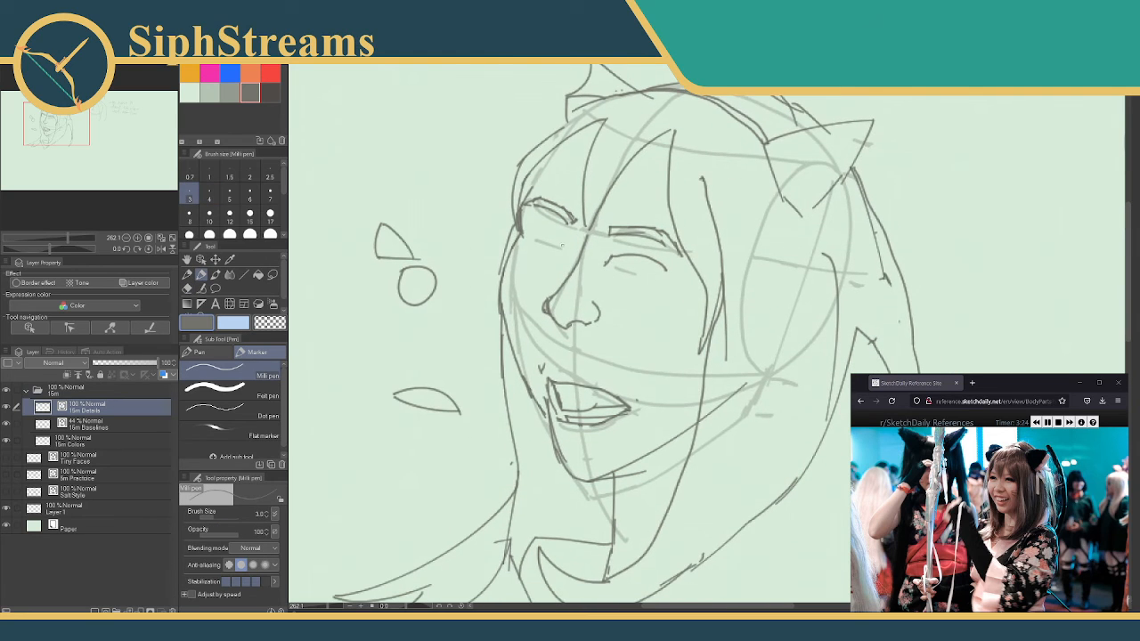
{"action": "left_click_drag", "start_coordinate": [649, 195], "coordinate": [674, 171]}
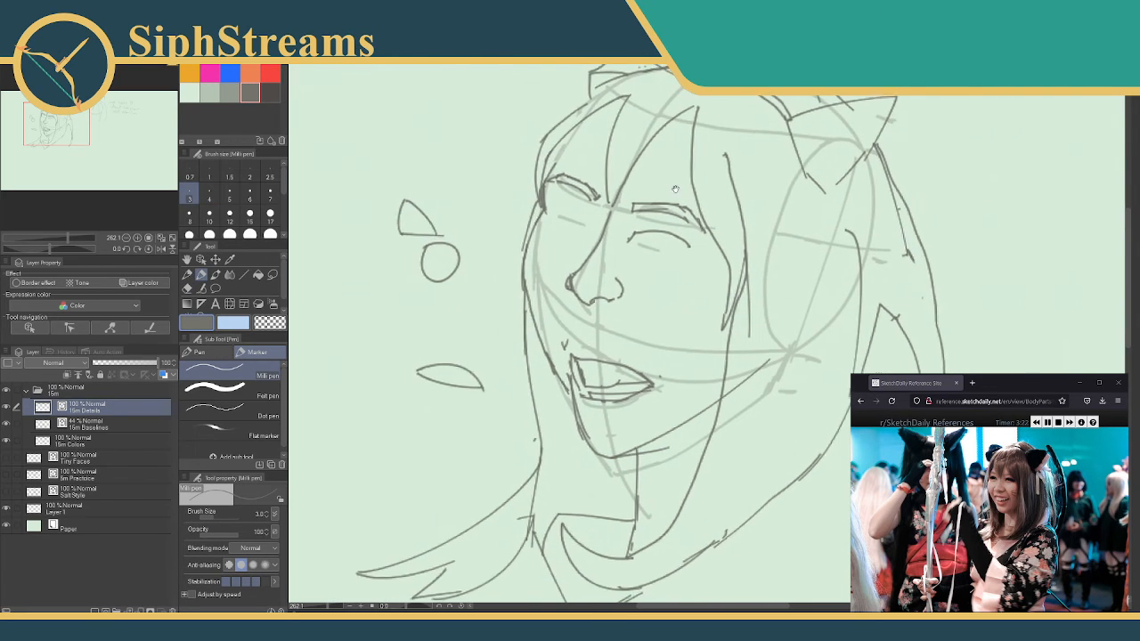
{"action": "left_click_drag", "start_coordinate": [328, 610], "coordinate": [331, 608]}
{"action": "left_click_drag", "start_coordinate": [590, 217], "coordinate": [659, 290]}
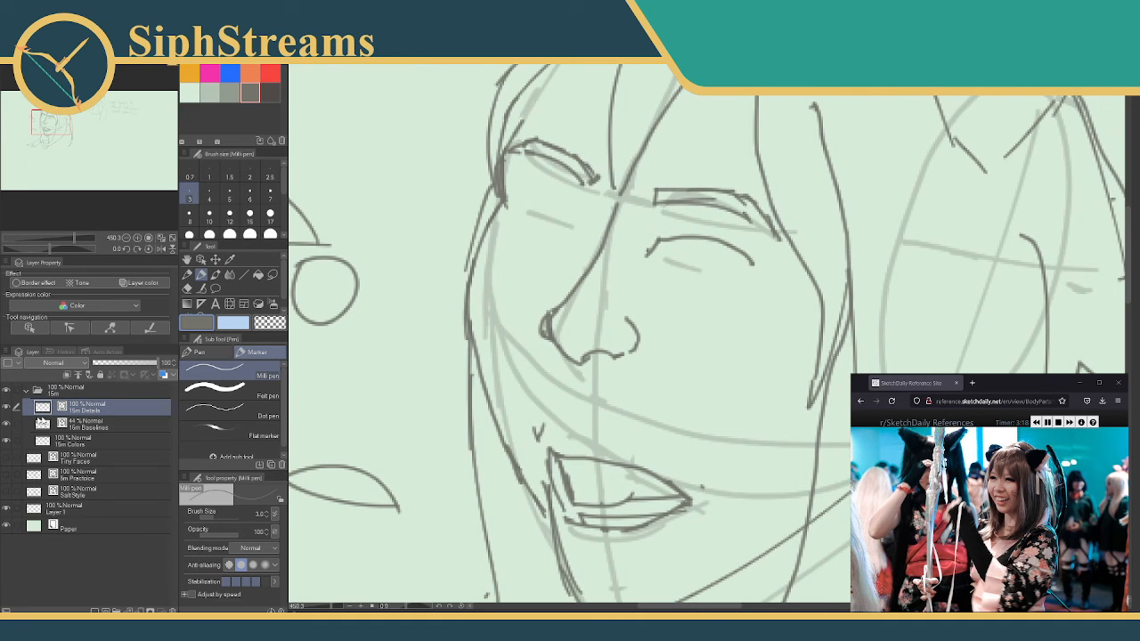
{"action": "left_click", "coordinate": [7, 424]}
{"action": "mouse_move", "coordinate": [718, 346]}
{"action": "left_mouse_down"}
{"action": "mouse_move", "coordinate": [715, 303]}
{"action": "mouse_move", "coordinate": [649, 288]}
{"action": "mouse_move", "coordinate": [705, 294]}
{"action": "left_mouse_up"}
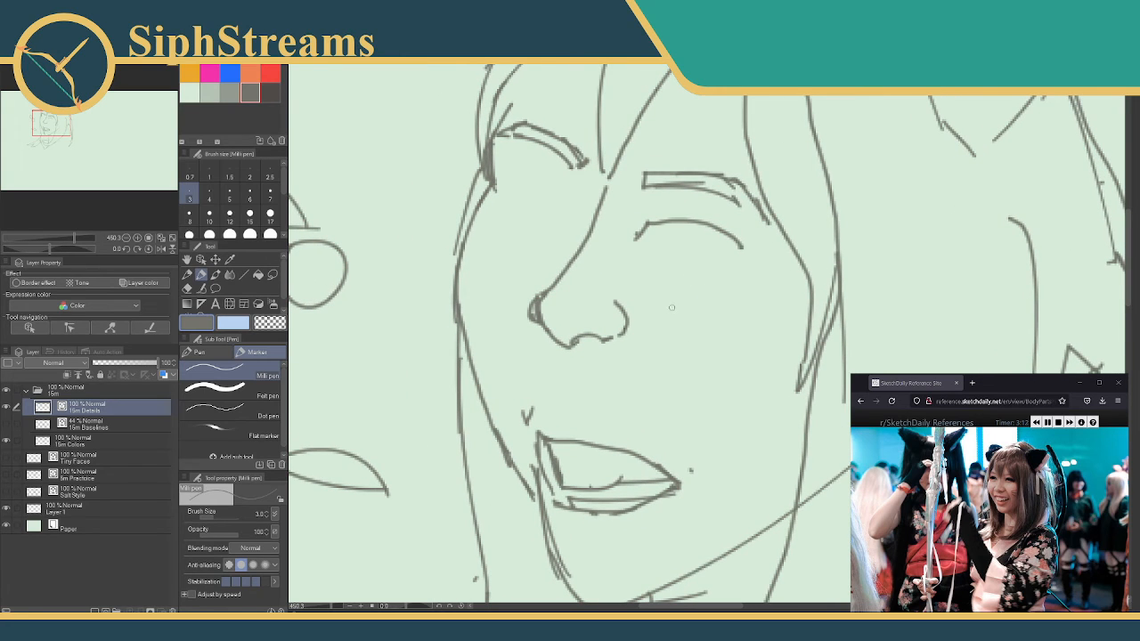
- Draw a crease under each eye and short cheek marks on the near and far sides of the face
{"action": "left_click_drag", "start_coordinate": [657, 302], "coordinate": [730, 296]}
{"action": "left_click_drag", "start_coordinate": [488, 241], "coordinate": [517, 271]}
{"action": "mouse_move", "coordinate": [709, 323]}
{"action": "left_mouse_down"}
{"action": "mouse_move", "coordinate": [706, 280]}
{"action": "mouse_move", "coordinate": [672, 312]}
{"action": "mouse_move", "coordinate": [700, 334]}
{"action": "left_mouse_up"}
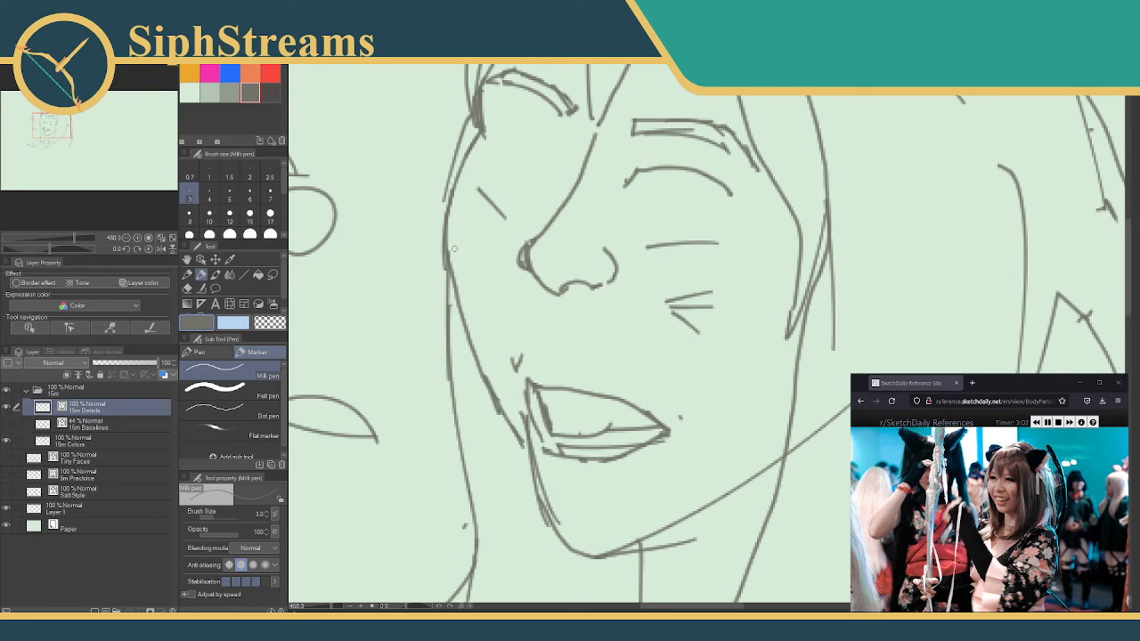
{"action": "mouse_move", "coordinate": [448, 246]}
{"action": "left_mouse_down"}
{"action": "mouse_move", "coordinate": [459, 245]}
{"action": "mouse_move", "coordinate": [461, 261]}
{"action": "left_mouse_up"}
- Redraw both under-eye creases as gentle curves and erase the original straight strokes
{"action": "left_click_drag", "start_coordinate": [646, 246], "coordinate": [720, 240]}
{"action": "key", "text": "e"}
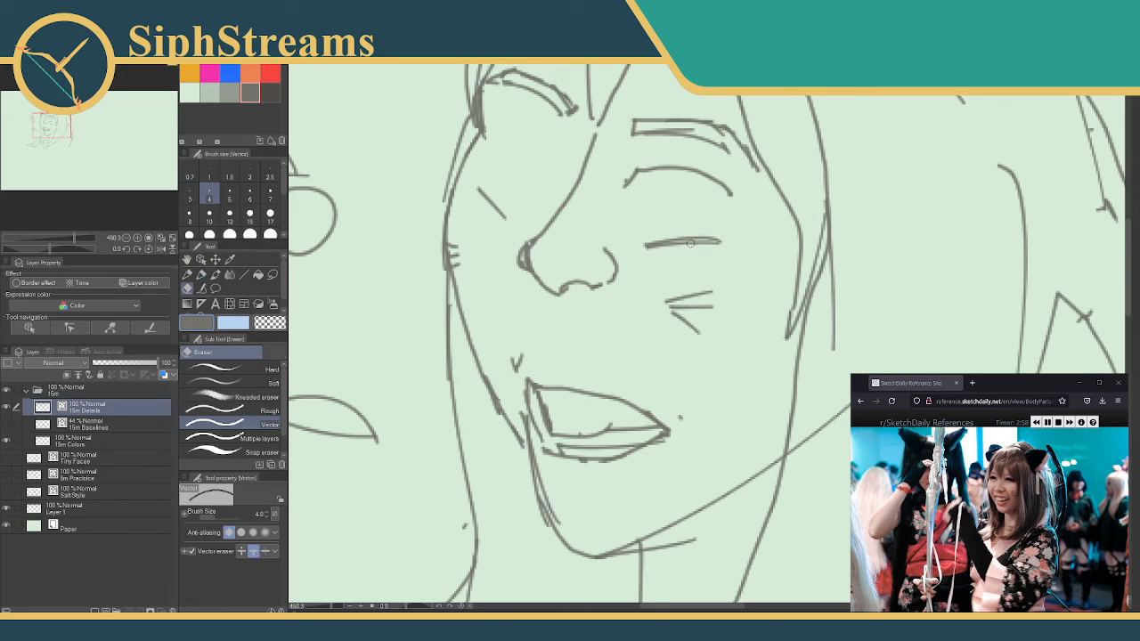
{"action": "left_click", "coordinate": [683, 245]}
{"action": "key", "text": "p"}
{"action": "left_click_drag", "start_coordinate": [476, 186], "coordinate": [503, 222]}
{"action": "key", "text": "e"}
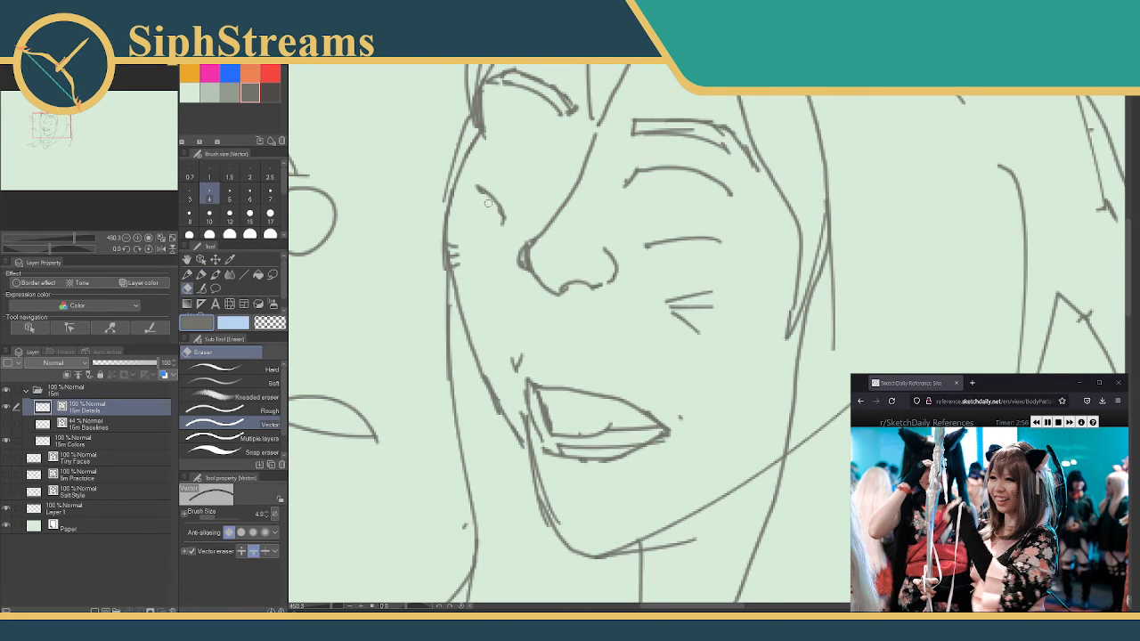
{"action": "left_click", "coordinate": [487, 203]}
- Draw the near eye's lower lid curving from the inner to the outer corner, undoing the mistaken erasure beforehand
{"action": "left_click_drag", "start_coordinate": [656, 226], "coordinate": [630, 262]}
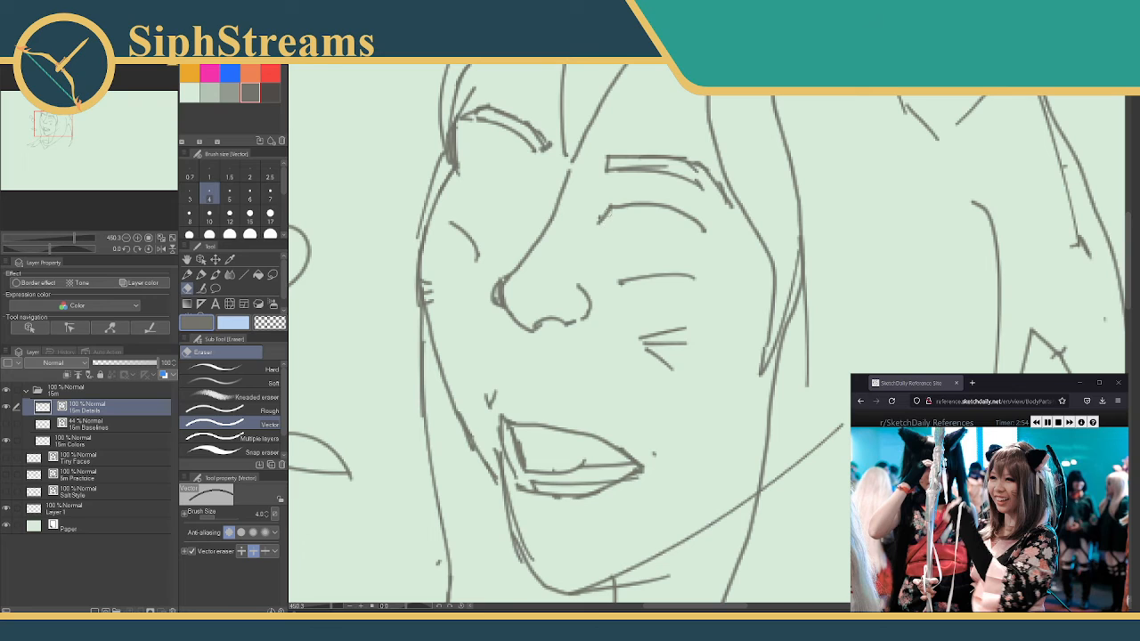
{"action": "left_click", "coordinate": [607, 214]}
{"action": "key", "text": "ctrl+z"}
{"action": "key", "text": "p"}
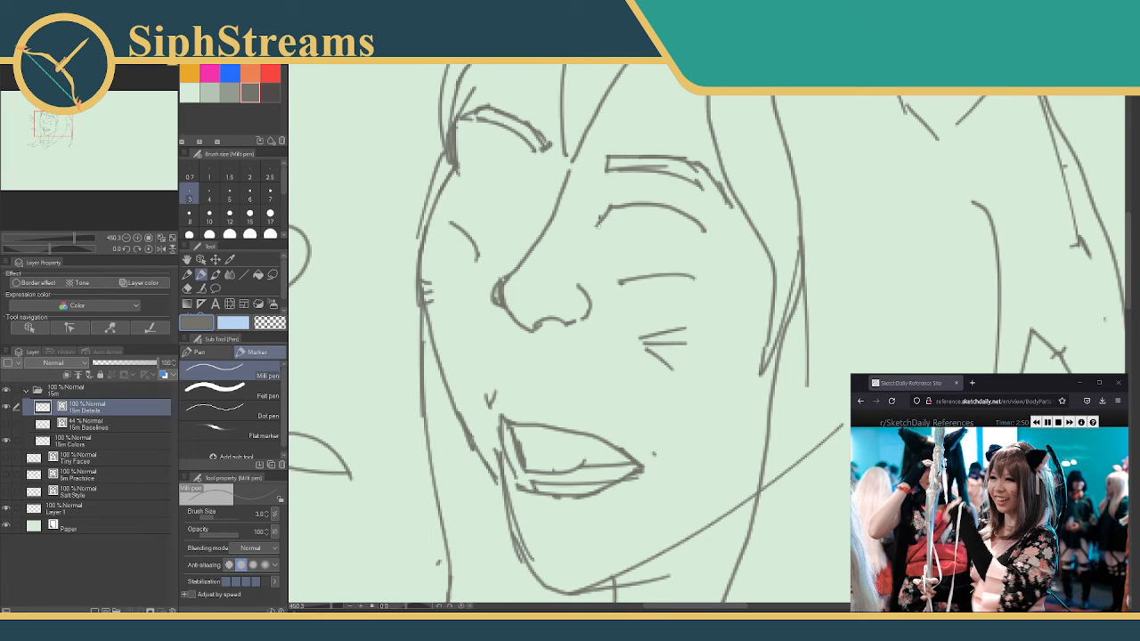
{"action": "mouse_move", "coordinate": [597, 225]}
{"action": "left_mouse_down"}
{"action": "mouse_move", "coordinate": [613, 219]}
{"action": "mouse_move", "coordinate": [691, 244]}
{"action": "mouse_move", "coordinate": [707, 229]}
{"action": "left_mouse_up"}
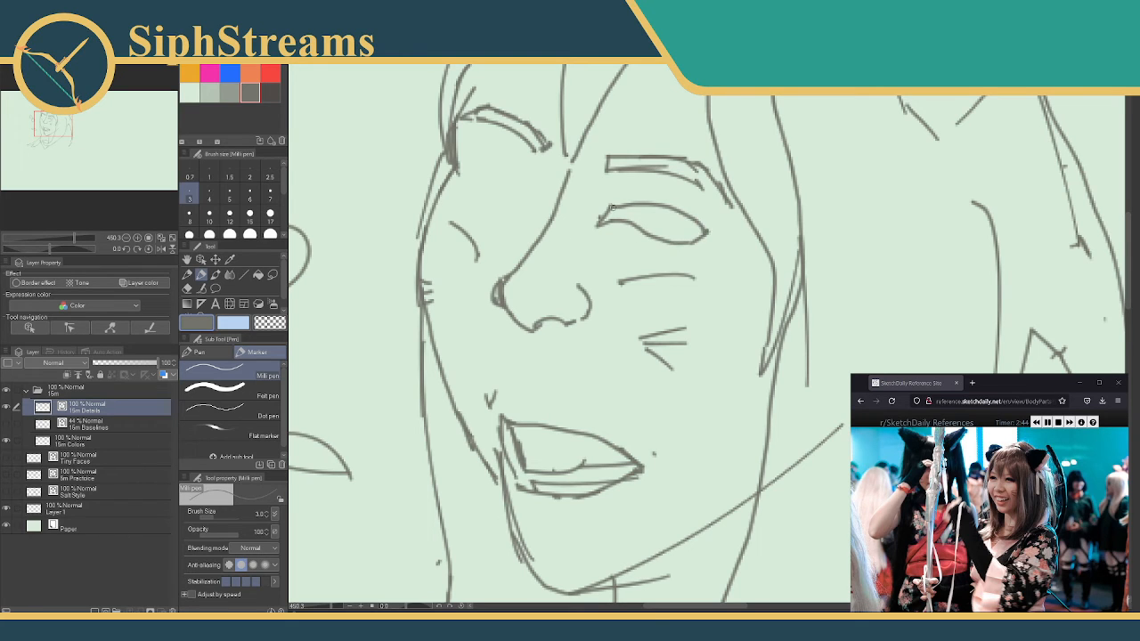
- Shade the narrow opening of the near eye and add a crease just above its upper lid
{"action": "mouse_move", "coordinate": [613, 207]}
{"action": "left_mouse_down"}
{"action": "mouse_move", "coordinate": [611, 219]}
{"action": "mouse_move", "coordinate": [704, 230]}
{"action": "left_mouse_up"}
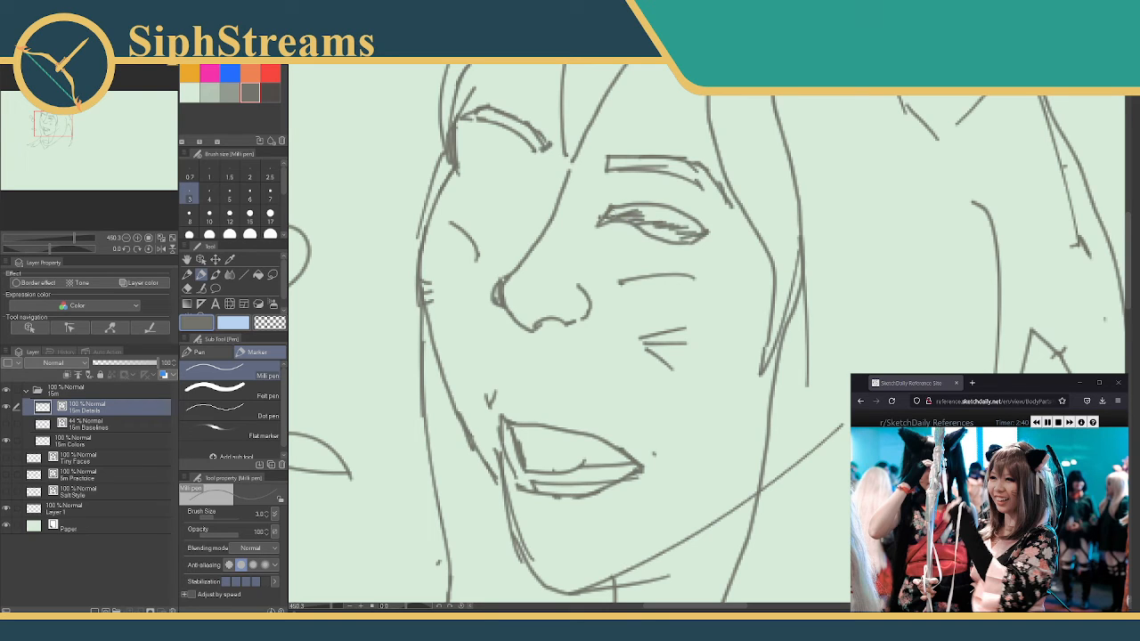
{"action": "mouse_move", "coordinate": [615, 222]}
{"action": "left_mouse_down"}
{"action": "mouse_move", "coordinate": [602, 228]}
{"action": "mouse_move", "coordinate": [641, 229]}
{"action": "mouse_move", "coordinate": [627, 234]}
{"action": "mouse_move", "coordinate": [616, 201]}
{"action": "mouse_move", "coordinate": [671, 204]}
{"action": "left_mouse_up"}
{"action": "left_click_drag", "start_coordinate": [608, 226], "coordinate": [642, 228]}
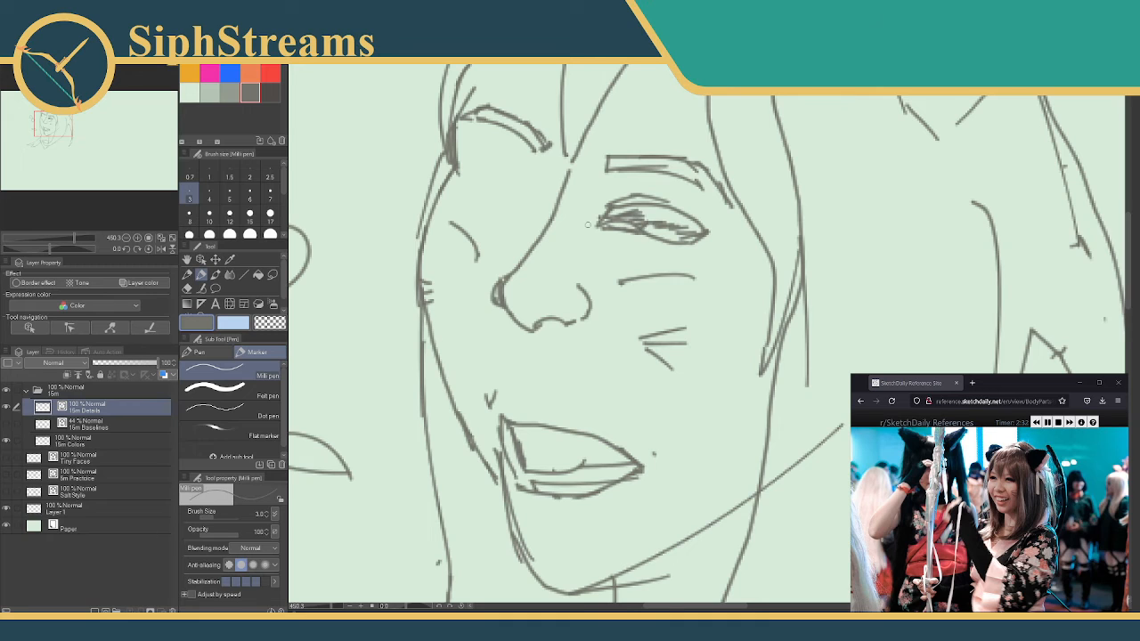
- Draw the far eye's narrow lids below its eyebrow, undoing the excess strokes beneath it
{"action": "left_click_drag", "start_coordinate": [508, 188], "coordinate": [578, 237]}
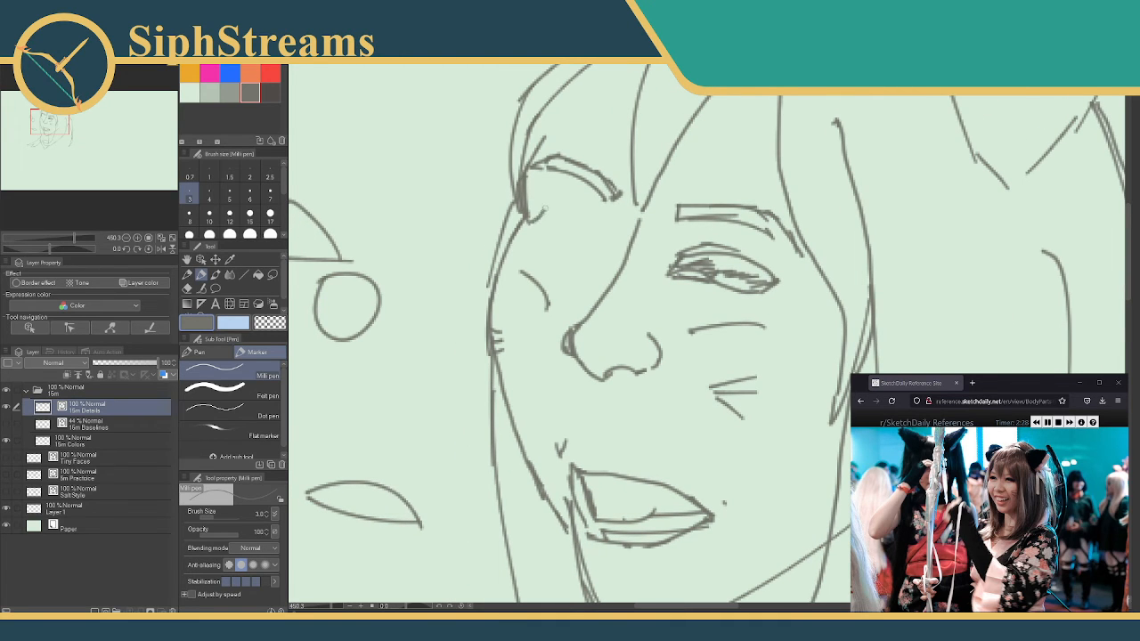
{"action": "mouse_move", "coordinate": [546, 208]}
{"action": "left_mouse_down"}
{"action": "mouse_move", "coordinate": [585, 219]}
{"action": "mouse_move", "coordinate": [604, 245]}
{"action": "left_mouse_up"}
{"action": "mouse_move", "coordinate": [530, 221]}
{"action": "left_mouse_down"}
{"action": "mouse_move", "coordinate": [605, 246]}
{"action": "mouse_move", "coordinate": [543, 217]}
{"action": "mouse_move", "coordinate": [577, 223]}
{"action": "mouse_move", "coordinate": [605, 242]}
{"action": "left_mouse_up"}
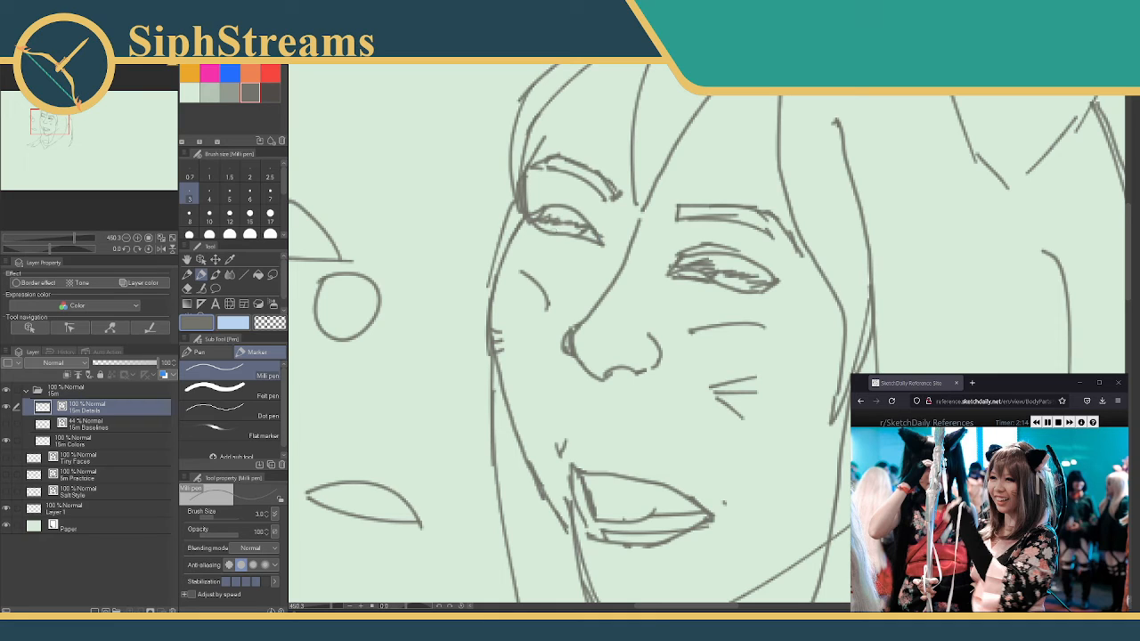
{"action": "mouse_move", "coordinate": [529, 232]}
{"action": "left_mouse_down"}
{"action": "mouse_move", "coordinate": [592, 244]}
{"action": "mouse_move", "coordinate": [555, 236]}
{"action": "mouse_move", "coordinate": [581, 232]}
{"action": "left_mouse_up"}
{"action": "key", "text": "ctrl+z"}
{"action": "key", "text": "ctrl+z"}
- Darken the irises inside both narrowed eyes
{"action": "left_click_drag", "start_coordinate": [647, 275], "coordinate": [617, 265]}
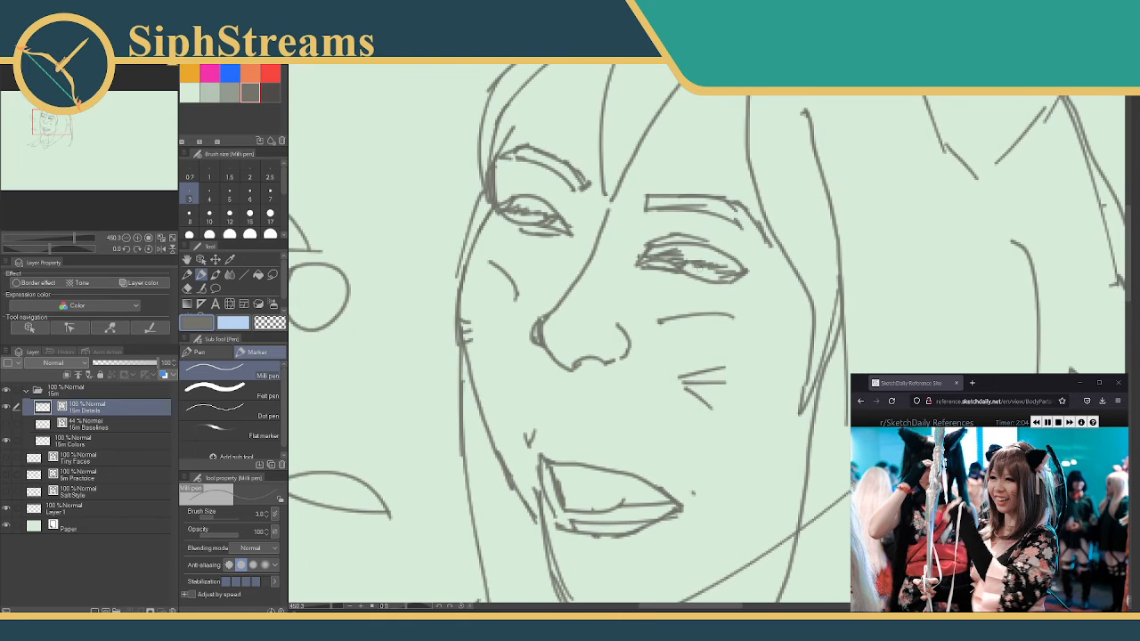
{"action": "mouse_move", "coordinate": [695, 267]}
{"action": "left_mouse_down"}
{"action": "mouse_move", "coordinate": [702, 272]}
{"action": "mouse_move", "coordinate": [681, 267]}
{"action": "left_mouse_up"}
{"action": "left_click_drag", "start_coordinate": [509, 214], "coordinate": [545, 222]}
- Erase the whole mouth, including leftover specks, from the 15m Details layer
{"action": "mouse_move", "coordinate": [500, 357]}
{"action": "left_mouse_down"}
{"action": "mouse_move", "coordinate": [545, 332]}
{"action": "mouse_move", "coordinate": [532, 268]}
{"action": "mouse_move", "coordinate": [554, 272]}
{"action": "mouse_move", "coordinate": [525, 210]}
{"action": "left_mouse_up"}
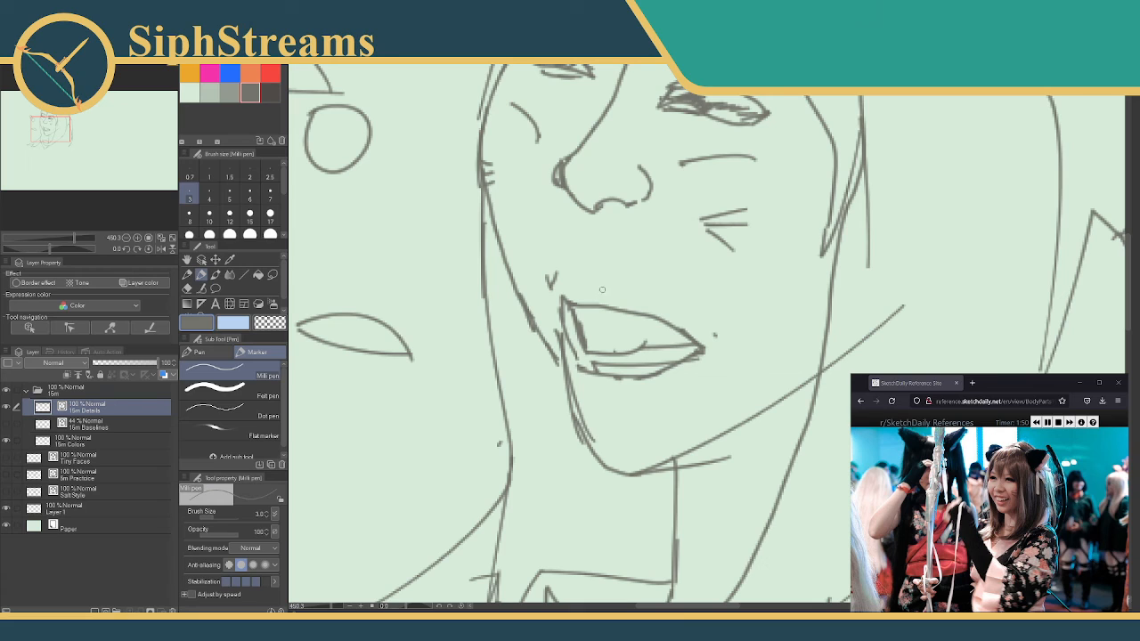
{"action": "key", "text": "e"}
{"action": "mouse_move", "coordinate": [609, 300]}
{"action": "left_mouse_down"}
{"action": "mouse_move", "coordinate": [607, 381]}
{"action": "mouse_move", "coordinate": [640, 376]}
{"action": "left_mouse_up"}
{"action": "left_click_drag", "start_coordinate": [640, 334], "coordinate": [654, 378]}
{"action": "mouse_move", "coordinate": [697, 337]}
{"action": "left_mouse_down"}
{"action": "mouse_move", "coordinate": [657, 383]}
{"action": "mouse_move", "coordinate": [654, 368]}
{"action": "left_mouse_up"}
{"action": "mouse_move", "coordinate": [594, 331]}
{"action": "left_mouse_down"}
{"action": "mouse_move", "coordinate": [578, 367]}
{"action": "mouse_move", "coordinate": [553, 263]}
{"action": "left_mouse_up"}
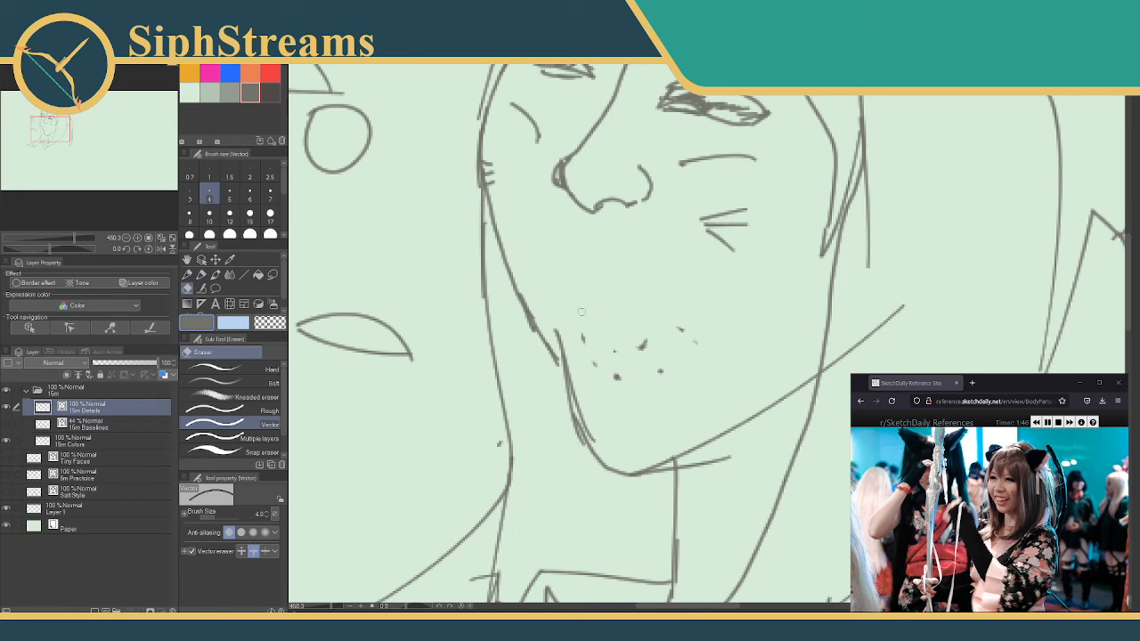
{"action": "mouse_move", "coordinate": [581, 312]}
{"action": "left_mouse_down"}
{"action": "mouse_move", "coordinate": [615, 374]}
{"action": "mouse_move", "coordinate": [614, 354]}
{"action": "mouse_move", "coordinate": [616, 372]}
{"action": "mouse_move", "coordinate": [648, 385]}
{"action": "left_mouse_up"}
- Redraw the upper lip as one arch below the nose, sloping down to the near mouth corner, after checking the 15m Baselines
{"action": "key", "text": "p"}
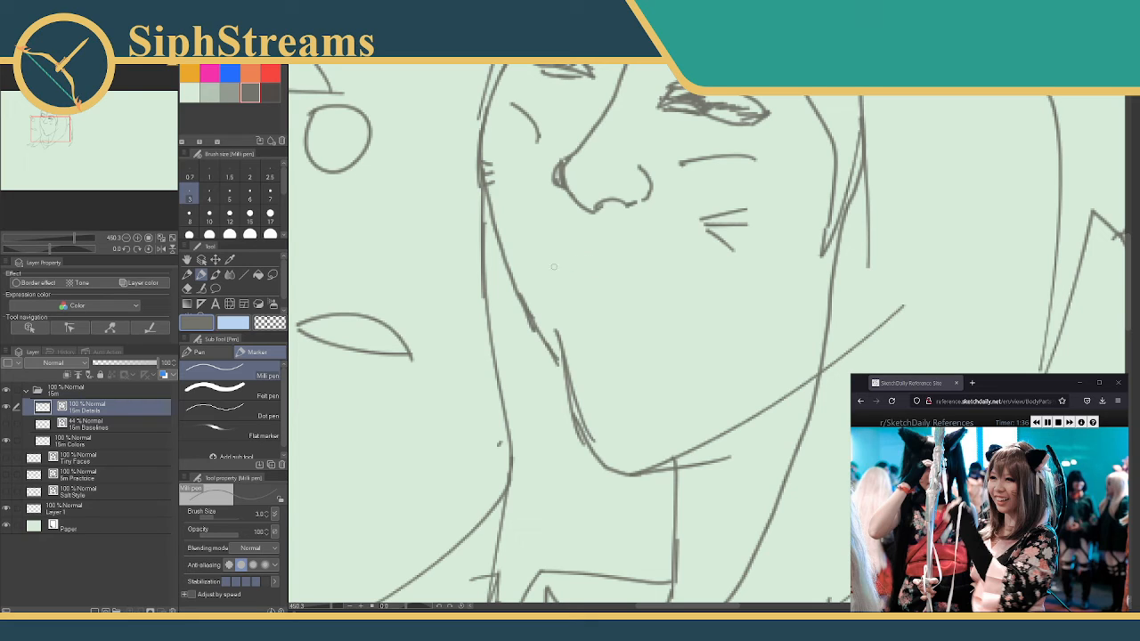
{"action": "left_click_drag", "start_coordinate": [551, 267], "coordinate": [586, 258]}
{"action": "left_click", "coordinate": [7, 424]}
{"action": "left_click", "coordinate": [7, 424]}
{"action": "mouse_move", "coordinate": [589, 260]}
{"action": "left_mouse_down"}
{"action": "mouse_move", "coordinate": [647, 269]}
{"action": "mouse_move", "coordinate": [678, 296]}
{"action": "left_mouse_up"}
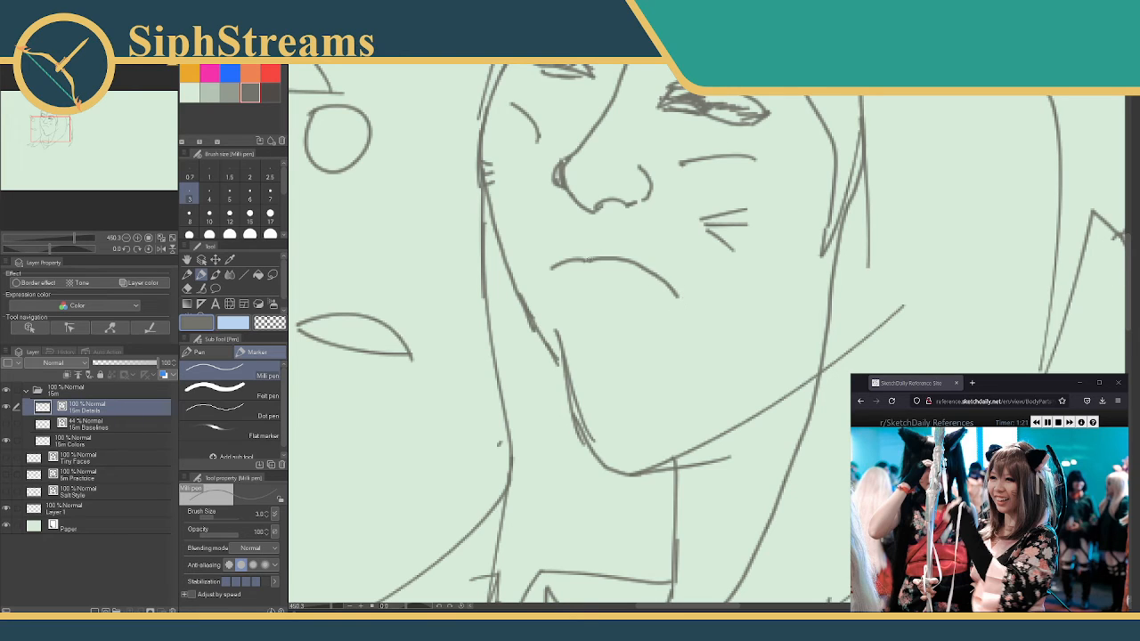
{"action": "mouse_move", "coordinate": [586, 259]}
{"action": "left_mouse_down"}
{"action": "mouse_move", "coordinate": [631, 262]}
{"action": "mouse_move", "coordinate": [691, 293]}
{"action": "left_mouse_up"}
{"action": "mouse_move", "coordinate": [699, 124]}
{"action": "left_mouse_down"}
{"action": "mouse_move", "coordinate": [694, 139]}
{"action": "mouse_move", "coordinate": [664, 132]}
{"action": "left_mouse_up"}
{"action": "left_click_drag", "start_coordinate": [666, 124], "coordinate": [660, 138]}
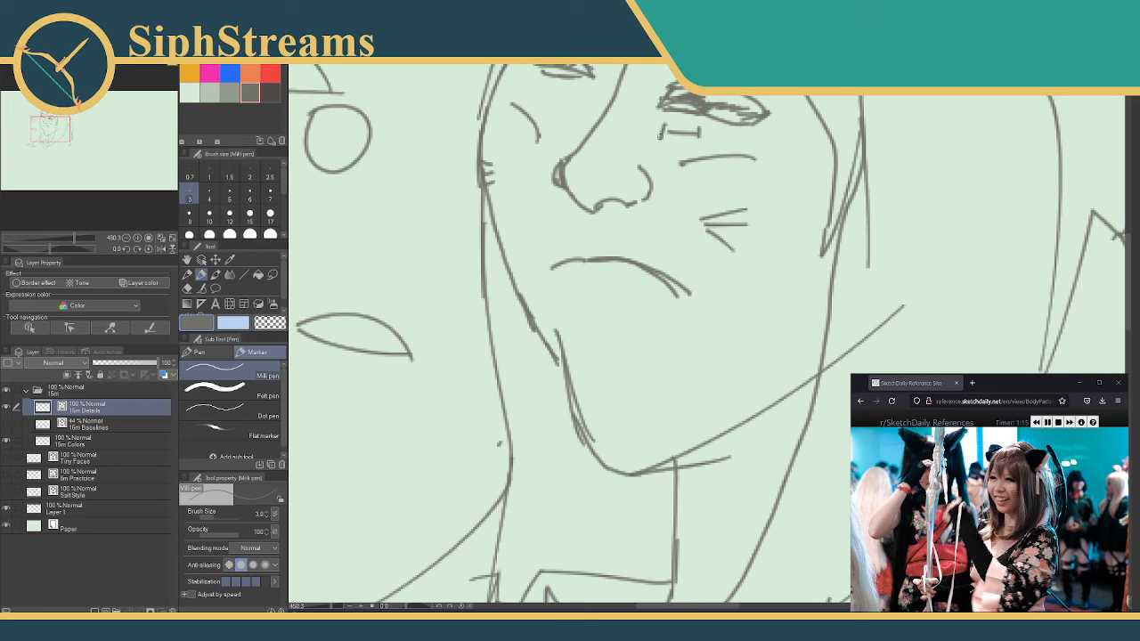
{"action": "left_click_drag", "start_coordinate": [696, 279], "coordinate": [695, 353]}
{"action": "key", "text": "ctrl+z"}
{"action": "key", "text": "ctrl+z"}
{"action": "key", "text": "ctrl+z"}
{"action": "key", "text": "ctrl+z"}
{"action": "key", "text": "ctrl+z"}
{"action": "key", "text": "ctrl+z"}
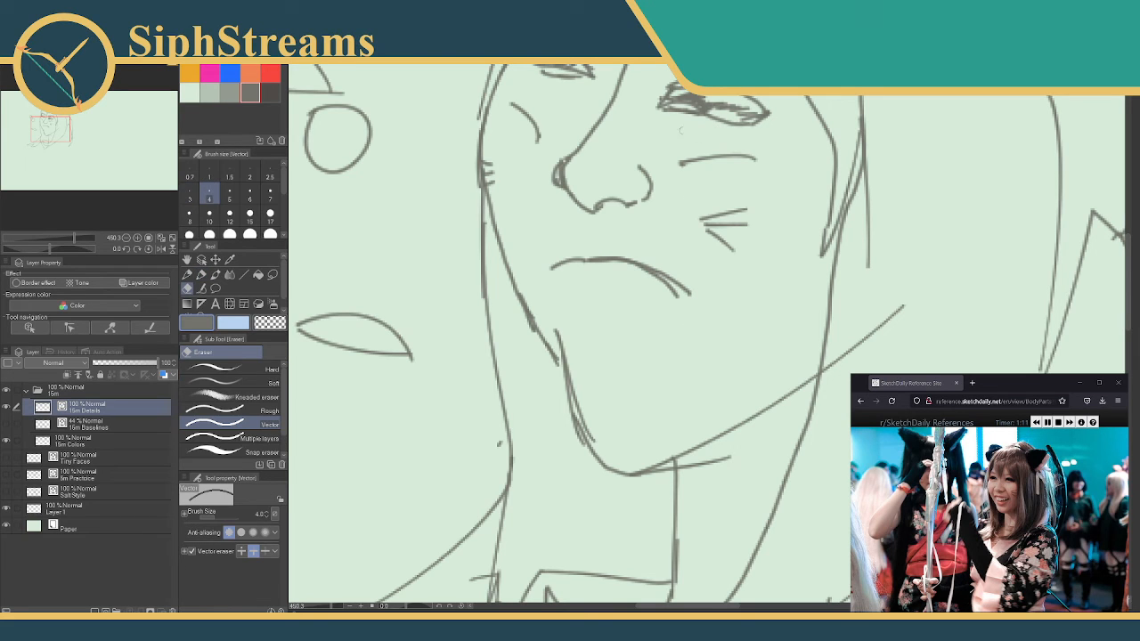
- Erase the doubled end of the upper lip line and draw the lower lip with an inner edge and fuller outer contour
{"action": "key", "text": "e"}
{"action": "left_click", "coordinate": [672, 293]}
{"action": "key", "text": "p"}
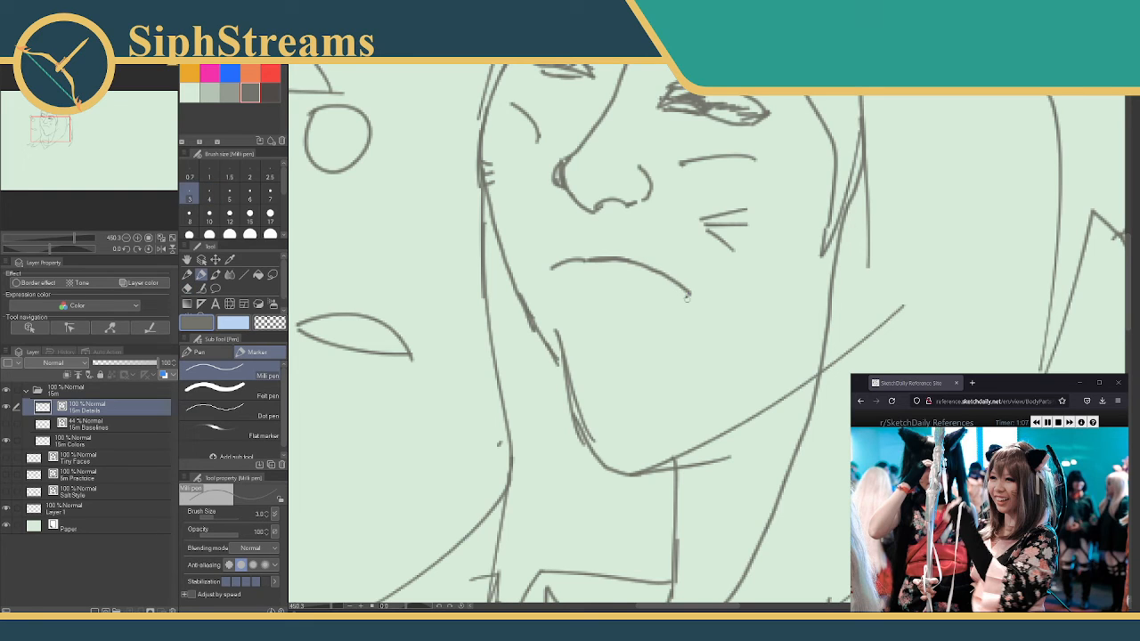
{"action": "left_click_drag", "start_coordinate": [689, 294], "coordinate": [602, 326]}
{"action": "mouse_move", "coordinate": [553, 271]}
{"action": "left_mouse_down"}
{"action": "mouse_move", "coordinate": [575, 313]}
{"action": "mouse_move", "coordinate": [655, 315]}
{"action": "left_mouse_up"}
{"action": "key", "text": "ctrl+z"}
{"action": "left_click_drag", "start_coordinate": [571, 310], "coordinate": [644, 318]}
{"action": "mouse_move", "coordinate": [573, 311]}
{"action": "left_mouse_down"}
{"action": "mouse_move", "coordinate": [613, 335]}
{"action": "mouse_move", "coordinate": [670, 306]}
{"action": "left_mouse_up"}
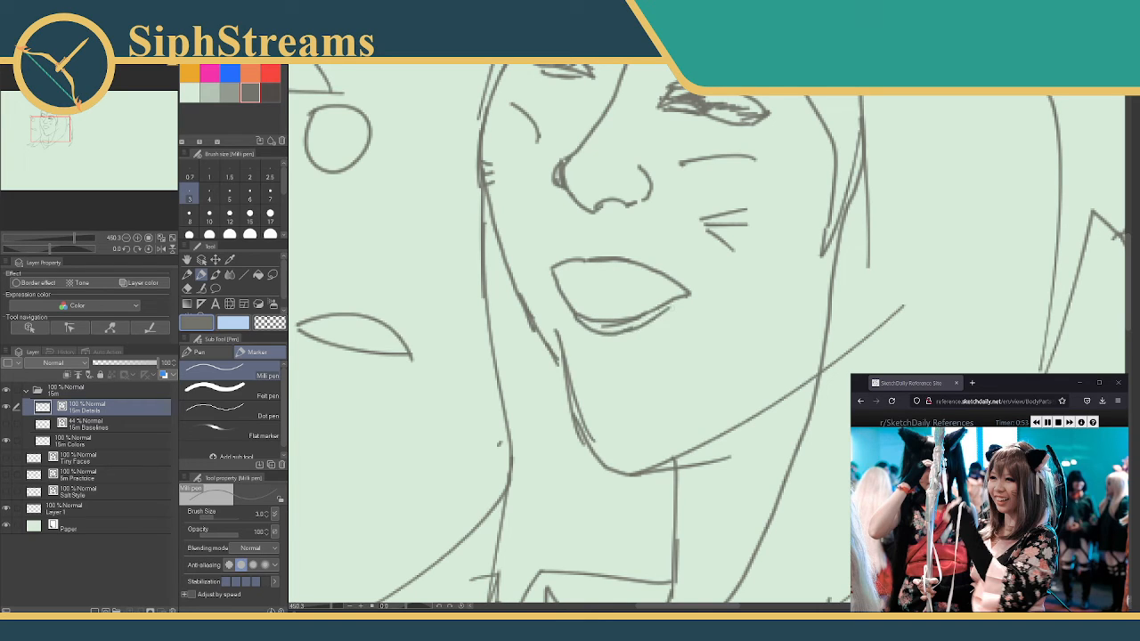
{"action": "key", "text": "ctrl+z"}
{"action": "key", "text": "ctrl+z"}
{"action": "mouse_move", "coordinate": [570, 312]}
{"action": "left_mouse_down"}
{"action": "mouse_move", "coordinate": [588, 335]}
{"action": "mouse_move", "coordinate": [657, 323]}
{"action": "mouse_move", "coordinate": [687, 299]}
{"action": "left_mouse_up"}
{"action": "key", "text": "e"}
{"action": "key", "text": "p"}
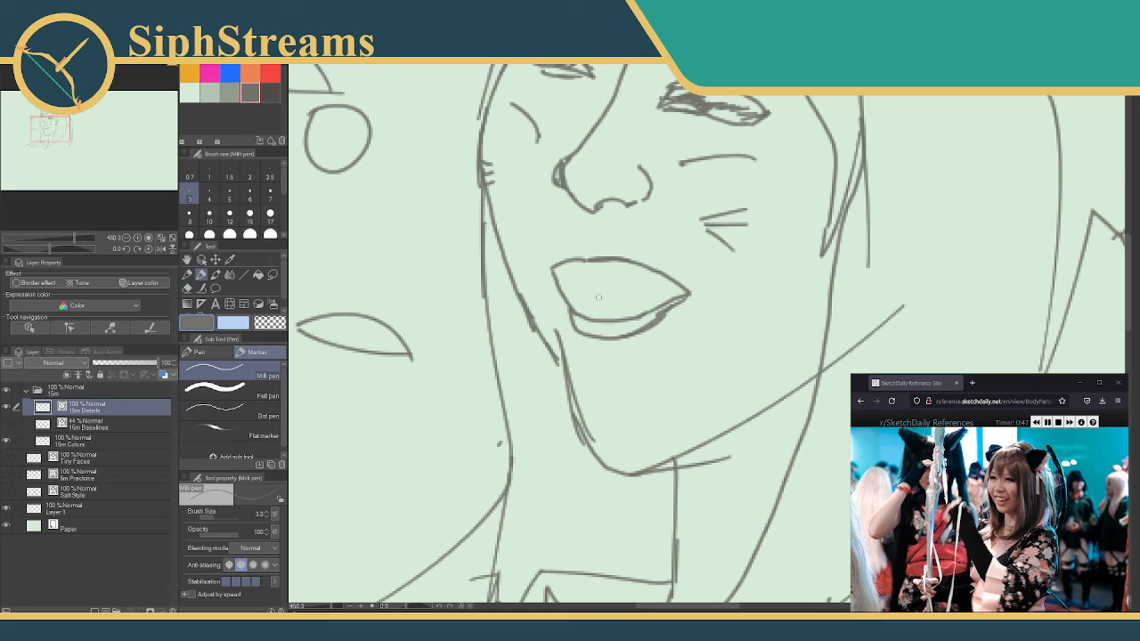
- Draw the upper lip's inner edge, thicken the far mouth corner and add the lower edge of the upper teeth
{"action": "mouse_move", "coordinate": [550, 269]}
{"action": "left_mouse_down"}
{"action": "mouse_move", "coordinate": [625, 265]}
{"action": "mouse_move", "coordinate": [691, 290]}
{"action": "left_mouse_up"}
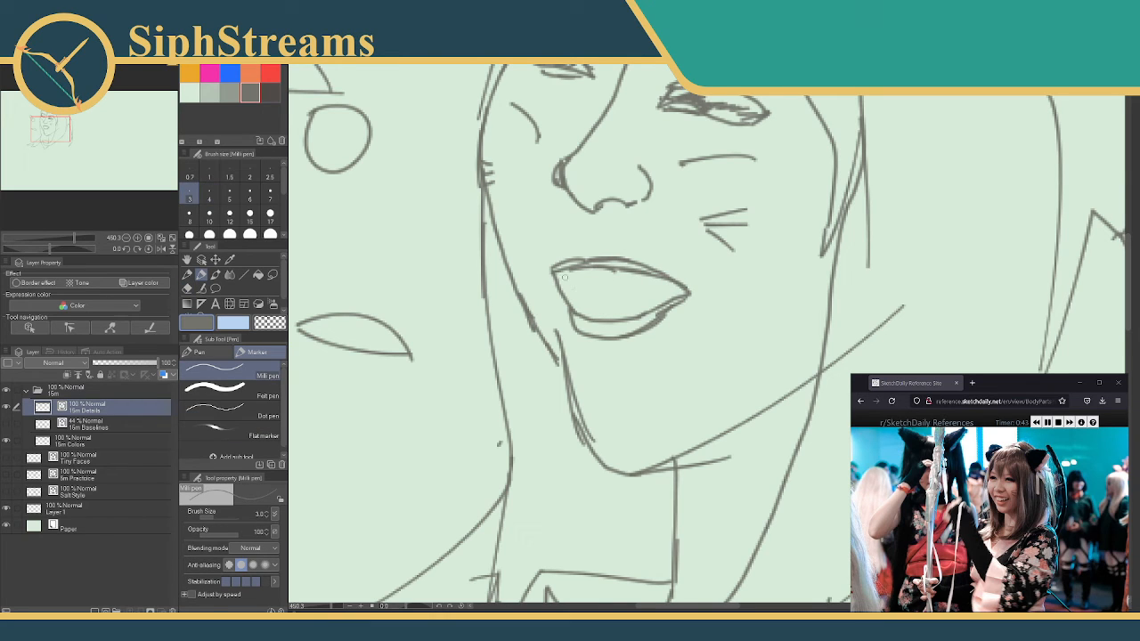
{"action": "left_click_drag", "start_coordinate": [556, 272], "coordinate": [569, 294]}
{"action": "mouse_move", "coordinate": [557, 272]}
{"action": "left_mouse_down"}
{"action": "mouse_move", "coordinate": [591, 299]}
{"action": "mouse_move", "coordinate": [670, 286]}
{"action": "left_mouse_up"}
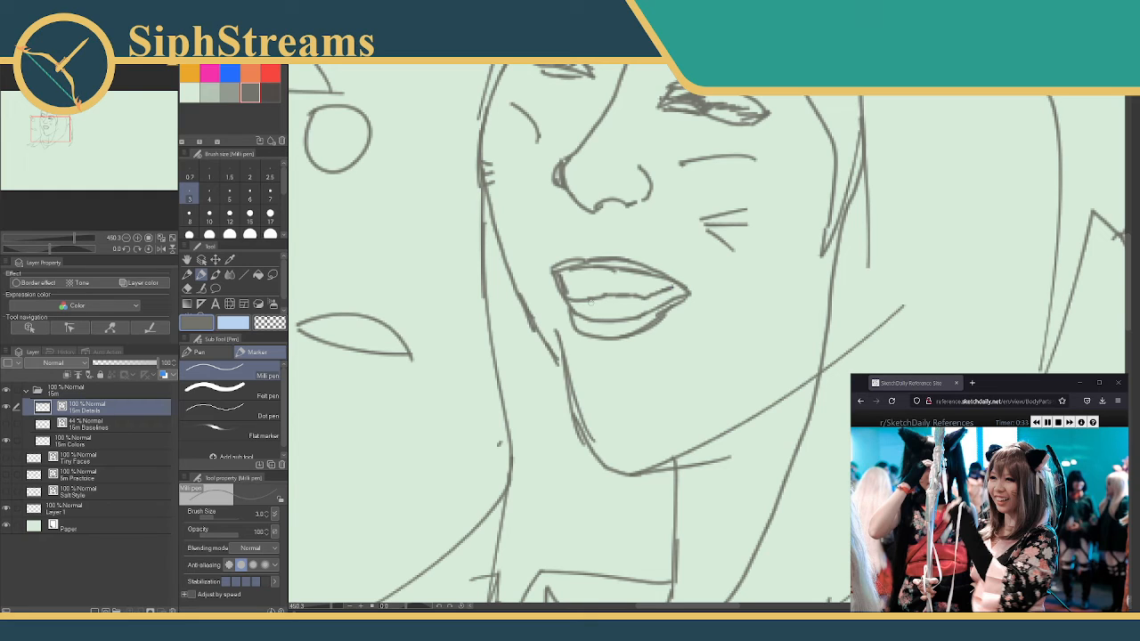
{"action": "left_click_drag", "start_coordinate": [580, 303], "coordinate": [665, 301]}
- Draw the divisions between the upper teeth and shade the dark gap beneath them
{"action": "scroll", "coordinate": [618, 315], "scroll_direction": "up", "scroll_amount": 2}
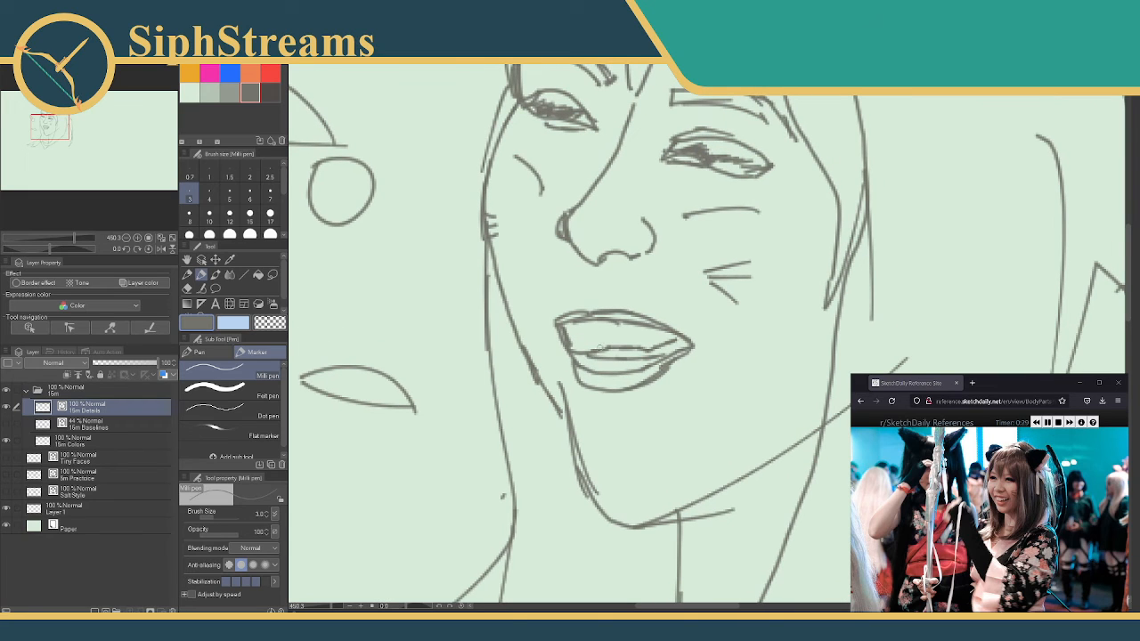
{"action": "mouse_move", "coordinate": [588, 326]}
{"action": "left_mouse_down"}
{"action": "mouse_move", "coordinate": [586, 355]}
{"action": "mouse_move", "coordinate": [657, 352]}
{"action": "left_mouse_up"}
{"action": "left_click_drag", "start_coordinate": [668, 336], "coordinate": [669, 345]}
{"action": "left_click_drag", "start_coordinate": [563, 330], "coordinate": [655, 332]}
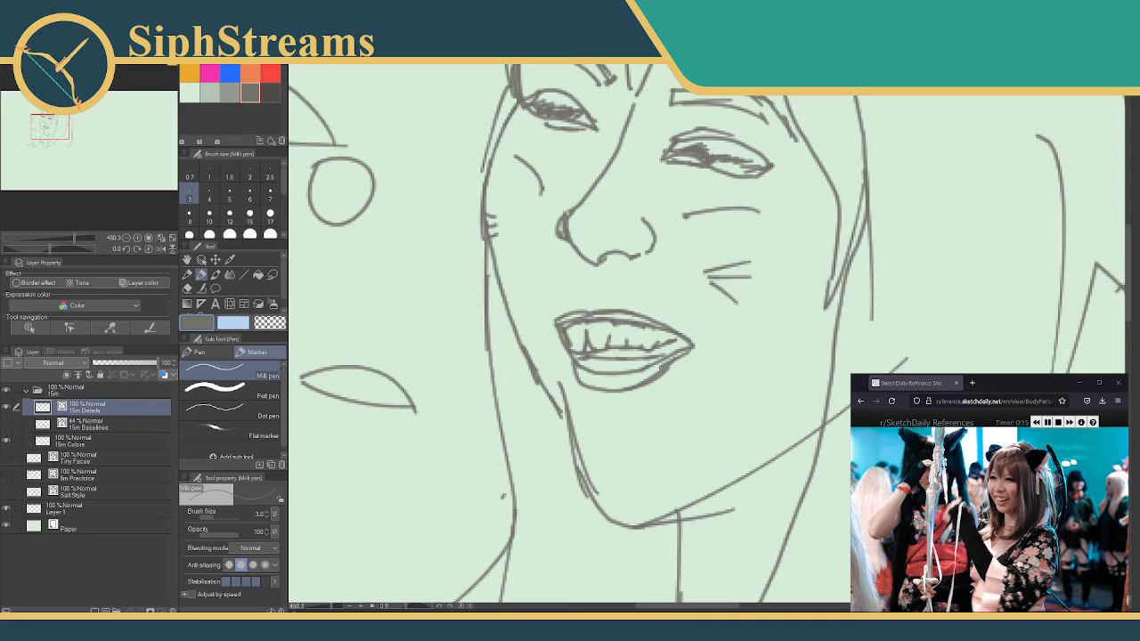
{"action": "mouse_move", "coordinate": [584, 360]}
{"action": "left_mouse_down"}
{"action": "mouse_move", "coordinate": [643, 362]}
{"action": "mouse_move", "coordinate": [588, 369]}
{"action": "left_mouse_up"}
{"action": "left_click_drag", "start_coordinate": [332, 607], "coordinate": [330, 611]}
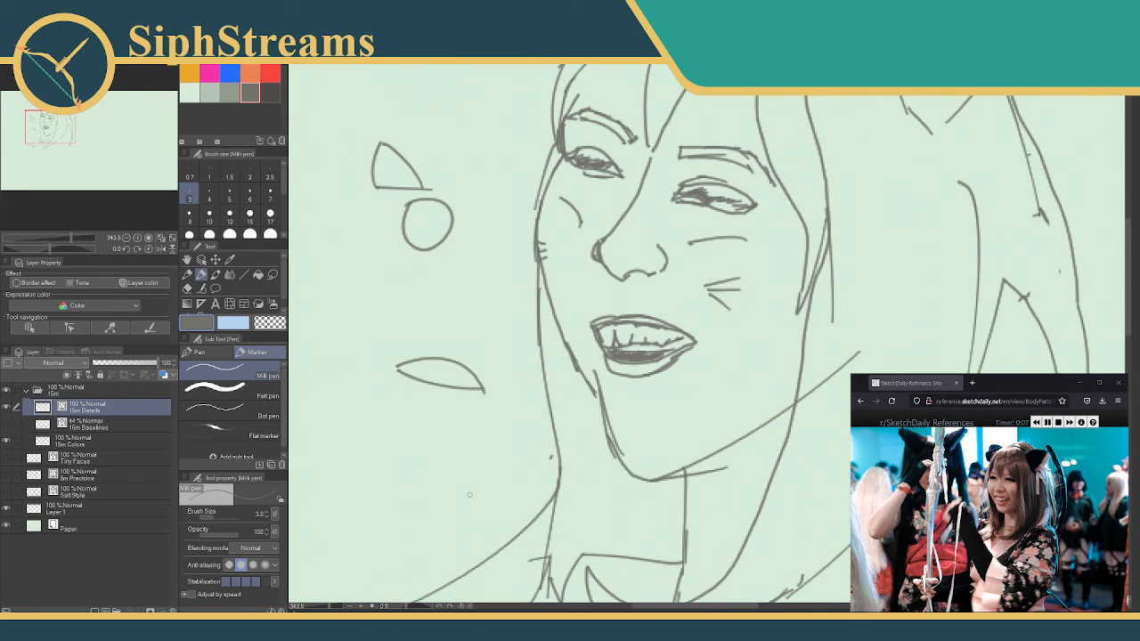
{"action": "left_click_drag", "start_coordinate": [522, 389], "coordinate": [502, 426]}
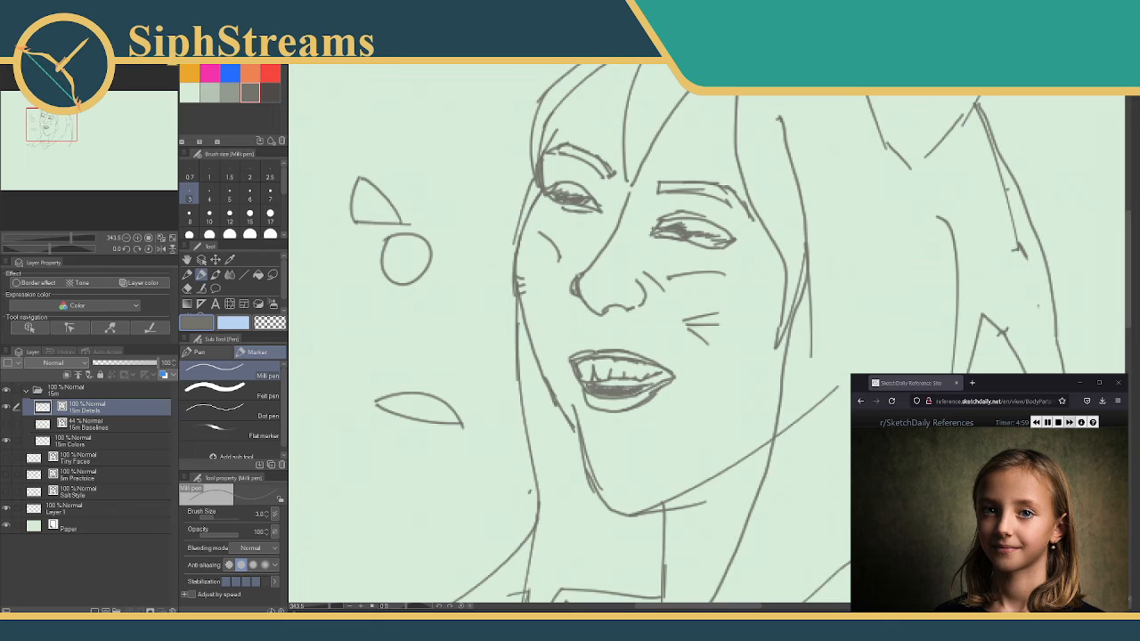
- Stop the timed session in the SketchDaily reference site and return to its start page
{"action": "left_click", "coordinate": [1035, 423]}
{"action": "left_click", "coordinate": [1058, 423]}
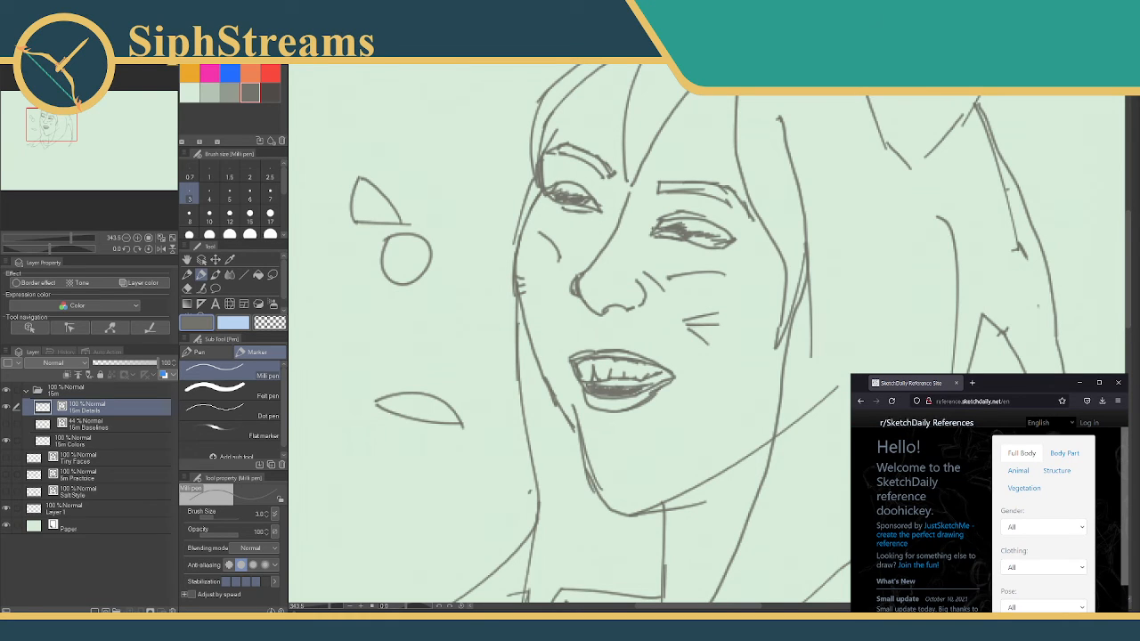
{"action": "left_click", "coordinate": [861, 400]}
{"action": "left_click", "coordinate": [876, 401]}
- Start a new reference session with Body Part set to Heads and Gender set to Female
{"action": "left_click", "coordinate": [1064, 454]}
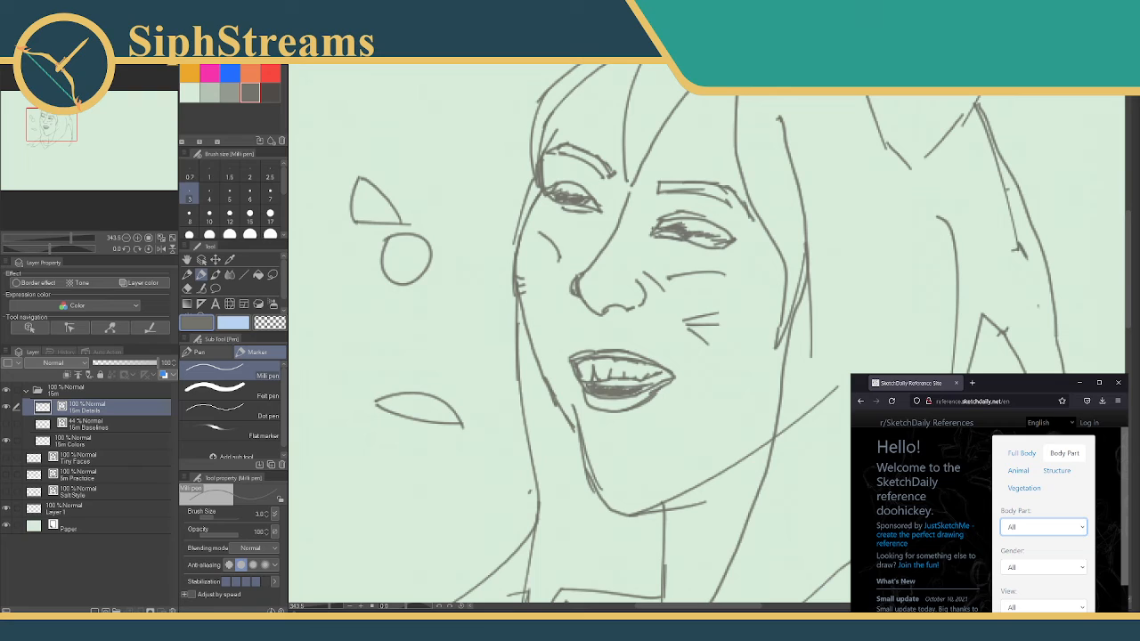
{"action": "key", "text": "Down"}
{"action": "key", "text": "Tab"}
{"action": "key", "text": "Down"}
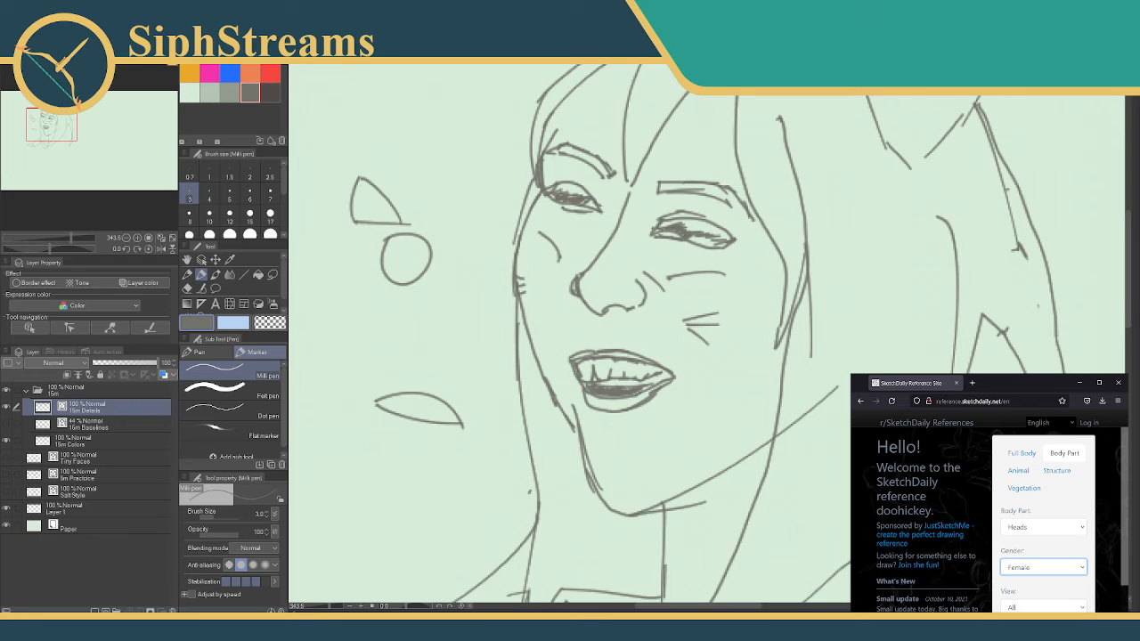
{"action": "key", "text": "Tab"}
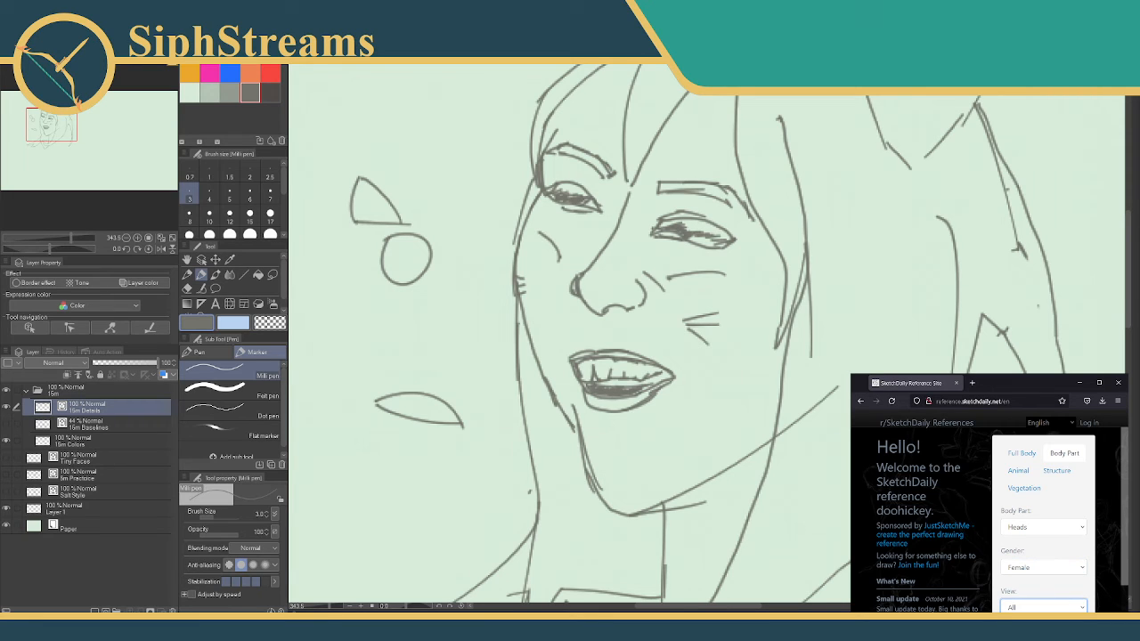
{"action": "key", "text": "Return"}
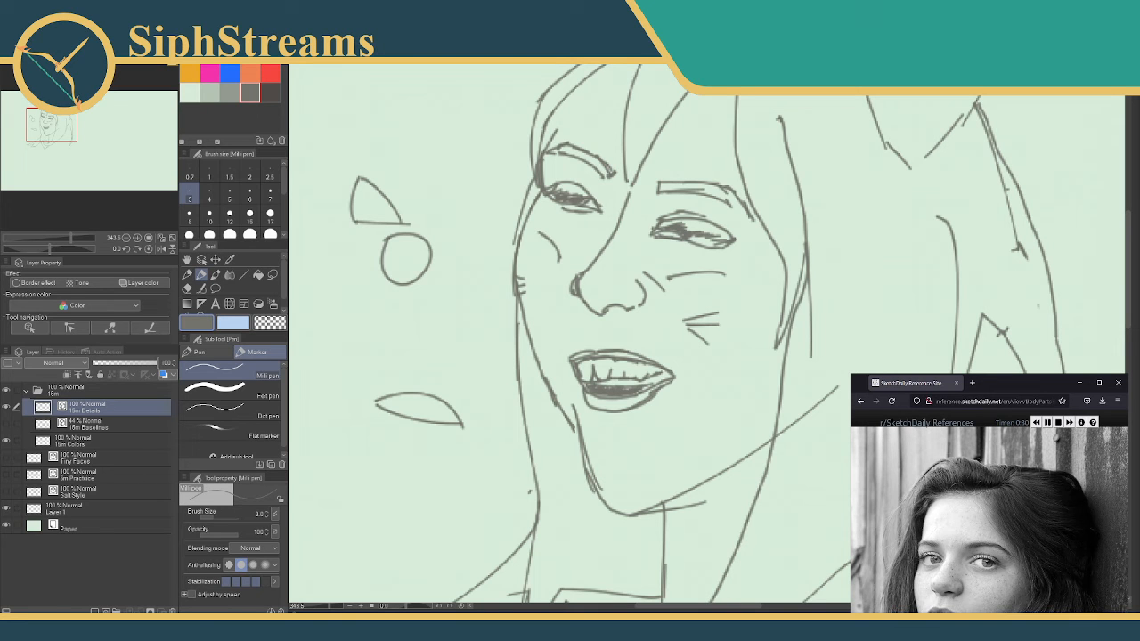
- Skip ahead through several reference photos and stop the session
{"action": "left_click", "coordinate": [1069, 423]}
{"action": "left_click", "coordinate": [1070, 423]}
{"action": "left_click", "coordinate": [1070, 423]}
{"action": "left_click", "coordinate": [1070, 423]}
{"action": "left_click", "coordinate": [1070, 423]}
{"action": "left_click", "coordinate": [1070, 423]}
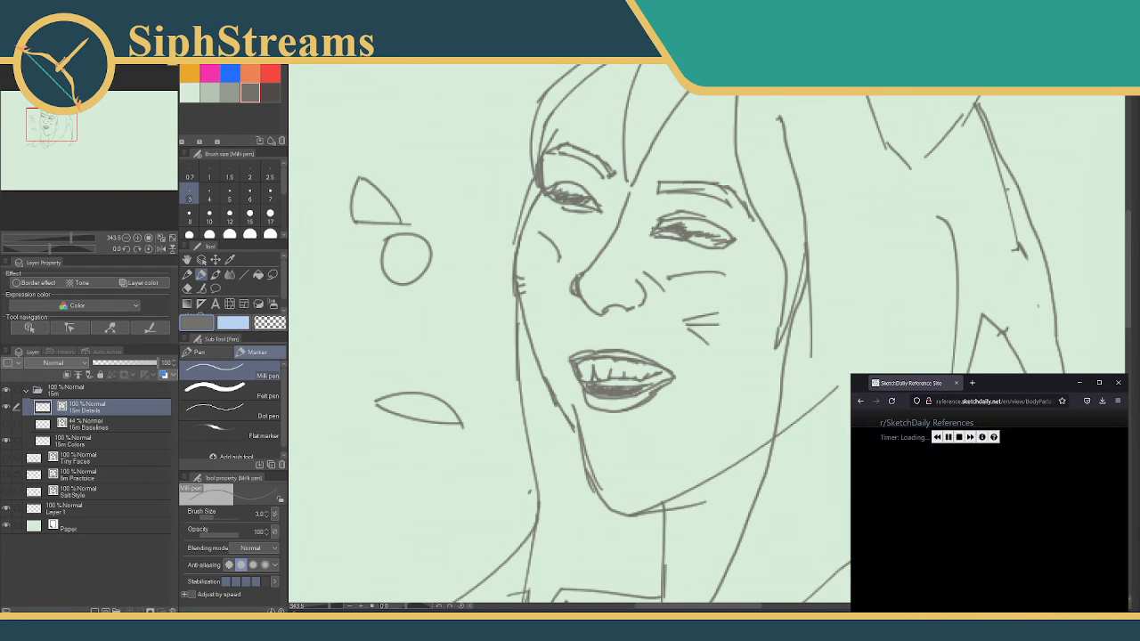
{"action": "left_click", "coordinate": [1058, 423]}
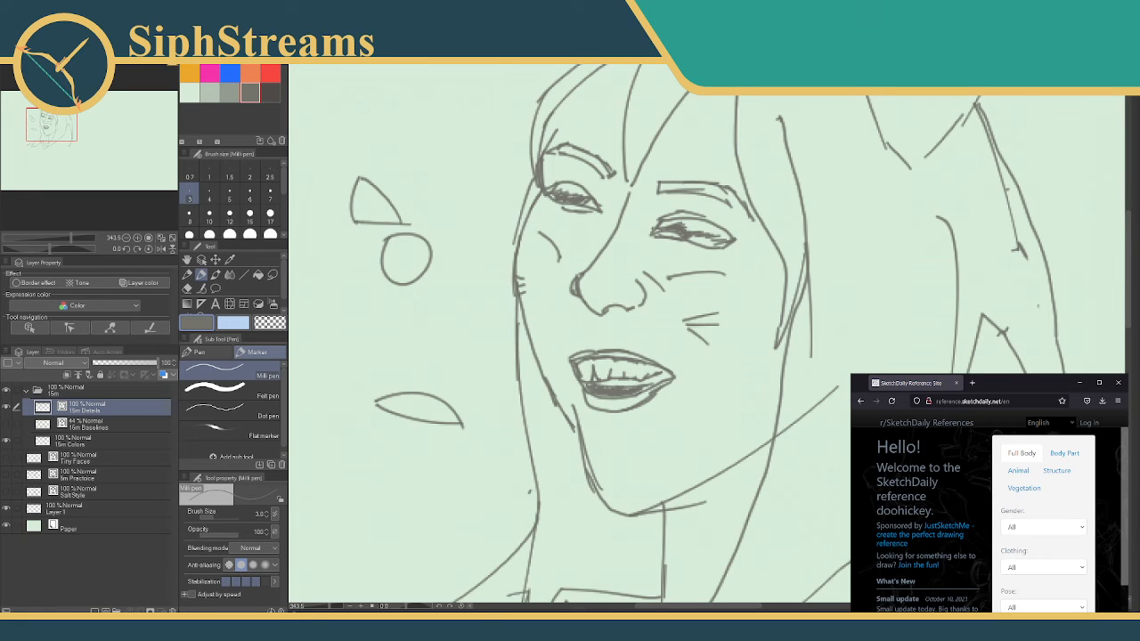
- Switch back to Clip Studio Paint, frame the whole head, and set the Milli pen to blue at size 2
{"action": "key", "text": "alt+Tab"}
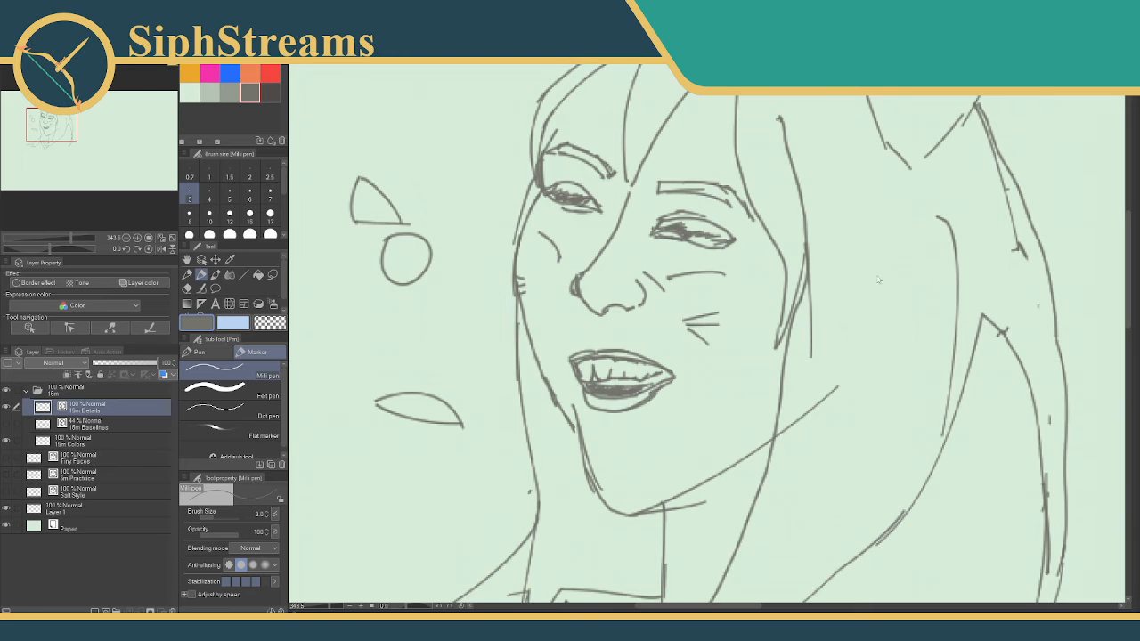
{"action": "scroll", "coordinate": [709, 334], "scroll_direction": "up", "scroll_amount": 1}
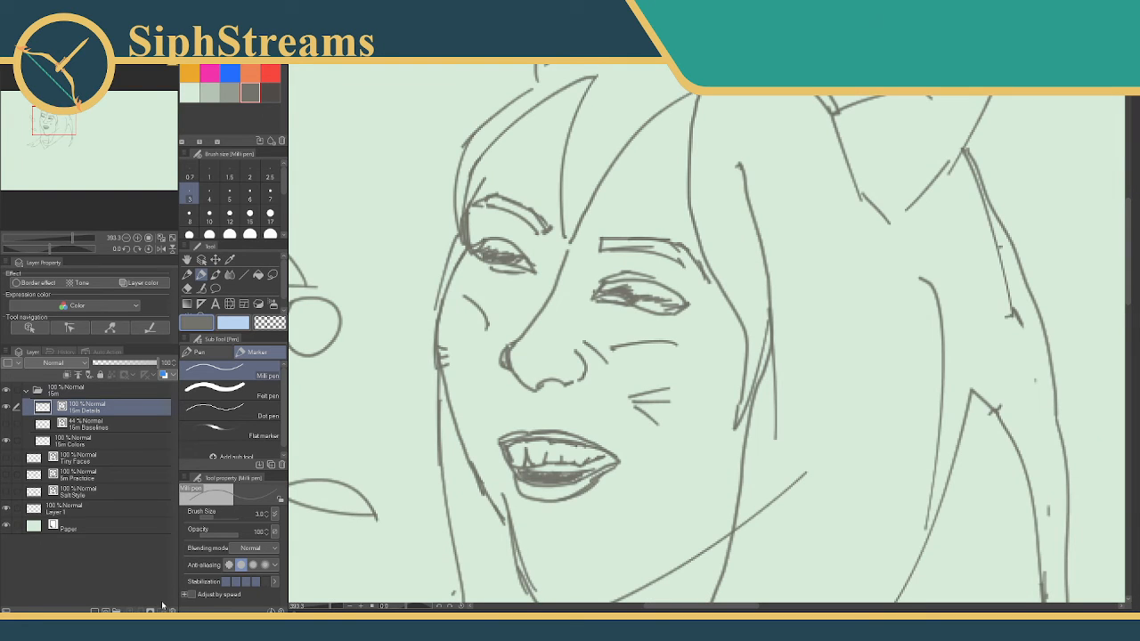
{"action": "left_click_drag", "start_coordinate": [329, 606], "coordinate": [328, 612]}
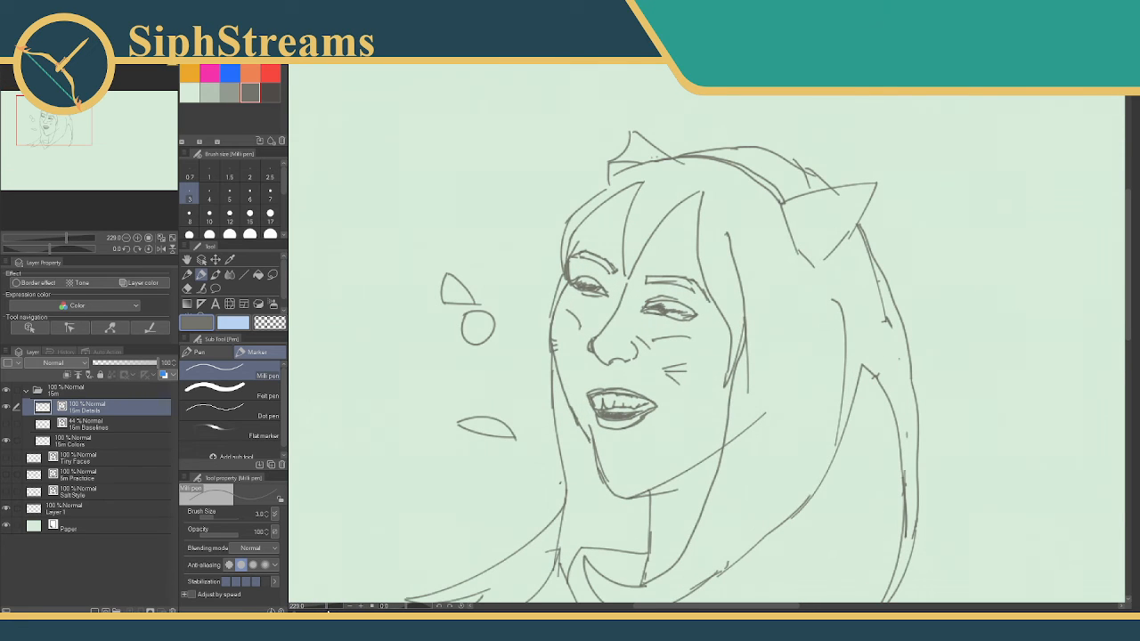
{"action": "left_click_drag", "start_coordinate": [661, 386], "coordinate": [653, 392]}
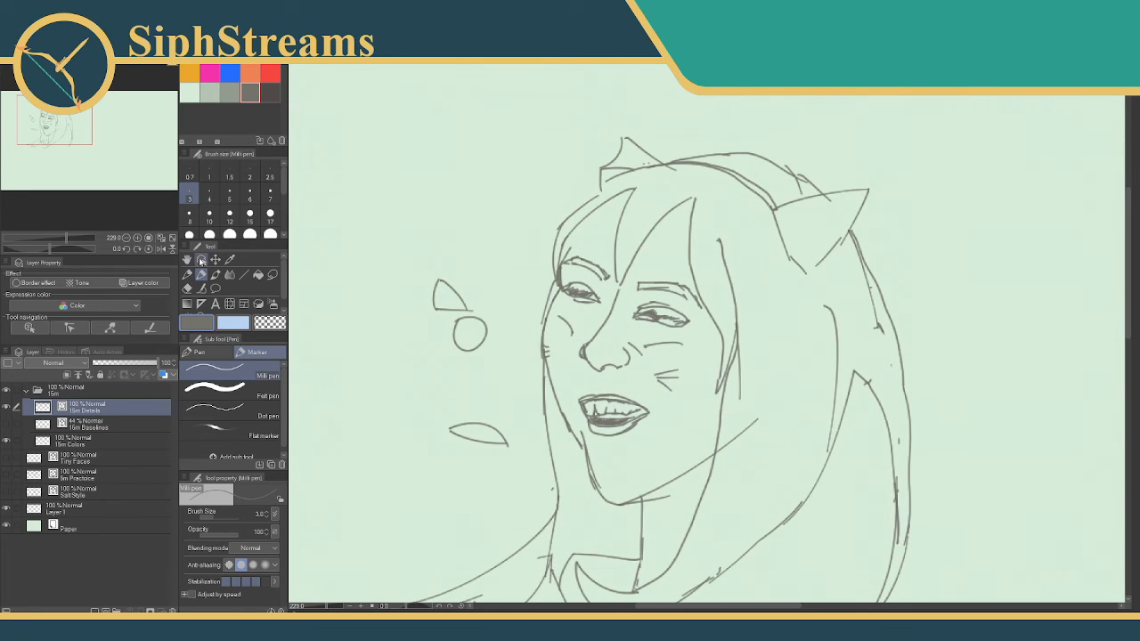
{"action": "left_click", "coordinate": [209, 73]}
{"action": "left_click_drag", "start_coordinate": [624, 392], "coordinate": [630, 316]}
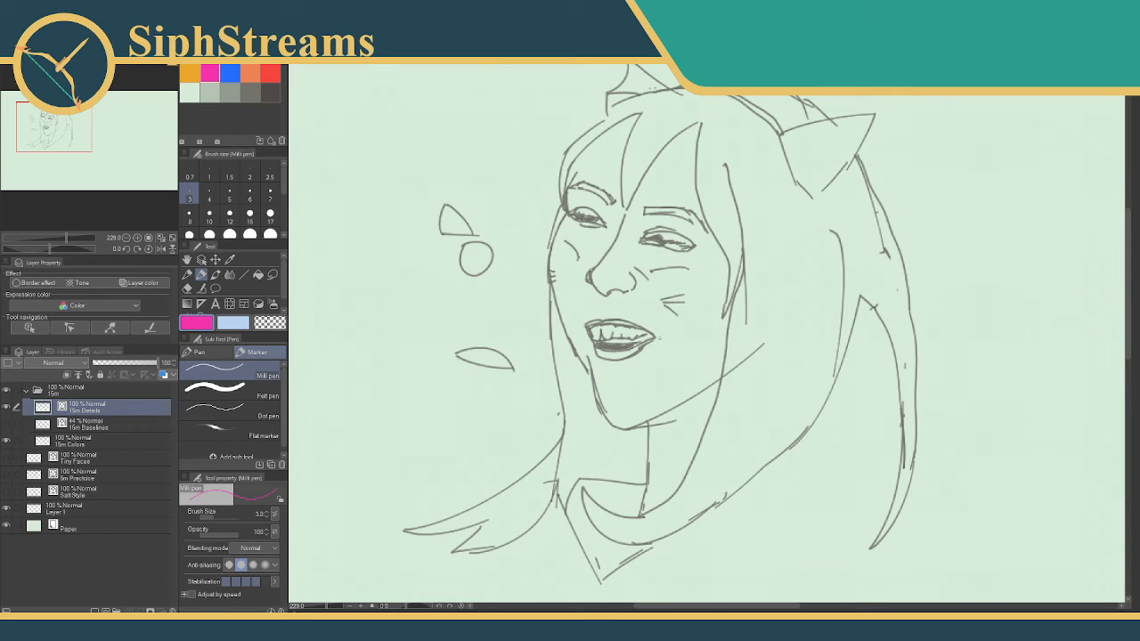
{"action": "left_click", "coordinate": [230, 72]}
{"action": "left_click", "coordinate": [249, 172]}
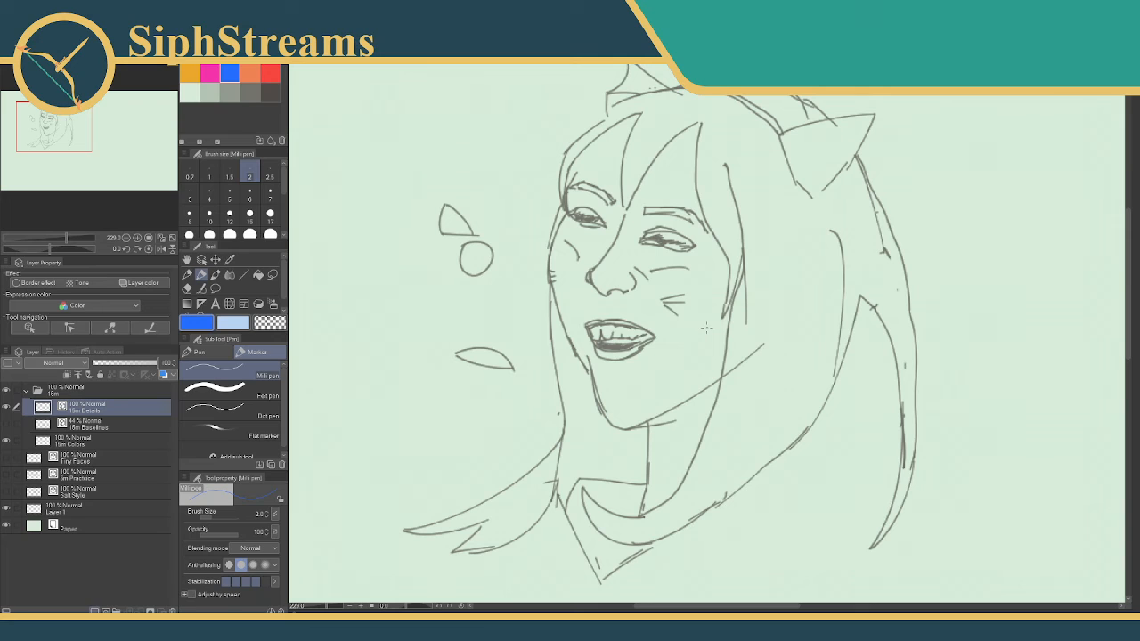
- Add a new vector layer above 15m Details and rename it "15m notes"
{"action": "left_click", "coordinate": [105, 611]}
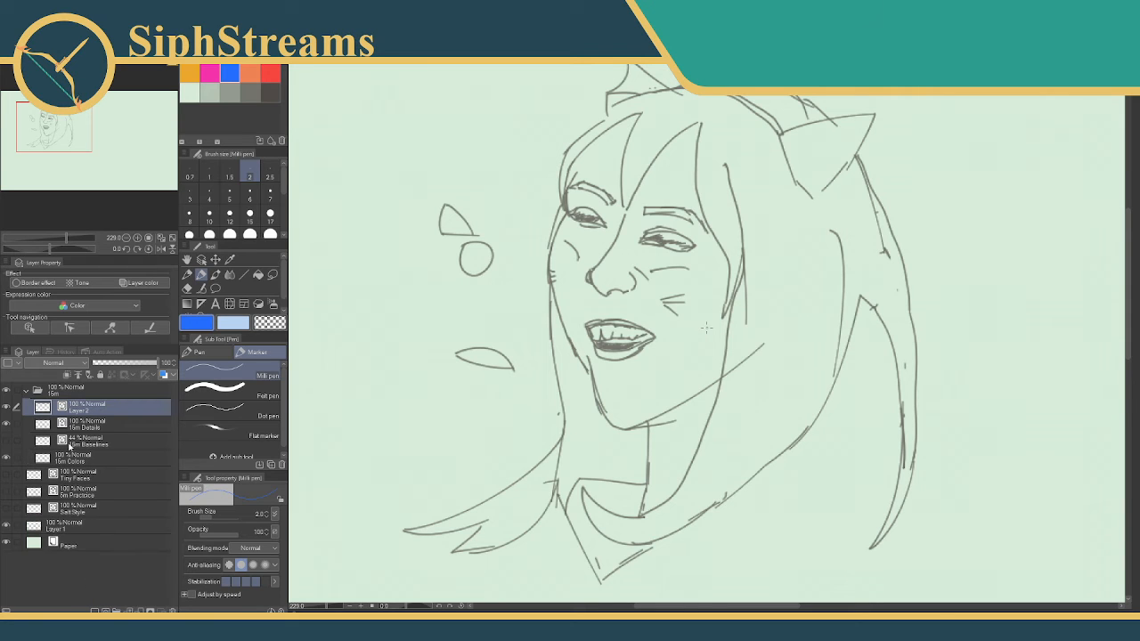
{"action": "left_click", "coordinate": [87, 420]}
{"action": "left_click", "coordinate": [88, 410]}
{"action": "double_click", "coordinate": [88, 411]}
{"action": "type", "text": "15m notes"}
{"action": "key", "text": "Return"}
- Draw blue correction strokes along the jawline, beside the near mouth corner and below the lower lip
{"action": "mouse_move", "coordinate": [600, 409]}
{"action": "left_mouse_down"}
{"action": "mouse_move", "coordinate": [634, 420]}
{"action": "mouse_move", "coordinate": [663, 411]}
{"action": "mouse_move", "coordinate": [723, 351]}
{"action": "left_mouse_up"}
{"action": "left_click_drag", "start_coordinate": [659, 336], "coordinate": [659, 345]}
{"action": "mouse_move", "coordinate": [603, 374]}
{"action": "left_mouse_down"}
{"action": "mouse_move", "coordinate": [627, 375]}
{"action": "mouse_move", "coordinate": [658, 353]}
{"action": "left_mouse_up"}
- Handwrite the note "Bigger mouth, higher chin" beside the jaw, with an arrow pointing to the chin
{"action": "left_click_drag", "start_coordinate": [381, 354], "coordinate": [383, 374]}
{"action": "mouse_move", "coordinate": [383, 355]}
{"action": "left_mouse_down"}
{"action": "mouse_move", "coordinate": [385, 375]}
{"action": "mouse_move", "coordinate": [406, 375]}
{"action": "left_mouse_up"}
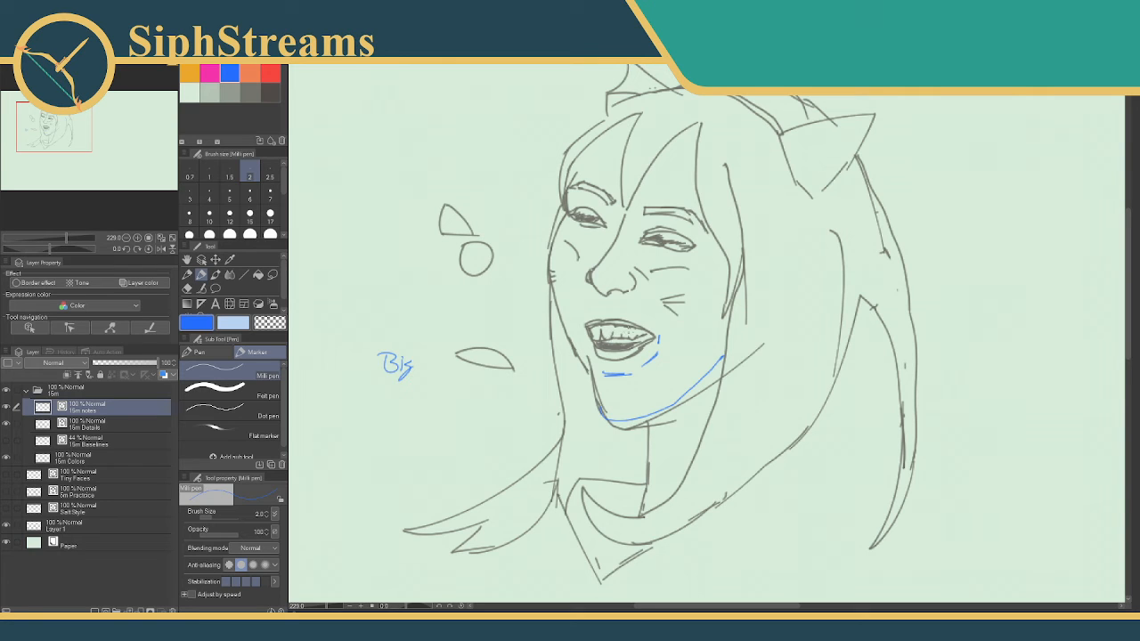
{"action": "mouse_move", "coordinate": [415, 363]}
{"action": "left_mouse_down"}
{"action": "mouse_move", "coordinate": [476, 367]}
{"action": "mouse_move", "coordinate": [480, 377]}
{"action": "mouse_move", "coordinate": [524, 383]}
{"action": "left_mouse_up"}
{"action": "left_click_drag", "start_coordinate": [408, 385], "coordinate": [429, 408]}
{"action": "mouse_move", "coordinate": [426, 389]}
{"action": "left_mouse_down"}
{"action": "mouse_move", "coordinate": [433, 415]}
{"action": "mouse_move", "coordinate": [475, 406]}
{"action": "left_mouse_up"}
{"action": "mouse_move", "coordinate": [481, 401]}
{"action": "left_mouse_down"}
{"action": "mouse_move", "coordinate": [533, 404]}
{"action": "mouse_move", "coordinate": [577, 385]}
{"action": "left_mouse_up"}
{"action": "mouse_move", "coordinate": [568, 381]}
{"action": "left_mouse_down"}
{"action": "mouse_move", "coordinate": [582, 384]}
{"action": "mouse_move", "coordinate": [568, 387]}
{"action": "left_mouse_up"}
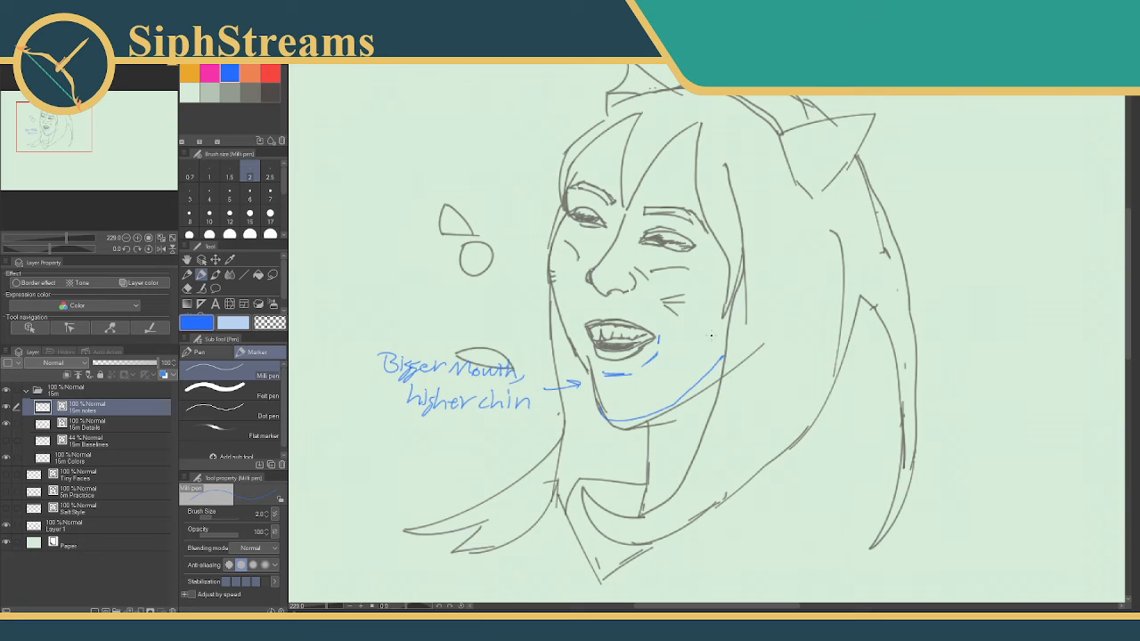
- Circle the far eye, bracket its socket edge, and handwrite "move eye & socket down" beside it
{"action": "left_click_drag", "start_coordinate": [656, 252], "coordinate": [643, 295]}
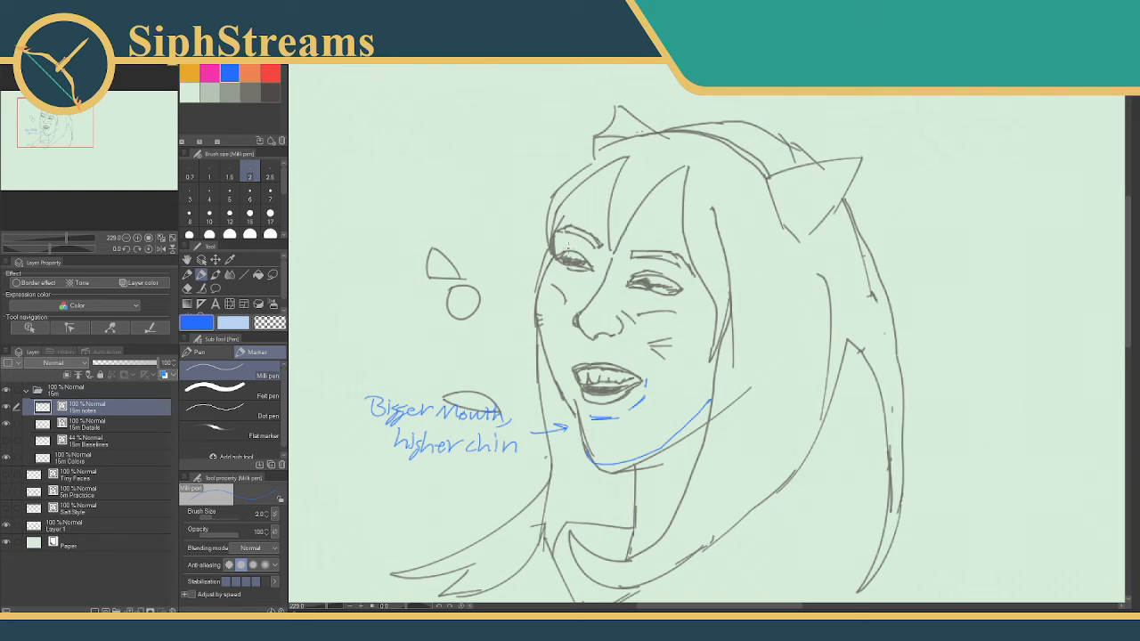
{"action": "mouse_move", "coordinate": [558, 253]}
{"action": "left_mouse_down"}
{"action": "mouse_move", "coordinate": [569, 283]}
{"action": "mouse_move", "coordinate": [600, 267]}
{"action": "mouse_move", "coordinate": [546, 278]}
{"action": "mouse_move", "coordinate": [549, 242]}
{"action": "mouse_move", "coordinate": [537, 312]}
{"action": "left_mouse_up"}
{"action": "mouse_move", "coordinate": [540, 238]}
{"action": "left_mouse_down"}
{"action": "mouse_move", "coordinate": [520, 267]}
{"action": "mouse_move", "coordinate": [528, 287]}
{"action": "left_mouse_up"}
{"action": "mouse_move", "coordinate": [436, 214]}
{"action": "left_mouse_down"}
{"action": "mouse_move", "coordinate": [501, 210]}
{"action": "mouse_move", "coordinate": [511, 228]}
{"action": "mouse_move", "coordinate": [529, 212]}
{"action": "left_mouse_up"}
{"action": "left_click_drag", "start_coordinate": [437, 234], "coordinate": [527, 223]}
{"action": "left_click_drag", "start_coordinate": [459, 257], "coordinate": [502, 253]}
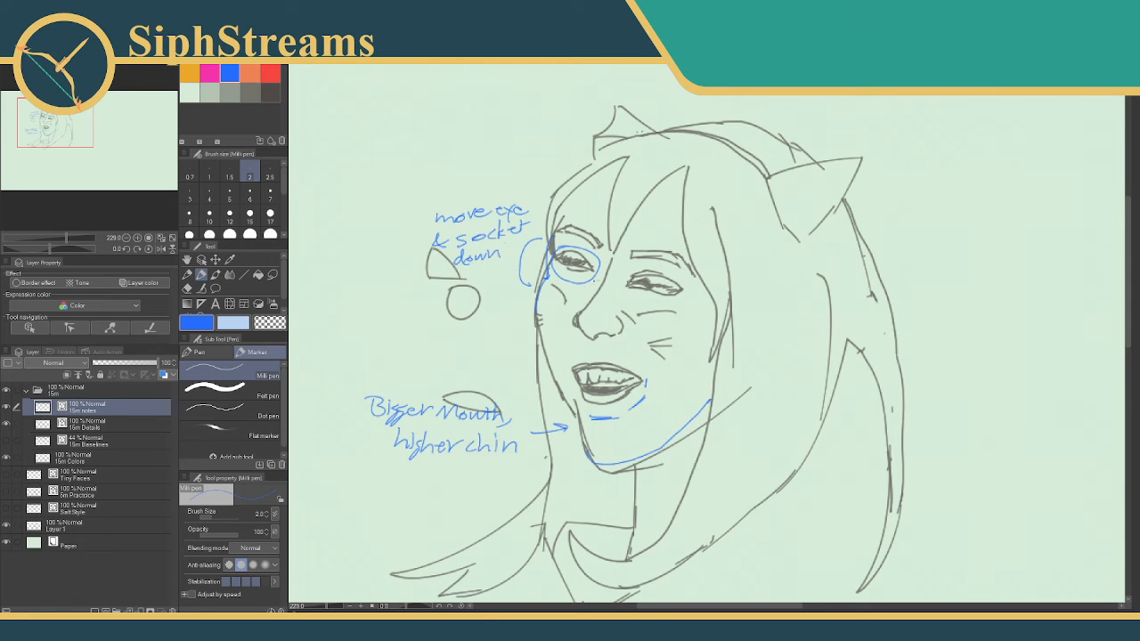
- Sketch a small blue face diagram beside the head with slanted eyes, nose, mouth, a tilted eye line and a level lower line
{"action": "left_click_drag", "start_coordinate": [547, 291], "coordinate": [704, 287]}
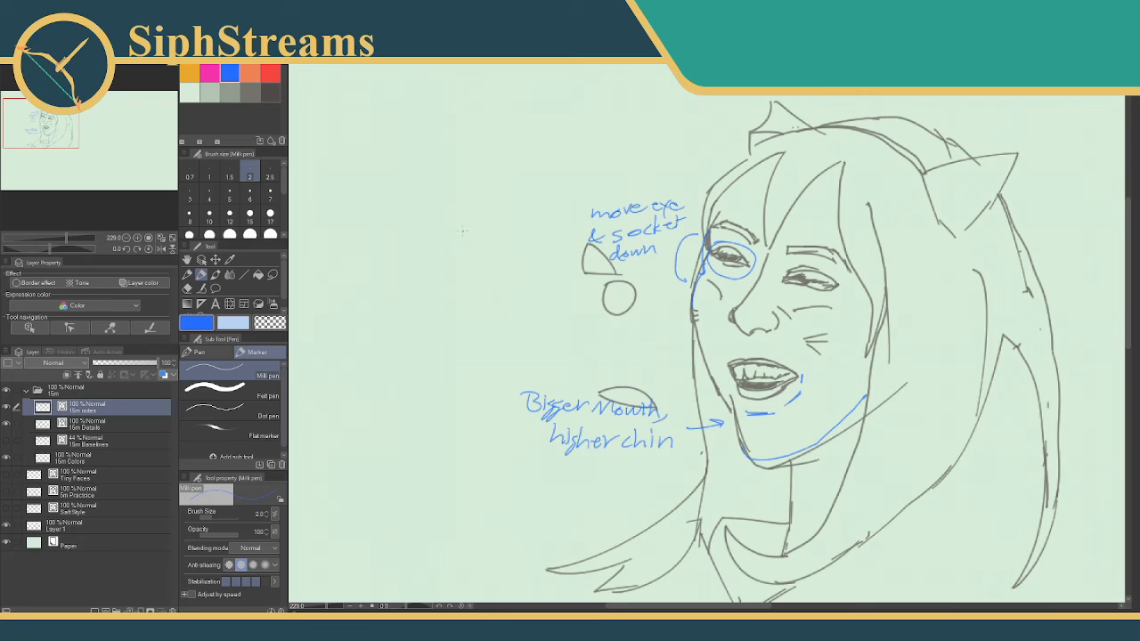
{"action": "left_click_drag", "start_coordinate": [419, 228], "coordinate": [516, 256]}
{"action": "mouse_move", "coordinate": [321, 218]}
{"action": "left_mouse_down"}
{"action": "mouse_move", "coordinate": [456, 268]}
{"action": "mouse_move", "coordinate": [458, 344]}
{"action": "left_mouse_up"}
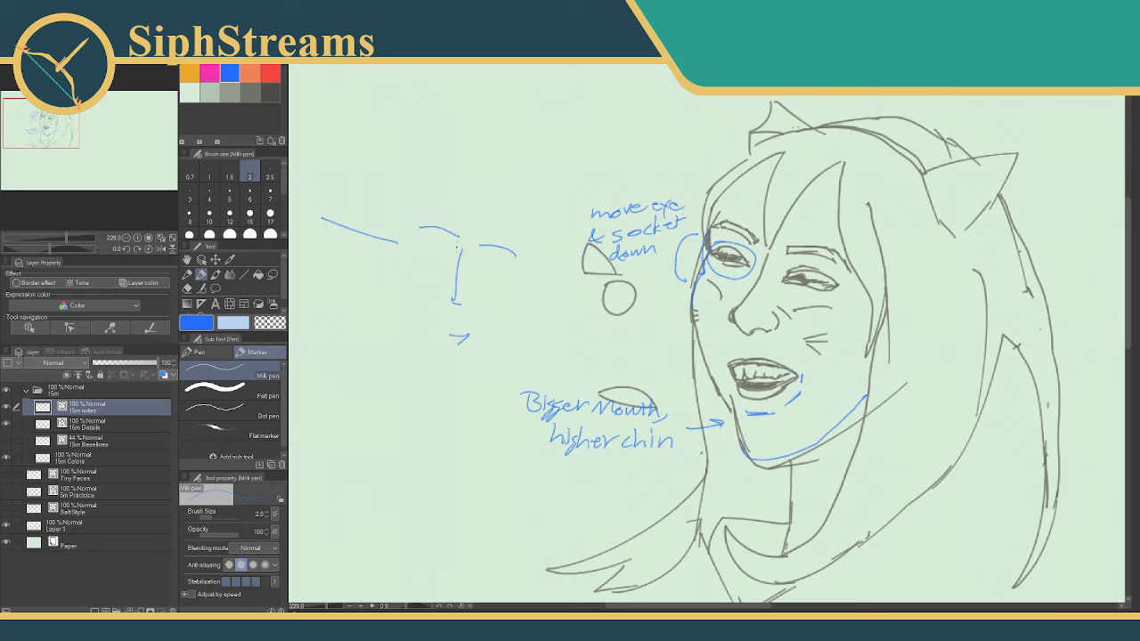
{"action": "left_click_drag", "start_coordinate": [428, 232], "coordinate": [497, 254]}
{"action": "scroll", "coordinate": [432, 289], "scroll_direction": "left", "scroll_amount": 5}
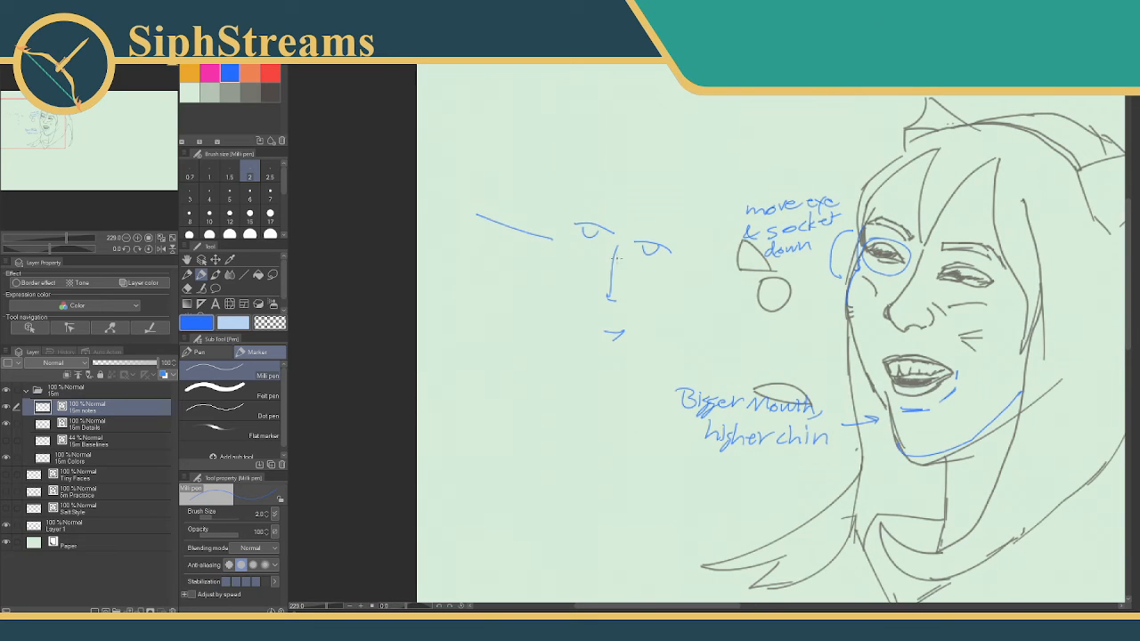
{"action": "left_click_drag", "start_coordinate": [616, 256], "coordinate": [615, 287]}
{"action": "mouse_move", "coordinate": [524, 298]}
{"action": "left_mouse_down"}
{"action": "mouse_move", "coordinate": [561, 295]}
{"action": "mouse_move", "coordinate": [521, 434]}
{"action": "left_mouse_up"}
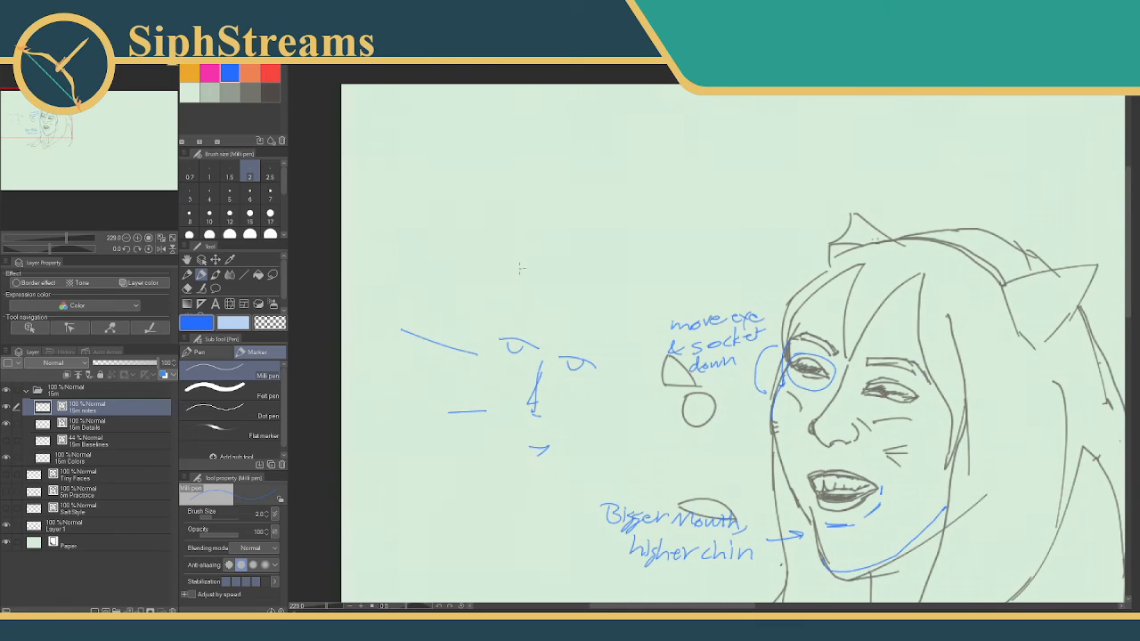
- Sketch a second small face diagram above the first, with level eyes, nose, mouth and two parallel guide lines
{"action": "mouse_move", "coordinate": [511, 247]}
{"action": "left_mouse_down"}
{"action": "mouse_move", "coordinate": [607, 251]}
{"action": "mouse_move", "coordinate": [555, 294]}
{"action": "mouse_move", "coordinate": [551, 319]}
{"action": "left_mouse_up"}
{"action": "left_click_drag", "start_coordinate": [522, 248], "coordinate": [598, 252]}
{"action": "mouse_move", "coordinate": [464, 258]}
{"action": "left_mouse_down"}
{"action": "mouse_move", "coordinate": [500, 261]}
{"action": "mouse_move", "coordinate": [505, 274]}
{"action": "left_mouse_up"}
{"action": "left_click_drag", "start_coordinate": [432, 292], "coordinate": [508, 246]}
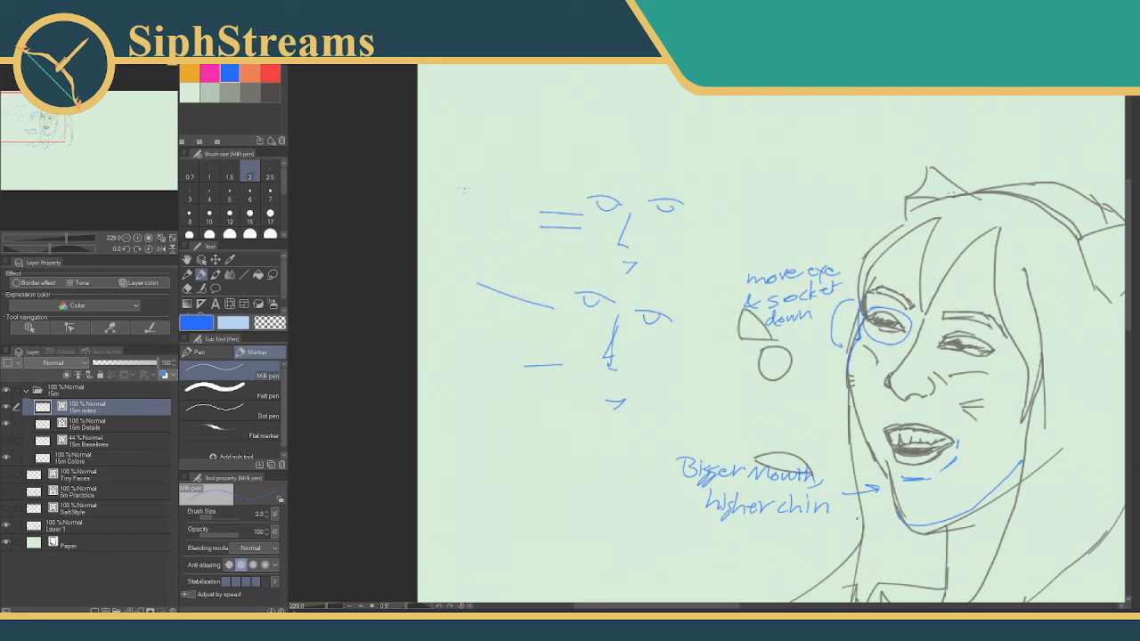
- Label the slanted-eye diagram "eyes wrong" with an arrow towards its tilted guide line
{"action": "left_click_drag", "start_coordinate": [686, 279], "coordinate": [695, 235]}
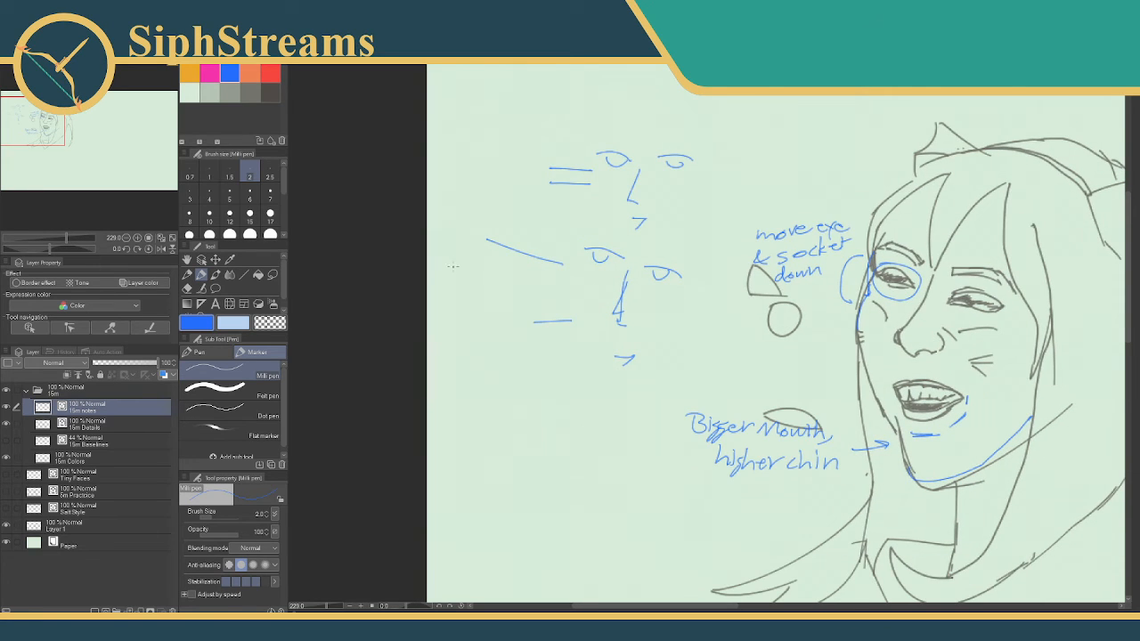
{"action": "left_click_drag", "start_coordinate": [439, 262], "coordinate": [453, 264]}
{"action": "mouse_move", "coordinate": [456, 259]}
{"action": "left_mouse_down"}
{"action": "mouse_move", "coordinate": [485, 269]}
{"action": "mouse_move", "coordinate": [453, 287]}
{"action": "mouse_move", "coordinate": [462, 283]}
{"action": "mouse_move", "coordinate": [469, 300]}
{"action": "mouse_move", "coordinate": [495, 285]}
{"action": "mouse_move", "coordinate": [483, 307]}
{"action": "mouse_move", "coordinate": [514, 273]}
{"action": "left_mouse_up"}
{"action": "mouse_move", "coordinate": [500, 190]}
{"action": "left_mouse_down"}
{"action": "mouse_move", "coordinate": [530, 228]}
{"action": "mouse_move", "coordinate": [472, 224]}
{"action": "left_mouse_up"}
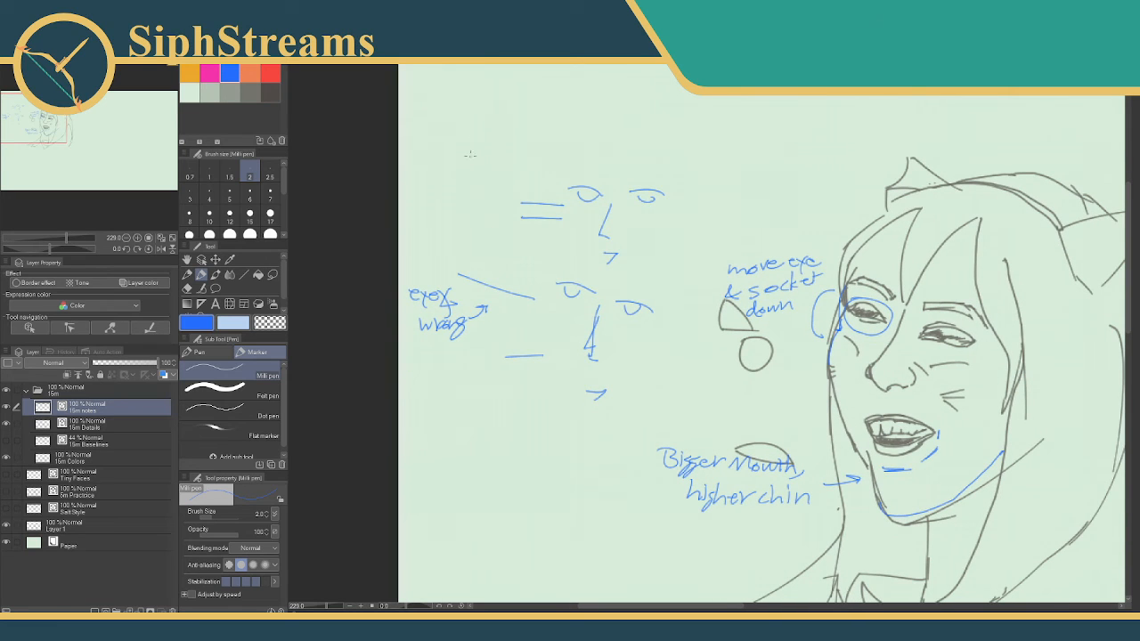
- Handwrite "Should be" above the level-eye diagram, with a small arrow leading to it
{"action": "mouse_move", "coordinate": [477, 155]}
{"action": "left_mouse_down"}
{"action": "mouse_move", "coordinate": [467, 173]}
{"action": "mouse_move", "coordinate": [524, 171]}
{"action": "mouse_move", "coordinate": [535, 148]}
{"action": "left_mouse_up"}
{"action": "left_click_drag", "start_coordinate": [556, 155], "coordinate": [559, 164]}
{"action": "left_click_drag", "start_coordinate": [562, 161], "coordinate": [582, 167]}
{"action": "mouse_move", "coordinate": [621, 227]}
{"action": "left_mouse_down"}
{"action": "mouse_move", "coordinate": [654, 255]}
{"action": "mouse_move", "coordinate": [480, 166]}
{"action": "left_mouse_up"}
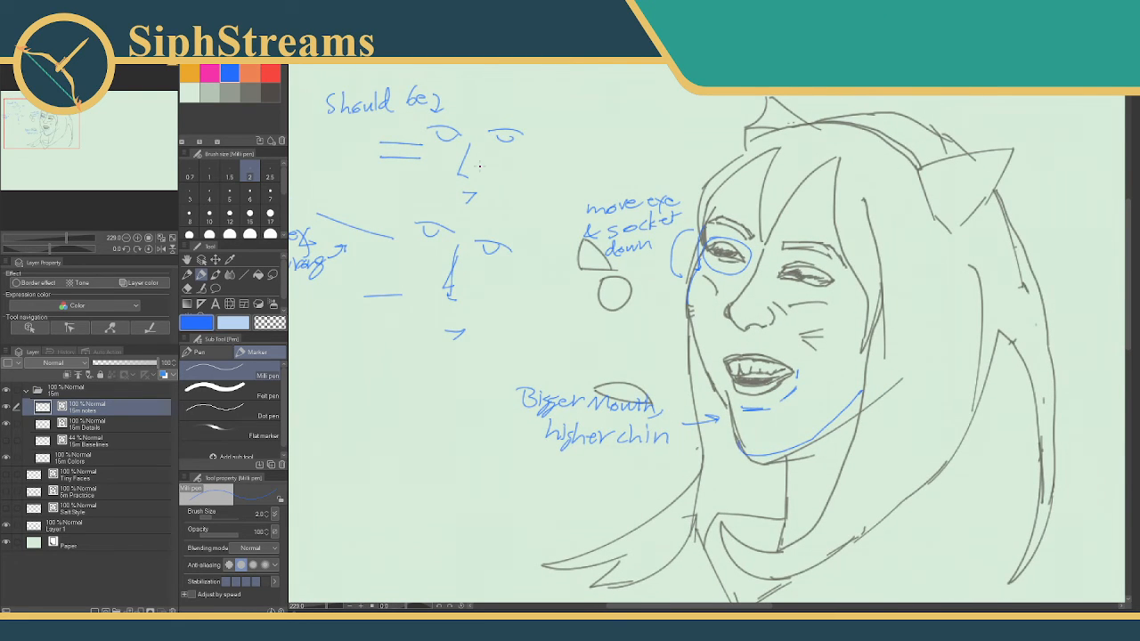
- Draw a horizontal bracket line across the head's width and a vertical bracket line beside the forehead
{"action": "mouse_move", "coordinate": [817, 371]}
{"action": "left_mouse_down"}
{"action": "mouse_move", "coordinate": [749, 262]}
{"action": "mouse_move", "coordinate": [737, 333]}
{"action": "left_mouse_up"}
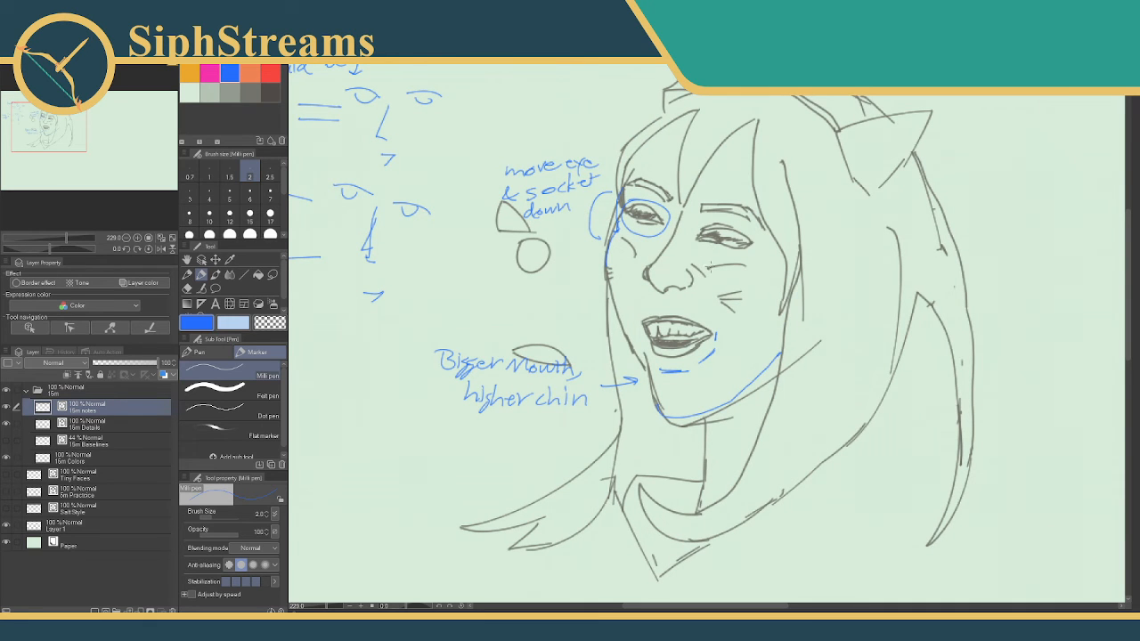
{"action": "mouse_move", "coordinate": [819, 343]}
{"action": "left_mouse_down"}
{"action": "mouse_move", "coordinate": [789, 301]}
{"action": "mouse_move", "coordinate": [770, 357]}
{"action": "mouse_move", "coordinate": [761, 341]}
{"action": "mouse_move", "coordinate": [816, 445]}
{"action": "mouse_move", "coordinate": [720, 421]}
{"action": "left_mouse_up"}
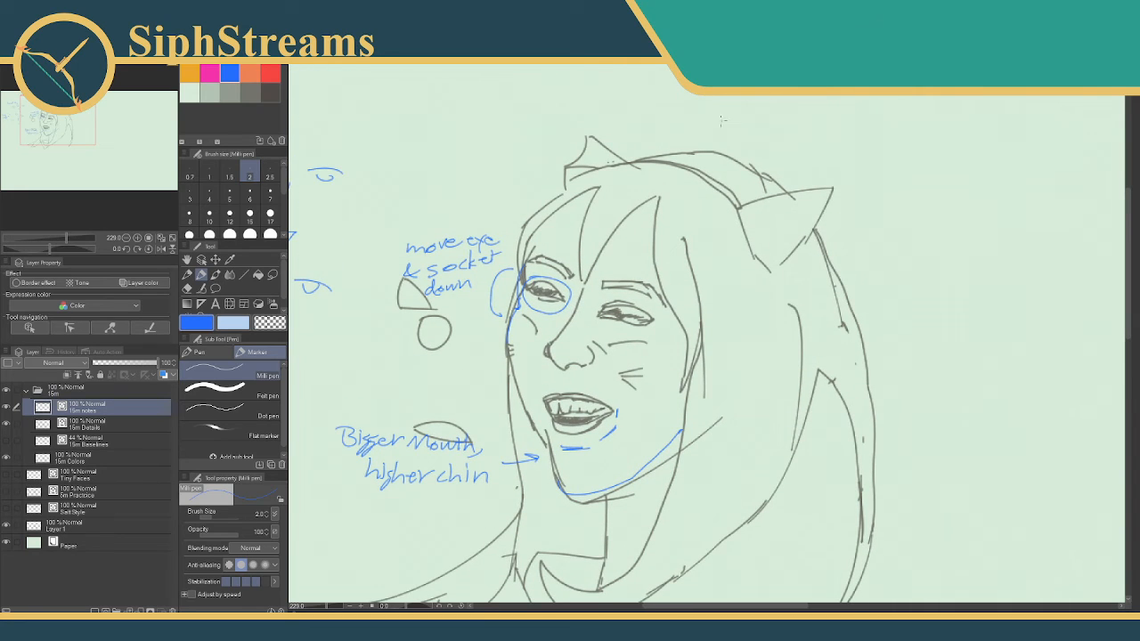
{"action": "left_click_drag", "start_coordinate": [524, 98], "coordinate": [823, 97]}
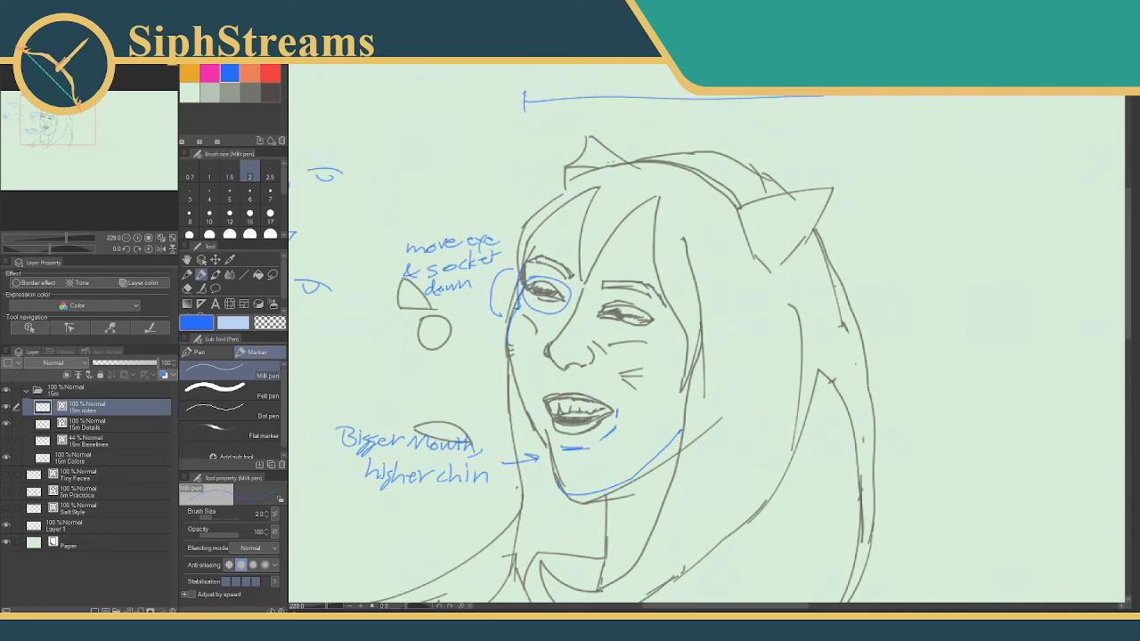
{"action": "mouse_move", "coordinate": [857, 139]}
{"action": "left_mouse_down"}
{"action": "mouse_move", "coordinate": [744, 90]}
{"action": "mouse_move", "coordinate": [746, 57]}
{"action": "left_mouse_up"}
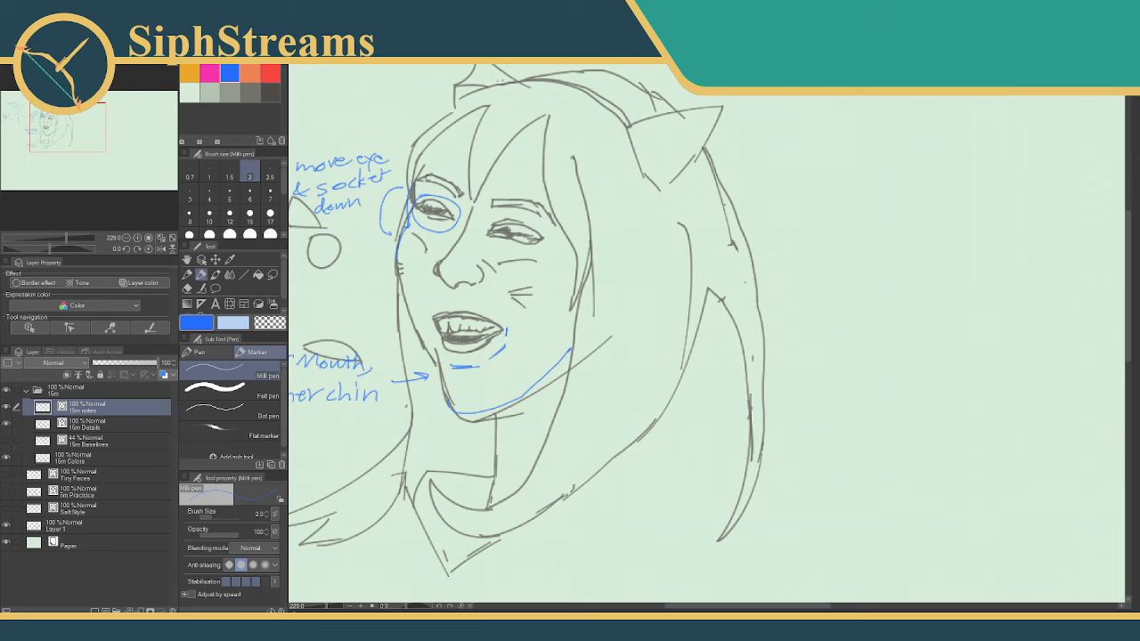
{"action": "mouse_move", "coordinate": [806, 90]}
{"action": "left_mouse_down"}
{"action": "mouse_move", "coordinate": [787, 247]}
{"action": "mouse_move", "coordinate": [830, 250]}
{"action": "mouse_move", "coordinate": [731, 401]}
{"action": "left_mouse_up"}
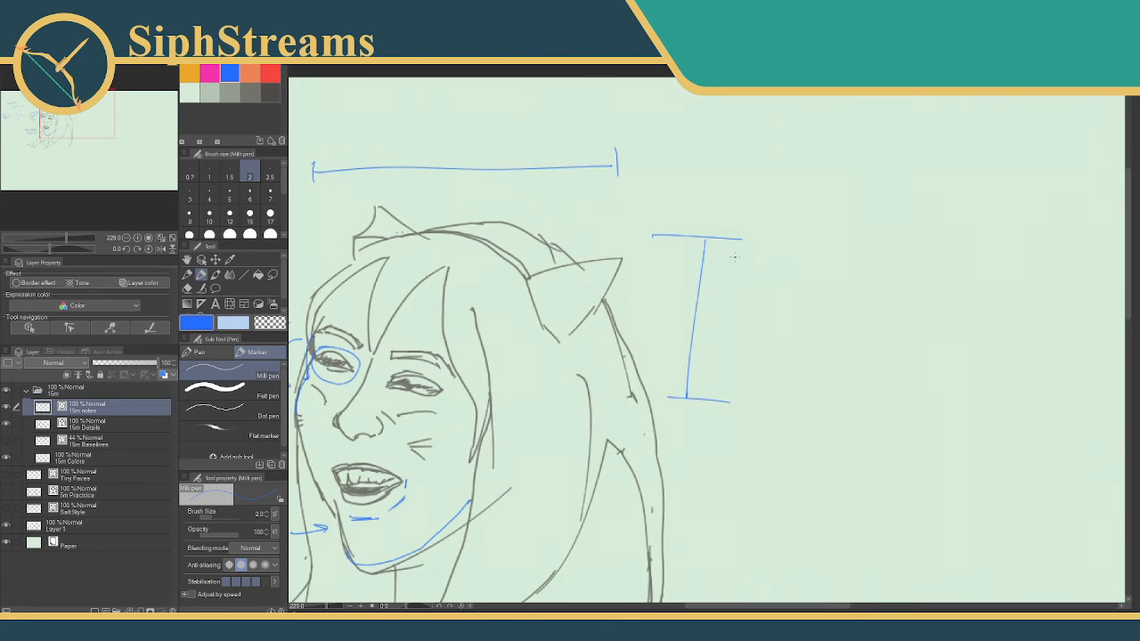
- Handwrite "good forehead sizing" beside the vertical bracket line
{"action": "mouse_move", "coordinate": [734, 256]}
{"action": "left_mouse_down"}
{"action": "mouse_move", "coordinate": [770, 255]}
{"action": "mouse_move", "coordinate": [761, 267]}
{"action": "mouse_move", "coordinate": [815, 255]}
{"action": "left_mouse_up"}
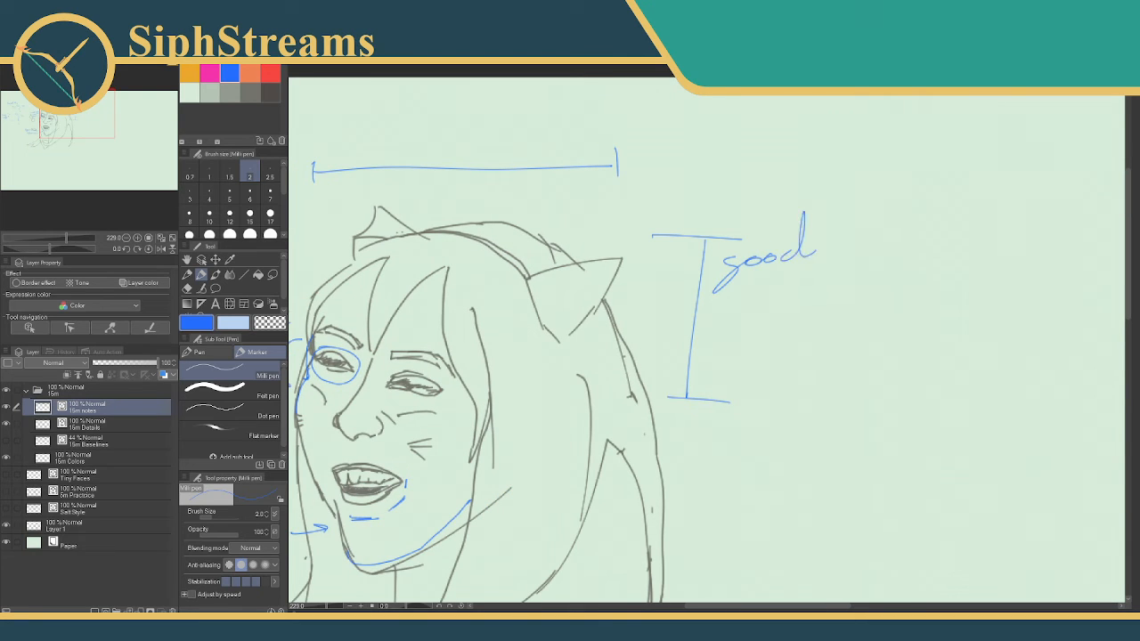
{"action": "mouse_move", "coordinate": [727, 283]}
{"action": "left_mouse_down"}
{"action": "mouse_move", "coordinate": [774, 297]}
{"action": "mouse_move", "coordinate": [780, 279]}
{"action": "mouse_move", "coordinate": [796, 309]}
{"action": "mouse_move", "coordinate": [838, 306]}
{"action": "left_mouse_up"}
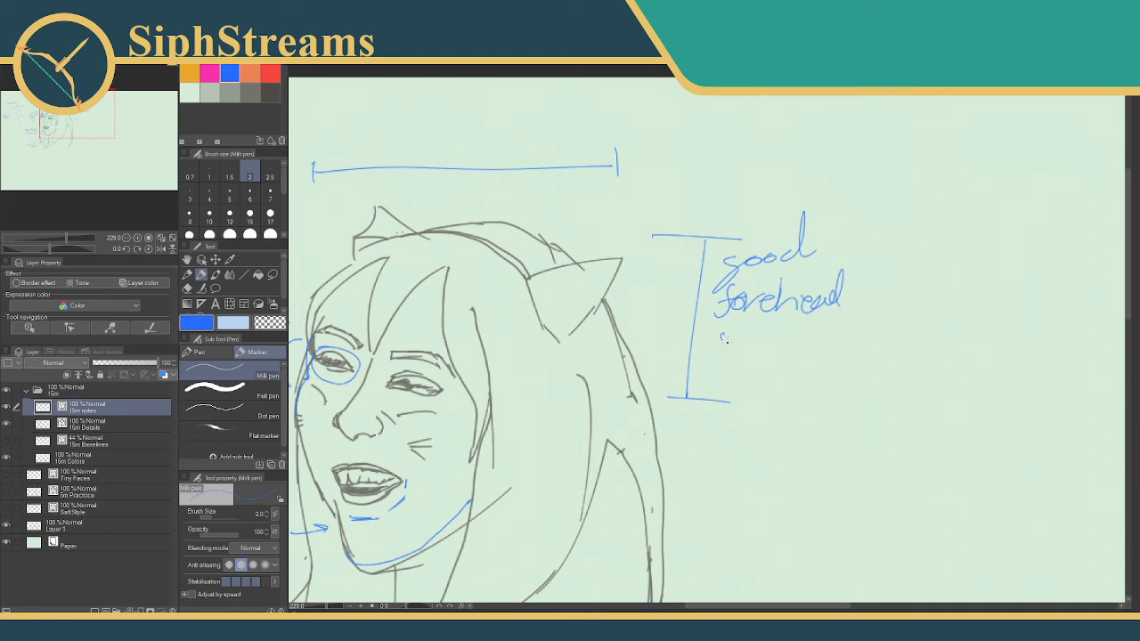
{"action": "mouse_move", "coordinate": [726, 339]}
{"action": "left_mouse_down"}
{"action": "mouse_move", "coordinate": [754, 336]}
{"action": "mouse_move", "coordinate": [755, 349]}
{"action": "mouse_move", "coordinate": [766, 331]}
{"action": "mouse_move", "coordinate": [773, 355]}
{"action": "mouse_move", "coordinate": [804, 340]}
{"action": "left_mouse_up"}
{"action": "mouse_move", "coordinate": [685, 281]}
{"action": "left_mouse_down"}
{"action": "mouse_move", "coordinate": [791, 312]}
{"action": "mouse_move", "coordinate": [820, 304]}
{"action": "left_mouse_up"}
- Handwrite "good head width" above the horizontal bracket line
{"action": "mouse_move", "coordinate": [462, 130]}
{"action": "left_mouse_down"}
{"action": "mouse_move", "coordinate": [441, 160]}
{"action": "mouse_move", "coordinate": [478, 131]}
{"action": "mouse_move", "coordinate": [560, 120]}
{"action": "mouse_move", "coordinate": [567, 141]}
{"action": "mouse_move", "coordinate": [612, 141]}
{"action": "mouse_move", "coordinate": [669, 156]}
{"action": "mouse_move", "coordinate": [668, 167]}
{"action": "mouse_move", "coordinate": [696, 169]}
{"action": "left_mouse_up"}
{"action": "mouse_move", "coordinate": [704, 141]}
{"action": "left_mouse_down"}
{"action": "mouse_move", "coordinate": [706, 173]}
{"action": "mouse_move", "coordinate": [722, 173]}
{"action": "left_mouse_up"}
{"action": "left_click_drag", "start_coordinate": [689, 153], "coordinate": [711, 152]}
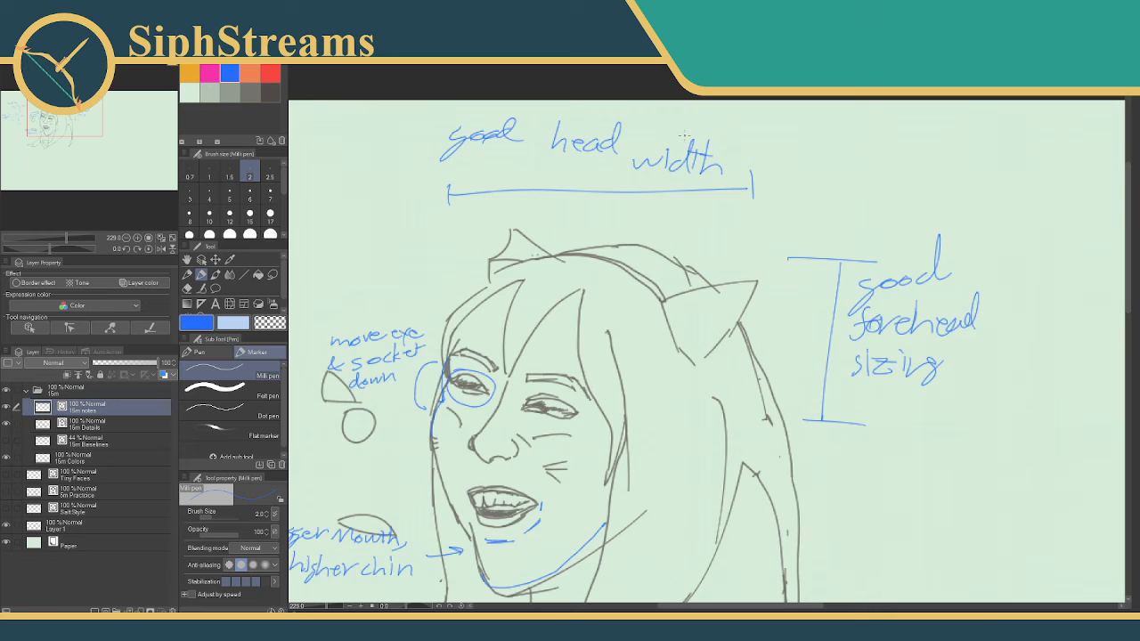
- Draw a blue curve from the lower edge of the hair to the pointed tip of the long outer strand, redoing it as needed
{"action": "mouse_move", "coordinate": [553, 293]}
{"action": "left_mouse_down"}
{"action": "mouse_move", "coordinate": [580, 240]}
{"action": "mouse_move", "coordinate": [572, 228]}
{"action": "left_mouse_up"}
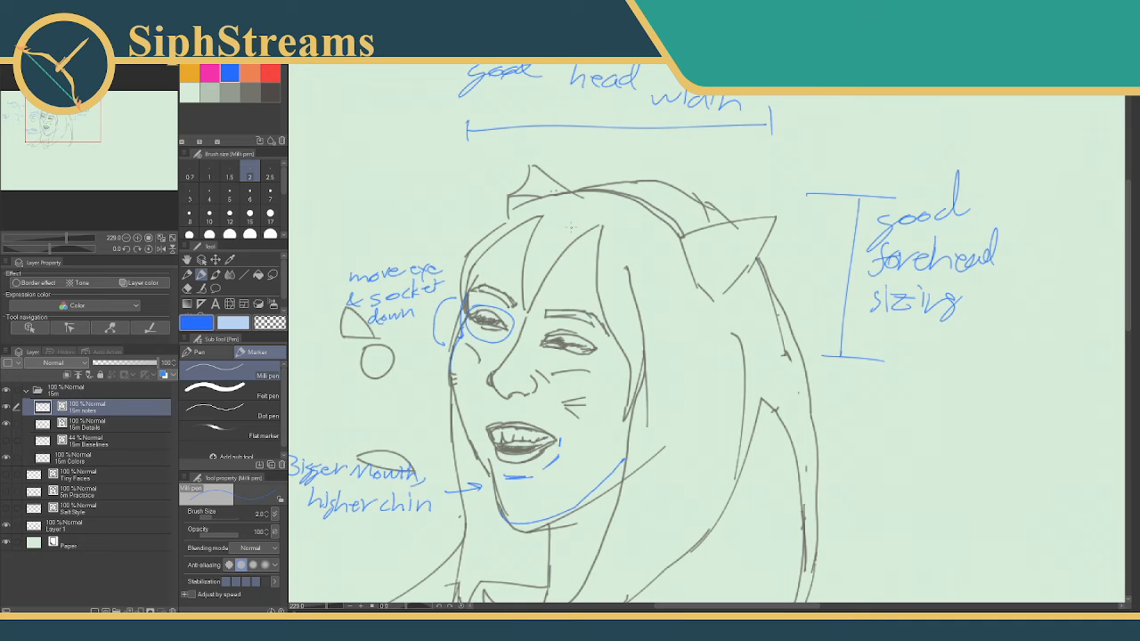
{"action": "mouse_move", "coordinate": [582, 399]}
{"action": "left_mouse_down"}
{"action": "mouse_move", "coordinate": [537, 317]}
{"action": "mouse_move", "coordinate": [590, 346]}
{"action": "mouse_move", "coordinate": [562, 215]}
{"action": "mouse_move", "coordinate": [584, 338]}
{"action": "left_mouse_up"}
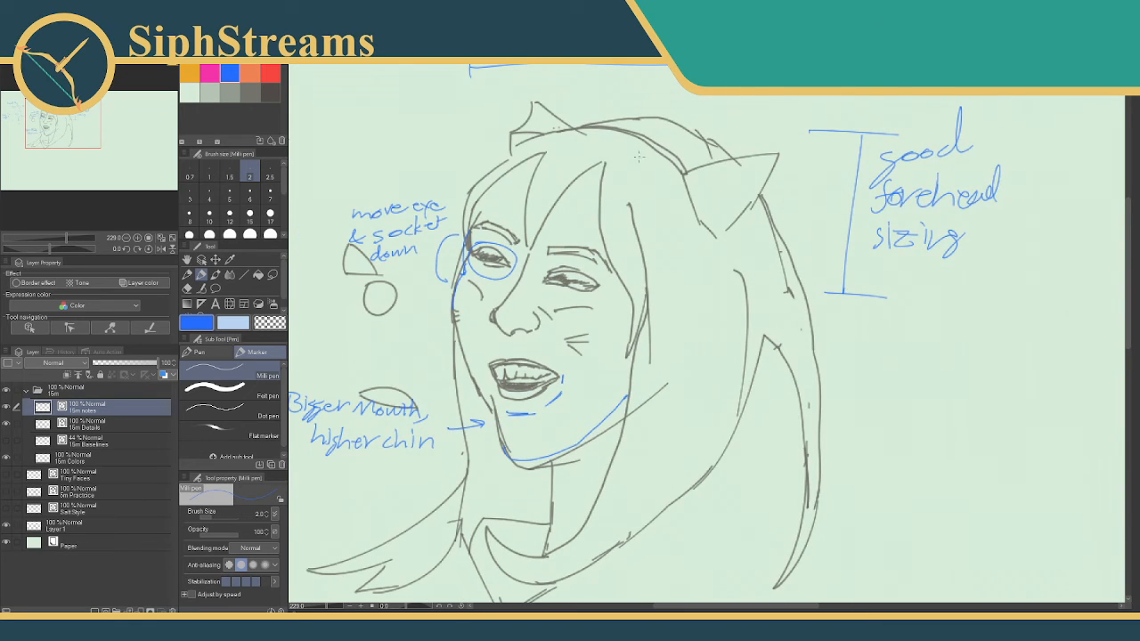
{"action": "mouse_move", "coordinate": [638, 157]}
{"action": "left_mouse_down"}
{"action": "mouse_move", "coordinate": [619, 137]}
{"action": "mouse_move", "coordinate": [632, 149]}
{"action": "left_mouse_up"}
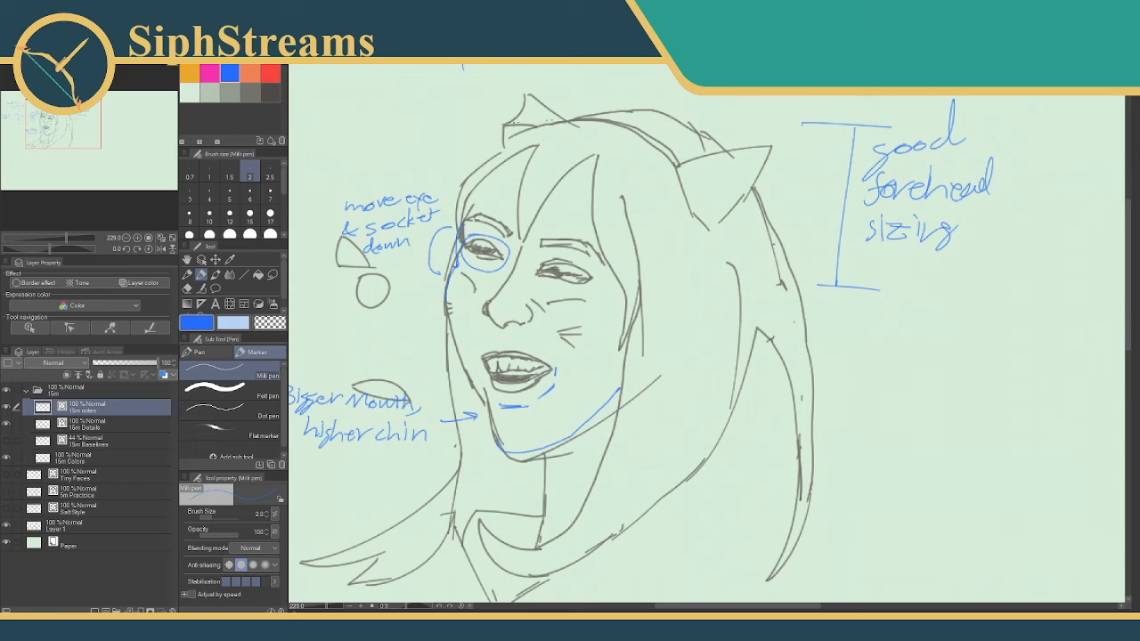
{"action": "left_click_drag", "start_coordinate": [615, 356], "coordinate": [664, 294]}
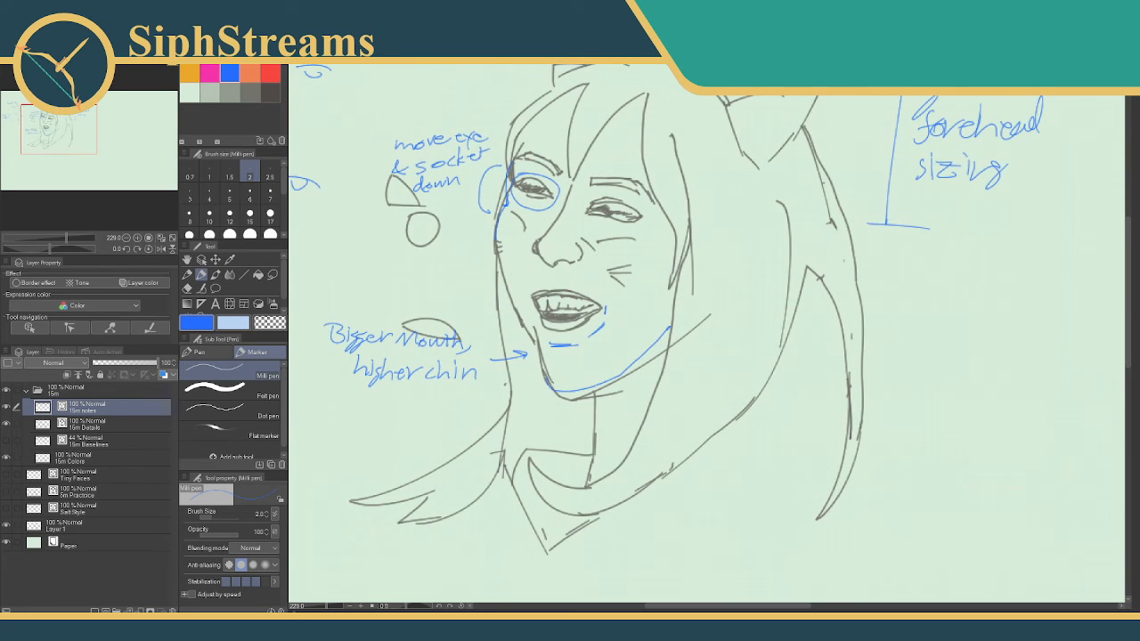
{"action": "left_click_drag", "start_coordinate": [765, 424], "coordinate": [704, 292]}
{"action": "mouse_move", "coordinate": [633, 327]}
{"action": "left_mouse_down"}
{"action": "mouse_move", "coordinate": [753, 361]}
{"action": "mouse_move", "coordinate": [843, 357]}
{"action": "mouse_move", "coordinate": [974, 507]}
{"action": "mouse_move", "coordinate": [969, 464]}
{"action": "mouse_move", "coordinate": [874, 446]}
{"action": "left_mouse_up"}
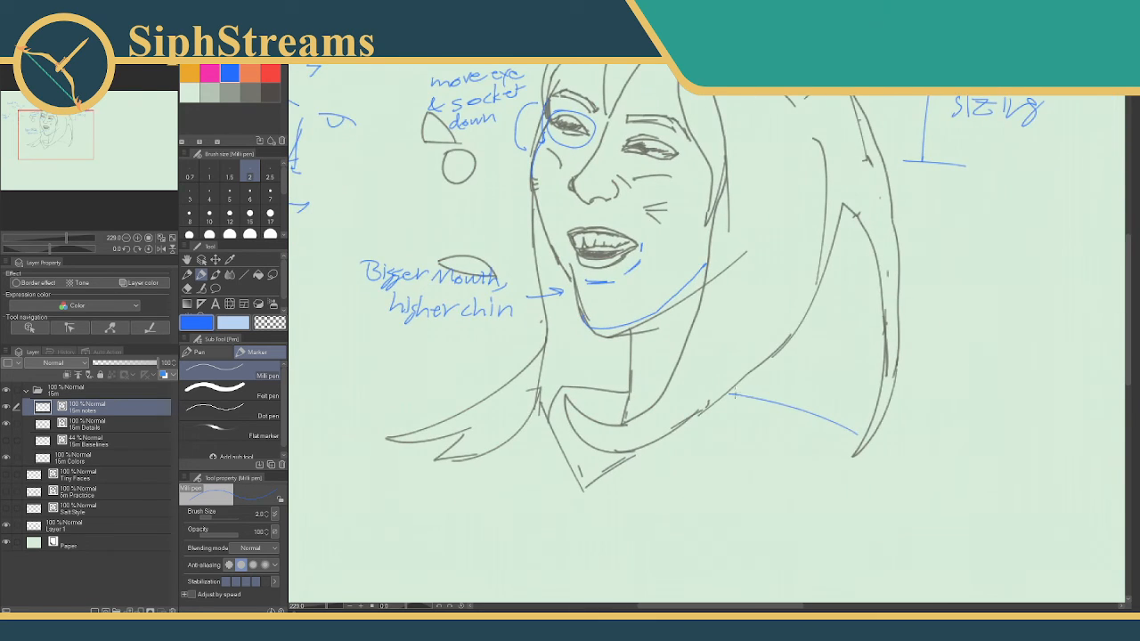
{"action": "left_click_drag", "start_coordinate": [729, 394], "coordinate": [853, 478]}
{"action": "key", "text": "ctrl+z"}
{"action": "mouse_move", "coordinate": [730, 394]}
{"action": "left_mouse_down"}
{"action": "mouse_move", "coordinate": [843, 449]}
{"action": "mouse_move", "coordinate": [844, 424]}
{"action": "mouse_move", "coordinate": [830, 438]}
{"action": "mouse_move", "coordinate": [855, 456]}
{"action": "left_mouse_up"}
{"action": "key", "text": "ctrl+z"}
{"action": "left_click_drag", "start_coordinate": [758, 383], "coordinate": [830, 495]}
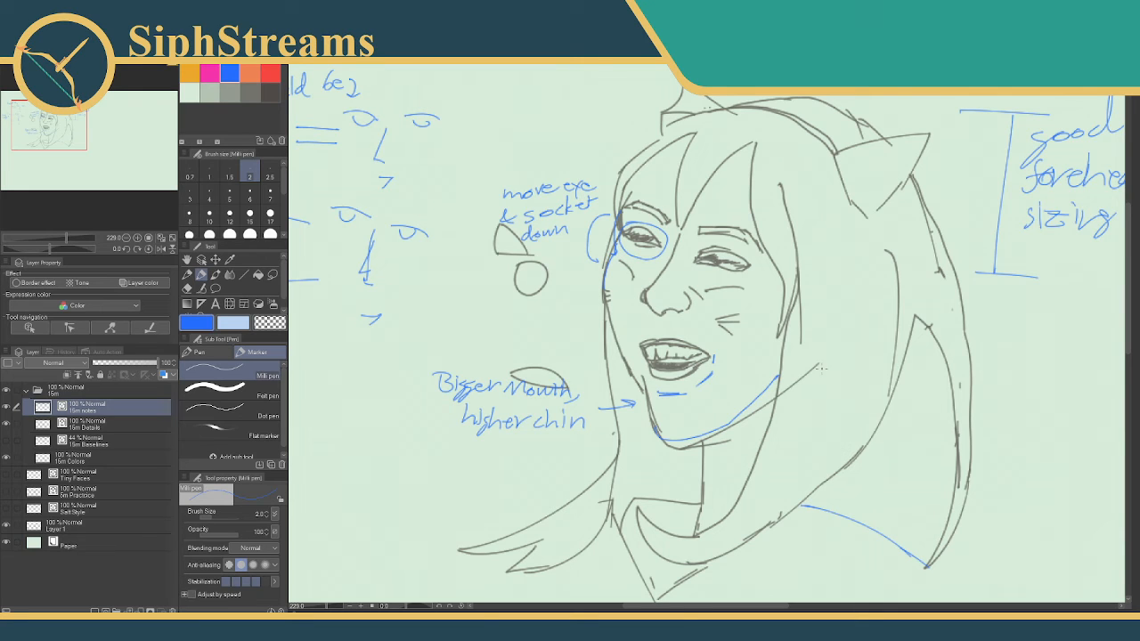
- Undo the stray stroke in the empty area and erase the blue hair curve with the Vector eraser
{"action": "left_click_drag", "start_coordinate": [361, 490], "coordinate": [332, 564]}
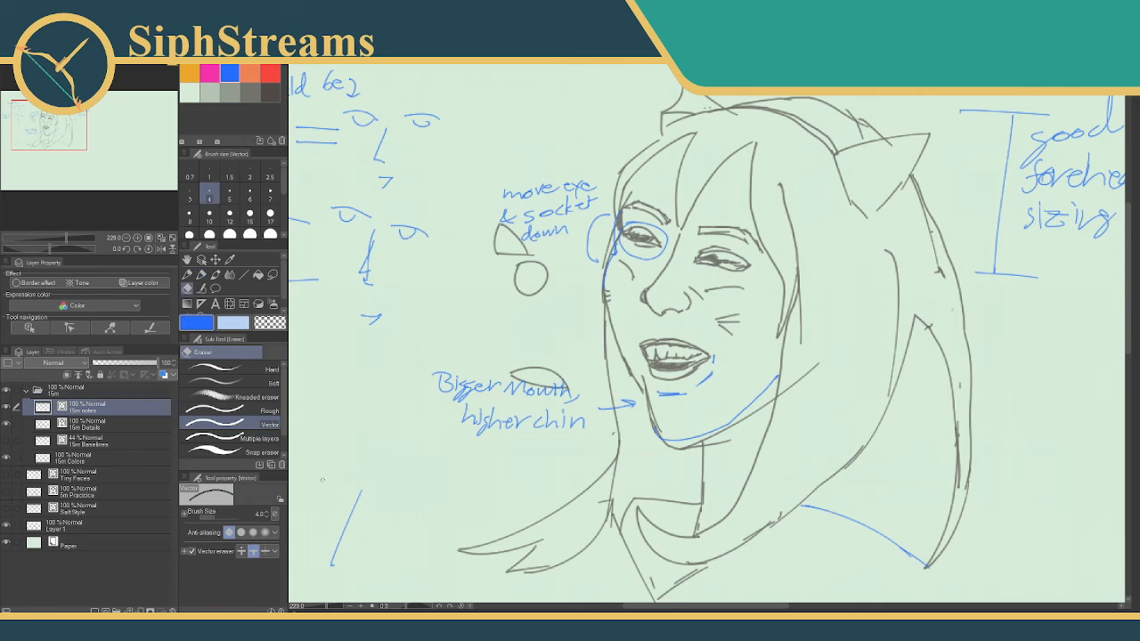
{"action": "key", "text": "ctrl+z"}
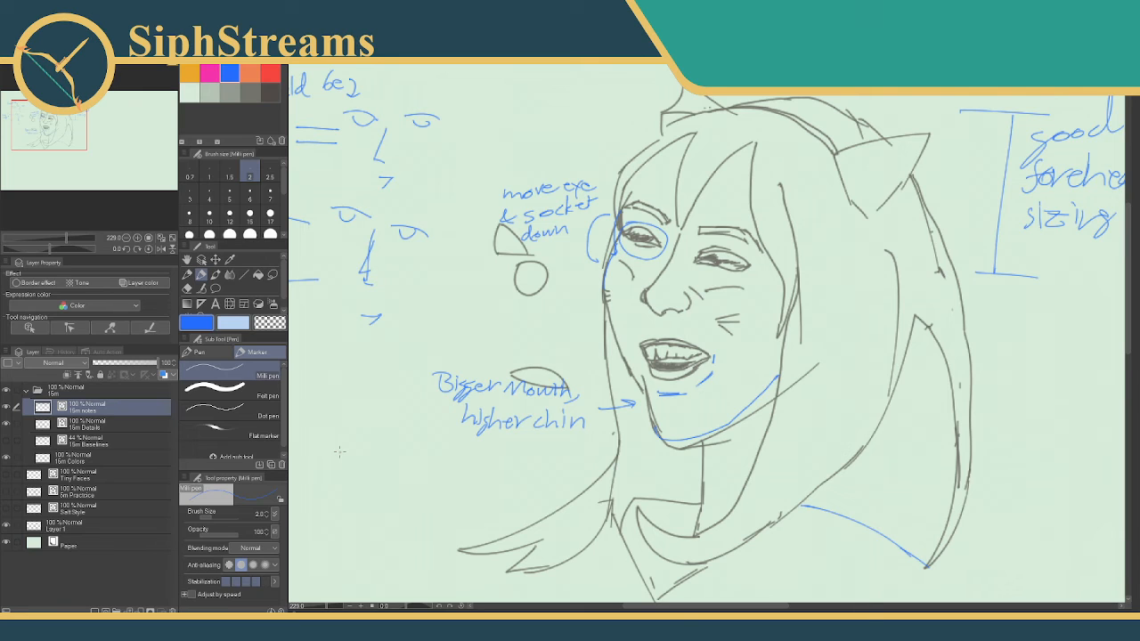
{"action": "key", "text": "e"}
{"action": "mouse_move", "coordinate": [848, 513]}
{"action": "left_mouse_down"}
{"action": "mouse_move", "coordinate": [904, 532]}
{"action": "mouse_move", "coordinate": [916, 561]}
{"action": "left_mouse_up"}
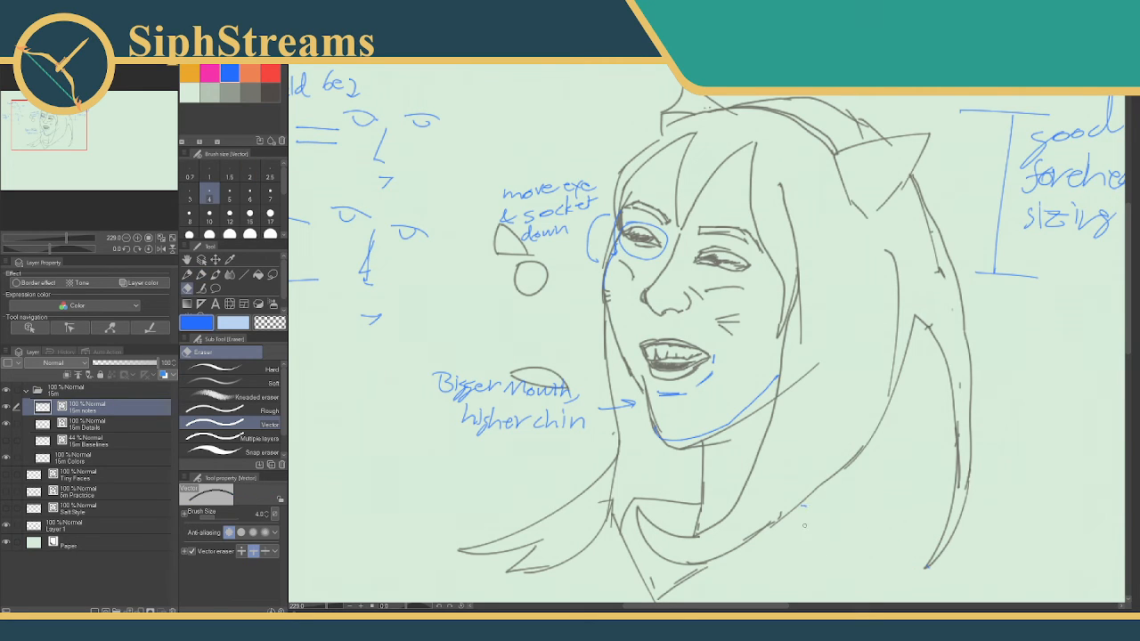
- Draw a short, nearly straight blue stroke with the Milli pen sloping down from the lower hair edge towards the outer strand
{"action": "key", "text": "p"}
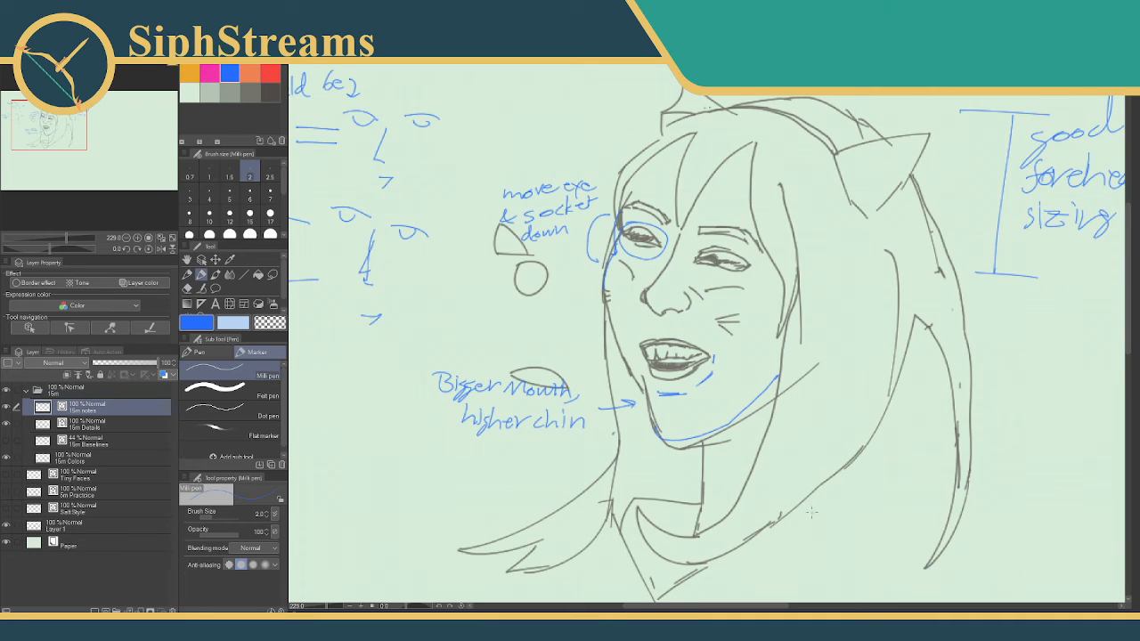
{"action": "left_click_drag", "start_coordinate": [796, 510], "coordinate": [866, 570]}
{"action": "key", "text": "ctrl+z"}
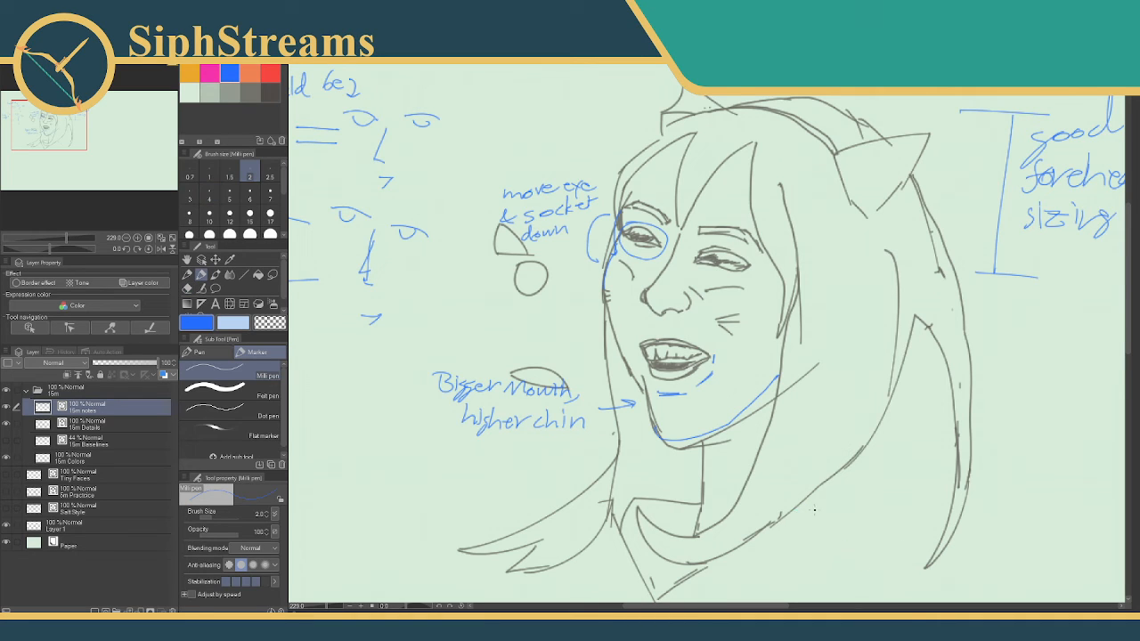
{"action": "left_click_drag", "start_coordinate": [807, 504], "coordinate": [889, 546]}
{"action": "mouse_move", "coordinate": [823, 426]}
{"action": "left_mouse_down"}
{"action": "mouse_move", "coordinate": [824, 397]}
{"action": "mouse_move", "coordinate": [852, 402]}
{"action": "left_mouse_up"}
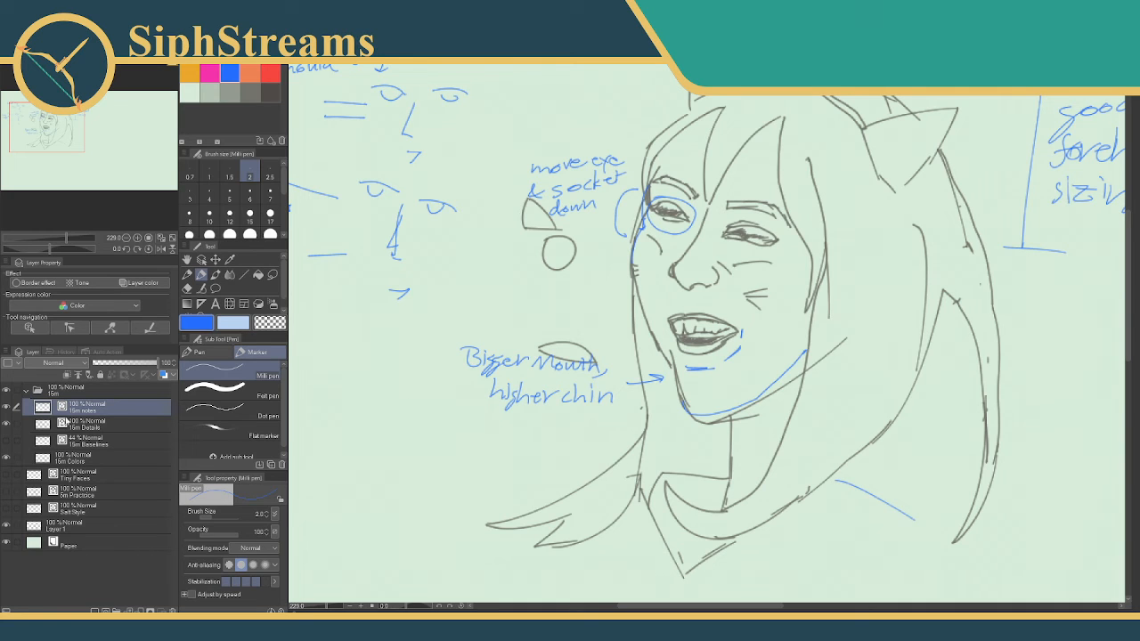
- Add a layer named "Tiny Face Practice" above the collapsed 15m folder and hide that folder
{"action": "left_click", "coordinate": [25, 391]}
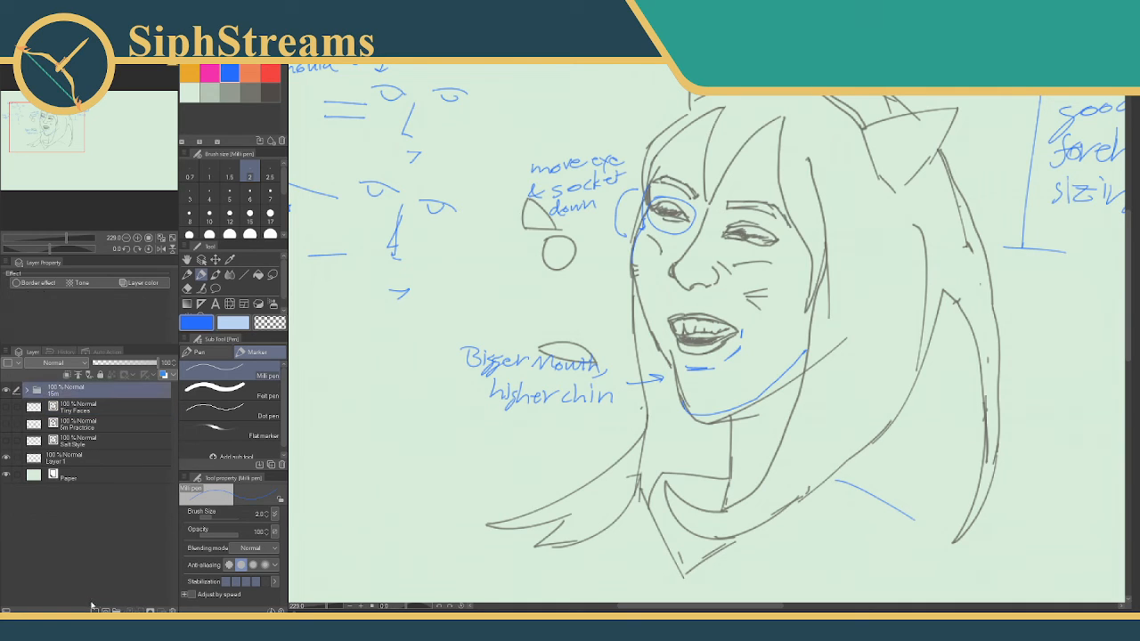
{"action": "key", "text": "ctrl+shift+n"}
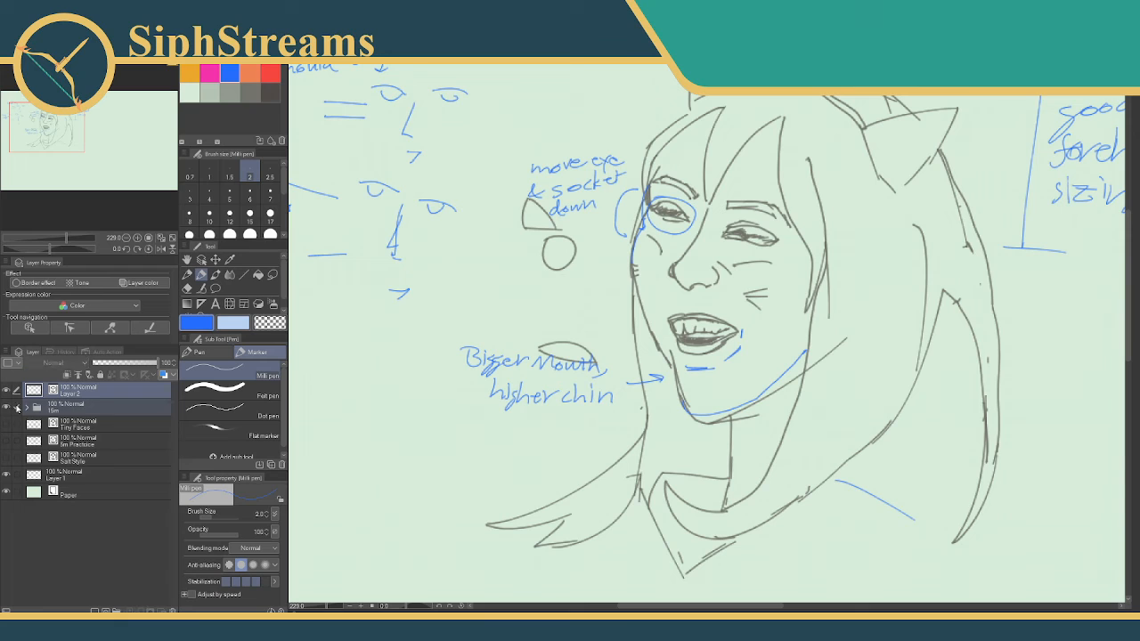
{"action": "double_click", "coordinate": [72, 392]}
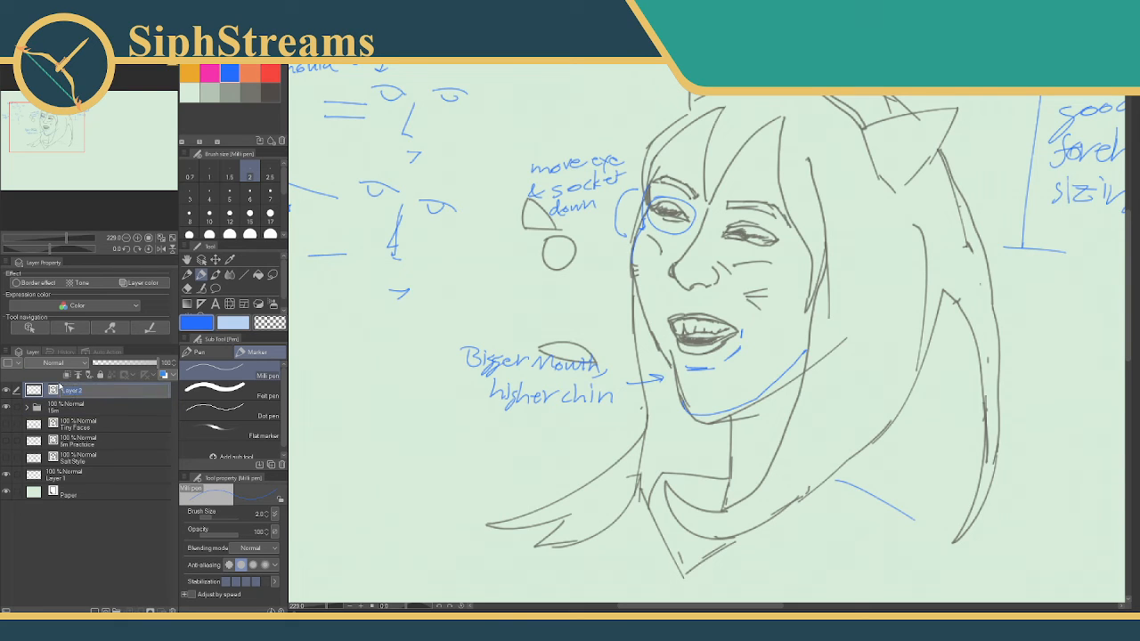
{"action": "type", "text": "Tiny Face Practice"}
{"action": "key", "text": "Return"}
{"action": "left_click", "coordinate": [7, 408]}
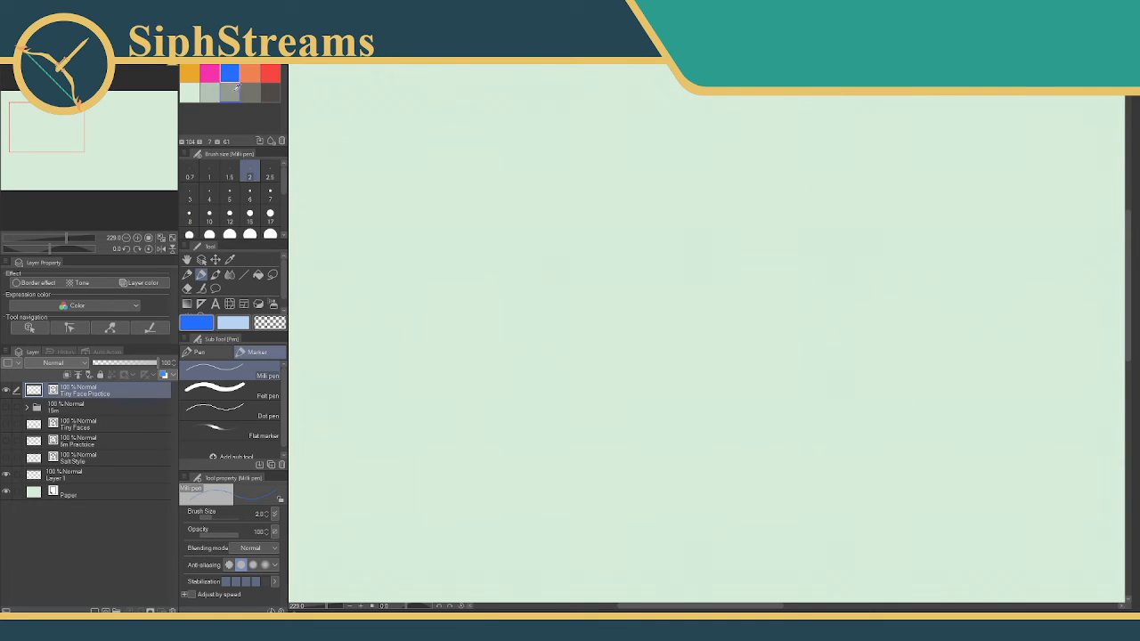
- Set the Milli pen to grey with brush size 3, undoing the short test strokes on the canvas
{"action": "left_click", "coordinate": [234, 89]}
{"action": "left_click", "coordinate": [209, 194]}
{"action": "left_click_drag", "start_coordinate": [471, 218], "coordinate": [468, 223]}
{"action": "key", "text": "ctrl+z"}
{"action": "left_click", "coordinate": [189, 194]}
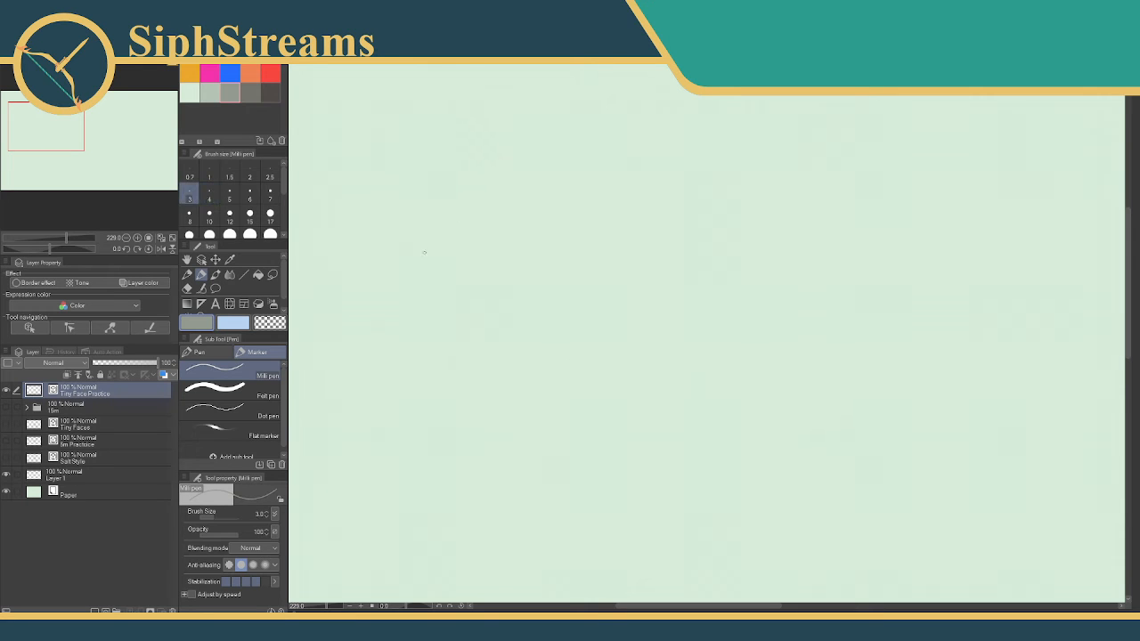
{"action": "left_click_drag", "start_coordinate": [419, 253], "coordinate": [411, 259]}
{"action": "key", "text": "ctrl+z"}
- Switch to the SketchDaily Reference Site in the browser and set the body part to Heads for a timed session
{"action": "key", "text": "alt+Tab"}
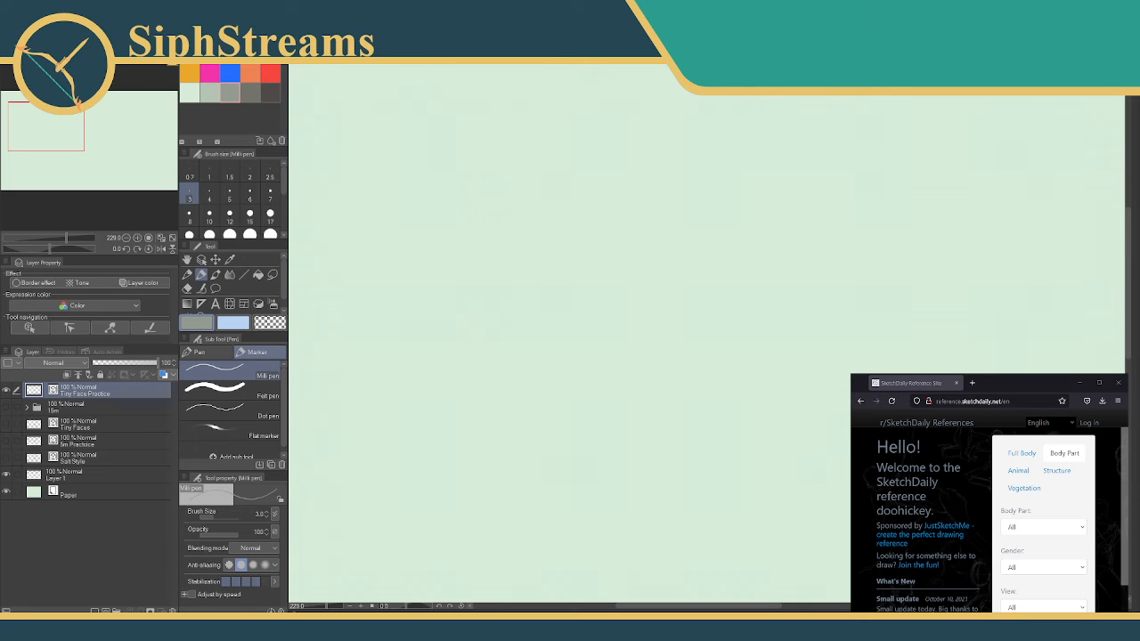
{"action": "left_click", "coordinate": [1043, 528]}
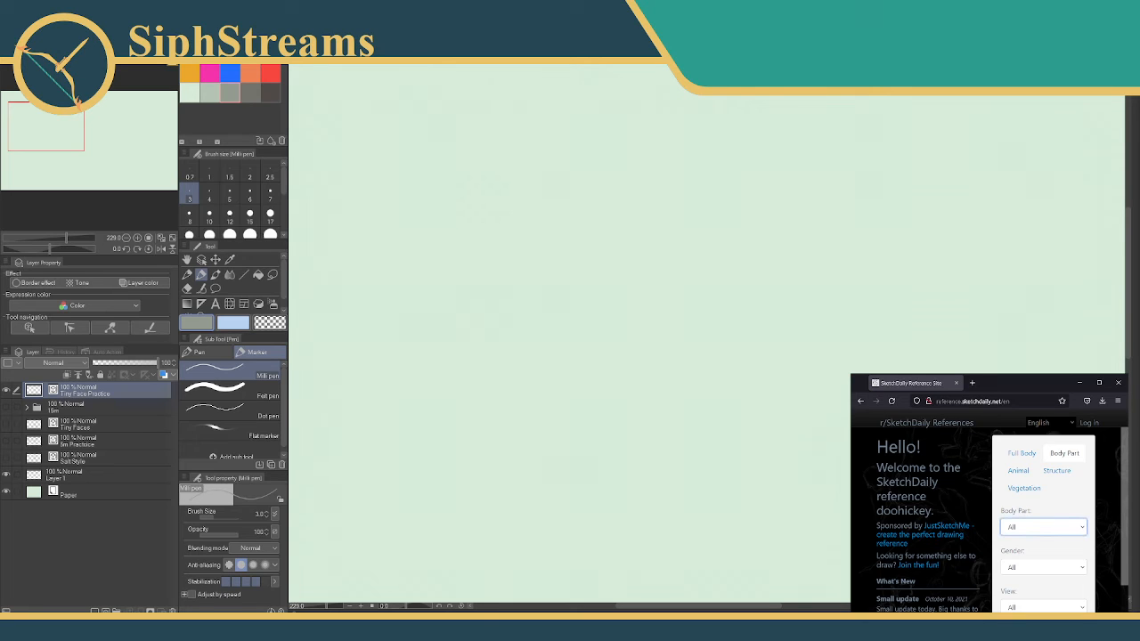
{"action": "key", "text": "Down"}
{"action": "key", "text": "Tab"}
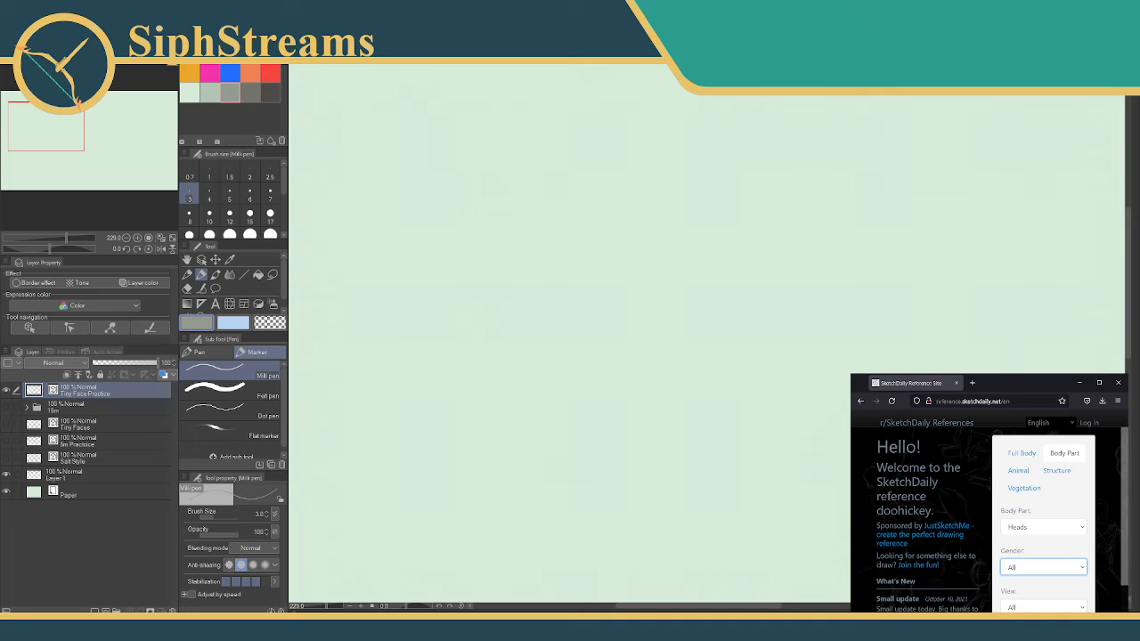
{"action": "key", "text": "Tab"}
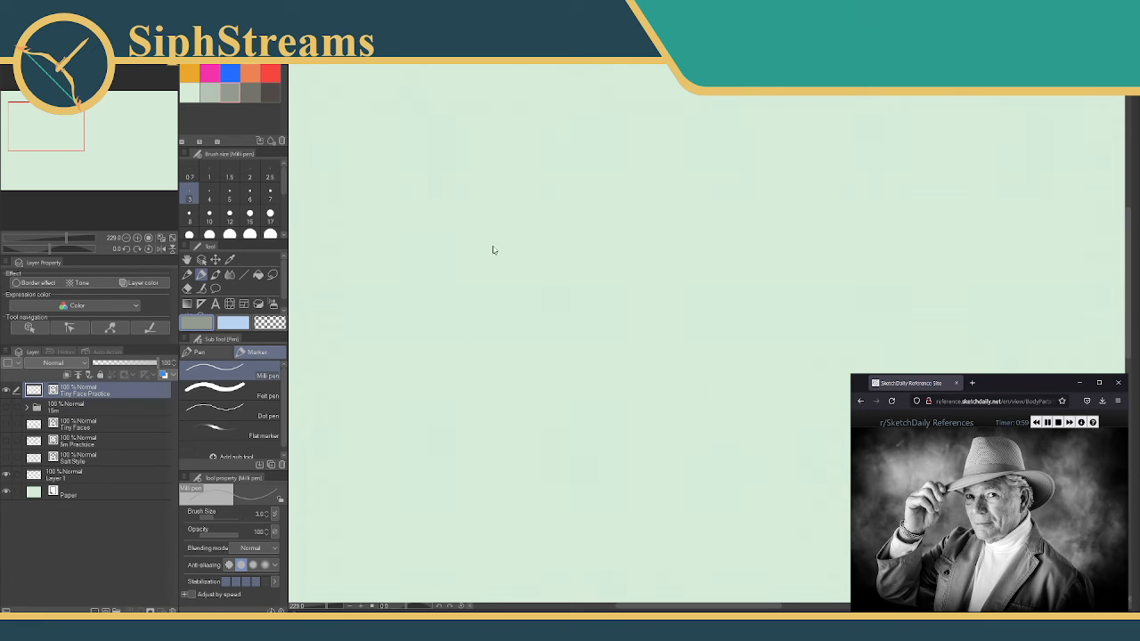
- Draw a tiny face of the man in the photo with eyes, nose, mouth and the curved hat brim
{"action": "left_click", "coordinate": [249, 236]}
{"action": "mouse_move", "coordinate": [456, 228]}
{"action": "left_mouse_down"}
{"action": "mouse_move", "coordinate": [453, 238]}
{"action": "mouse_move", "coordinate": [480, 216]}
{"action": "mouse_move", "coordinate": [444, 219]}
{"action": "mouse_move", "coordinate": [453, 218]}
{"action": "left_mouse_up"}
{"action": "left_click_drag", "start_coordinate": [453, 257], "coordinate": [469, 254]}
{"action": "mouse_move", "coordinate": [423, 203]}
{"action": "left_mouse_down"}
{"action": "mouse_move", "coordinate": [516, 191]}
{"action": "mouse_move", "coordinate": [546, 198]}
{"action": "mouse_move", "coordinate": [532, 227]}
{"action": "left_mouse_up"}
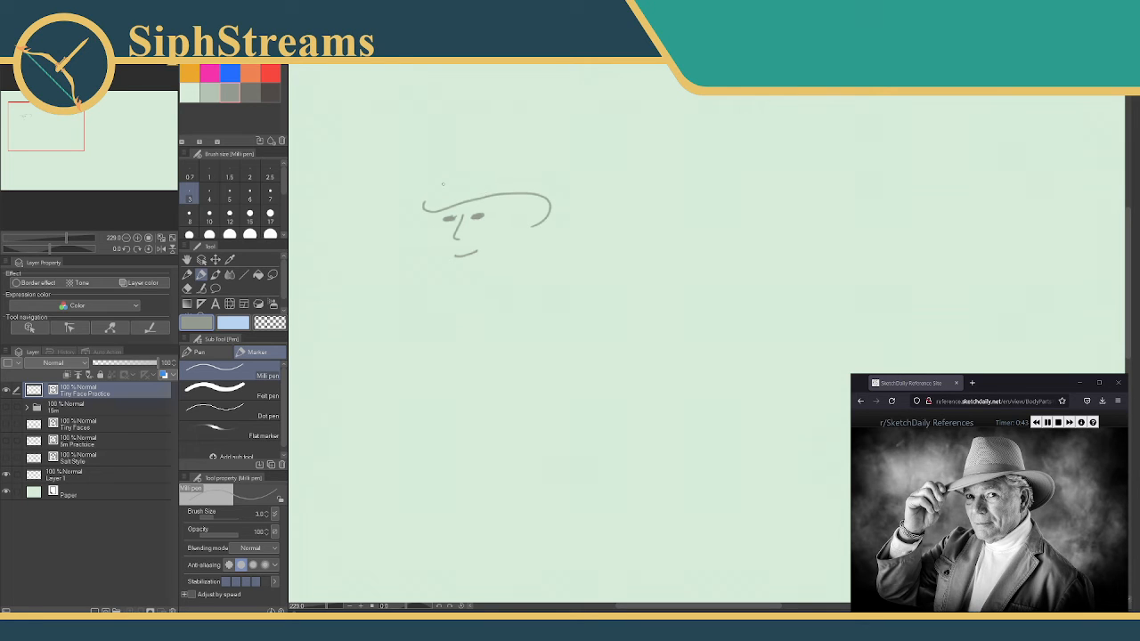
- Draw the hat's crown with its top dent and the dark raised hand at the brim, redoing strokes as needed
{"action": "mouse_move", "coordinate": [429, 203]}
{"action": "left_mouse_down"}
{"action": "mouse_move", "coordinate": [447, 160]}
{"action": "mouse_move", "coordinate": [515, 161]}
{"action": "left_mouse_up"}
{"action": "key", "text": "ctrl+z"}
{"action": "key", "text": "ctrl+z"}
{"action": "key", "text": "ctrl+z"}
{"action": "mouse_move", "coordinate": [436, 201]}
{"action": "left_mouse_down"}
{"action": "mouse_move", "coordinate": [451, 160]}
{"action": "mouse_move", "coordinate": [501, 157]}
{"action": "left_mouse_up"}
{"action": "mouse_move", "coordinate": [470, 157]}
{"action": "left_mouse_down"}
{"action": "mouse_move", "coordinate": [495, 151]}
{"action": "mouse_move", "coordinate": [509, 191]}
{"action": "left_mouse_up"}
{"action": "mouse_move", "coordinate": [423, 207]}
{"action": "left_mouse_down"}
{"action": "mouse_move", "coordinate": [394, 230]}
{"action": "mouse_move", "coordinate": [414, 216]}
{"action": "mouse_move", "coordinate": [398, 245]}
{"action": "left_mouse_up"}
{"action": "key", "text": "ctrl+z"}
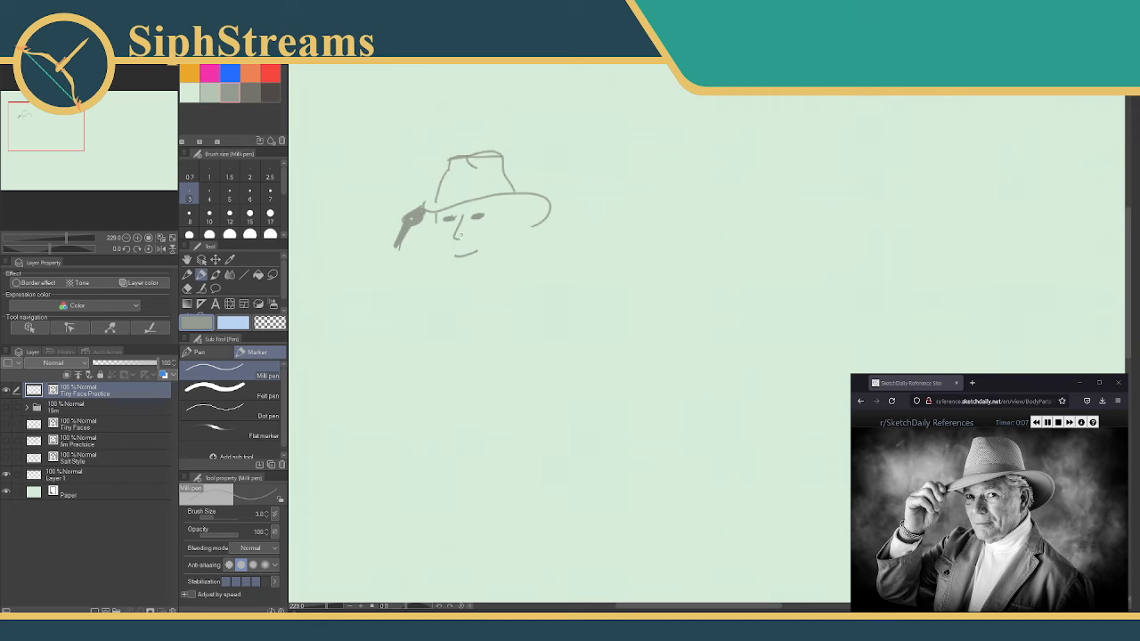
- Erase the upper corner of the hat's crown with the Vector eraser and redraw it with the Milli pen
{"action": "mouse_move", "coordinate": [537, 205]}
{"action": "left_mouse_down"}
{"action": "mouse_move", "coordinate": [488, 206]}
{"action": "mouse_move", "coordinate": [516, 196]}
{"action": "mouse_move", "coordinate": [505, 201]}
{"action": "left_mouse_up"}
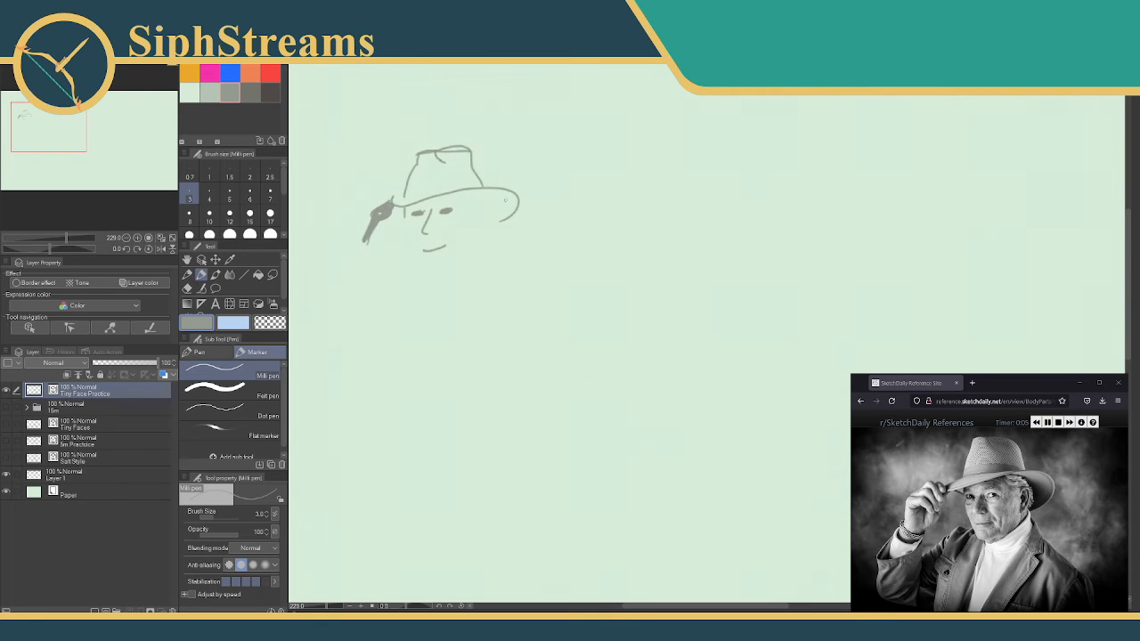
{"action": "key", "text": "e"}
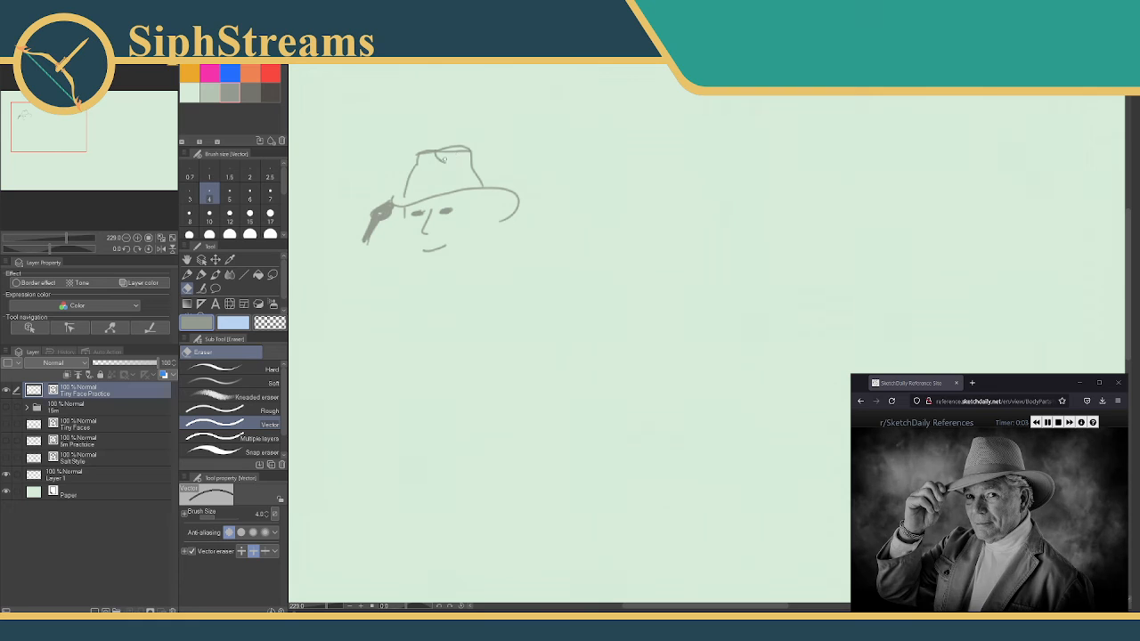
{"action": "left_click_drag", "start_coordinate": [427, 149], "coordinate": [423, 159]}
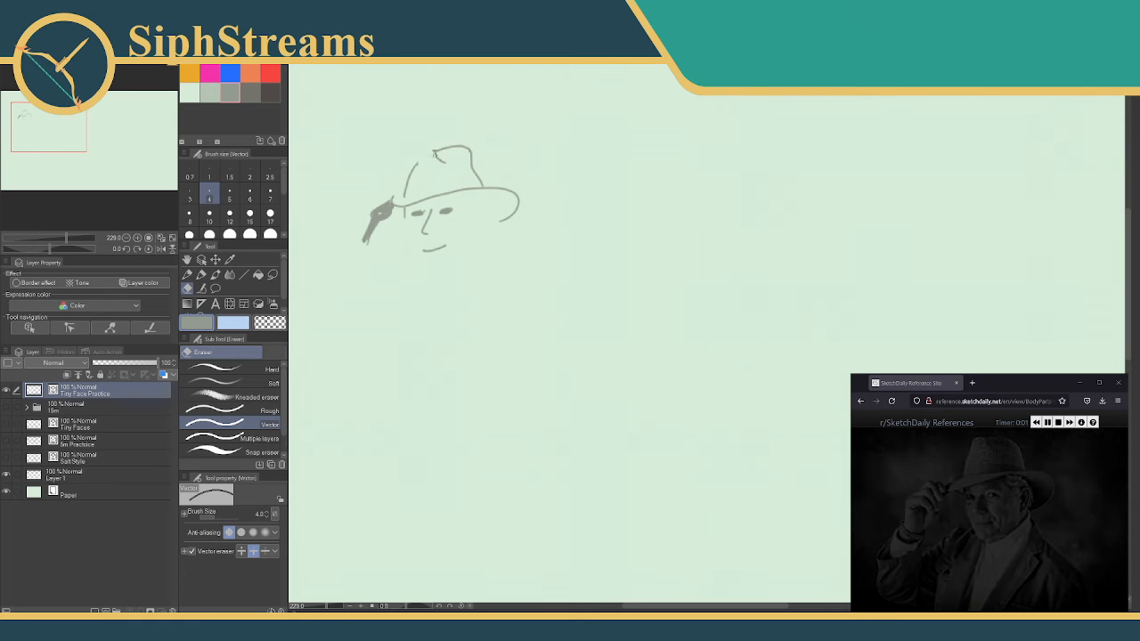
{"action": "key", "text": "p"}
- Draw the nose, eyes and slanted mouth of the woman in red in the empty space beside the hat sketch
{"action": "left_click_drag", "start_coordinate": [596, 211], "coordinate": [494, 248]}
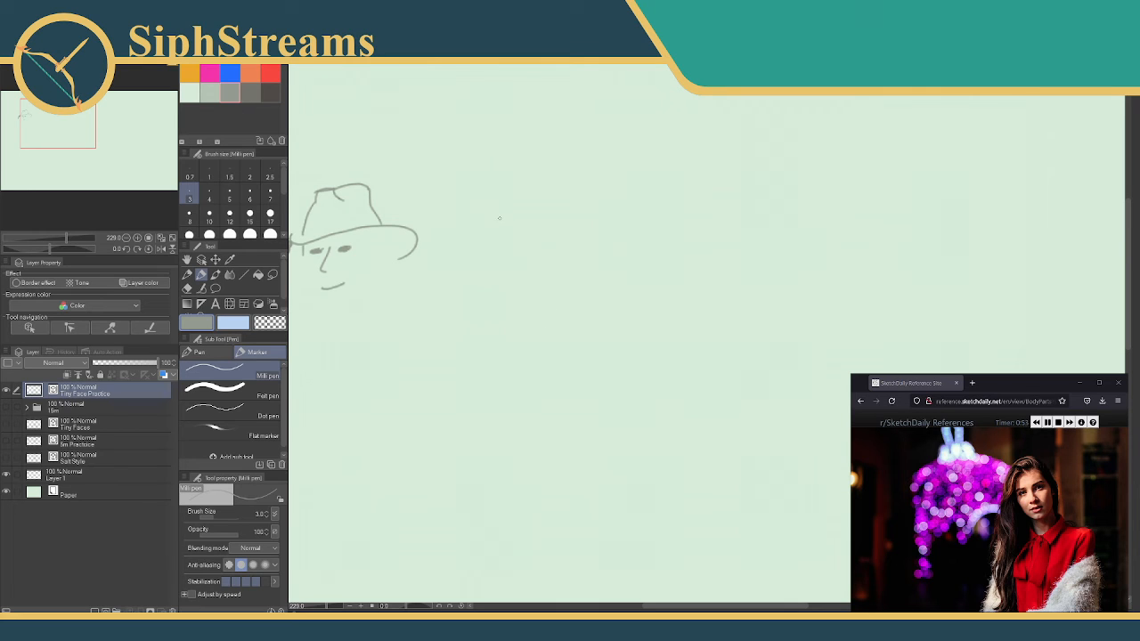
{"action": "mouse_move", "coordinate": [518, 211]}
{"action": "left_mouse_down"}
{"action": "mouse_move", "coordinate": [434, 242]}
{"action": "mouse_move", "coordinate": [450, 259]}
{"action": "mouse_move", "coordinate": [489, 249]}
{"action": "left_mouse_up"}
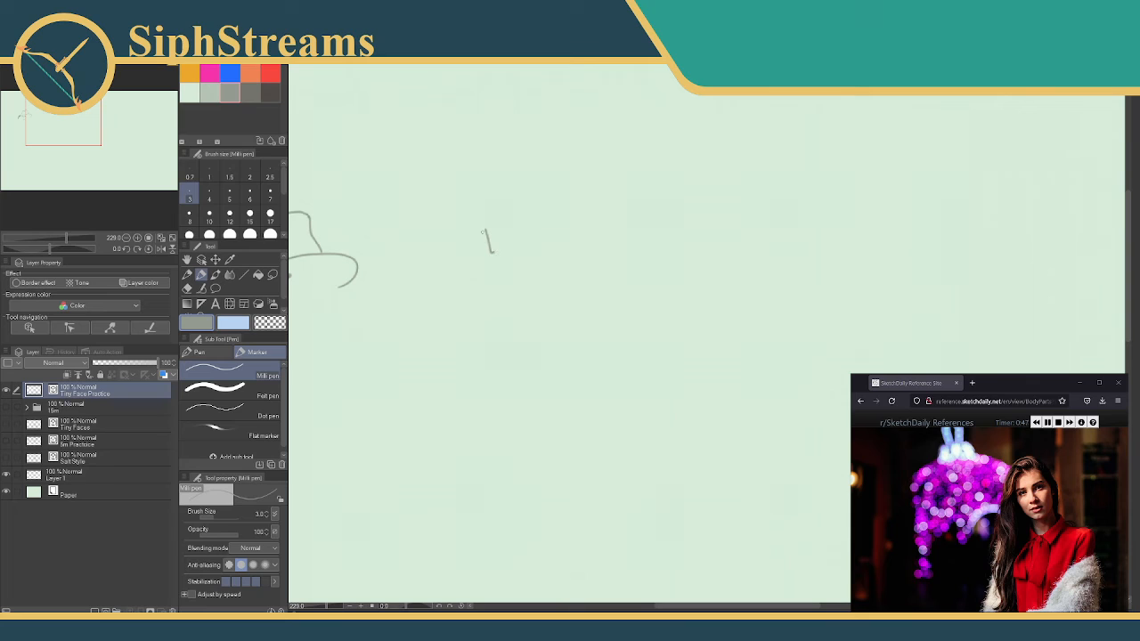
{"action": "mouse_move", "coordinate": [494, 223]}
{"action": "left_mouse_down"}
{"action": "mouse_move", "coordinate": [502, 218]}
{"action": "mouse_move", "coordinate": [474, 232]}
{"action": "mouse_move", "coordinate": [502, 223]}
{"action": "left_mouse_up"}
{"action": "mouse_move", "coordinate": [491, 267]}
{"action": "left_mouse_down"}
{"action": "mouse_move", "coordinate": [514, 256]}
{"action": "mouse_move", "coordinate": [507, 261]}
{"action": "left_mouse_up"}
{"action": "key", "text": "ctrl+z"}
{"action": "left_click_drag", "start_coordinate": [477, 284], "coordinate": [479, 287]}
- Trim the woman's eye with the Vector eraser and draw slanted lid lines over both eyes
{"action": "key", "text": "e"}
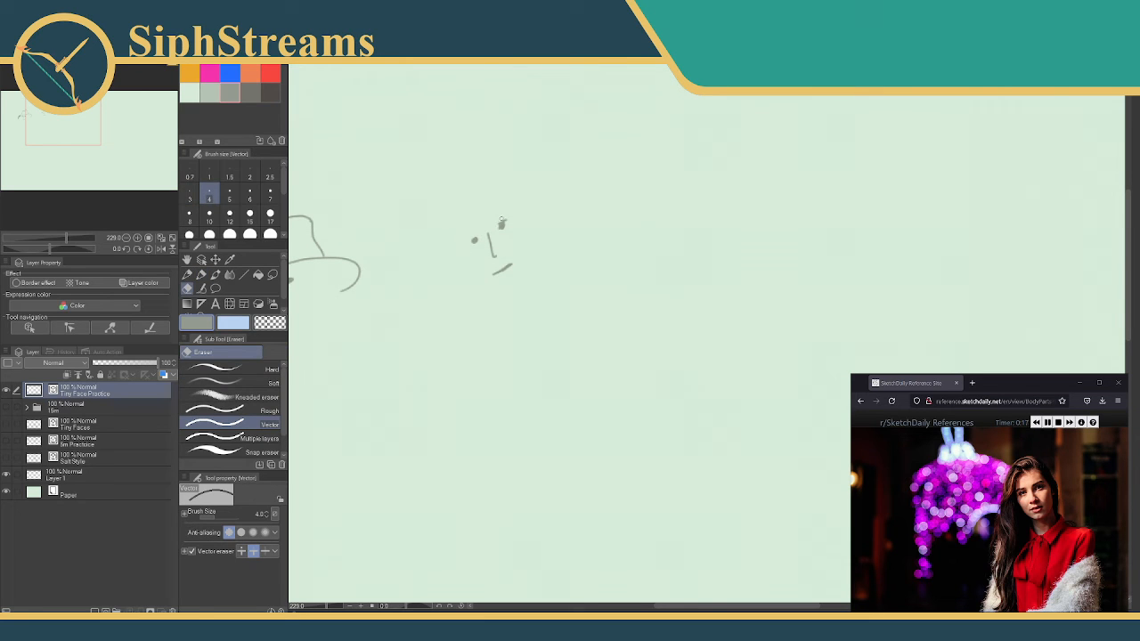
{"action": "key", "text": "p"}
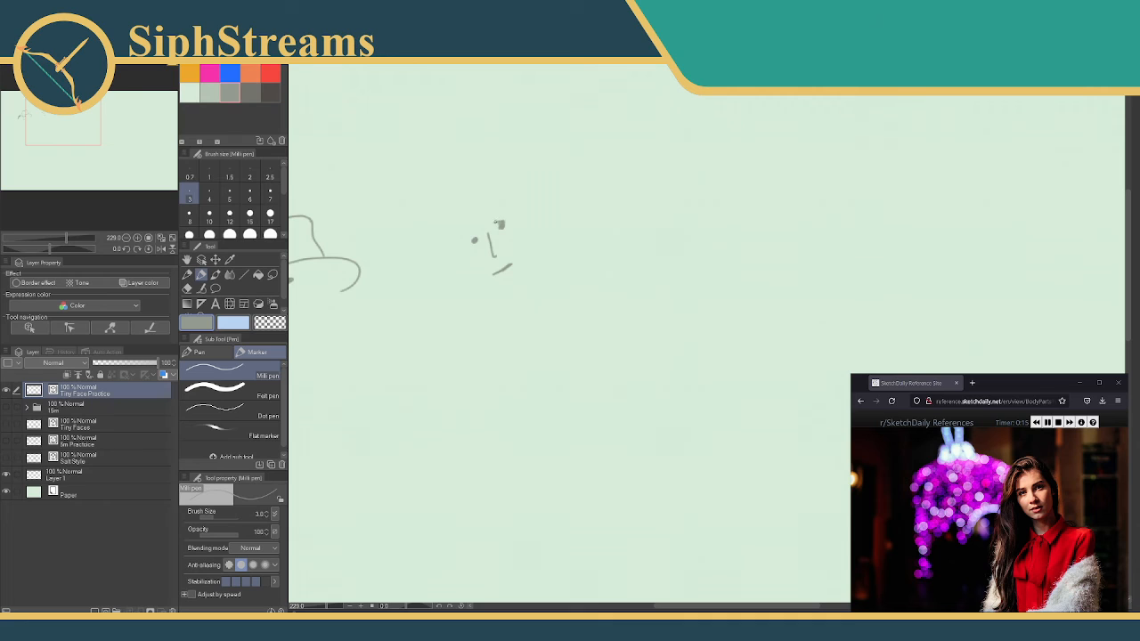
{"action": "left_click", "coordinate": [500, 225]}
{"action": "mouse_move", "coordinate": [494, 222]}
{"action": "left_mouse_down"}
{"action": "mouse_move", "coordinate": [507, 215]}
{"action": "mouse_move", "coordinate": [473, 235]}
{"action": "left_mouse_up"}
{"action": "key", "text": "ctrl+z"}
{"action": "key", "text": "ctrl+z"}
{"action": "left_click_drag", "start_coordinate": [466, 244], "coordinate": [480, 235]}
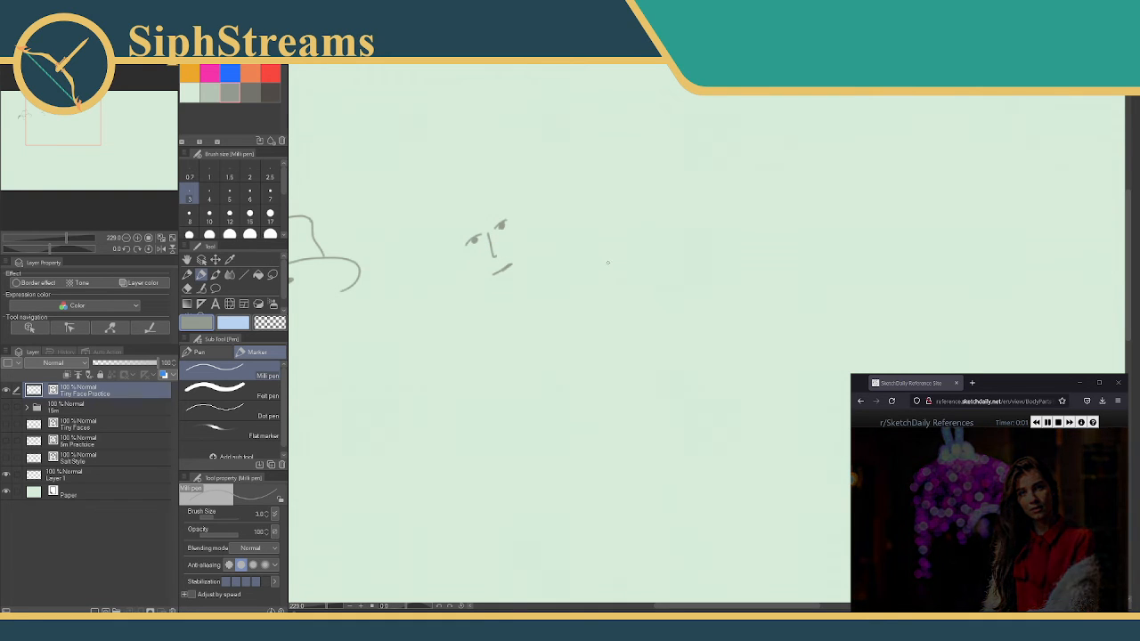
- Draw the child's tiny face beside the woman's, with nose, round eyes, frowning mouth and cheek curves
{"action": "left_click_drag", "start_coordinate": [543, 241], "coordinate": [536, 242]}
{"action": "left_click_drag", "start_coordinate": [452, 252], "coordinate": [452, 255]}
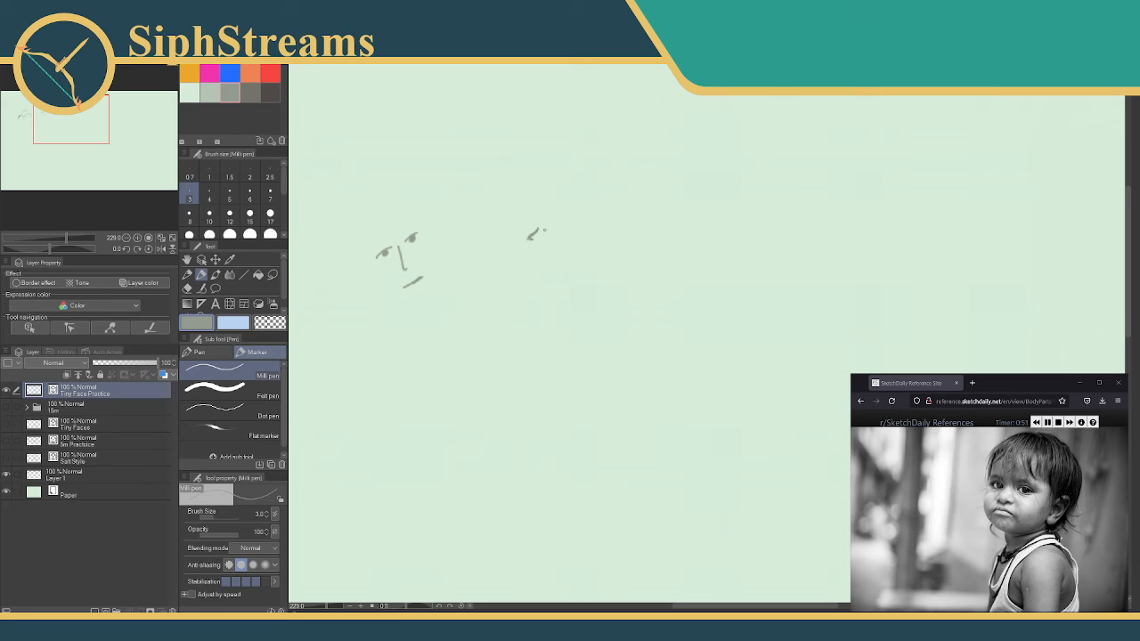
{"action": "mouse_move", "coordinate": [544, 232]}
{"action": "left_mouse_down"}
{"action": "mouse_move", "coordinate": [555, 230]}
{"action": "mouse_move", "coordinate": [543, 228]}
{"action": "left_mouse_up"}
{"action": "left_click_drag", "start_coordinate": [537, 254], "coordinate": [531, 261]}
{"action": "mouse_move", "coordinate": [511, 243]}
{"action": "left_mouse_down"}
{"action": "mouse_move", "coordinate": [546, 264]}
{"action": "mouse_move", "coordinate": [525, 252]}
{"action": "mouse_move", "coordinate": [535, 250]}
{"action": "left_mouse_up"}
- Touch up the child's eyes and draw the brow lines above them, undoing unsatisfactory strokes
{"action": "key", "text": "e"}
{"action": "key", "text": "p"}
{"action": "left_click_drag", "start_coordinate": [546, 233], "coordinate": [529, 230]}
{"action": "left_click_drag", "start_coordinate": [521, 220], "coordinate": [562, 228]}
{"action": "key", "text": "ctrl+z"}
{"action": "key", "text": "ctrl+z"}
{"action": "key", "text": "ctrl+z"}
{"action": "key", "text": "ctrl+z"}
{"action": "left_click_drag", "start_coordinate": [515, 220], "coordinate": [559, 225]}
- Rework the child's frowning mouth by undoing the eraser correction and redrawing the mouth curve
{"action": "key", "text": "e"}
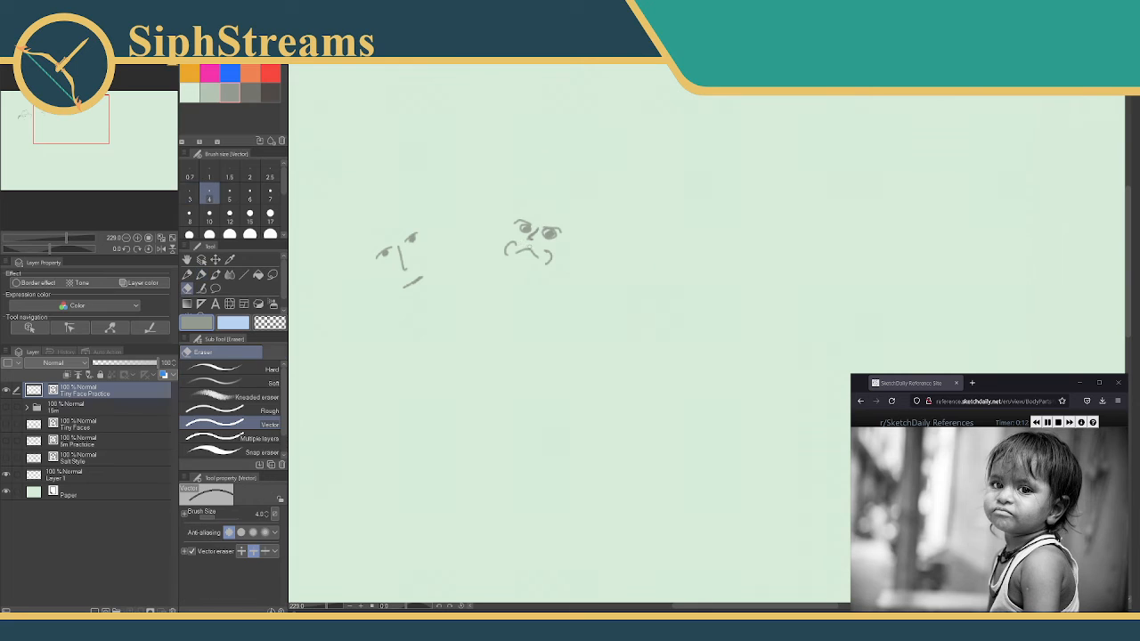
{"action": "mouse_move", "coordinate": [535, 252]}
{"action": "left_mouse_down"}
{"action": "mouse_move", "coordinate": [517, 256]}
{"action": "mouse_move", "coordinate": [520, 244]}
{"action": "mouse_move", "coordinate": [541, 257]}
{"action": "left_mouse_up"}
{"action": "key", "text": "p"}
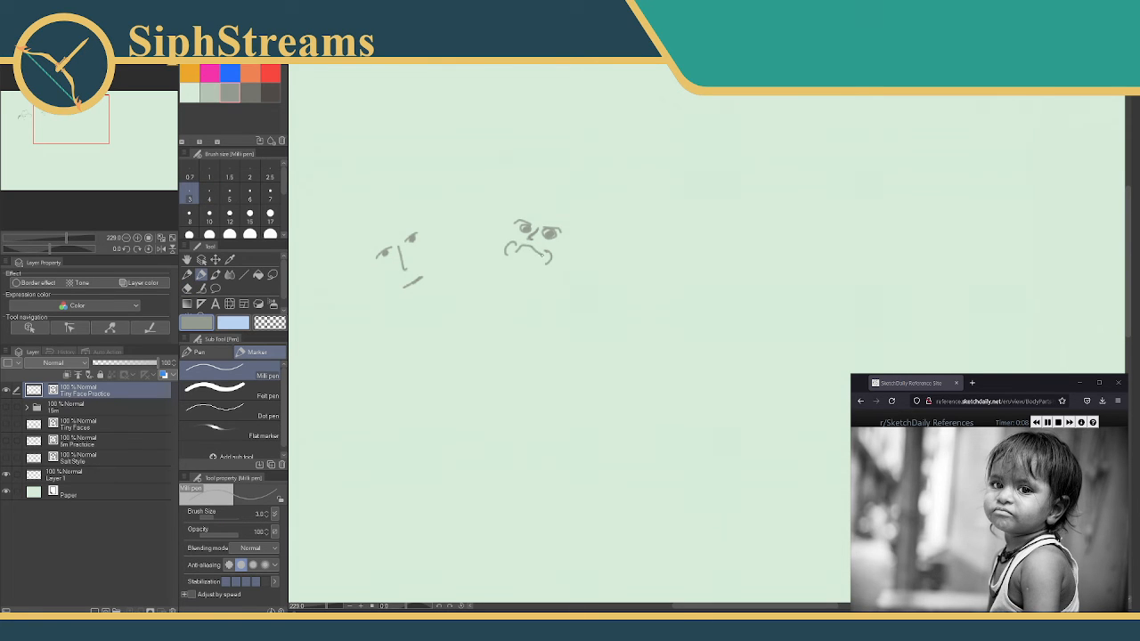
{"action": "key", "text": "ctrl+z"}
{"action": "key", "text": "ctrl+z"}
{"action": "left_click_drag", "start_coordinate": [518, 250], "coordinate": [542, 257]}
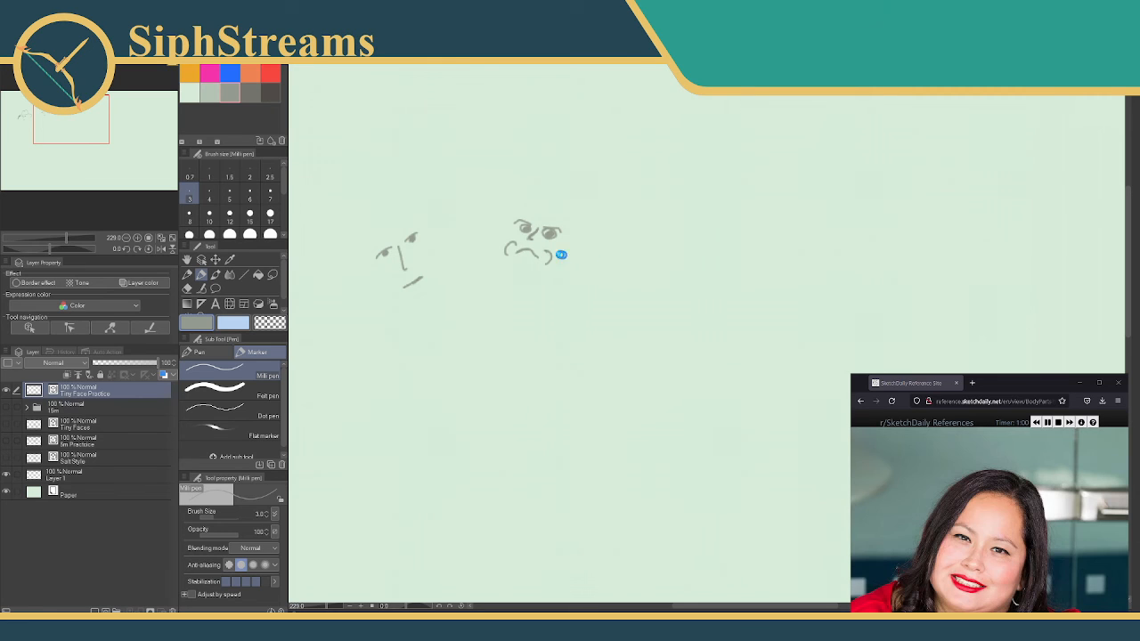
- Draw the smiling woman's tiny eyes, nose and full lips beside the child's face, redoing the lips as needed
{"action": "left_click_drag", "start_coordinate": [602, 251], "coordinate": [513, 241]}
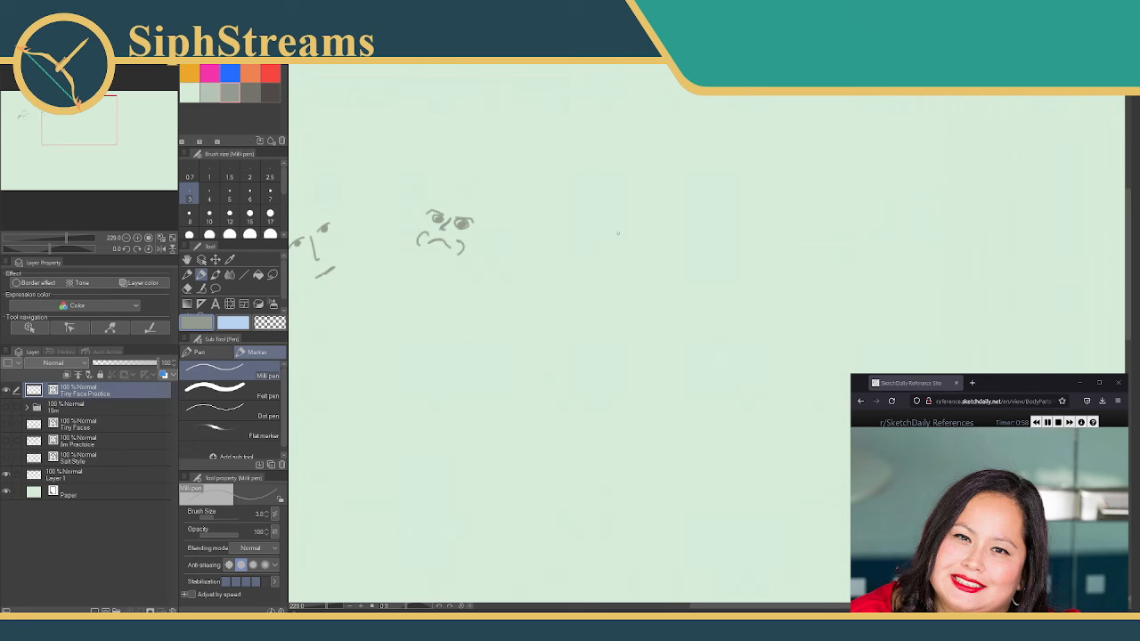
{"action": "mouse_move", "coordinate": [601, 226]}
{"action": "left_mouse_down"}
{"action": "mouse_move", "coordinate": [626, 246]}
{"action": "mouse_move", "coordinate": [583, 260]}
{"action": "mouse_move", "coordinate": [574, 247]}
{"action": "mouse_move", "coordinate": [603, 248]}
{"action": "left_mouse_up"}
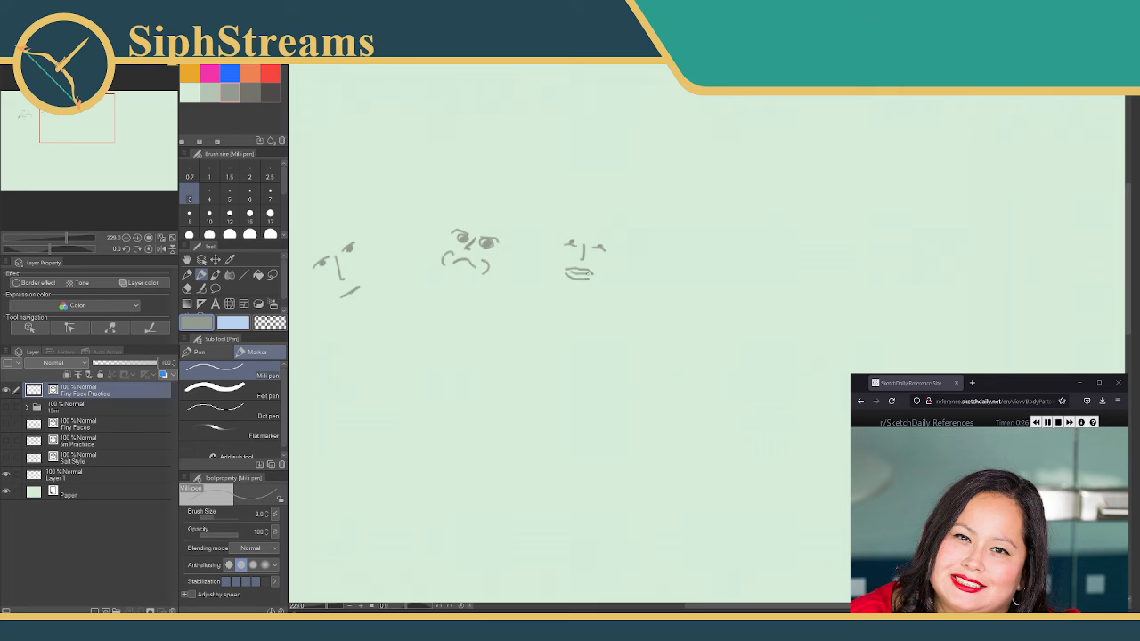
{"action": "key", "text": "ctrl+z"}
{"action": "left_click_drag", "start_coordinate": [570, 269], "coordinate": [567, 274]}
{"action": "key", "text": "ctrl+z"}
{"action": "key", "text": "ctrl+z"}
{"action": "key", "text": "ctrl+z"}
{"action": "key", "text": "ctrl+z"}
{"action": "key", "text": "ctrl+y"}
{"action": "left_click_drag", "start_coordinate": [590, 271], "coordinate": [570, 276]}
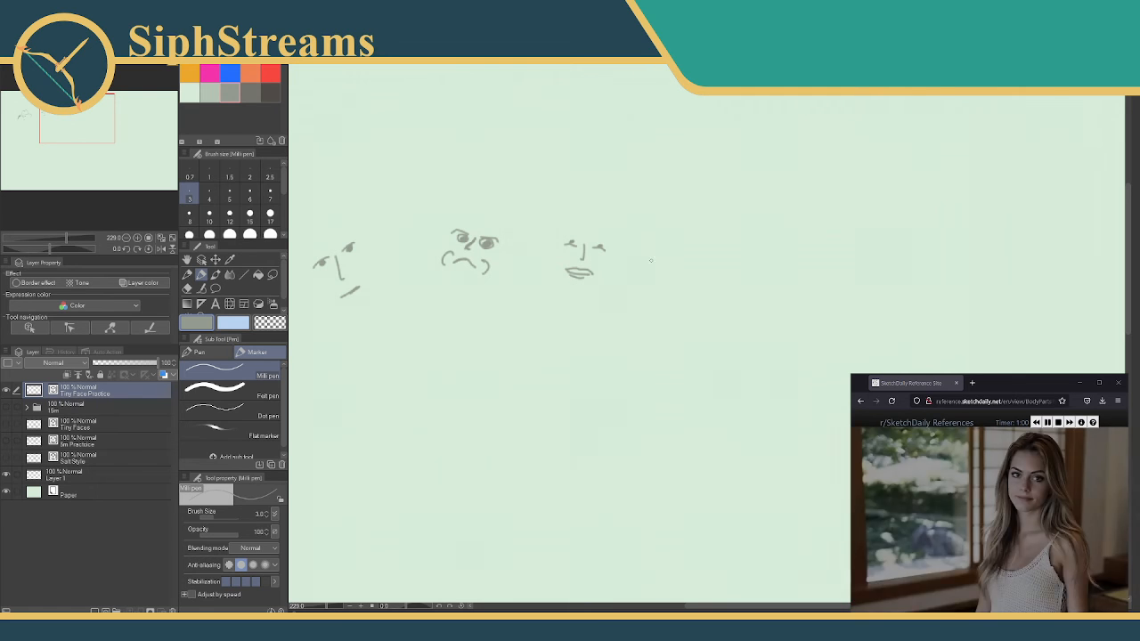
- Draw a small angled nose for the long-haired woman in clear space beside the last face, undoing the first strokes
{"action": "left_click_drag", "start_coordinate": [629, 254], "coordinate": [539, 301]}
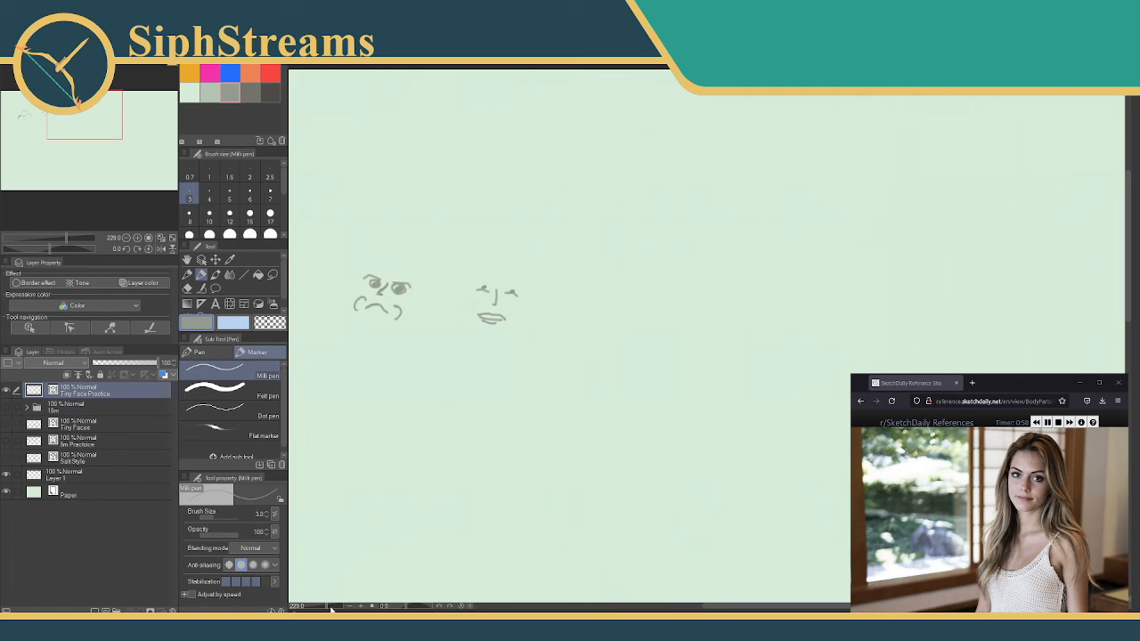
{"action": "left_click_drag", "start_coordinate": [328, 607], "coordinate": [330, 605]}
{"action": "mouse_move", "coordinate": [507, 326]}
{"action": "left_mouse_down"}
{"action": "mouse_move", "coordinate": [524, 326]}
{"action": "mouse_move", "coordinate": [498, 335]}
{"action": "left_mouse_up"}
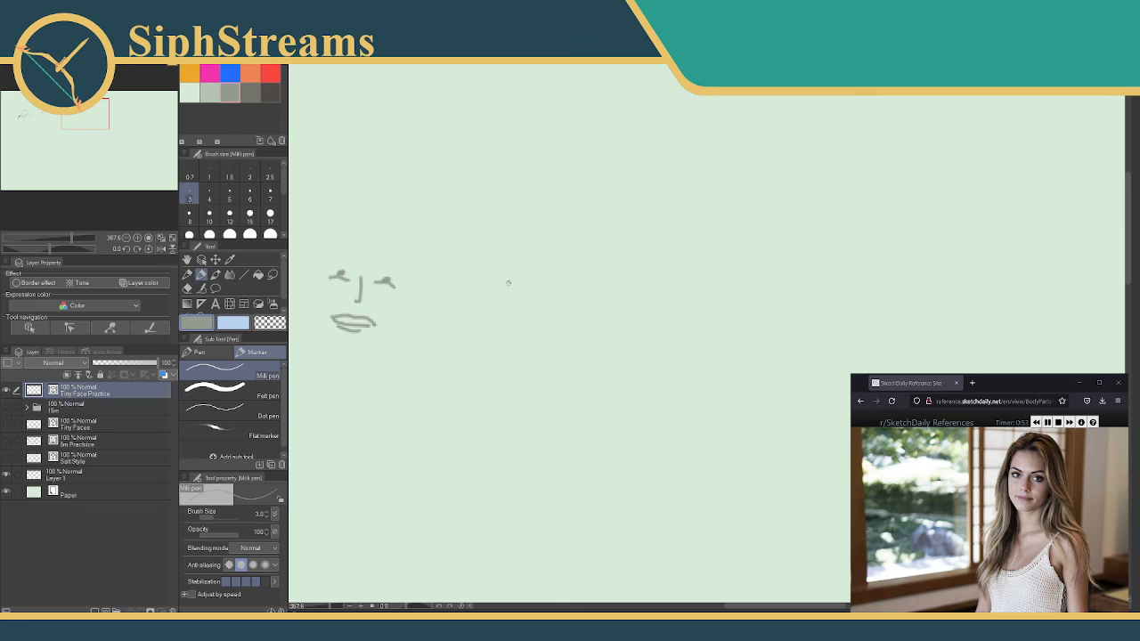
{"action": "mouse_move", "coordinate": [510, 281]}
{"action": "left_mouse_down"}
{"action": "mouse_move", "coordinate": [496, 307]}
{"action": "mouse_move", "coordinate": [505, 313]}
{"action": "left_mouse_up"}
{"action": "key", "text": "ctrl+z"}
{"action": "key", "text": "ctrl+z"}
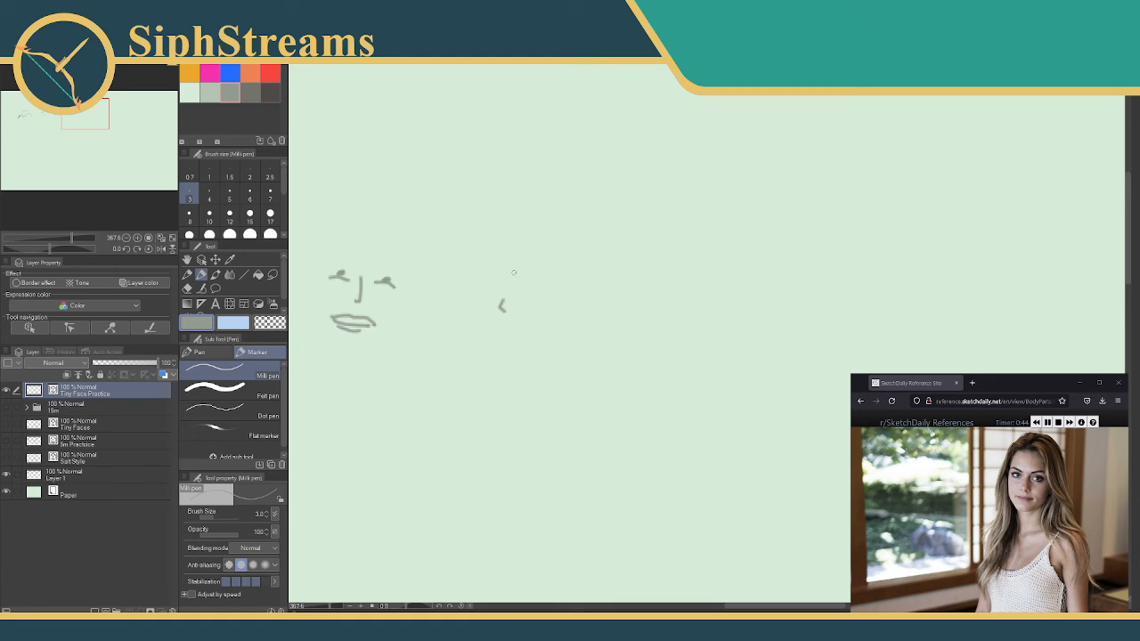
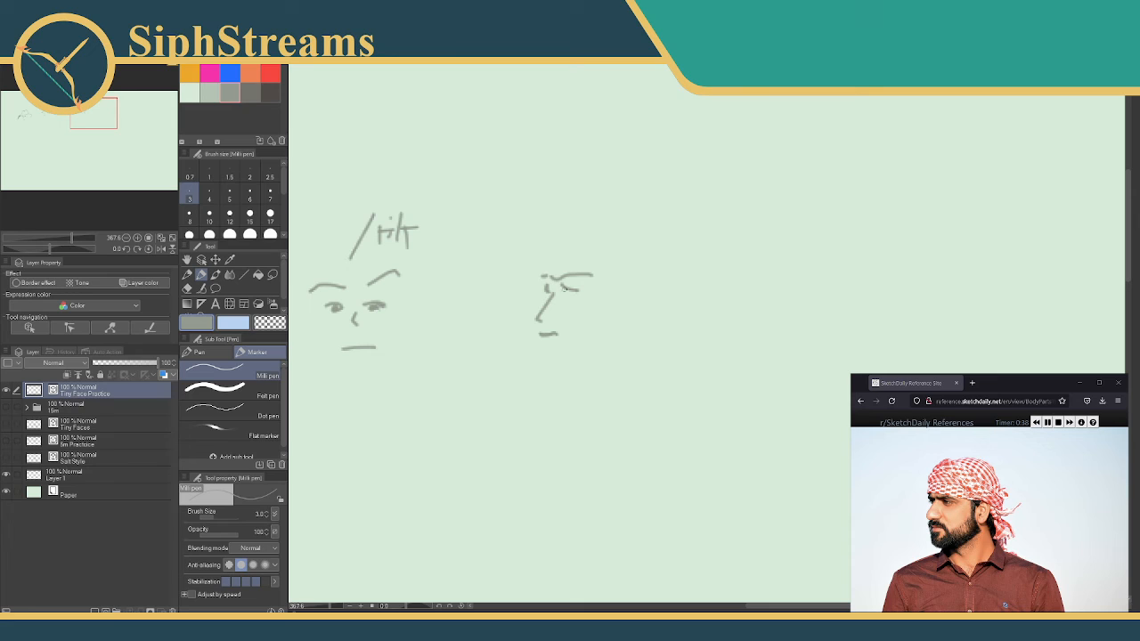
- Add the pupil and nostril mark to the bearded man's face and draw his folded headscarf with its trailing end
{"action": "mouse_move", "coordinate": [564, 288]}
{"action": "left_mouse_down"}
{"action": "mouse_move", "coordinate": [550, 288]}
{"action": "mouse_move", "coordinate": [575, 288]}
{"action": "left_mouse_up"}
{"action": "left_click_drag", "start_coordinate": [555, 310], "coordinate": [570, 319]}
{"action": "mouse_move", "coordinate": [534, 261]}
{"action": "left_mouse_down"}
{"action": "mouse_move", "coordinate": [539, 275]}
{"action": "mouse_move", "coordinate": [607, 282]}
{"action": "left_mouse_up"}
{"action": "mouse_move", "coordinate": [536, 261]}
{"action": "left_mouse_down"}
{"action": "mouse_move", "coordinate": [580, 266]}
{"action": "mouse_move", "coordinate": [539, 257]}
{"action": "mouse_move", "coordinate": [546, 238]}
{"action": "mouse_move", "coordinate": [581, 265]}
{"action": "mouse_move", "coordinate": [550, 240]}
{"action": "mouse_move", "coordinate": [556, 229]}
{"action": "mouse_move", "coordinate": [643, 275]}
{"action": "left_mouse_up"}
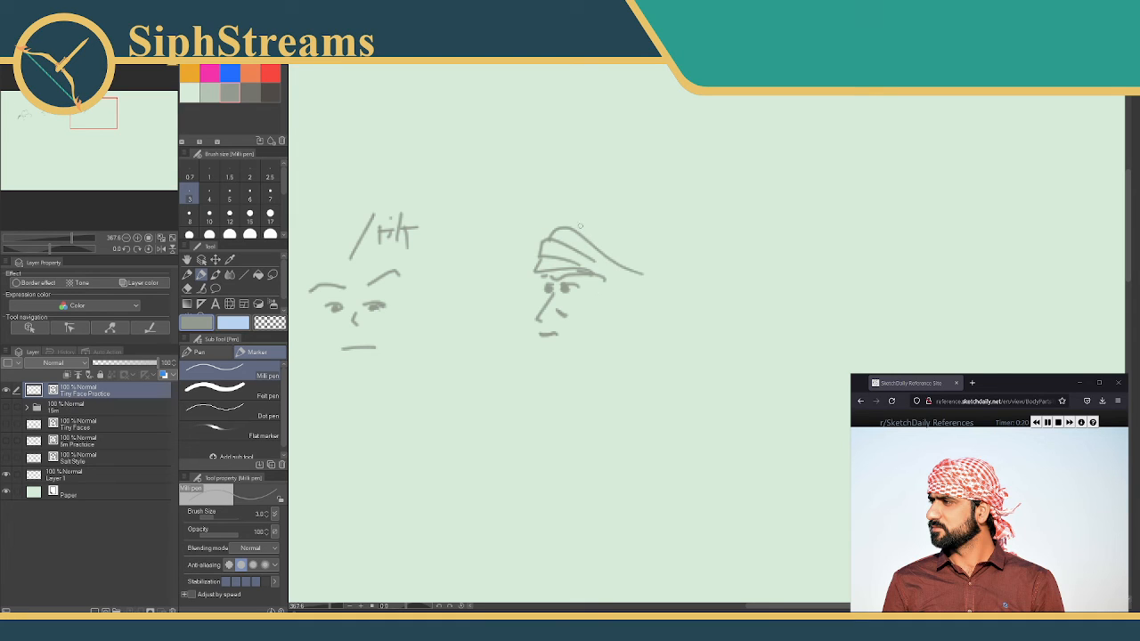
{"action": "mouse_move", "coordinate": [575, 225]}
{"action": "left_mouse_down"}
{"action": "mouse_move", "coordinate": [595, 222]}
{"action": "mouse_move", "coordinate": [635, 267]}
{"action": "mouse_move", "coordinate": [626, 287]}
{"action": "left_mouse_up"}
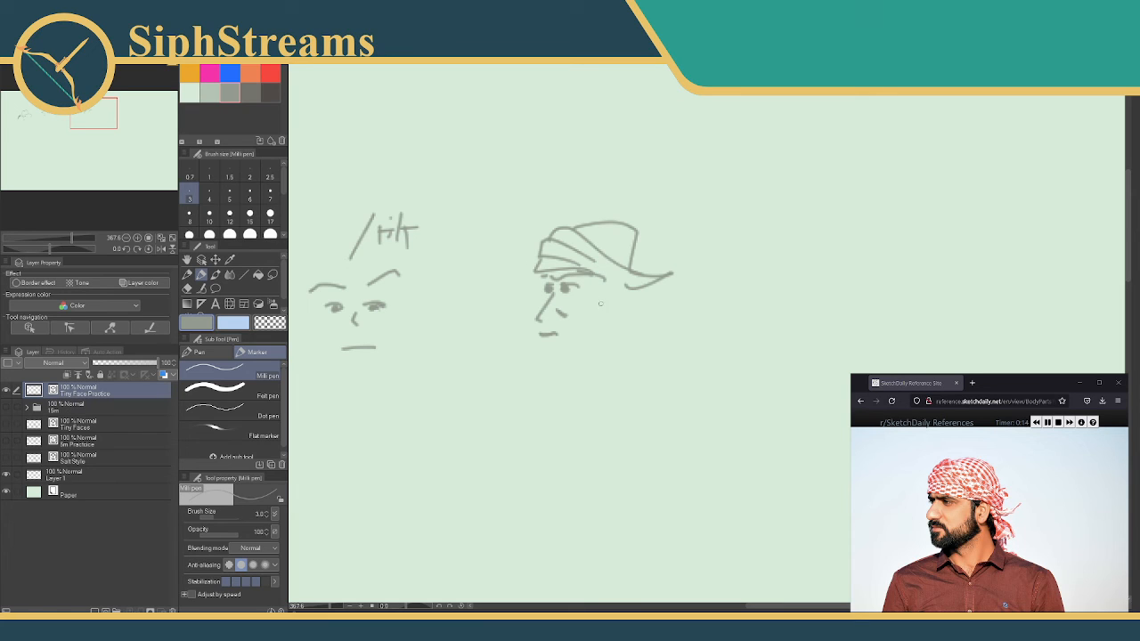
- Draw the man's jawline, moustache and beard below the headscarf, redoing the jaw stroke
{"action": "mouse_move", "coordinate": [600, 304]}
{"action": "left_mouse_down"}
{"action": "mouse_move", "coordinate": [616, 336]}
{"action": "mouse_move", "coordinate": [560, 361]}
{"action": "left_mouse_up"}
{"action": "key", "text": "ctrl+z"}
{"action": "mouse_move", "coordinate": [536, 328]}
{"action": "left_mouse_down"}
{"action": "mouse_move", "coordinate": [563, 331]}
{"action": "mouse_move", "coordinate": [574, 350]}
{"action": "mouse_move", "coordinate": [603, 324]}
{"action": "left_mouse_up"}
- Draw the girl's tiny face beside the headscarf sketch, with eyes, lid line, nose and smiling mouth
{"action": "mouse_move", "coordinate": [697, 331]}
{"action": "left_mouse_down"}
{"action": "mouse_move", "coordinate": [555, 336]}
{"action": "mouse_move", "coordinate": [537, 351]}
{"action": "left_mouse_up"}
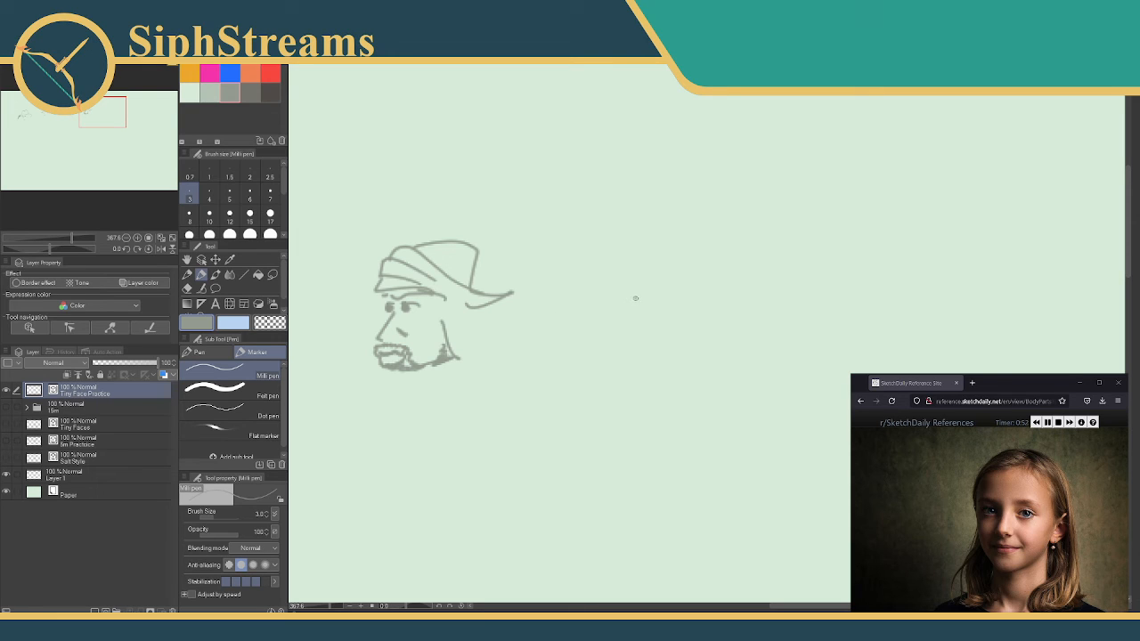
{"action": "mouse_move", "coordinate": [632, 298]}
{"action": "left_mouse_down"}
{"action": "mouse_move", "coordinate": [652, 301]}
{"action": "mouse_move", "coordinate": [583, 305]}
{"action": "mouse_move", "coordinate": [594, 300]}
{"action": "mouse_move", "coordinate": [593, 341]}
{"action": "mouse_move", "coordinate": [608, 355]}
{"action": "mouse_move", "coordinate": [630, 347]}
{"action": "left_mouse_up"}
- Draw enlarged practice curves beside the girl's face, with cupped, smiling and arched shapes and two dot-ended straight lines above
{"action": "mouse_move", "coordinate": [756, 294]}
{"action": "left_mouse_down"}
{"action": "mouse_move", "coordinate": [755, 305]}
{"action": "mouse_move", "coordinate": [815, 311]}
{"action": "mouse_move", "coordinate": [843, 275]}
{"action": "mouse_move", "coordinate": [928, 291]}
{"action": "mouse_move", "coordinate": [946, 308]}
{"action": "mouse_move", "coordinate": [786, 339]}
{"action": "mouse_move", "coordinate": [732, 333]}
{"action": "mouse_move", "coordinate": [819, 336]}
{"action": "mouse_move", "coordinate": [781, 354]}
{"action": "left_mouse_up"}
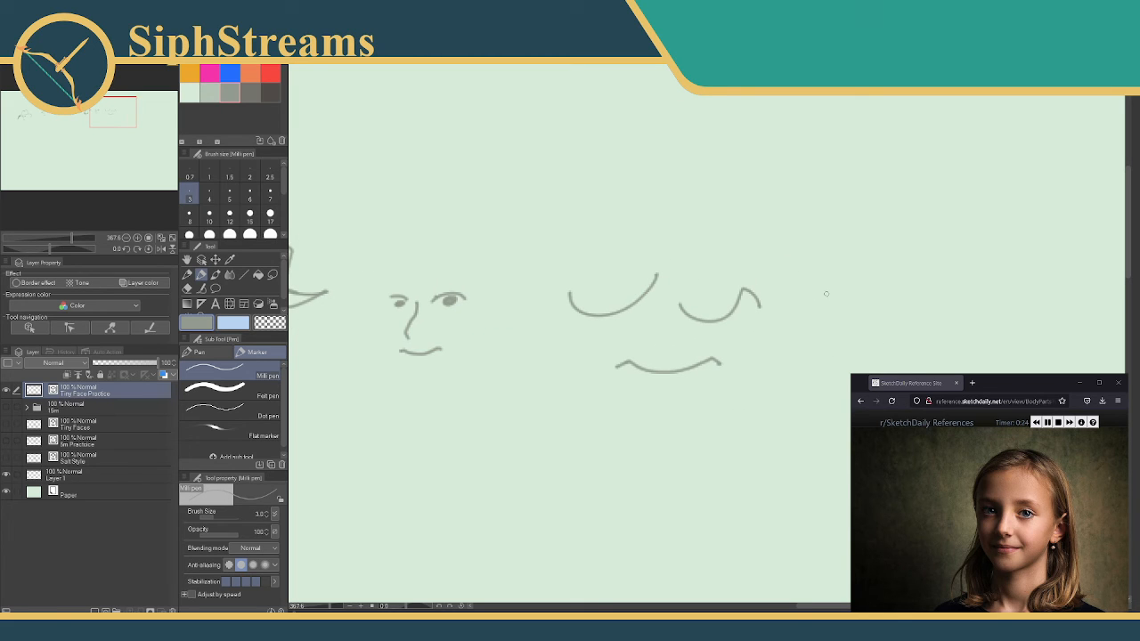
{"action": "mouse_move", "coordinate": [809, 297]}
{"action": "left_mouse_down"}
{"action": "mouse_move", "coordinate": [869, 279]}
{"action": "mouse_move", "coordinate": [877, 301]}
{"action": "mouse_move", "coordinate": [906, 300]}
{"action": "mouse_move", "coordinate": [935, 268]}
{"action": "mouse_move", "coordinate": [960, 276]}
{"action": "mouse_move", "coordinate": [984, 291]}
{"action": "left_mouse_up"}
{"action": "left_click_drag", "start_coordinate": [835, 333], "coordinate": [885, 342]}
{"action": "left_click_drag", "start_coordinate": [745, 239], "coordinate": [951, 235]}
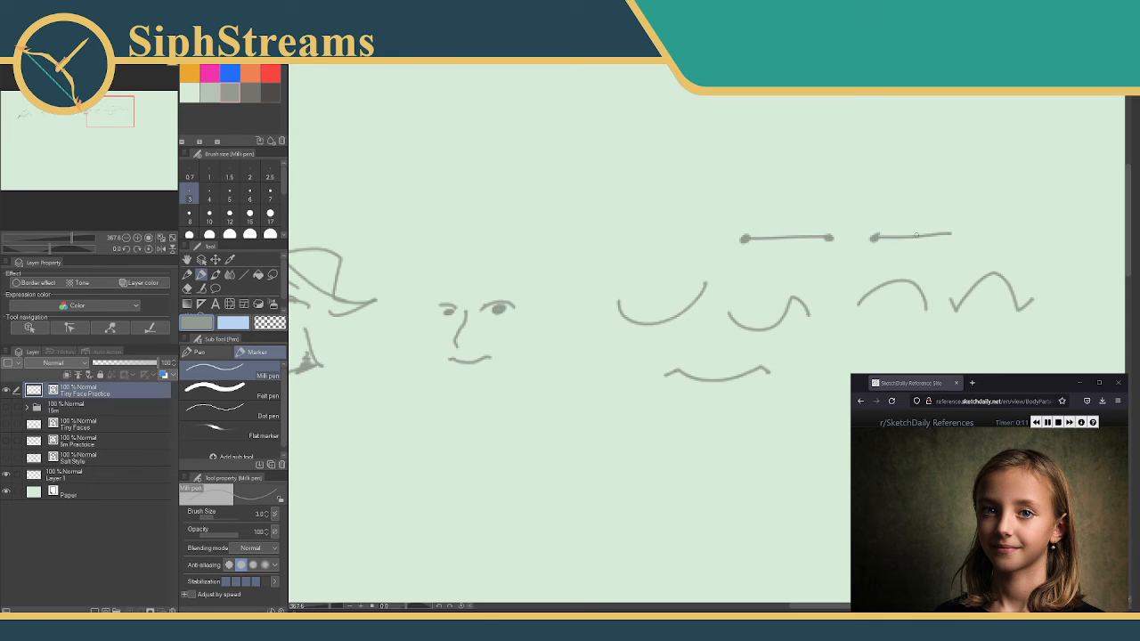
- Redraw the second dot-ended straight line above the practice curves
{"action": "key", "text": "ctrl+z"}
{"action": "left_click_drag", "start_coordinate": [874, 237], "coordinate": [967, 231]}
- Draw the skateboard woman's tiny face below the hat sketch, with sideways-looking eyes, arched brows, nose and flat mouth
{"action": "left_click_drag", "start_coordinate": [641, 285], "coordinate": [756, 299]}
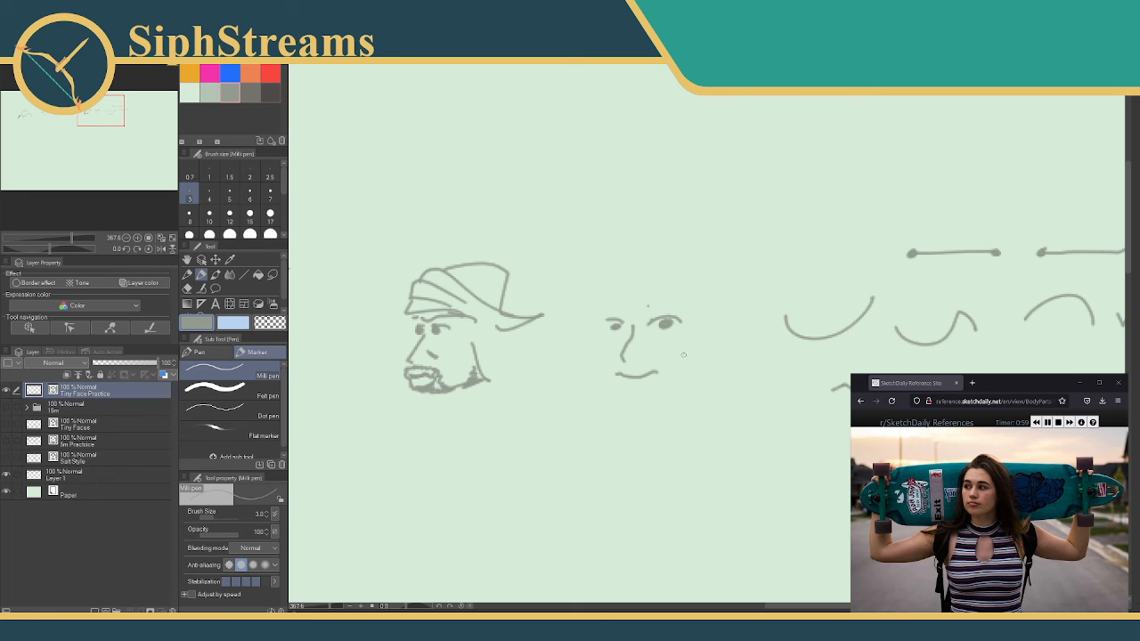
{"action": "left_click_drag", "start_coordinate": [643, 313], "coordinate": [963, 147]}
{"action": "left_click_drag", "start_coordinate": [588, 297], "coordinate": [938, 234]}
{"action": "left_click_drag", "start_coordinate": [660, 271], "coordinate": [1043, 256]}
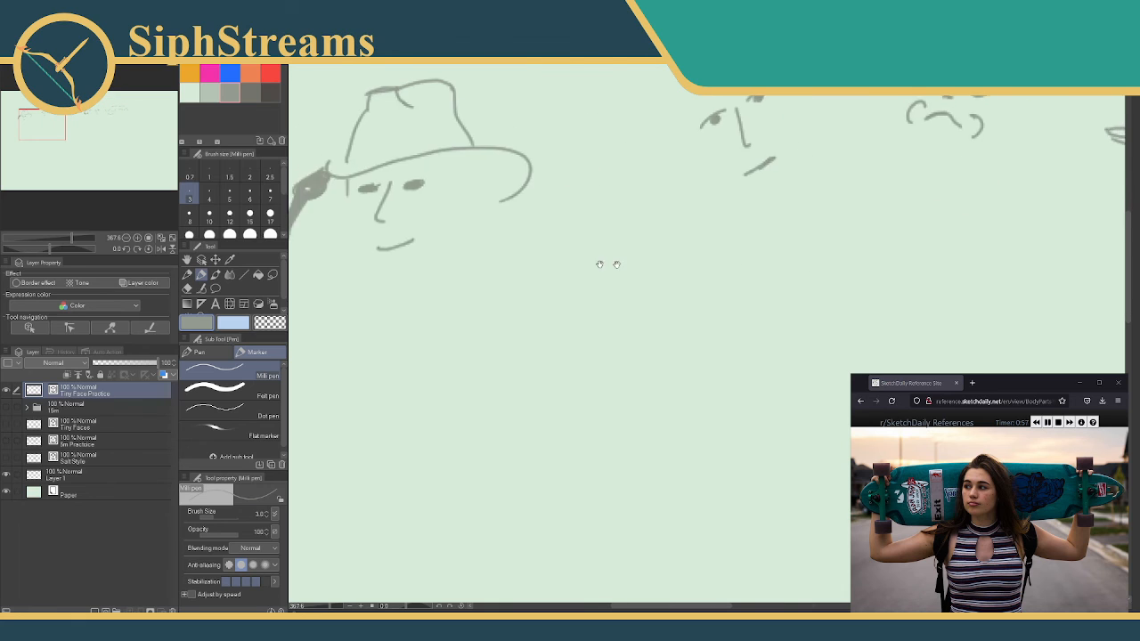
{"action": "left_click_drag", "start_coordinate": [608, 264], "coordinate": [973, 200]}
{"action": "left_click_drag", "start_coordinate": [739, 251], "coordinate": [552, 164]}
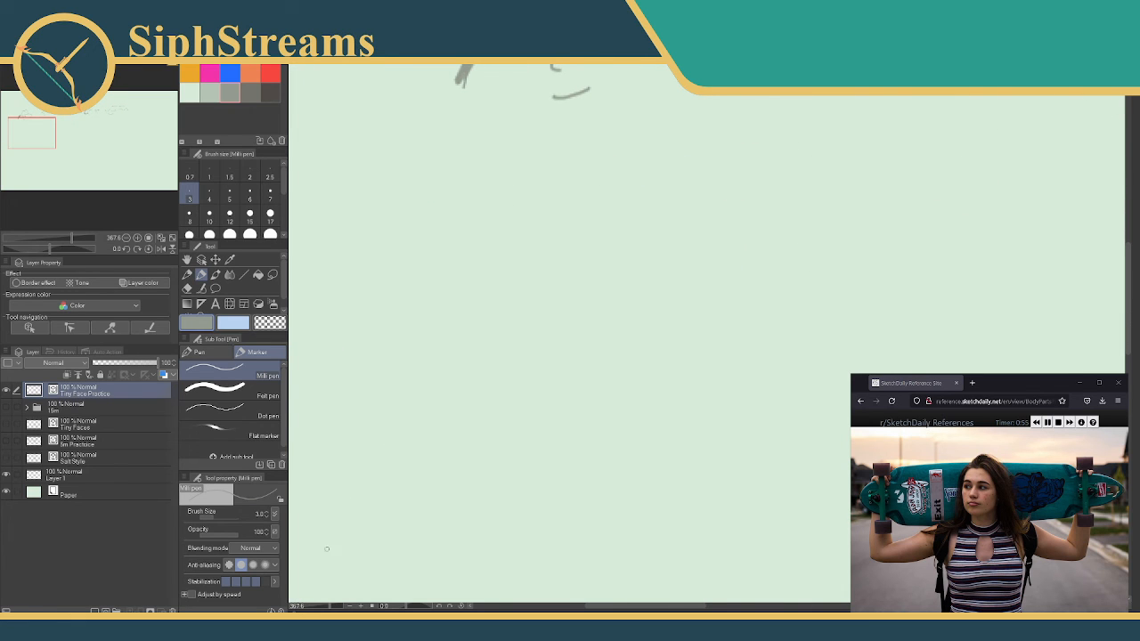
{"action": "left_click_drag", "start_coordinate": [330, 608], "coordinate": [330, 606]}
{"action": "left_click_drag", "start_coordinate": [491, 260], "coordinate": [484, 372]}
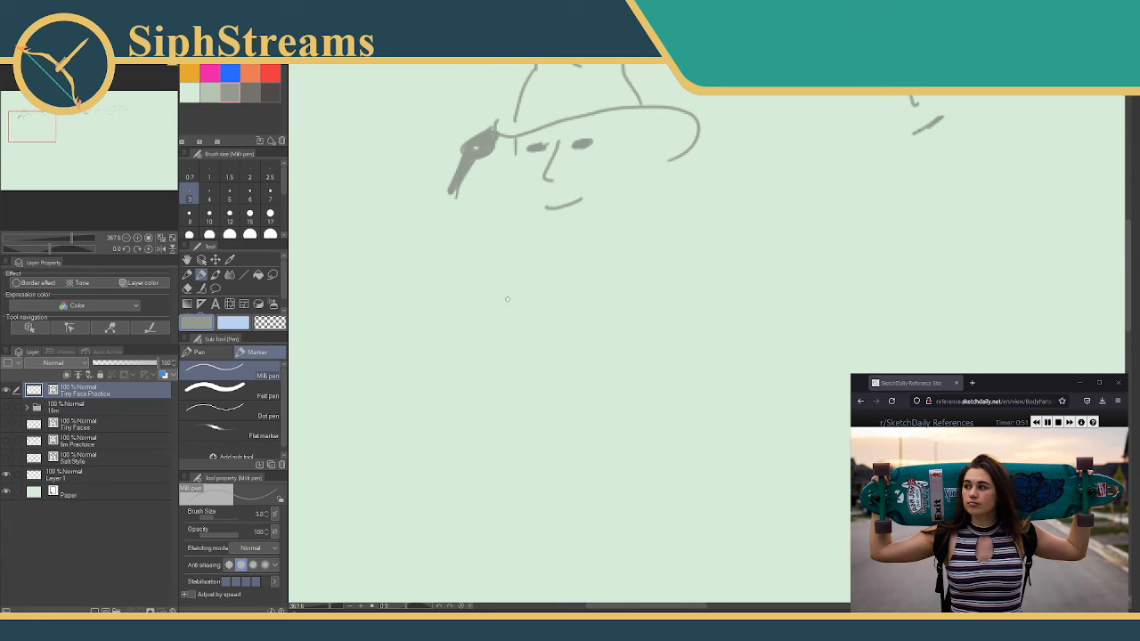
{"action": "left_click_drag", "start_coordinate": [512, 296], "coordinate": [495, 337]}
{"action": "left_click_drag", "start_coordinate": [485, 356], "coordinate": [525, 356]}
{"action": "mouse_move", "coordinate": [522, 295]}
{"action": "left_mouse_down"}
{"action": "mouse_move", "coordinate": [541, 294]}
{"action": "mouse_move", "coordinate": [490, 298]}
{"action": "mouse_move", "coordinate": [490, 272]}
{"action": "mouse_move", "coordinate": [555, 284]}
{"action": "left_mouse_up"}
{"action": "key", "text": "e"}
{"action": "key", "text": "p"}
{"action": "mouse_move", "coordinate": [618, 274]}
{"action": "left_mouse_down"}
{"action": "mouse_move", "coordinate": [643, 260]}
{"action": "mouse_move", "coordinate": [660, 273]}
{"action": "mouse_move", "coordinate": [715, 266]}
{"action": "left_mouse_up"}
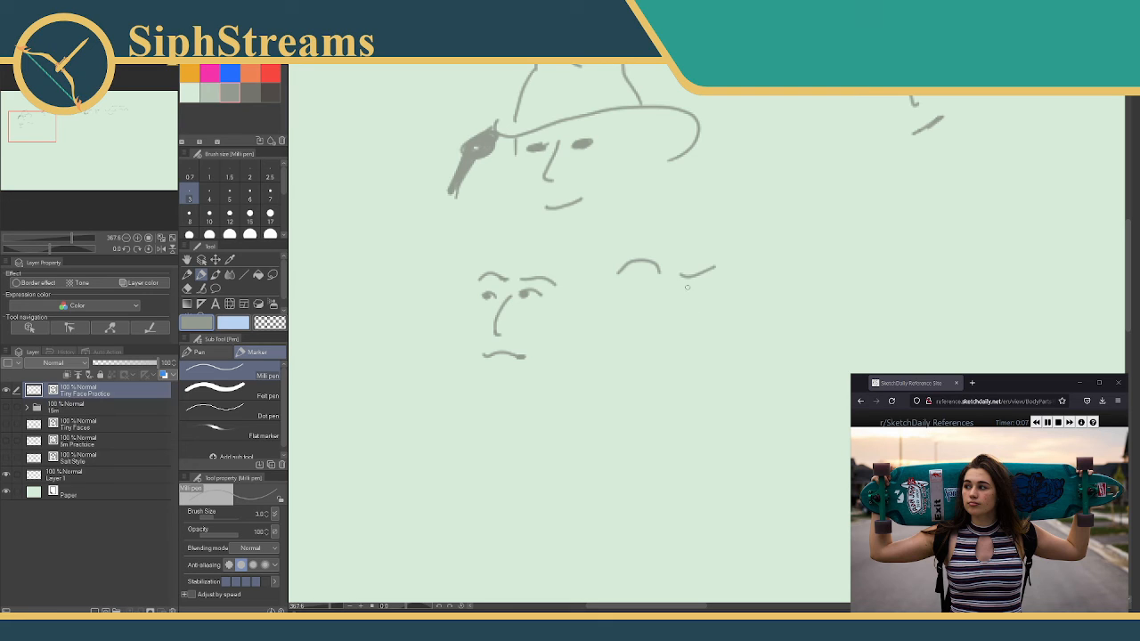
{"action": "mouse_move", "coordinate": [737, 266]}
{"action": "left_mouse_down"}
{"action": "mouse_move", "coordinate": [748, 256]}
{"action": "mouse_move", "coordinate": [762, 275]}
{"action": "mouse_move", "coordinate": [832, 256]}
{"action": "mouse_move", "coordinate": [802, 287]}
{"action": "left_mouse_up"}
{"action": "left_click", "coordinate": [750, 287]}
{"action": "key", "text": "e"}
{"action": "mouse_move", "coordinate": [638, 256]}
{"action": "left_mouse_down"}
{"action": "mouse_move", "coordinate": [664, 270]}
{"action": "mouse_move", "coordinate": [800, 266]}
{"action": "mouse_move", "coordinate": [739, 290]}
{"action": "mouse_move", "coordinate": [858, 285]}
{"action": "left_mouse_up"}
{"action": "key", "text": "p"}
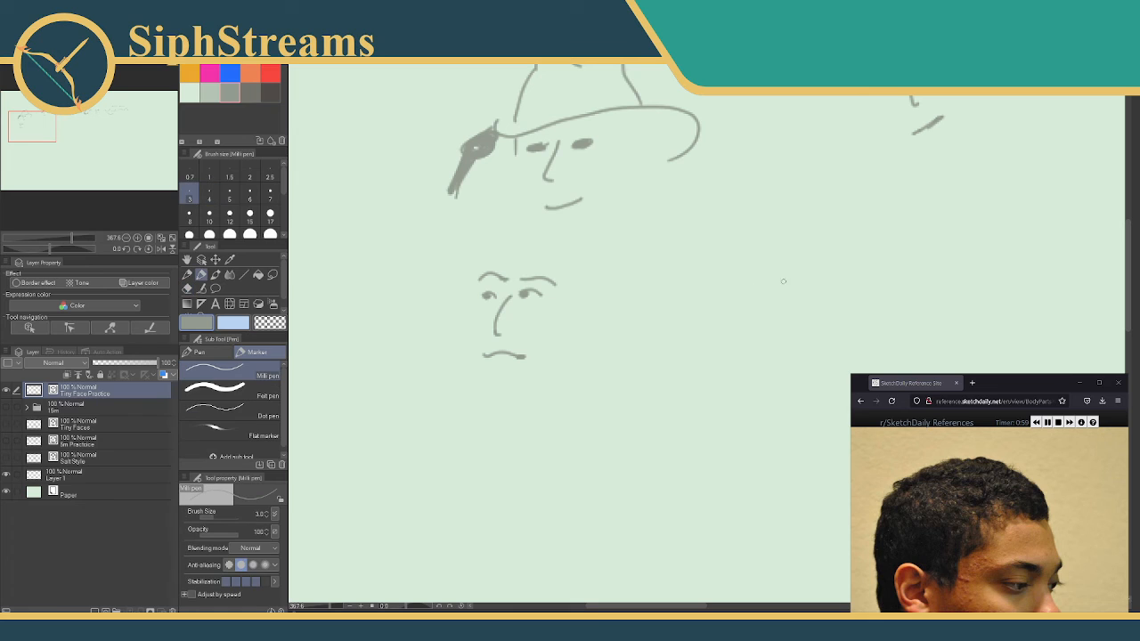
- Draw the short-haired man's nose and mouth beside the skateboard woman's face, simplifying the mouth to a short stroke
{"action": "mouse_move", "coordinate": [670, 296]}
{"action": "left_mouse_down"}
{"action": "mouse_move", "coordinate": [599, 280]}
{"action": "mouse_move", "coordinate": [619, 317]}
{"action": "mouse_move", "coordinate": [611, 336]}
{"action": "left_mouse_up"}
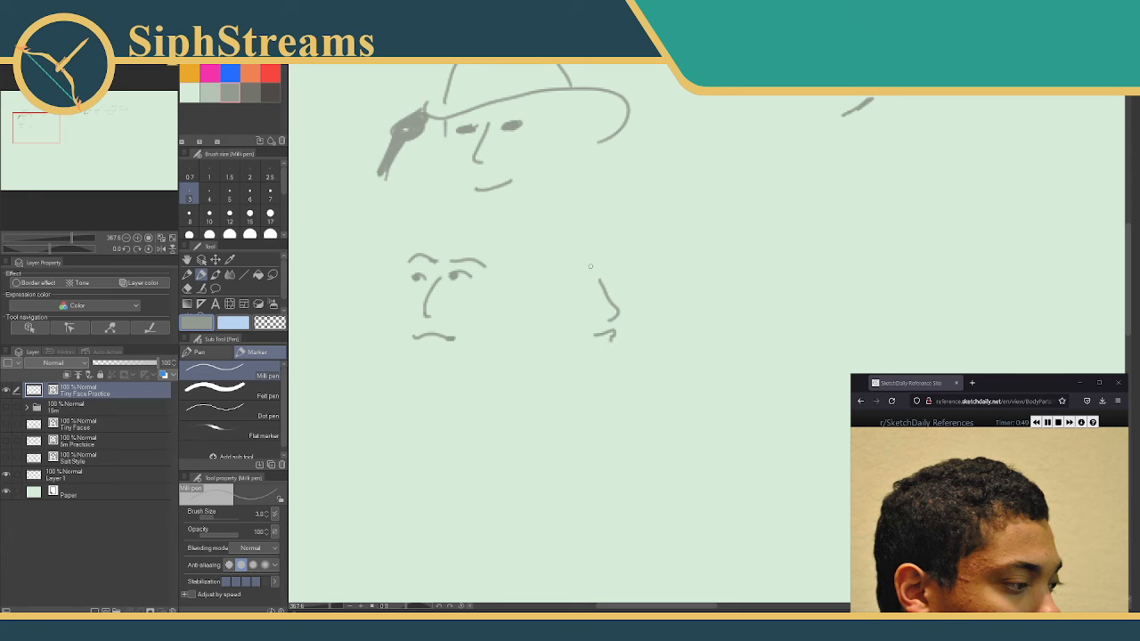
{"action": "mouse_move", "coordinate": [571, 275]}
{"action": "left_mouse_down"}
{"action": "mouse_move", "coordinate": [596, 278]}
{"action": "mouse_move", "coordinate": [575, 286]}
{"action": "mouse_move", "coordinate": [585, 285]}
{"action": "left_mouse_up"}
{"action": "key", "text": "ctrl+z"}
{"action": "key", "text": "e"}
{"action": "left_click_drag", "start_coordinate": [599, 335], "coordinate": [605, 335]}
{"action": "key", "text": "p"}
{"action": "key", "text": "ctrl+z"}
{"action": "mouse_move", "coordinate": [586, 339]}
{"action": "left_mouse_down"}
{"action": "mouse_move", "coordinate": [611, 337]}
{"action": "mouse_move", "coordinate": [596, 336]}
{"action": "left_mouse_up"}
{"action": "key", "text": "ctrl+z"}
- Draw the short-haired man's brow, lowered eyes and under-eye mark beside the nose, correcting stray strokes
{"action": "left_click_drag", "start_coordinate": [591, 280], "coordinate": [566, 272]}
{"action": "key", "text": "ctrl+z"}
{"action": "key", "text": "ctrl+z"}
{"action": "mouse_move", "coordinate": [572, 289]}
{"action": "left_mouse_down"}
{"action": "mouse_move", "coordinate": [586, 282]}
{"action": "mouse_move", "coordinate": [585, 297]}
{"action": "left_mouse_up"}
{"action": "key", "text": "e"}
{"action": "mouse_move", "coordinate": [588, 295]}
{"action": "left_mouse_down"}
{"action": "mouse_move", "coordinate": [575, 295]}
{"action": "mouse_move", "coordinate": [583, 301]}
{"action": "left_mouse_up"}
{"action": "key", "text": "p"}
{"action": "key", "text": "e"}
{"action": "key", "text": "p"}
{"action": "mouse_move", "coordinate": [566, 271]}
{"action": "left_mouse_down"}
{"action": "mouse_move", "coordinate": [591, 278]}
{"action": "mouse_move", "coordinate": [571, 276]}
{"action": "left_mouse_up"}
{"action": "key", "text": "ctrl+z"}
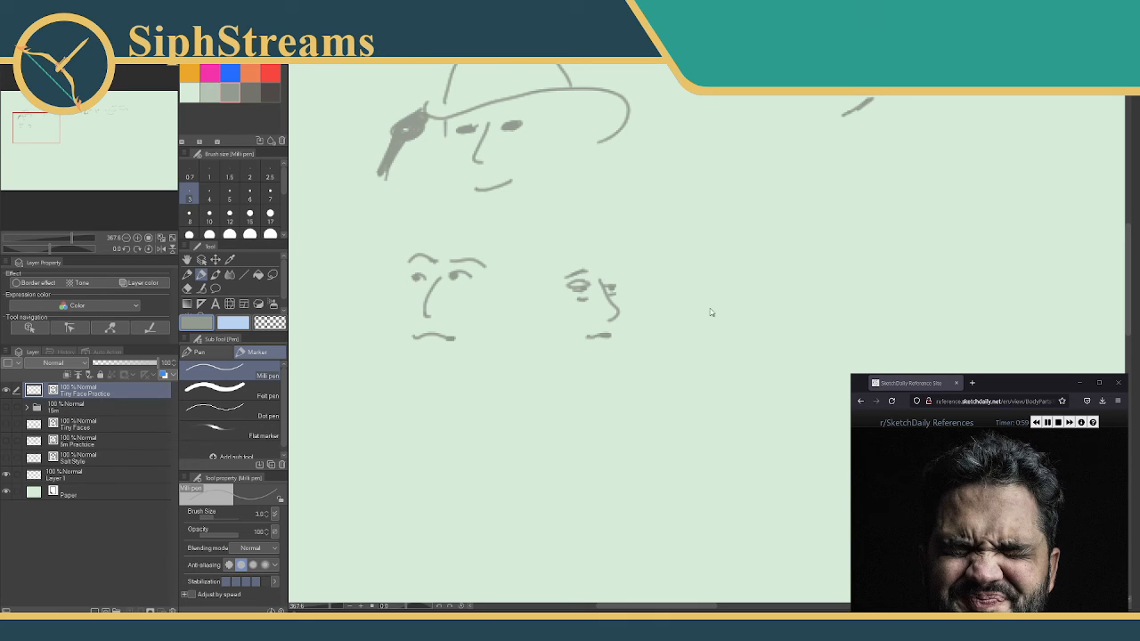
- Draw the grimacing man's tiny face in the same row, with squeezed eyes, short brows, rounded nose and wavy mouth
{"action": "scroll", "coordinate": [704, 299], "scroll_direction": "right", "scroll_amount": 3}
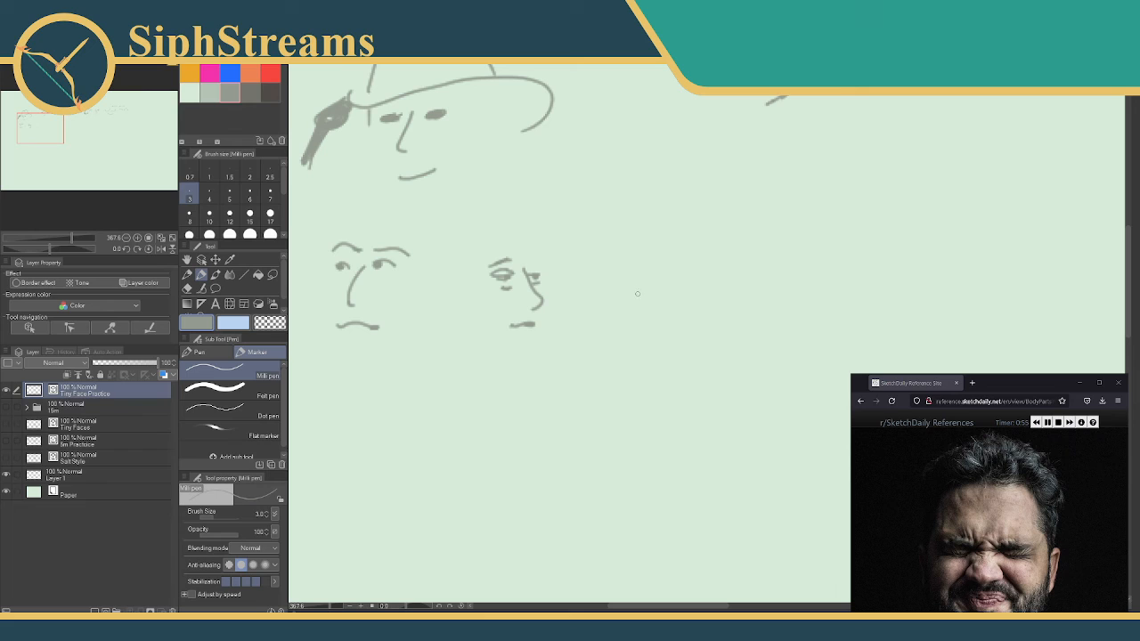
{"action": "mouse_move", "coordinate": [637, 293]}
{"action": "left_mouse_down"}
{"action": "mouse_move", "coordinate": [663, 306]}
{"action": "mouse_move", "coordinate": [664, 287]}
{"action": "mouse_move", "coordinate": [636, 289]}
{"action": "mouse_move", "coordinate": [632, 279]}
{"action": "mouse_move", "coordinate": [709, 280]}
{"action": "left_mouse_up"}
{"action": "mouse_move", "coordinate": [629, 265]}
{"action": "left_mouse_down"}
{"action": "mouse_move", "coordinate": [691, 262]}
{"action": "mouse_move", "coordinate": [638, 269]}
{"action": "left_mouse_up"}
{"action": "mouse_move", "coordinate": [674, 315]}
{"action": "left_mouse_down"}
{"action": "mouse_move", "coordinate": [603, 270]}
{"action": "mouse_move", "coordinate": [618, 273]}
{"action": "left_mouse_up"}
{"action": "mouse_move", "coordinate": [607, 315]}
{"action": "left_mouse_down"}
{"action": "mouse_move", "coordinate": [655, 311]}
{"action": "mouse_move", "coordinate": [617, 318]}
{"action": "mouse_move", "coordinate": [664, 314]}
{"action": "left_mouse_up"}
{"action": "key", "text": "ctrl+z"}
{"action": "key", "text": "ctrl+z"}
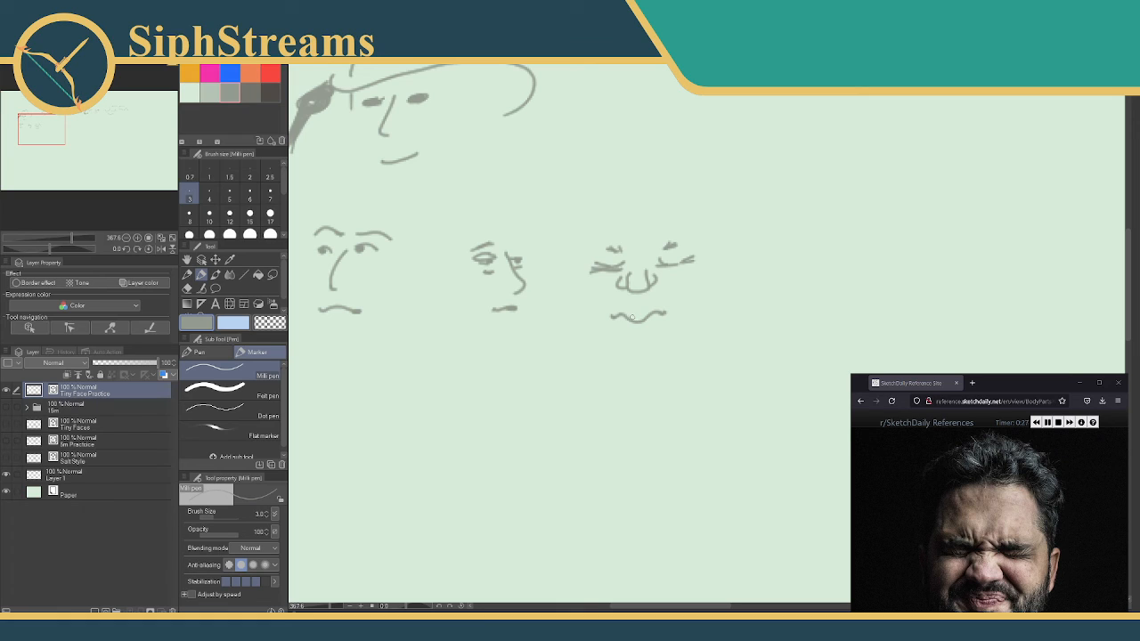
- Add curved cheek lines on both sides of the grimacing man's face and refine his wavy mouth and eye creases
{"action": "left_click_drag", "start_coordinate": [586, 280], "coordinate": [579, 298]}
{"action": "left_click_drag", "start_coordinate": [695, 269], "coordinate": [697, 302]}
{"action": "left_click_drag", "start_coordinate": [584, 278], "coordinate": [578, 313]}
{"action": "key", "text": "e"}
{"action": "left_click_drag", "start_coordinate": [614, 316], "coordinate": [670, 314]}
{"action": "key", "text": "p"}
{"action": "mouse_move", "coordinate": [646, 266]}
{"action": "left_mouse_down"}
{"action": "mouse_move", "coordinate": [635, 263]}
{"action": "mouse_move", "coordinate": [666, 296]}
{"action": "mouse_move", "coordinate": [714, 294]}
{"action": "mouse_move", "coordinate": [688, 303]}
{"action": "left_mouse_up"}
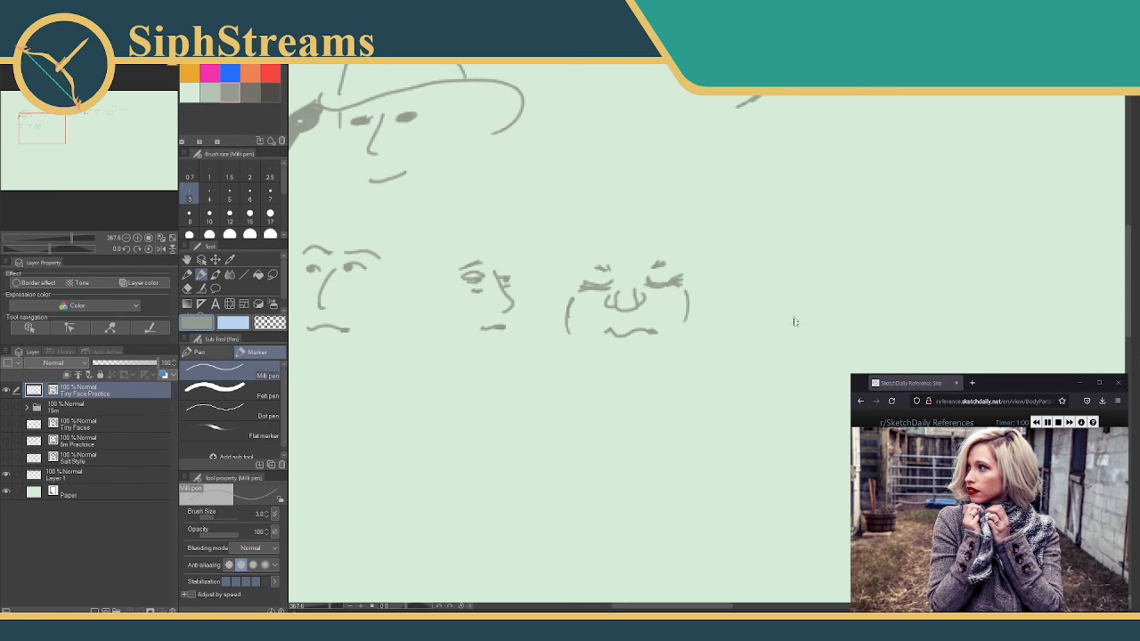
- Draw the short-haired blonde woman's tiny face beside the grimacing man, with turned nose, small lips, eye and brow
{"action": "mouse_move", "coordinate": [788, 289]}
{"action": "left_mouse_down"}
{"action": "mouse_move", "coordinate": [736, 274]}
{"action": "mouse_move", "coordinate": [668, 316]}
{"action": "mouse_move", "coordinate": [691, 333]}
{"action": "left_mouse_up"}
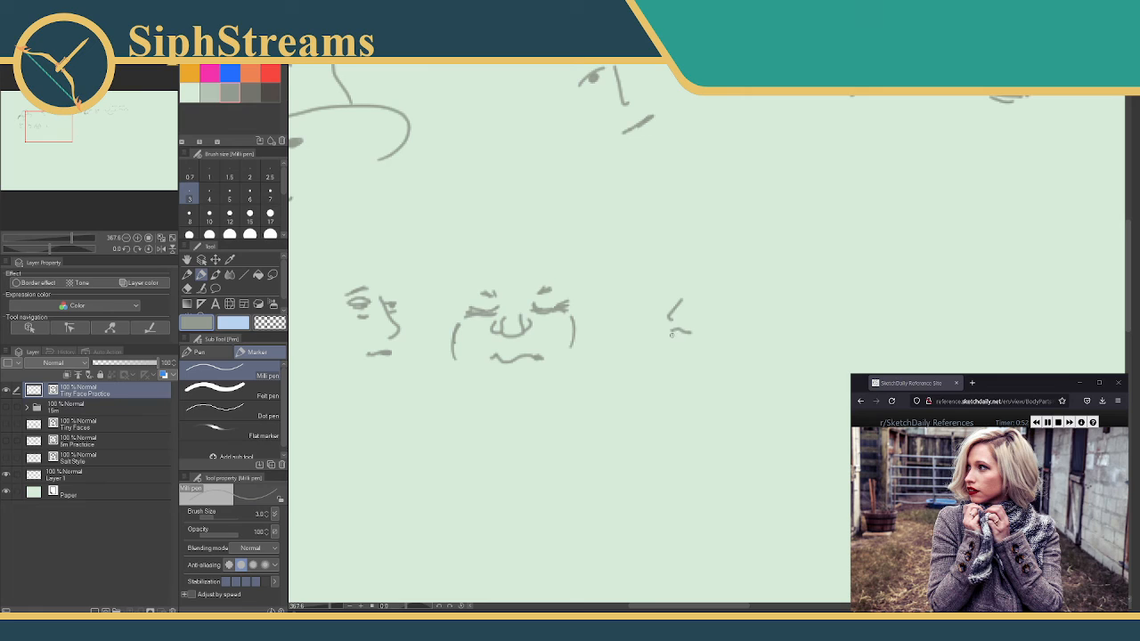
{"action": "left_click_drag", "start_coordinate": [671, 335], "coordinate": [681, 336]}
{"action": "mouse_move", "coordinate": [691, 288]}
{"action": "left_mouse_down"}
{"action": "mouse_move", "coordinate": [707, 299]}
{"action": "mouse_move", "coordinate": [709, 281]}
{"action": "mouse_move", "coordinate": [708, 297]}
{"action": "mouse_move", "coordinate": [699, 292]}
{"action": "left_mouse_up"}
{"action": "key", "text": "ctrl+z"}
{"action": "key", "text": "ctrl+z"}
{"action": "key", "text": "ctrl+z"}
- Draw the blonde woman's raised hands as dots with slanted forearms, a wavy scarf end and the scarf's upper edge
{"action": "left_click_drag", "start_coordinate": [656, 373], "coordinate": [663, 376]}
{"action": "mouse_move", "coordinate": [688, 369]}
{"action": "left_mouse_down"}
{"action": "mouse_move", "coordinate": [729, 443]}
{"action": "mouse_move", "coordinate": [637, 425]}
{"action": "left_mouse_up"}
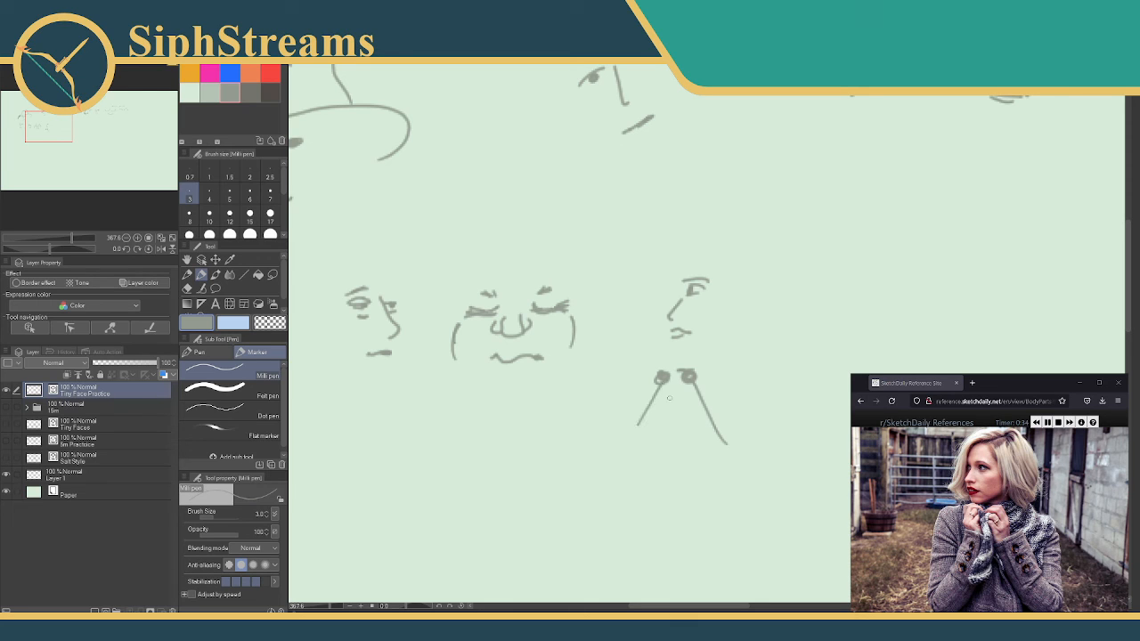
{"action": "left_click_drag", "start_coordinate": [639, 426], "coordinate": [628, 440]}
{"action": "mouse_move", "coordinate": [686, 371]}
{"action": "left_mouse_down"}
{"action": "mouse_move", "coordinate": [670, 378]}
{"action": "mouse_move", "coordinate": [671, 426]}
{"action": "left_mouse_up"}
{"action": "mouse_move", "coordinate": [683, 367]}
{"action": "left_mouse_down"}
{"action": "mouse_move", "coordinate": [737, 347]}
{"action": "mouse_move", "coordinate": [633, 342]}
{"action": "left_mouse_up"}
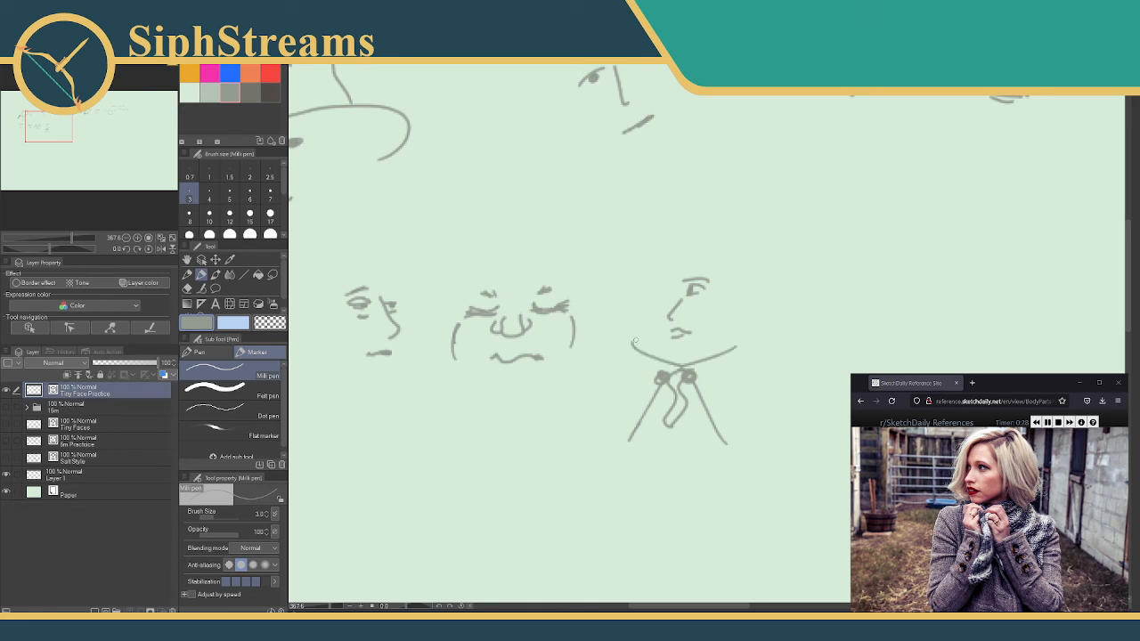
- Draw the scarf's flared folds and side edges around the blonde woman's hands
{"action": "mouse_move", "coordinate": [732, 349]}
{"action": "left_mouse_down"}
{"action": "mouse_move", "coordinate": [761, 354]}
{"action": "mouse_move", "coordinate": [732, 378]}
{"action": "left_mouse_up"}
{"action": "left_click_drag", "start_coordinate": [757, 360], "coordinate": [754, 391]}
{"action": "left_click_drag", "start_coordinate": [776, 381], "coordinate": [698, 397]}
{"action": "left_click_drag", "start_coordinate": [631, 345], "coordinate": [658, 382]}
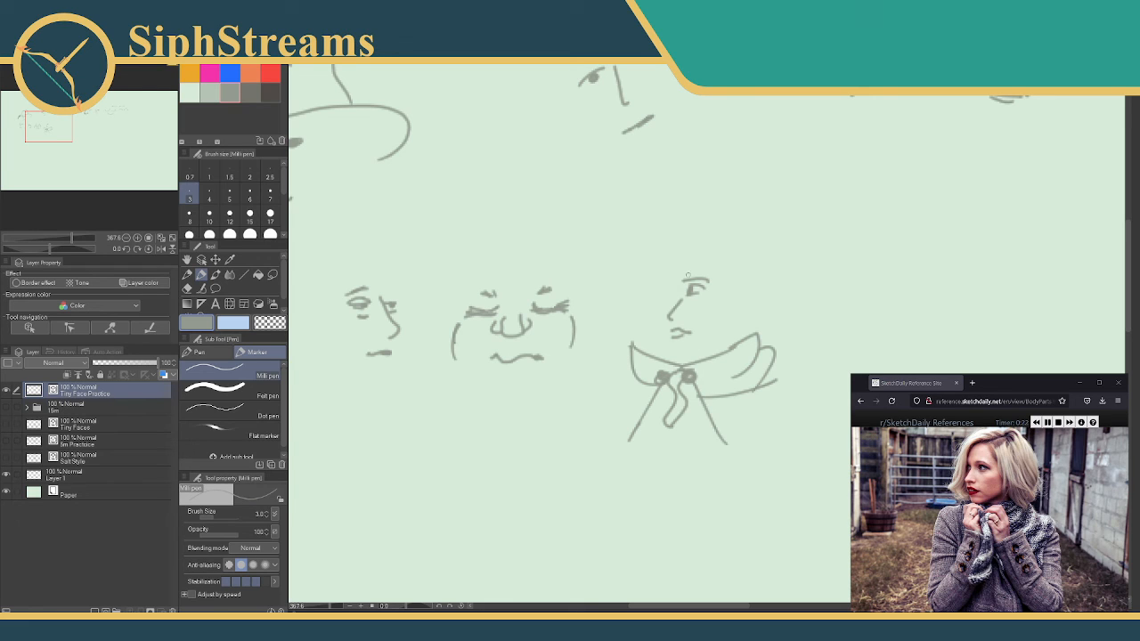
- Outline the blonde woman's forehead and front of face down to the chin, removing the line behind her face
{"action": "mouse_move", "coordinate": [683, 272]}
{"action": "left_mouse_down"}
{"action": "mouse_move", "coordinate": [651, 317]}
{"action": "mouse_move", "coordinate": [666, 327]}
{"action": "left_mouse_up"}
{"action": "mouse_move", "coordinate": [660, 308]}
{"action": "left_mouse_down"}
{"action": "mouse_move", "coordinate": [679, 266]}
{"action": "mouse_move", "coordinate": [704, 266]}
{"action": "mouse_move", "coordinate": [734, 331]}
{"action": "left_mouse_up"}
{"action": "key", "text": "ctrl+z"}
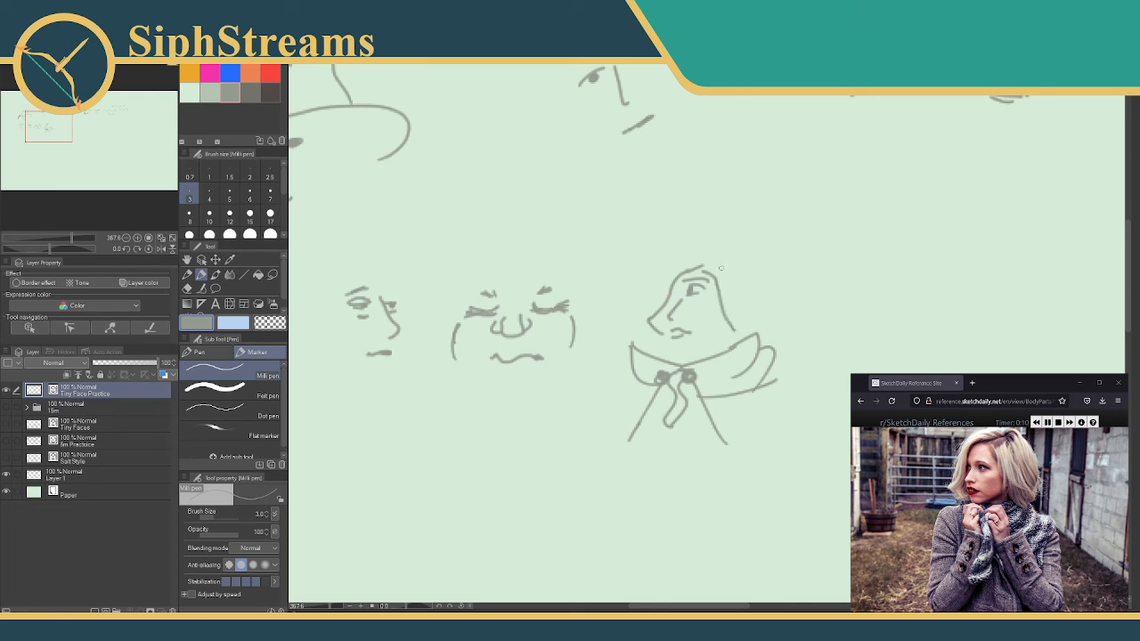
{"action": "key", "text": "ctrl+z"}
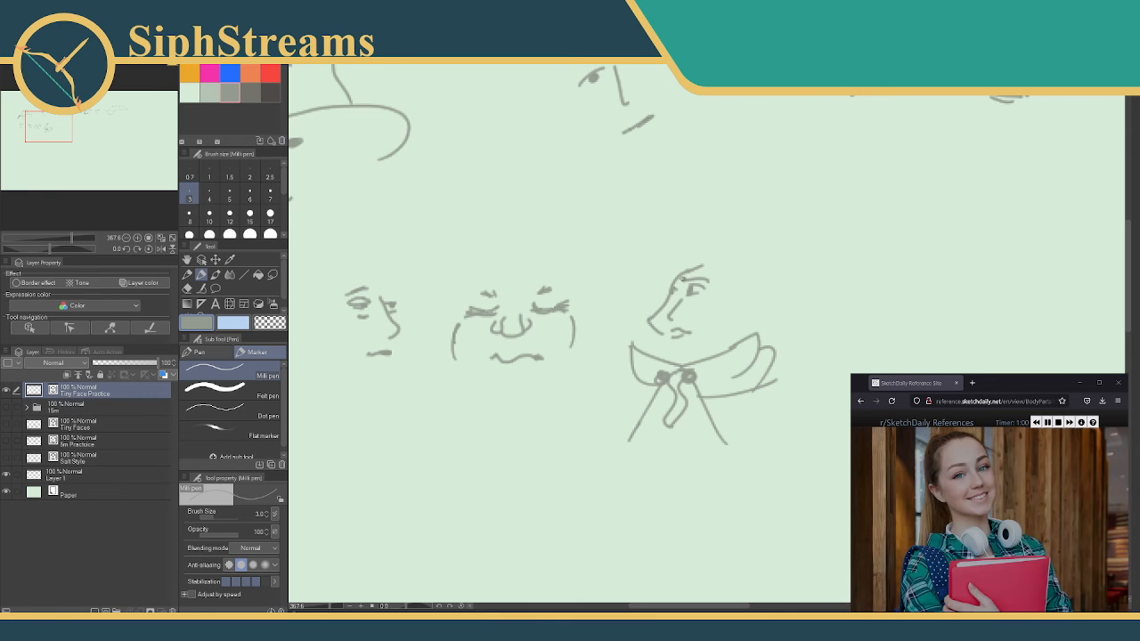
- Draw the smiling woman's tilted face beside the scarf sketch, with nose, eyes, brows, smile and a diagonal line above
{"action": "left_click_drag", "start_coordinate": [762, 319], "coordinate": [552, 320]}
{"action": "left_click_drag", "start_coordinate": [648, 284], "coordinate": [685, 335]}
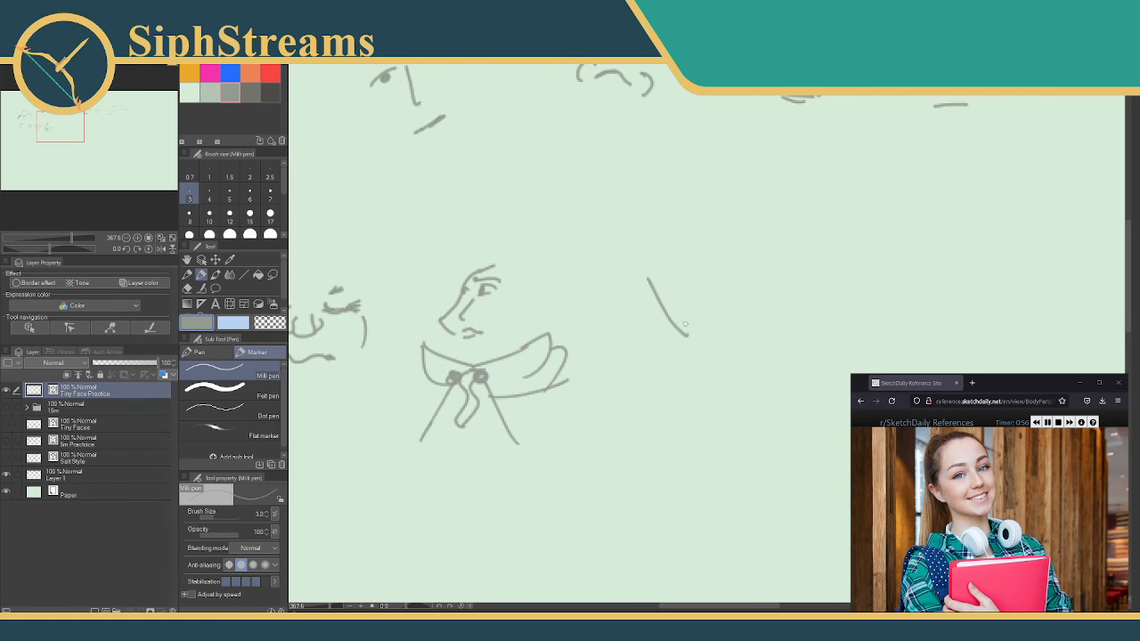
{"action": "key", "text": "ctrl+z"}
{"action": "mouse_move", "coordinate": [654, 214]}
{"action": "left_mouse_down"}
{"action": "mouse_move", "coordinate": [711, 262]}
{"action": "mouse_move", "coordinate": [697, 310]}
{"action": "left_mouse_up"}
{"action": "left_click_drag", "start_coordinate": [684, 292], "coordinate": [694, 286]}
{"action": "mouse_move", "coordinate": [658, 288]}
{"action": "left_mouse_down"}
{"action": "mouse_move", "coordinate": [637, 294]}
{"action": "mouse_move", "coordinate": [697, 268]}
{"action": "left_mouse_up"}
{"action": "mouse_move", "coordinate": [692, 333]}
{"action": "left_mouse_down"}
{"action": "mouse_move", "coordinate": [712, 317]}
{"action": "mouse_move", "coordinate": [709, 329]}
{"action": "left_mouse_up"}
{"action": "key", "text": "ctrl+z"}
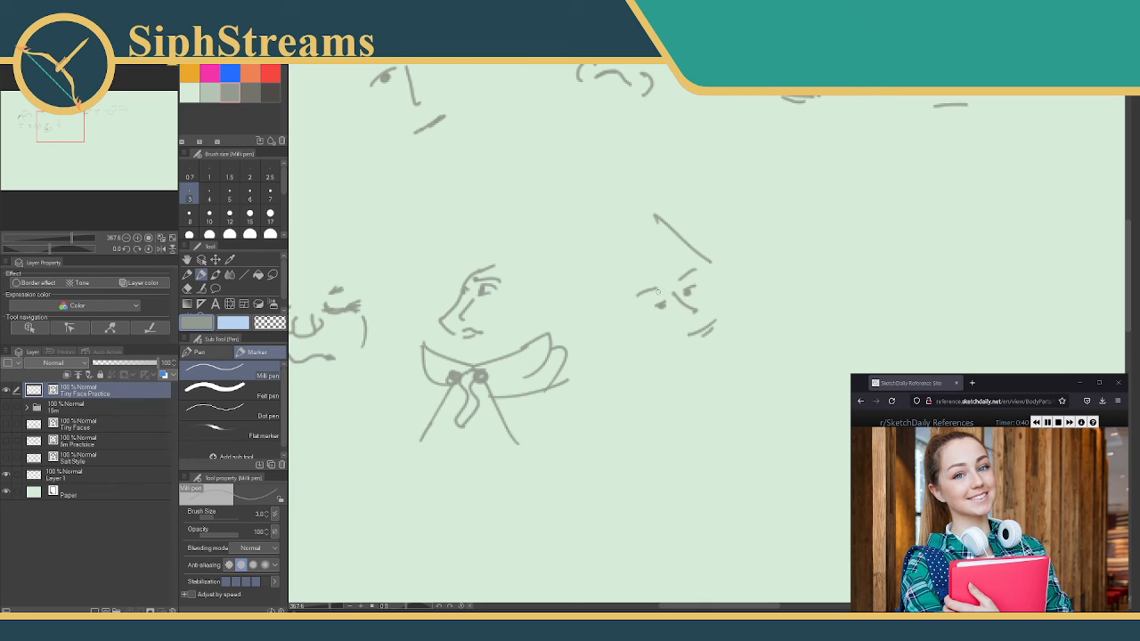
- Refine the smiling woman's brows and eyes by erasing parts and redrawing the lids and pupils
{"action": "key", "text": "e"}
{"action": "mouse_move", "coordinate": [640, 294]}
{"action": "left_mouse_down"}
{"action": "mouse_move", "coordinate": [697, 270]}
{"action": "mouse_move", "coordinate": [664, 301]}
{"action": "left_mouse_up"}
{"action": "key", "text": "p"}
{"action": "key", "text": "e"}
{"action": "key", "text": "p"}
{"action": "key", "text": "e"}
{"action": "key", "text": "p"}
{"action": "key", "text": "e"}
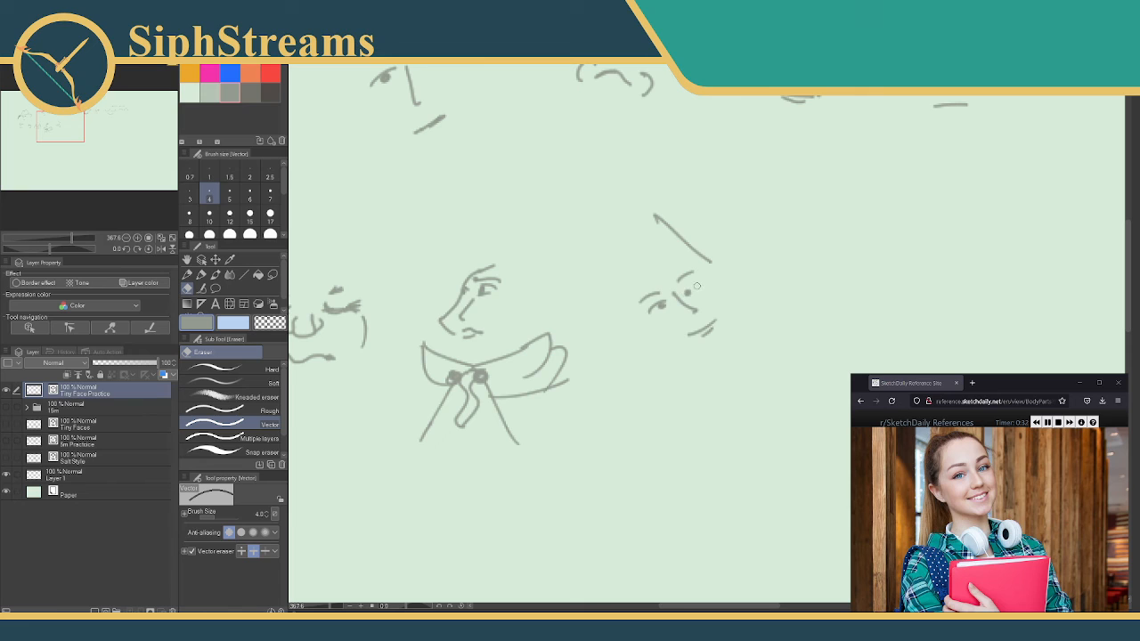
{"action": "key", "text": "p"}
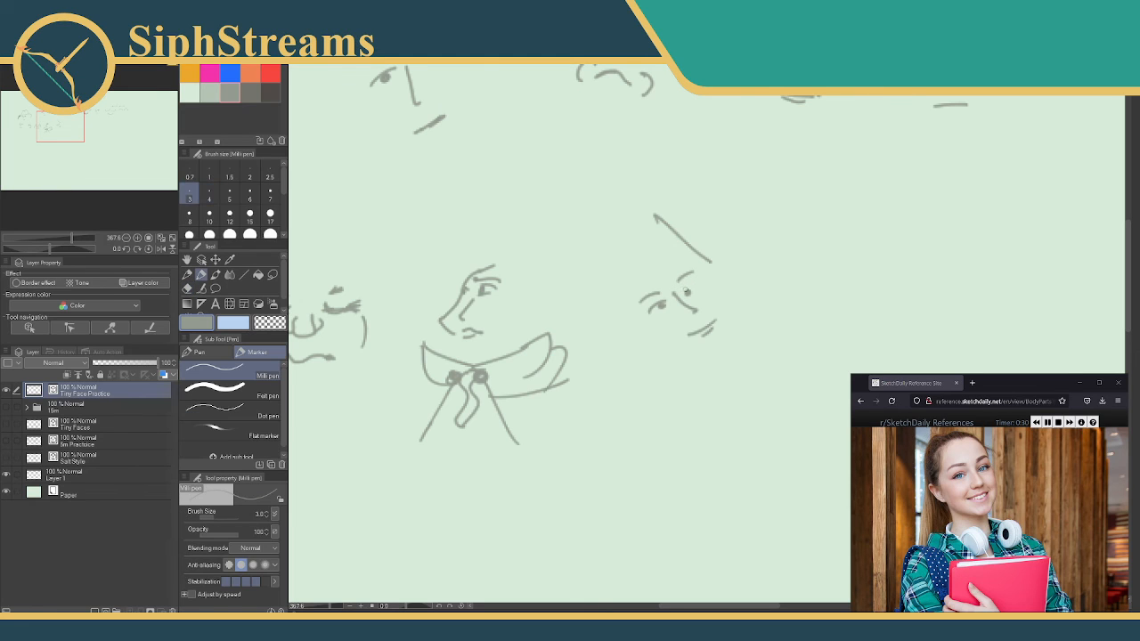
{"action": "left_click", "coordinate": [687, 293]}
{"action": "left_click_drag", "start_coordinate": [694, 288], "coordinate": [699, 286]}
{"action": "left_click_drag", "start_coordinate": [651, 307], "coordinate": [657, 304]}
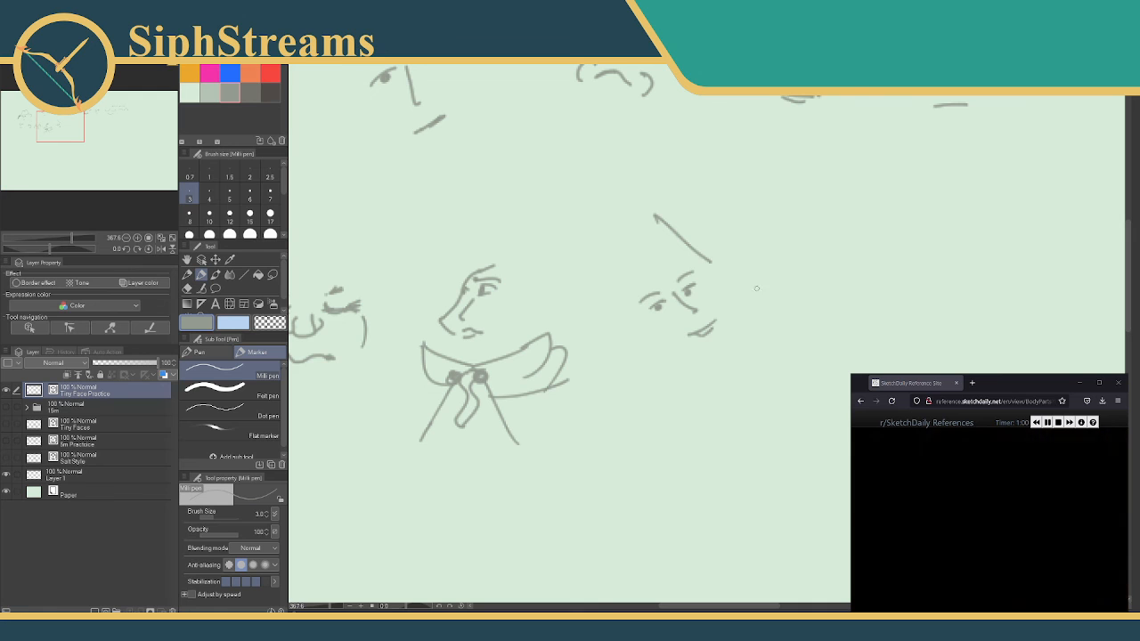
- Draw the long-haired woman's downturned face beside the smiling face, with the front hair and a hanging lock under the chin
{"action": "mouse_move", "coordinate": [826, 265]}
{"action": "left_mouse_down"}
{"action": "mouse_move", "coordinate": [707, 250]}
{"action": "mouse_move", "coordinate": [643, 291]}
{"action": "mouse_move", "coordinate": [700, 277]}
{"action": "mouse_move", "coordinate": [661, 287]}
{"action": "mouse_move", "coordinate": [670, 312]}
{"action": "mouse_move", "coordinate": [691, 275]}
{"action": "mouse_move", "coordinate": [670, 270]}
{"action": "mouse_move", "coordinate": [685, 270]}
{"action": "mouse_move", "coordinate": [692, 334]}
{"action": "mouse_move", "coordinate": [719, 297]}
{"action": "left_mouse_up"}
{"action": "key", "text": "ctrl+z"}
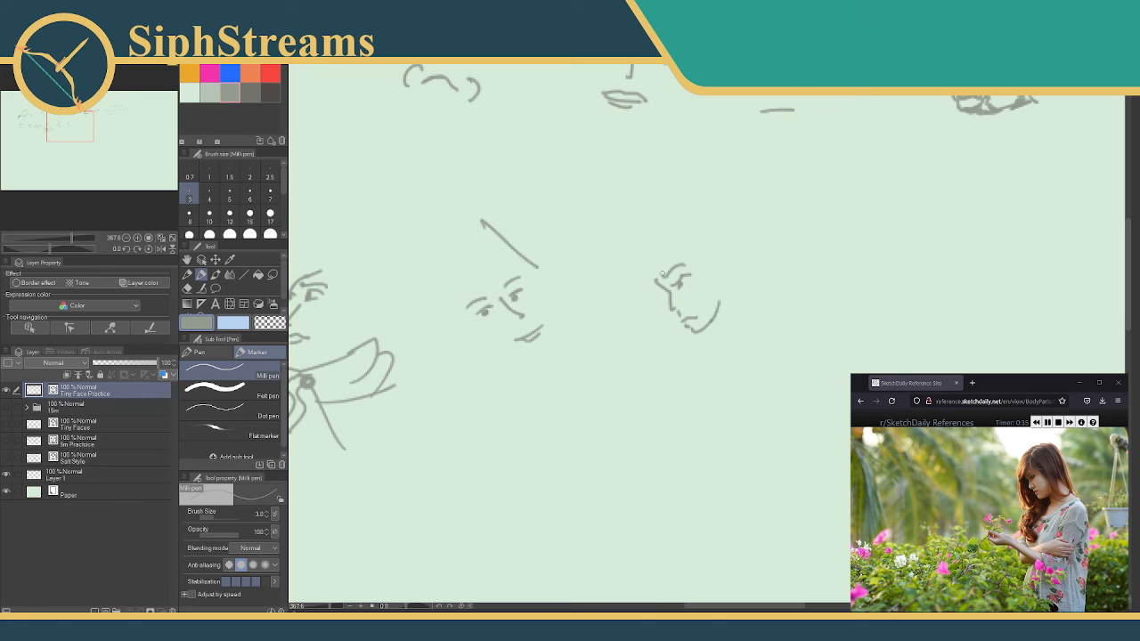
{"action": "left_click_drag", "start_coordinate": [661, 253], "coordinate": [641, 295]}
{"action": "mouse_move", "coordinate": [663, 244]}
{"action": "left_mouse_down"}
{"action": "mouse_move", "coordinate": [632, 300]}
{"action": "mouse_move", "coordinate": [678, 336]}
{"action": "mouse_move", "coordinate": [670, 397]}
{"action": "left_mouse_up"}
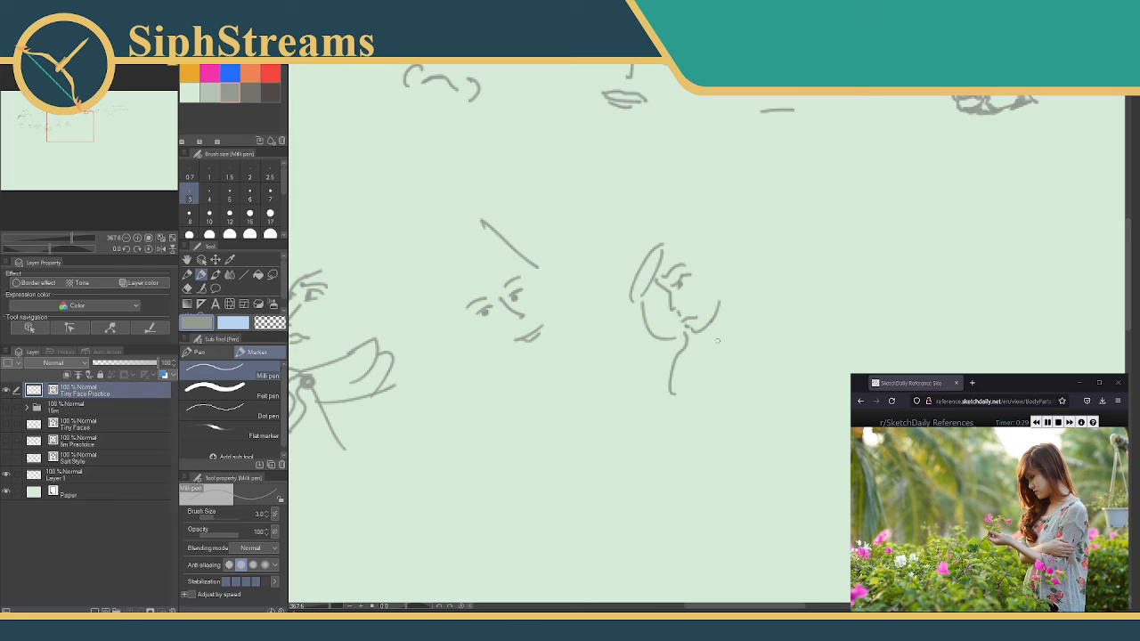
{"action": "left_click_drag", "start_coordinate": [723, 332], "coordinate": [677, 407]}
- Draw the long-haired woman's hairline, back hair strands and outer hair contour sweeping from the crown past her shoulder
{"action": "left_click_drag", "start_coordinate": [677, 248], "coordinate": [721, 269]}
{"action": "key", "text": "ctrl+z"}
{"action": "mouse_move", "coordinate": [670, 243]}
{"action": "left_mouse_down"}
{"action": "mouse_move", "coordinate": [698, 259]}
{"action": "mouse_move", "coordinate": [741, 320]}
{"action": "mouse_move", "coordinate": [761, 326]}
{"action": "left_mouse_up"}
{"action": "left_click_drag", "start_coordinate": [740, 281], "coordinate": [764, 311]}
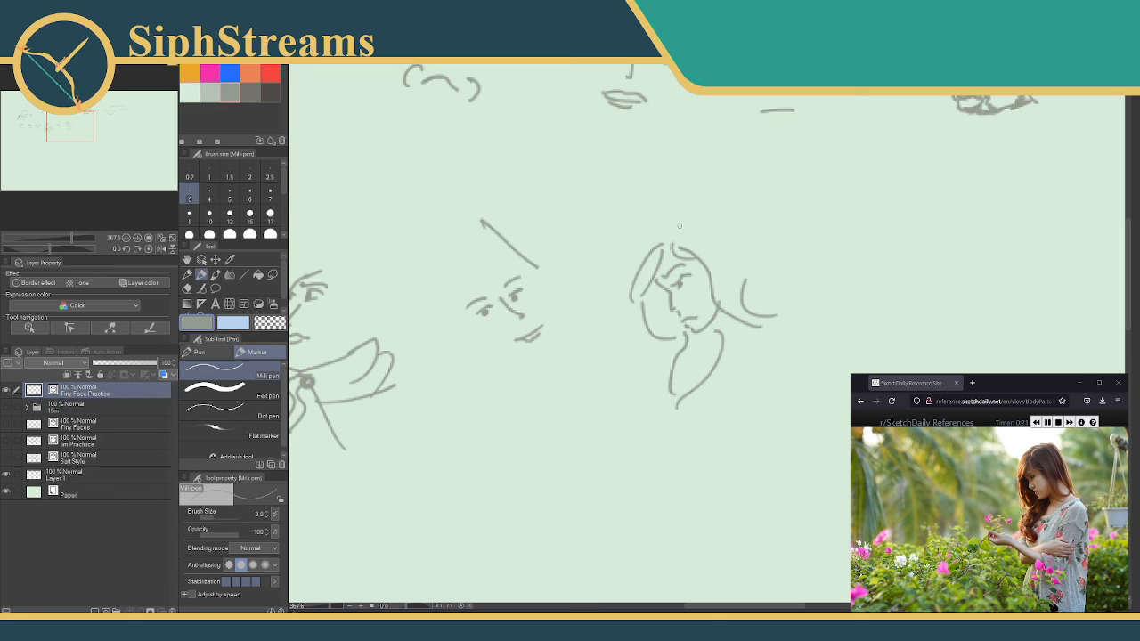
{"action": "left_click_drag", "start_coordinate": [655, 247], "coordinate": [682, 225]}
{"action": "mouse_move", "coordinate": [641, 265]}
{"action": "left_mouse_down"}
{"action": "mouse_move", "coordinate": [678, 226]}
{"action": "mouse_move", "coordinate": [715, 226]}
{"action": "mouse_move", "coordinate": [834, 310]}
{"action": "left_mouse_up"}
{"action": "key", "text": "ctrl+z"}
{"action": "left_click_drag", "start_coordinate": [685, 222], "coordinate": [814, 314]}
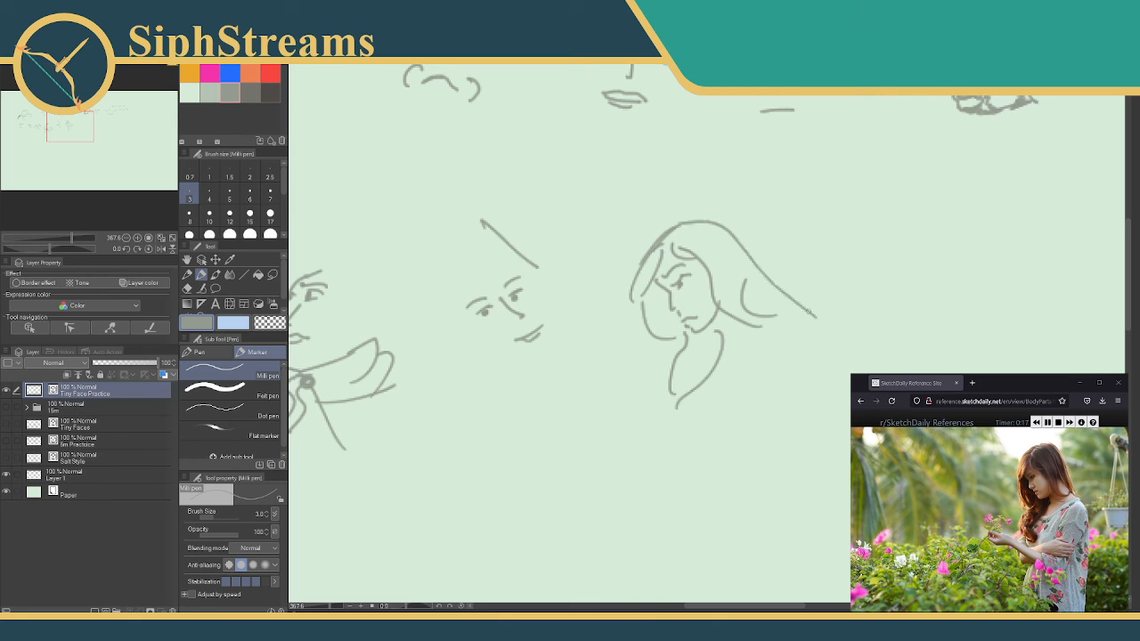
- Add the inner hair strand and neckline, draw the shoulder line and finish the hanging lock with a curled end
{"action": "mouse_move", "coordinate": [744, 282]}
{"action": "left_mouse_down"}
{"action": "mouse_move", "coordinate": [799, 319]}
{"action": "mouse_move", "coordinate": [759, 324]}
{"action": "mouse_move", "coordinate": [745, 310]}
{"action": "mouse_move", "coordinate": [790, 321]}
{"action": "mouse_move", "coordinate": [765, 328]}
{"action": "left_mouse_up"}
{"action": "mouse_move", "coordinate": [722, 353]}
{"action": "left_mouse_down"}
{"action": "mouse_move", "coordinate": [799, 325]}
{"action": "mouse_move", "coordinate": [711, 356]}
{"action": "left_mouse_up"}
{"action": "key", "text": "ctrl+z"}
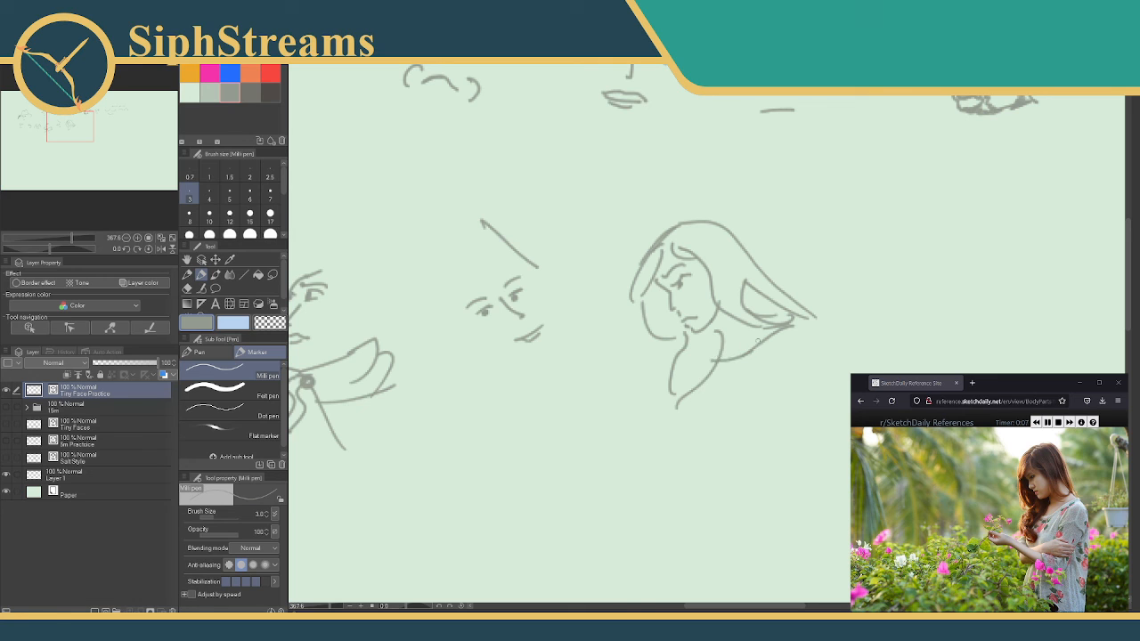
{"action": "left_click_drag", "start_coordinate": [794, 324], "coordinate": [821, 365]}
{"action": "mouse_move", "coordinate": [674, 396]}
{"action": "left_mouse_down"}
{"action": "mouse_move", "coordinate": [700, 413]}
{"action": "mouse_move", "coordinate": [677, 407]}
{"action": "left_mouse_up"}
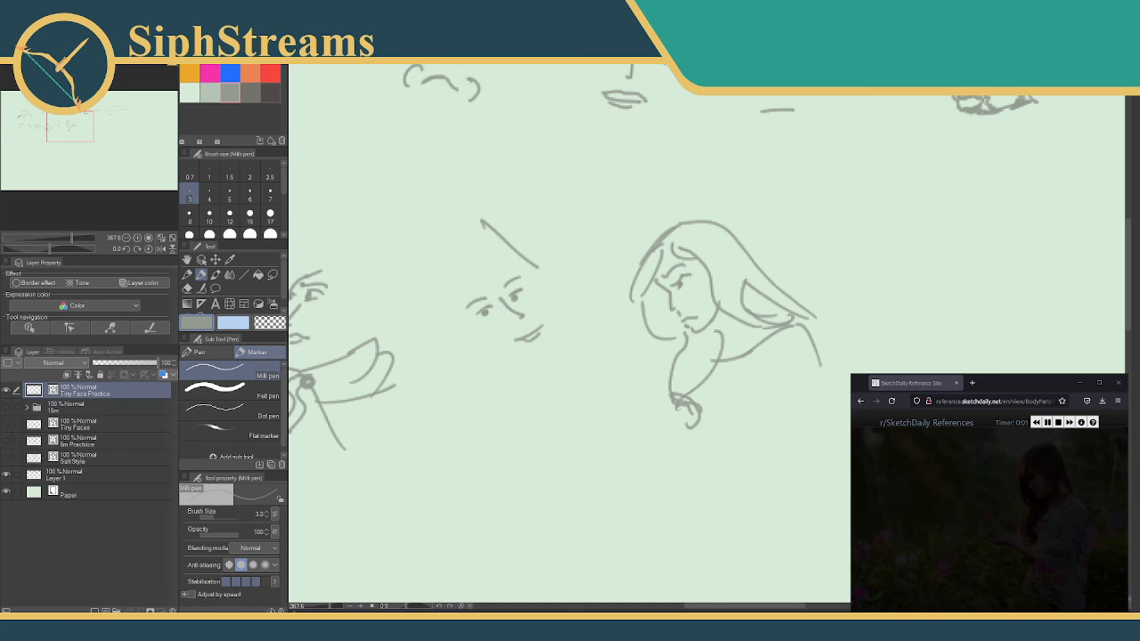
- Draw the pale-haired woman's nose, narrowed eyes and slanted brows beside the long-haired sketch, redoing misplaced strokes
{"action": "mouse_move", "coordinate": [890, 320]}
{"action": "left_mouse_down"}
{"action": "mouse_move", "coordinate": [631, 337]}
{"action": "mouse_move", "coordinate": [612, 354]}
{"action": "left_mouse_up"}
{"action": "mouse_move", "coordinate": [657, 275]}
{"action": "left_mouse_down"}
{"action": "mouse_move", "coordinate": [664, 325]}
{"action": "mouse_move", "coordinate": [676, 326]}
{"action": "left_mouse_up"}
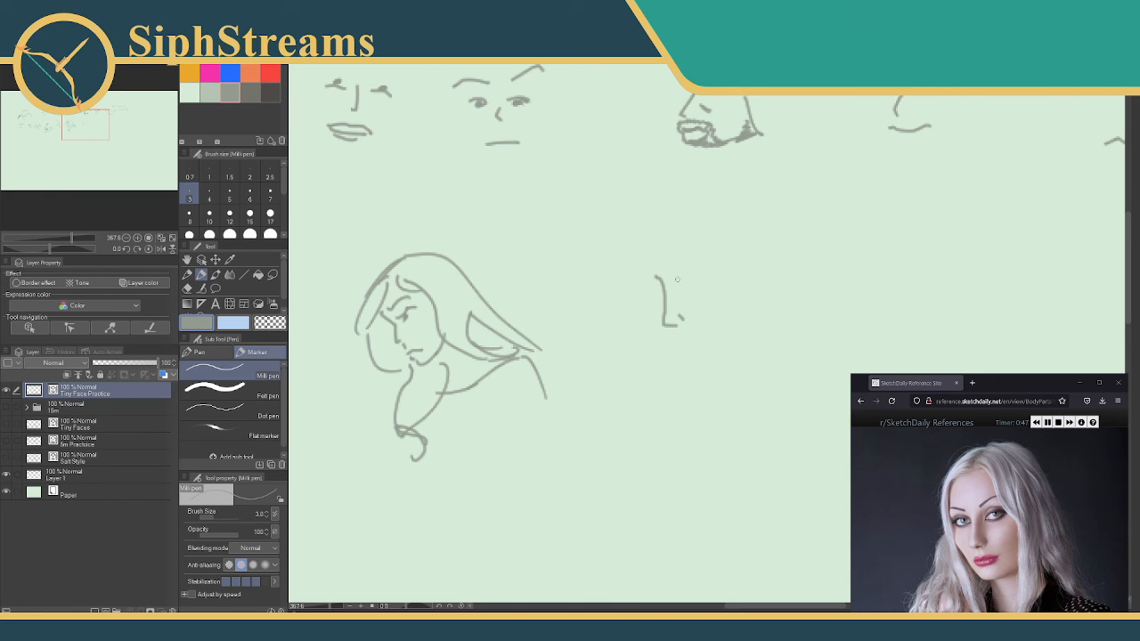
{"action": "left_click_drag", "start_coordinate": [675, 285], "coordinate": [716, 268]}
{"action": "key", "text": "ctrl+z"}
{"action": "left_click", "coordinate": [694, 269]}
{"action": "mouse_move", "coordinate": [674, 280]}
{"action": "left_mouse_down"}
{"action": "mouse_move", "coordinate": [712, 266]}
{"action": "mouse_move", "coordinate": [675, 279]}
{"action": "mouse_move", "coordinate": [695, 267]}
{"action": "mouse_move", "coordinate": [686, 240]}
{"action": "left_mouse_up"}
{"action": "key", "text": "ctrl+z"}
{"action": "mouse_move", "coordinate": [649, 283]}
{"action": "left_mouse_down"}
{"action": "mouse_move", "coordinate": [626, 291]}
{"action": "mouse_move", "coordinate": [616, 273]}
{"action": "left_mouse_up"}
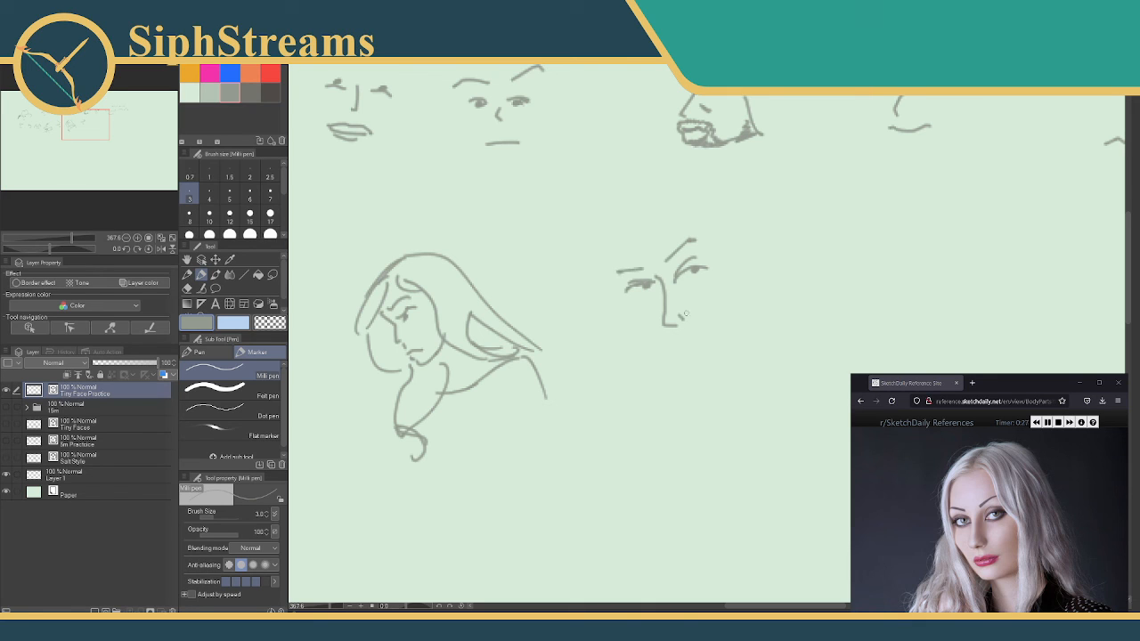
- Add the pale-haired woman's slanted mouth below the nose and darken her eye
{"action": "left_click_drag", "start_coordinate": [686, 358], "coordinate": [717, 342]}
{"action": "left_click_drag", "start_coordinate": [639, 288], "coordinate": [652, 286]}
{"action": "mouse_move", "coordinate": [737, 298]}
{"action": "left_mouse_down"}
{"action": "mouse_move", "coordinate": [734, 307]}
{"action": "mouse_move", "coordinate": [737, 294]}
{"action": "left_mouse_up"}
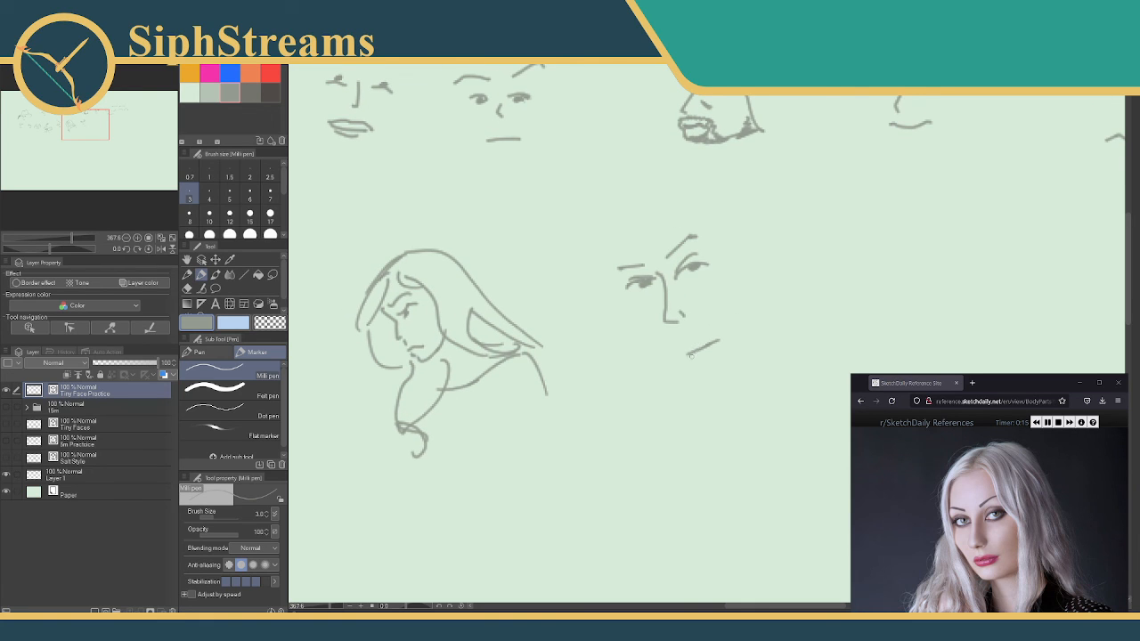
{"action": "mouse_move", "coordinate": [689, 355]}
{"action": "left_mouse_down"}
{"action": "mouse_move", "coordinate": [716, 346]}
{"action": "mouse_move", "coordinate": [690, 351]}
{"action": "mouse_move", "coordinate": [693, 370]}
{"action": "left_mouse_up"}
{"action": "key", "text": "ctrl+z"}
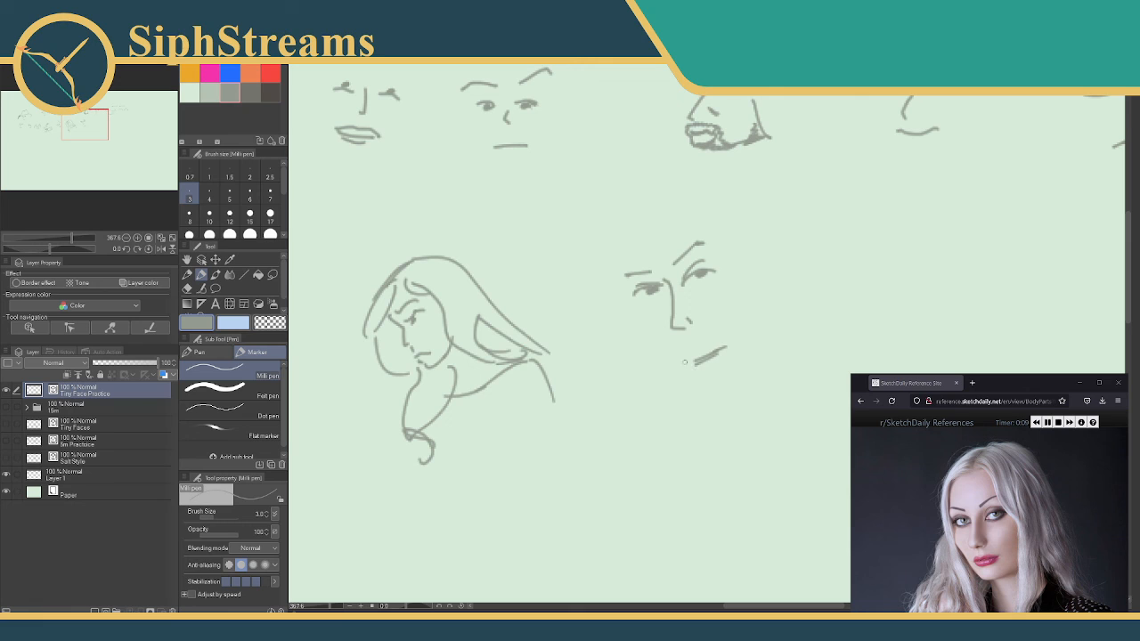
{"action": "left_click_drag", "start_coordinate": [653, 301], "coordinate": [650, 294]}
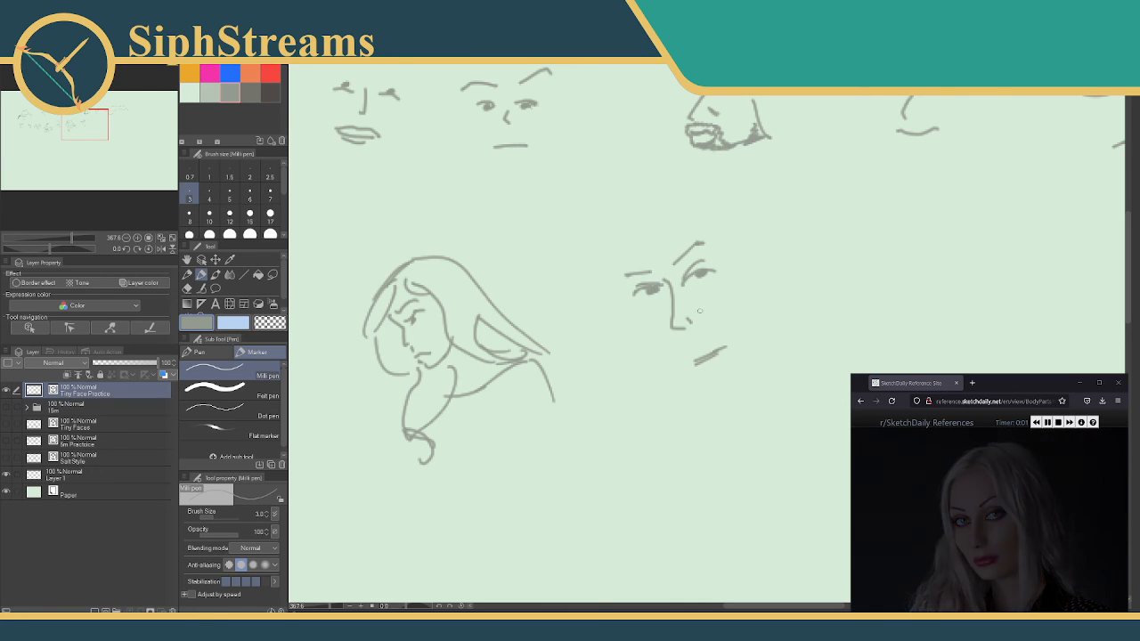
- Draw the dark-bearded man's nose, lidded eyes and thick brows beside the pale-haired woman's face, redoing the eye strokes
{"action": "left_click_drag", "start_coordinate": [789, 323], "coordinate": [607, 319]}
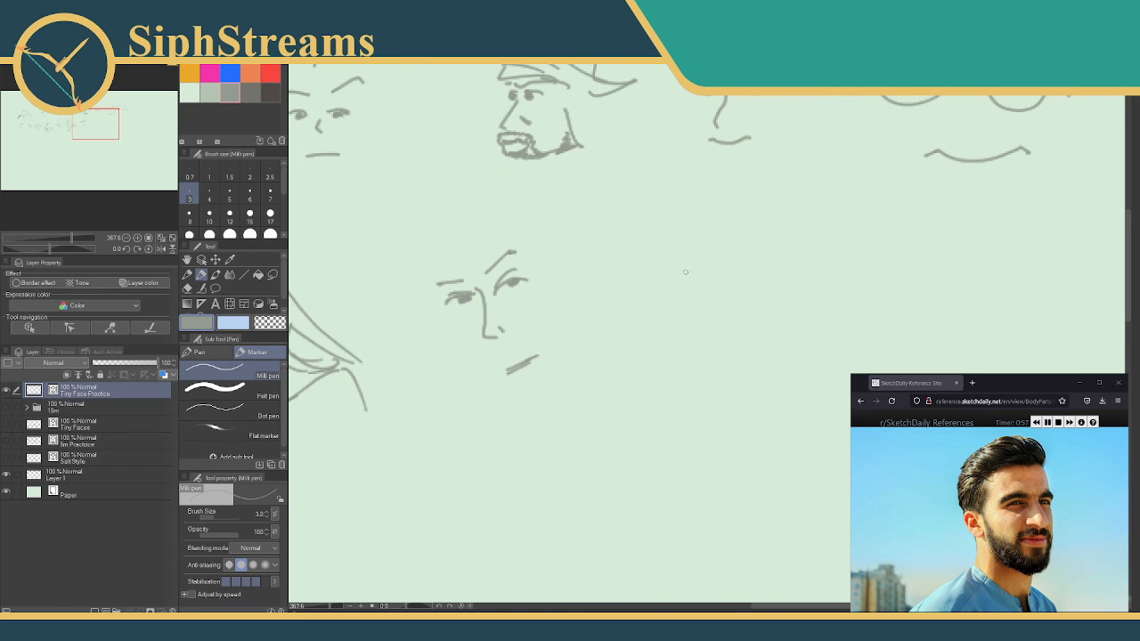
{"action": "left_click_drag", "start_coordinate": [686, 271], "coordinate": [698, 314]}
{"action": "key", "text": "ctrl+z"}
{"action": "mouse_move", "coordinate": [708, 270]}
{"action": "left_mouse_down"}
{"action": "mouse_move", "coordinate": [720, 314]}
{"action": "mouse_move", "coordinate": [699, 313]}
{"action": "mouse_move", "coordinate": [711, 308]}
{"action": "mouse_move", "coordinate": [682, 278]}
{"action": "mouse_move", "coordinate": [661, 287]}
{"action": "mouse_move", "coordinate": [684, 275]}
{"action": "mouse_move", "coordinate": [656, 285]}
{"action": "mouse_move", "coordinate": [684, 272]}
{"action": "mouse_move", "coordinate": [740, 273]}
{"action": "left_mouse_up"}
{"action": "key", "text": "ctrl+z"}
{"action": "key", "text": "ctrl+z"}
{"action": "key", "text": "ctrl+z"}
{"action": "key", "text": "ctrl+z"}
{"action": "mouse_move", "coordinate": [709, 271]}
{"action": "left_mouse_down"}
{"action": "mouse_move", "coordinate": [732, 270]}
{"action": "mouse_move", "coordinate": [656, 280]}
{"action": "mouse_move", "coordinate": [675, 264]}
{"action": "mouse_move", "coordinate": [647, 277]}
{"action": "mouse_move", "coordinate": [735, 256]}
{"action": "left_mouse_up"}
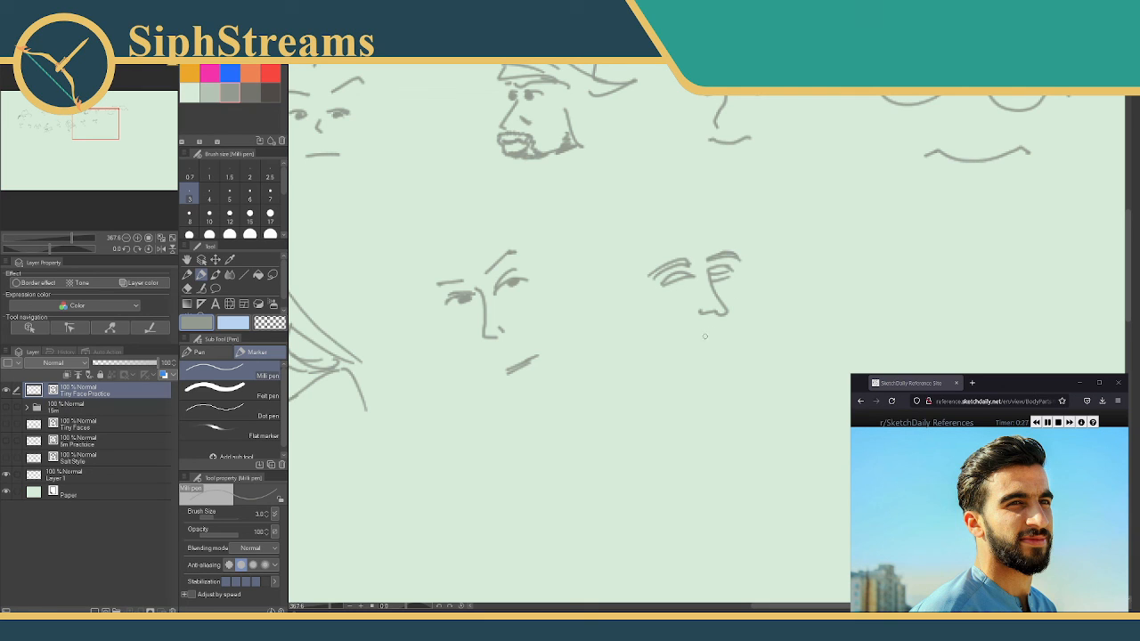
- Draw the dark-bearded man's slanted mouth, darken his eyes and write "resigned" below the face
{"action": "left_click_drag", "start_coordinate": [700, 341], "coordinate": [741, 334]}
{"action": "key", "text": "ctrl+z"}
{"action": "key", "text": "ctrl+z"}
{"action": "left_click_drag", "start_coordinate": [675, 277], "coordinate": [721, 270]}
{"action": "mouse_move", "coordinate": [658, 400]}
{"action": "left_mouse_down"}
{"action": "mouse_move", "coordinate": [666, 391]}
{"action": "mouse_move", "coordinate": [704, 407]}
{"action": "mouse_move", "coordinate": [742, 379]}
{"action": "left_mouse_up"}
{"action": "left_click", "coordinate": [697, 378]}
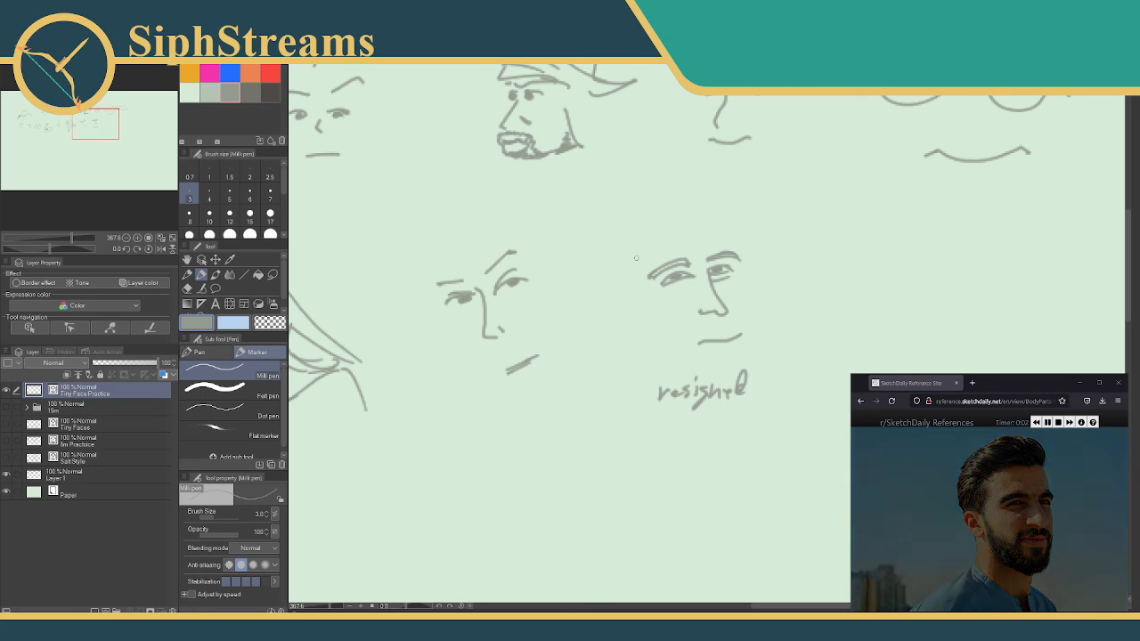
- Draw the dark-hatted woman's nose, sideways-looking eyes and flat mouth beside the "resigned" face, redoing the first nose stroke
{"action": "left_click_drag", "start_coordinate": [896, 322], "coordinate": [748, 315]}
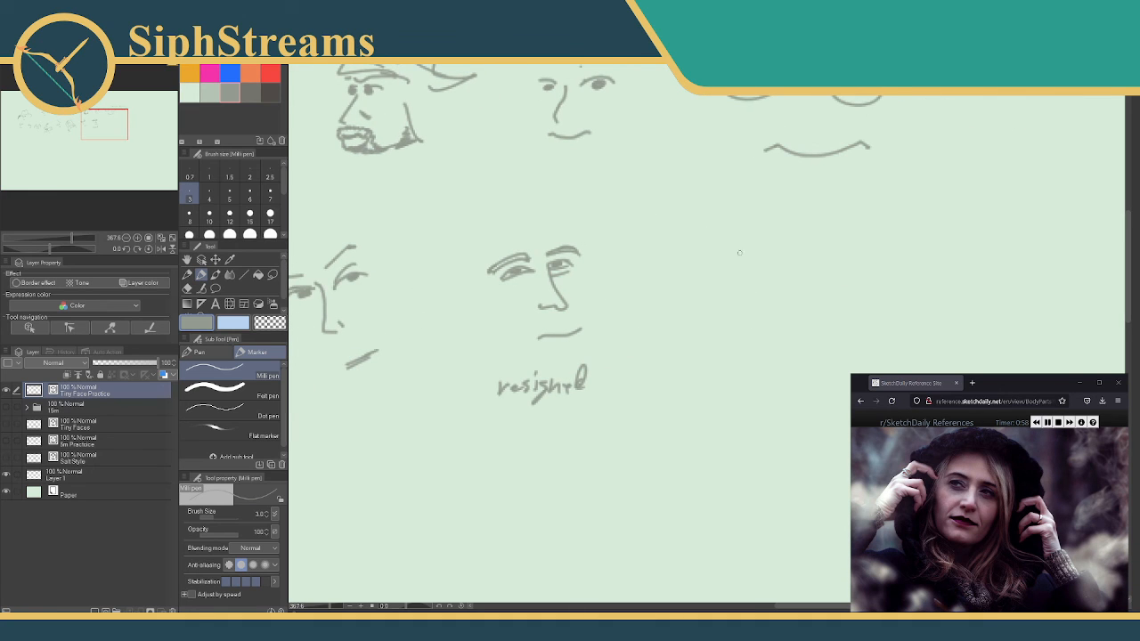
{"action": "mouse_move", "coordinate": [745, 256]}
{"action": "left_mouse_down"}
{"action": "mouse_move", "coordinate": [753, 243]}
{"action": "mouse_move", "coordinate": [722, 327]}
{"action": "left_mouse_up"}
{"action": "key", "text": "ctrl+z"}
{"action": "left_click_drag", "start_coordinate": [748, 255], "coordinate": [739, 283]}
{"action": "left_click", "coordinate": [728, 279]}
{"action": "mouse_move", "coordinate": [731, 250]}
{"action": "left_mouse_down"}
{"action": "mouse_move", "coordinate": [701, 242]}
{"action": "mouse_move", "coordinate": [778, 248]}
{"action": "left_mouse_up"}
{"action": "mouse_move", "coordinate": [756, 252]}
{"action": "left_mouse_down"}
{"action": "mouse_move", "coordinate": [781, 254]}
{"action": "mouse_move", "coordinate": [705, 249]}
{"action": "left_mouse_up"}
{"action": "left_click_drag", "start_coordinate": [710, 309], "coordinate": [746, 314]}
{"action": "left_click_drag", "start_coordinate": [716, 311], "coordinate": [746, 315]}
- Add the dark-hatted woman's two brows above her eyes, redoing misplaced strokes
{"action": "key", "text": "ctrl+z"}
{"action": "mouse_move", "coordinate": [696, 230]}
{"action": "left_mouse_down"}
{"action": "mouse_move", "coordinate": [718, 221]}
{"action": "mouse_move", "coordinate": [736, 230]}
{"action": "mouse_move", "coordinate": [695, 228]}
{"action": "mouse_move", "coordinate": [790, 235]}
{"action": "mouse_move", "coordinate": [688, 232]}
{"action": "left_mouse_up"}
{"action": "key", "text": "ctrl+z"}
{"action": "key", "text": "ctrl+z"}
{"action": "key", "text": "ctrl+z"}
{"action": "key", "text": "ctrl+z"}
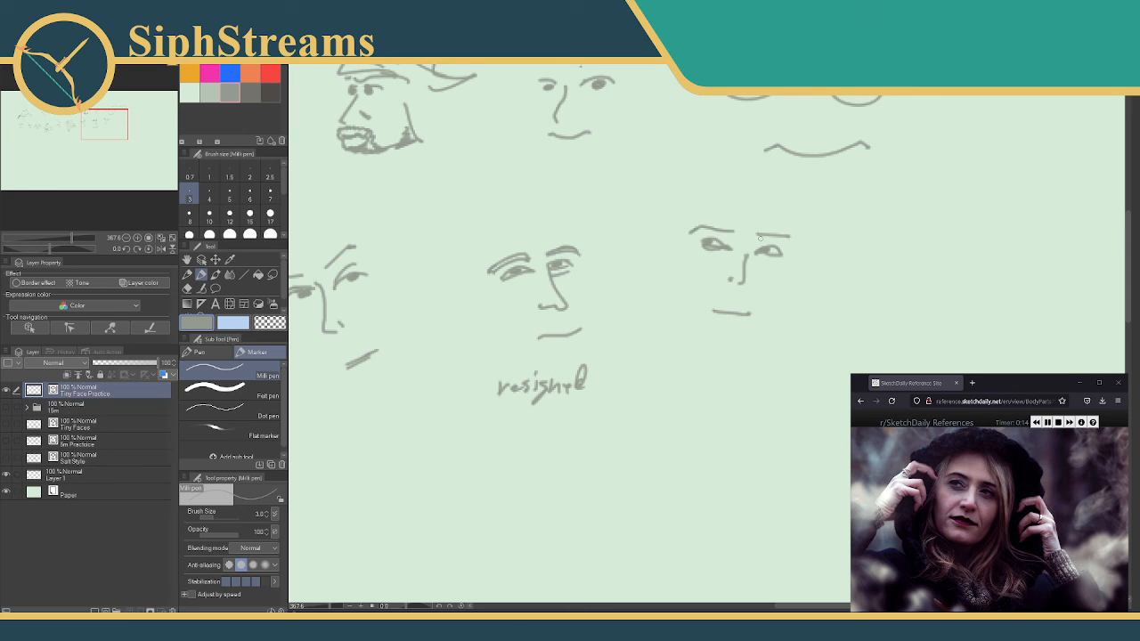
{"action": "key", "text": "ctrl+z"}
{"action": "key", "text": "ctrl+z"}
- Draw the dark-hatted woman's face sides, hairline strands and cheek line around her features
{"action": "mouse_move", "coordinate": [734, 234]}
{"action": "left_mouse_down"}
{"action": "mouse_move", "coordinate": [695, 232]}
{"action": "mouse_move", "coordinate": [774, 236]}
{"action": "mouse_move", "coordinate": [769, 227]}
{"action": "mouse_move", "coordinate": [794, 281]}
{"action": "mouse_move", "coordinate": [791, 326]}
{"action": "left_mouse_up"}
{"action": "key", "text": "ctrl+z"}
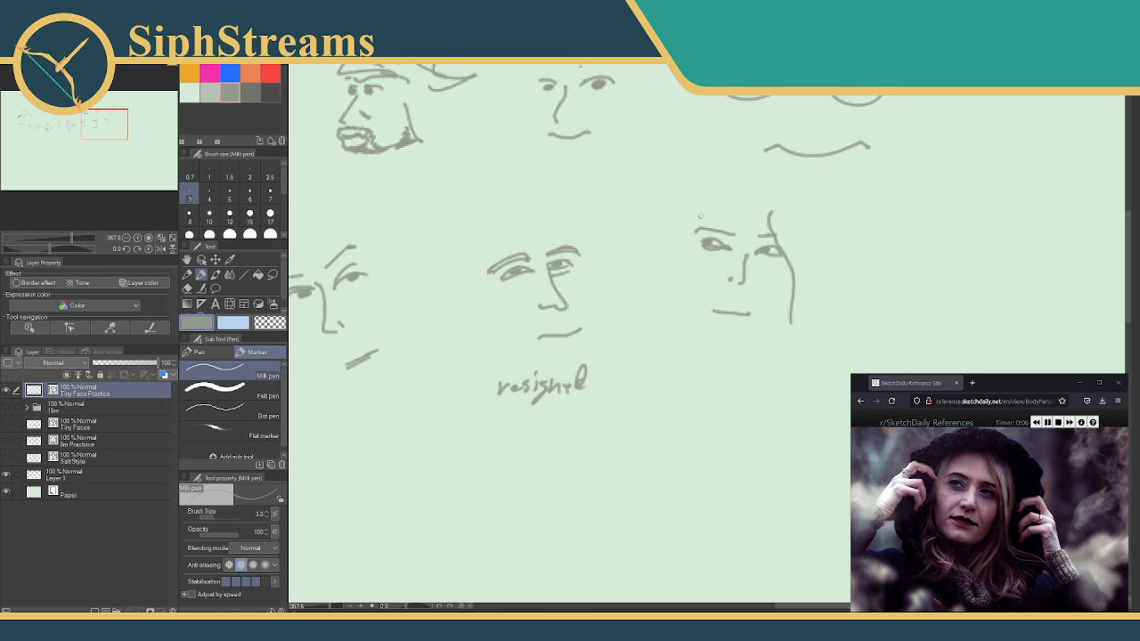
{"action": "mouse_move", "coordinate": [701, 215]}
{"action": "left_mouse_down"}
{"action": "mouse_move", "coordinate": [670, 270]}
{"action": "mouse_move", "coordinate": [702, 326]}
{"action": "left_mouse_up"}
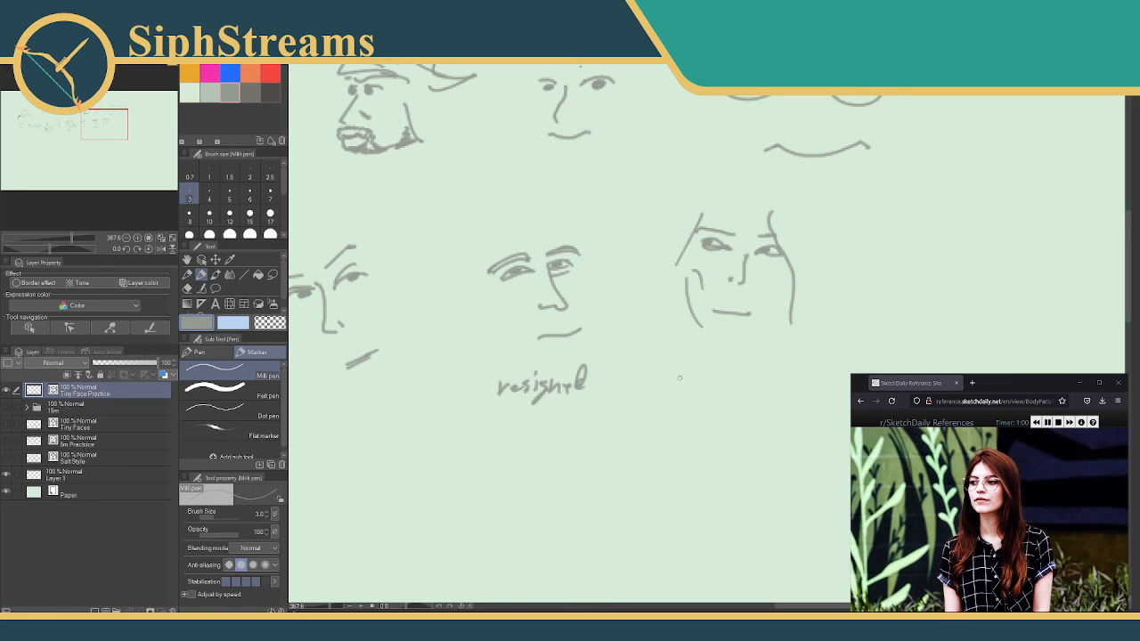
- Write the two-line note "smug subtle" below the dark-hatted woman's face
{"action": "mouse_move", "coordinate": [698, 370]}
{"action": "left_mouse_down"}
{"action": "mouse_move", "coordinate": [688, 386]}
{"action": "mouse_move", "coordinate": [741, 385]}
{"action": "left_mouse_up"}
{"action": "mouse_move", "coordinate": [743, 375]}
{"action": "left_mouse_down"}
{"action": "mouse_move", "coordinate": [744, 399]}
{"action": "mouse_move", "coordinate": [690, 426]}
{"action": "left_mouse_up"}
{"action": "left_click_drag", "start_coordinate": [704, 412], "coordinate": [721, 421]}
{"action": "left_click_drag", "start_coordinate": [723, 397], "coordinate": [725, 422]}
{"action": "mouse_move", "coordinate": [728, 410]}
{"action": "left_mouse_down"}
{"action": "mouse_move", "coordinate": [753, 395]}
{"action": "mouse_move", "coordinate": [738, 425]}
{"action": "left_mouse_up"}
{"action": "mouse_move", "coordinate": [752, 394]}
{"action": "left_mouse_down"}
{"action": "mouse_move", "coordinate": [748, 426]}
{"action": "mouse_move", "coordinate": [765, 419]}
{"action": "left_mouse_up"}
- Draw the long-haired woman's short nose, downturned mouth and first eye beside the "smug subtle" face, redoing the nose
{"action": "left_click_drag", "start_coordinate": [909, 258], "coordinate": [697, 290]}
{"action": "left_click_drag", "start_coordinate": [737, 248], "coordinate": [737, 326]}
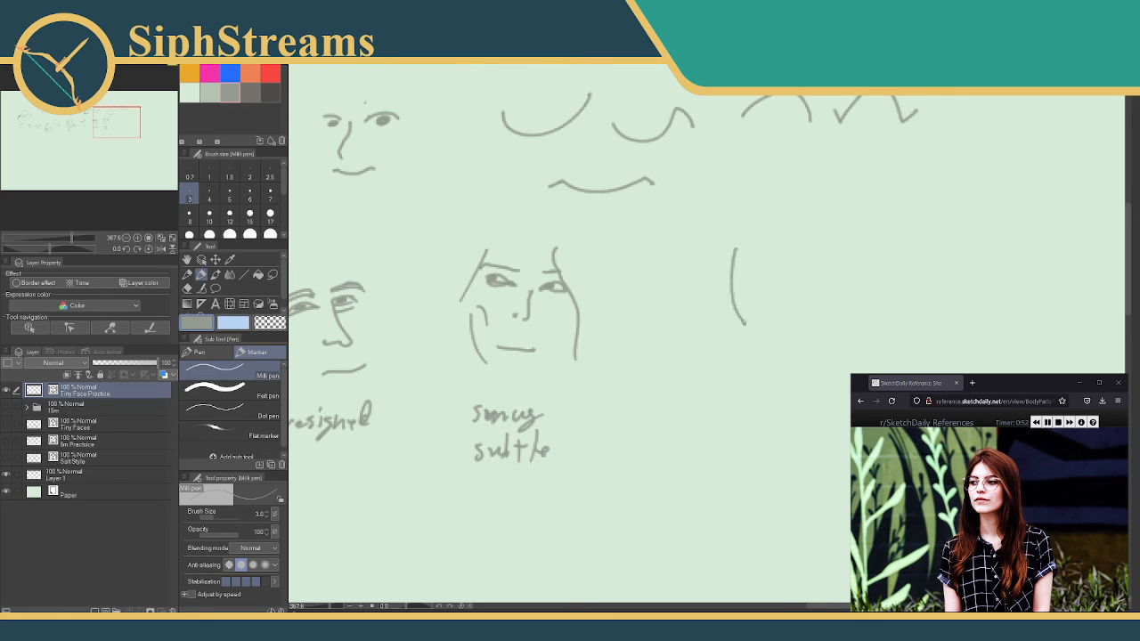
{"action": "key", "text": "ctrl+z"}
{"action": "left_click_drag", "start_coordinate": [757, 237], "coordinate": [753, 330]}
{"action": "key", "text": "ctrl+z"}
{"action": "left_click_drag", "start_coordinate": [747, 249], "coordinate": [740, 274]}
{"action": "key", "text": "ctrl+z"}
{"action": "left_click_drag", "start_coordinate": [724, 292], "coordinate": [758, 287]}
{"action": "left_click_drag", "start_coordinate": [754, 239], "coordinate": [781, 238]}
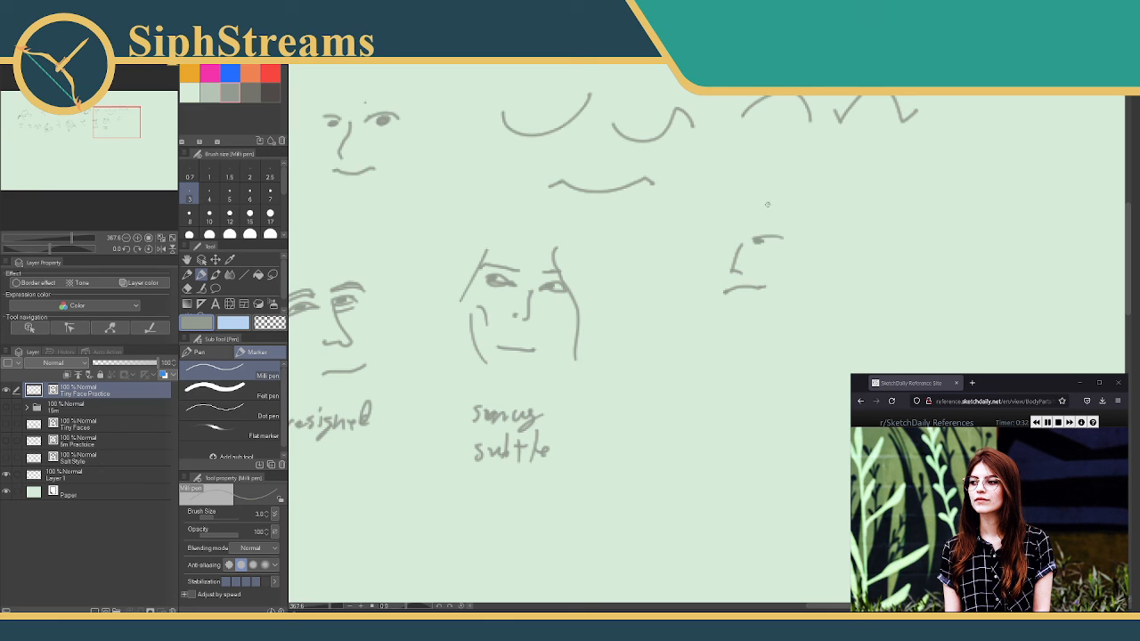
- Add a slanted hair strand, a line below the mouth, the other eye and glasses to the long-haired woman
{"action": "left_click_drag", "start_coordinate": [767, 204], "coordinate": [757, 226]}
{"action": "left_click_drag", "start_coordinate": [742, 306], "coordinate": [747, 335]}
{"action": "mouse_move", "coordinate": [715, 242]}
{"action": "left_mouse_down"}
{"action": "mouse_move", "coordinate": [792, 228]}
{"action": "mouse_move", "coordinate": [753, 237]}
{"action": "mouse_move", "coordinate": [796, 241]}
{"action": "mouse_move", "coordinate": [703, 249]}
{"action": "mouse_move", "coordinate": [754, 233]}
{"action": "left_mouse_up"}
{"action": "key", "text": "ctrl+z"}
{"action": "key", "text": "ctrl+z"}
{"action": "key", "text": "ctrl+z"}
{"action": "key", "text": "ctrl+z"}
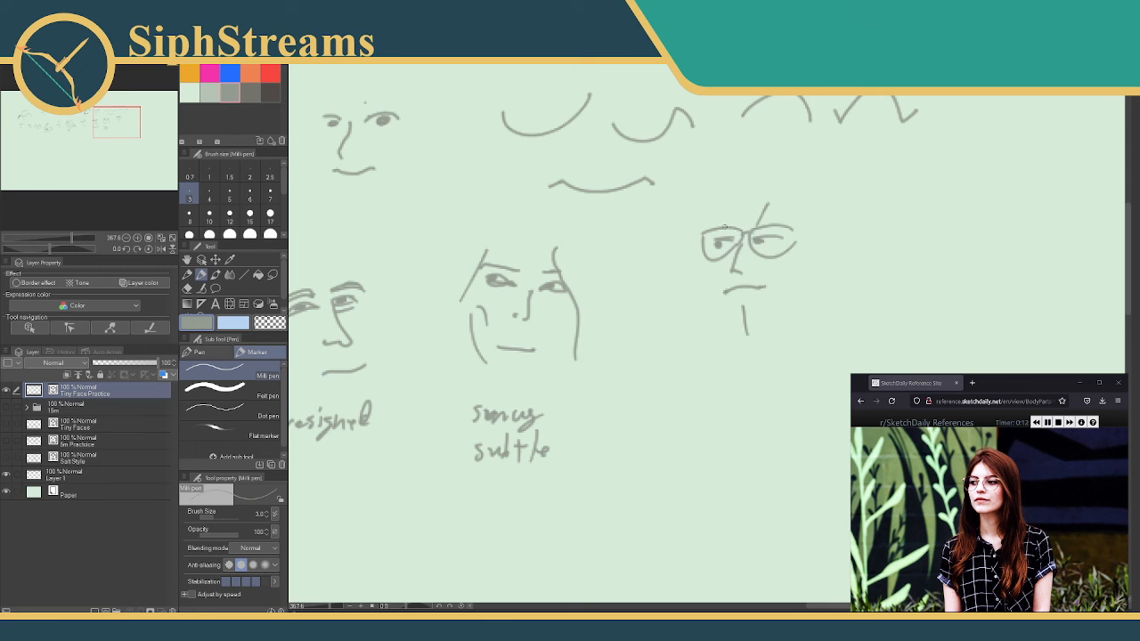
- Add the bespectacled woman's brow, replace the line below her mouth with a short chin mark and draw her parted hair
{"action": "left_click_drag", "start_coordinate": [763, 225], "coordinate": [787, 220]}
{"action": "key", "text": "ctrl+z"}
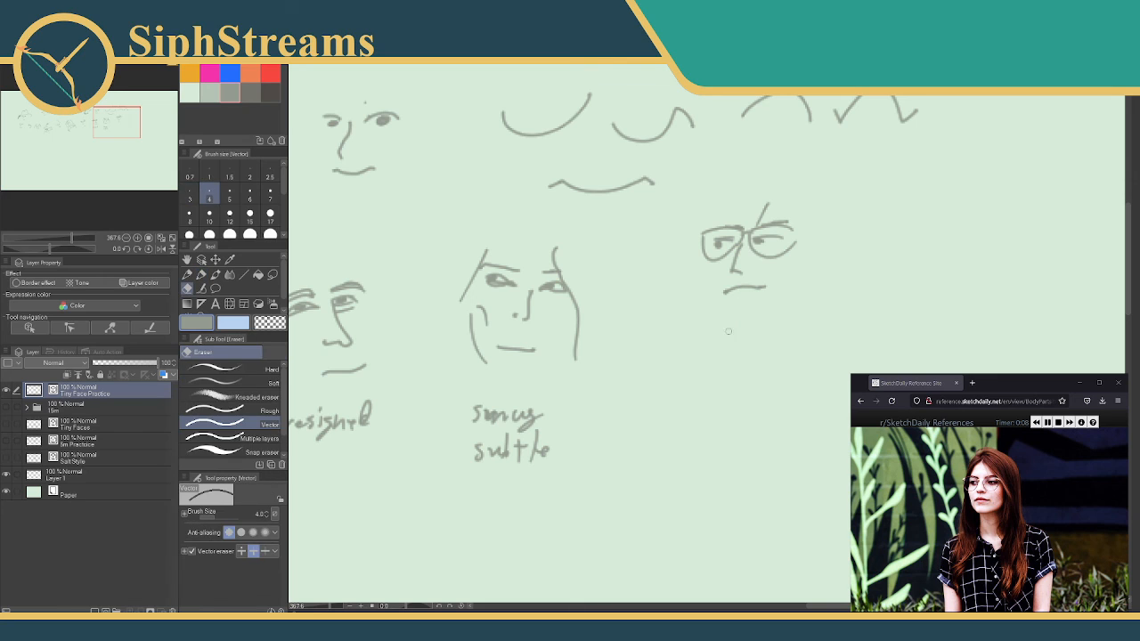
{"action": "left_click_drag", "start_coordinate": [738, 322], "coordinate": [751, 320]}
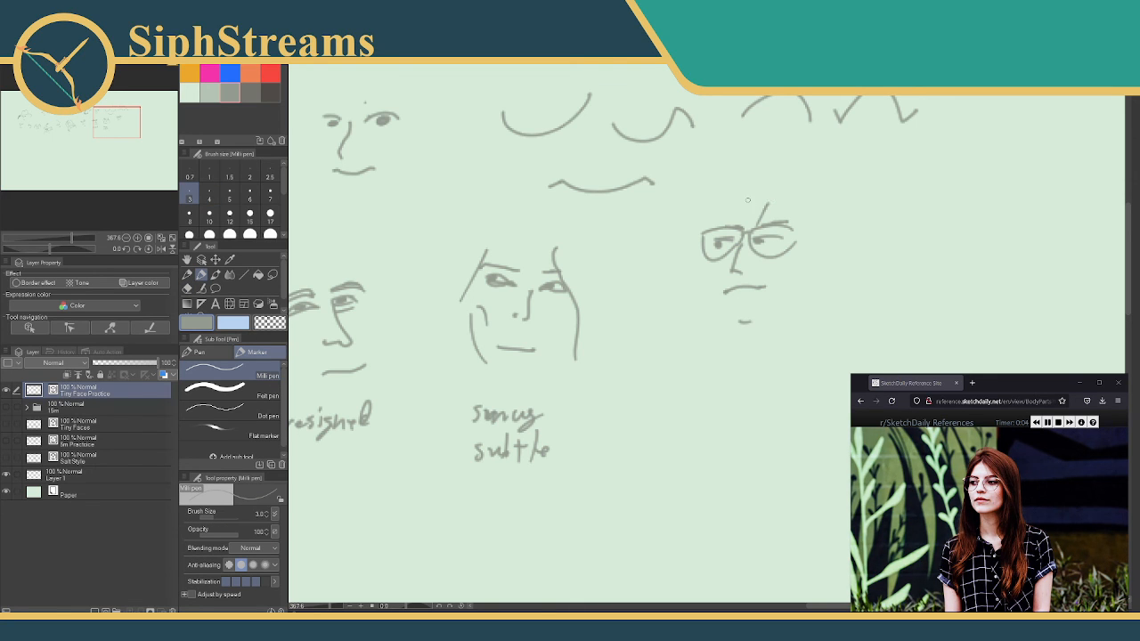
{"action": "mouse_move", "coordinate": [751, 201]}
{"action": "left_mouse_down"}
{"action": "mouse_move", "coordinate": [723, 228]}
{"action": "mouse_move", "coordinate": [779, 216]}
{"action": "mouse_move", "coordinate": [718, 225]}
{"action": "left_mouse_up"}
{"action": "left_click_drag", "start_coordinate": [760, 192], "coordinate": [800, 224]}
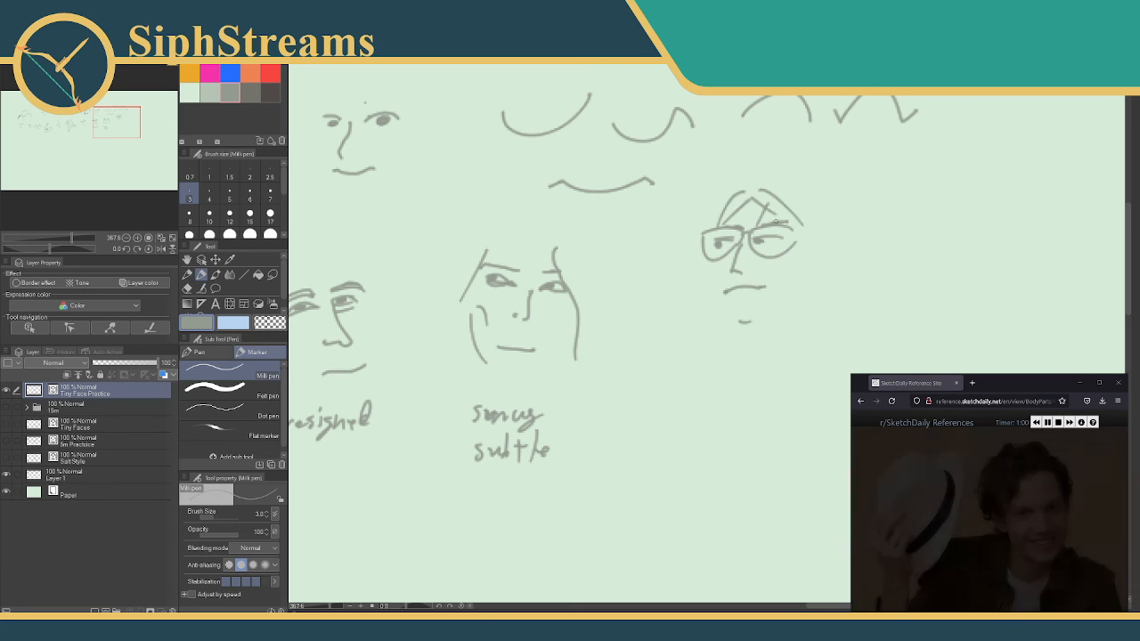
- Draw the curly-haired man's slanted tilt line, nose, first eye and brow beside the bespectacled woman, redoing misplaced strokes
{"action": "left_click_drag", "start_coordinate": [864, 261], "coordinate": [638, 284]}
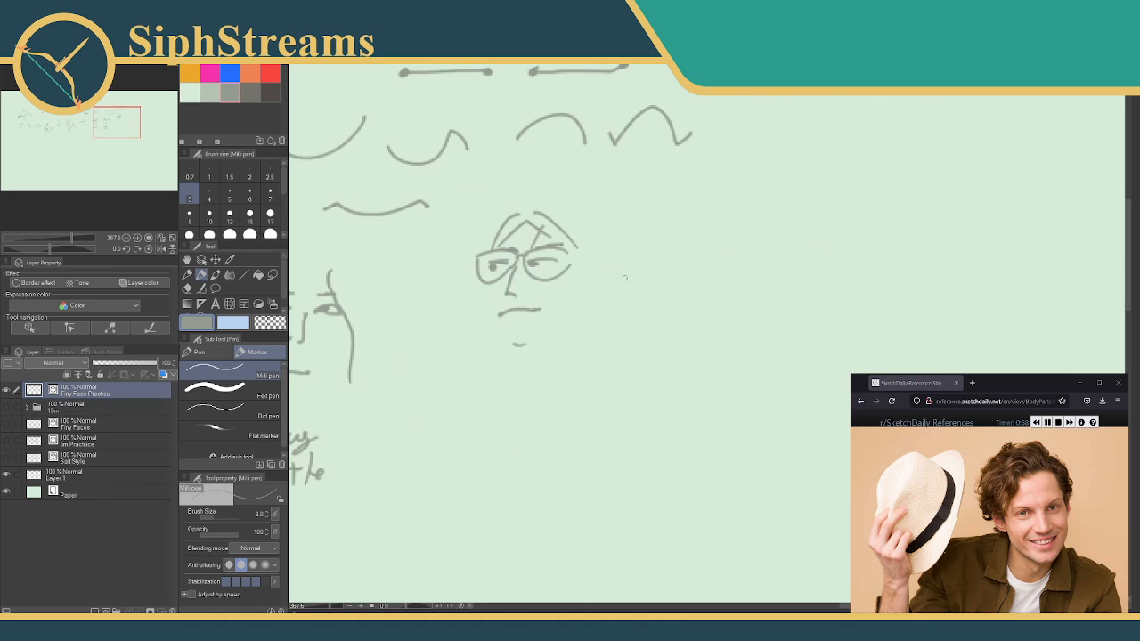
{"action": "left_click_drag", "start_coordinate": [766, 253], "coordinate": [807, 337]}
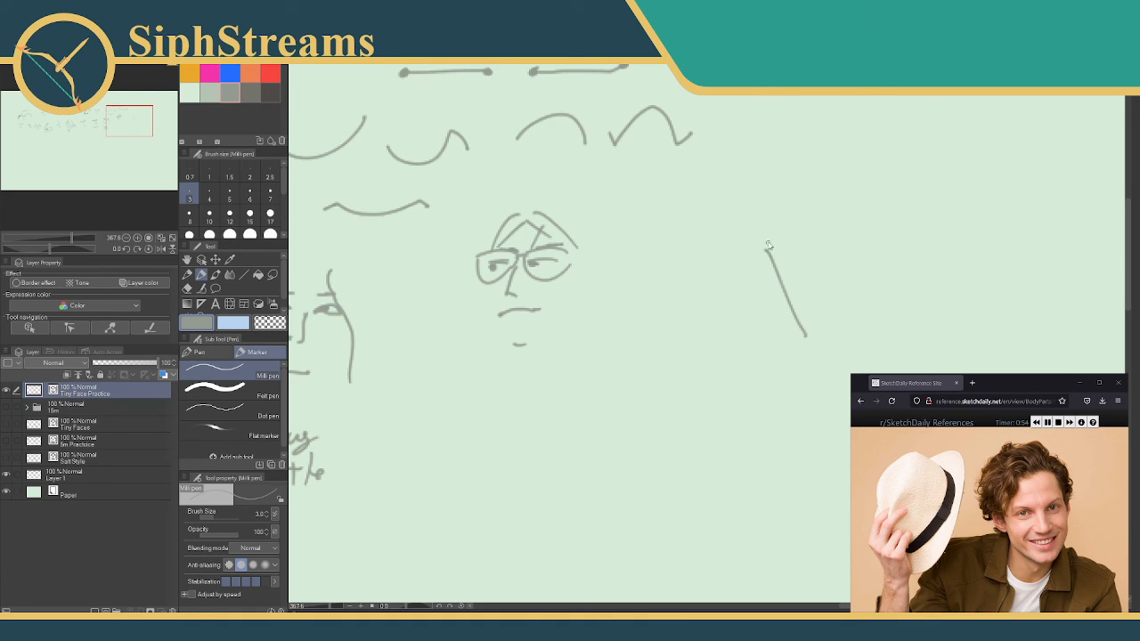
{"action": "key", "text": "ctrl+z"}
{"action": "mouse_move", "coordinate": [767, 231]}
{"action": "left_mouse_down"}
{"action": "mouse_move", "coordinate": [804, 289]}
{"action": "mouse_move", "coordinate": [784, 347]}
{"action": "left_mouse_up"}
{"action": "mouse_move", "coordinate": [761, 328]}
{"action": "left_mouse_down"}
{"action": "mouse_move", "coordinate": [710, 314]}
{"action": "mouse_move", "coordinate": [726, 292]}
{"action": "mouse_move", "coordinate": [697, 309]}
{"action": "mouse_move", "coordinate": [703, 320]}
{"action": "mouse_move", "coordinate": [695, 307]}
{"action": "left_mouse_up"}
{"action": "key", "text": "ctrl+z"}
{"action": "key", "text": "ctrl+z"}
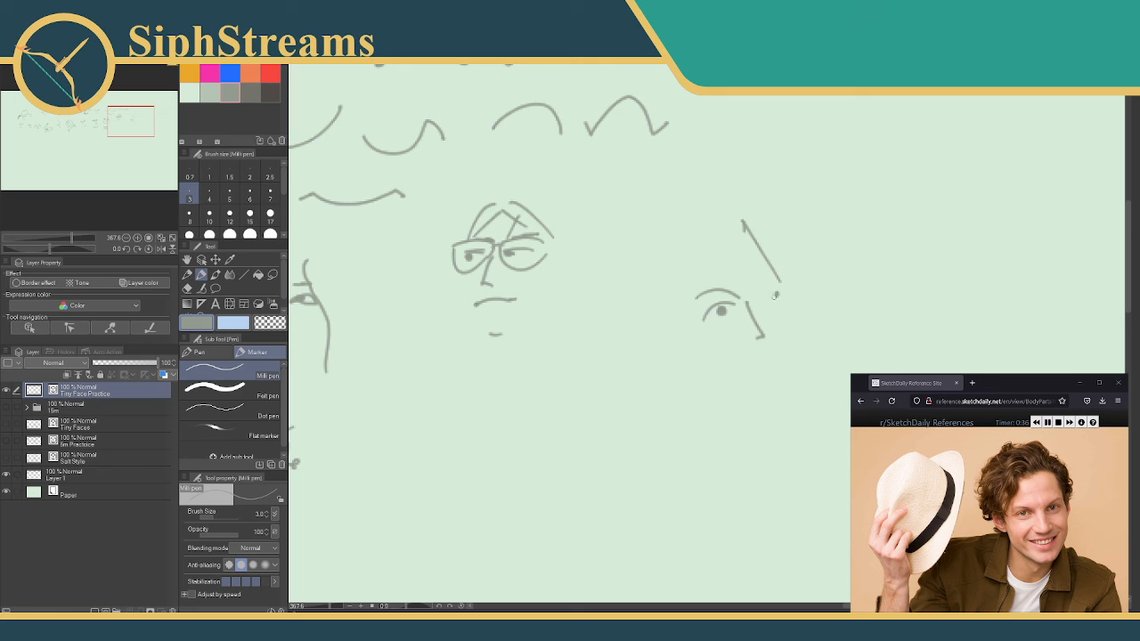
- Add the curly-haired man's second eye and brow and rough in his wide open smile
{"action": "left_click", "coordinate": [772, 297]}
{"action": "mouse_move", "coordinate": [756, 297]}
{"action": "left_mouse_down"}
{"action": "mouse_move", "coordinate": [784, 289]}
{"action": "mouse_move", "coordinate": [790, 261]}
{"action": "mouse_move", "coordinate": [768, 283]}
{"action": "left_mouse_up"}
{"action": "key", "text": "ctrl+z"}
{"action": "mouse_move", "coordinate": [779, 350]}
{"action": "left_mouse_down"}
{"action": "mouse_move", "coordinate": [756, 324]}
{"action": "mouse_move", "coordinate": [771, 308]}
{"action": "left_mouse_up"}
{"action": "key", "text": "ctrl+z"}
{"action": "left_click_drag", "start_coordinate": [723, 337], "coordinate": [771, 306]}
{"action": "mouse_move", "coordinate": [728, 338]}
{"action": "left_mouse_down"}
{"action": "mouse_move", "coordinate": [765, 334]}
{"action": "mouse_move", "coordinate": [771, 314]}
{"action": "mouse_move", "coordinate": [750, 353]}
{"action": "left_mouse_up"}
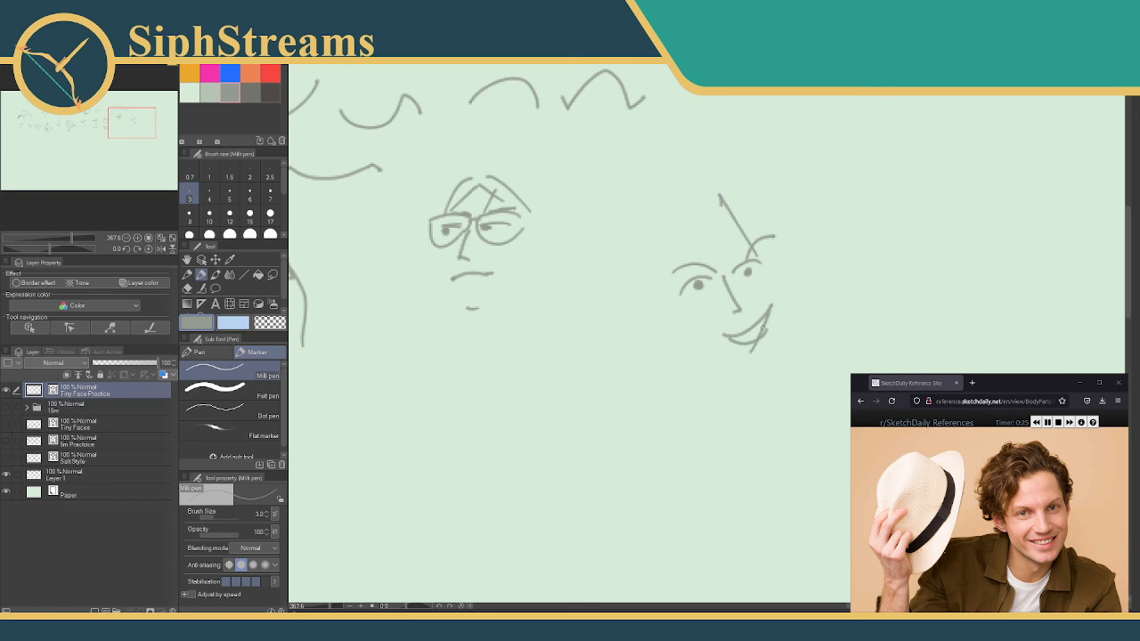
- Redraw the curly-haired man's smile as a clean crescent with a thickened corner
{"action": "key", "text": "ctrl+z"}
{"action": "key", "text": "ctrl+z"}
{"action": "mouse_move", "coordinate": [771, 310]}
{"action": "left_mouse_down"}
{"action": "mouse_move", "coordinate": [739, 349]}
{"action": "mouse_move", "coordinate": [749, 347]}
{"action": "mouse_move", "coordinate": [740, 343]}
{"action": "mouse_move", "coordinate": [770, 313]}
{"action": "mouse_move", "coordinate": [715, 336]}
{"action": "left_mouse_up"}
{"action": "key", "text": "ctrl+z"}
{"action": "key", "text": "ctrl+z"}
{"action": "key", "text": "e"}
{"action": "key", "text": "p"}
{"action": "left_click_drag", "start_coordinate": [744, 331], "coordinate": [730, 337]}
- Add short crease lines under the curly-haired man's eyes, discarding the first attempts
{"action": "mouse_move", "coordinate": [713, 306]}
{"action": "left_mouse_down"}
{"action": "mouse_move", "coordinate": [705, 313]}
{"action": "mouse_move", "coordinate": [763, 285]}
{"action": "left_mouse_up"}
{"action": "key", "text": "ctrl+z"}
{"action": "key", "text": "ctrl+z"}
{"action": "key", "text": "ctrl+z"}
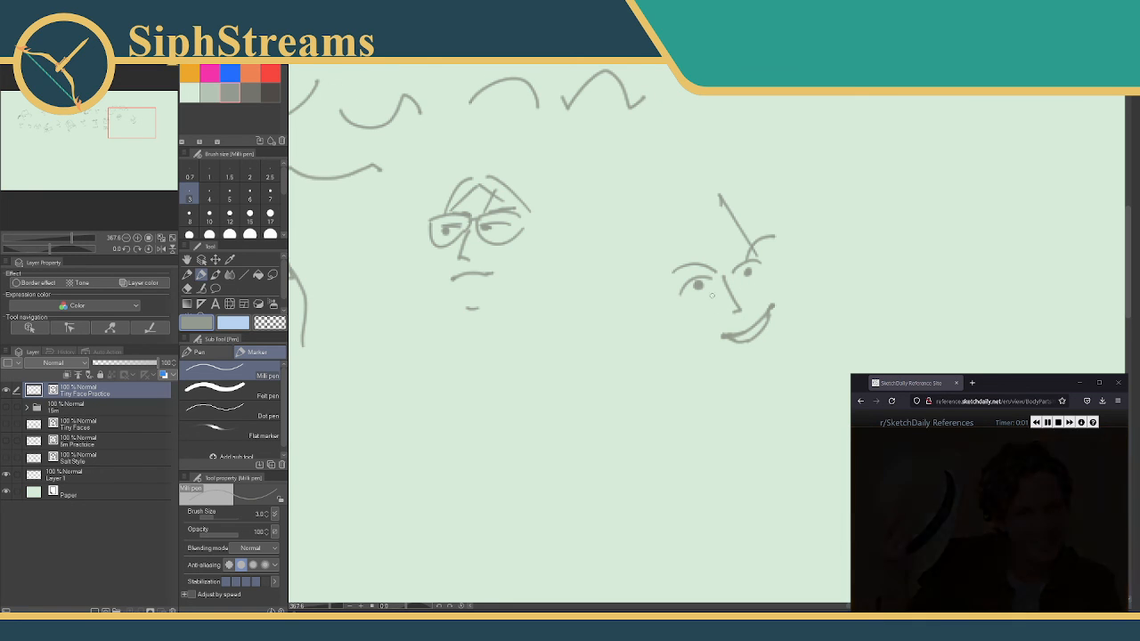
{"action": "left_click_drag", "start_coordinate": [737, 281], "coordinate": [752, 282]}
- Stop the timed SketchDaily reference session and close its browser window
{"action": "mouse_move", "coordinate": [771, 221]}
{"action": "left_mouse_down"}
{"action": "mouse_move", "coordinate": [567, 226]}
{"action": "mouse_move", "coordinate": [618, 345]}
{"action": "mouse_move", "coordinate": [632, 422]}
{"action": "mouse_move", "coordinate": [628, 383]}
{"action": "left_mouse_up"}
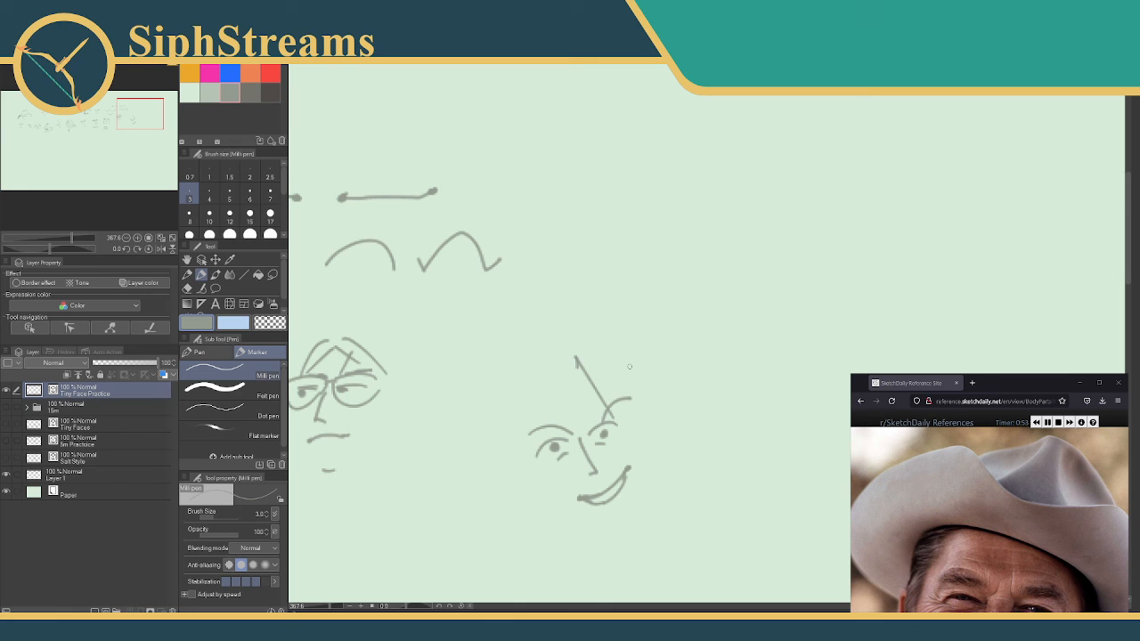
{"action": "left_click", "coordinate": [1058, 422]}
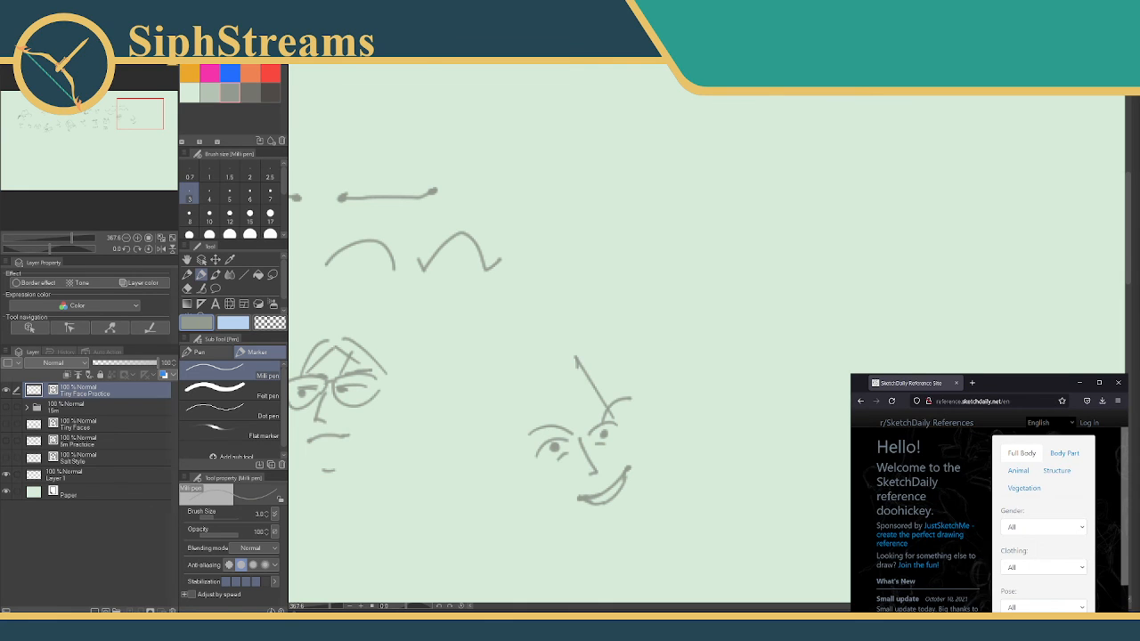
{"action": "left_click_drag", "start_coordinate": [528, 164], "coordinate": [1025, 240]}
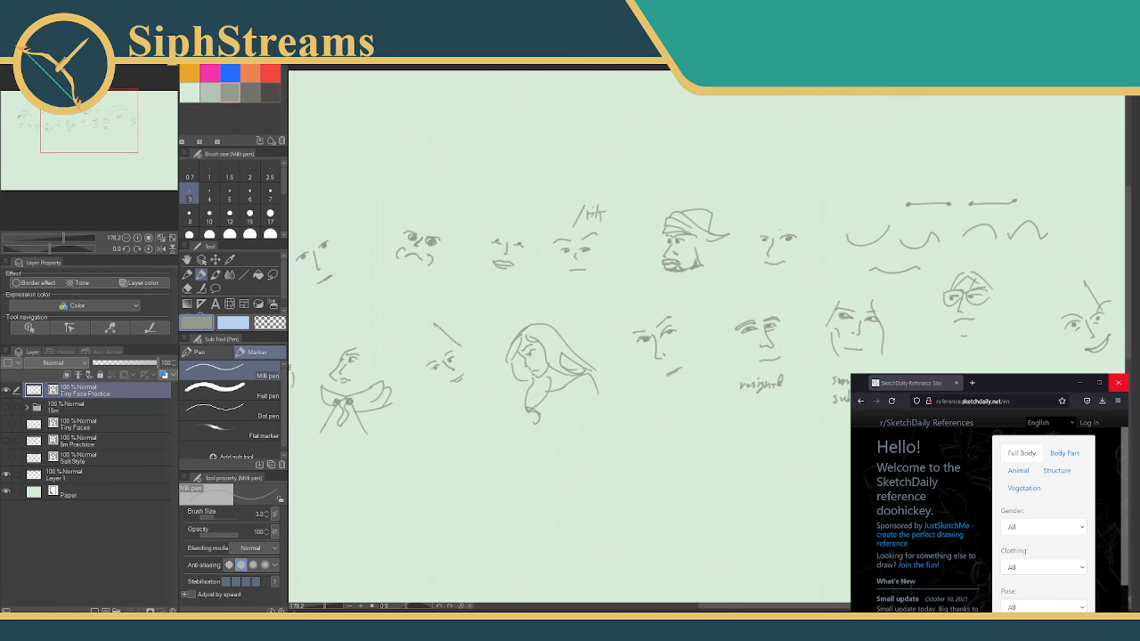
{"action": "left_click", "coordinate": [1118, 383]}
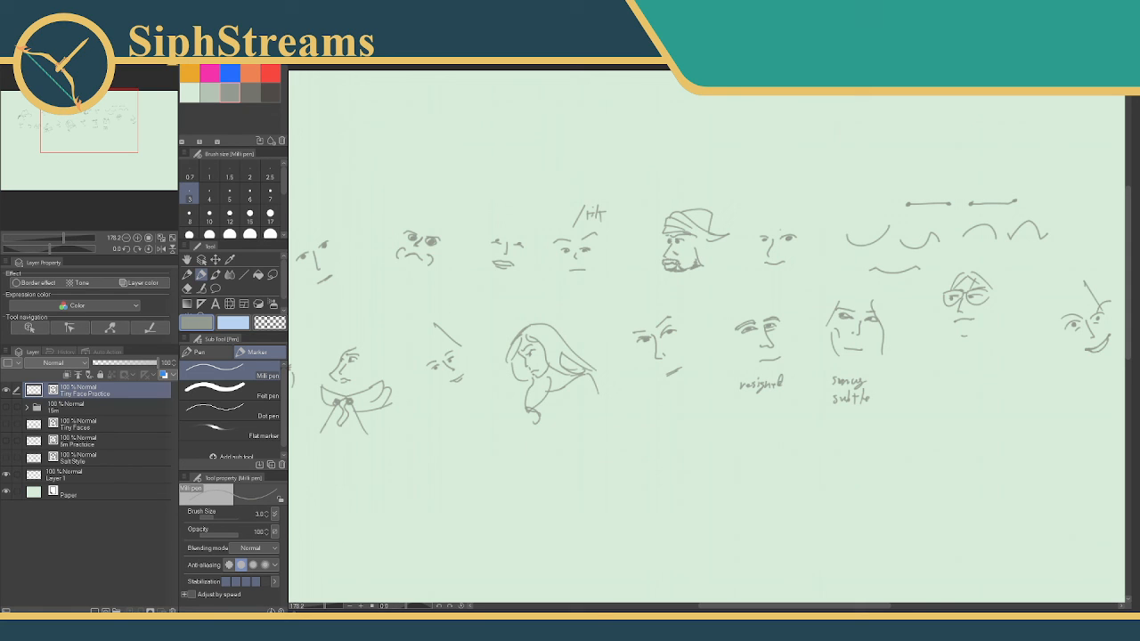
- Review the first top-row faces, from the man in the brimmed hat to the frowning face
{"action": "left_click_drag", "start_coordinate": [408, 269], "coordinate": [774, 307]}
{"action": "left_click_drag", "start_coordinate": [326, 607], "coordinate": [335, 607]}
{"action": "left_click_drag", "start_coordinate": [357, 428], "coordinate": [756, 400]}
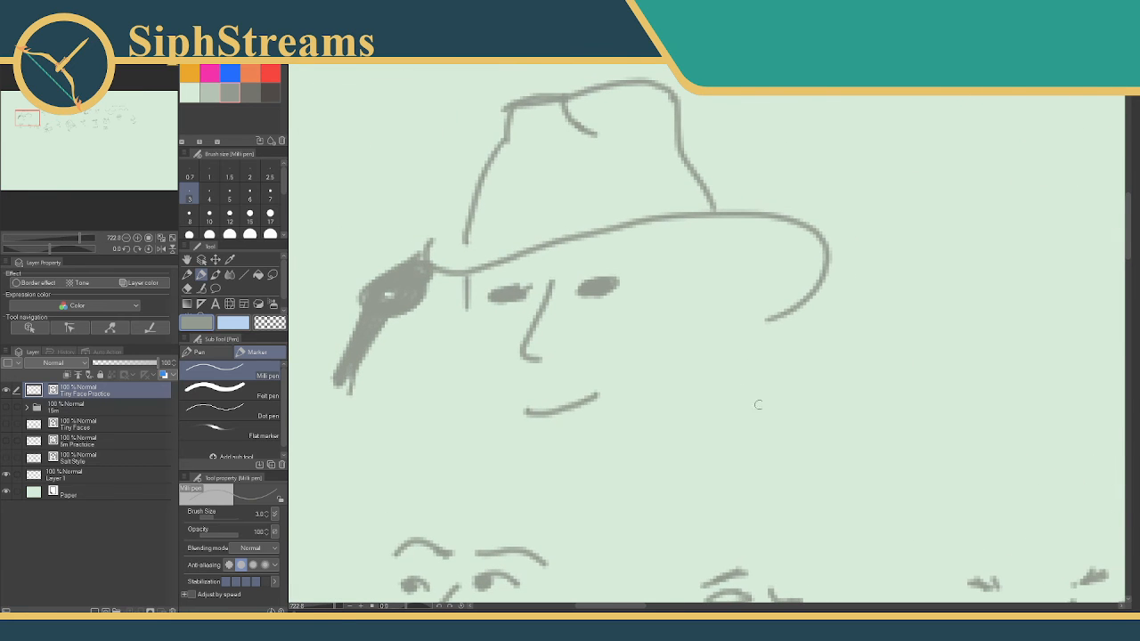
{"action": "mouse_move", "coordinate": [336, 609]}
{"action": "left_mouse_down"}
{"action": "mouse_move", "coordinate": [345, 603]}
{"action": "mouse_move", "coordinate": [333, 607]}
{"action": "left_mouse_up"}
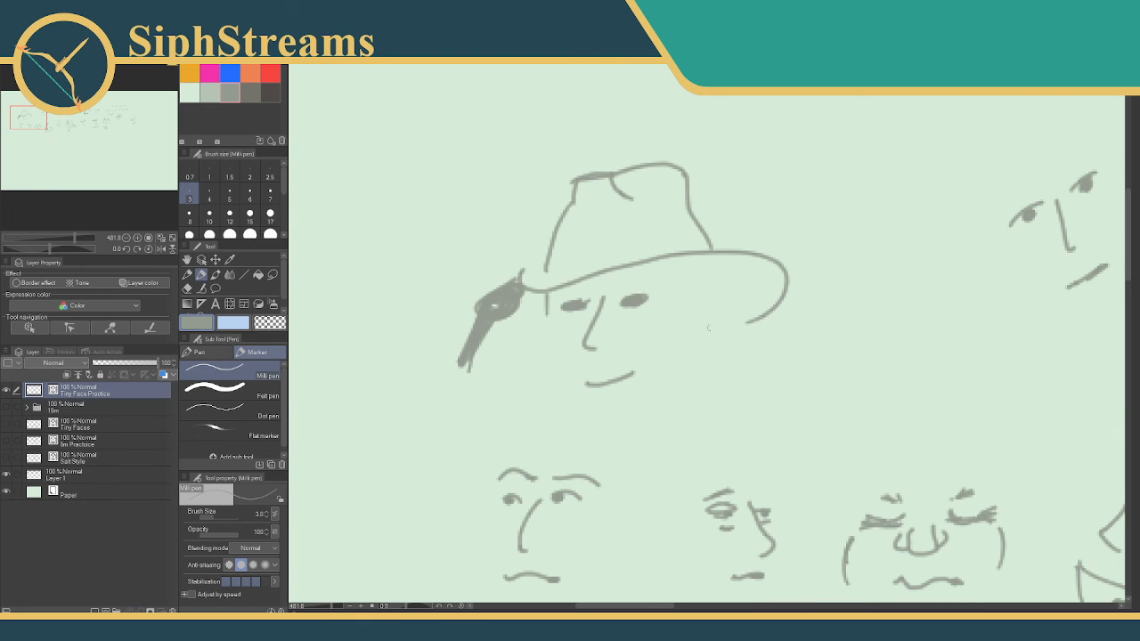
{"action": "mouse_move", "coordinate": [809, 352]}
{"action": "left_mouse_down"}
{"action": "mouse_move", "coordinate": [791, 336]}
{"action": "mouse_move", "coordinate": [800, 342]}
{"action": "left_mouse_up"}
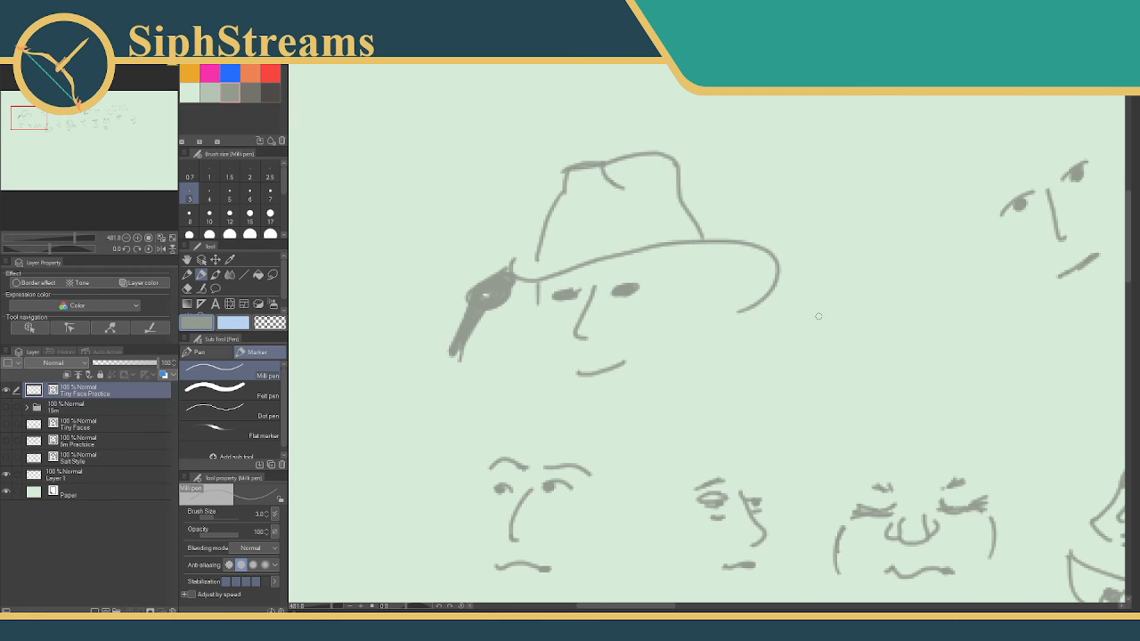
{"action": "left_click_drag", "start_coordinate": [870, 327], "coordinate": [559, 378]}
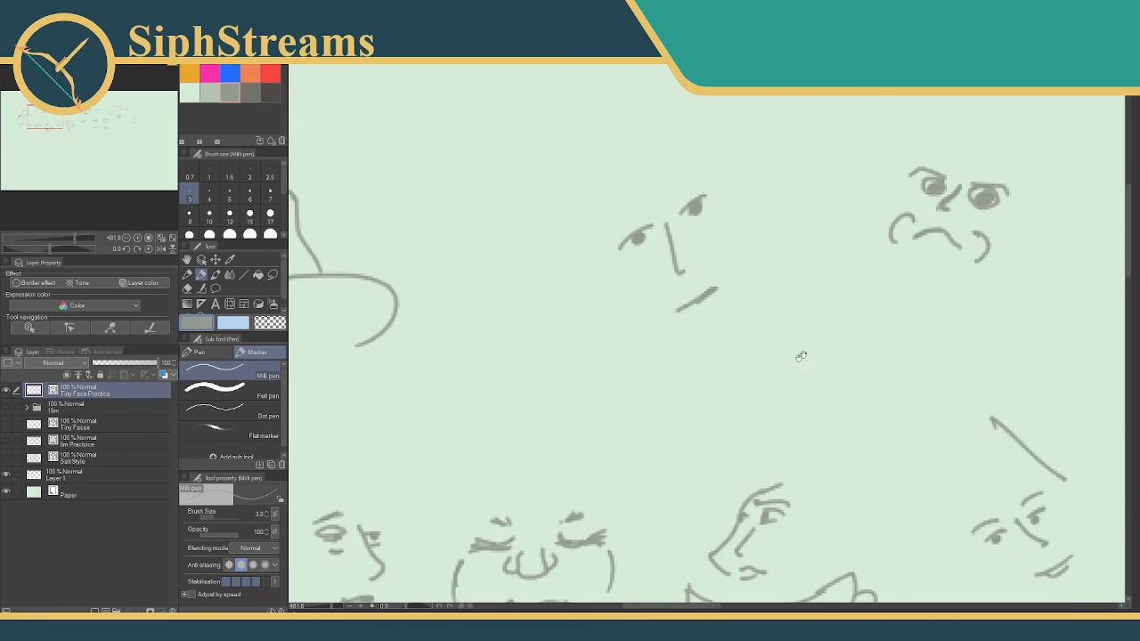
{"action": "left_click_drag", "start_coordinate": [802, 354], "coordinate": [786, 386]}
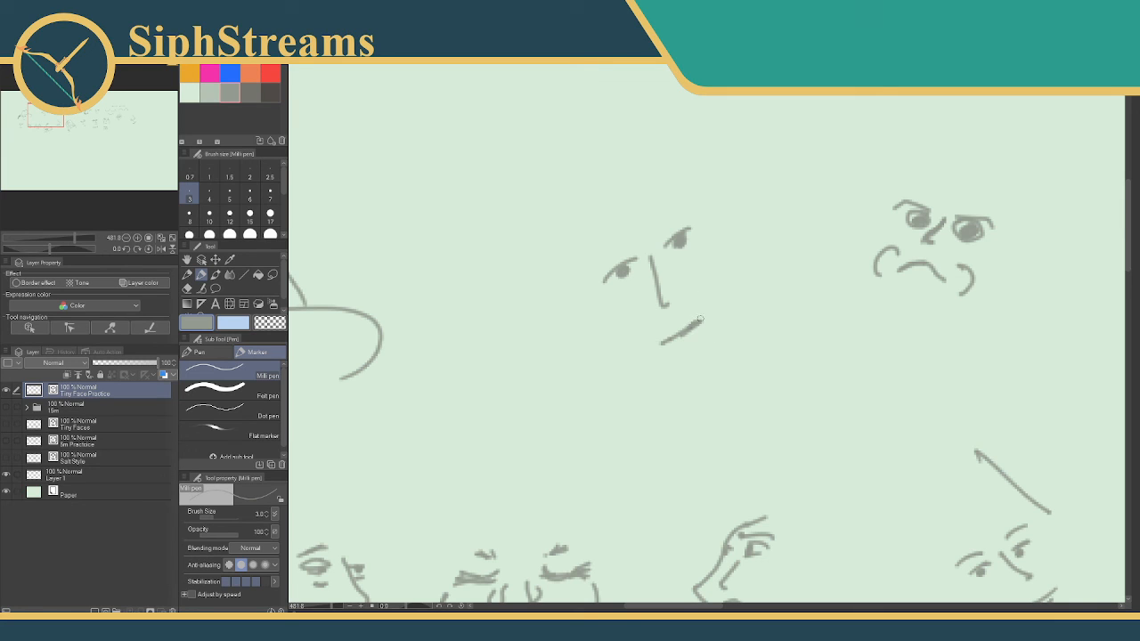
{"action": "left_click_drag", "start_coordinate": [827, 343], "coordinate": [600, 356]}
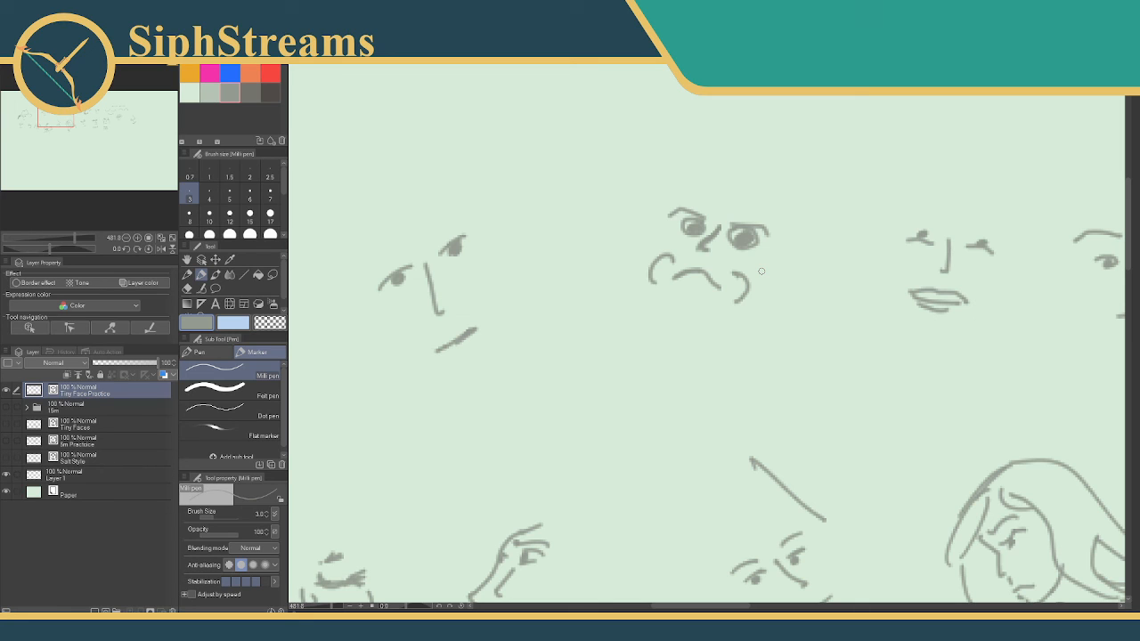
- Write a note above the frowning face and "pained smile" above the neighbouring face with the full lips
{"action": "left_click_drag", "start_coordinate": [601, 109], "coordinate": [580, 132]}
{"action": "mouse_move", "coordinate": [626, 203]}
{"action": "left_mouse_down"}
{"action": "mouse_move", "coordinate": [633, 181]}
{"action": "mouse_move", "coordinate": [709, 170]}
{"action": "mouse_move", "coordinate": [734, 194]}
{"action": "left_mouse_up"}
{"action": "mouse_move", "coordinate": [562, 179]}
{"action": "left_mouse_down"}
{"action": "mouse_move", "coordinate": [960, 180]}
{"action": "mouse_move", "coordinate": [445, 189]}
{"action": "left_mouse_up"}
{"action": "mouse_move", "coordinate": [897, 214]}
{"action": "left_mouse_down"}
{"action": "mouse_move", "coordinate": [781, 161]}
{"action": "mouse_move", "coordinate": [755, 169]}
{"action": "left_mouse_up"}
{"action": "mouse_move", "coordinate": [638, 150]}
{"action": "left_mouse_down"}
{"action": "mouse_move", "coordinate": [645, 169]}
{"action": "mouse_move", "coordinate": [611, 164]}
{"action": "mouse_move", "coordinate": [634, 135]}
{"action": "left_mouse_up"}
{"action": "left_click_drag", "start_coordinate": [649, 136], "coordinate": [732, 143]}
{"action": "left_click_drag", "start_coordinate": [675, 114], "coordinate": [679, 119]}
{"action": "mouse_move", "coordinate": [649, 157]}
{"action": "left_mouse_down"}
{"action": "mouse_move", "coordinate": [636, 171]}
{"action": "mouse_move", "coordinate": [692, 170]}
{"action": "left_mouse_up"}
- Write "concerned" above the bearded man in the cap
{"action": "mouse_move", "coordinate": [703, 148]}
{"action": "left_mouse_down"}
{"action": "mouse_move", "coordinate": [700, 168]}
{"action": "mouse_move", "coordinate": [722, 165]}
{"action": "mouse_move", "coordinate": [569, 196]}
{"action": "left_mouse_up"}
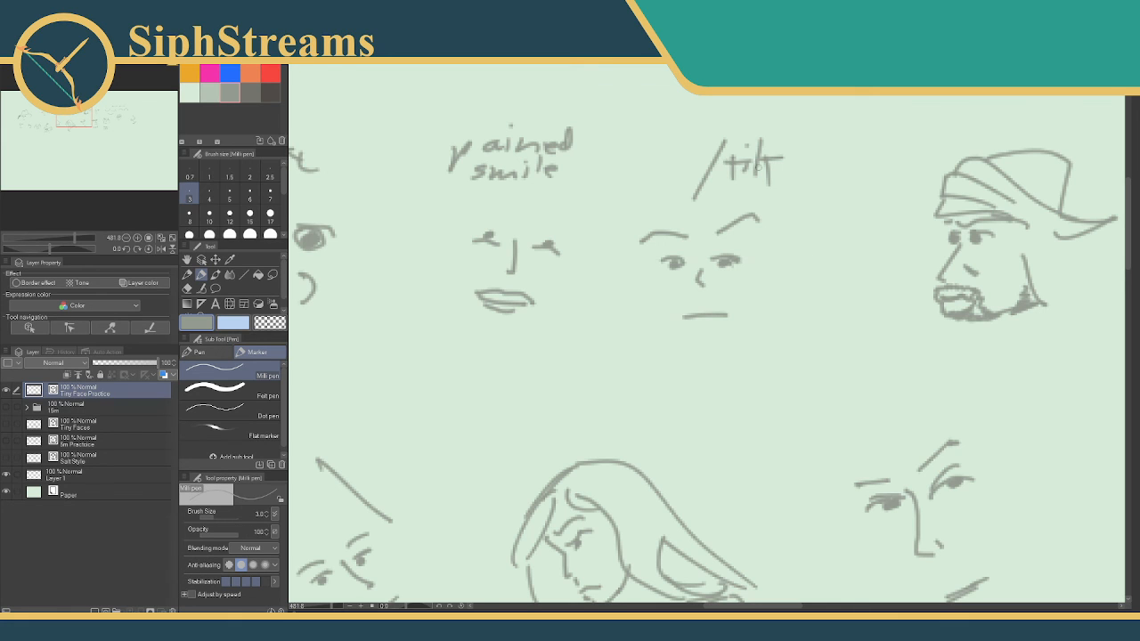
{"action": "left_click_drag", "start_coordinate": [826, 204], "coordinate": [541, 249]}
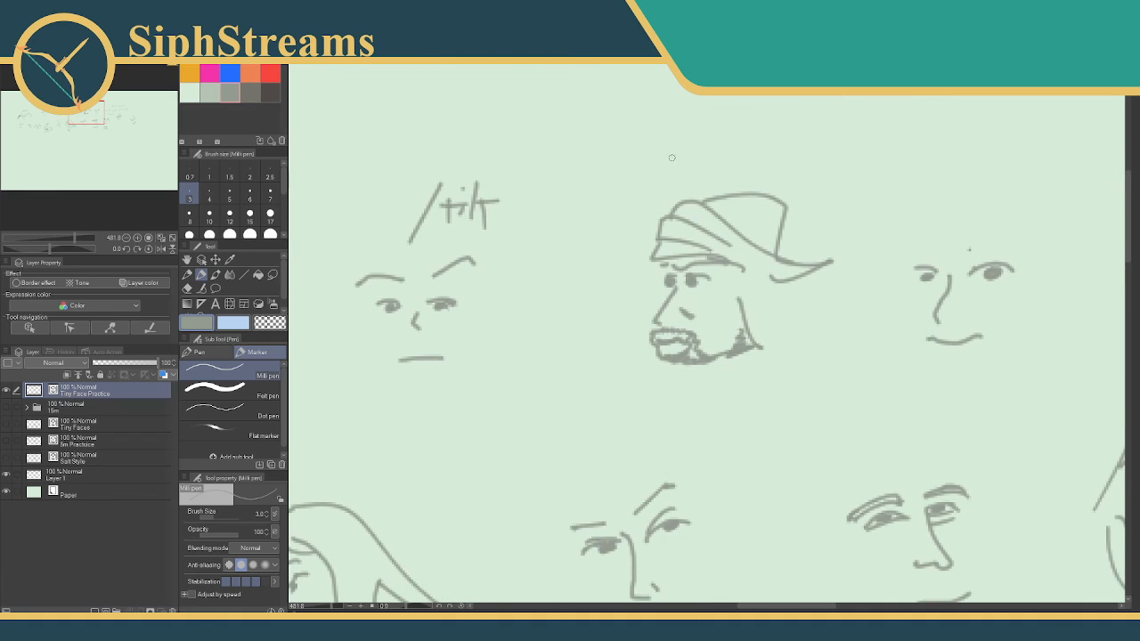
{"action": "mouse_move", "coordinate": [694, 145]}
{"action": "left_mouse_down"}
{"action": "mouse_move", "coordinate": [791, 155]}
{"action": "mouse_move", "coordinate": [846, 138]}
{"action": "left_mouse_up"}
{"action": "mouse_move", "coordinate": [848, 211]}
{"action": "left_mouse_down"}
{"action": "mouse_move", "coordinate": [628, 156]}
{"action": "mouse_move", "coordinate": [555, 200]}
{"action": "left_mouse_up"}
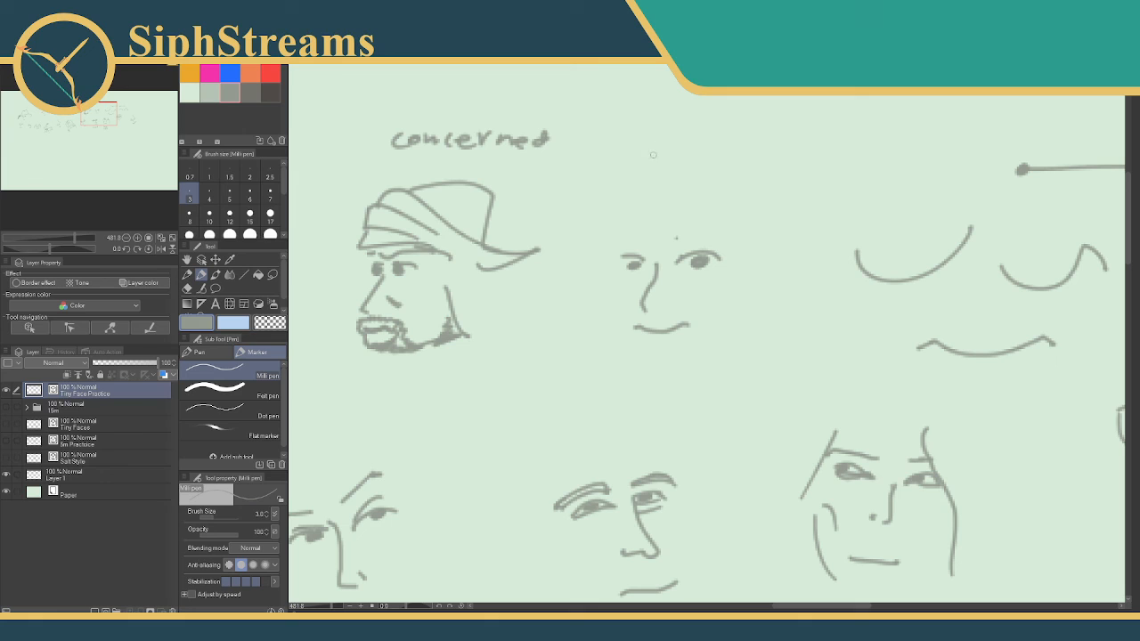
{"action": "mouse_move", "coordinate": [658, 146]}
{"action": "left_mouse_down"}
{"action": "mouse_move", "coordinate": [715, 151]}
{"action": "mouse_move", "coordinate": [674, 194]}
{"action": "mouse_move", "coordinate": [681, 202]}
{"action": "left_mouse_up"}
{"action": "key", "text": "ctrl+z"}
{"action": "key", "text": "ctrl+z"}
{"action": "key", "text": "ctrl+z"}
{"action": "key", "text": "ctrl+z"}
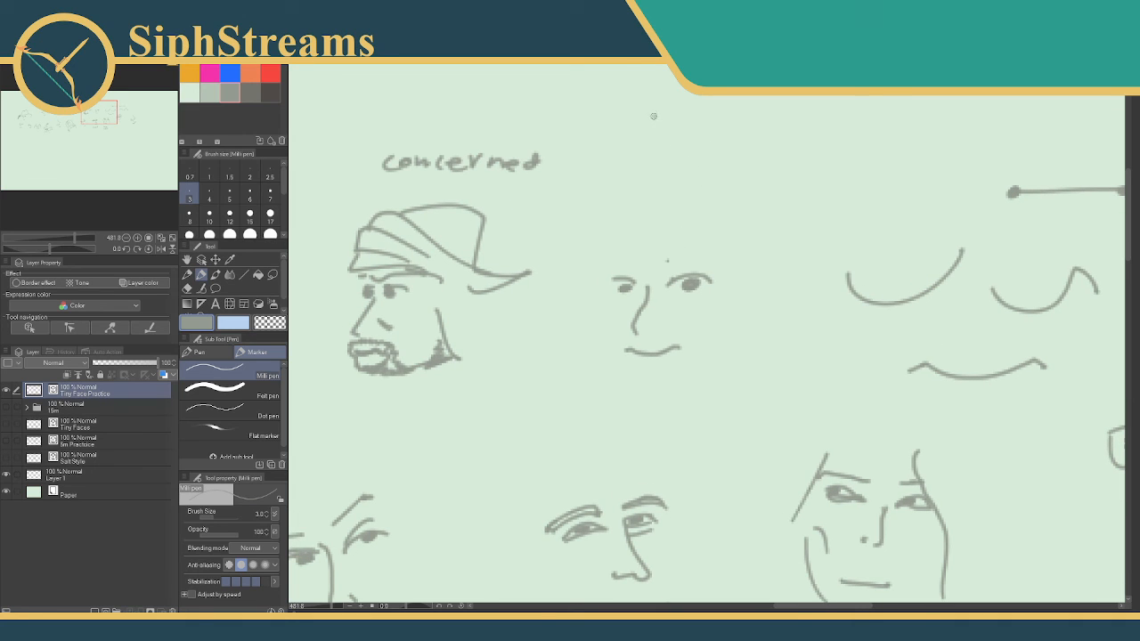
- Write the note "saw a frog, dislikes frogs?" above the faintly smiling face, with an arrow pointing down to it
{"action": "mouse_move", "coordinate": [653, 114]}
{"action": "left_mouse_down"}
{"action": "mouse_move", "coordinate": [646, 130]}
{"action": "mouse_move", "coordinate": [712, 114]}
{"action": "mouse_move", "coordinate": [735, 124]}
{"action": "left_mouse_up"}
{"action": "left_click_drag", "start_coordinate": [664, 141], "coordinate": [651, 161]}
{"action": "mouse_move", "coordinate": [640, 155]}
{"action": "left_mouse_down"}
{"action": "mouse_move", "coordinate": [687, 148]}
{"action": "mouse_move", "coordinate": [684, 182]}
{"action": "mouse_move", "coordinate": [715, 169]}
{"action": "left_mouse_up"}
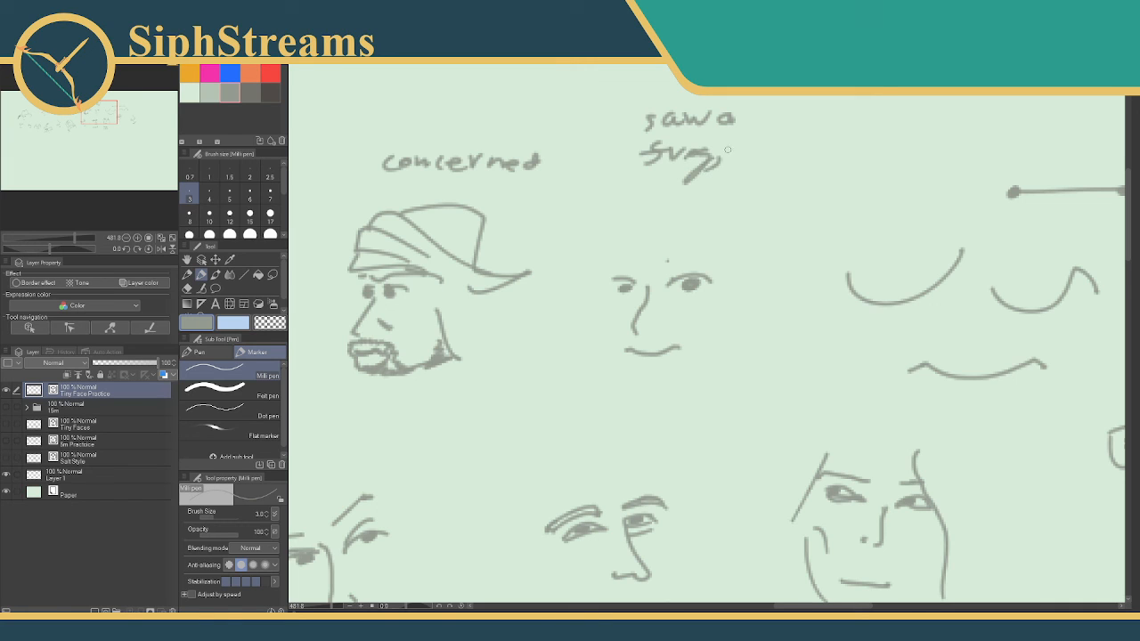
{"action": "mouse_move", "coordinate": [619, 193]}
{"action": "left_mouse_down"}
{"action": "mouse_move", "coordinate": [670, 179]}
{"action": "mouse_move", "coordinate": [678, 195]}
{"action": "mouse_move", "coordinate": [686, 173]}
{"action": "mouse_move", "coordinate": [687, 197]}
{"action": "mouse_move", "coordinate": [722, 194]}
{"action": "mouse_move", "coordinate": [652, 215]}
{"action": "mouse_move", "coordinate": [717, 218]}
{"action": "mouse_move", "coordinate": [731, 241]}
{"action": "mouse_move", "coordinate": [722, 249]}
{"action": "mouse_move", "coordinate": [720, 218]}
{"action": "left_mouse_up"}
{"action": "left_click", "coordinate": [721, 222]}
- Examine the mouth-curve samples and the faces of the lower row, starting over from its first face
{"action": "left_click_drag", "start_coordinate": [802, 264], "coordinate": [522, 196]}
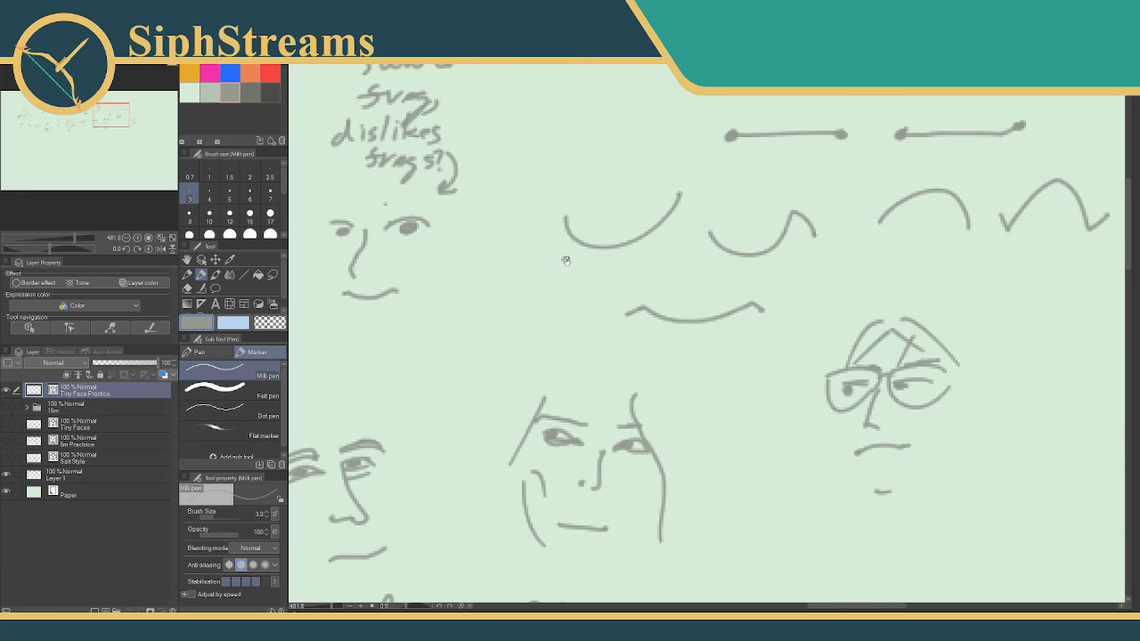
{"action": "left_click_drag", "start_coordinate": [657, 205], "coordinate": [515, 203]}
{"action": "left_click_drag", "start_coordinate": [499, 285], "coordinate": [962, 189]}
{"action": "left_click_drag", "start_coordinate": [383, 319], "coordinate": [945, 223]}
{"action": "left_click_drag", "start_coordinate": [427, 294], "coordinate": [971, 232]}
{"action": "left_click_drag", "start_coordinate": [383, 321], "coordinate": [903, 259]}
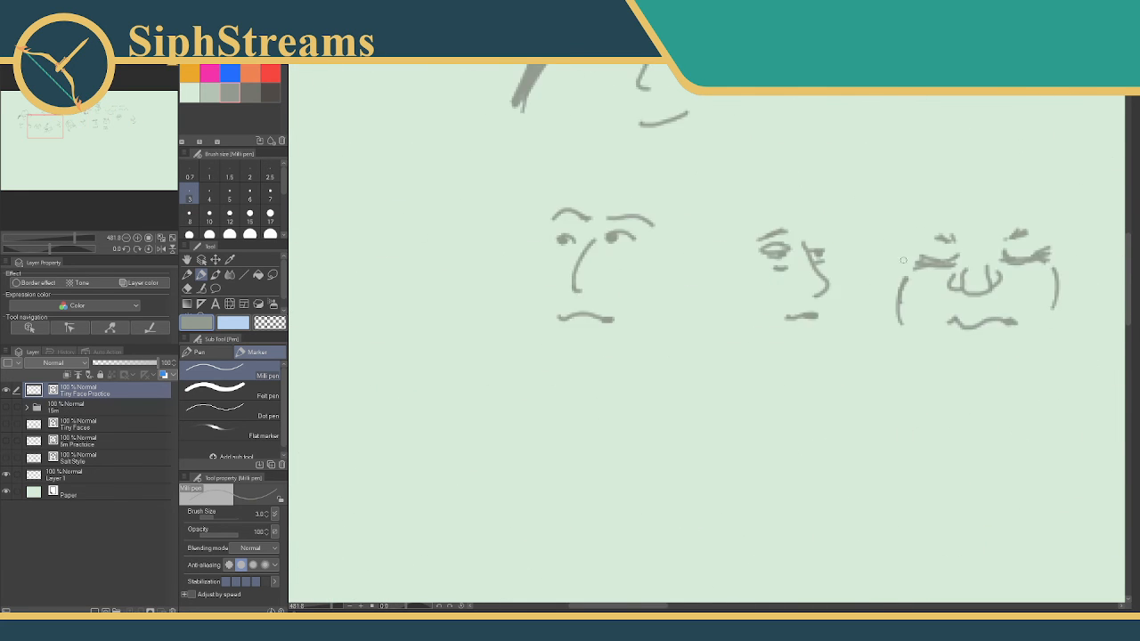
{"action": "mouse_move", "coordinate": [623, 273]}
{"action": "left_mouse_down"}
{"action": "mouse_move", "coordinate": [609, 249]}
{"action": "mouse_move", "coordinate": [619, 281]}
{"action": "left_mouse_up"}
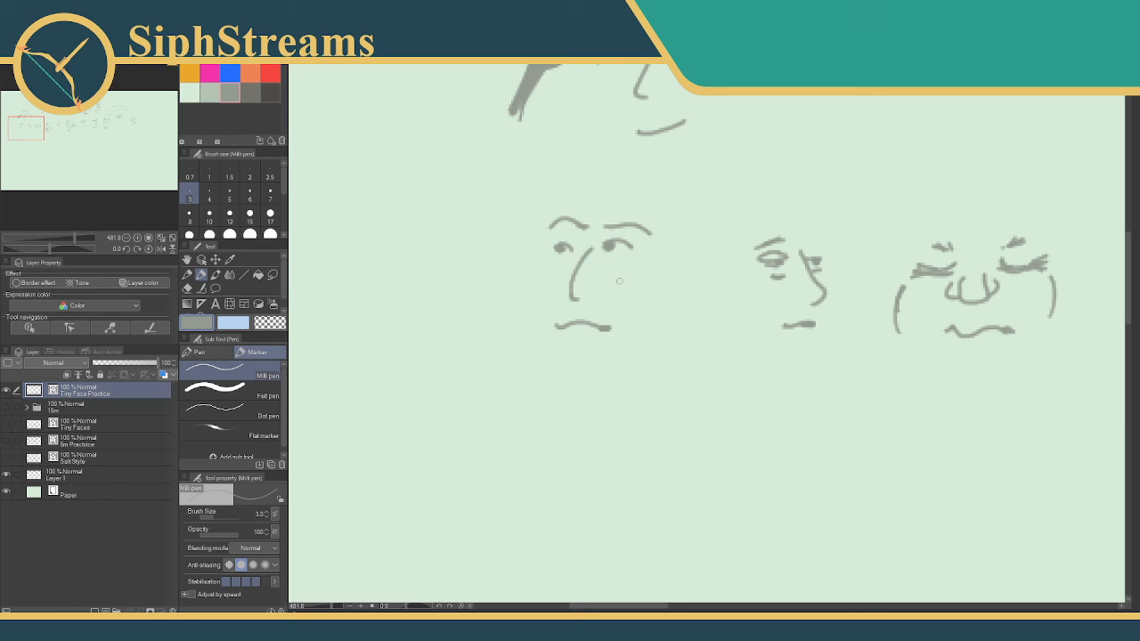
{"action": "left_click_drag", "start_coordinate": [656, 158], "coordinate": [481, 179]}
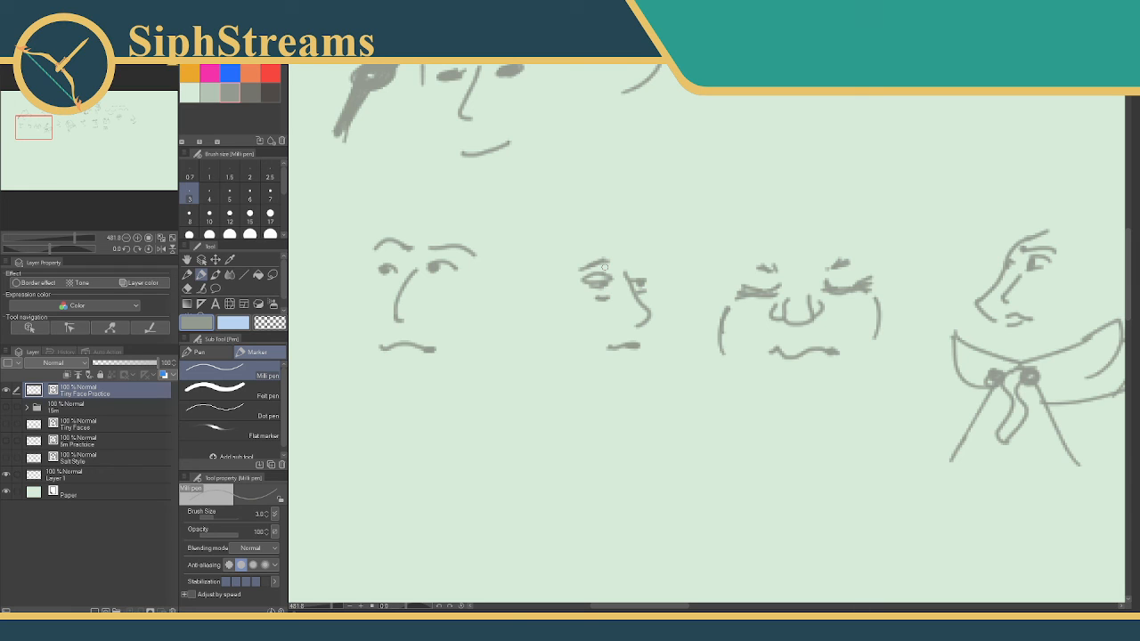
- Examine the lower row's faces from the thin-browed face to the smiling face beneath the slanted hat line
{"action": "mouse_move", "coordinate": [703, 272]}
{"action": "left_mouse_down"}
{"action": "mouse_move", "coordinate": [705, 231]}
{"action": "mouse_move", "coordinate": [556, 267]}
{"action": "left_mouse_up"}
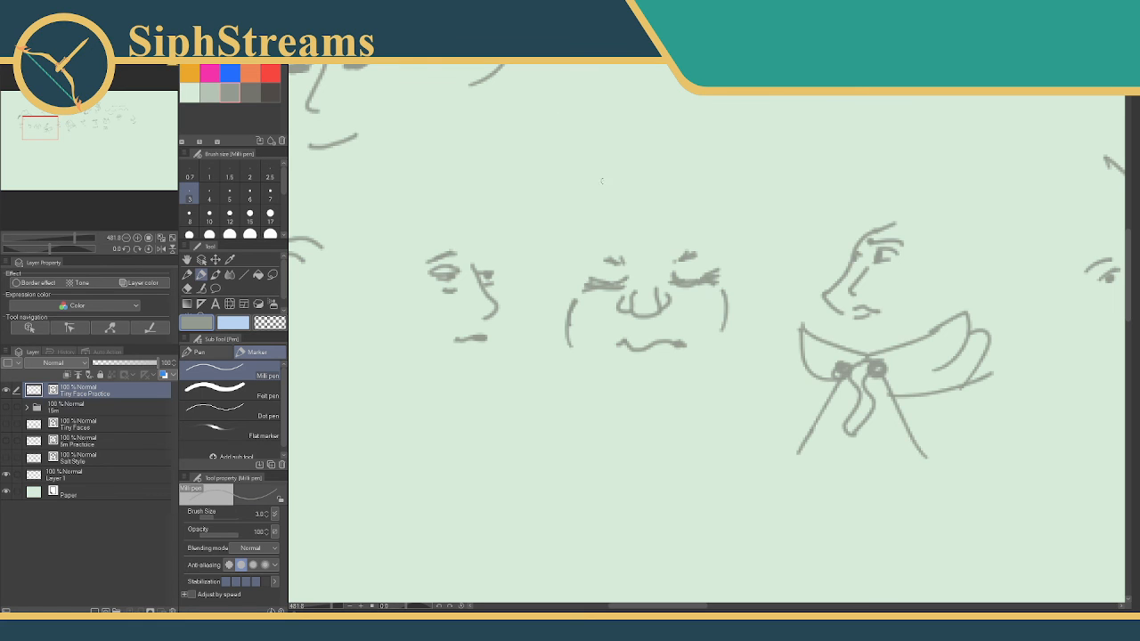
{"action": "mouse_move", "coordinate": [601, 181]}
{"action": "left_mouse_down"}
{"action": "mouse_move", "coordinate": [561, 191]}
{"action": "mouse_move", "coordinate": [558, 215]}
{"action": "left_mouse_up"}
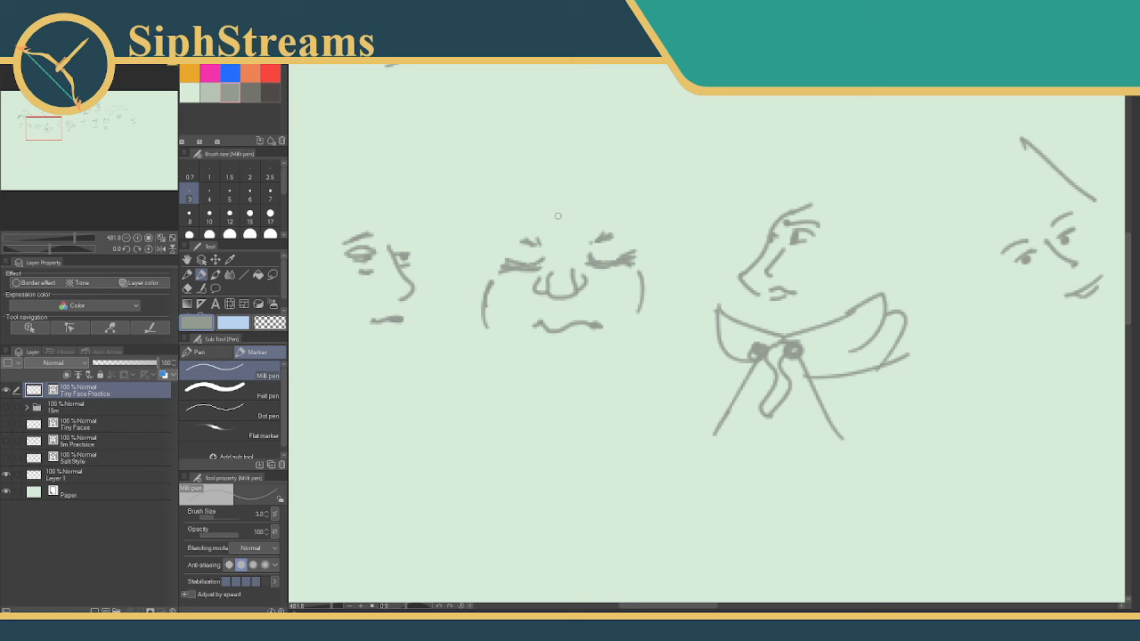
{"action": "mouse_move", "coordinate": [618, 279]}
{"action": "left_mouse_down"}
{"action": "mouse_move", "coordinate": [440, 262]}
{"action": "mouse_move", "coordinate": [482, 270]}
{"action": "left_mouse_up"}
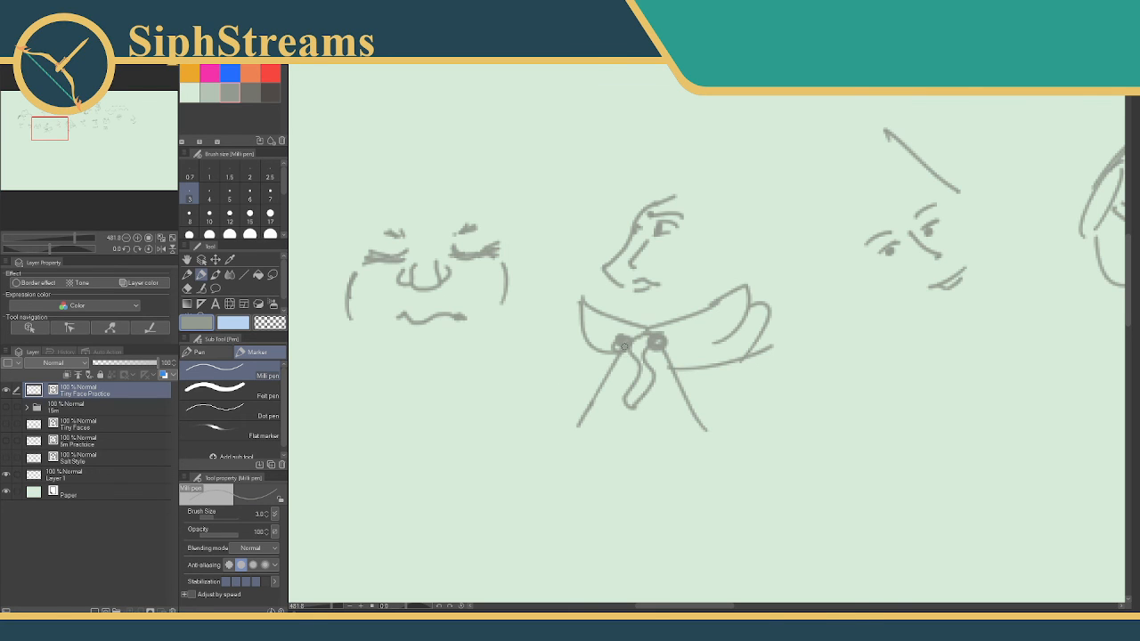
{"action": "mouse_move", "coordinate": [683, 293]}
{"action": "left_mouse_down"}
{"action": "mouse_move", "coordinate": [612, 308]}
{"action": "mouse_move", "coordinate": [620, 298]}
{"action": "left_mouse_up"}
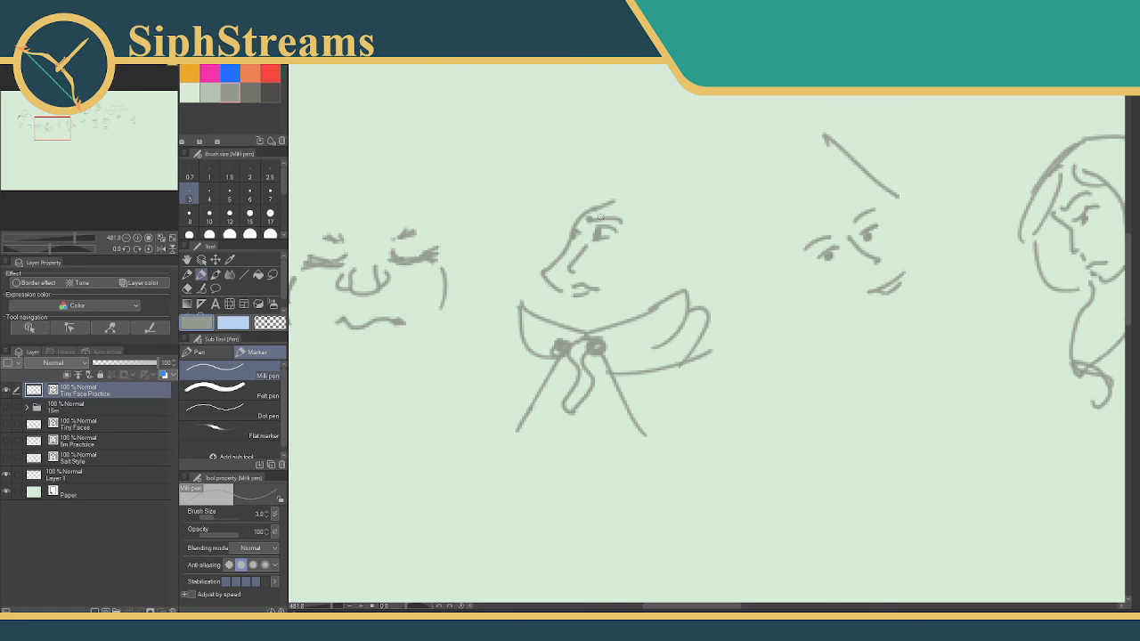
{"action": "mouse_move", "coordinate": [719, 293]}
{"action": "left_mouse_down"}
{"action": "mouse_move", "coordinate": [672, 264]}
{"action": "mouse_move", "coordinate": [675, 297]}
{"action": "left_mouse_up"}
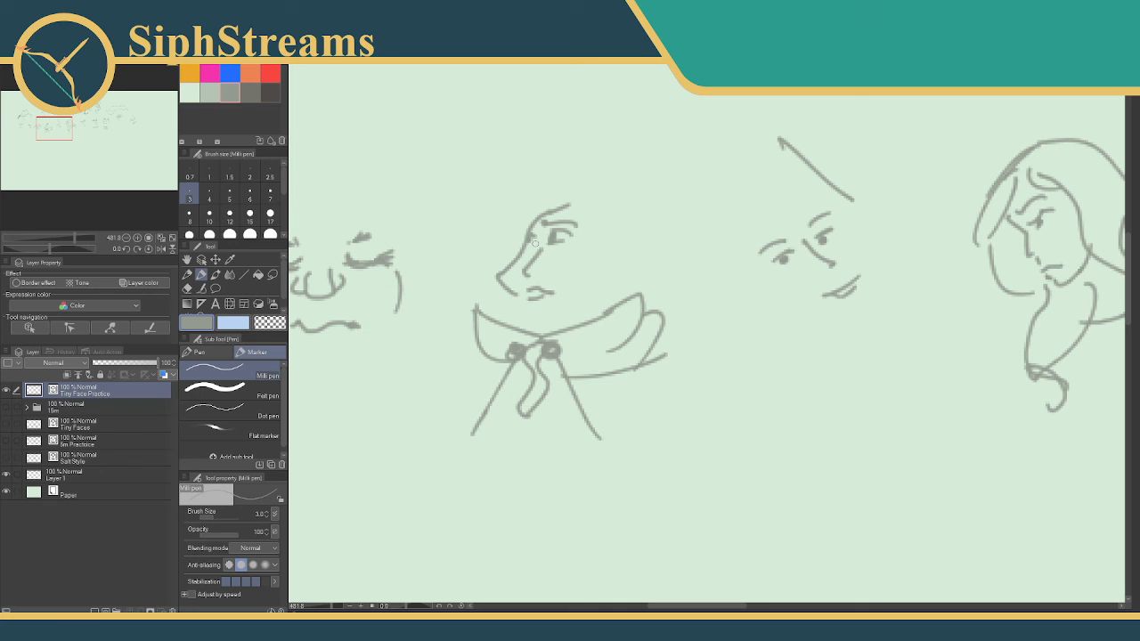
{"action": "mouse_move", "coordinate": [704, 330]}
{"action": "left_mouse_down"}
{"action": "mouse_move", "coordinate": [713, 323]}
{"action": "mouse_move", "coordinate": [596, 333]}
{"action": "mouse_move", "coordinate": [625, 310]}
{"action": "left_mouse_up"}
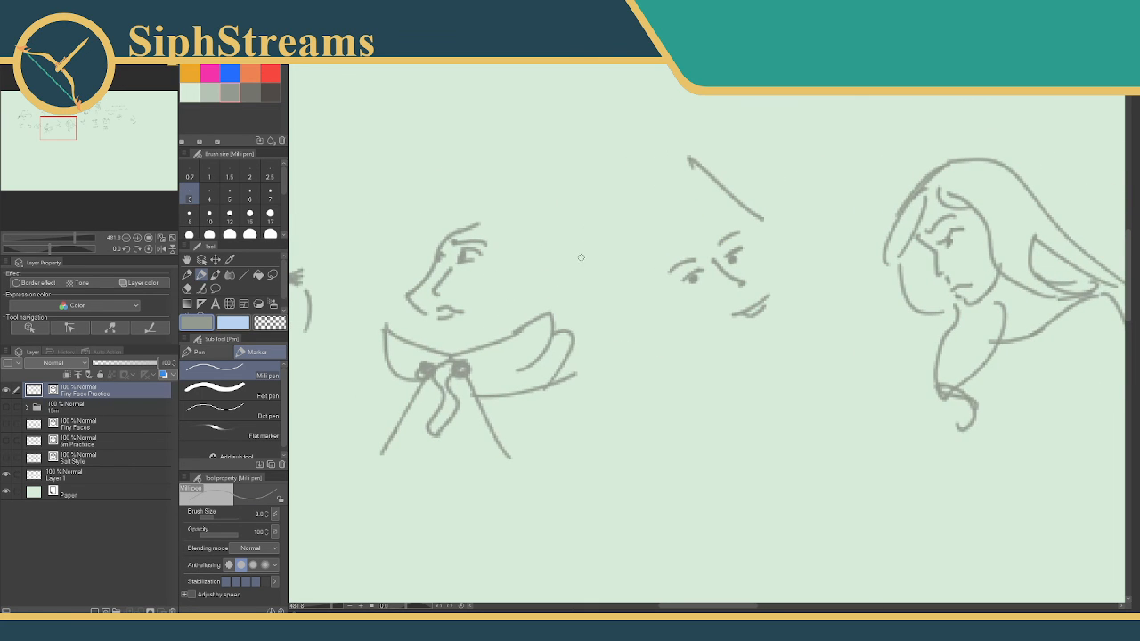
{"action": "left_click_drag", "start_coordinate": [689, 264], "coordinate": [648, 258]}
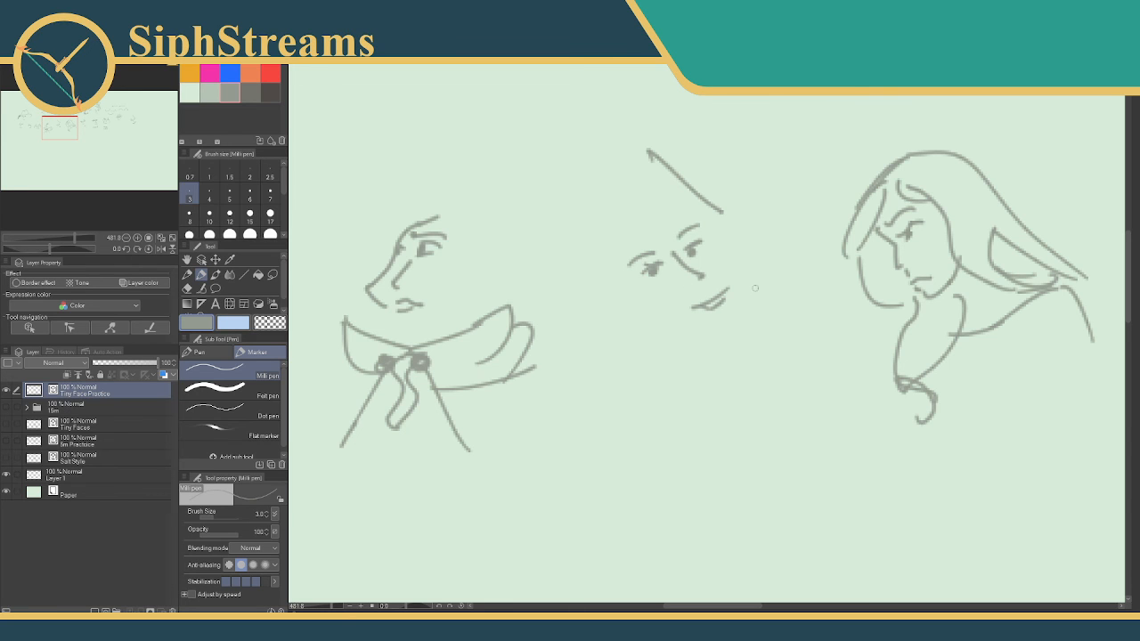
- Write "disappointed" above the long-haired figure resting her chin on her hand
{"action": "mouse_move", "coordinate": [755, 288]}
{"action": "left_mouse_down"}
{"action": "mouse_move", "coordinate": [421, 283]}
{"action": "mouse_move", "coordinate": [470, 274]}
{"action": "left_mouse_up"}
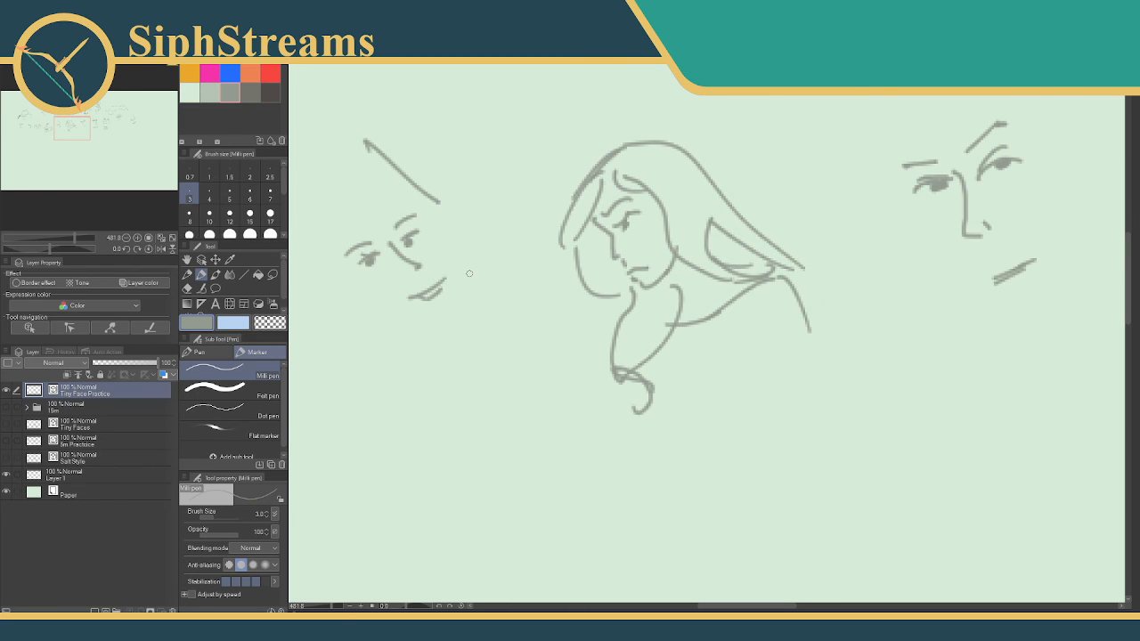
{"action": "left_click_drag", "start_coordinate": [552, 199], "coordinate": [532, 309]}
{"action": "mouse_move", "coordinate": [537, 236]}
{"action": "left_mouse_down"}
{"action": "mouse_move", "coordinate": [566, 239]}
{"action": "mouse_move", "coordinate": [641, 219]}
{"action": "mouse_move", "coordinate": [662, 230]}
{"action": "mouse_move", "coordinate": [682, 219]}
{"action": "mouse_move", "coordinate": [676, 236]}
{"action": "mouse_move", "coordinate": [700, 201]}
{"action": "left_mouse_up"}
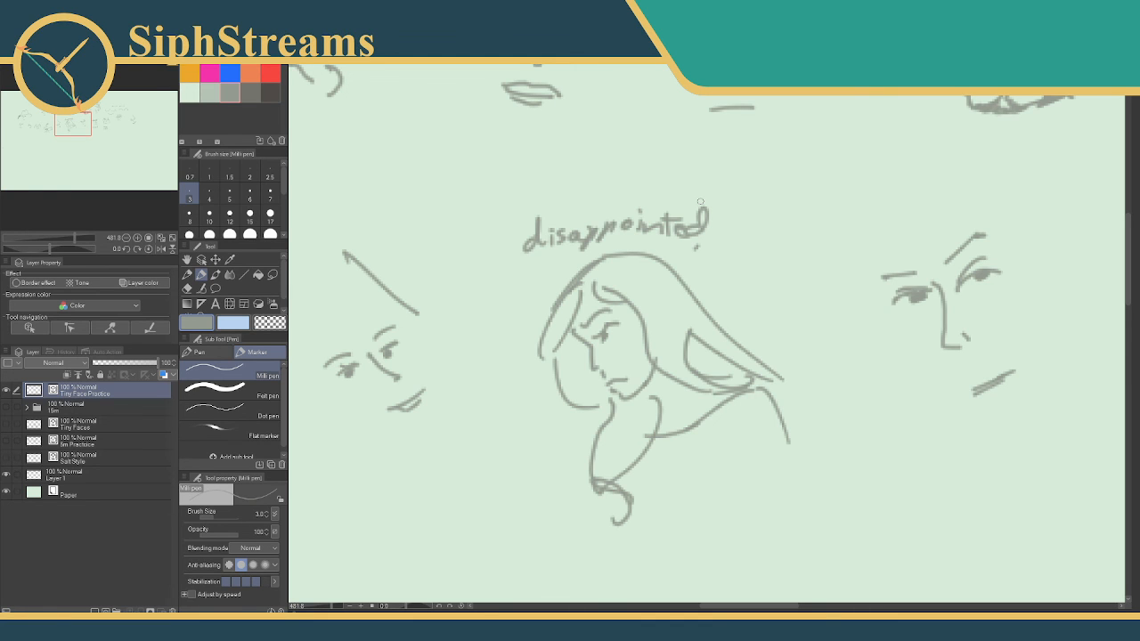
- Draw a short line below the mouth of the face with glasses, undoing the unwanted strokes
{"action": "mouse_move", "coordinate": [776, 279]}
{"action": "left_mouse_down"}
{"action": "mouse_move", "coordinate": [642, 155]}
{"action": "mouse_move", "coordinate": [504, 253]}
{"action": "left_mouse_up"}
{"action": "left_click_drag", "start_coordinate": [598, 262], "coordinate": [605, 251]}
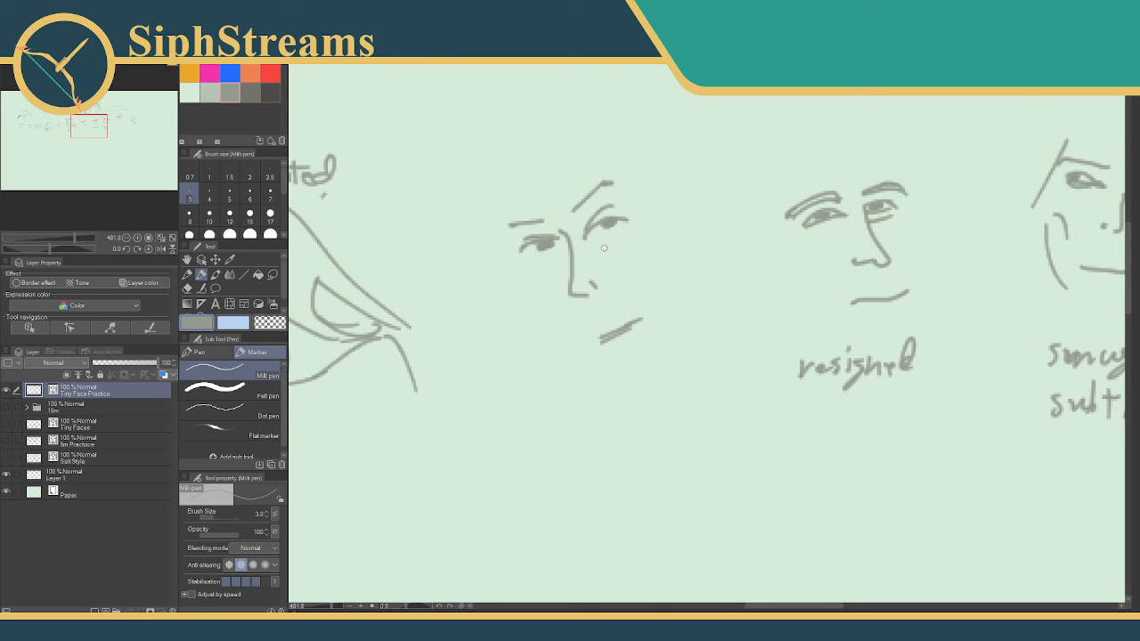
{"action": "left_click_drag", "start_coordinate": [802, 284], "coordinate": [669, 264]}
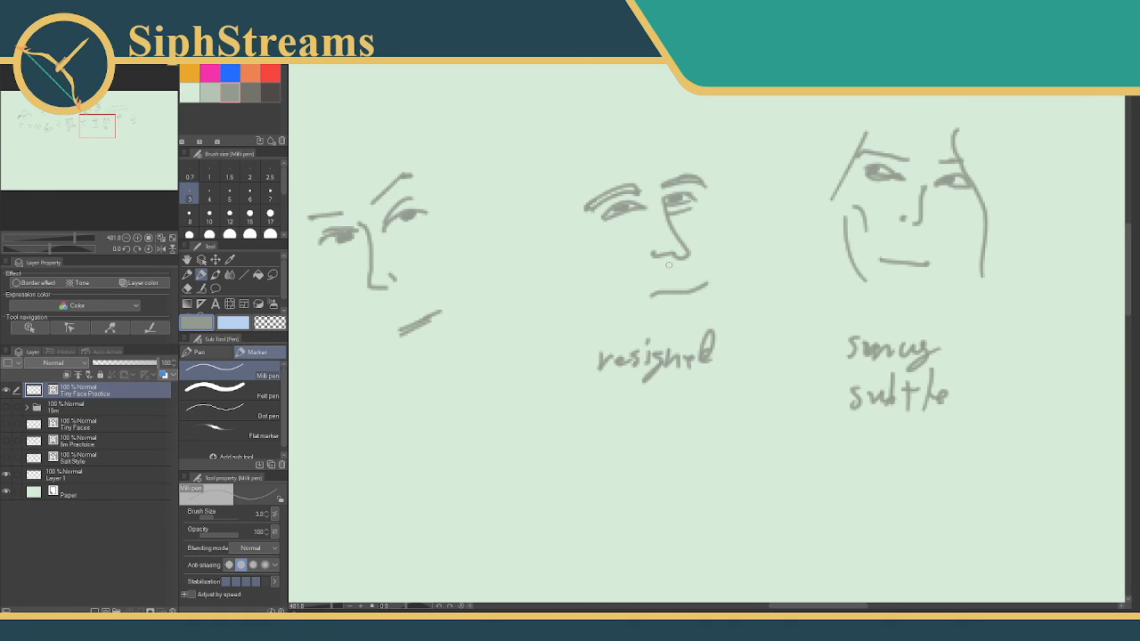
{"action": "mouse_move", "coordinate": [533, 304]}
{"action": "left_mouse_down"}
{"action": "mouse_move", "coordinate": [522, 295]}
{"action": "mouse_move", "coordinate": [272, 330]}
{"action": "left_mouse_up"}
{"action": "mouse_move", "coordinate": [508, 354]}
{"action": "left_mouse_down"}
{"action": "mouse_move", "coordinate": [537, 359]}
{"action": "mouse_move", "coordinate": [536, 341]}
{"action": "left_mouse_up"}
{"action": "left_click_drag", "start_coordinate": [669, 296], "coordinate": [394, 396]}
{"action": "left_click_drag", "start_coordinate": [653, 401], "coordinate": [704, 381]}
{"action": "left_click_drag", "start_coordinate": [691, 377], "coordinate": [696, 401]}
{"action": "key", "text": "ctrl+z"}
{"action": "key", "text": "ctrl+z"}
{"action": "key", "text": "ctrl+z"}
{"action": "key", "text": "ctrl+z"}
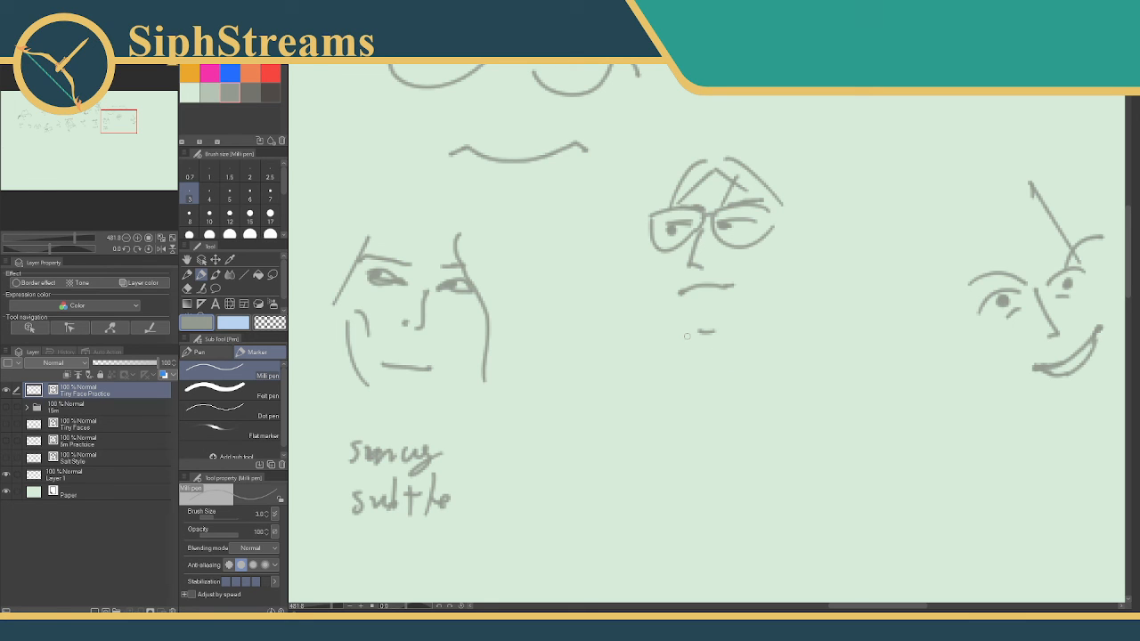
- Hide the Tiny Face Practice layer and show the 15m folder to review its annotated portrait
{"action": "left_click_drag", "start_coordinate": [687, 360], "coordinate": [548, 320]}
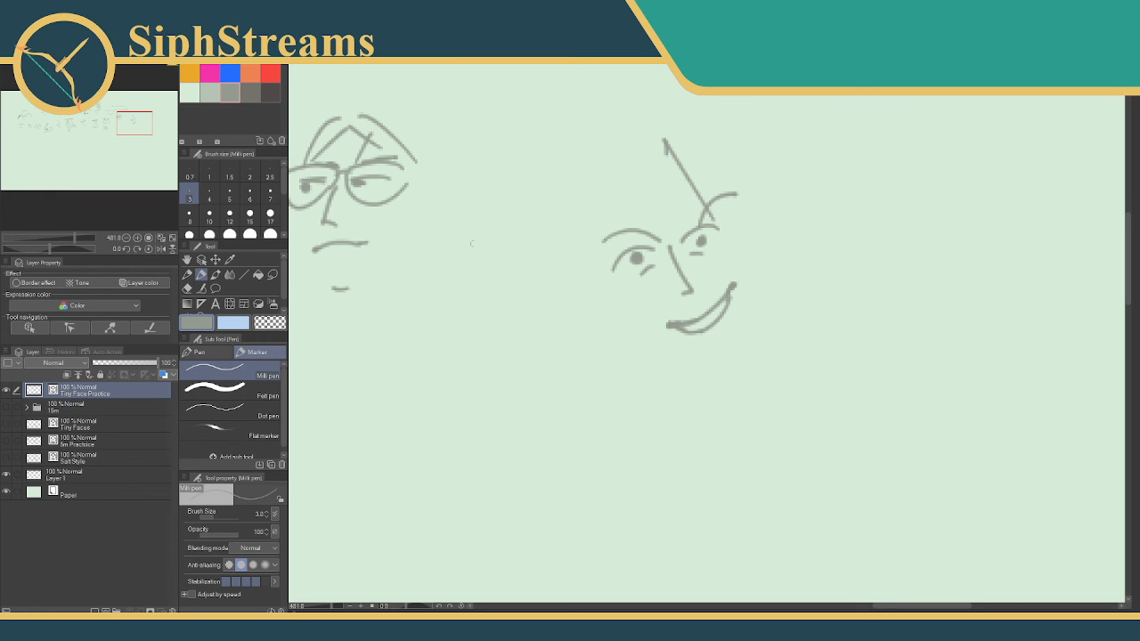
{"action": "left_click_drag", "start_coordinate": [379, 243], "coordinate": [761, 239]}
{"action": "left_click_drag", "start_coordinate": [329, 374], "coordinate": [828, 258]}
{"action": "mouse_move", "coordinate": [511, 277]}
{"action": "left_mouse_down"}
{"action": "mouse_move", "coordinate": [882, 290]}
{"action": "mouse_move", "coordinate": [793, 281]}
{"action": "mouse_move", "coordinate": [824, 280]}
{"action": "left_mouse_up"}
{"action": "left_click", "coordinate": [5, 390]}
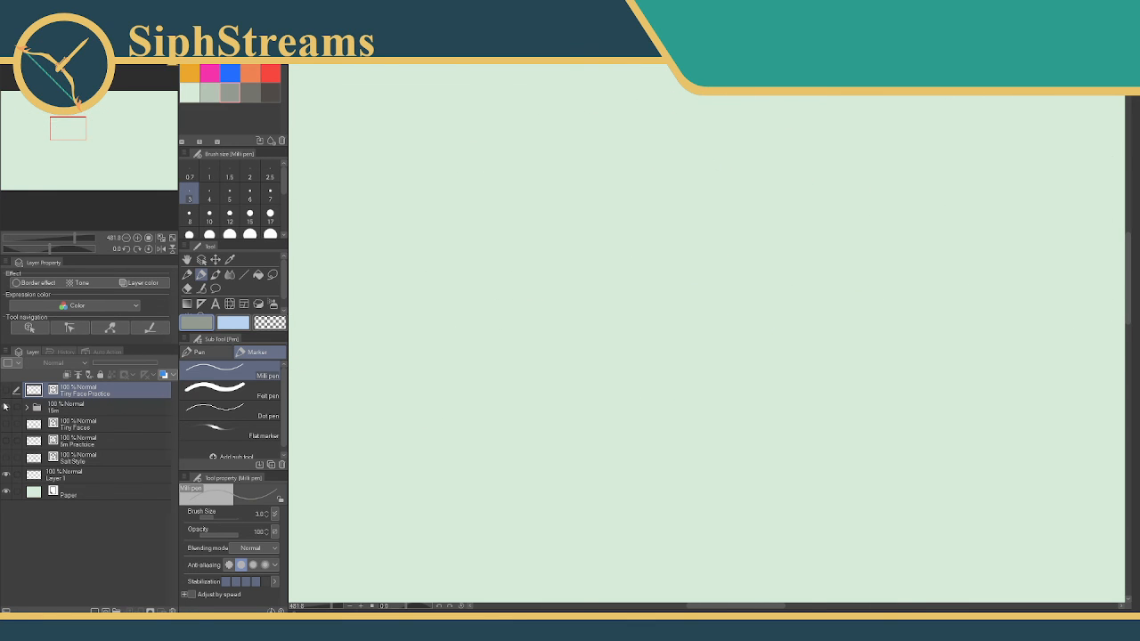
{"action": "left_click", "coordinate": [7, 407]}
{"action": "scroll", "coordinate": [706, 338], "scroll_direction": "down", "scroll_amount": 6}
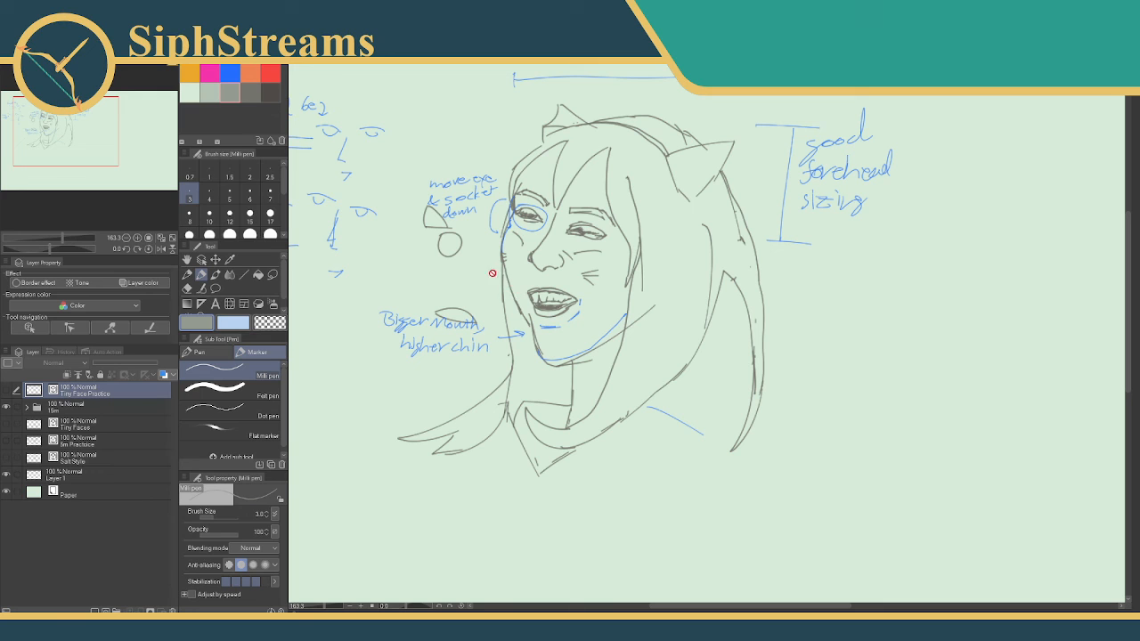
{"action": "left_click_drag", "start_coordinate": [388, 220], "coordinate": [457, 225]}
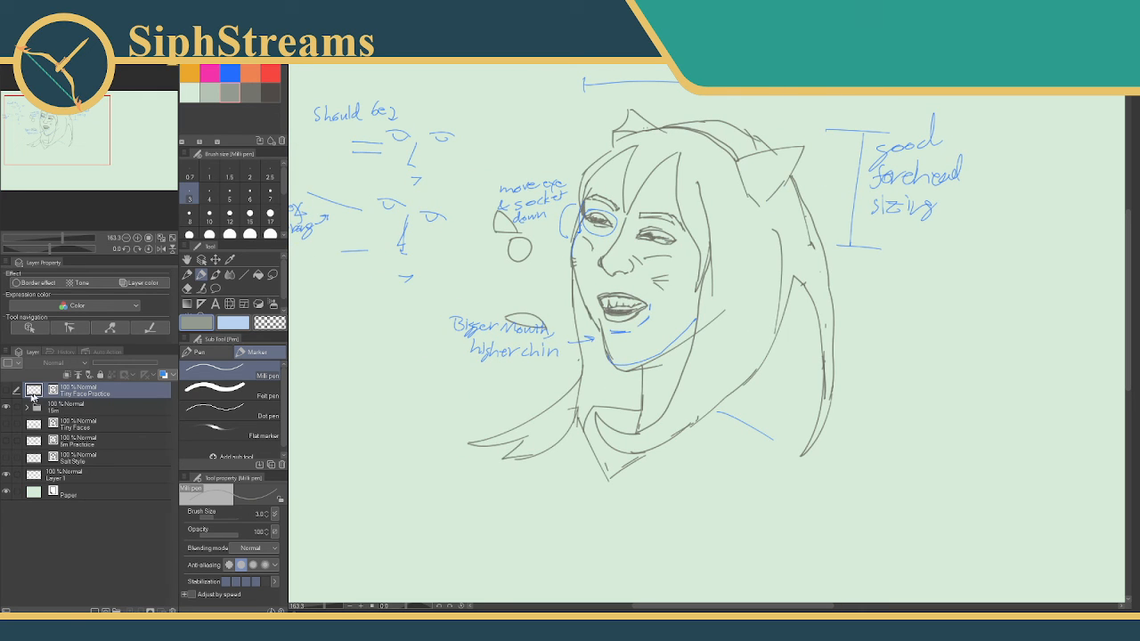
- Hide the 15m folder and Layer 1, and show the 5m Practice layer with its annotated heads
{"action": "left_click", "coordinate": [7, 407]}
{"action": "left_click", "coordinate": [6, 475]}
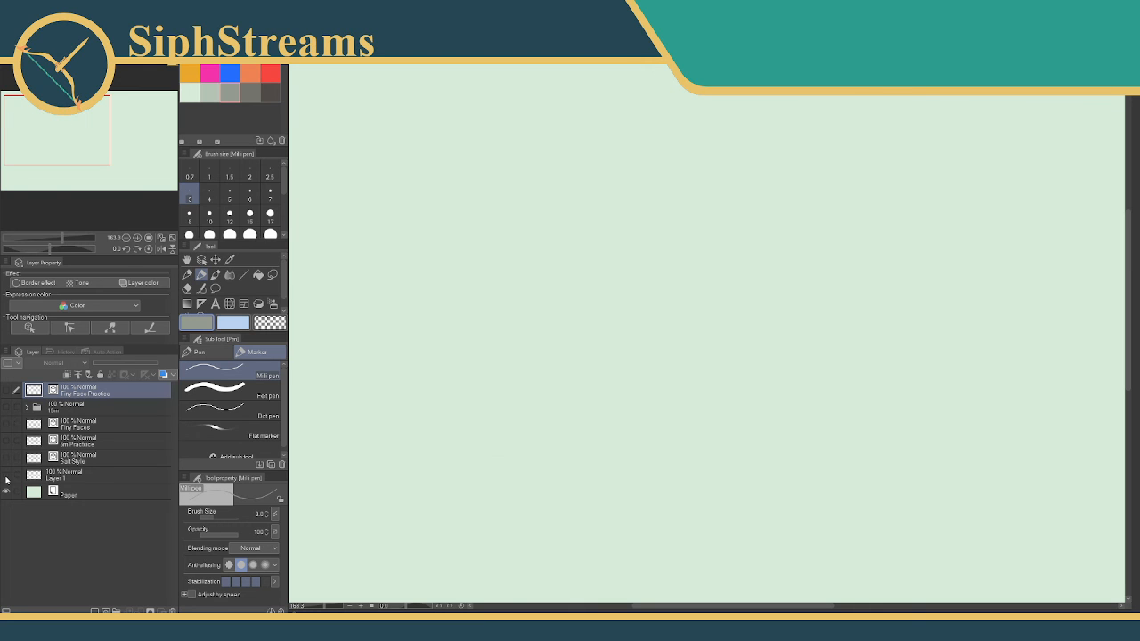
{"action": "left_click", "coordinate": [6, 441]}
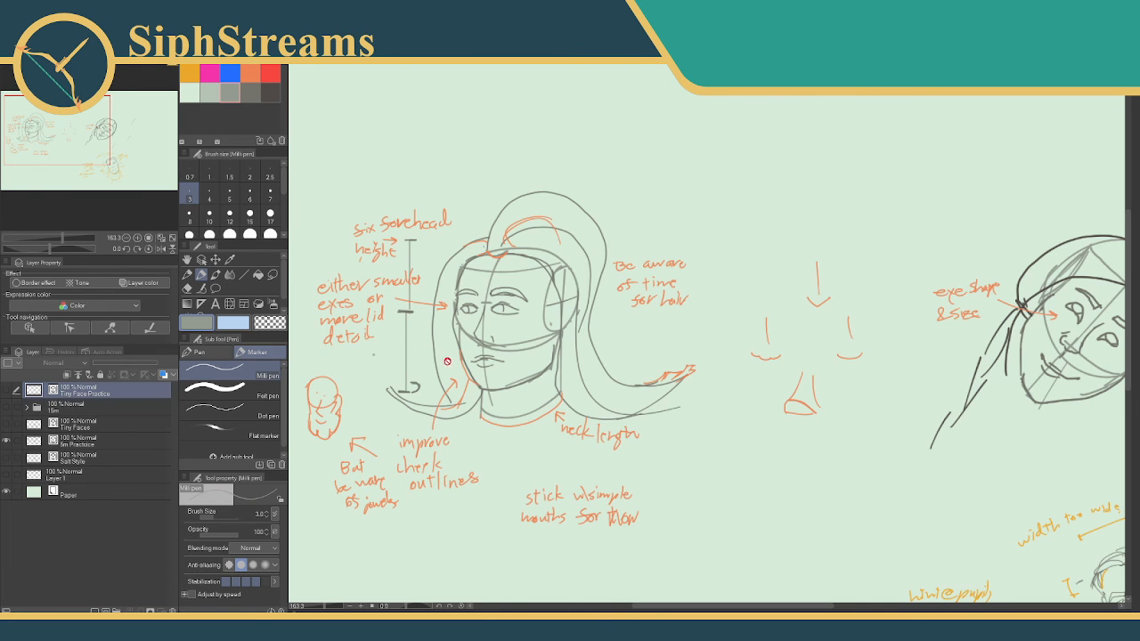
{"action": "mouse_move", "coordinate": [442, 373]}
{"action": "left_mouse_down"}
{"action": "mouse_move", "coordinate": [436, 329]}
{"action": "mouse_move", "coordinate": [460, 354]}
{"action": "left_mouse_up"}
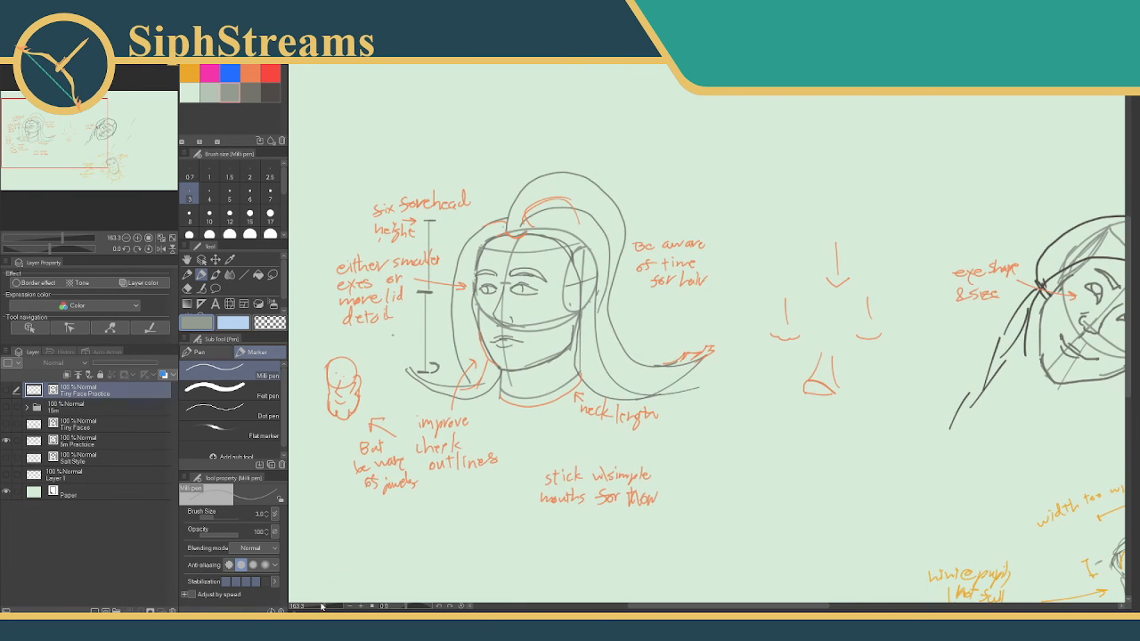
{"action": "mouse_move", "coordinate": [482, 497]}
{"action": "left_mouse_down"}
{"action": "mouse_move", "coordinate": [463, 433]}
{"action": "mouse_move", "coordinate": [494, 535]}
{"action": "left_mouse_up"}
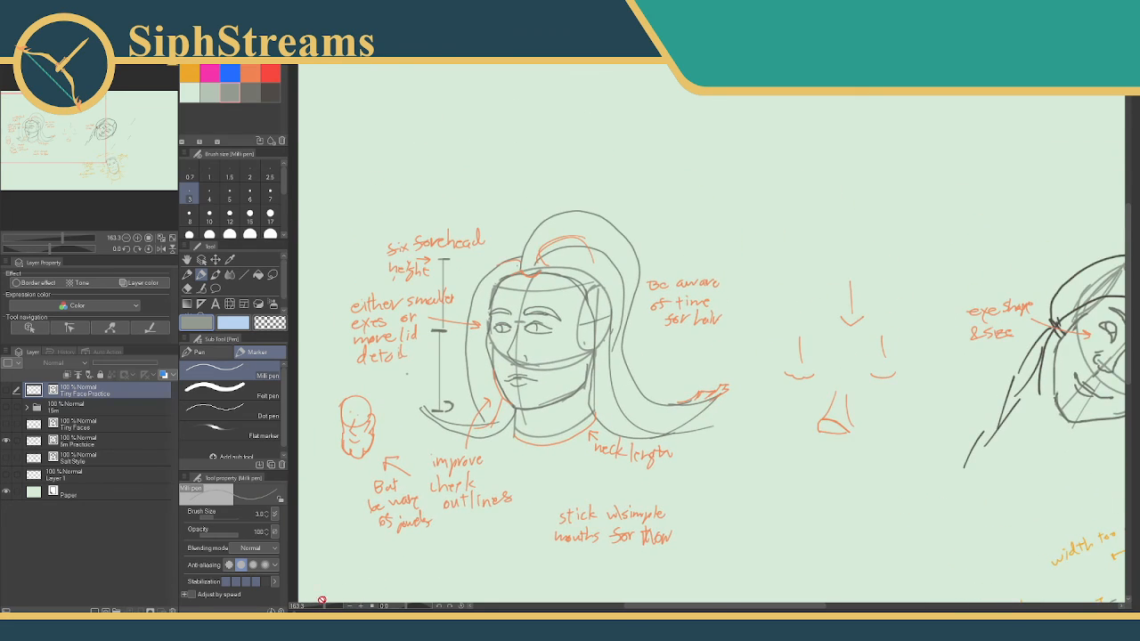
{"action": "scroll", "coordinate": [538, 390], "scroll_direction": "up", "scroll_amount": 3}
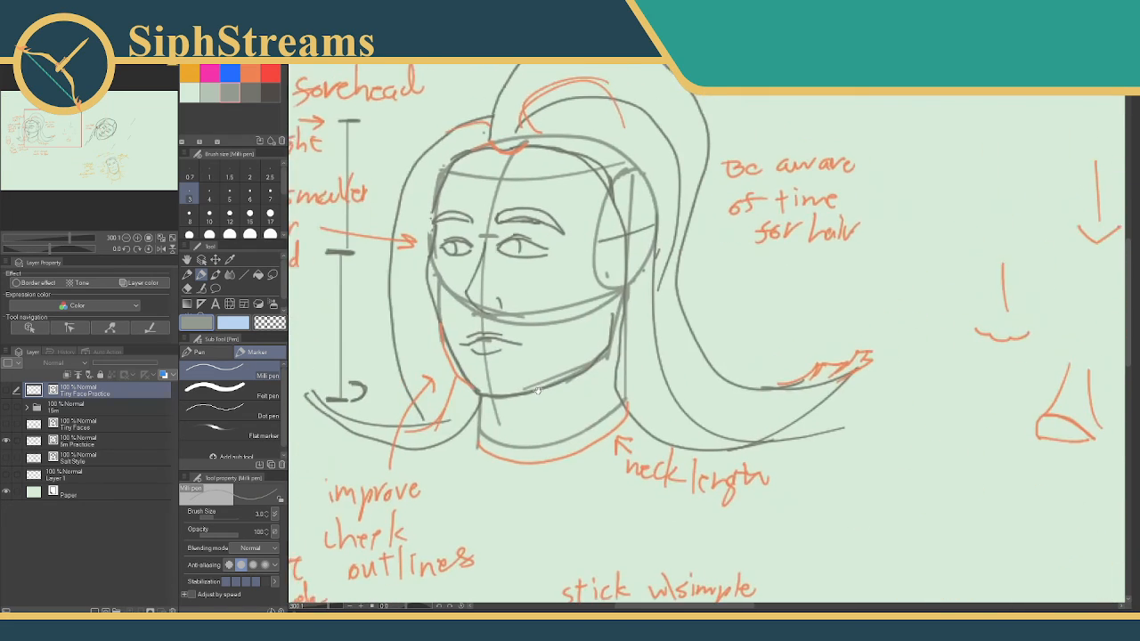
- Examine the correction notes around the three heads of the 5m practice, from the long-haired woman to the short-haired man
{"action": "mouse_move", "coordinate": [537, 390]}
{"action": "left_mouse_down"}
{"action": "mouse_move", "coordinate": [588, 406]}
{"action": "mouse_move", "coordinate": [743, 360]}
{"action": "mouse_move", "coordinate": [730, 367]}
{"action": "left_mouse_up"}
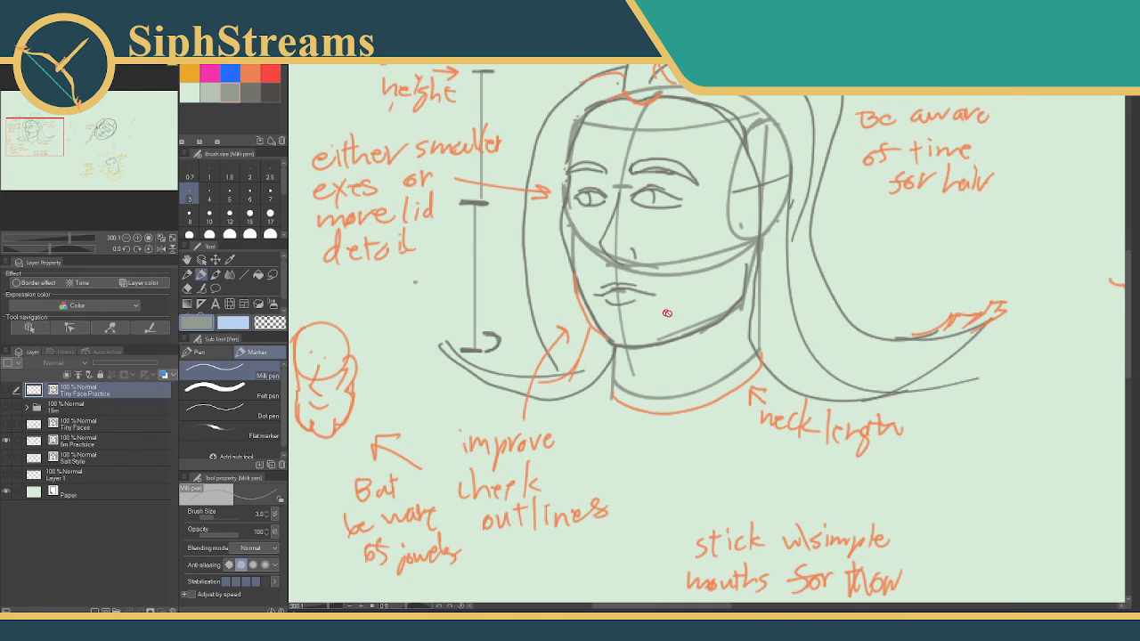
{"action": "left_click_drag", "start_coordinate": [815, 316], "coordinate": [427, 291]}
{"action": "left_click_drag", "start_coordinate": [913, 270], "coordinate": [437, 298]}
{"action": "mouse_move", "coordinate": [722, 272]}
{"action": "left_mouse_down"}
{"action": "mouse_move", "coordinate": [603, 249]}
{"action": "mouse_move", "coordinate": [615, 272]}
{"action": "left_mouse_up"}
{"action": "mouse_move", "coordinate": [742, 248]}
{"action": "left_mouse_down"}
{"action": "mouse_move", "coordinate": [701, 212]}
{"action": "mouse_move", "coordinate": [701, 228]}
{"action": "left_mouse_up"}
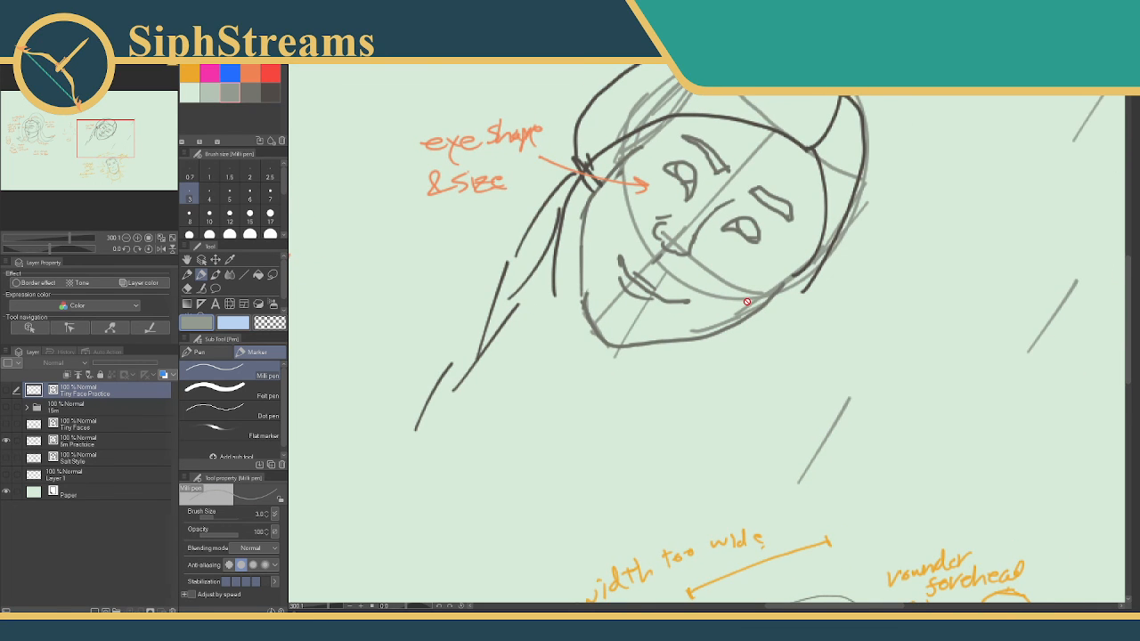
{"action": "left_click_drag", "start_coordinate": [743, 394], "coordinate": [685, 227]}
{"action": "mouse_move", "coordinate": [752, 504]}
{"action": "left_mouse_down"}
{"action": "mouse_move", "coordinate": [704, 372]}
{"action": "mouse_move", "coordinate": [630, 272]}
{"action": "mouse_move", "coordinate": [681, 269]}
{"action": "left_mouse_up"}
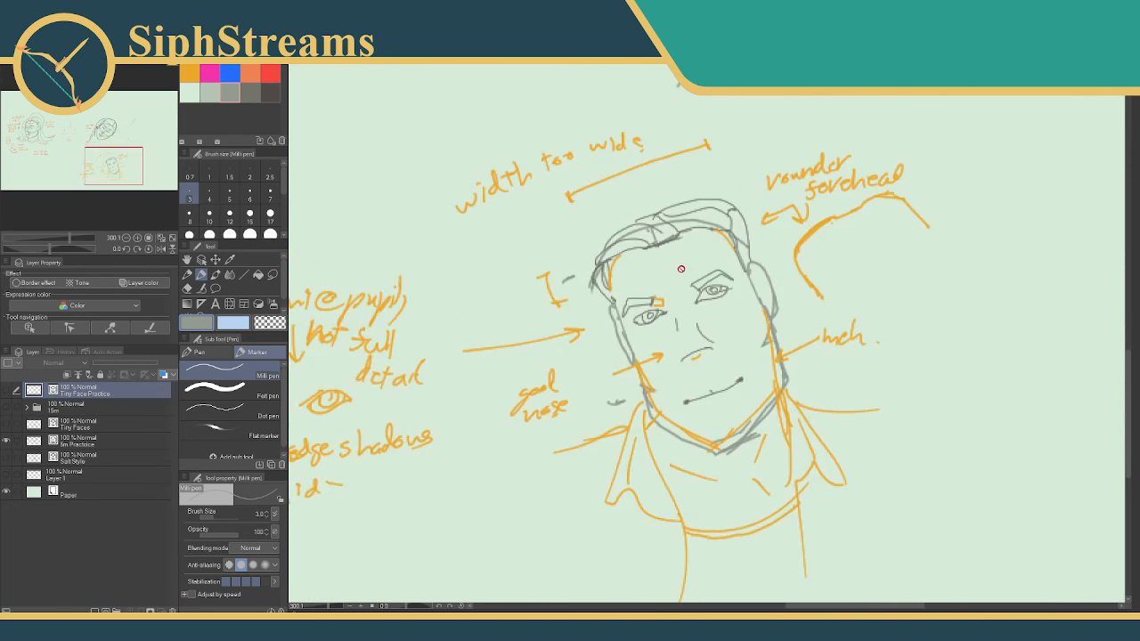
{"action": "left_click_drag", "start_coordinate": [487, 275], "coordinate": [822, 242]}
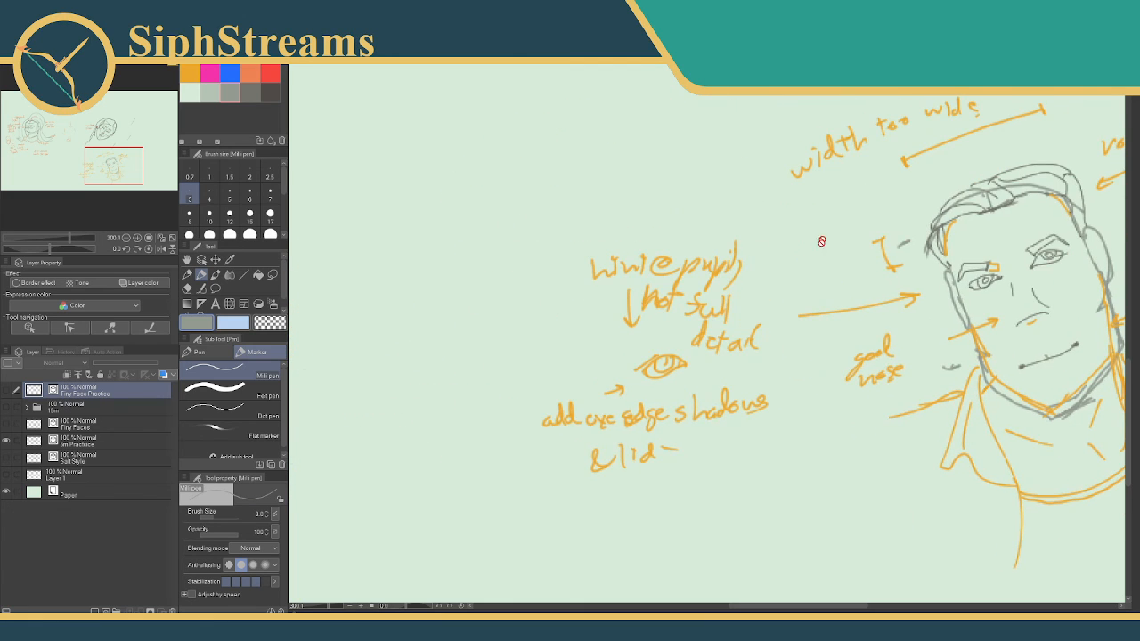
- Hide the 5m Practice layer and show the Salt Style layer with both of its portraits in view
{"action": "left_click", "coordinate": [5, 440]}
{"action": "left_click", "coordinate": [5, 457]}
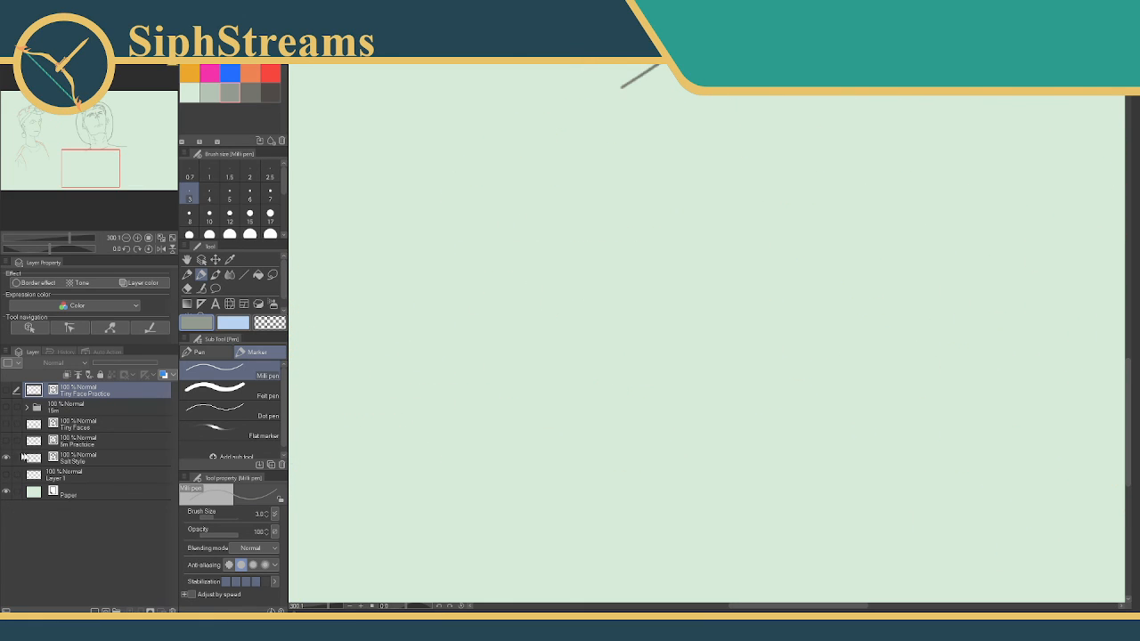
{"action": "left_click_drag", "start_coordinate": [329, 607], "coordinate": [321, 607]}
{"action": "left_click_drag", "start_coordinate": [472, 320], "coordinate": [555, 444]}
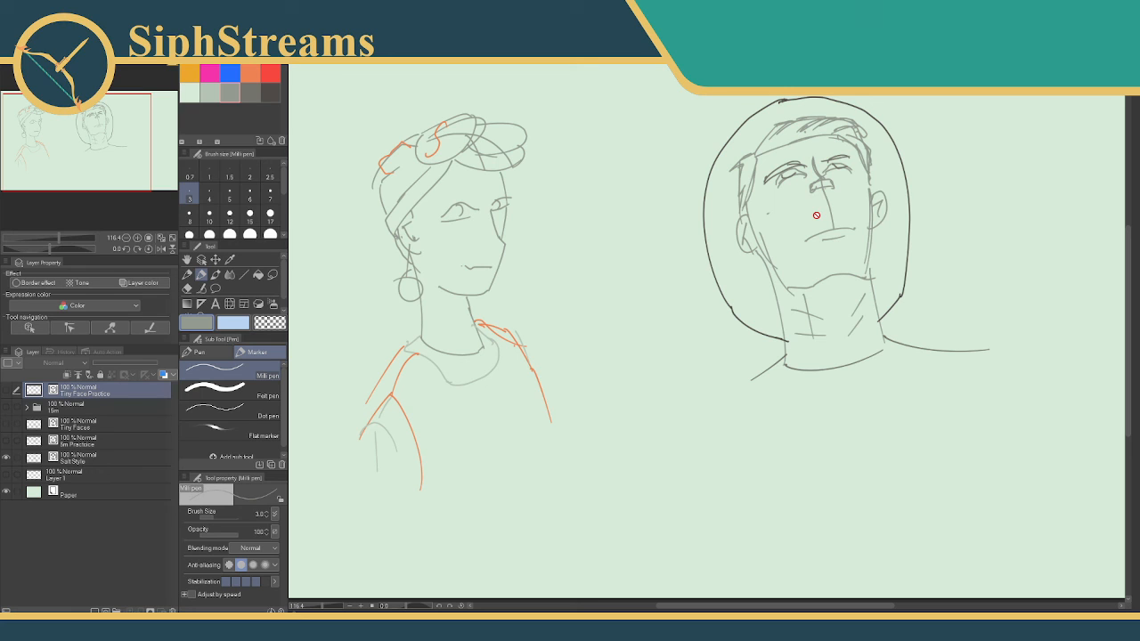
{"action": "mouse_move", "coordinate": [462, 304]}
{"action": "left_mouse_down"}
{"action": "mouse_move", "coordinate": [474, 289]}
{"action": "mouse_move", "coordinate": [471, 300]}
{"action": "left_mouse_up"}
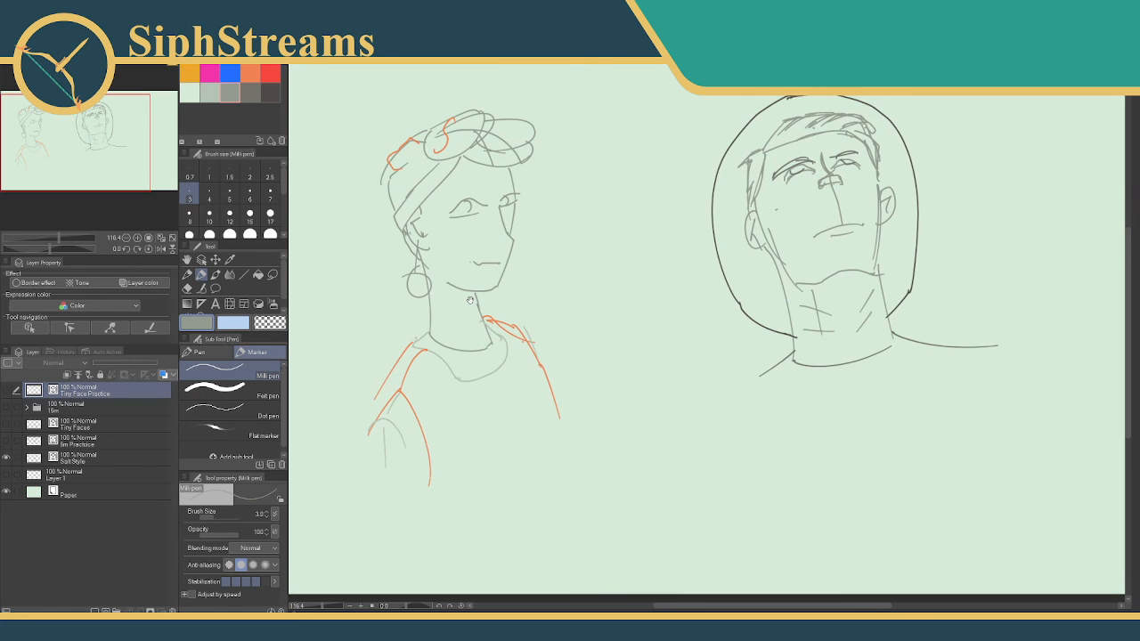